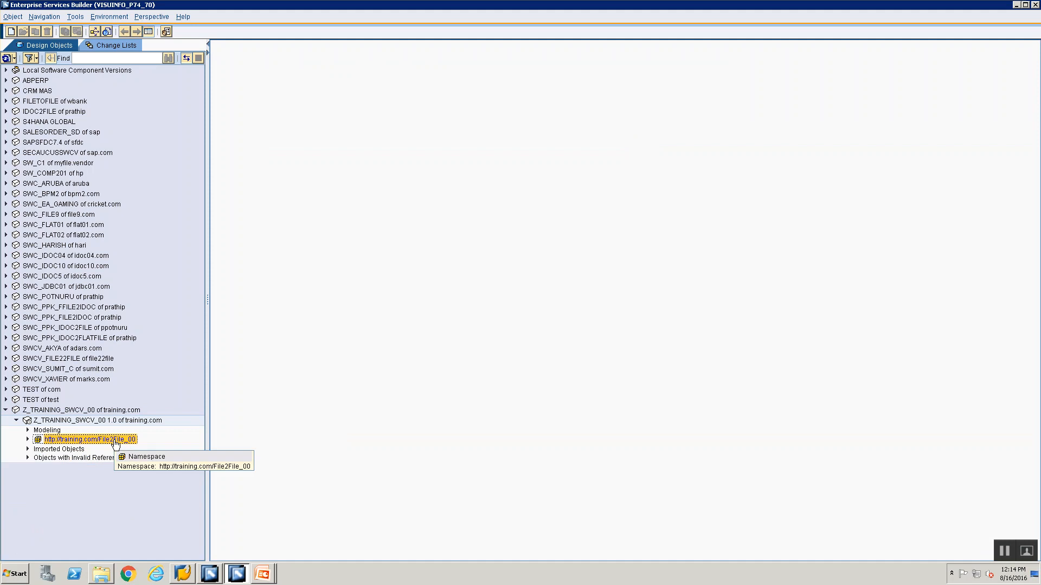
right_click(115, 441)
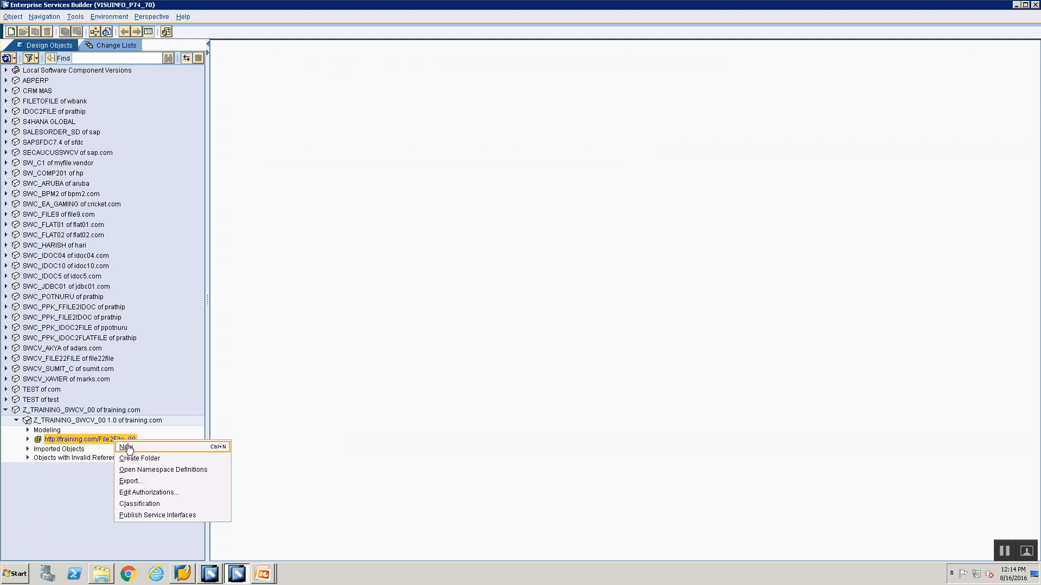
click(127, 448)
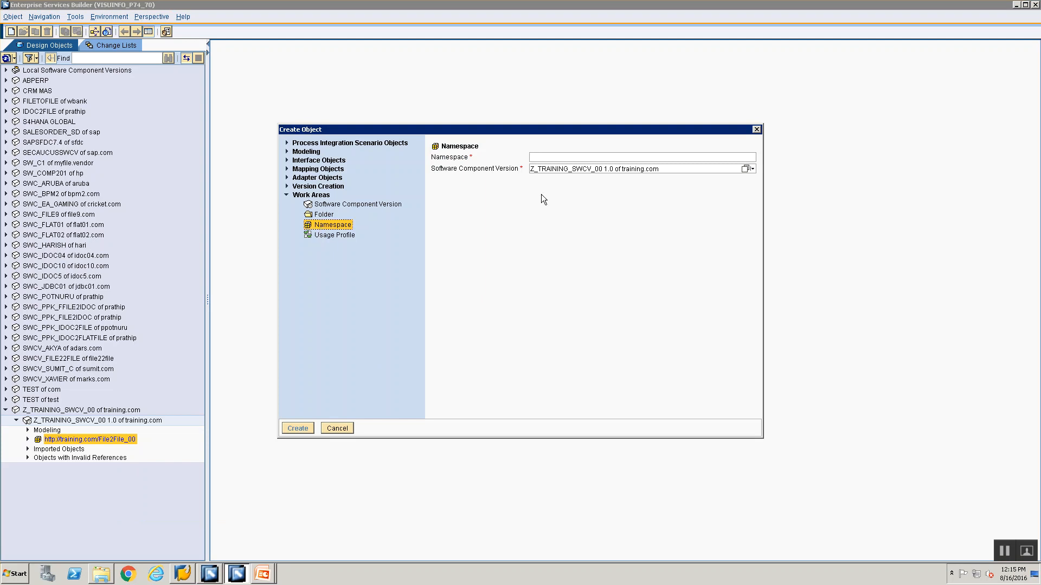
text(http://traini)
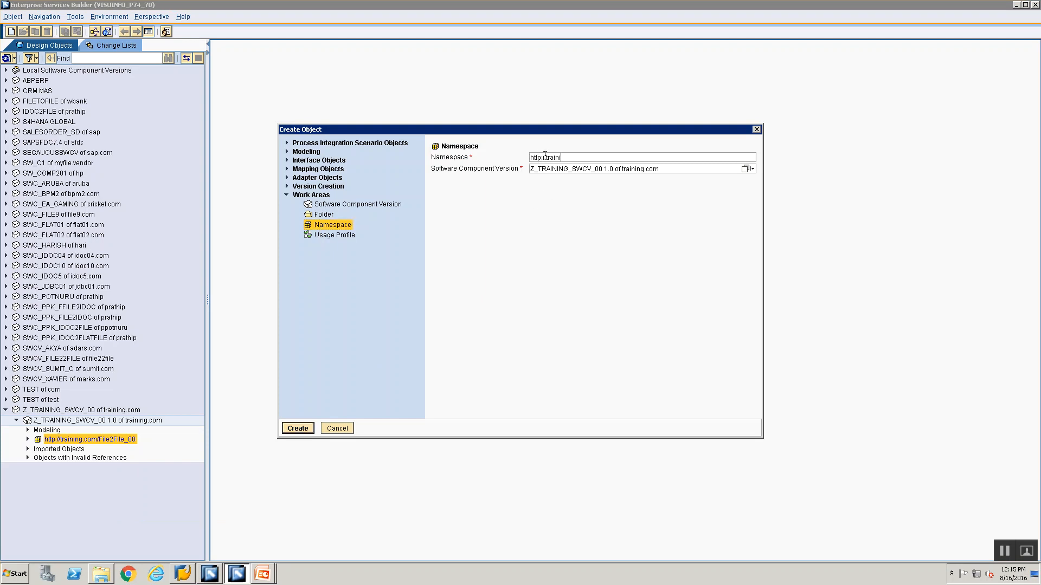
text(ng.com/File2IDoc_00)
click(301, 428)
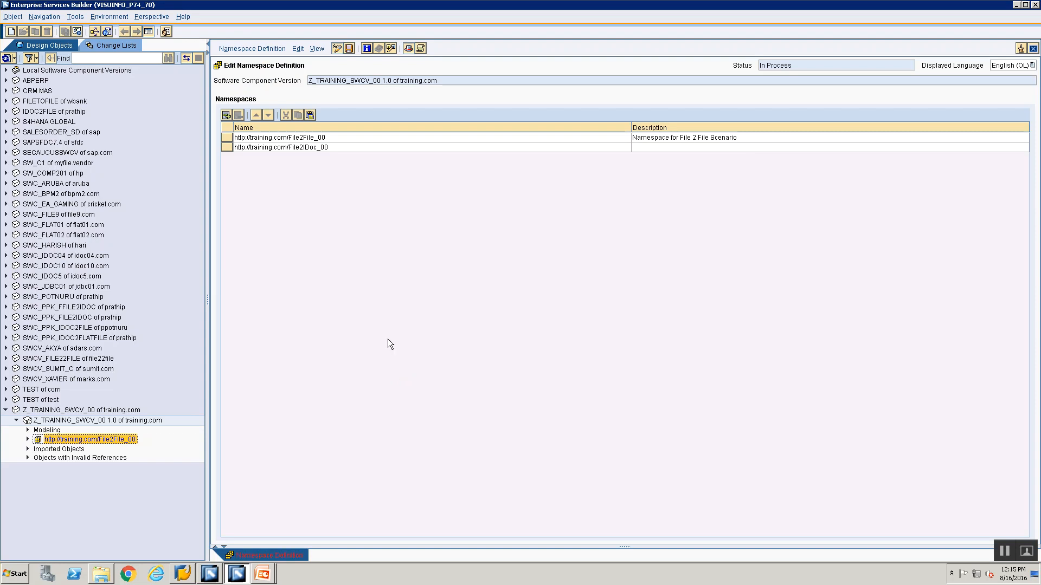
Describe the File2IDoc_00 namespace as "Namespace for File 2 IDoc Scenario", save it and close the namespace definition
click(665, 148)
text(Namespace for DF)
key(BackSpace)
text(File 2 IDoc Scenario)
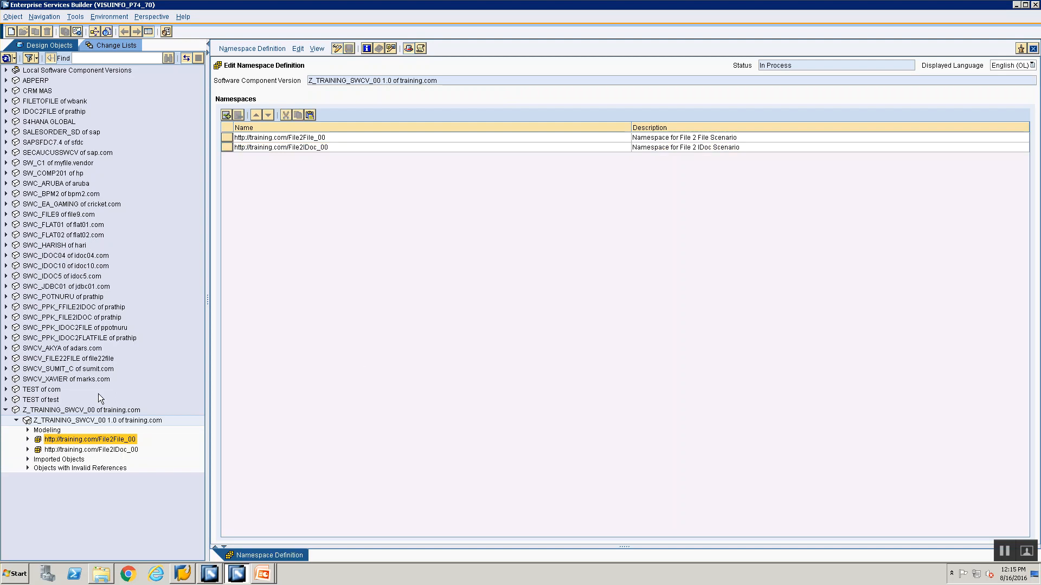
click(90, 450)
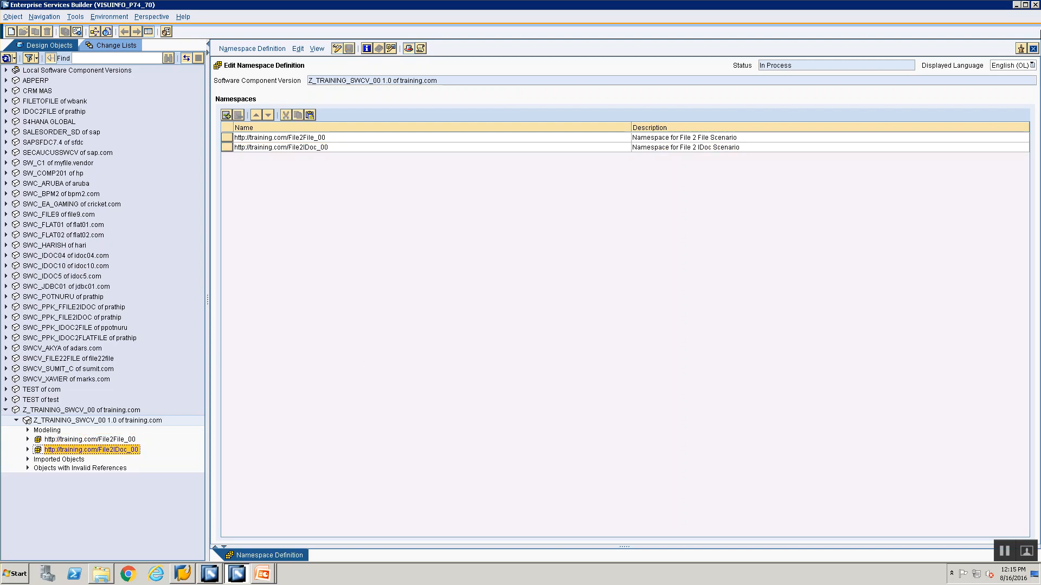
click(1033, 48)
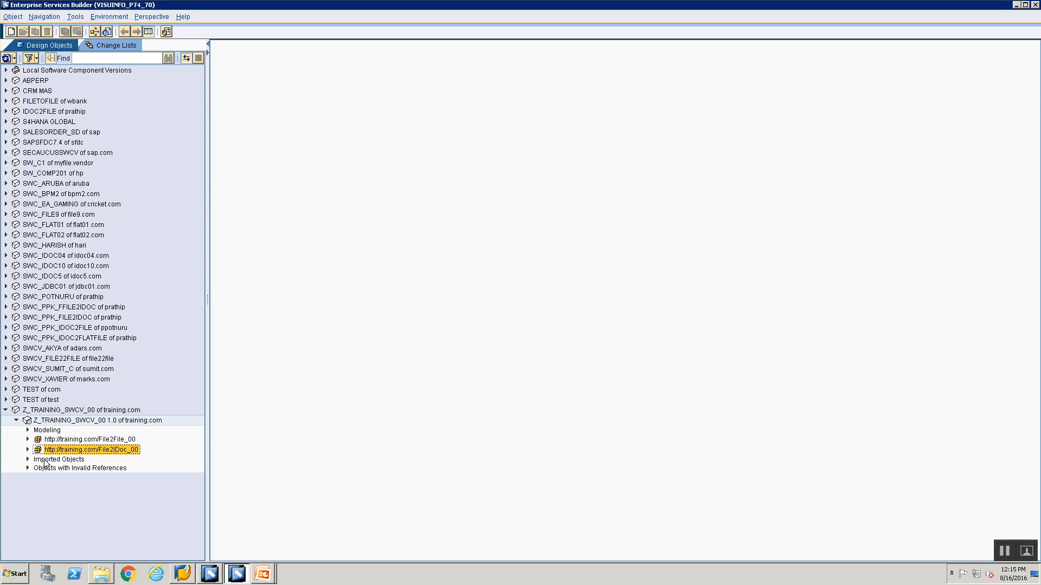
Review the File 2 Idoc Steps slide in the PowerPoint presentation and return to Enterprise Services Builder
click(264, 571)
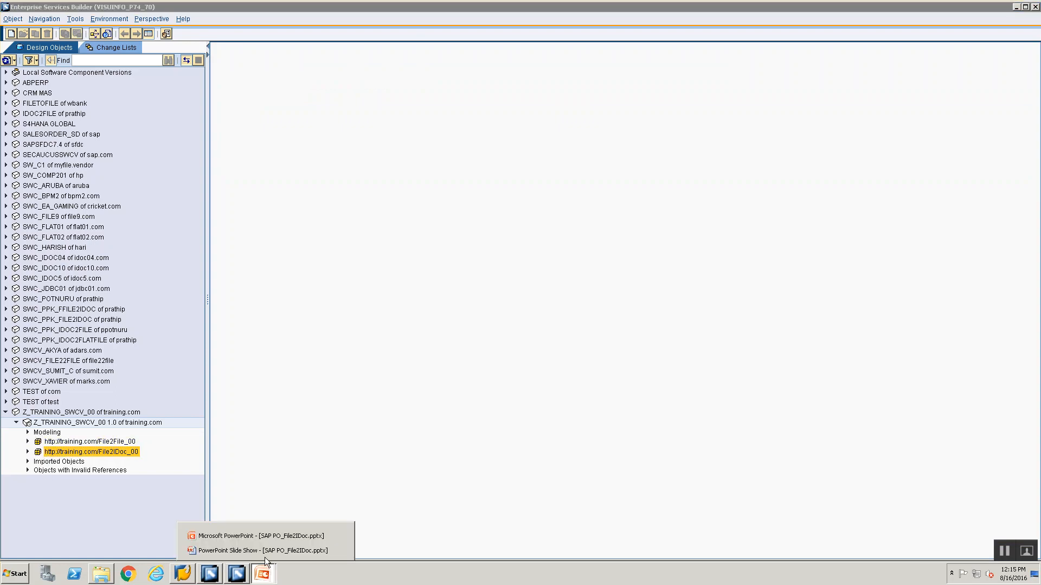
click(264, 555)
key(Escape)
key(alt+Tab)
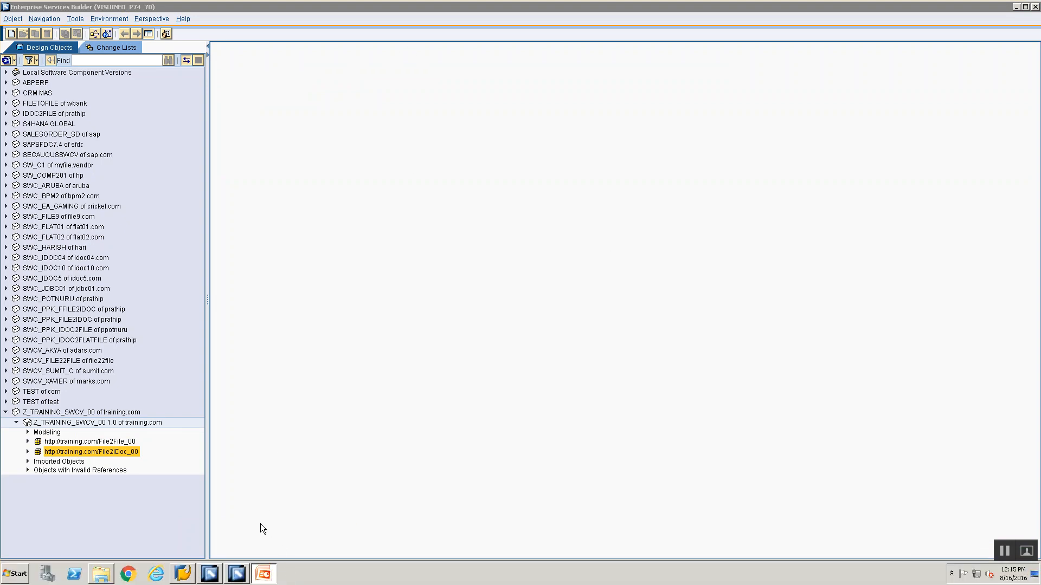
click(1016, 7)
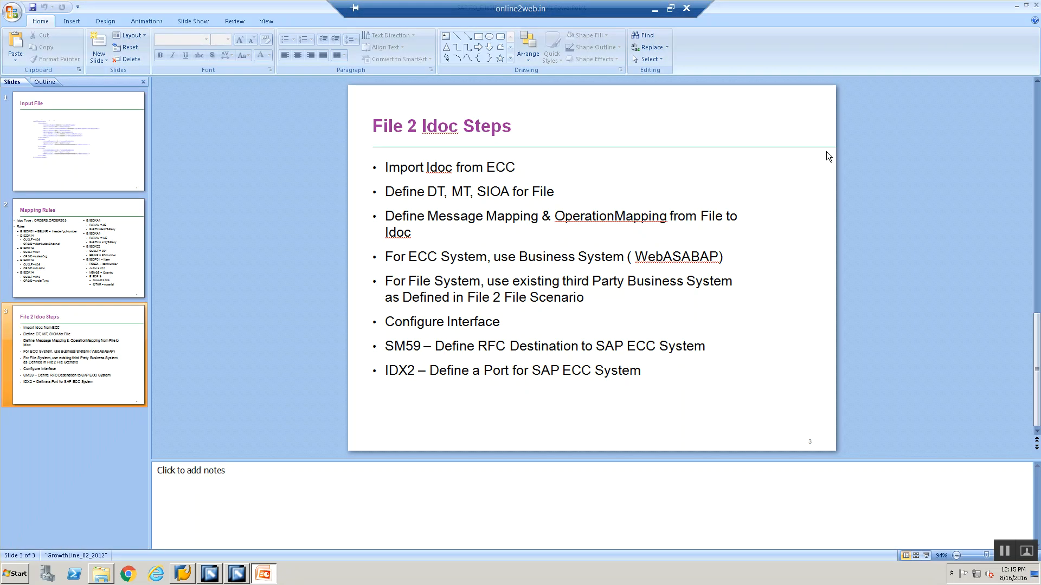
click(503, 161)
click(211, 578)
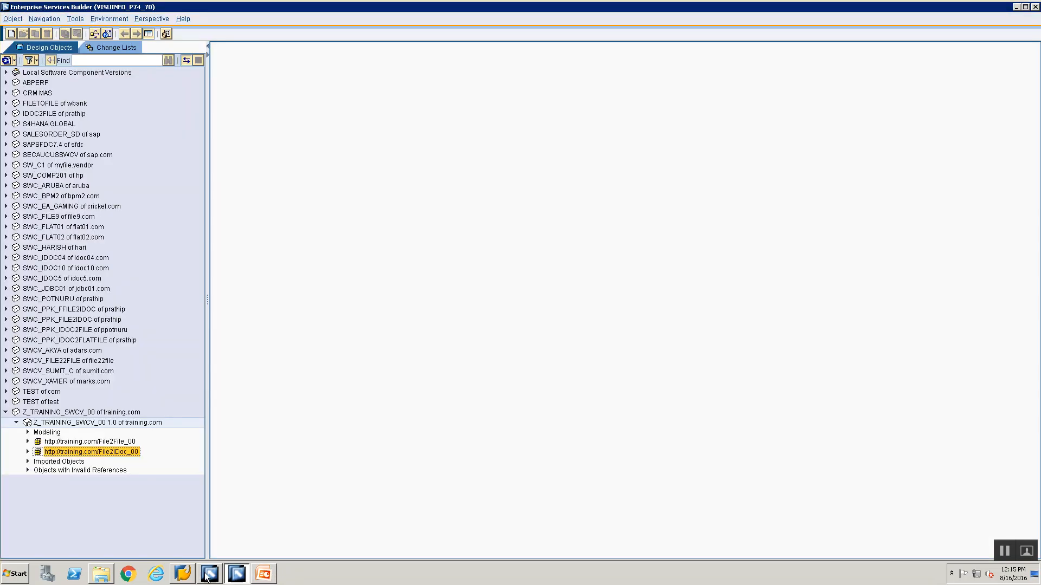
click(184, 575)
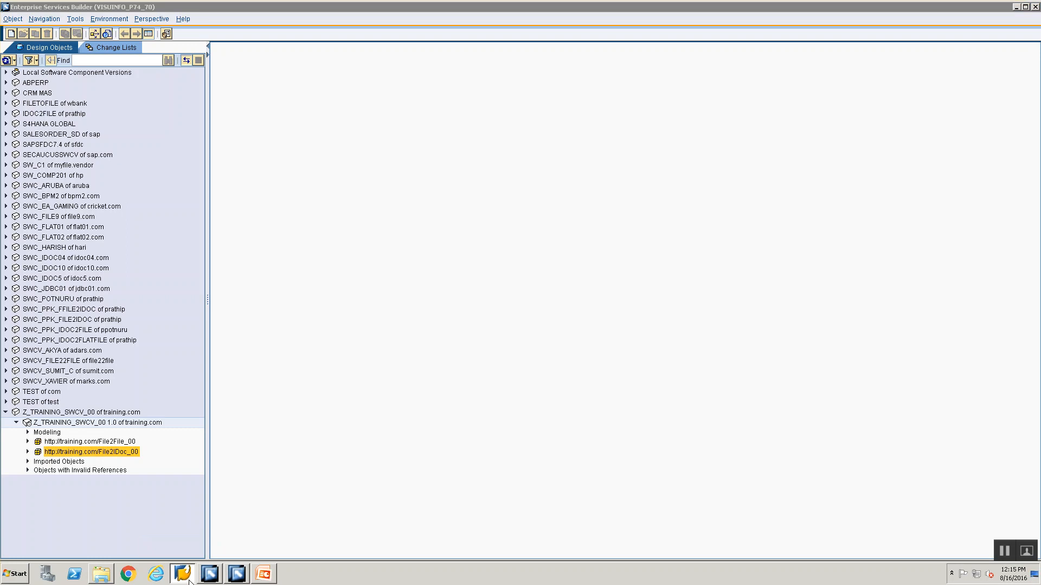
Open the software component version Z_TRAINING_SWCV_00 1.0 and switch it to edit mode
click(39, 428)
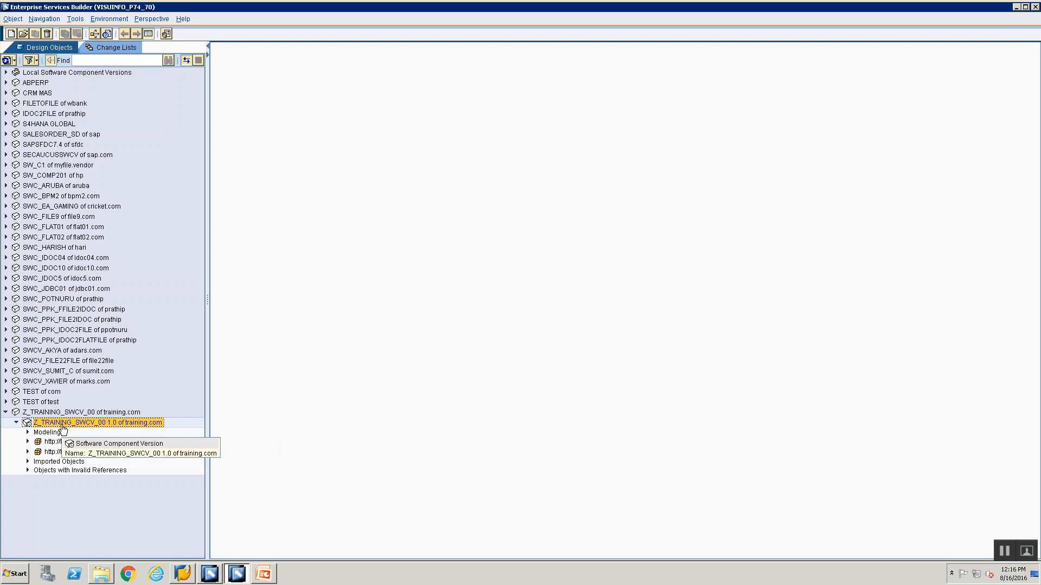
click(62, 414)
click(61, 421)
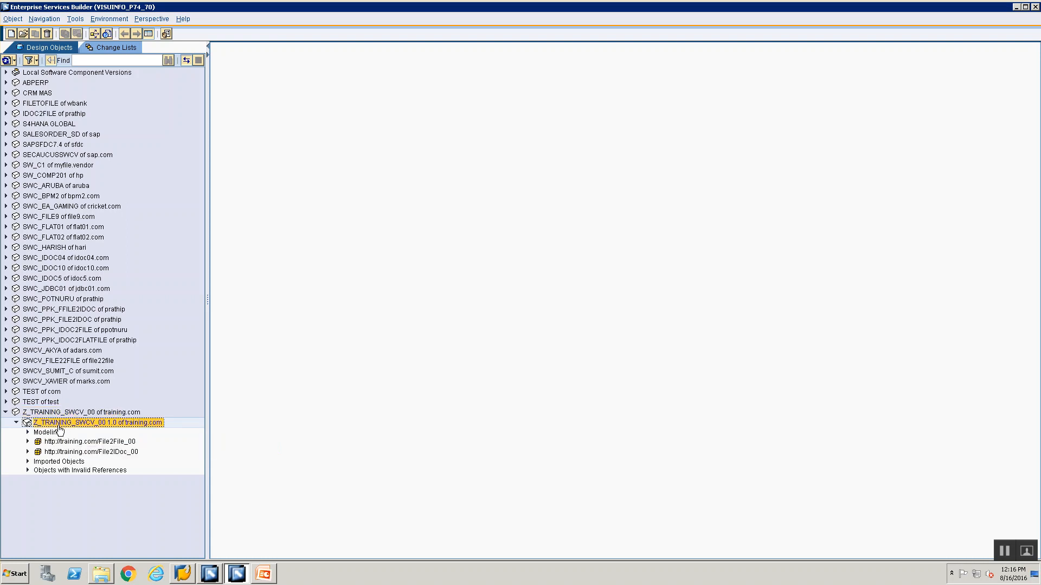
double_click(112, 428)
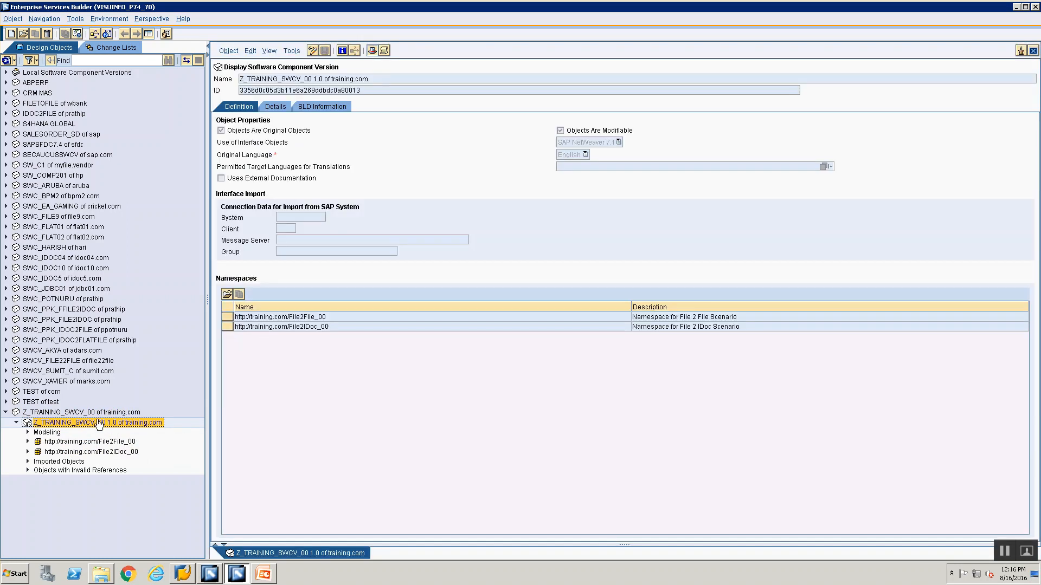
click(316, 48)
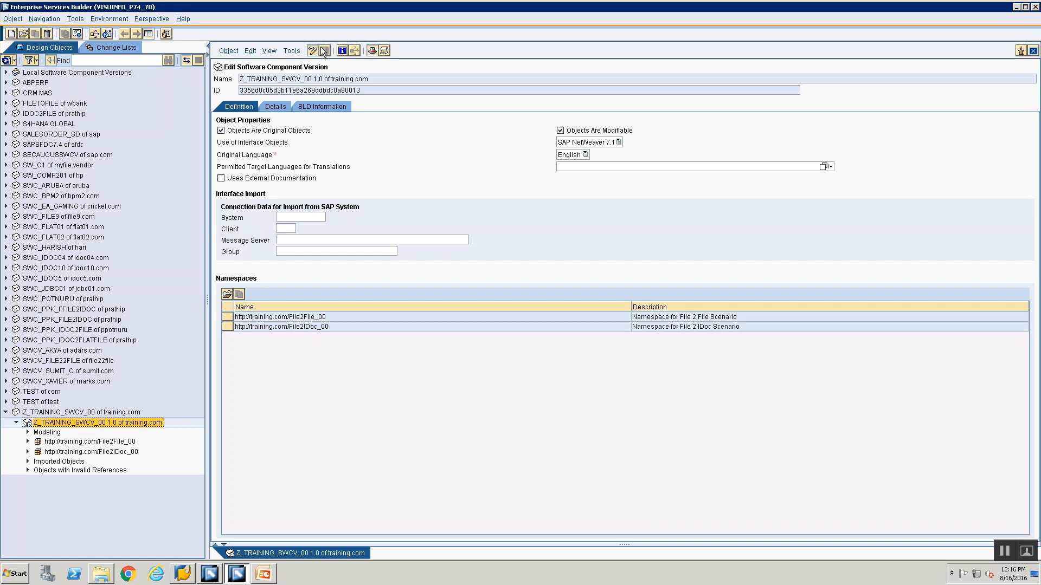
click(296, 217)
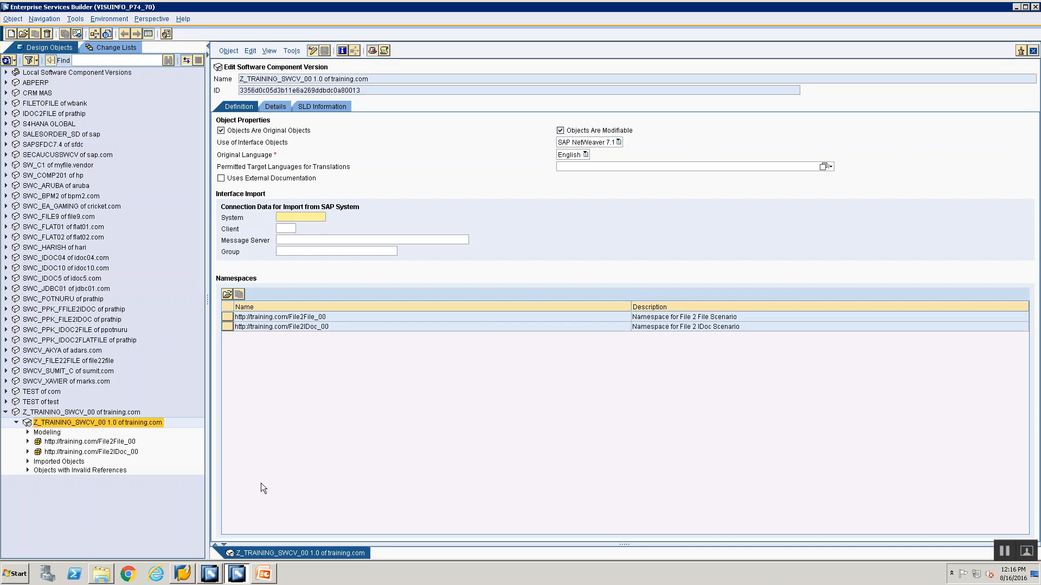
Switch to SAP Logon, open the ECC TEST SYSTEM entry's properties and select the application server address for copying
click(183, 577)
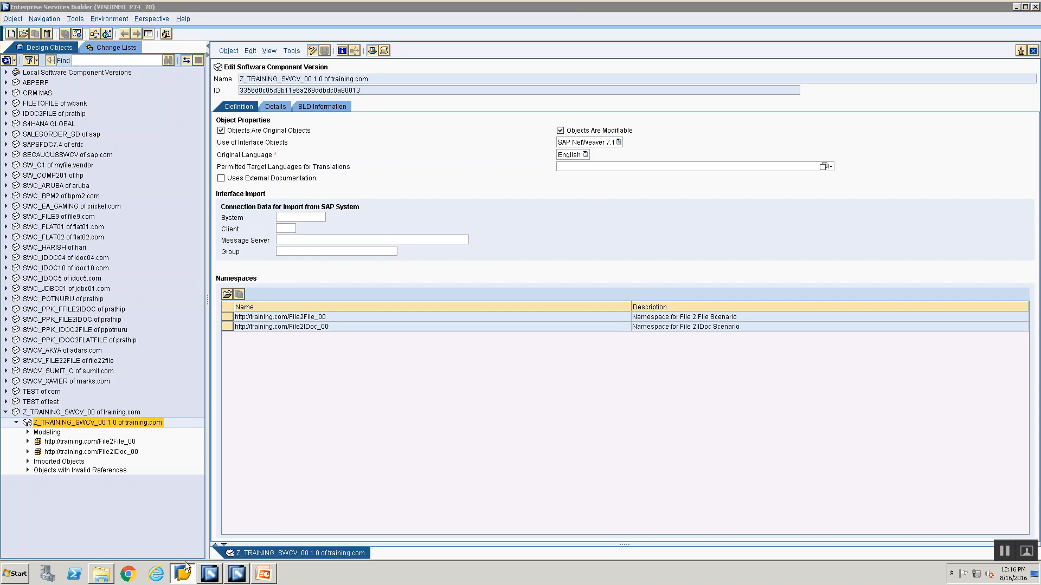
click(1016, 8)
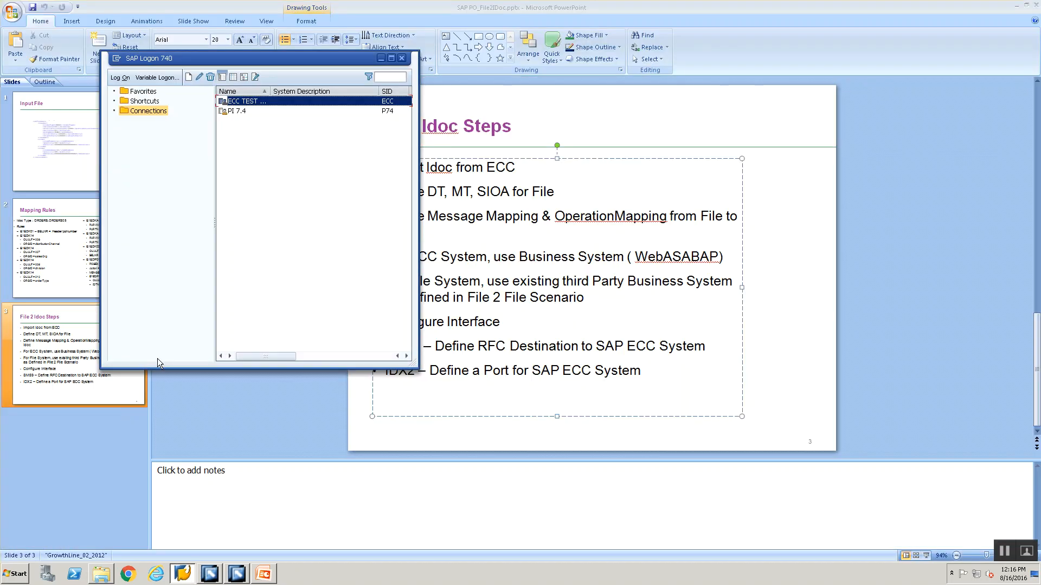
right_click(239, 104)
click(266, 162)
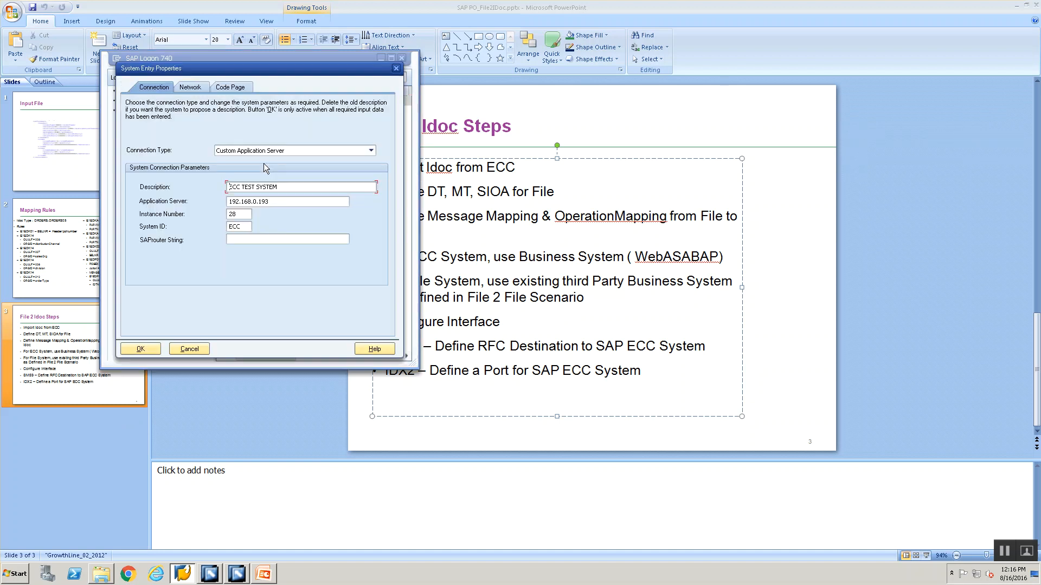
double_click(273, 202)
key(ctrl+c)
Return to Enterprise Services Builder and set the import connection's message server to 192.168.0.193 and its system to ECC
key(alt+Tab)
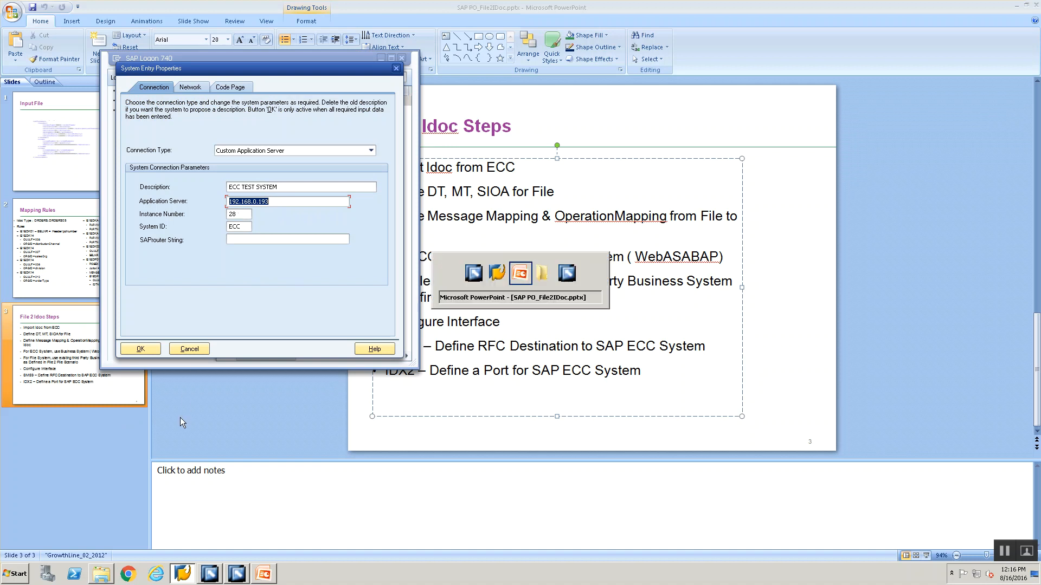
key(alt+Tab)
key(alt+Tab)
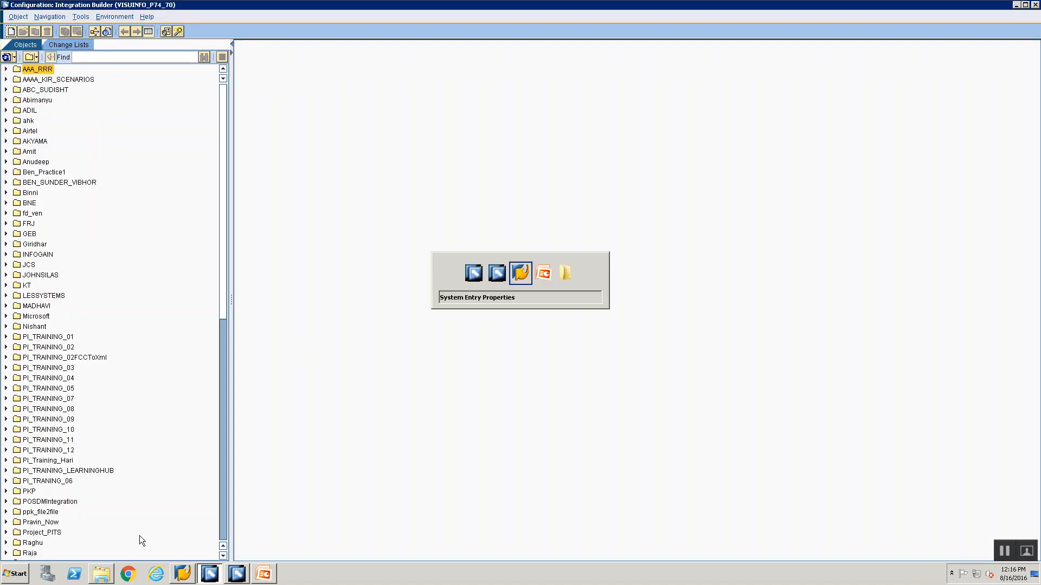
key(alt+Tab)
key(alt+Tab)
key(alt+Tab)
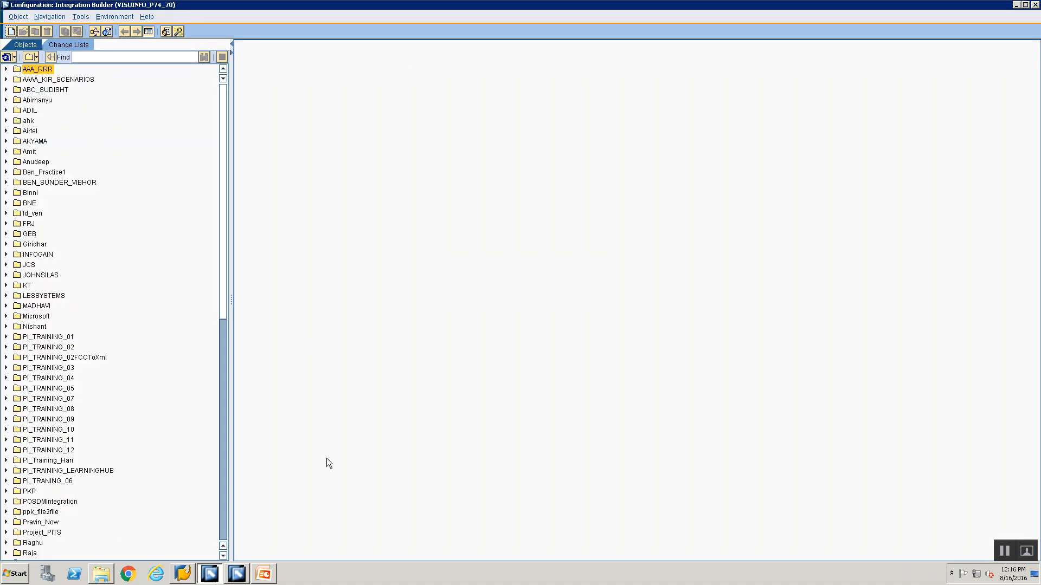
click(1016, 5)
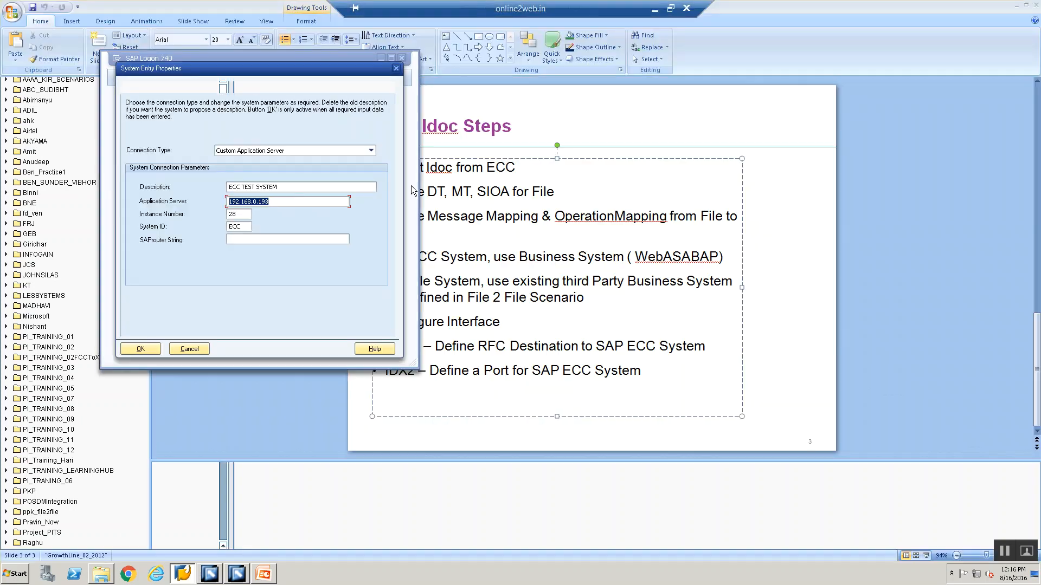
click(206, 578)
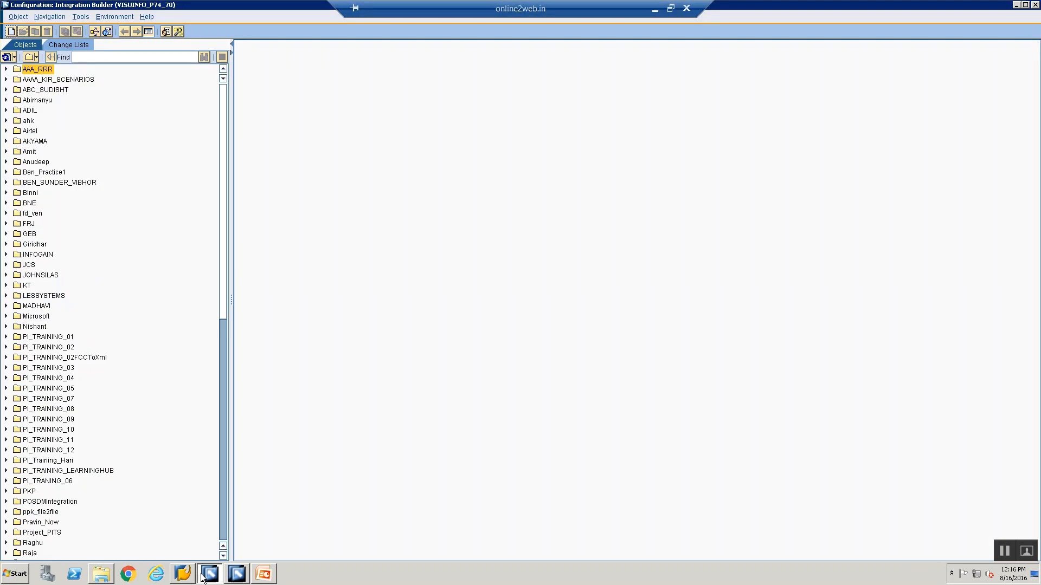
click(229, 579)
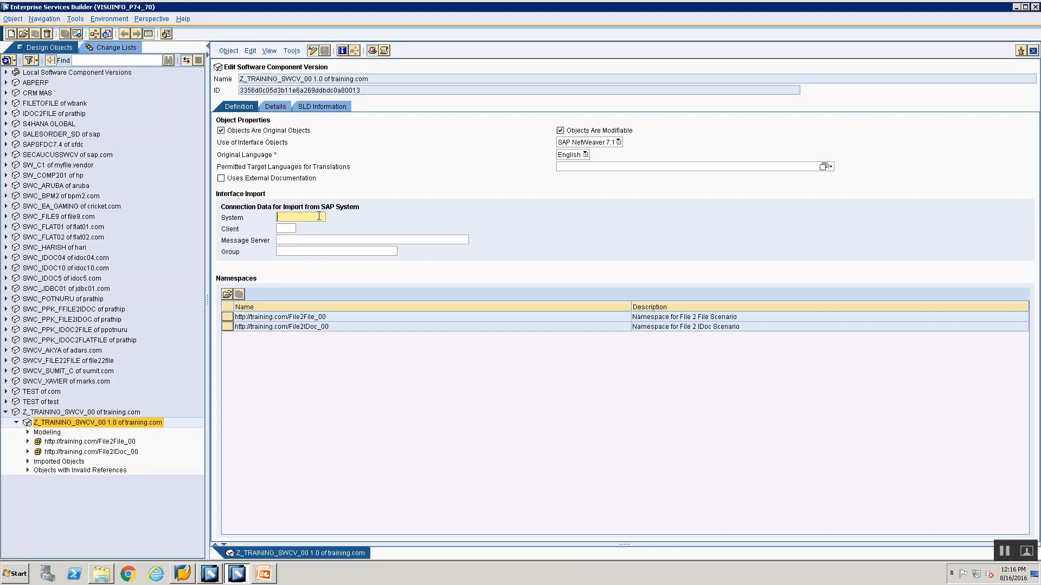
click(308, 238)
key(ctrl+v)
click(308, 217)
text(ECC)
key(Tab)
Return to SAP Logon, cancel the entry properties and open the ECC TEST SYSTEM logon screen to check its client number
key(alt+Tab)
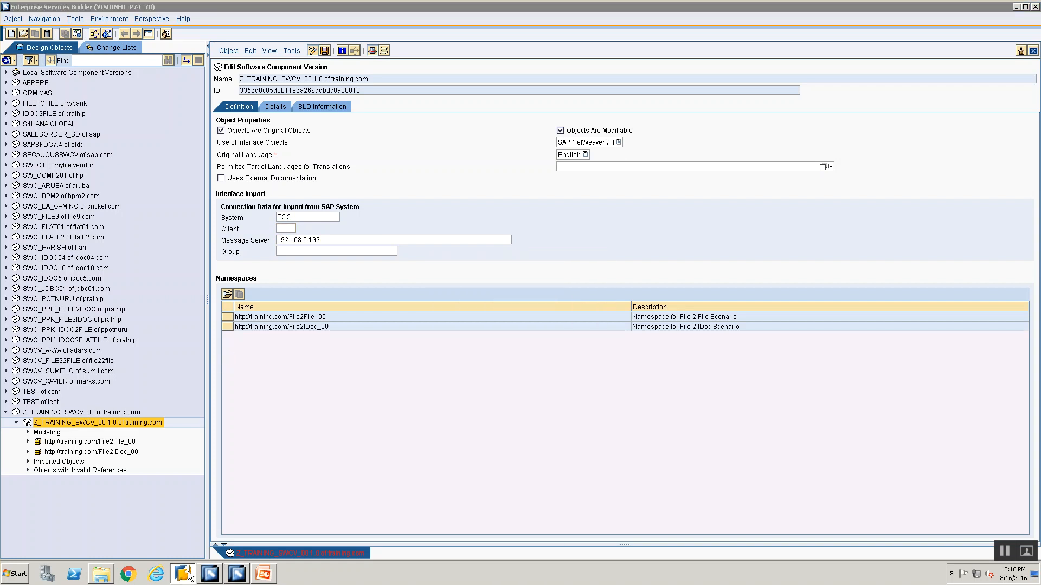
click(1015, 7)
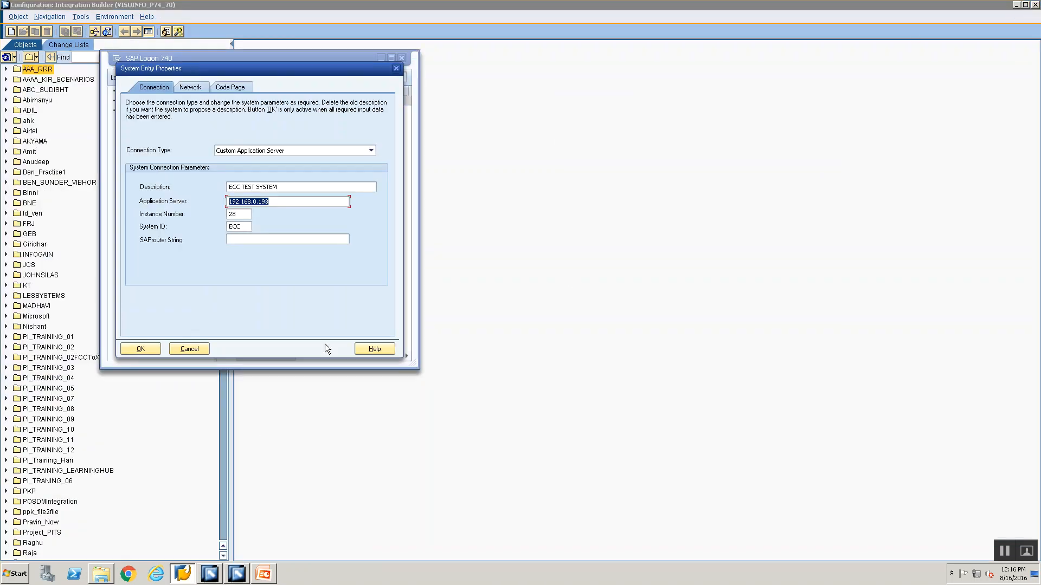
click(196, 350)
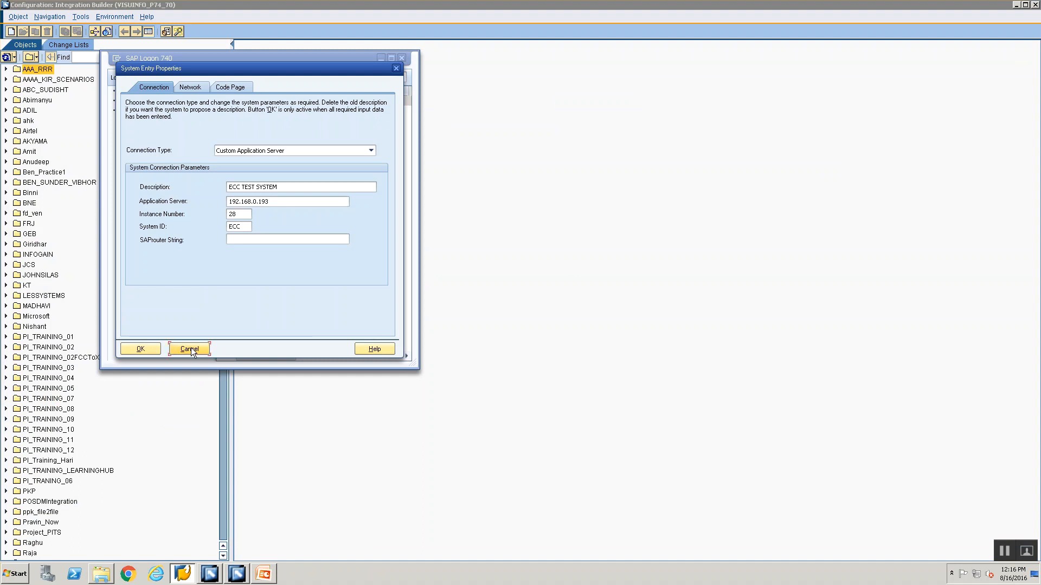
double_click(236, 101)
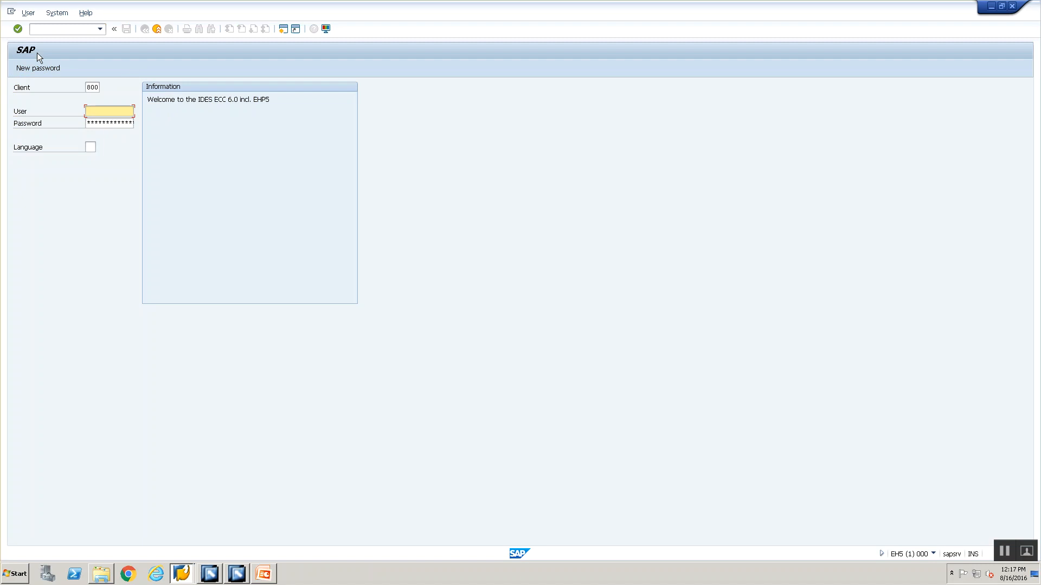
Switch back to Enterprise Services Builder, set the import connection's client to 800, then save and close the software component version
key(alt+Tab)
key(alt+Tab)
key(alt+Tab)
key(alt+Tab)
key(alt+Tab)
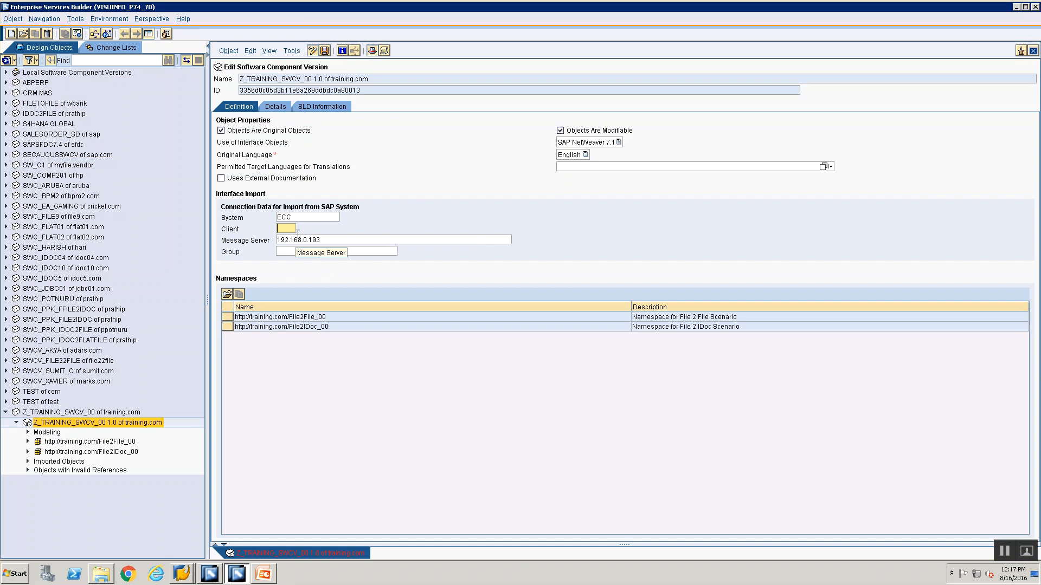
text(800)
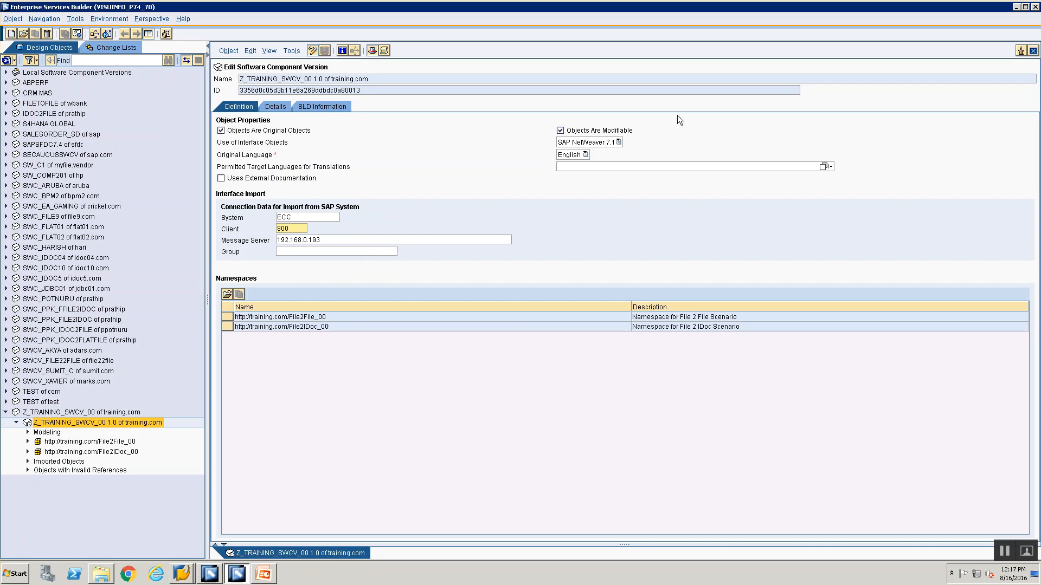
click(1033, 51)
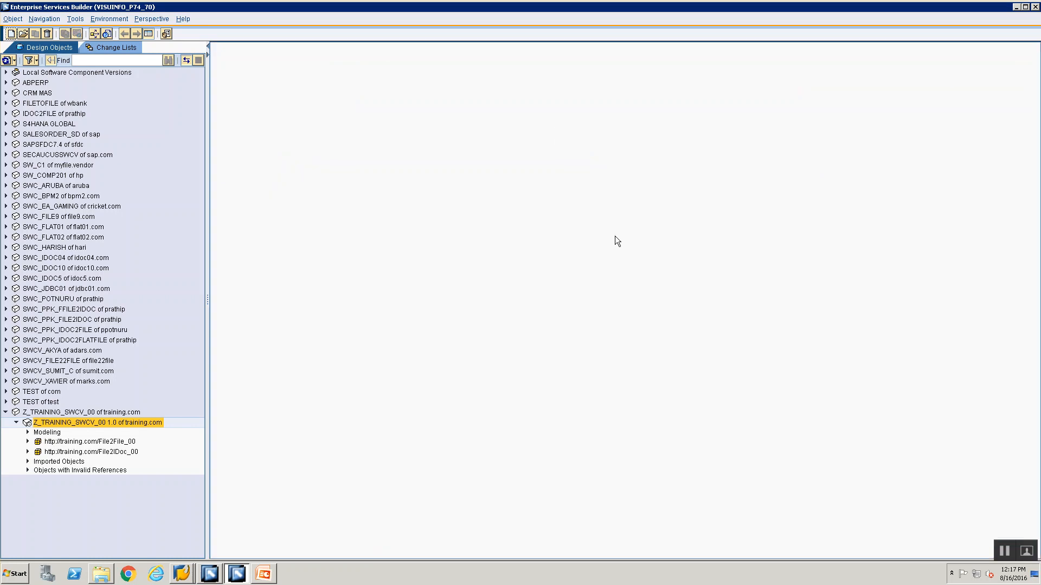
click(28, 462)
click(28, 470)
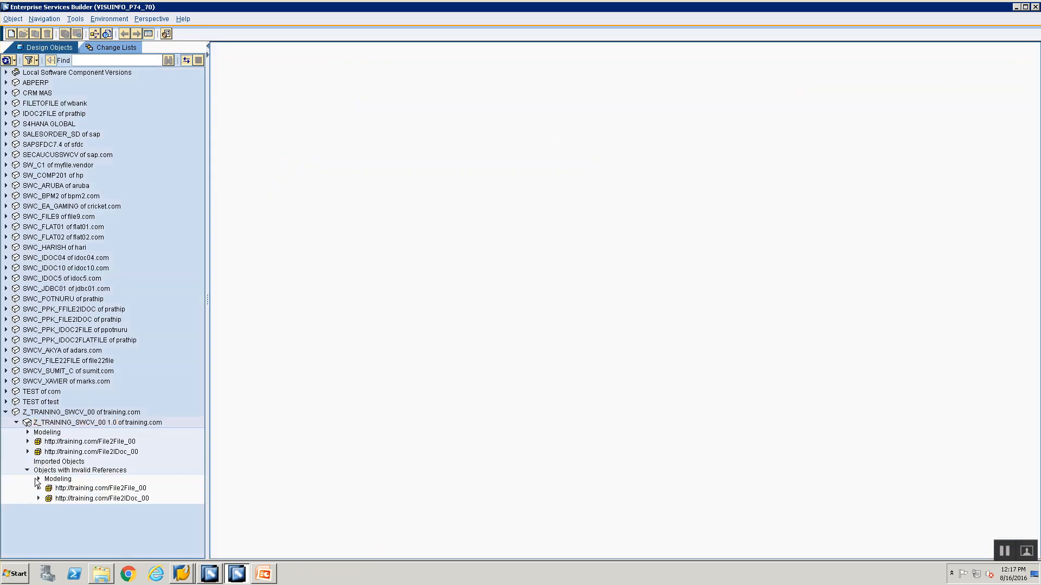
click(28, 470)
click(39, 463)
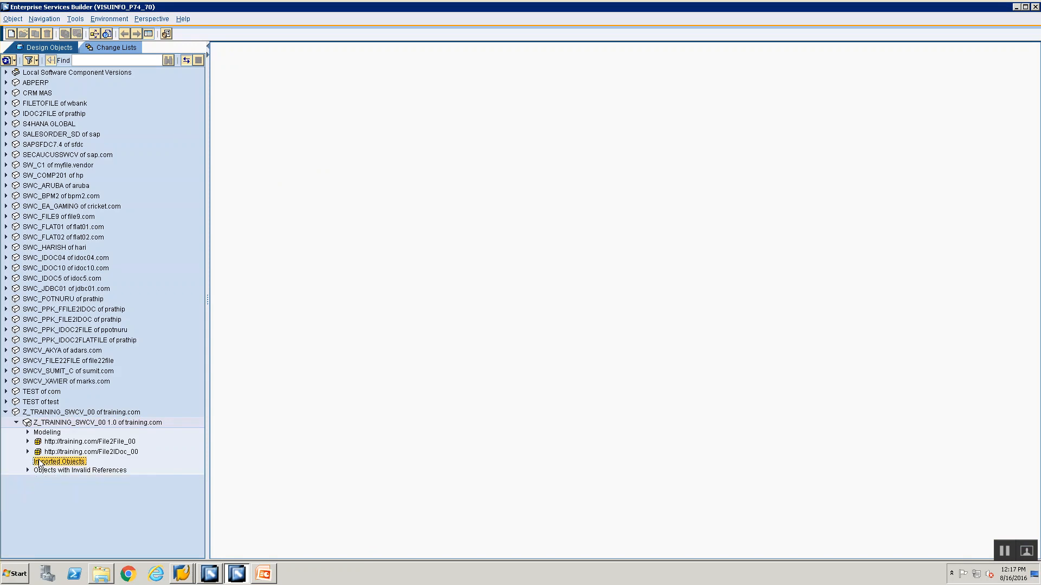
right_click(39, 464)
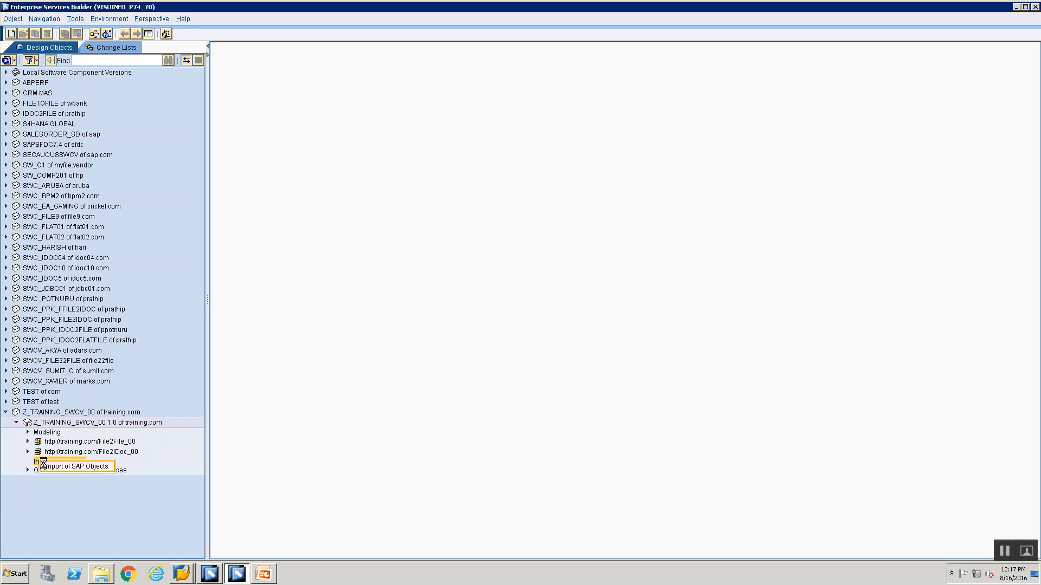
click(45, 467)
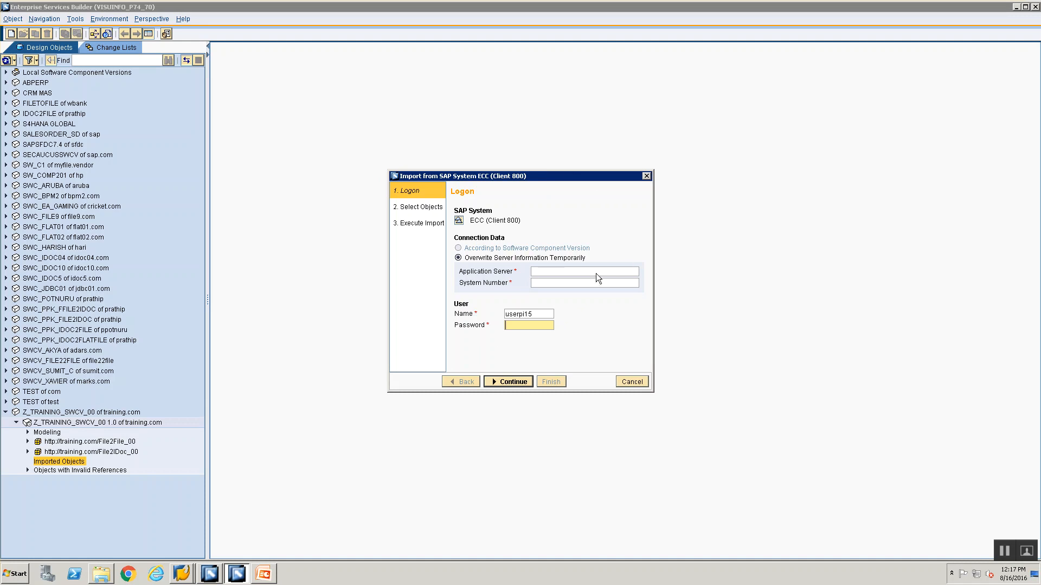
click(621, 383)
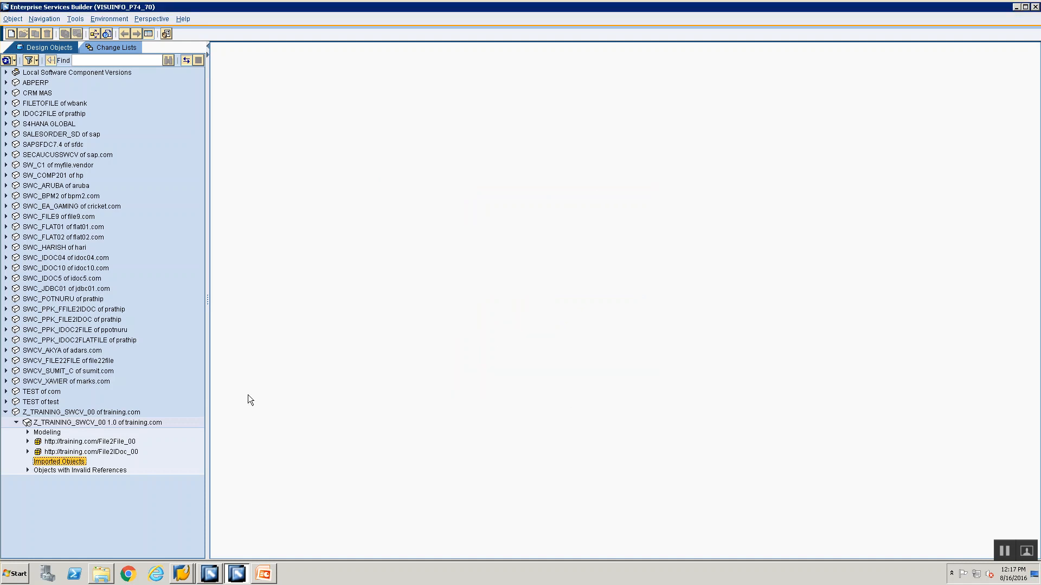
right_click(63, 464)
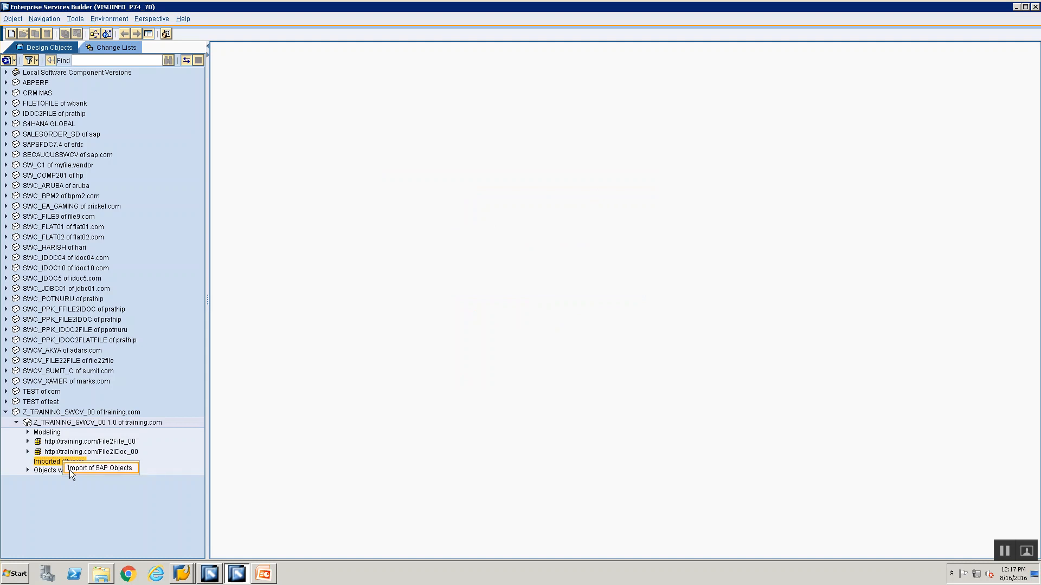
click(44, 486)
Start an import of SAP objects for Imported Objects using application server 192.168.0.193 and system number 28
click(42, 463)
right_click(42, 465)
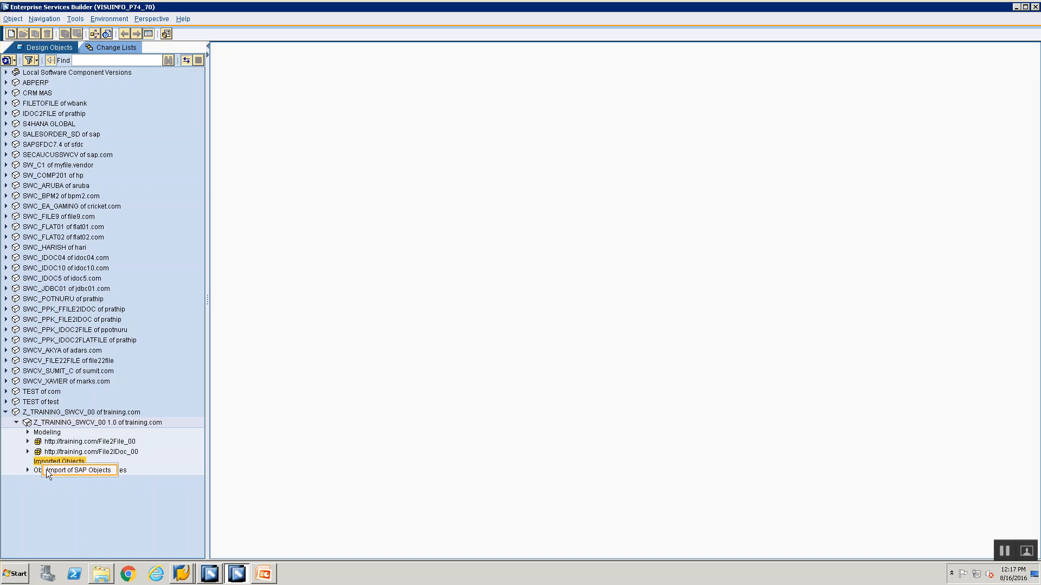
click(47, 470)
click(534, 272)
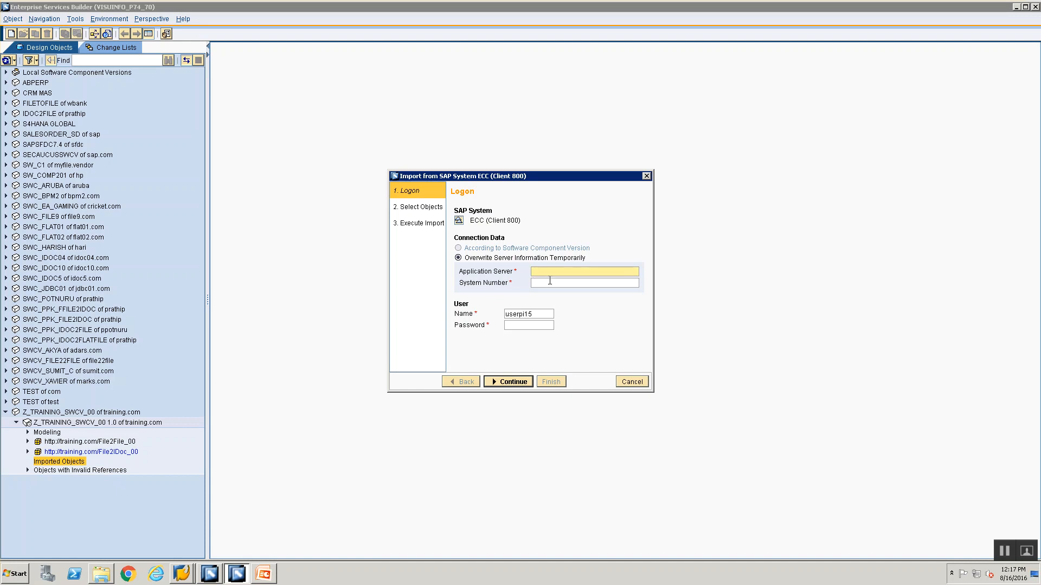
text(192.168.0.193)
click(548, 283)
click(548, 282)
text(28)
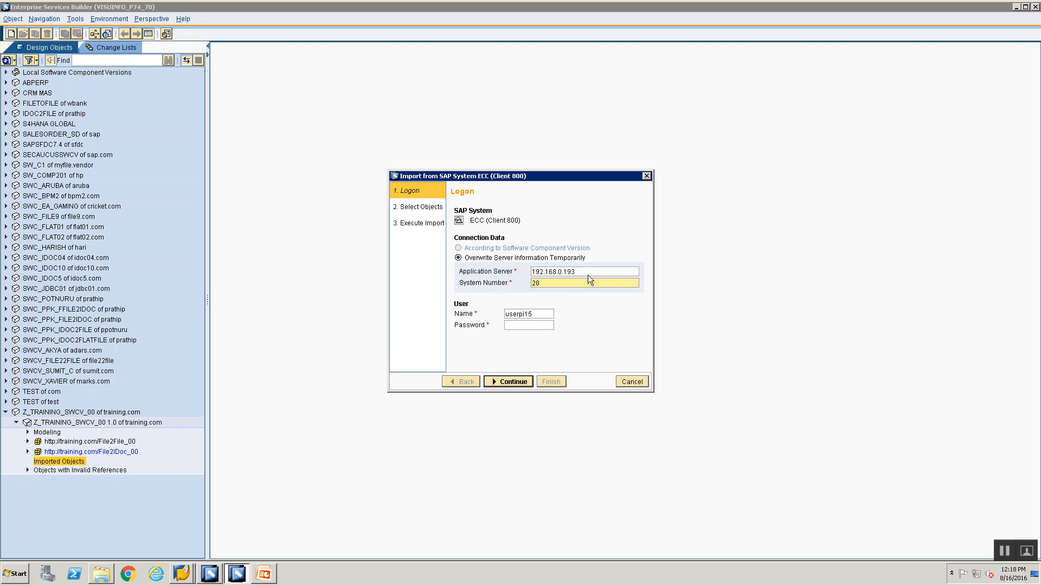
Enter the account password, try to log on for the ECC import, and cancel the import wizard
click(542, 315)
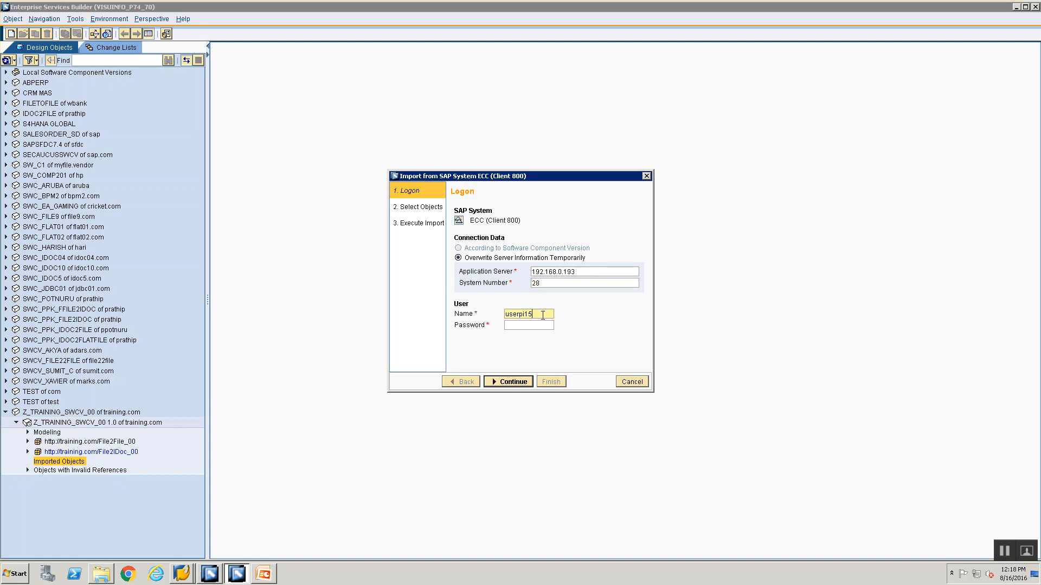
click(543, 324)
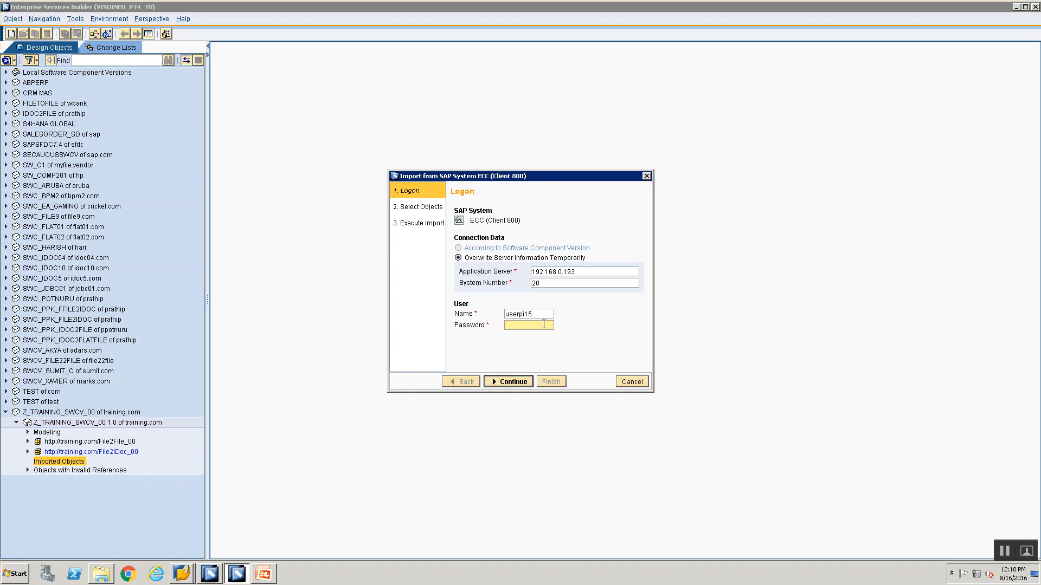
text(•••••••)
click(512, 383)
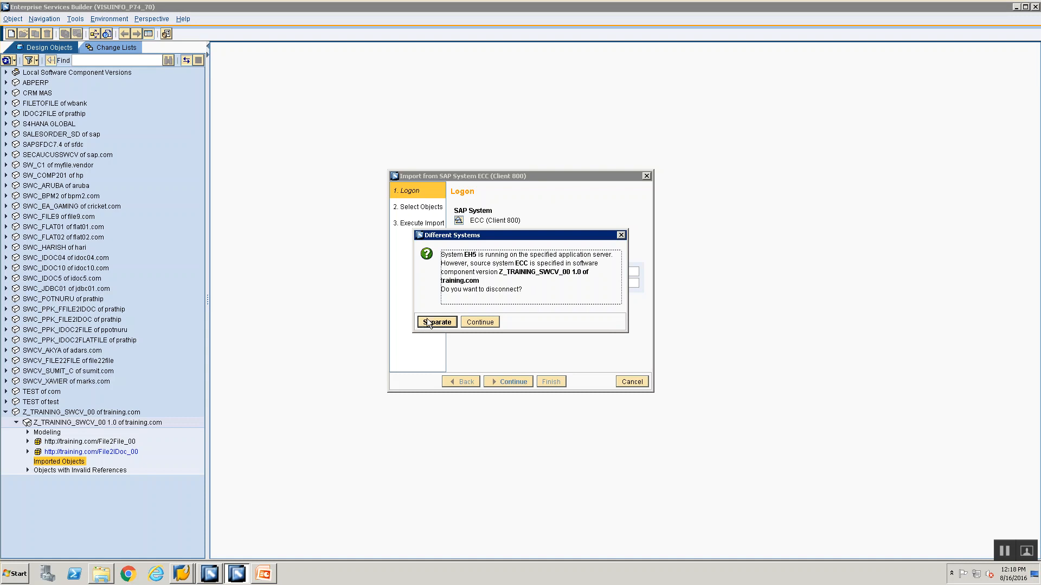
drag(618, 239, 619, 237)
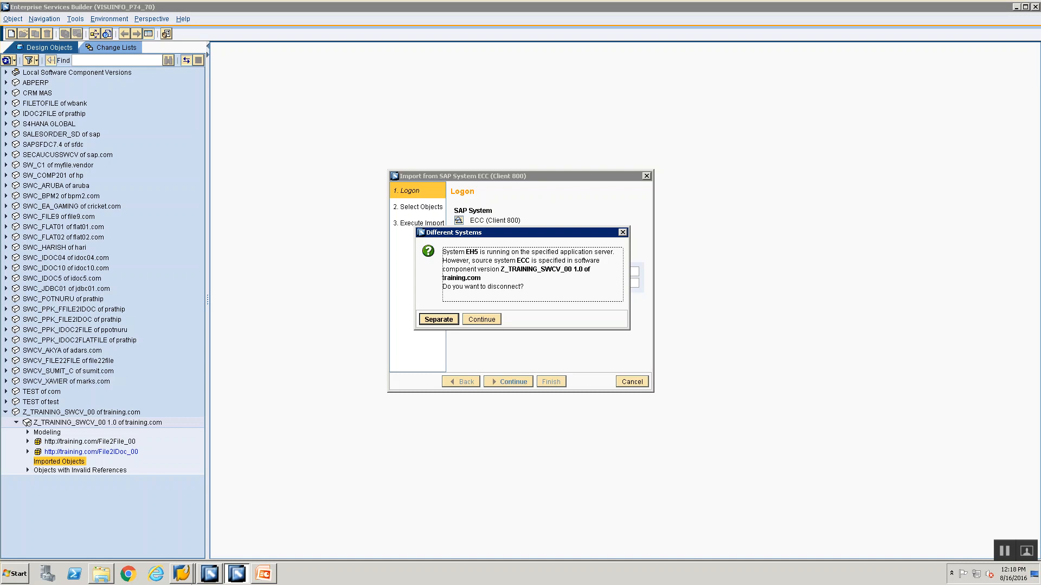
click(181, 573)
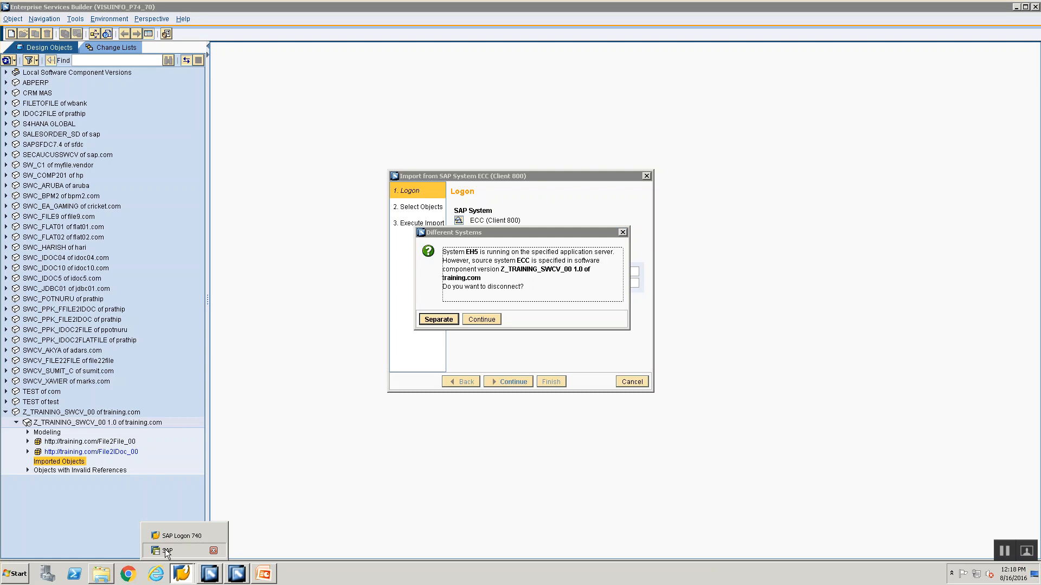
click(622, 231)
click(628, 381)
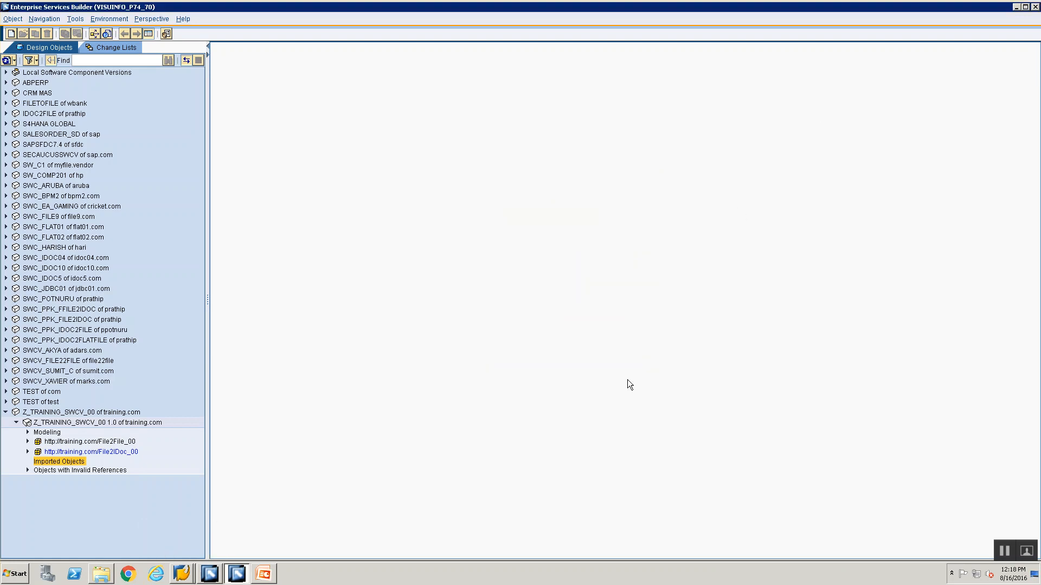
Switch to the SAP logon screen to check the system ID of the ECC system
click(181, 573)
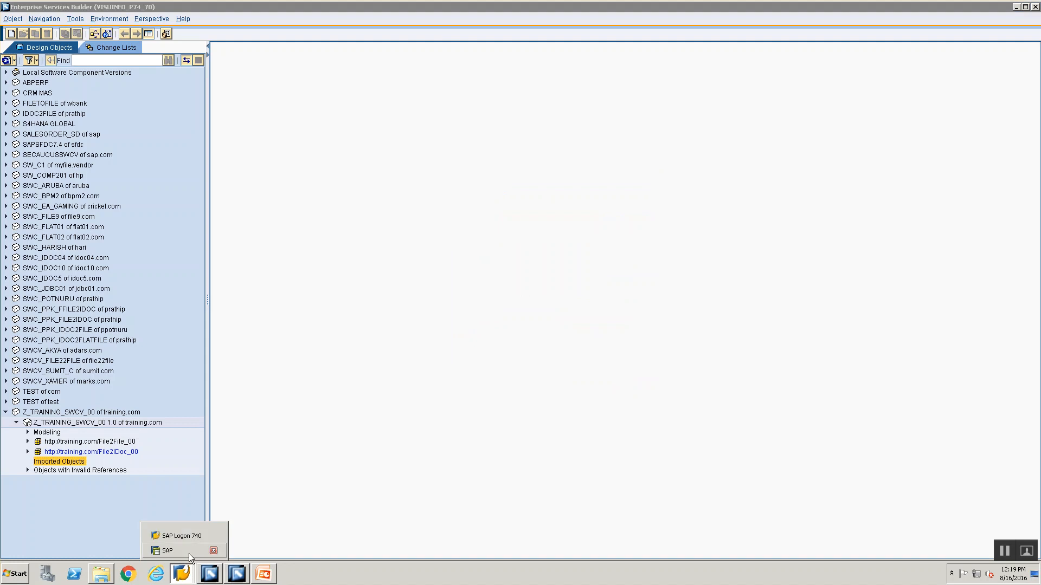
click(189, 552)
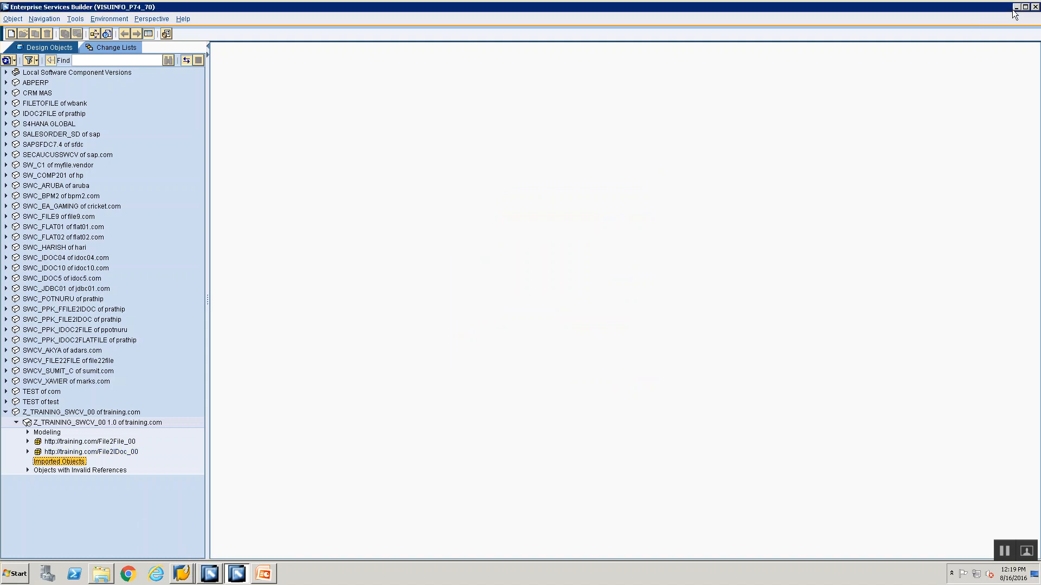
click(1013, 8)
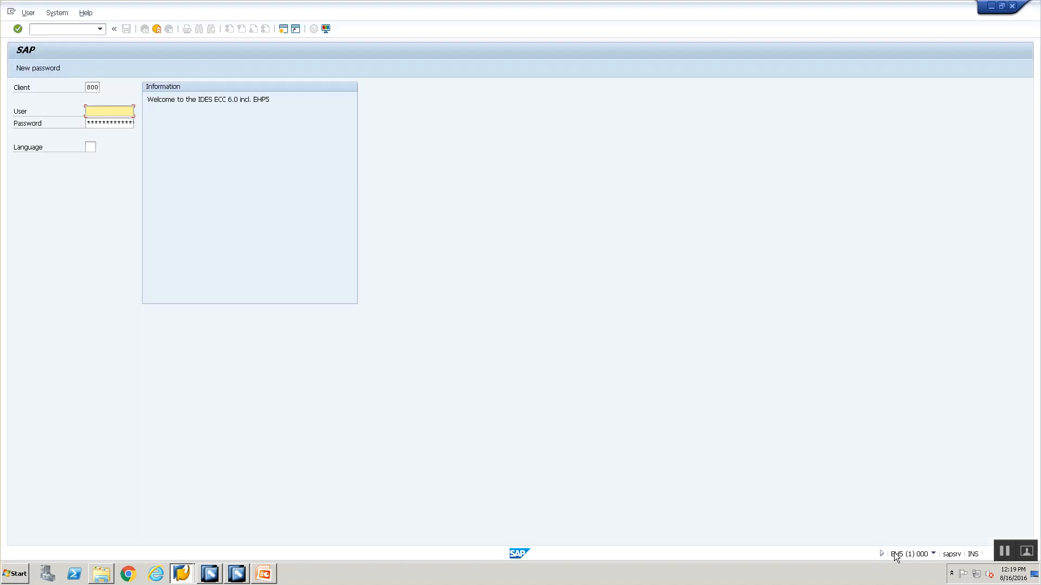
Return to Enterprise Services Builder, set the import system of Z_TRAINING_SWCV_00 1.0 to EH5, and save and close it
click(220, 576)
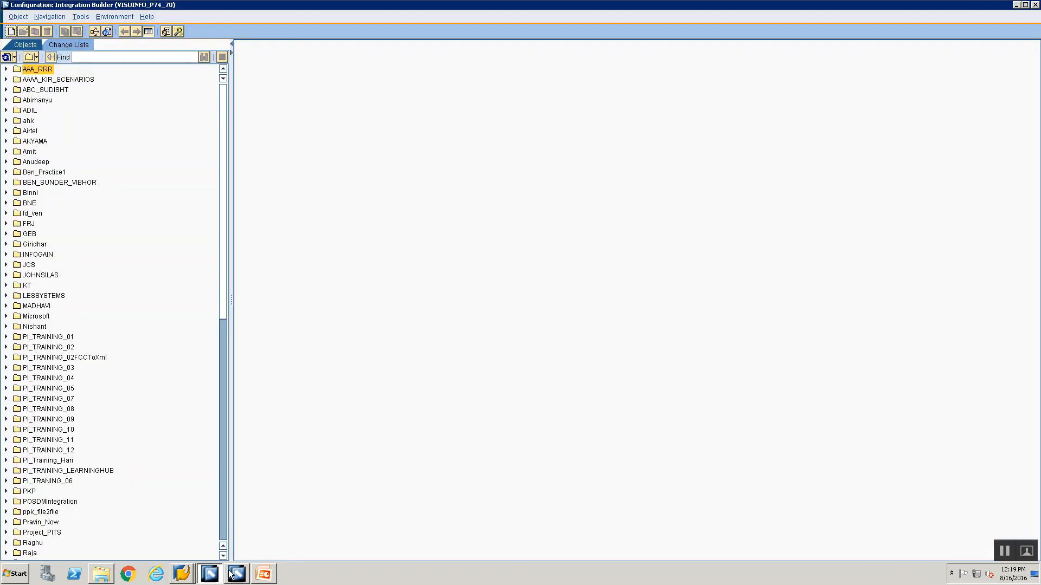
click(237, 574)
click(92, 426)
double_click(92, 426)
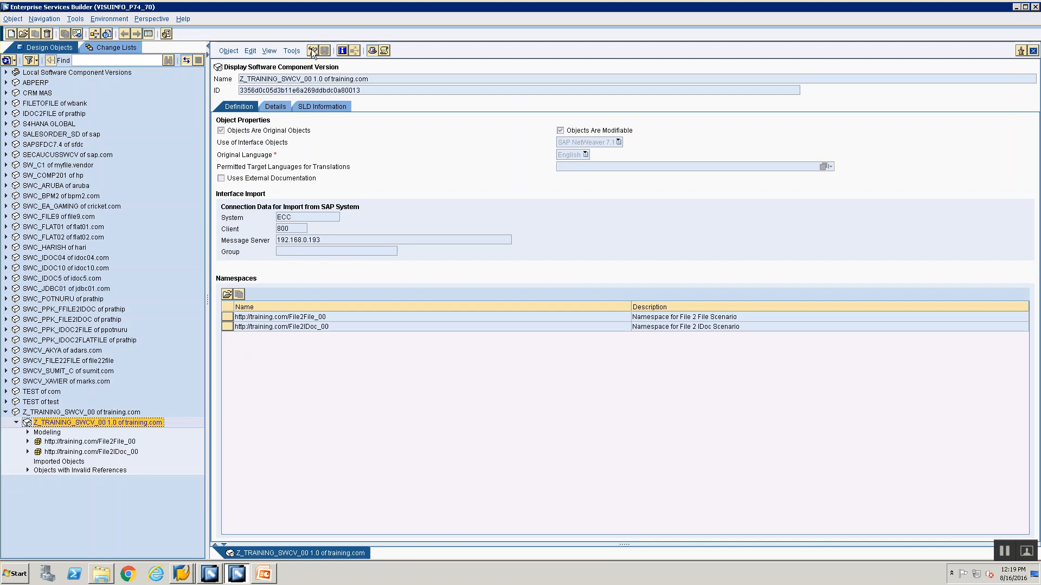
click(312, 51)
click(297, 217)
key(BackSpace)
key(BackSpace)
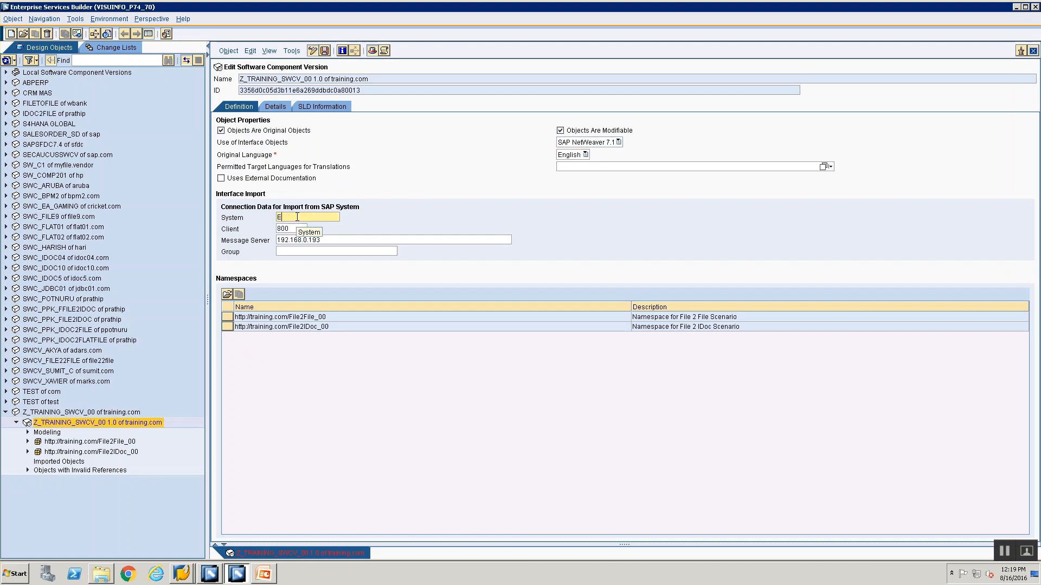
text(H5)
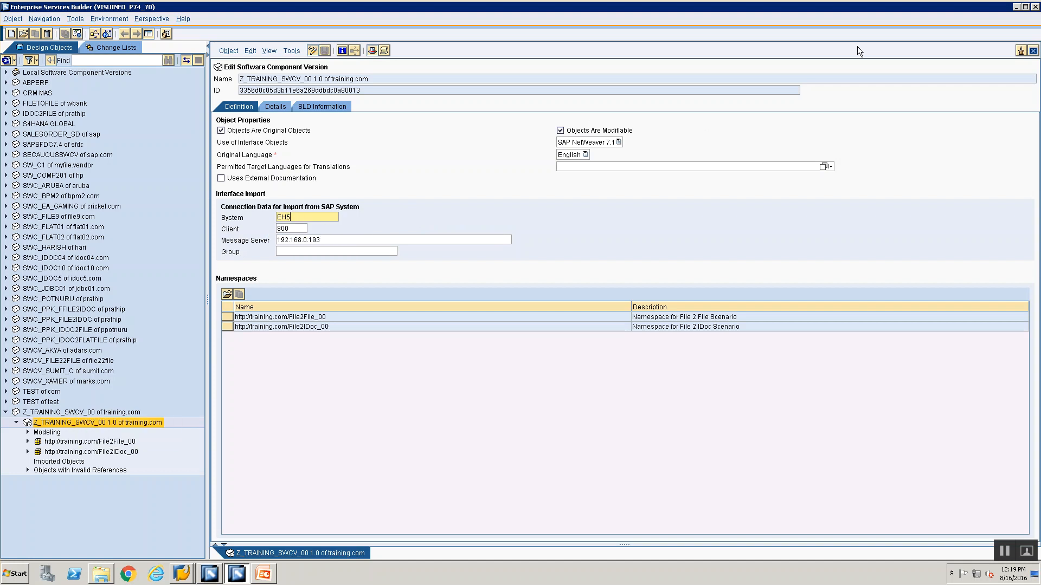
click(1033, 51)
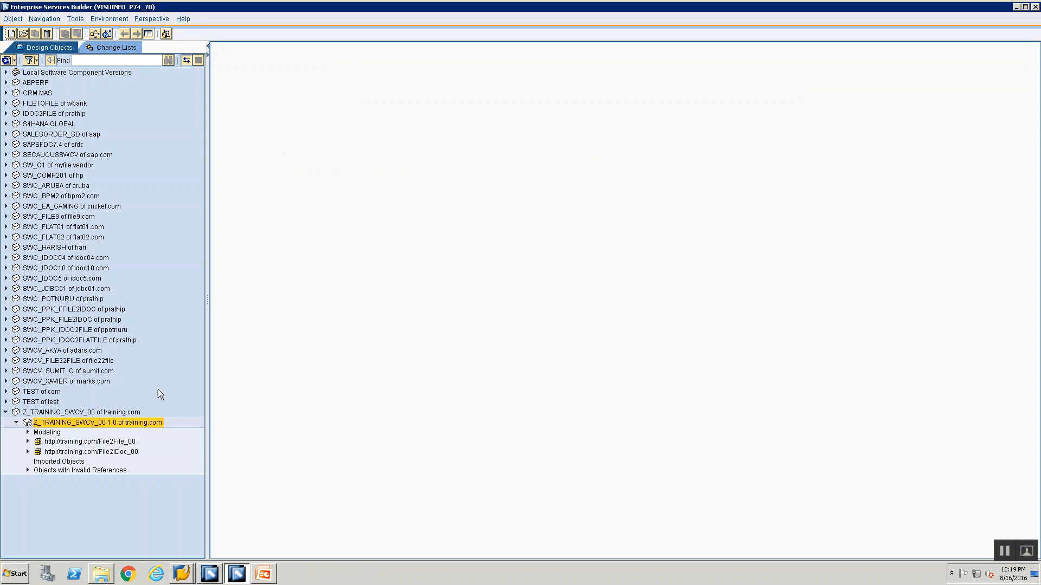
Start the SAP object import from EH5 under Imported Objects with application server 192.168.0.193 and system number 28
click(42, 463)
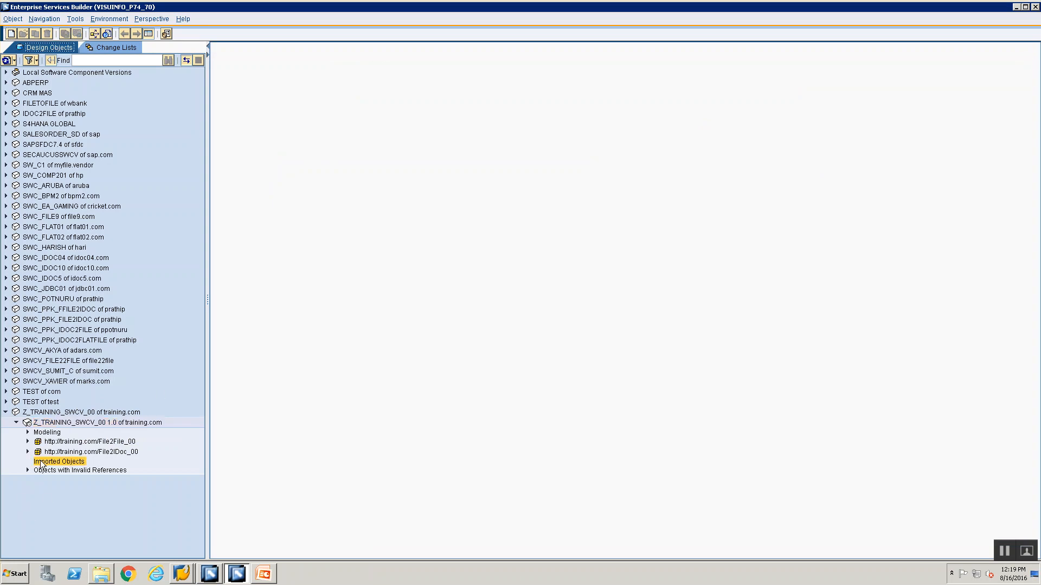
right_click(41, 464)
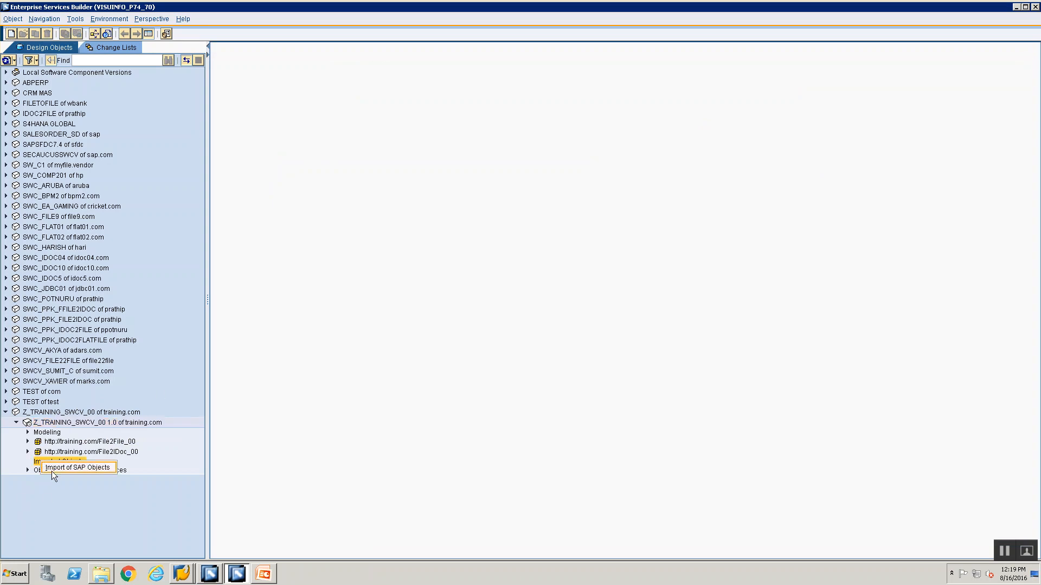
click(54, 470)
click(536, 275)
text(192.168.0.193)
key(Tab)
text(28)
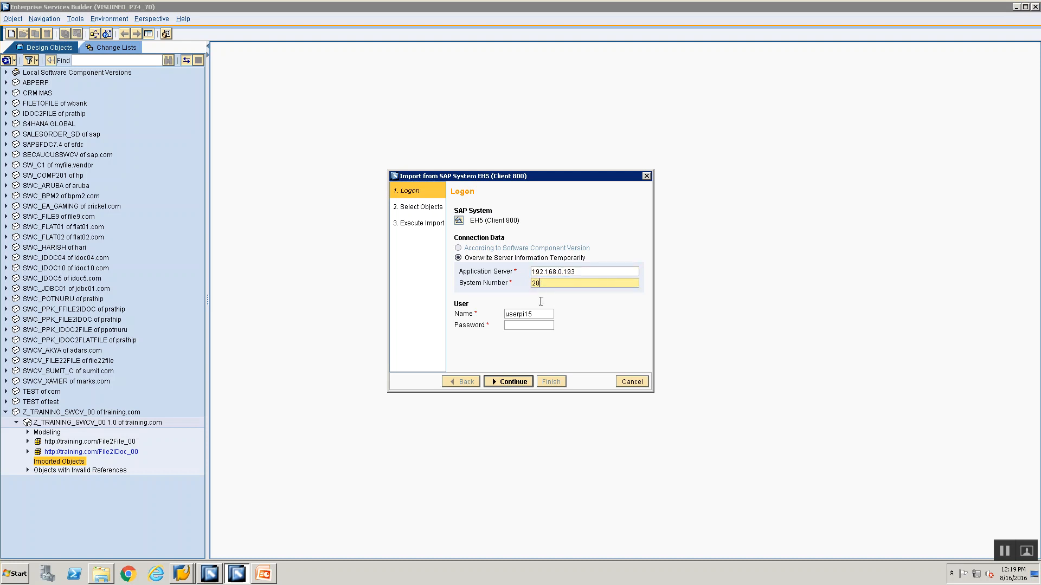
Enter the account password, continue to object selection and expand the IDoc list
click(529, 326)
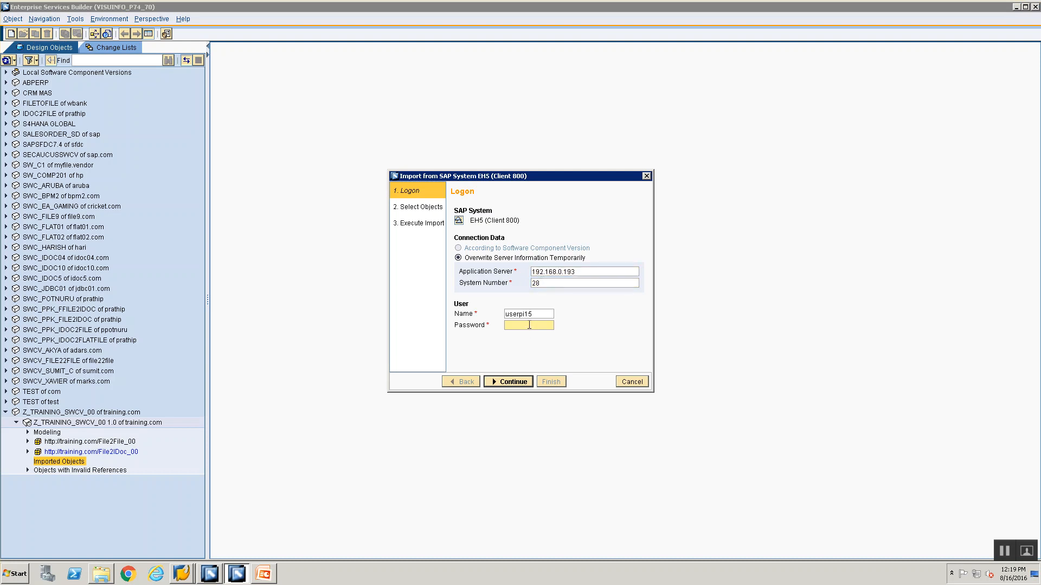
text(•••••••••)
click(518, 381)
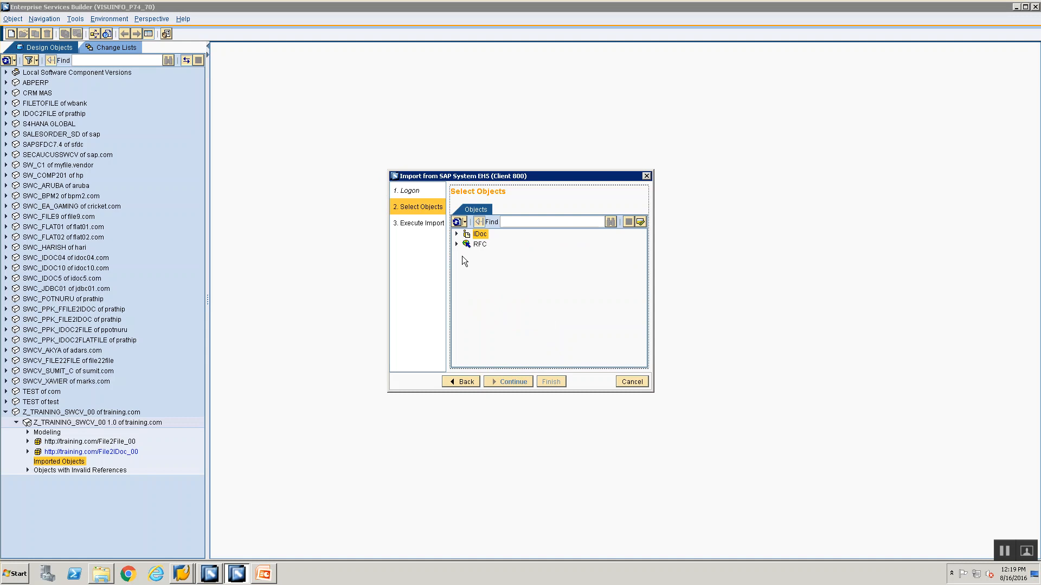
click(456, 233)
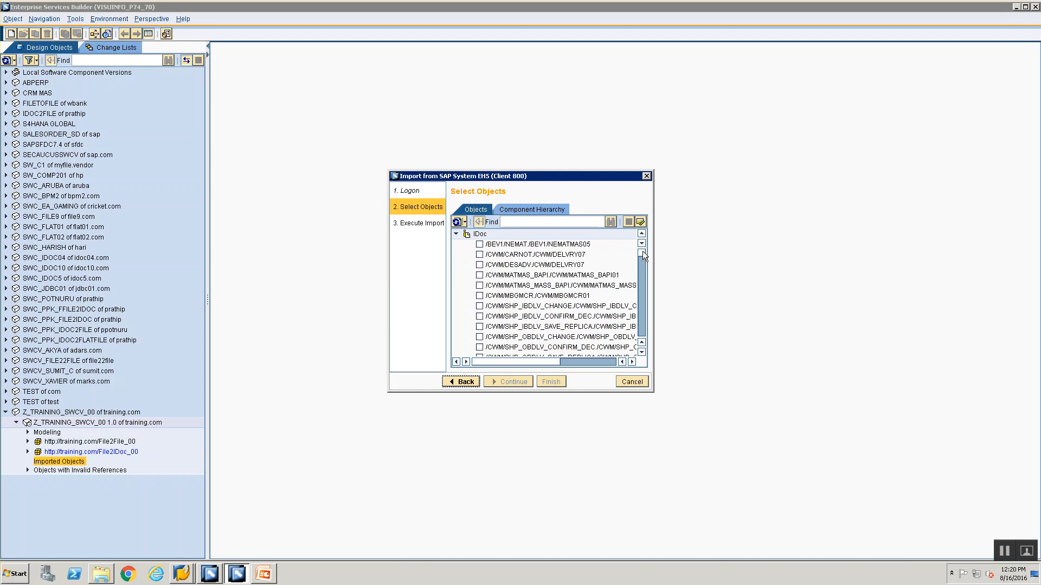
mouse_move(643, 255)
mouse_down()
mouse_move(642, 339)
mouse_move(643, 242)
mouse_up()
Switch to the PowerPoint presentation and select the IDoc type ORDERS.ORDERS05 on the Mapping Rules slide
click(268, 575)
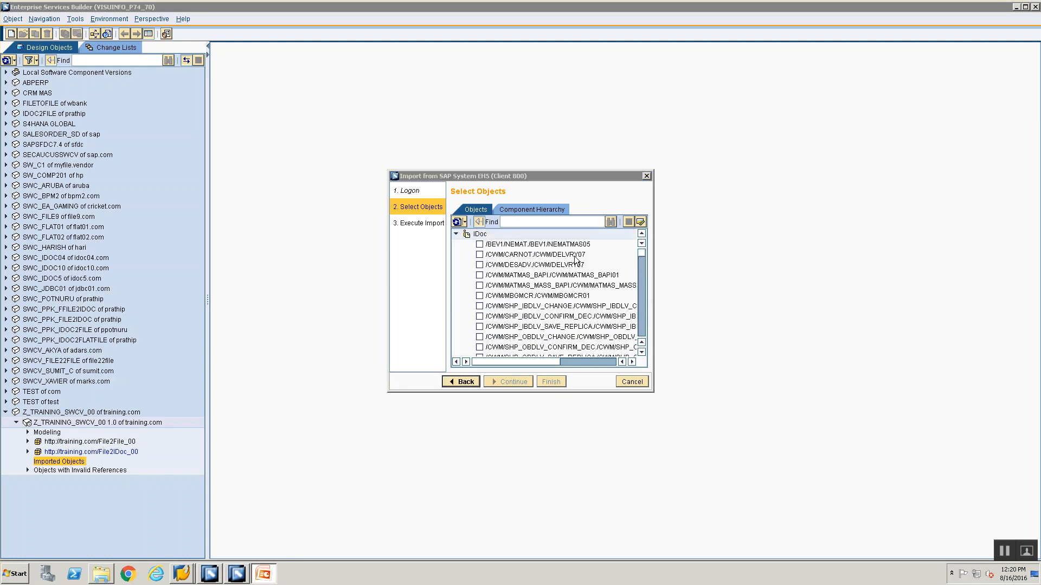
click(1017, 5)
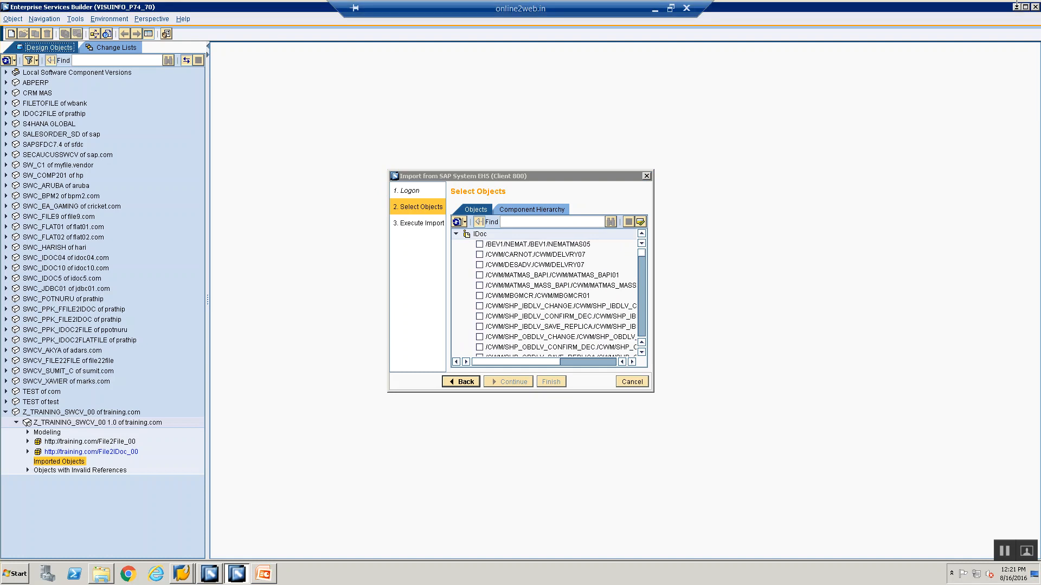
click(1016, 7)
click(76, 286)
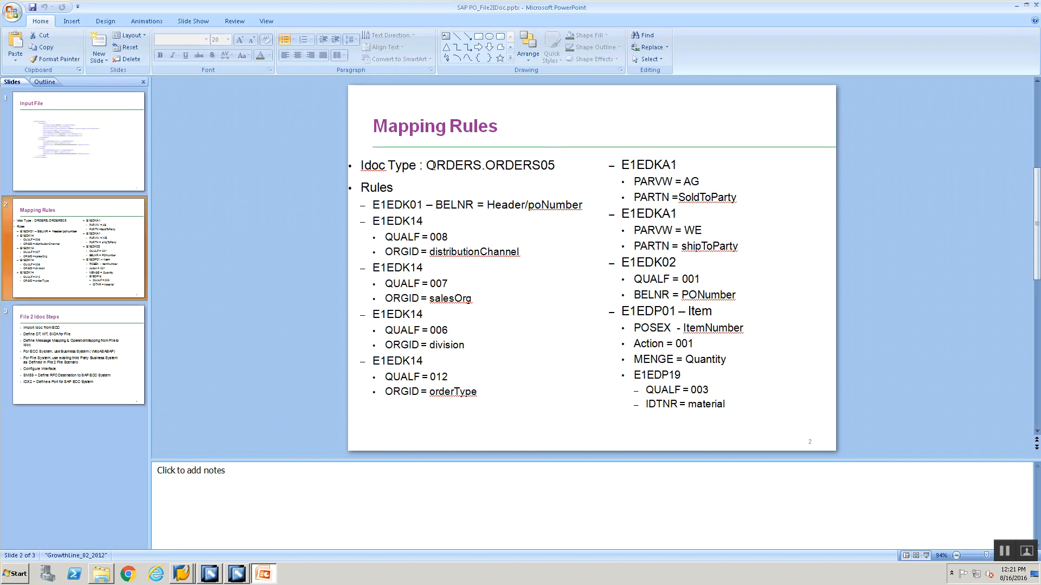
mouse_move(427, 166)
mouse_down()
mouse_move(555, 181)
mouse_move(542, 166)
mouse_move(556, 166)
mouse_up()
key(ctrl+c)
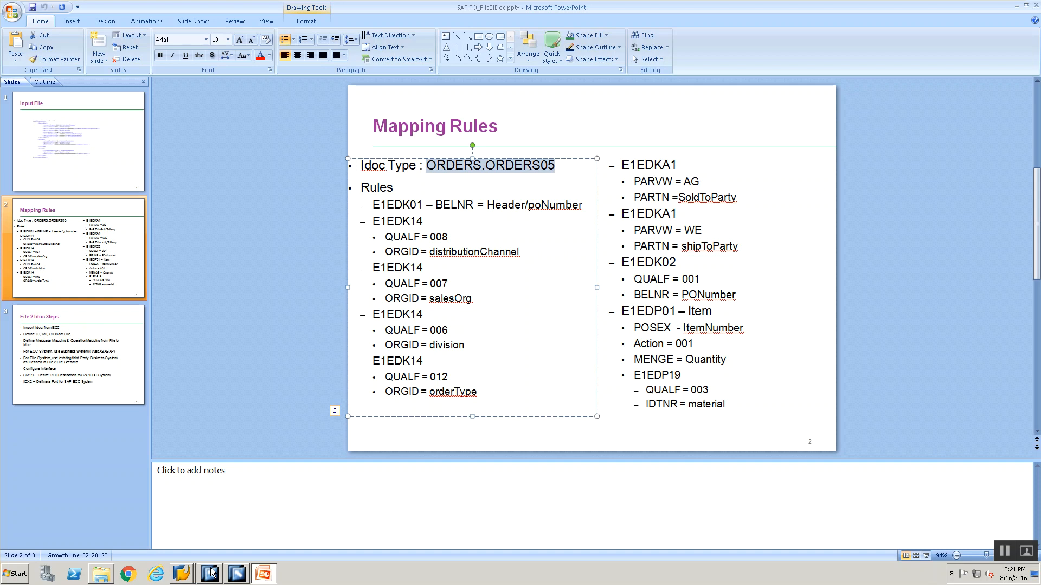
mouse_move(239, 573)
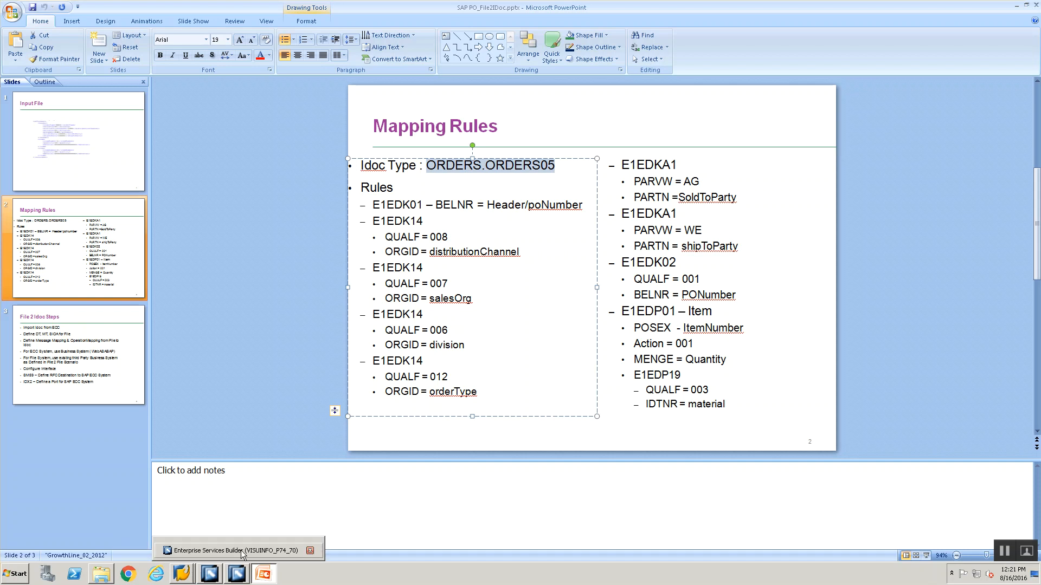
Switch to Enterprise Services Builder, find ORDERS.ORDERS05 in the IDoc list and select it for import
click(241, 551)
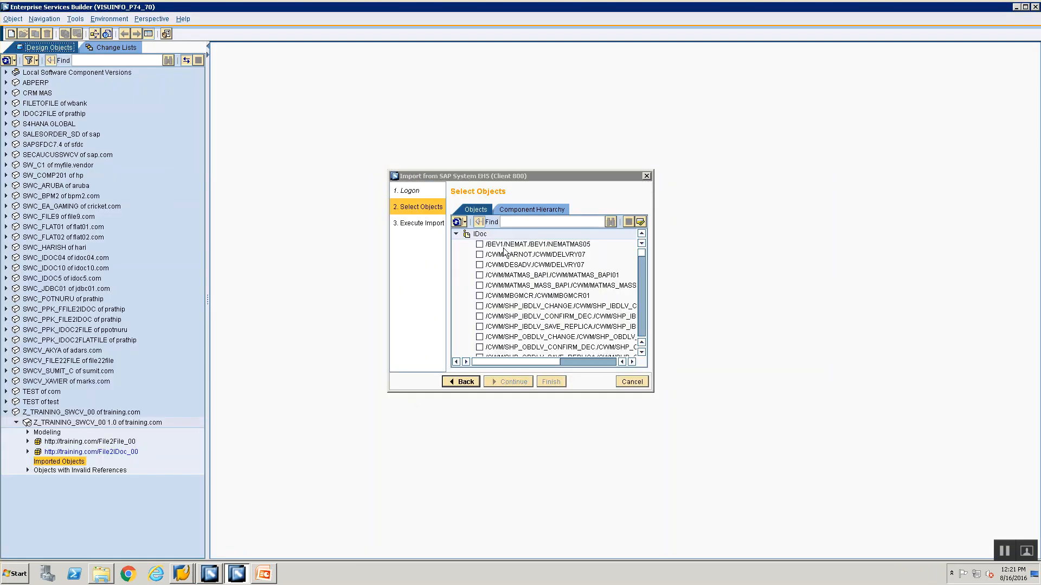
key(ctrl+v)
key(Return)
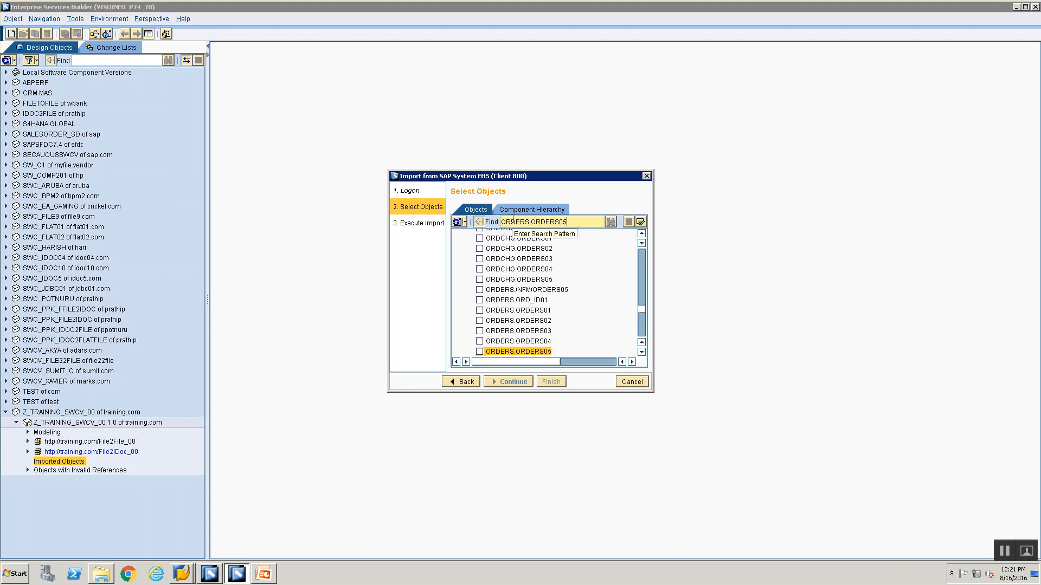
click(480, 351)
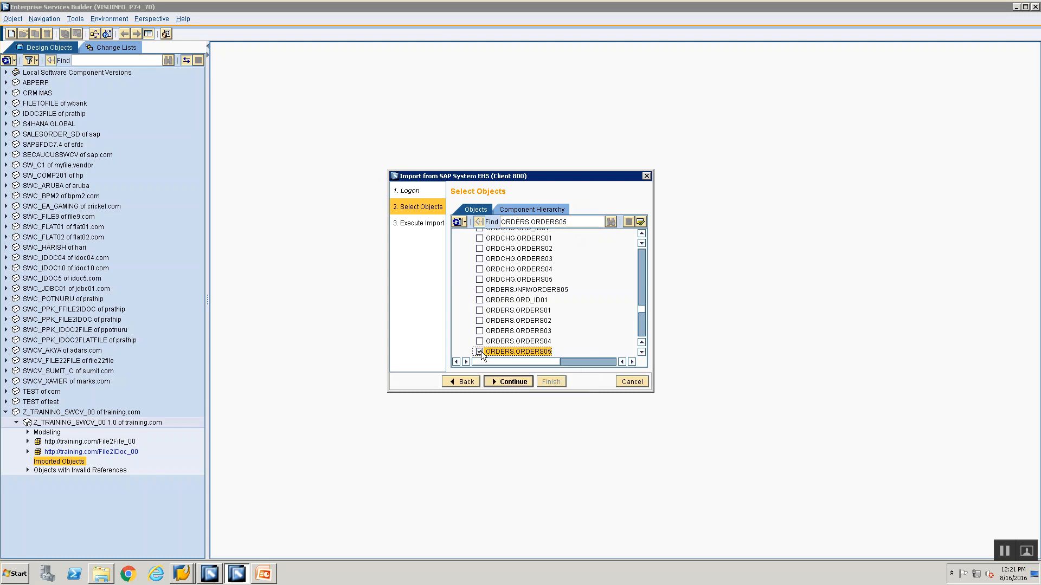
Execute the import of ORDERS.ORDERS05, close the import wizard and select the imported IDoc under Imported Objects
click(504, 382)
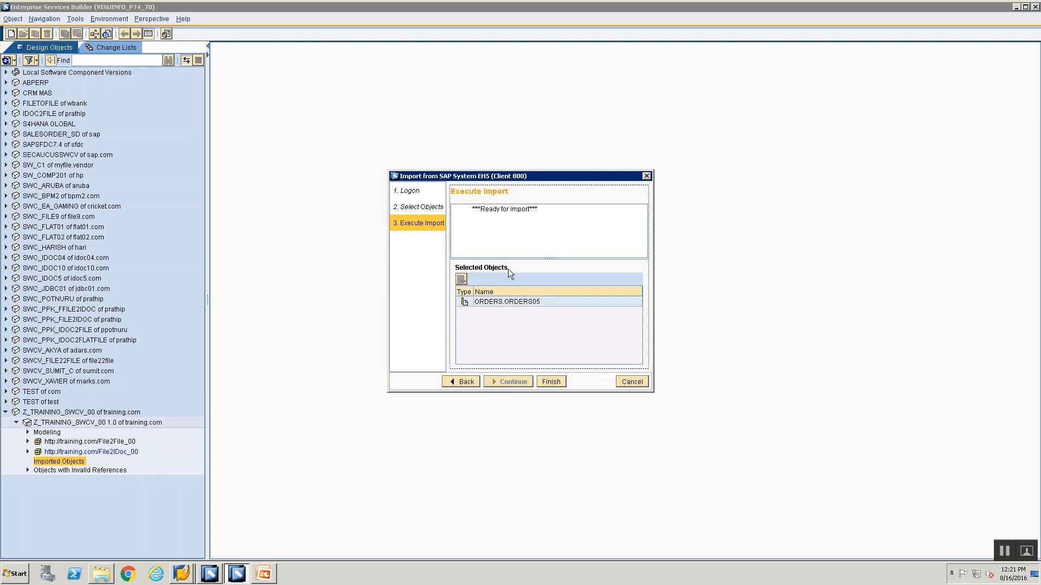
click(547, 382)
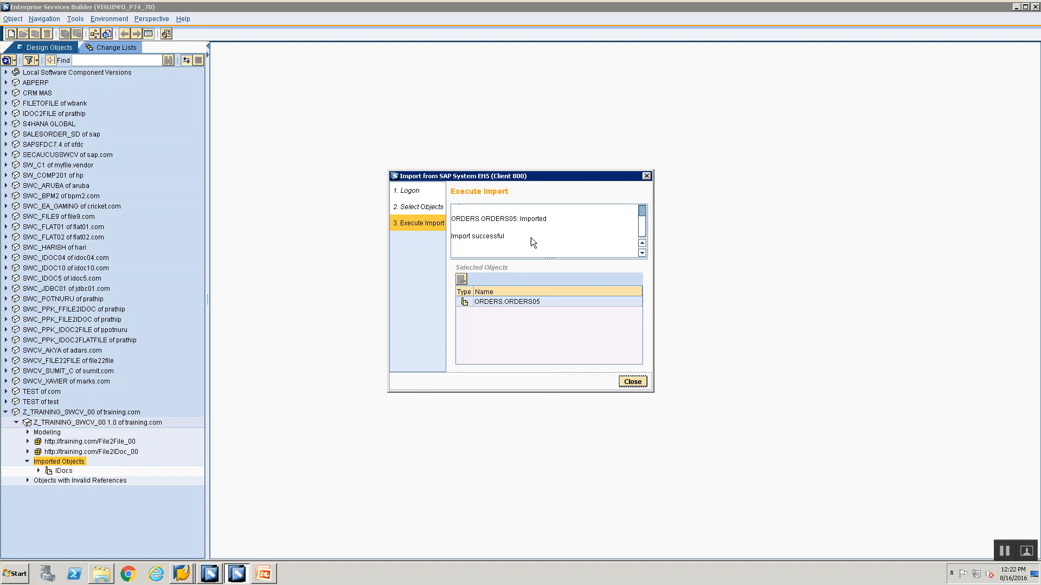
click(631, 383)
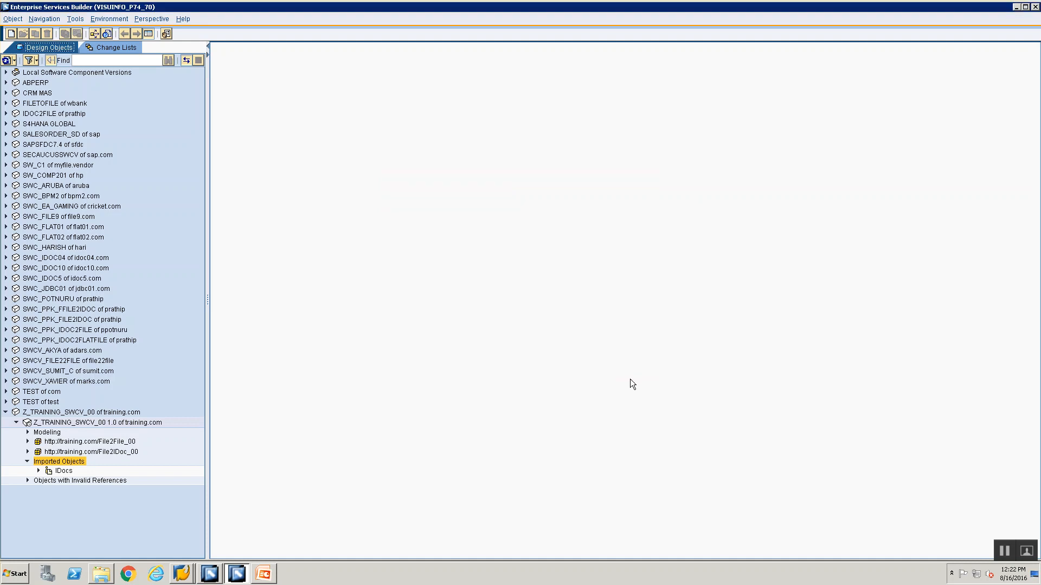
click(38, 471)
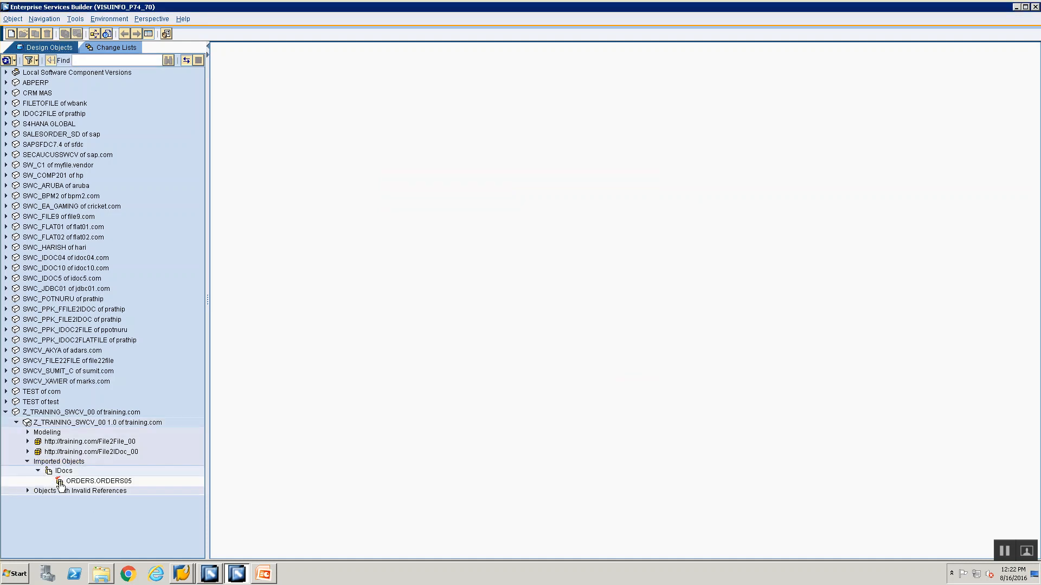
click(60, 481)
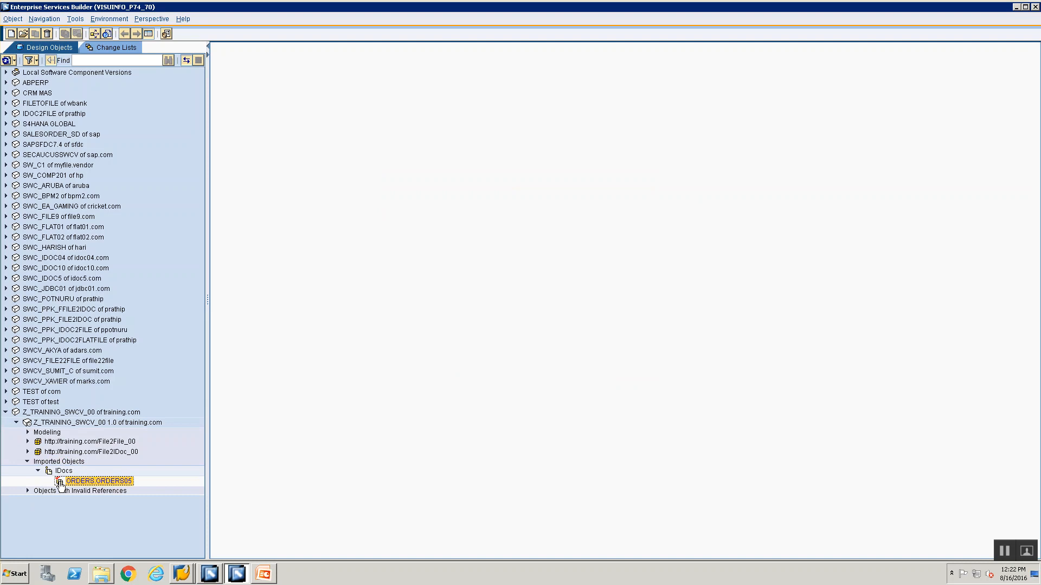
Open the change lists and expand the standard change list of Z_TRAINING_SWCV_00 1.0 to review its objects
click(108, 47)
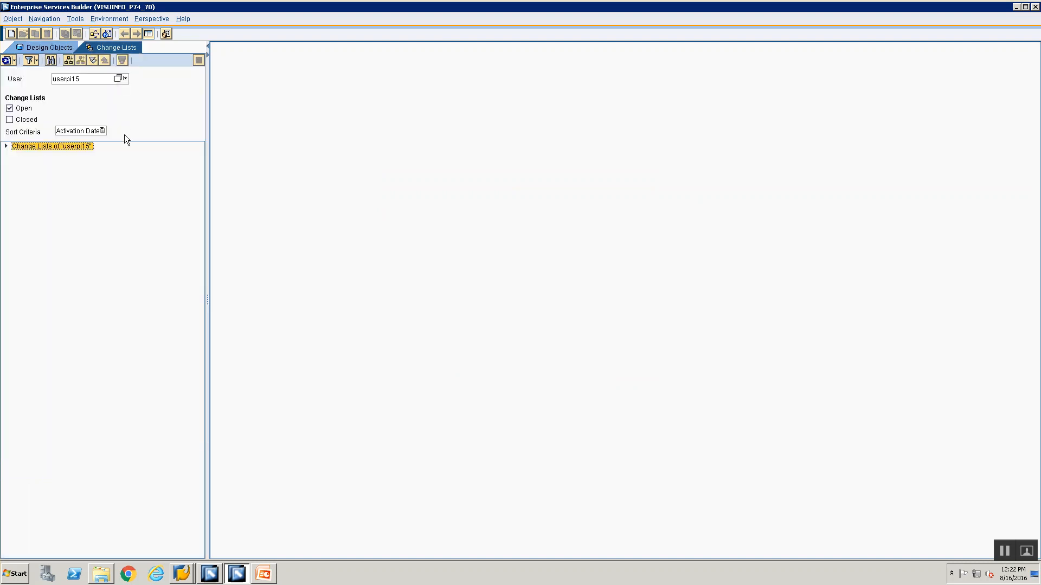
click(16, 156)
click(27, 165)
click(59, 176)
click(61, 187)
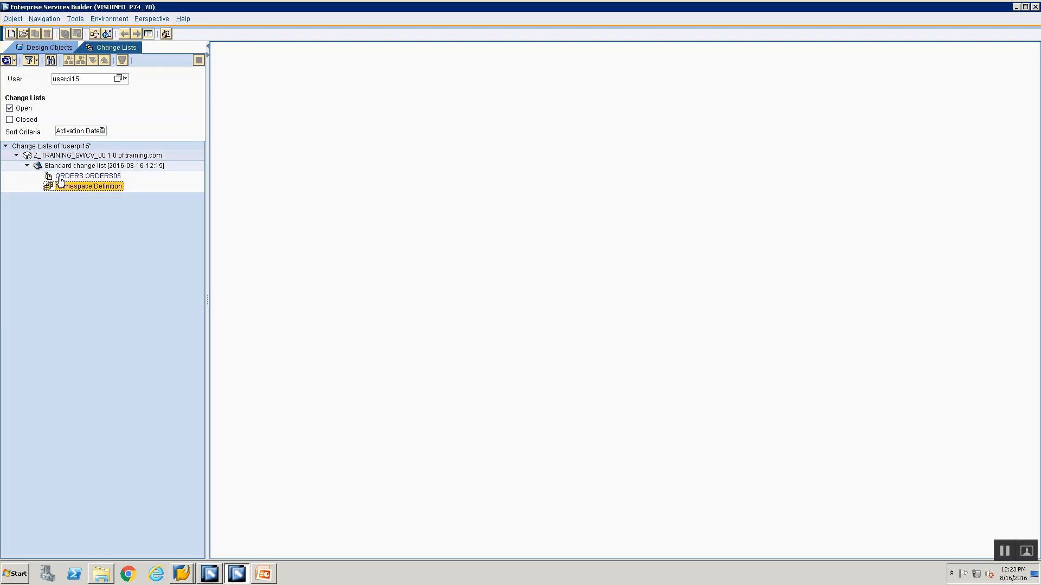
click(60, 179)
click(68, 189)
click(75, 177)
Activate the standard change list with ORDERS.ORDERS05 and the namespace definition, and return to the design objects
click(76, 167)
right_click(76, 169)
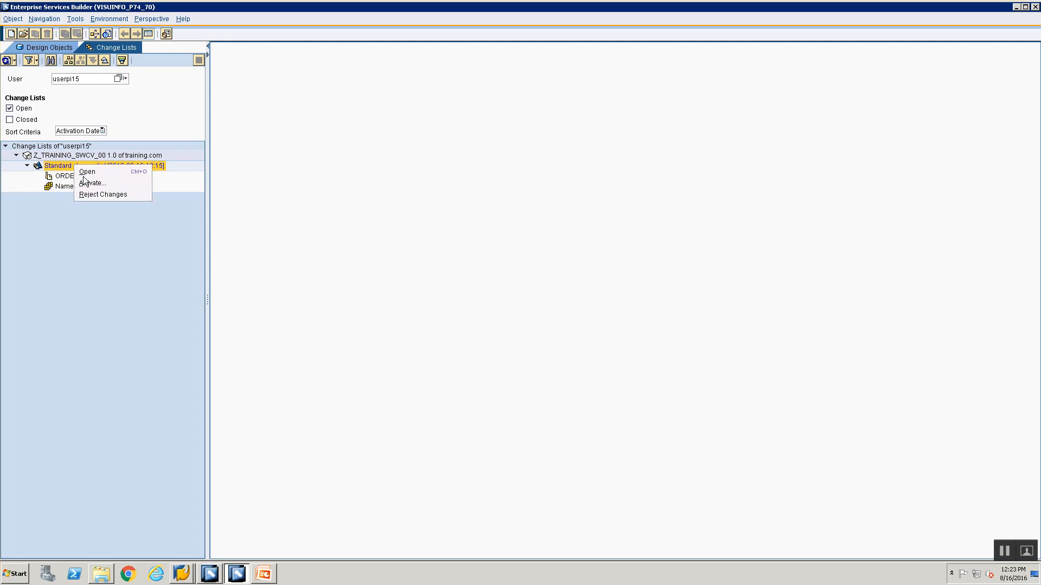
click(93, 183)
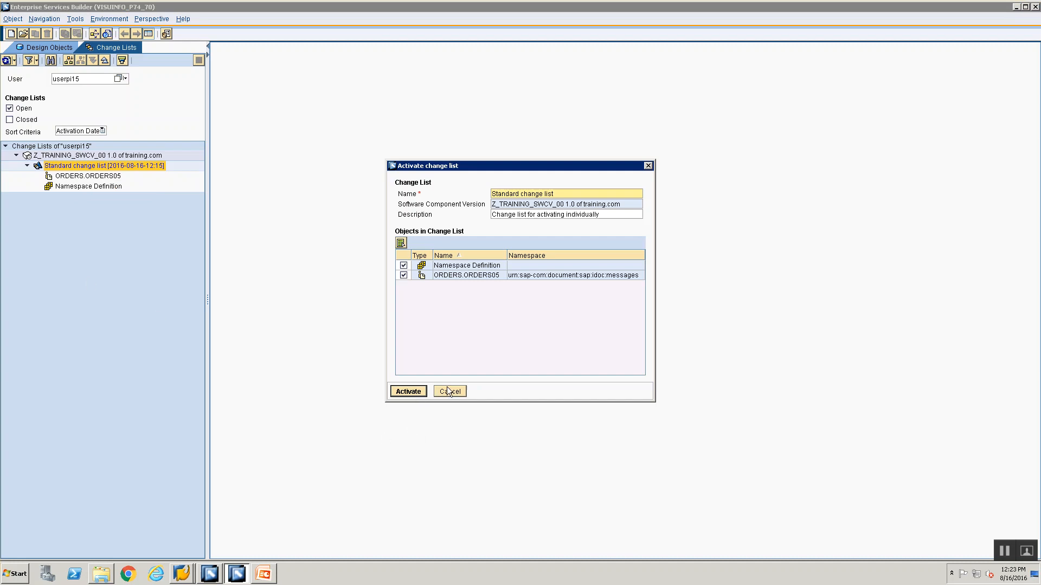
click(413, 393)
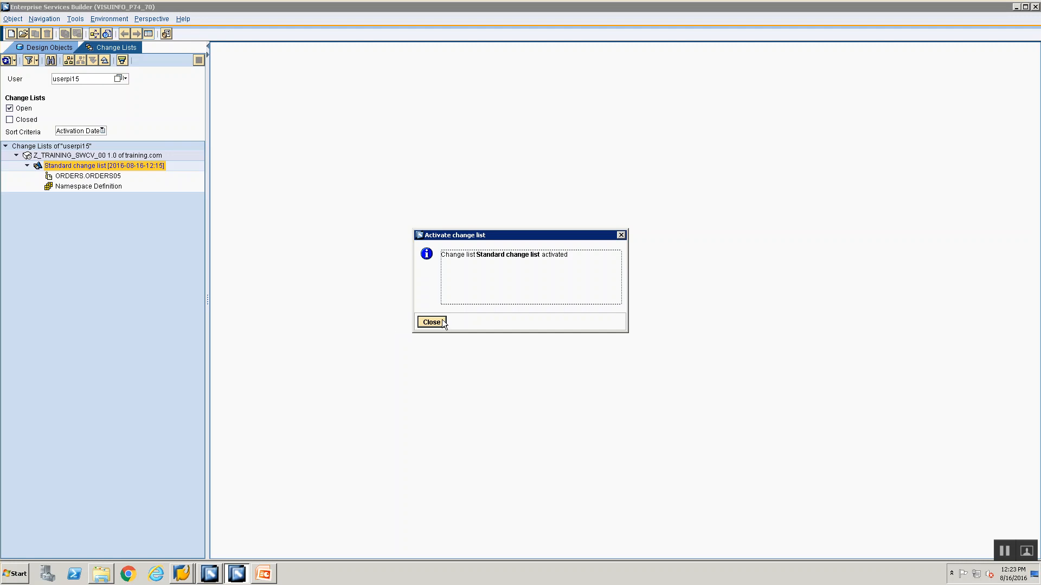
click(437, 323)
click(34, 47)
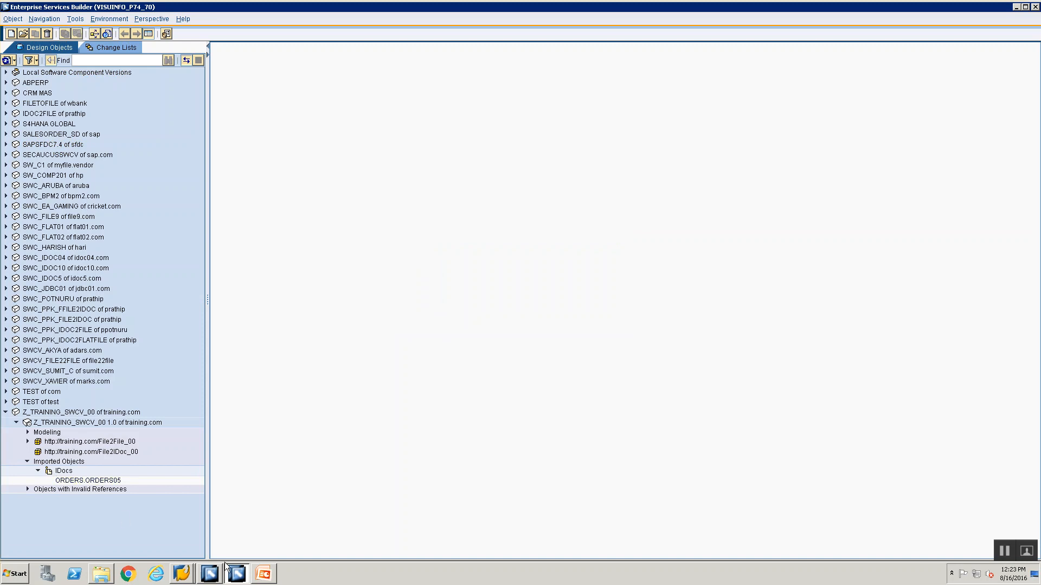
Switch to the PowerPoint presentation and review the File 2 Idoc Steps and Input File slides
click(270, 577)
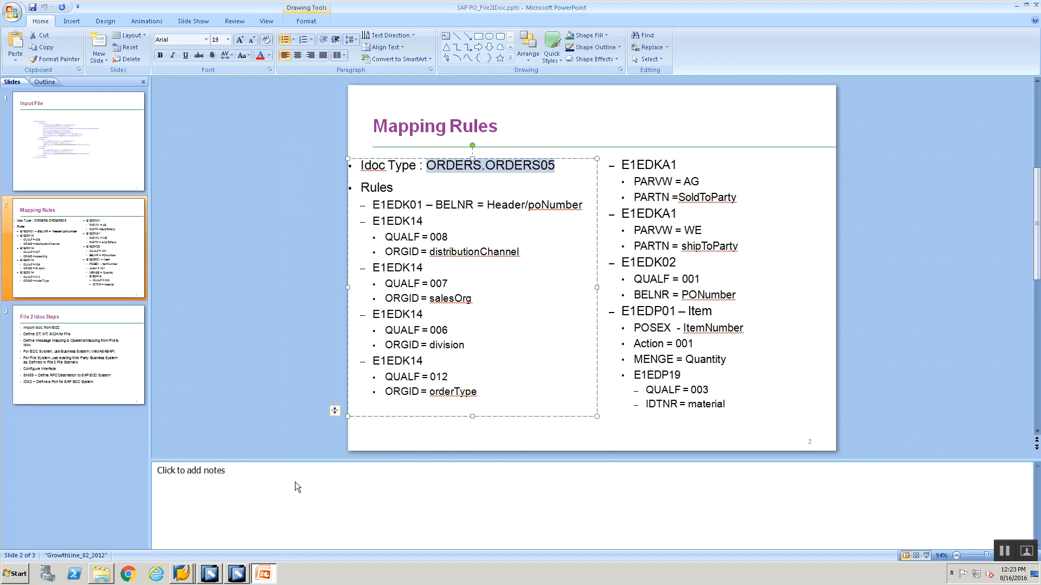
click(49, 314)
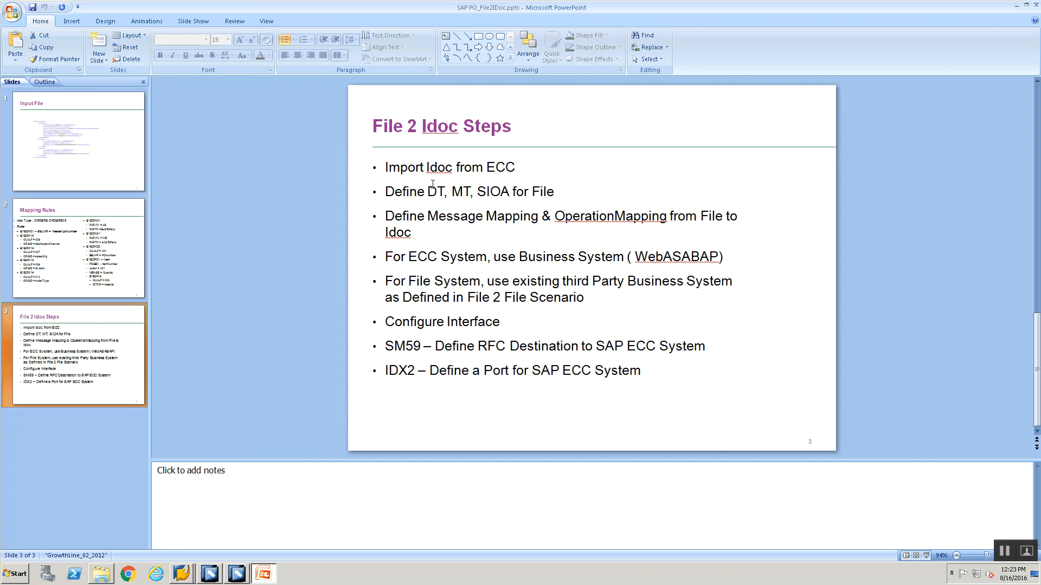
click(52, 138)
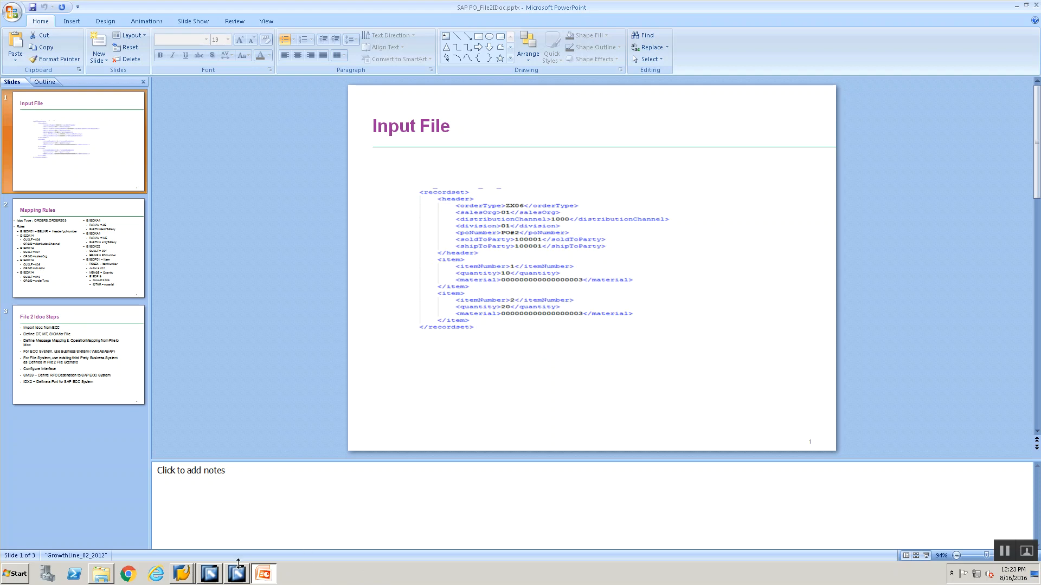
click(245, 568)
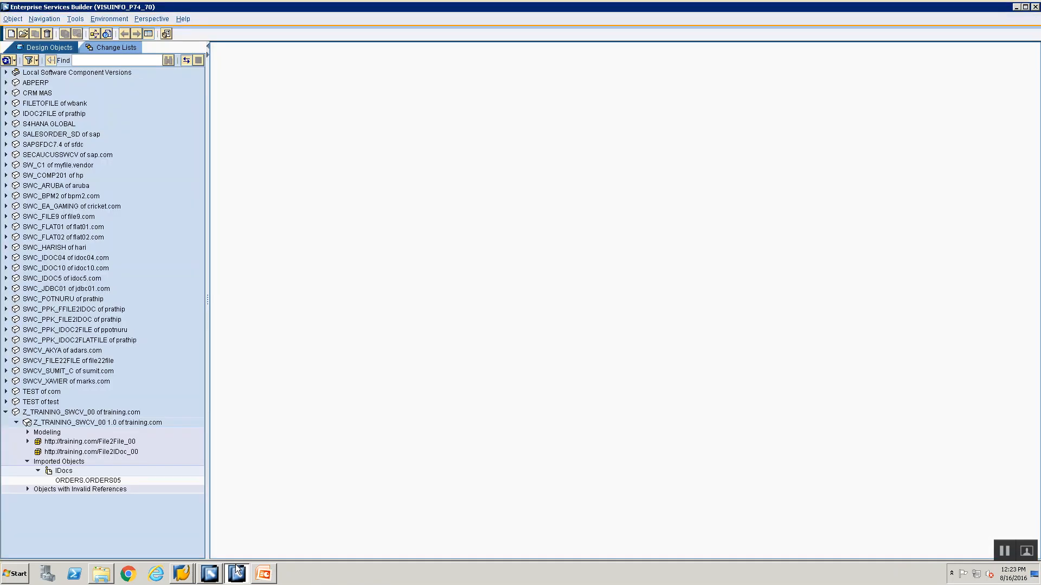
click(60, 452)
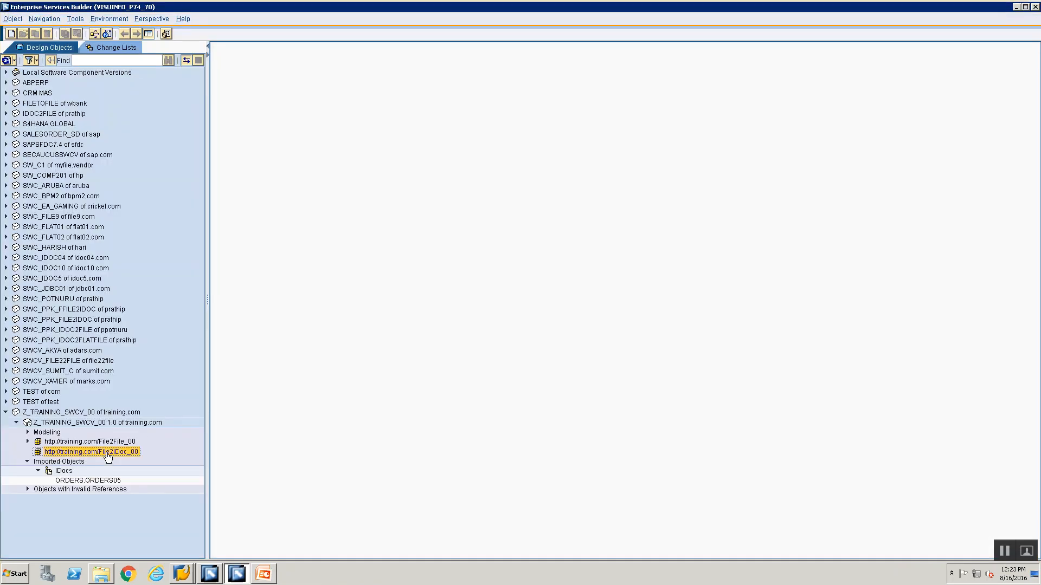
right_click(108, 457)
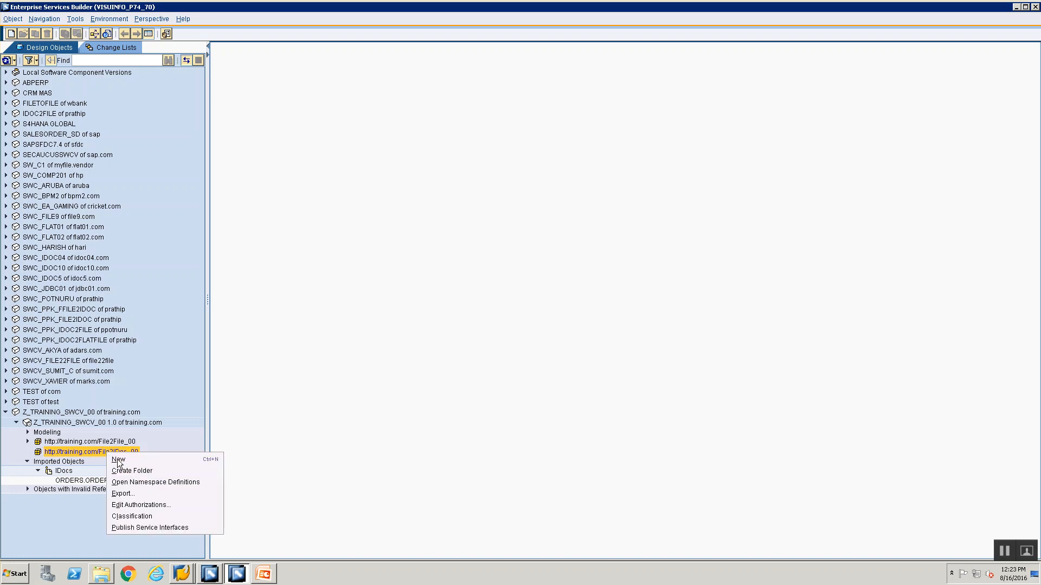
click(117, 460)
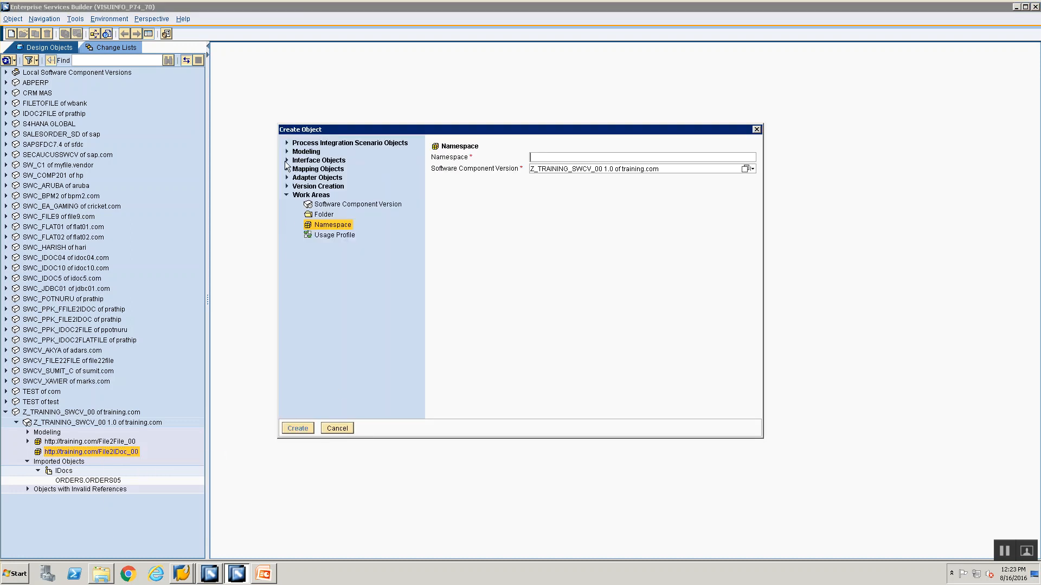
click(287, 161)
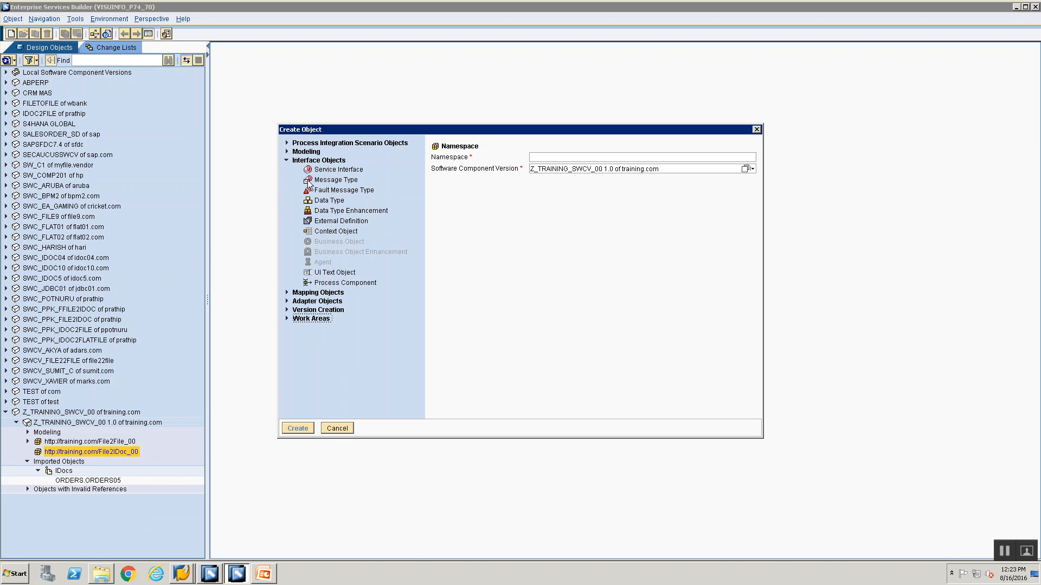
click(319, 202)
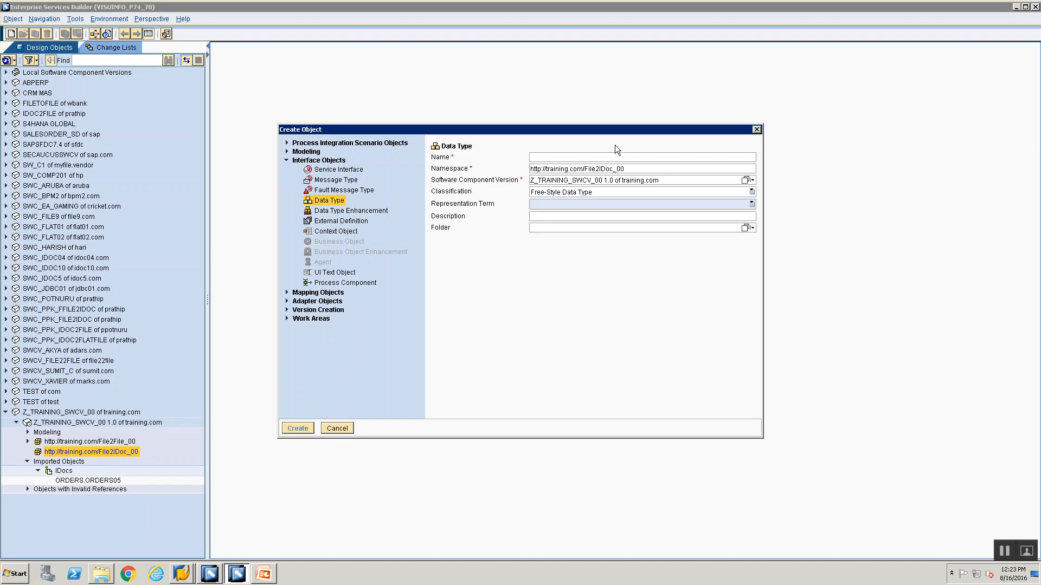
text(DT)
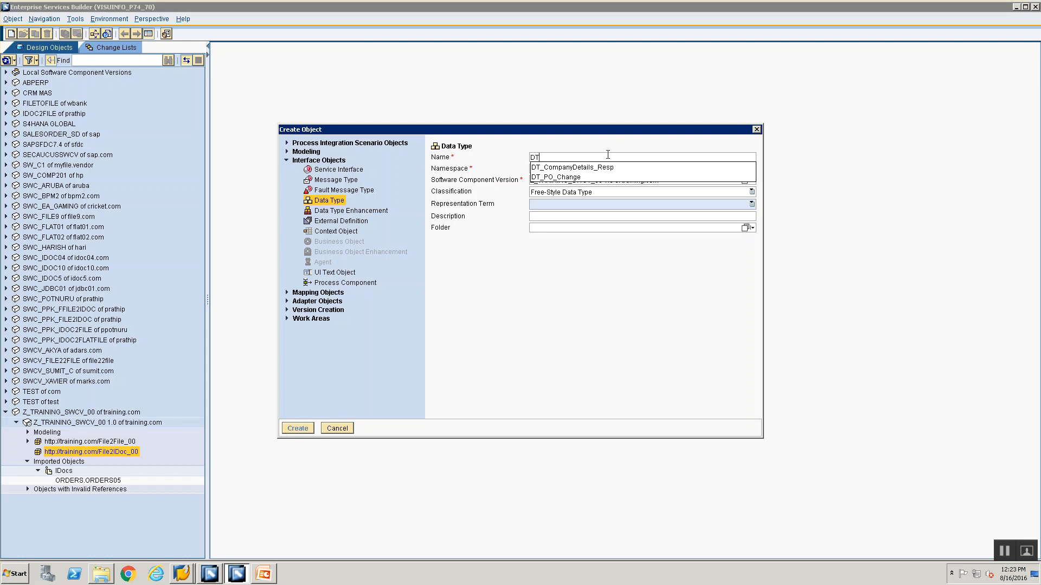
text(_File2)
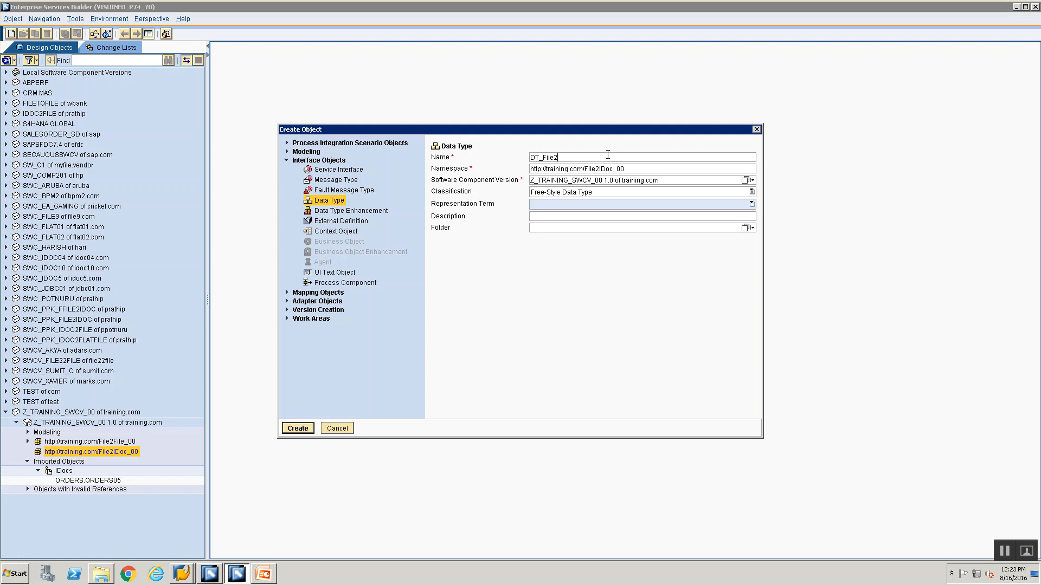
text(IDoc_Src_00)
key(Return)
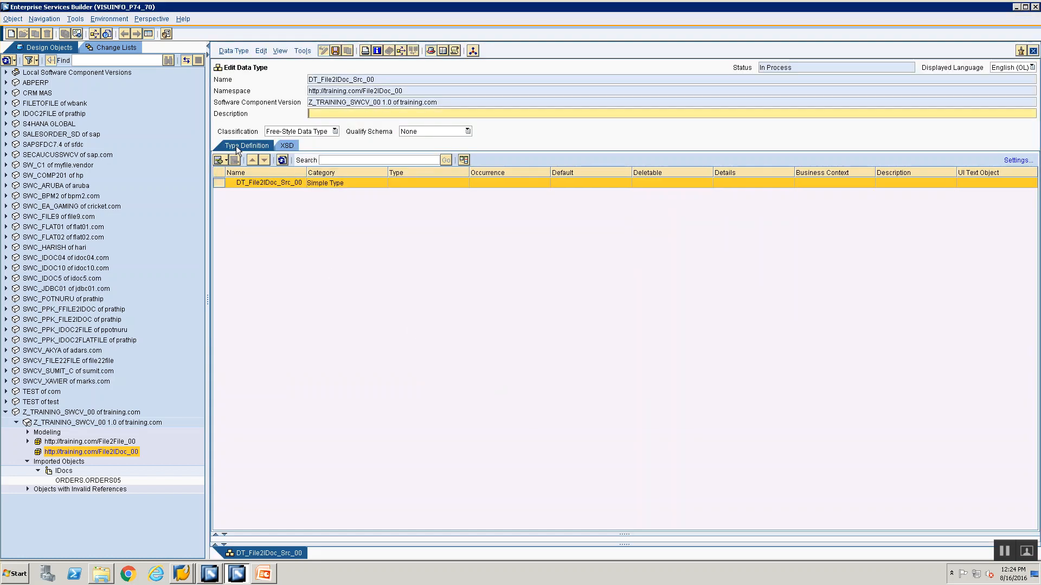
Check the XML structure on the Input File slide in PowerPoint and return to Enterprise Services Builder
key(alt+Tab)
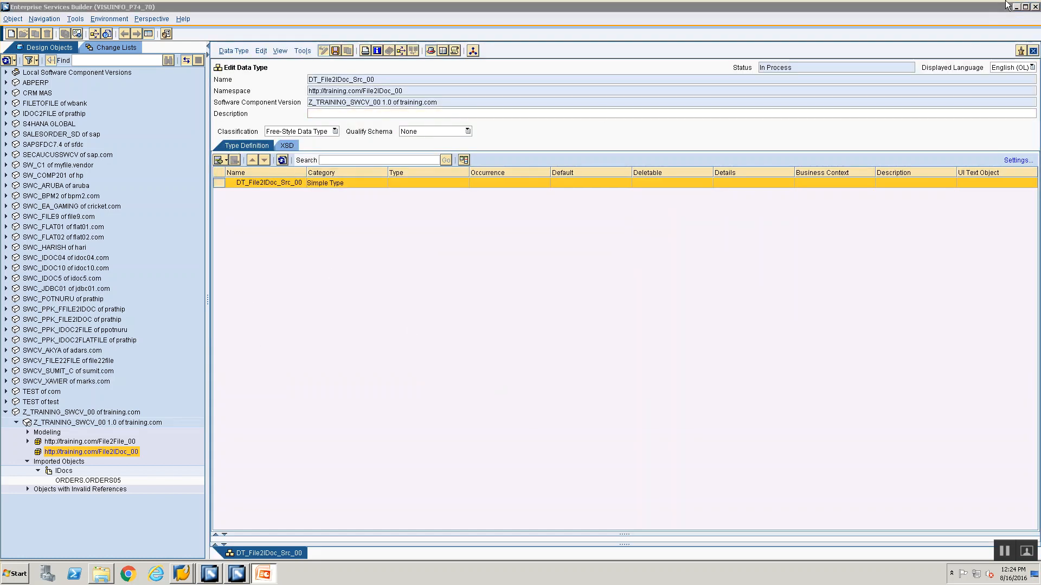
click(1014, 5)
click(1015, 6)
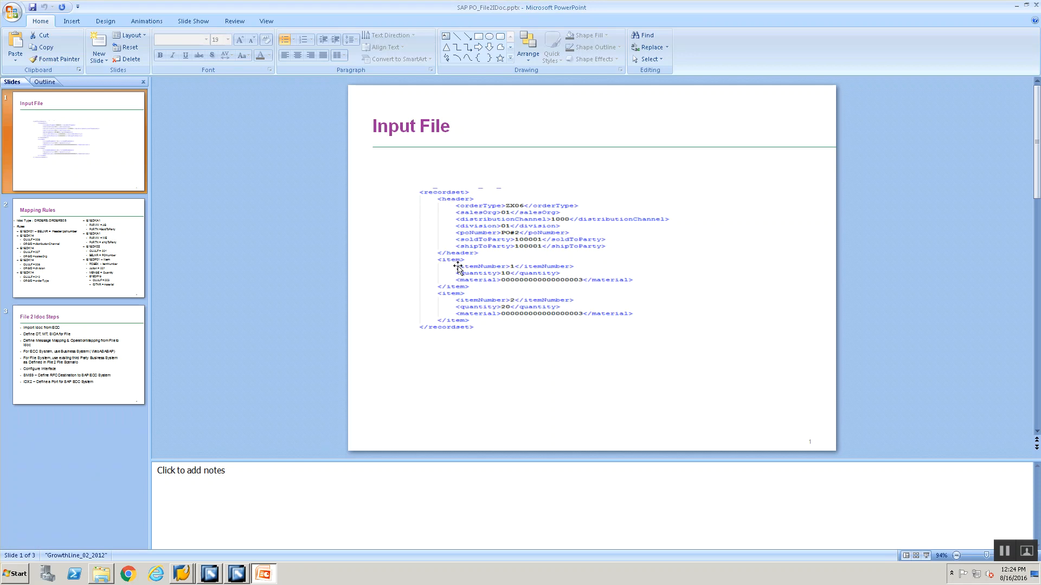
key(alt+Tab)
key(alt+Tab)
key(alt+Tab)
key(alt+Tab)
key(alt+Tab)
key(alt+Tab)
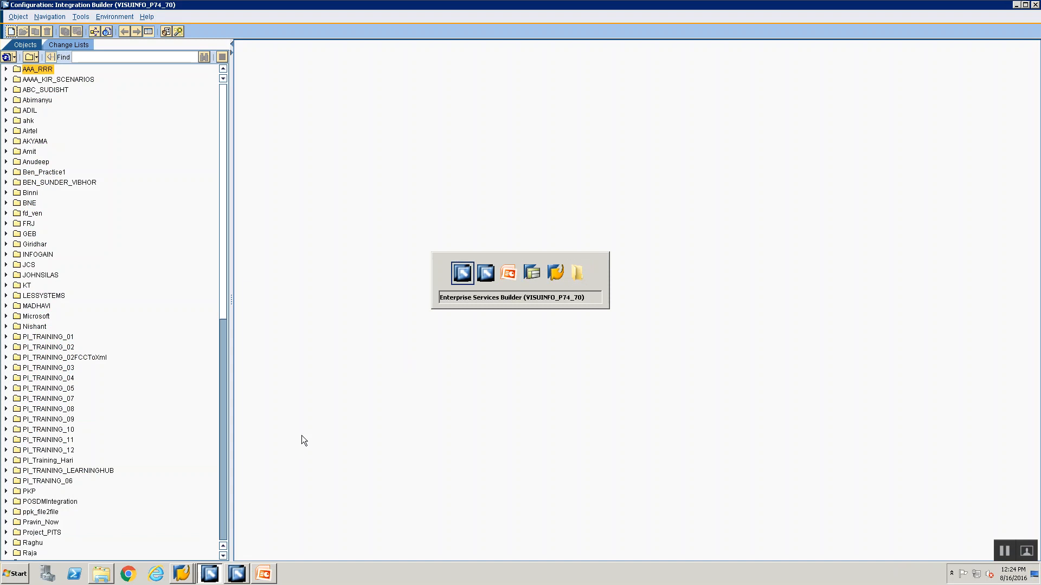
click(237, 573)
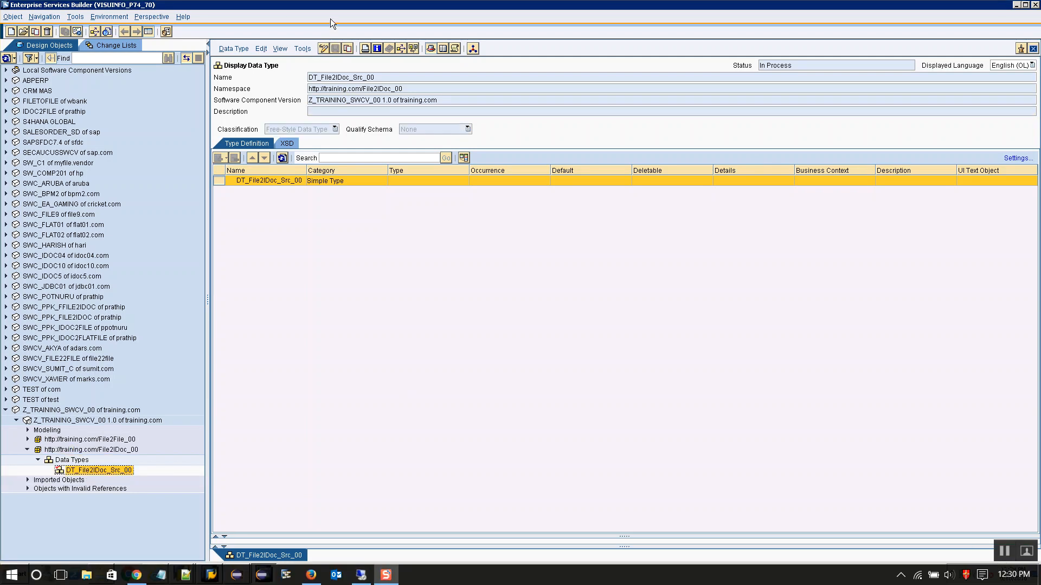
Put the data type DT_File2IDoc_Src_00 into edit mode, check the Input File slide and insert a subelement named recordset
click(325, 48)
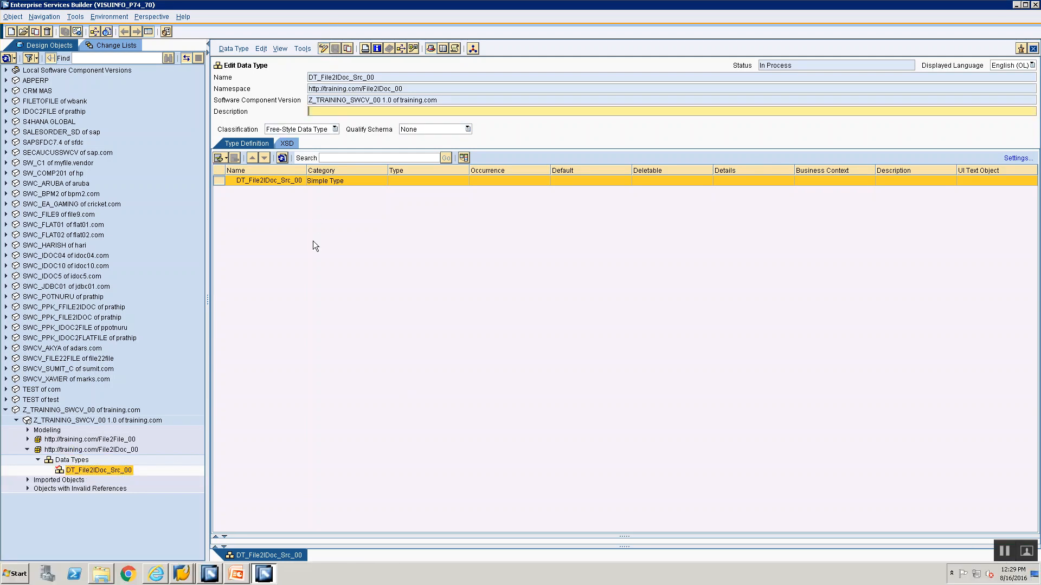
key(alt+Tab)
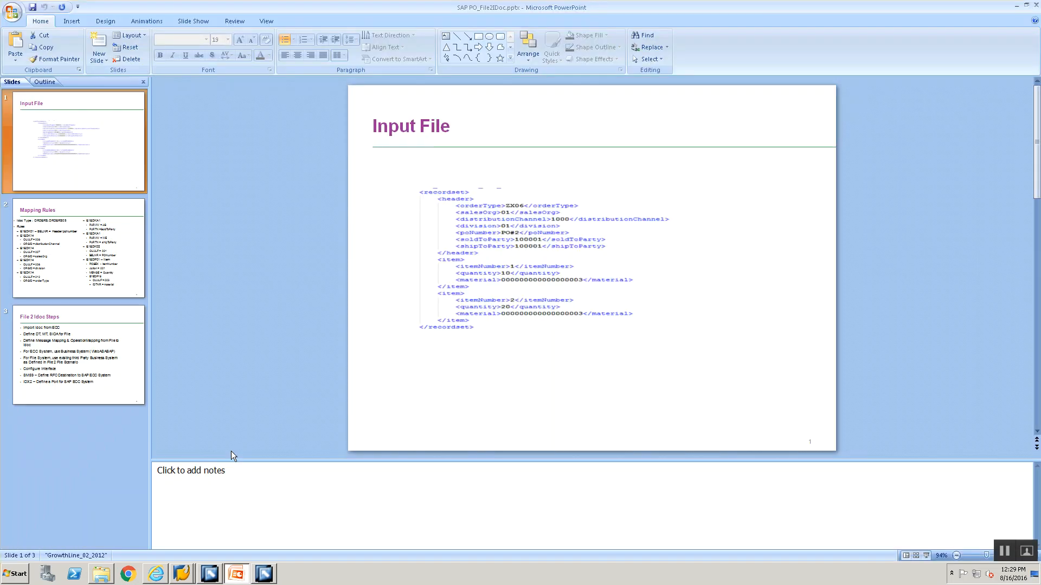
key(alt+Tab)
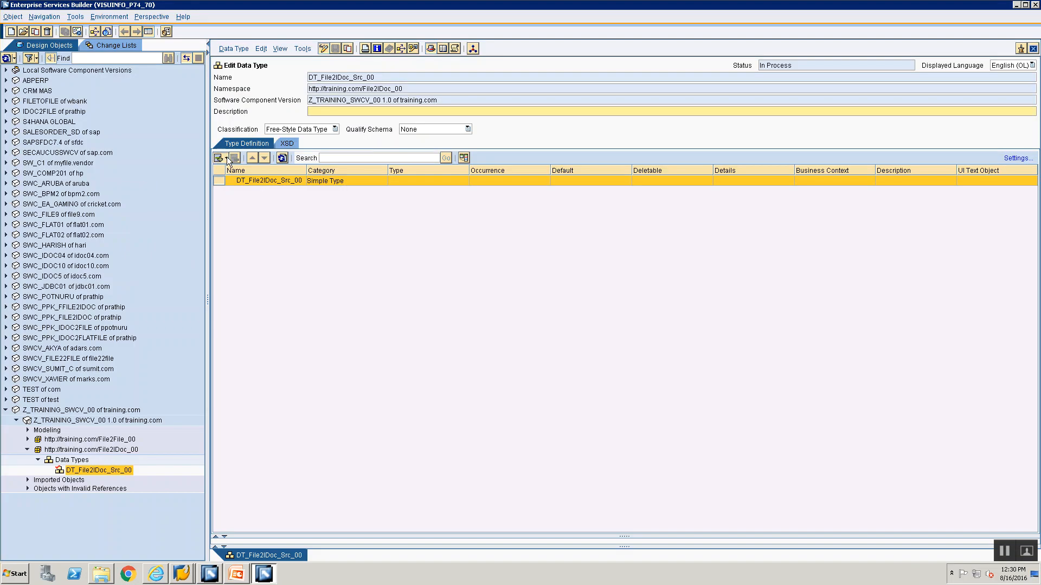
click(225, 158)
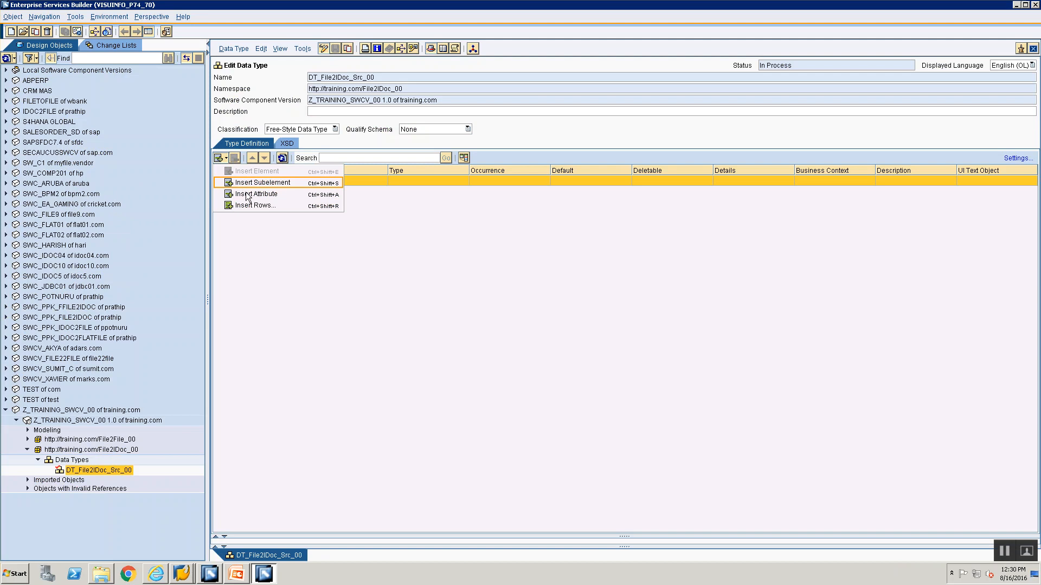
click(241, 184)
text(recordset)
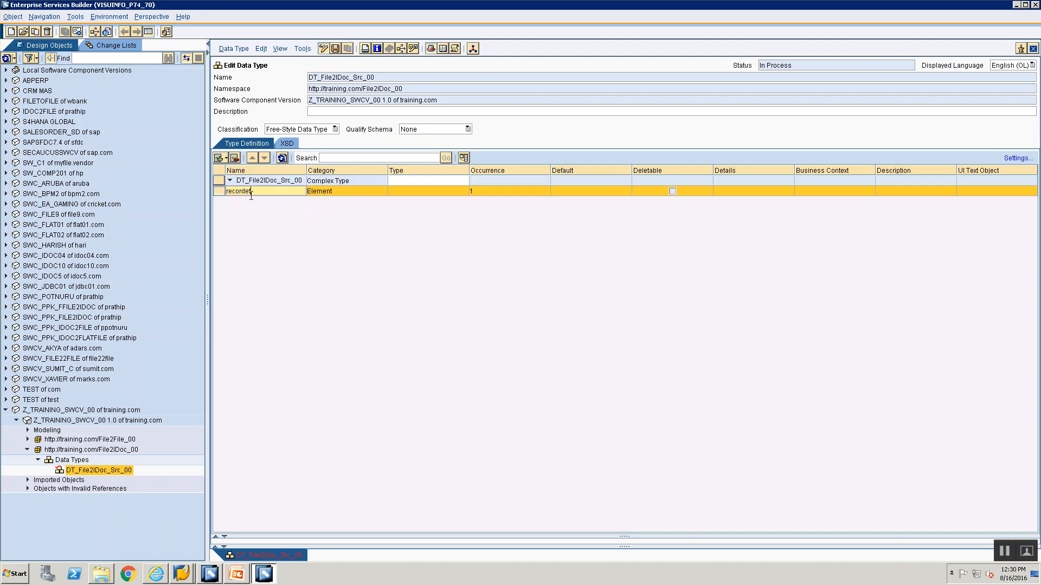
Correct the new subelement's name to recordset and commit it
key(BackSpace)
key(BackSpace)
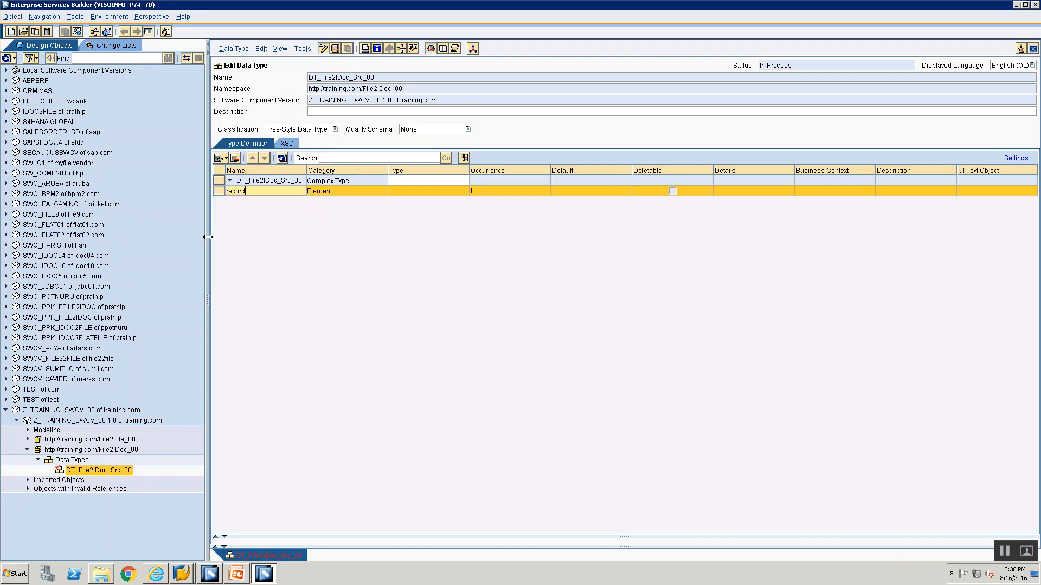
text(set)
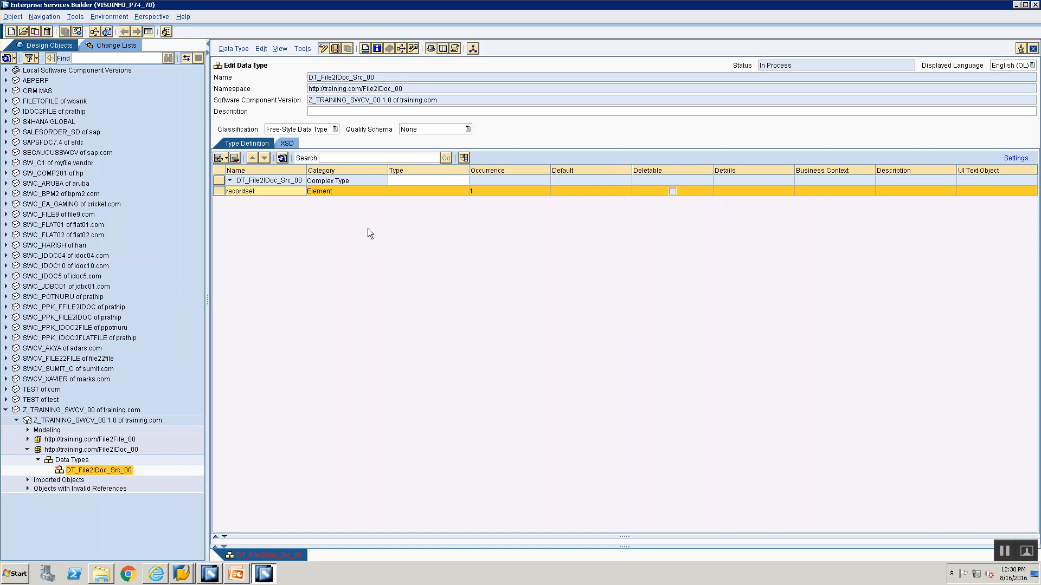
click(515, 192)
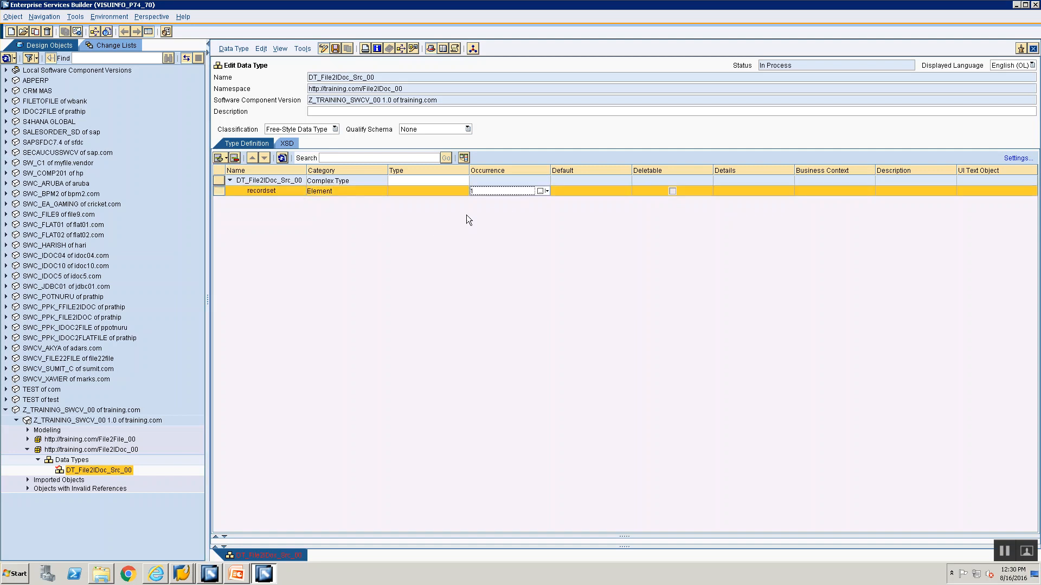
Insert a subelement under recordset, check the Input File slide and name the subelement header
click(229, 159)
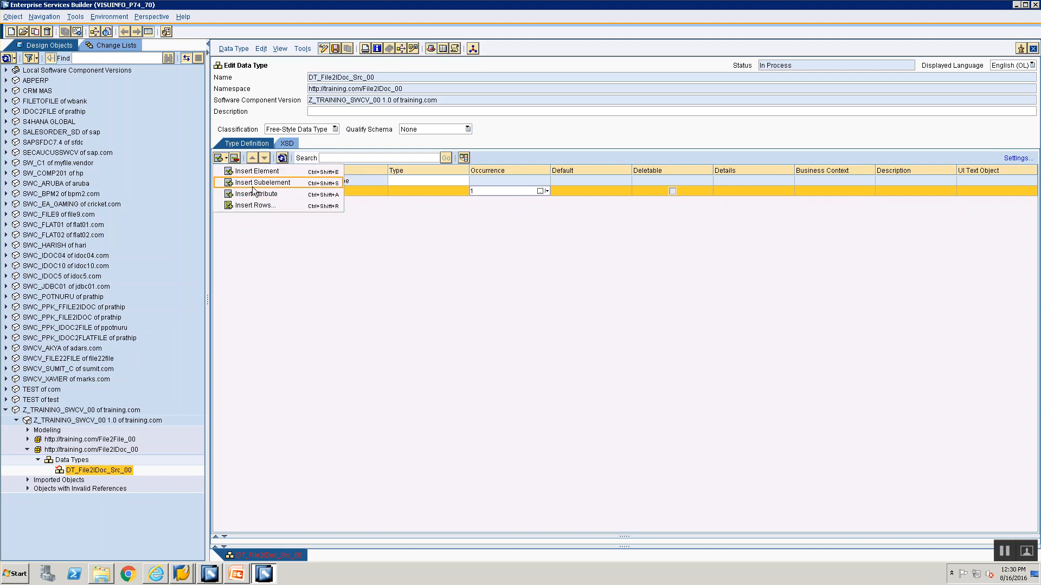
click(252, 184)
key(alt+Tab)
key(alt+Tab)
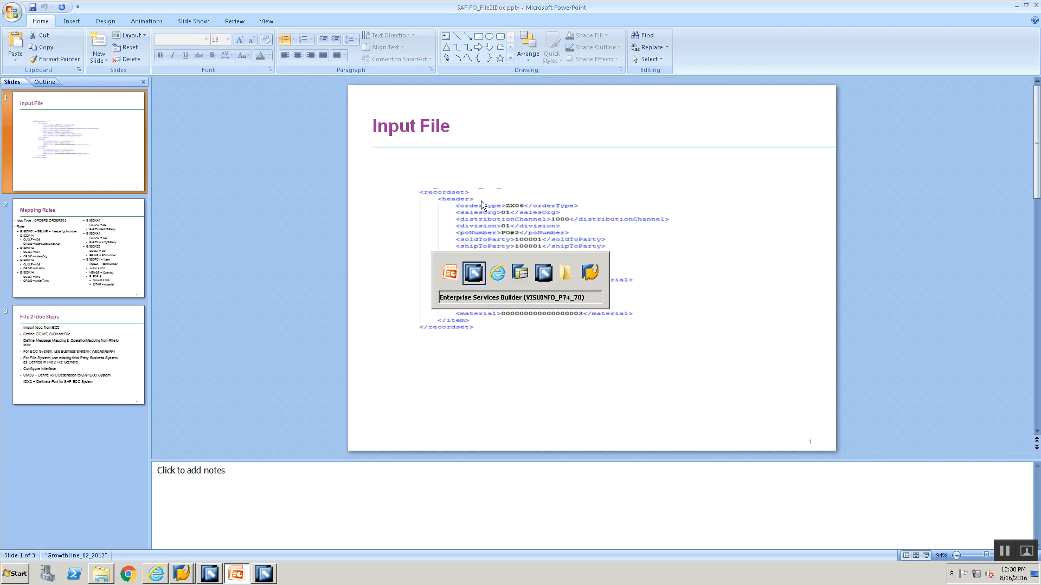
text(header)
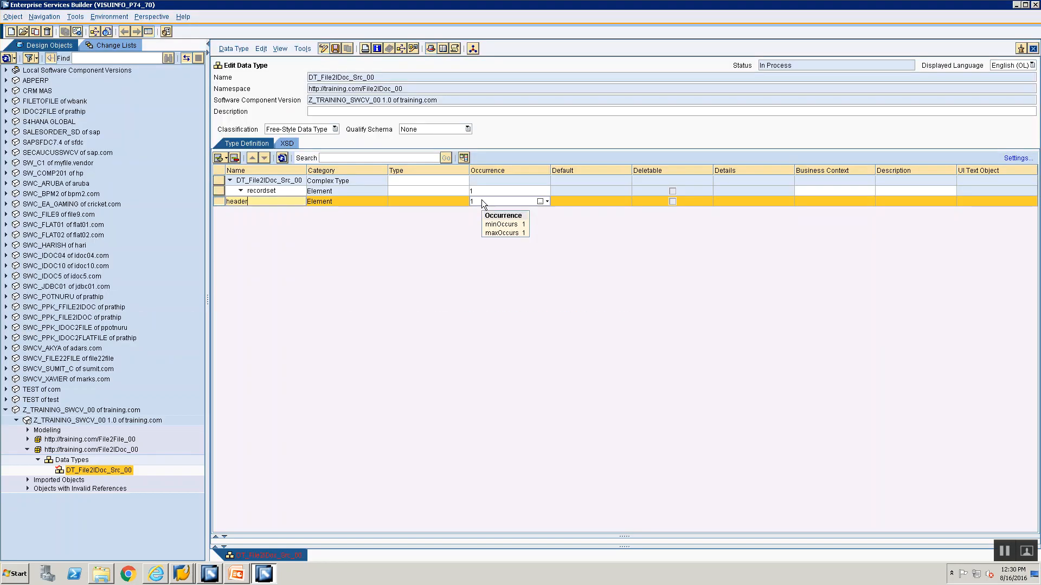
click(449, 227)
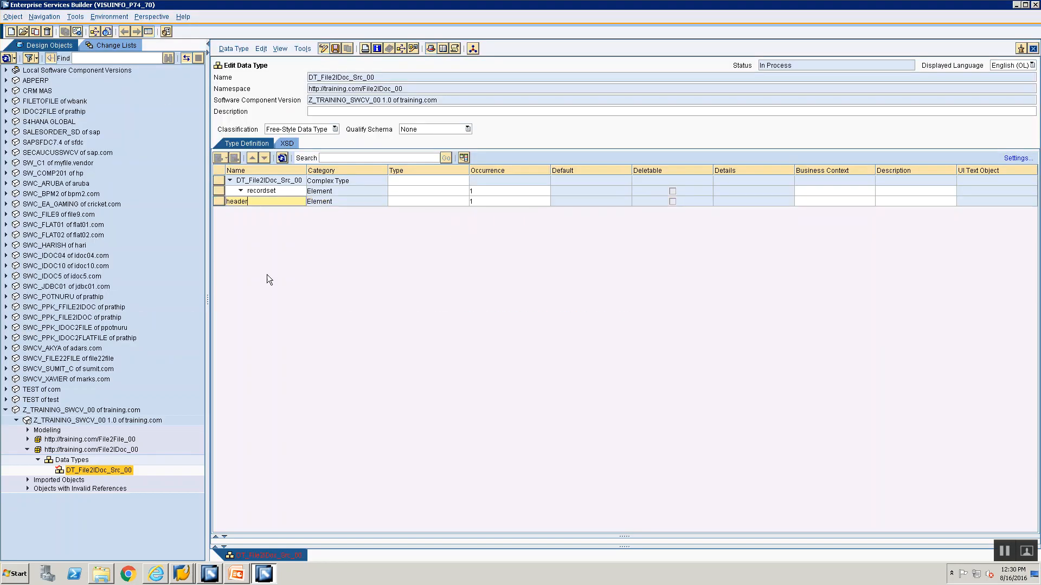
click(338, 202)
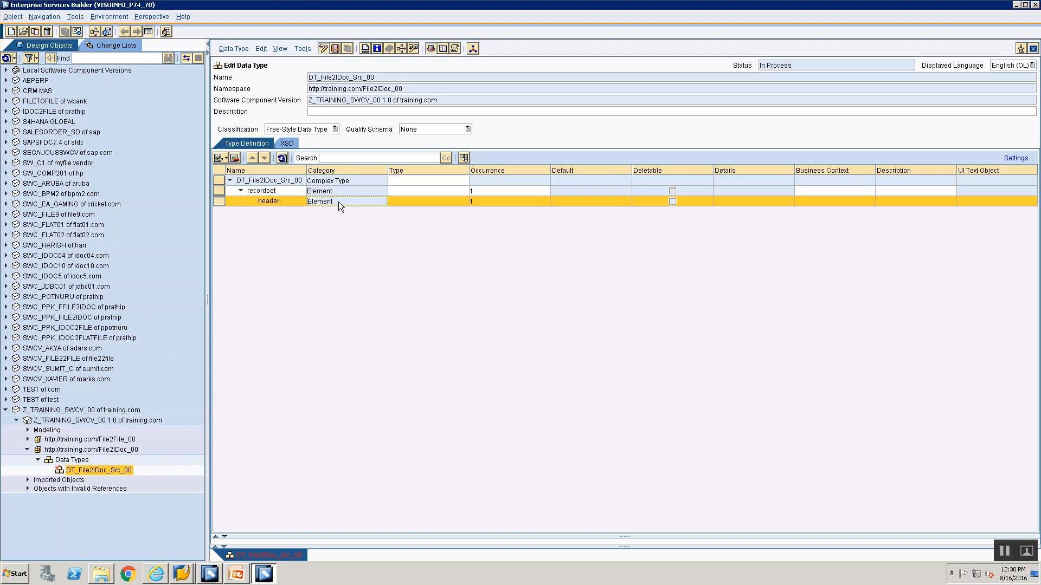
Insert a subelement under header, check the Input File slide and name the subelement orderType
click(226, 158)
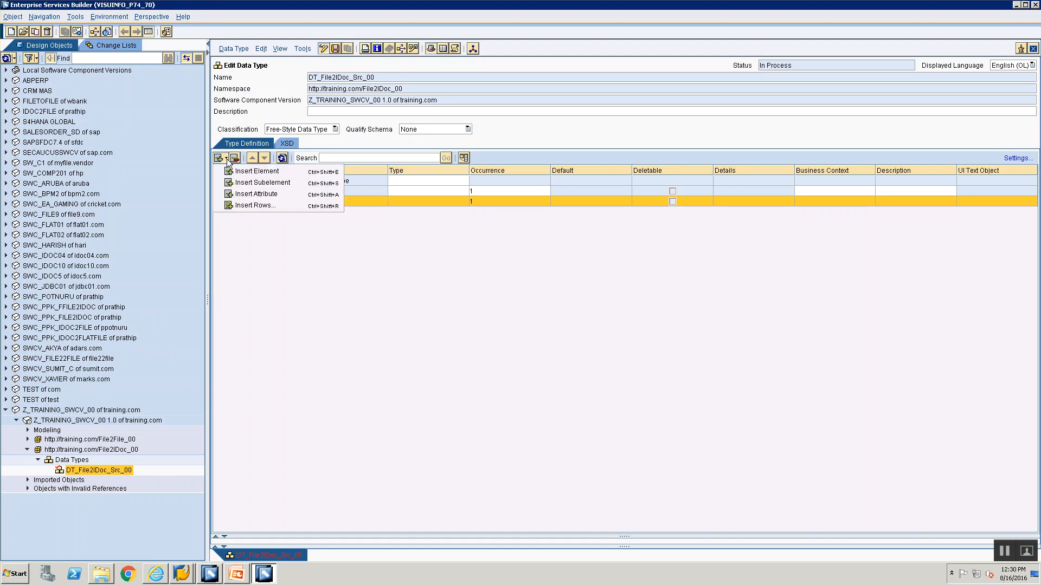
click(246, 184)
key(alt+Tab)
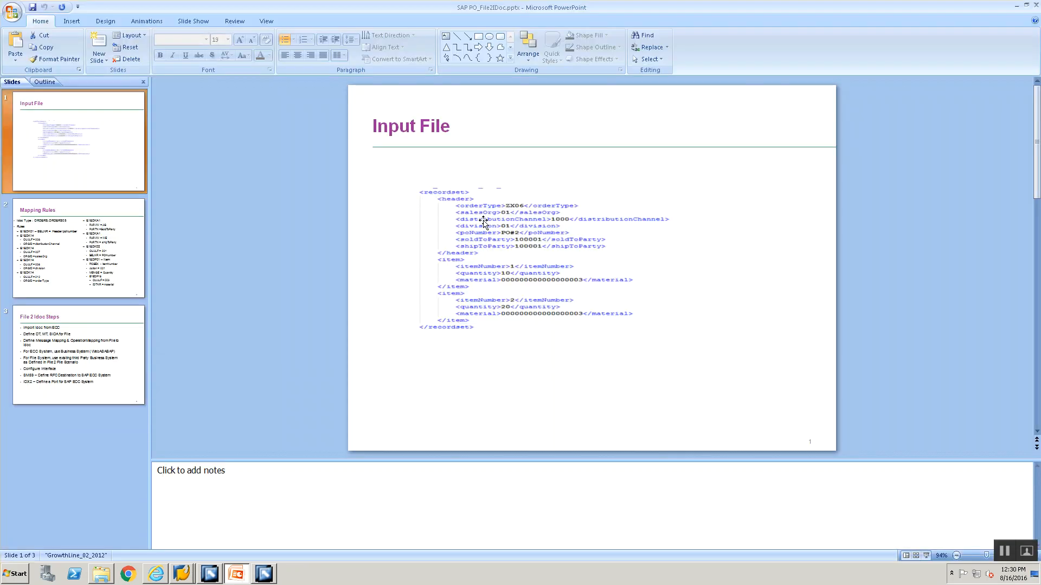
key(alt+Tab)
text(orderT)
text(ypp)
key(BackSpace)
text(e)
Assign the XSD type xsd:string to the orderType element
click(464, 212)
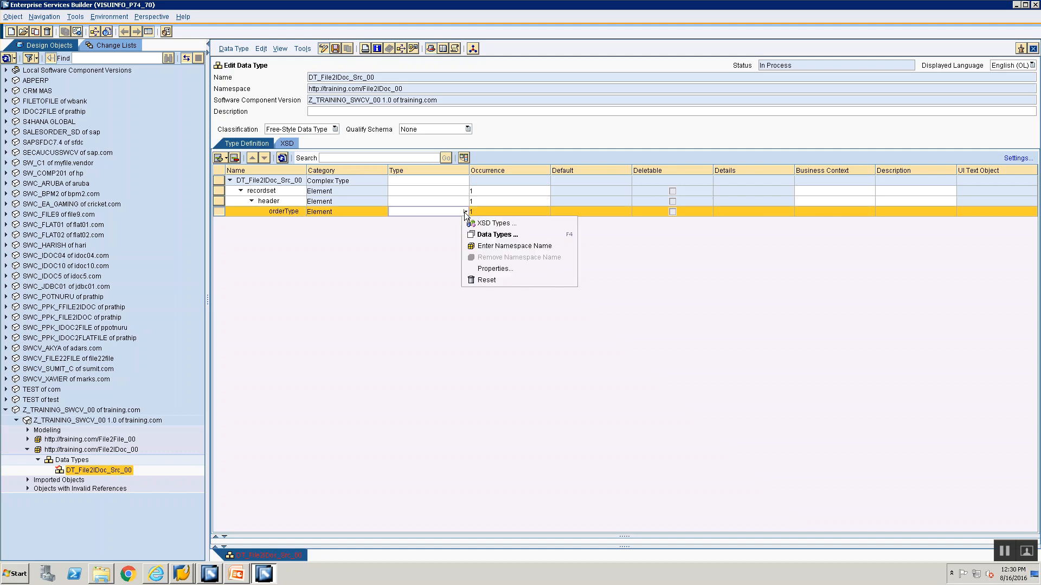
click(469, 223)
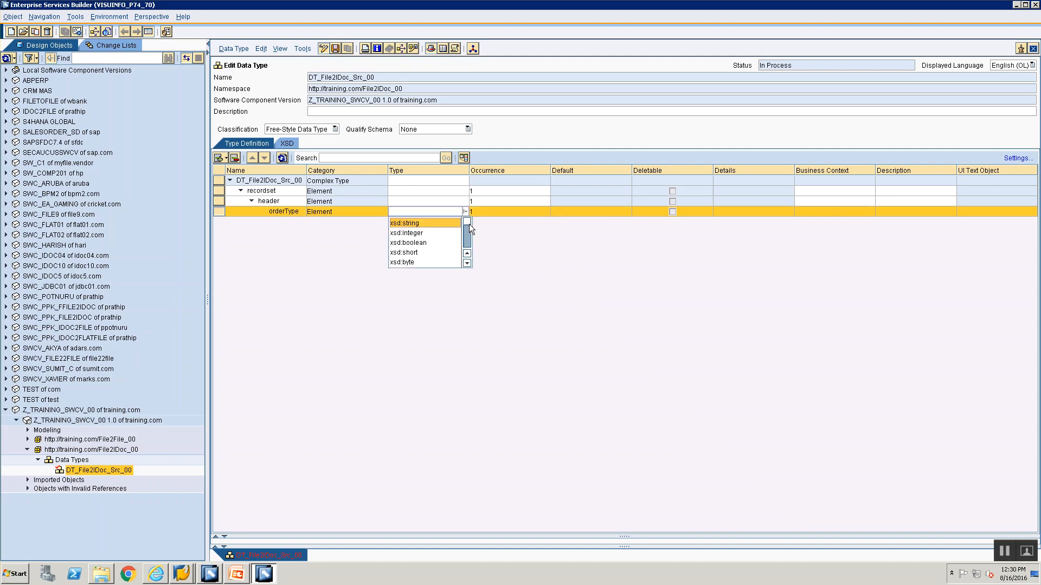
click(429, 222)
click(523, 215)
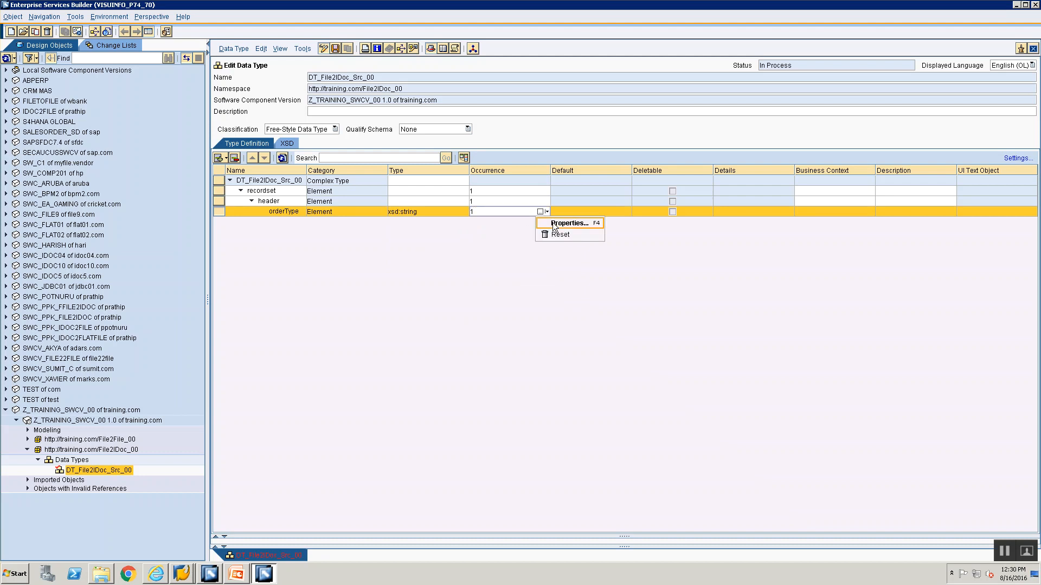
click(416, 234)
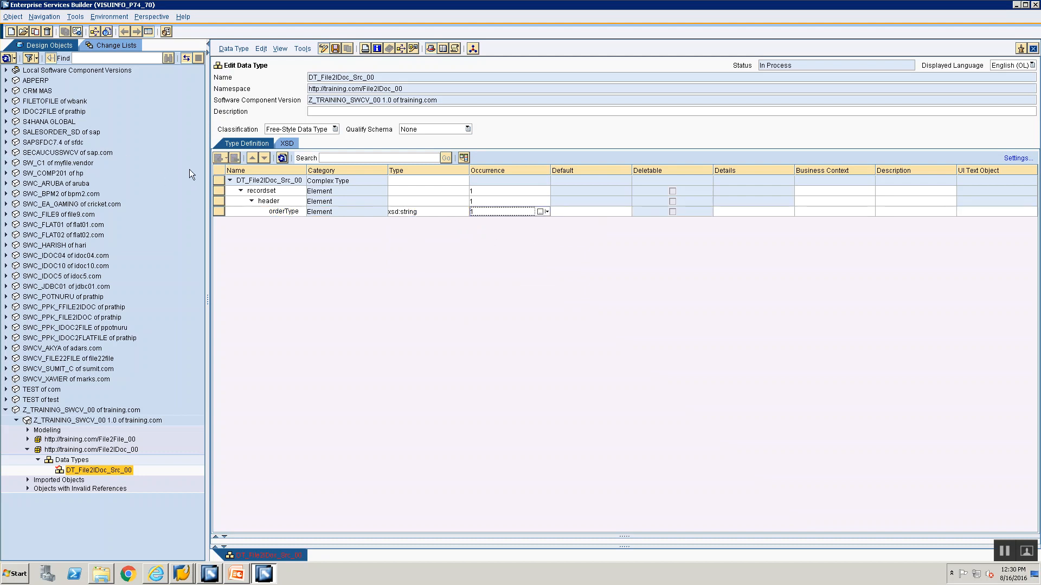
Insert an element below orderType on the same level, check the Input File slide and name the element salesOrg
click(218, 211)
click(225, 158)
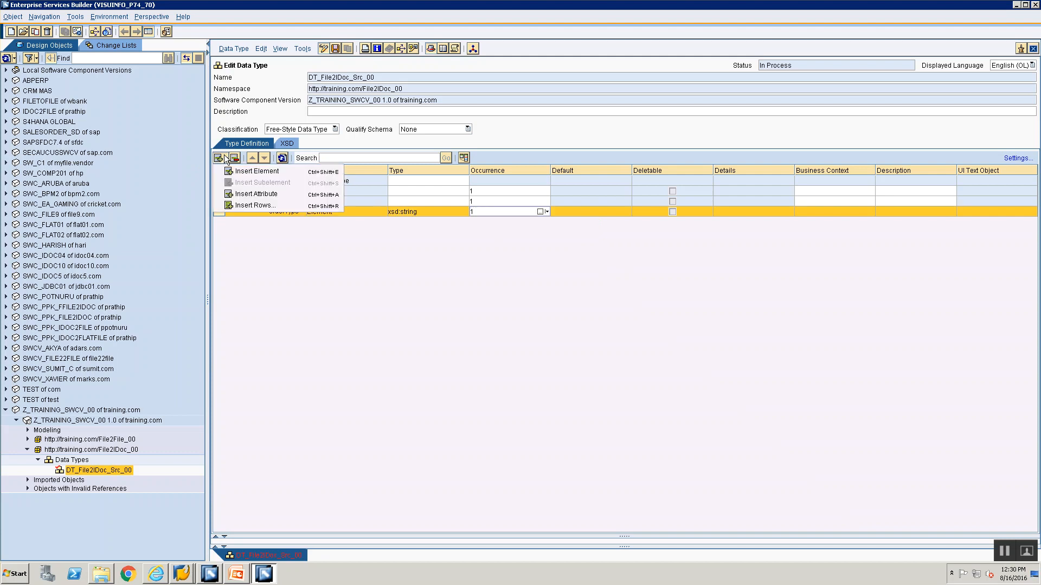
click(241, 171)
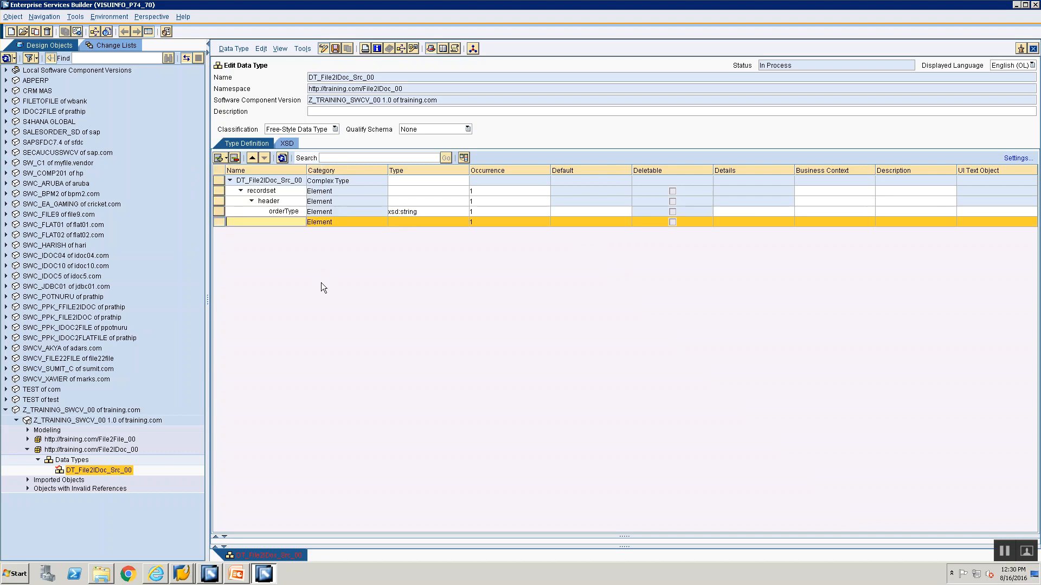
key(alt+Tab)
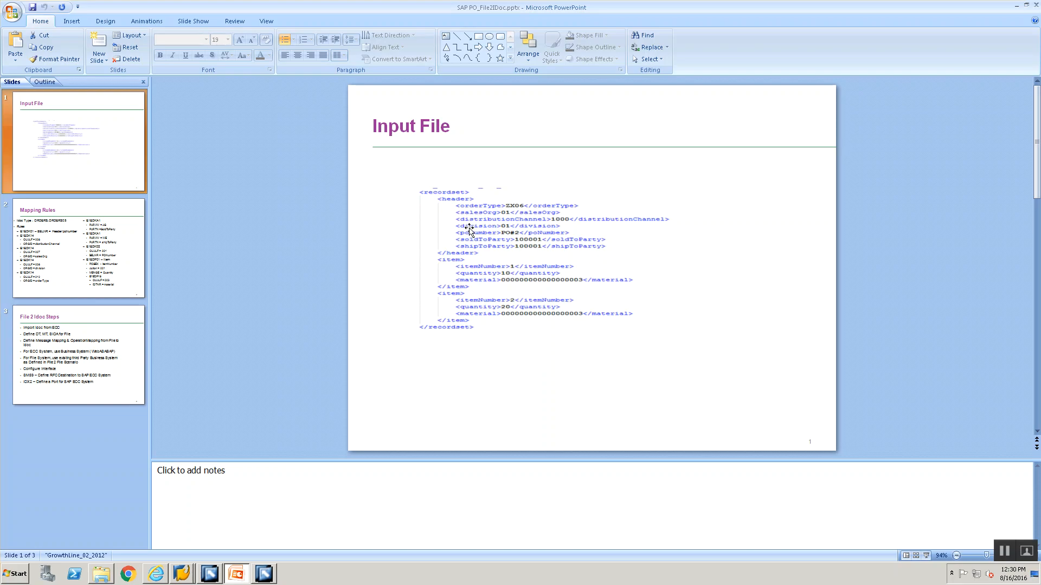
key(alt+Tab)
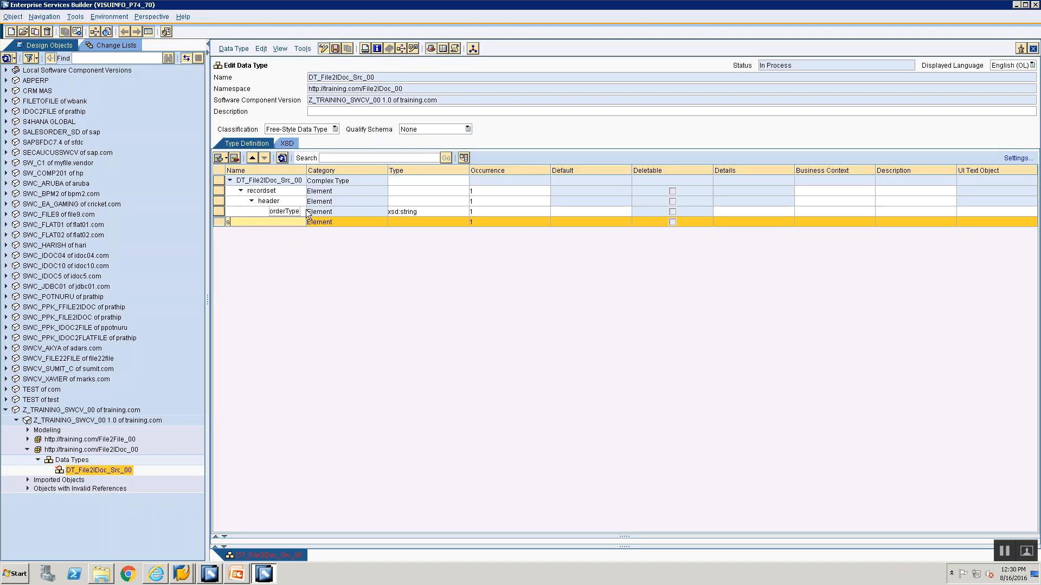
text(salesOrg)
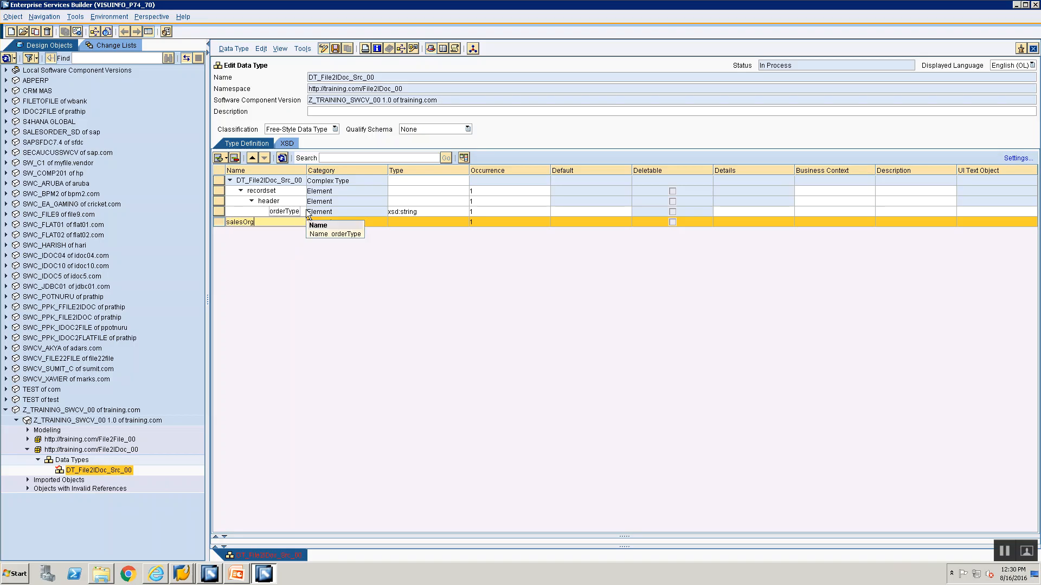
Insert an element named distributionChannel below salesOrg
click(227, 159)
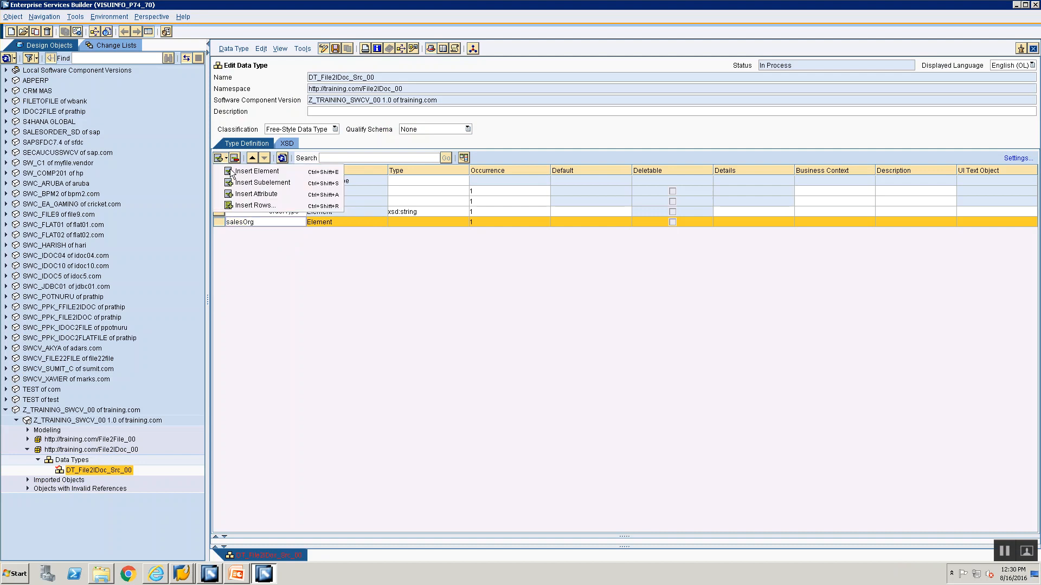
click(237, 174)
text(distributionChannel)
Check the remaining header fields on the Input File slide and insert four blank elements below distributionChannel
key(alt+Tab)
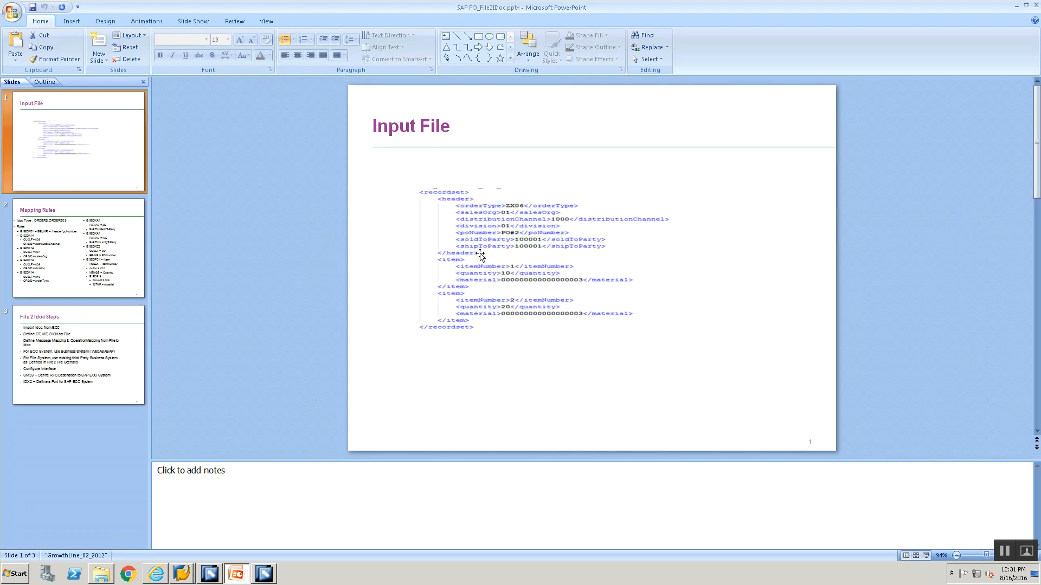
key(alt+Tab)
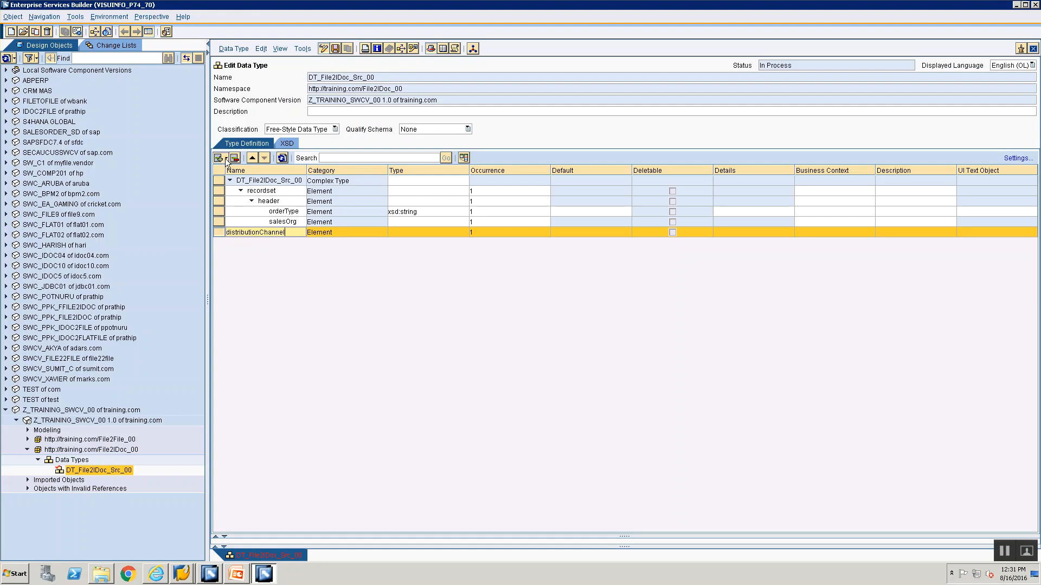
click(226, 158)
click(229, 171)
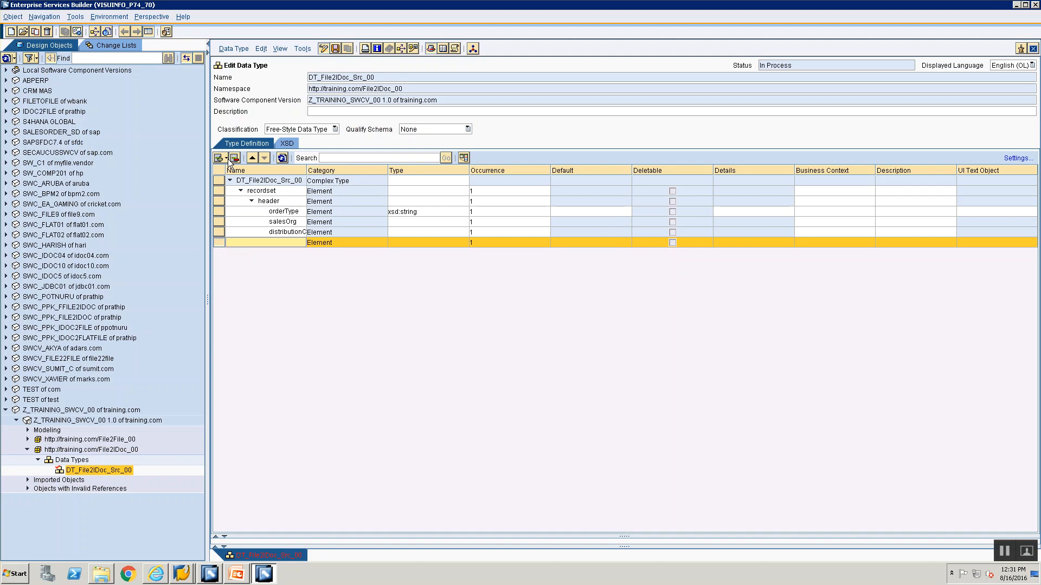
click(226, 158)
click(231, 171)
click(226, 158)
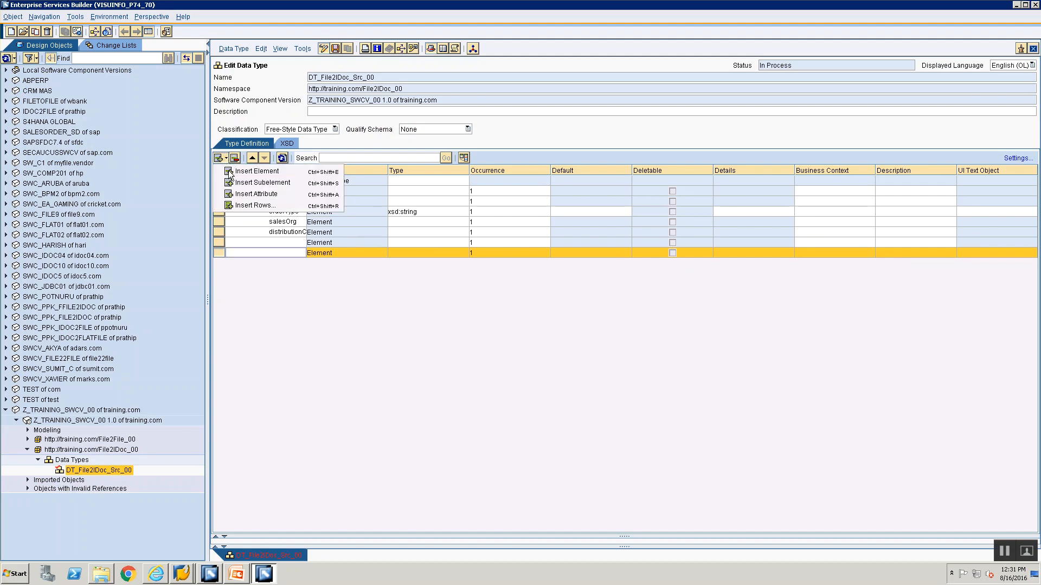
click(230, 171)
click(226, 159)
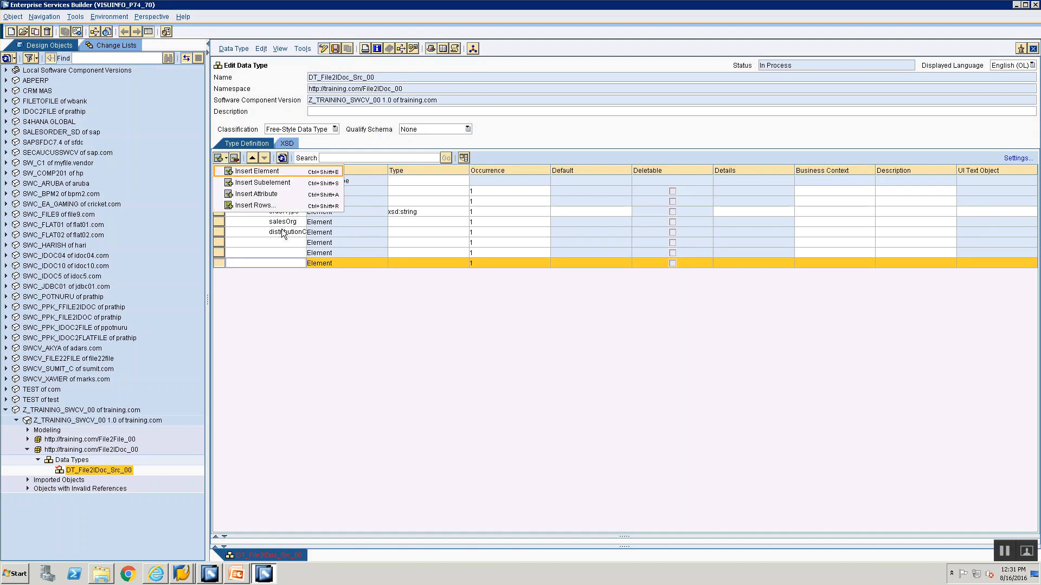
click(257, 171)
Name the first two blank elements division and ponumber
click(280, 243)
text(division)
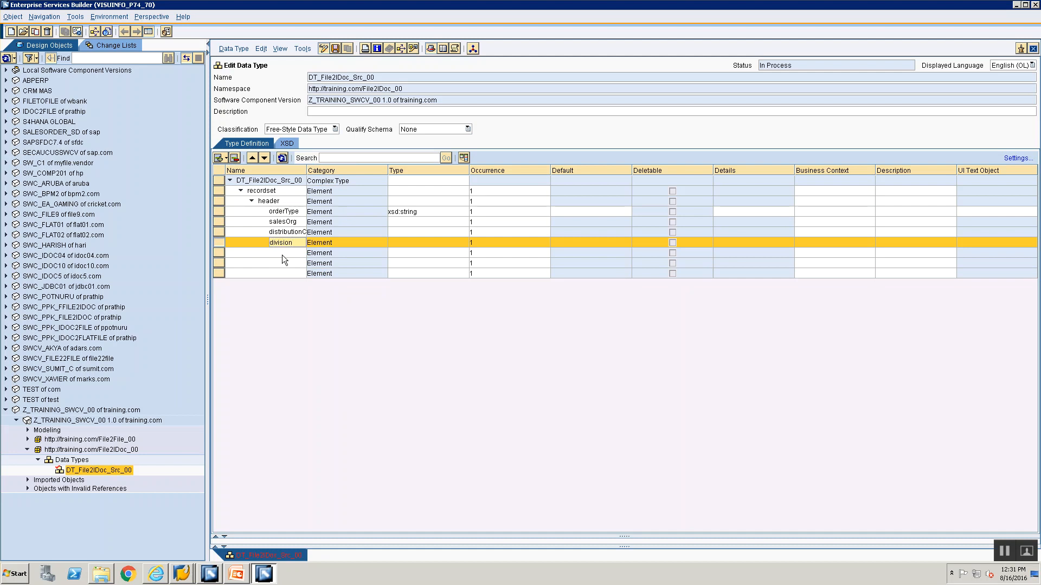
click(281, 254)
text(ponumber)
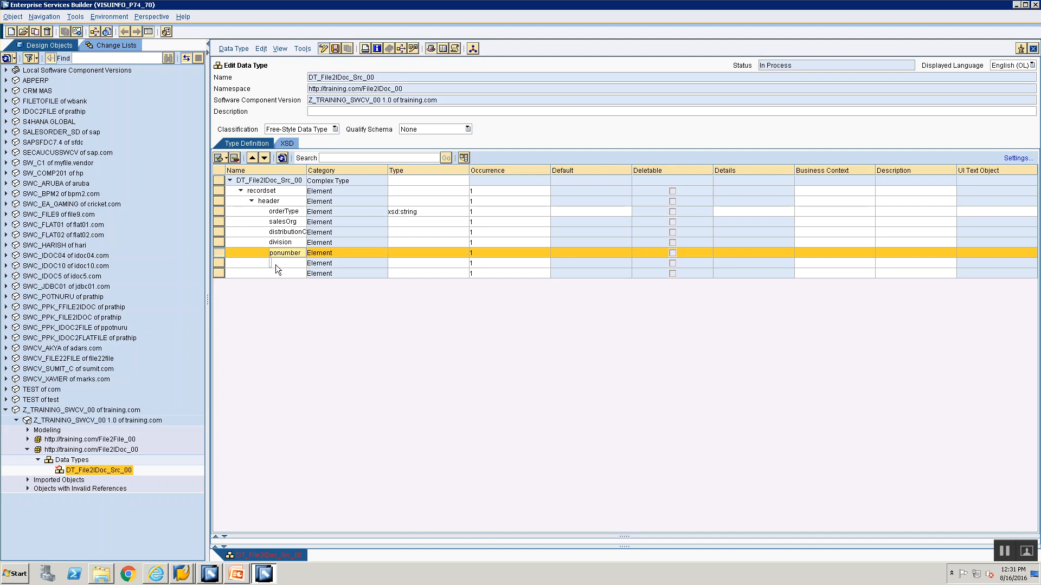
Name the last two blank elements soldToParty and shipToParty, and widen the Name column to fit the names
click(275, 265)
text(soldtop)
key(BackSpace)
key(BackSpace)
key(BackSpace)
text(ToParty)
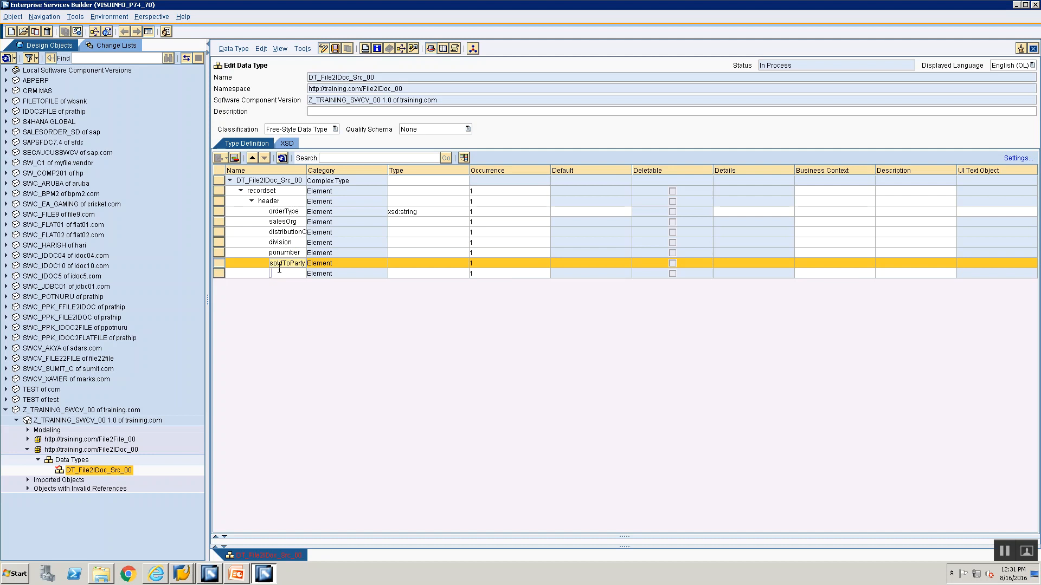
click(279, 272)
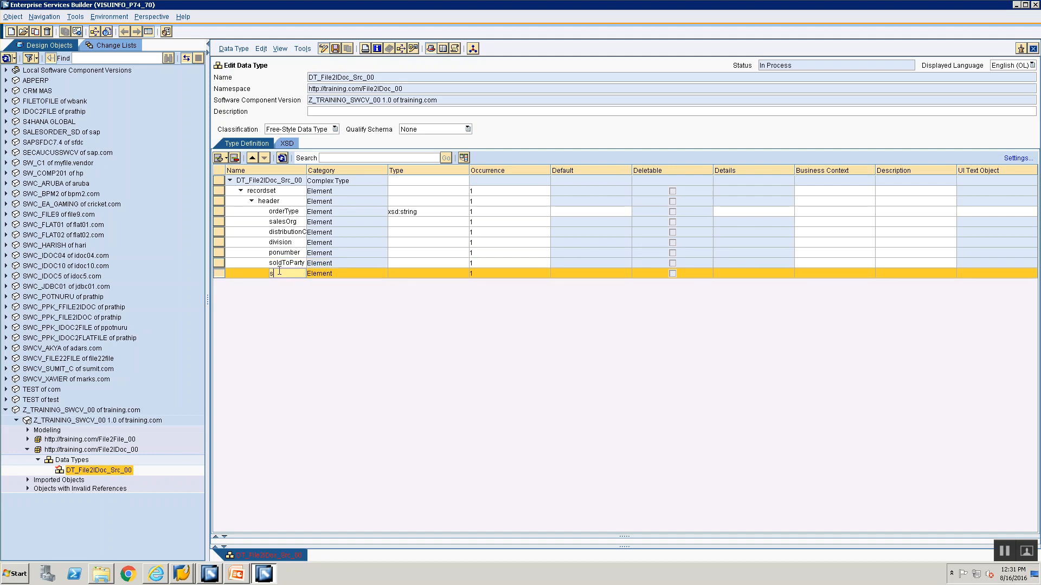
text(shipToParty)
key(Return)
drag(323, 172, 337, 171)
Copy the type xsd:string from orderType to salesOrg, distributionChannel, division, ponumber, soldToParty and shipToParty
click(451, 216)
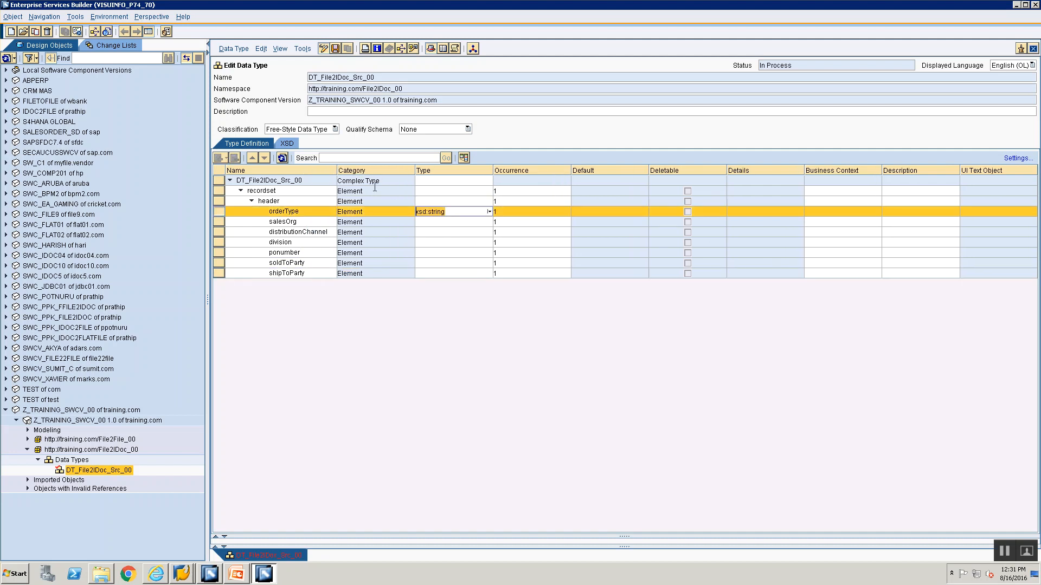
click(440, 222)
click(438, 230)
text(xsd:string)
click(438, 240)
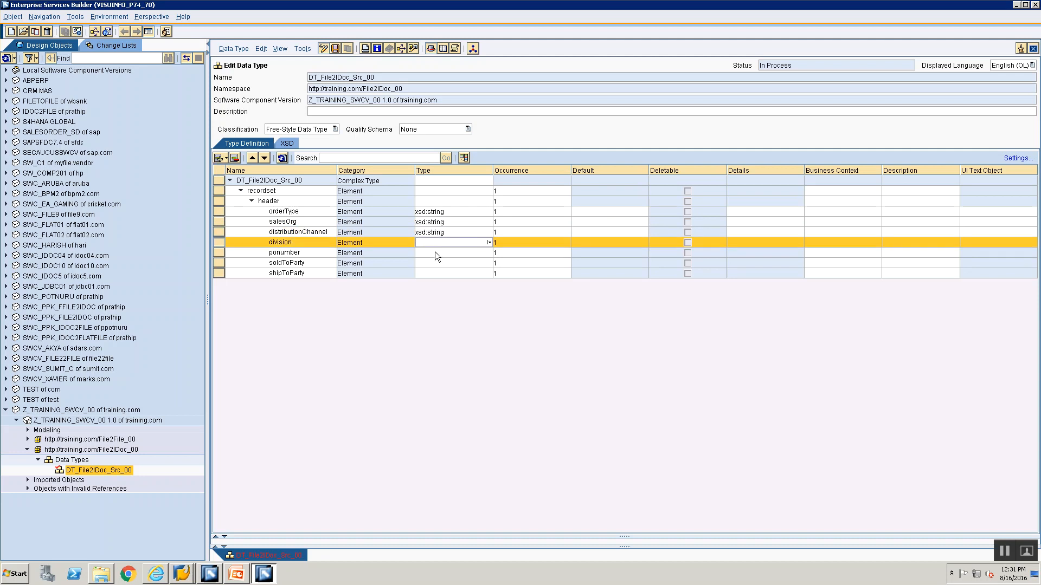
text(xsd:string)
click(435, 252)
text(xsd:string)
click(440, 264)
text(xsd:string)
click(440, 274)
text(xsd:string)
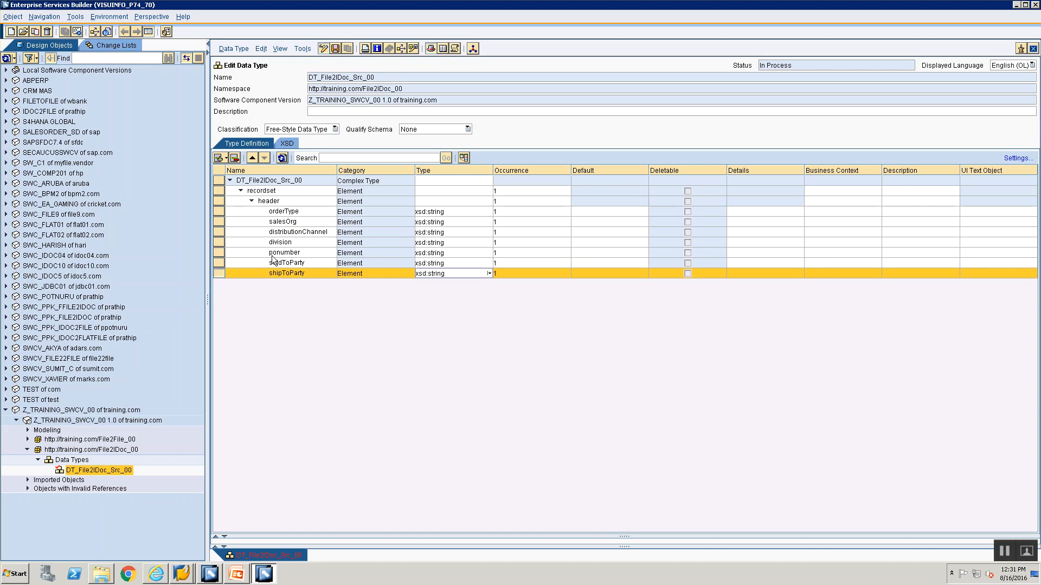
Check the Input File slide and insert an element named item after header on the same level
click(219, 201)
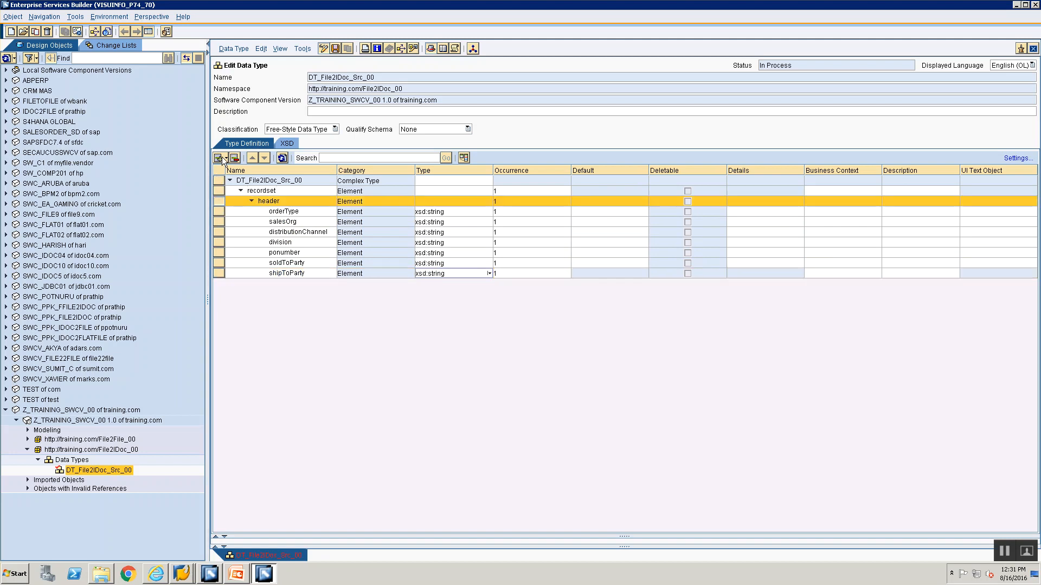
key(alt+Tab)
key(alt+Tab)
click(224, 158)
click(257, 171)
text(item)
key(Return)
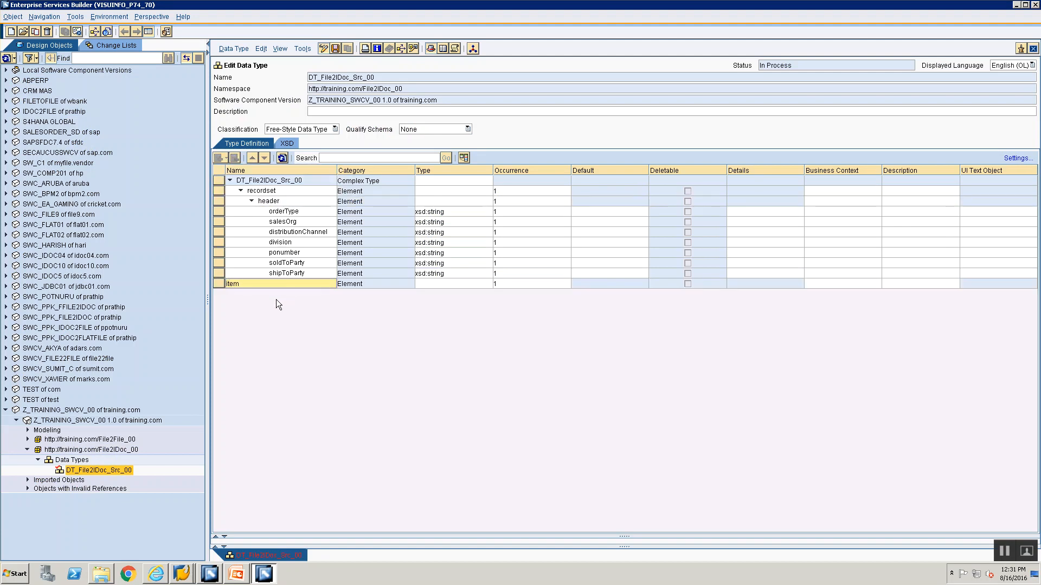
Set the maximum occurrence of the item element to unbounded
click(560, 285)
click(561, 285)
click(576, 278)
click(616, 287)
click(637, 288)
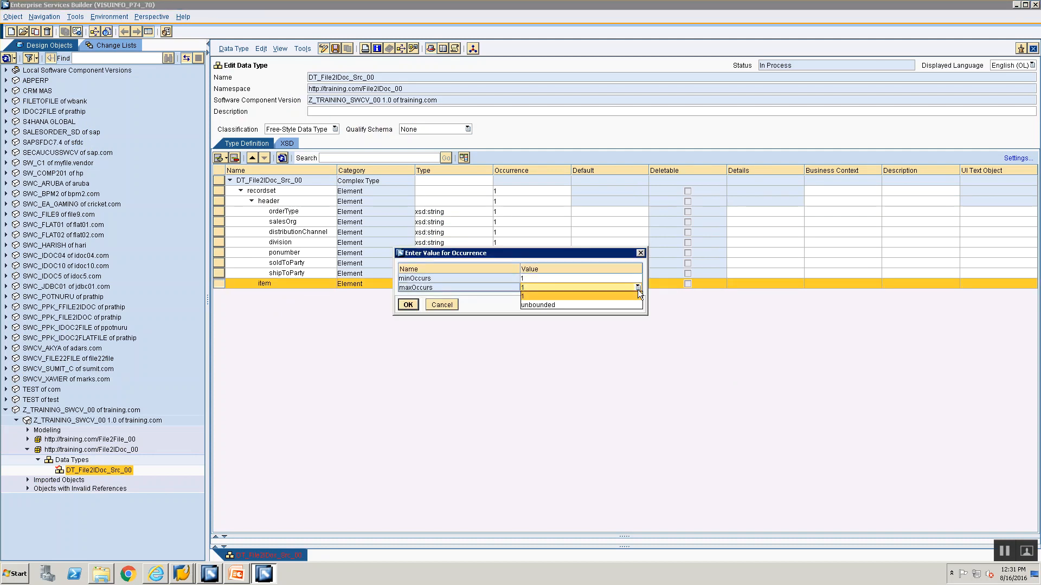
click(607, 304)
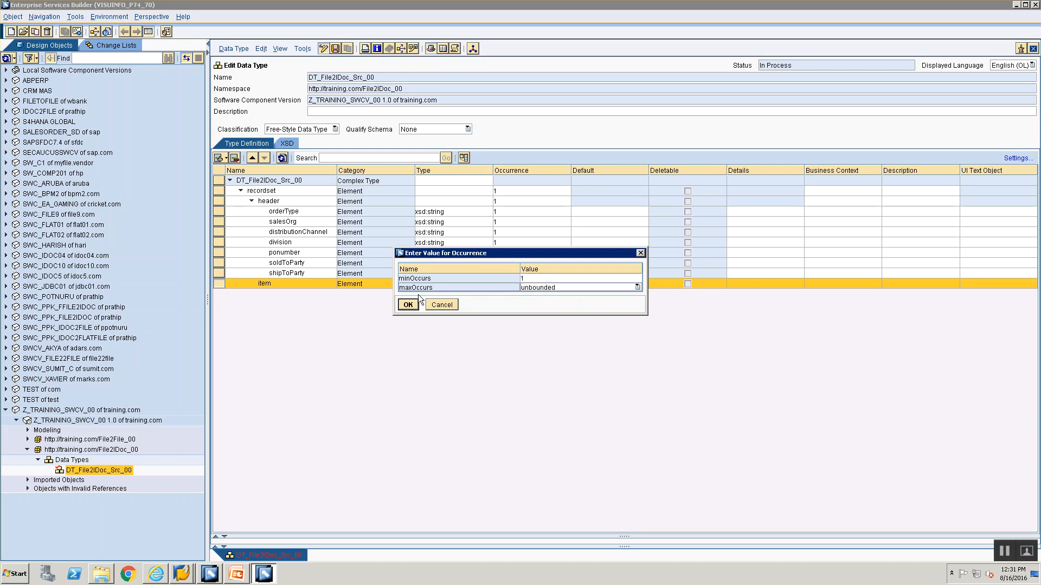
click(402, 307)
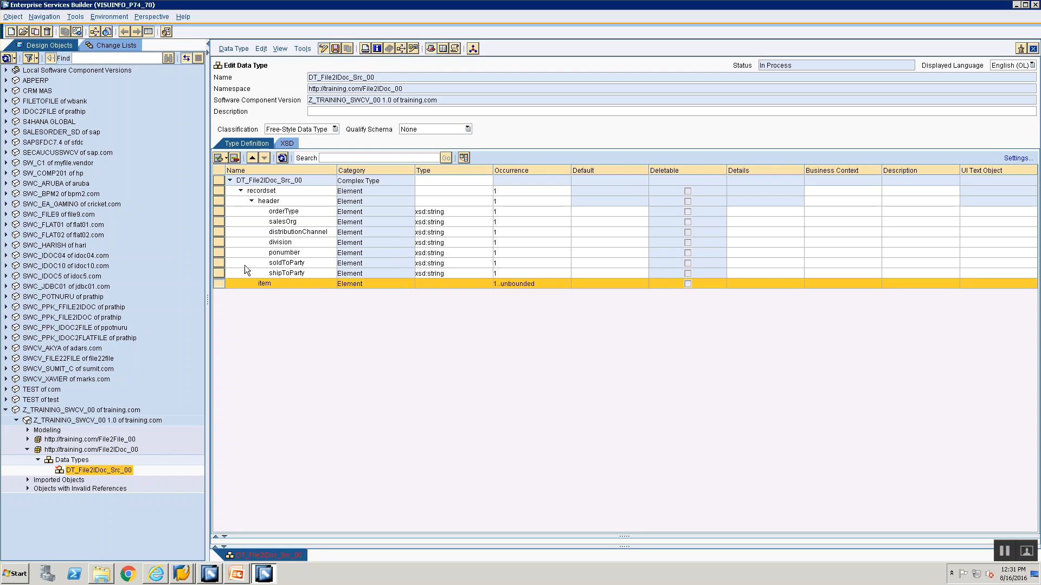
Check the item fields on the Input File slide and insert three blank child elements under item
key(alt+Tab)
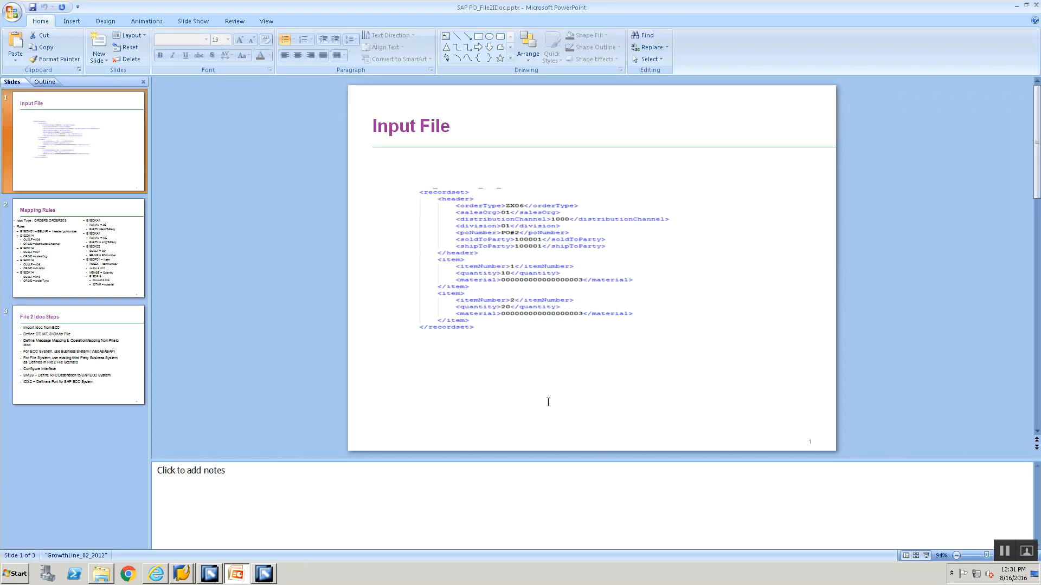
key(alt+Tab)
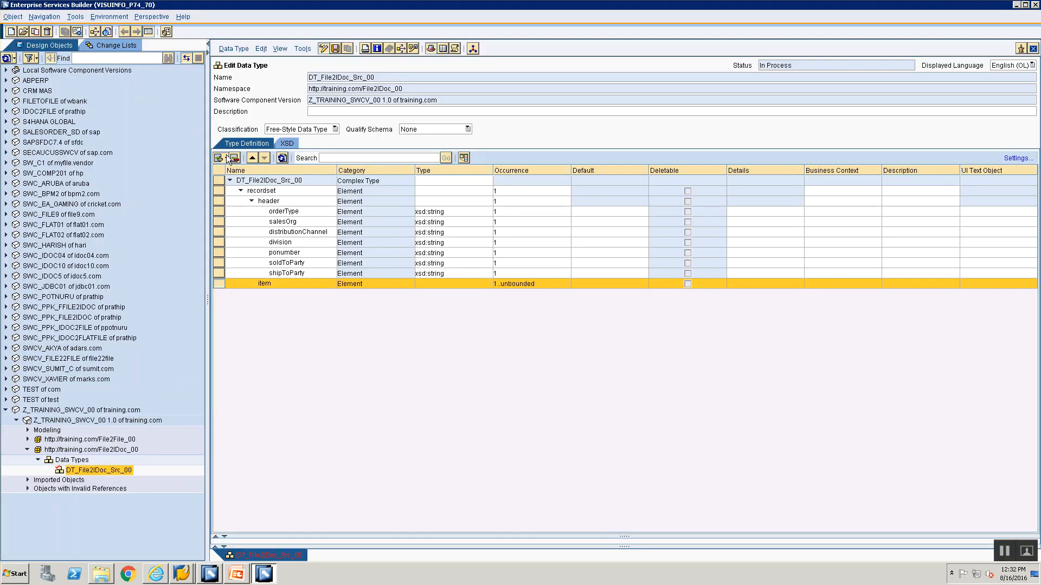
click(227, 158)
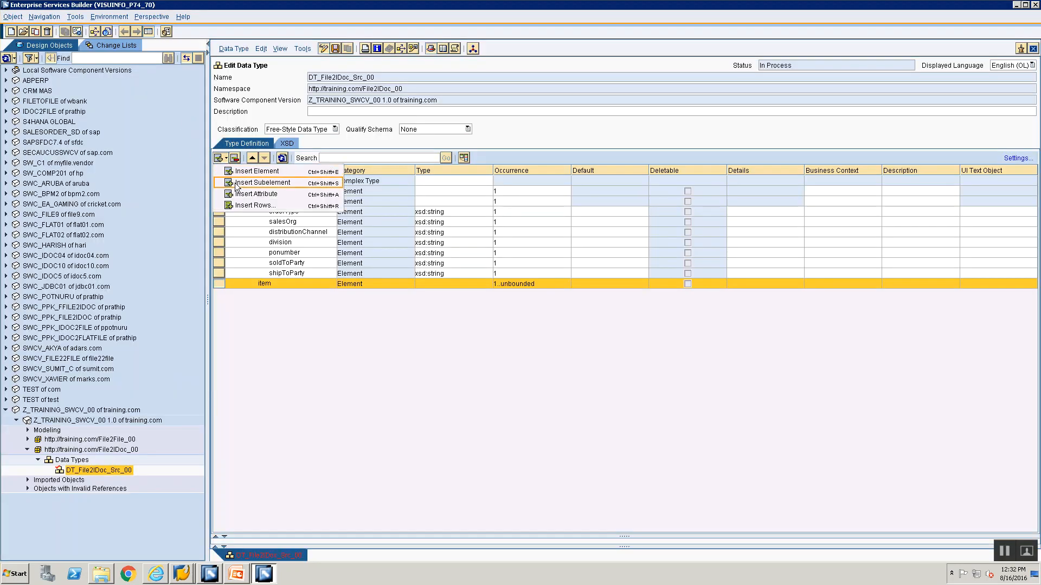
click(237, 184)
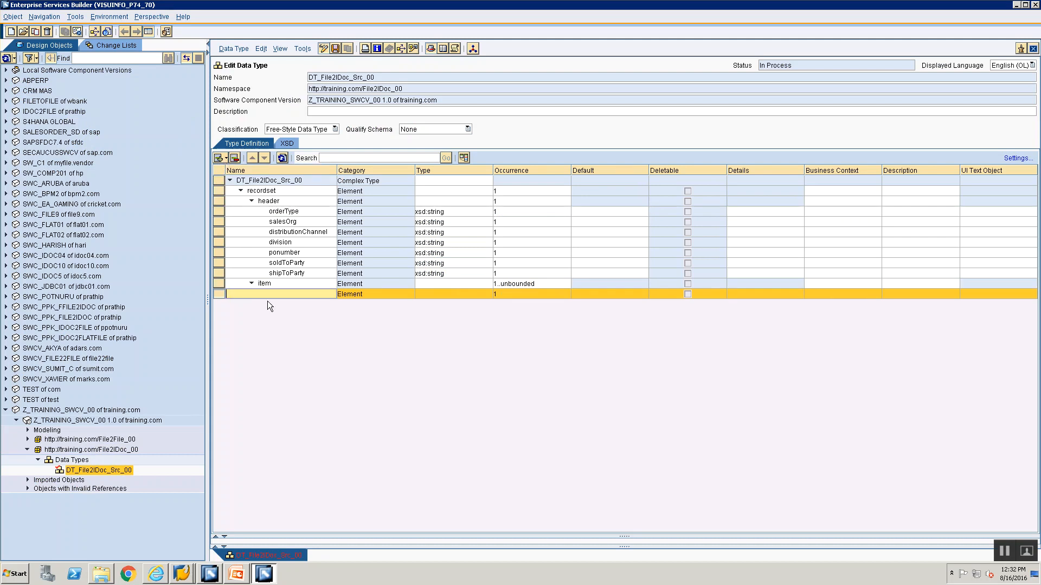
click(225, 158)
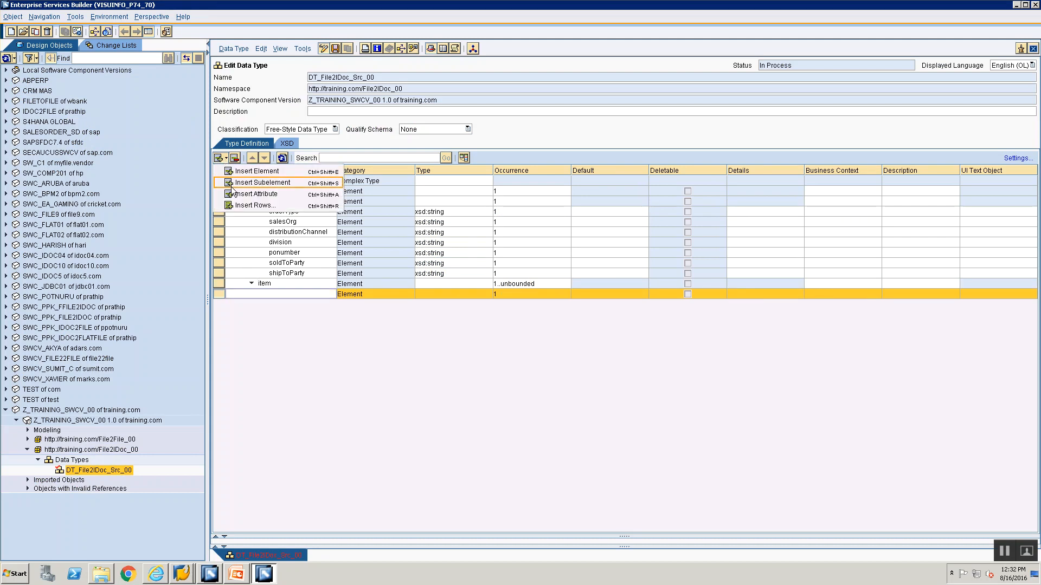
click(228, 168)
click(224, 158)
click(229, 170)
Name the three blank elements under item itemNumber, quantity and materialNumber
click(282, 287)
click(281, 294)
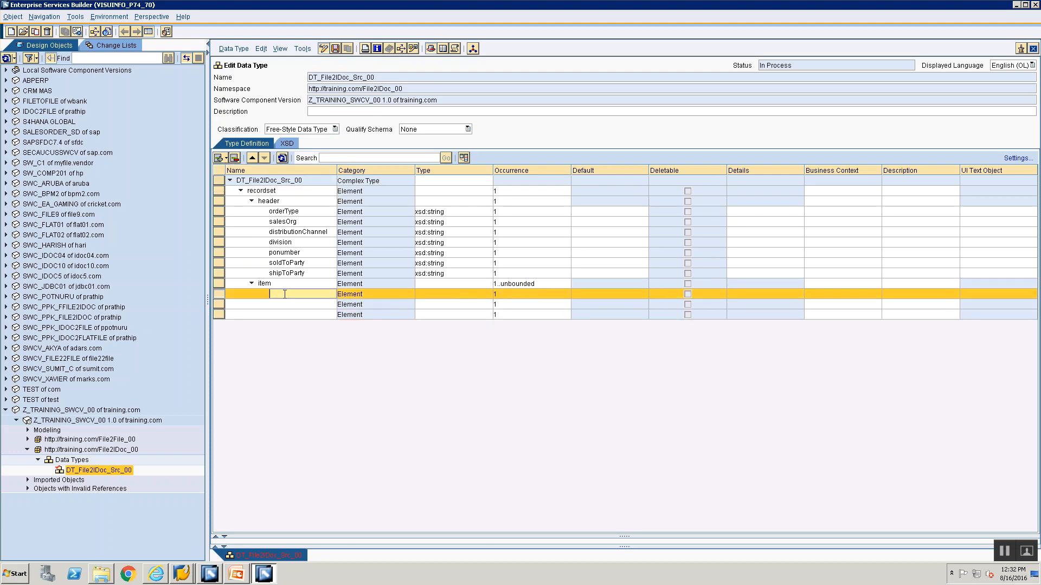
text(itemNumber)
click(291, 307)
text(quanity)
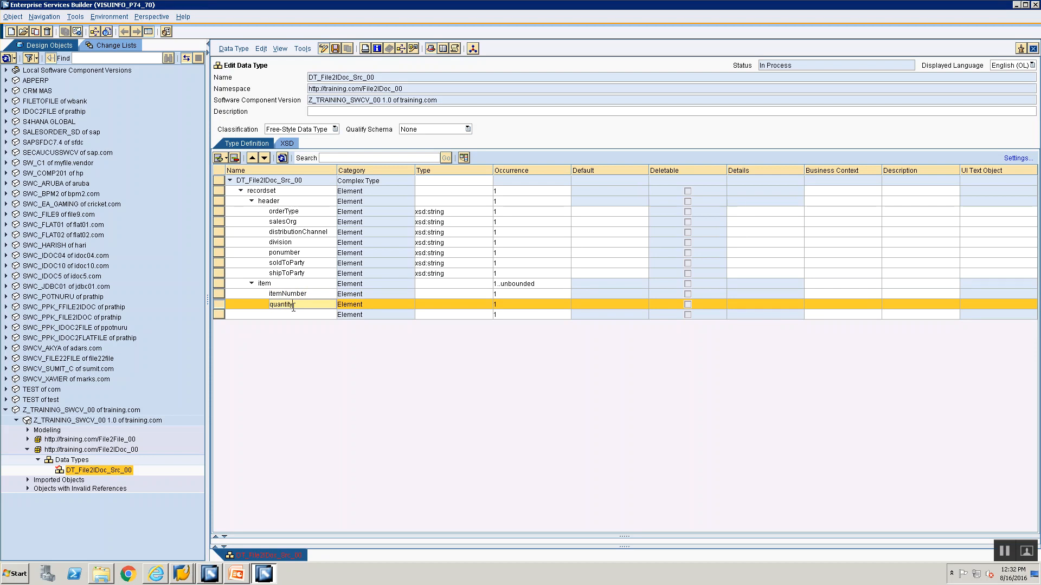
click(293, 314)
text(materialNumber)
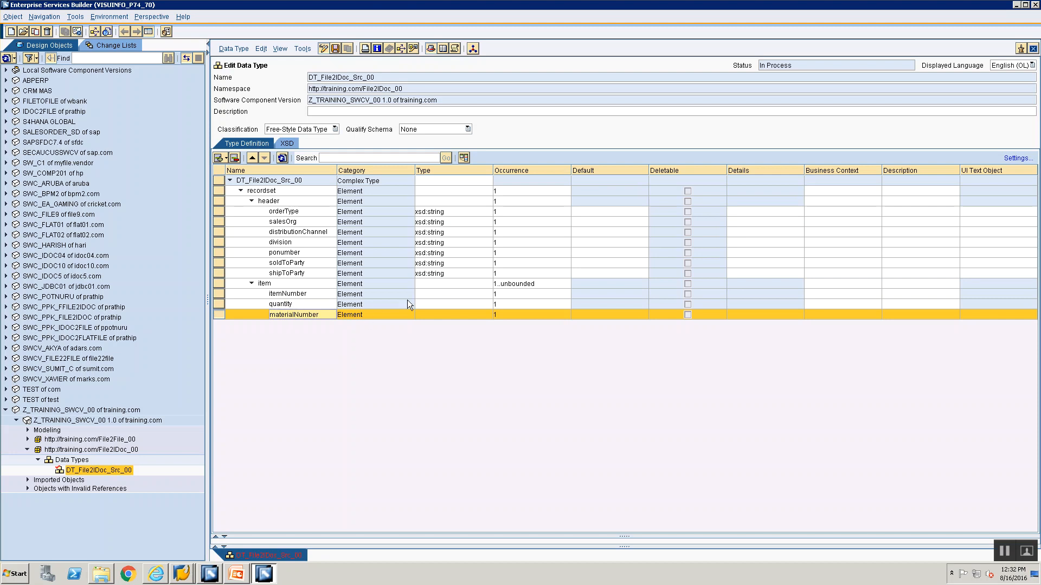
Copy the type xsd:string from shipToParty to itemNumber, quantity and materialNumber, and save the data type
click(449, 275)
key(ctrl+c)
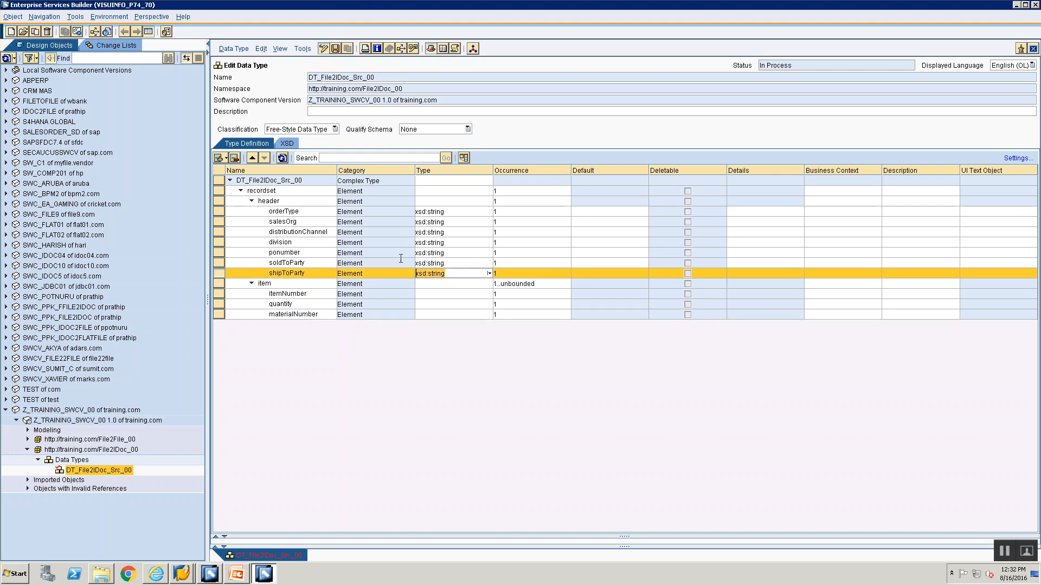
click(466, 294)
key(ctrl+v)
click(460, 303)
key(ctrl+v)
click(439, 316)
key(ctrl+v)
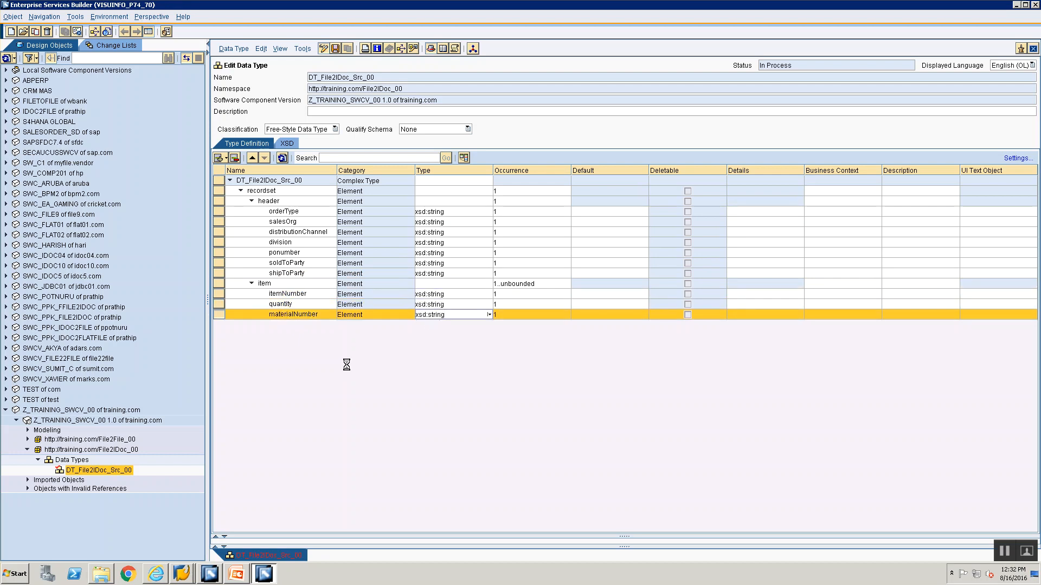
Expand the recordset, header and item nodes to review the structure of the data type
click(240, 190)
click(252, 201)
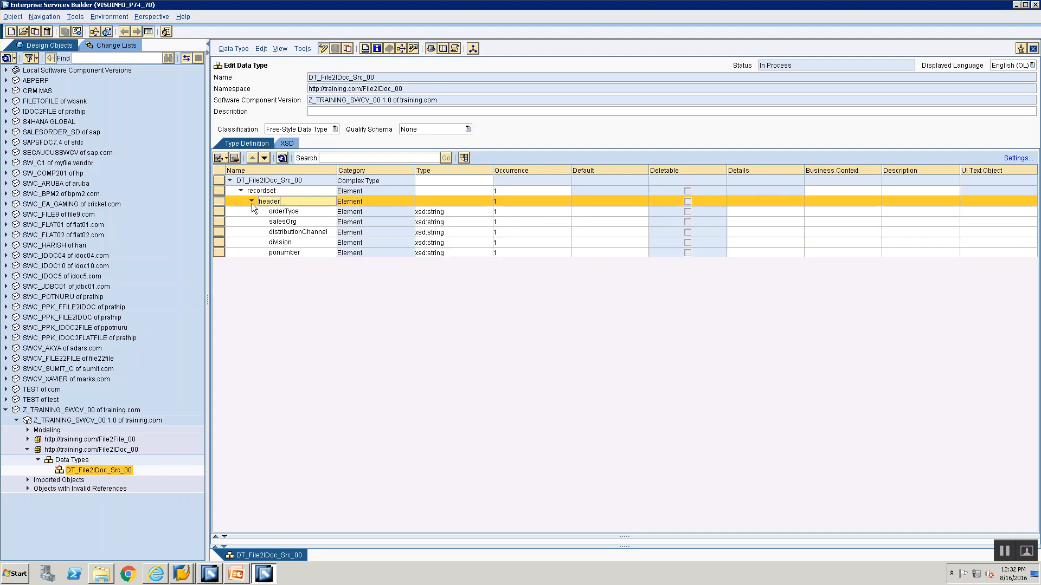
click(252, 202)
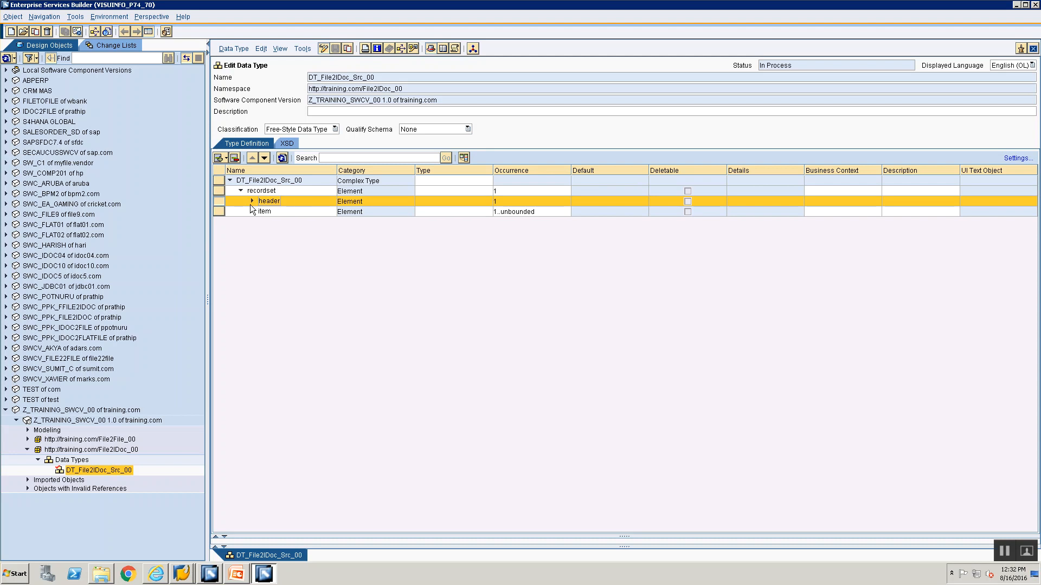
click(251, 211)
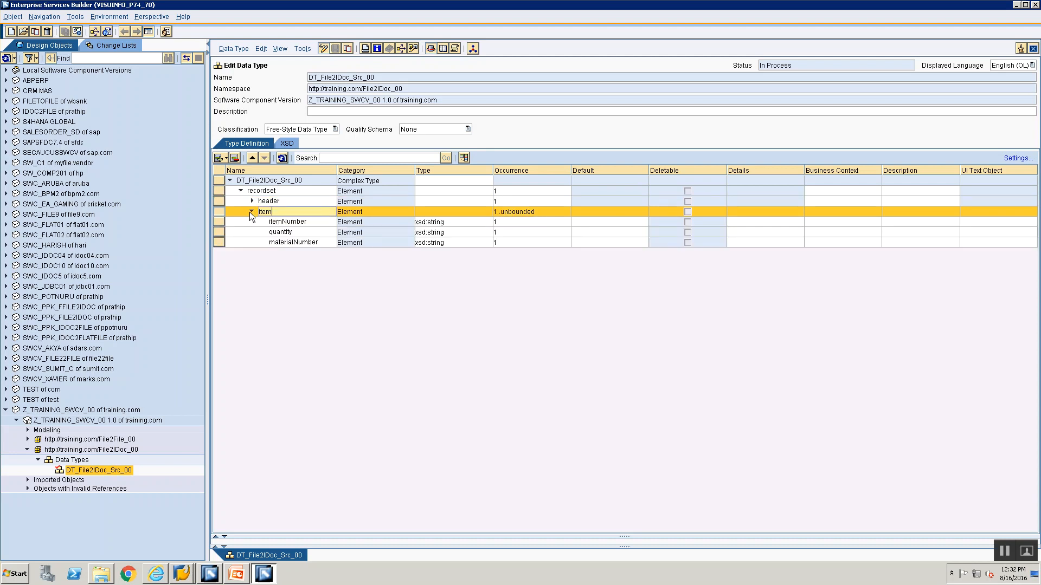
click(247, 201)
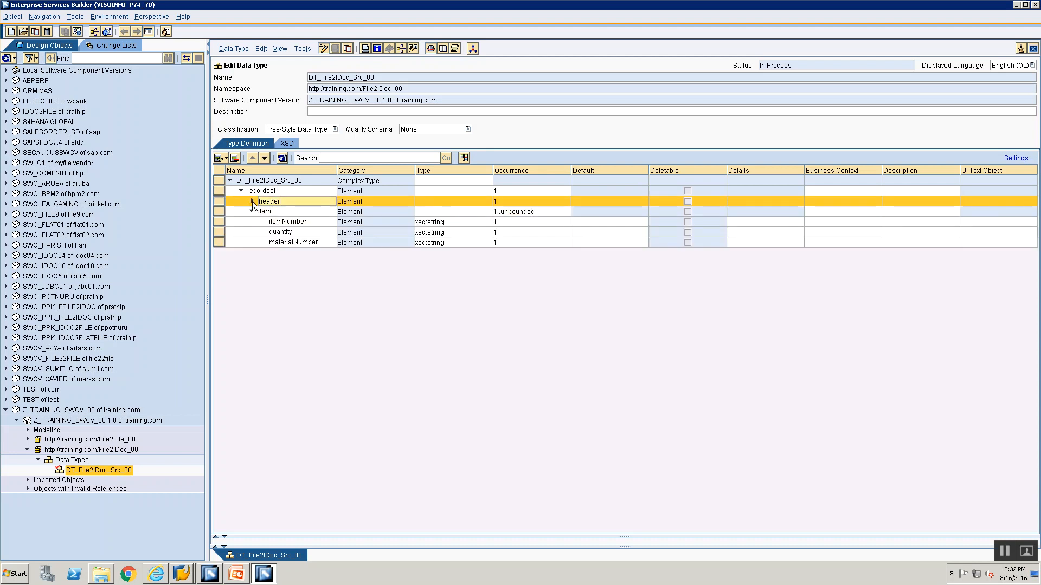
click(252, 201)
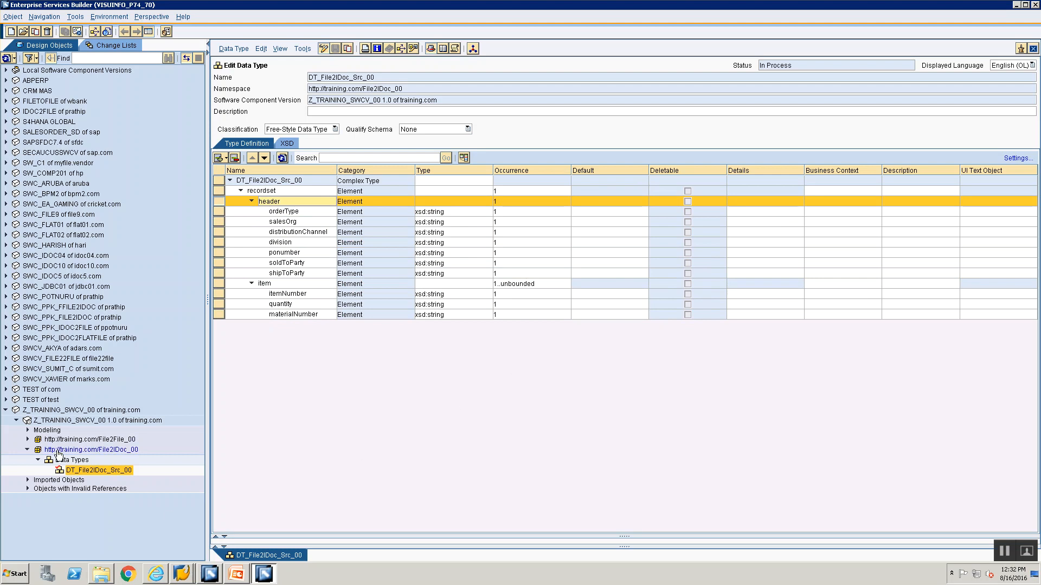
Check the File 2 Idoc Steps slide and copy the name of data type DT_File2IDoc_Src_00
key(alt+Tab)
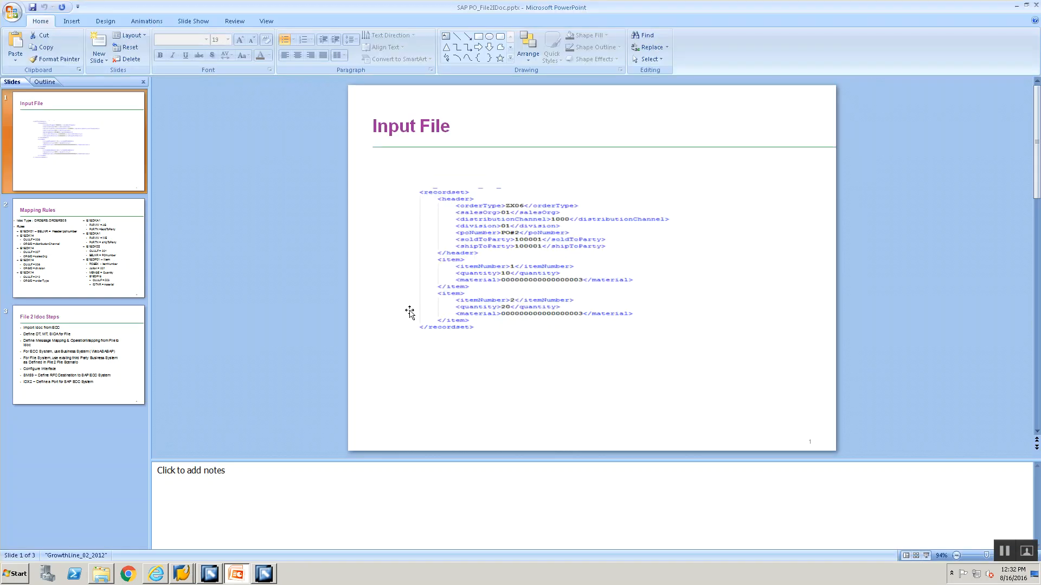
click(72, 371)
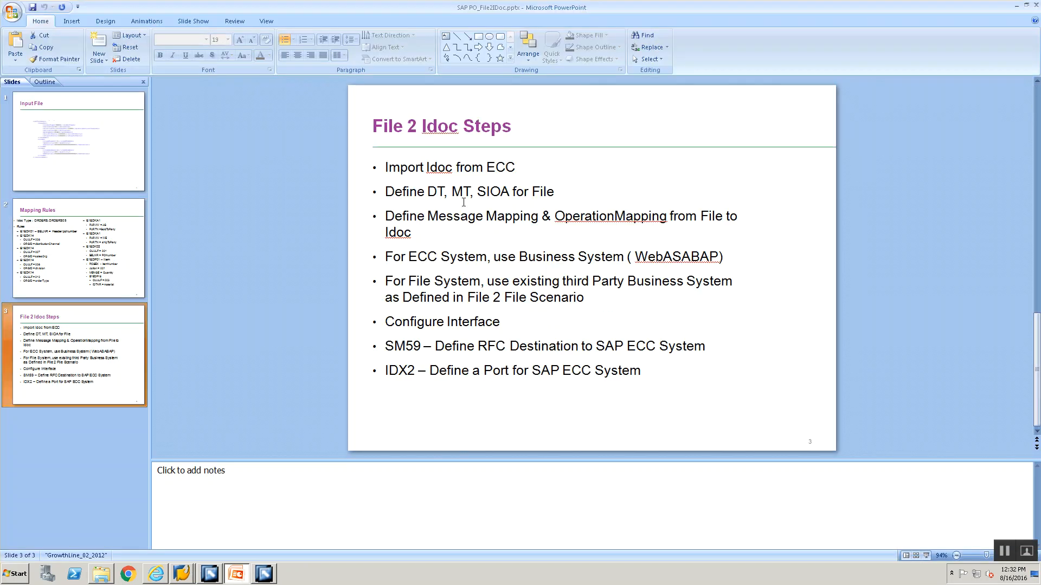
key(alt+Tab)
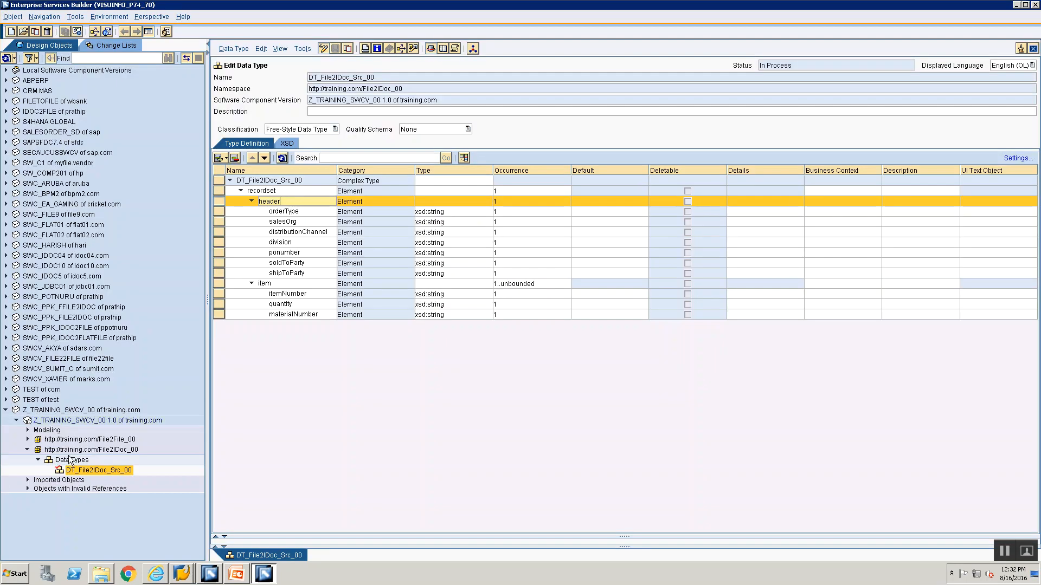
right_click(70, 462)
click(97, 470)
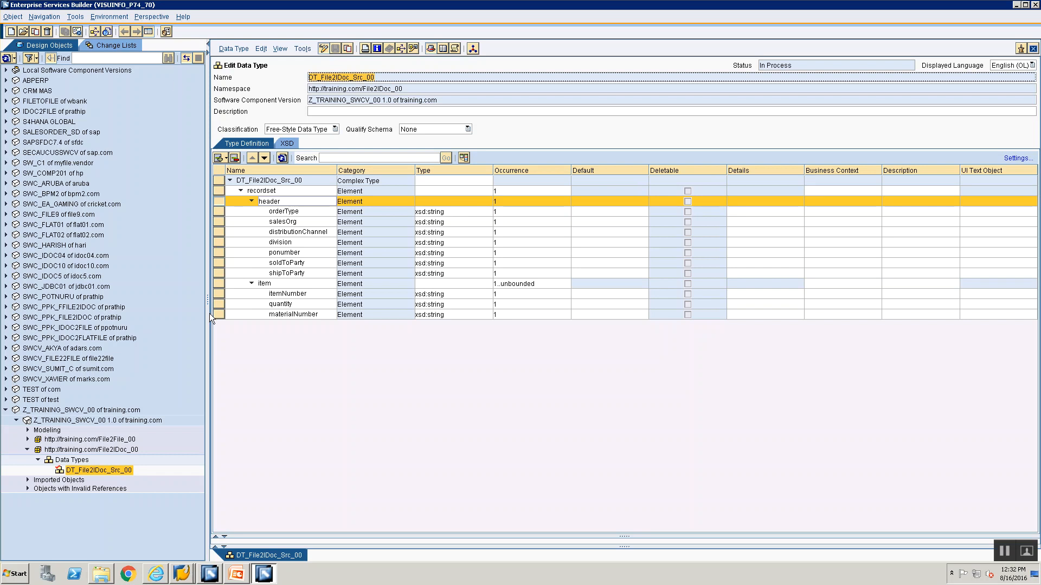
click(50, 463)
double_click(52, 463)
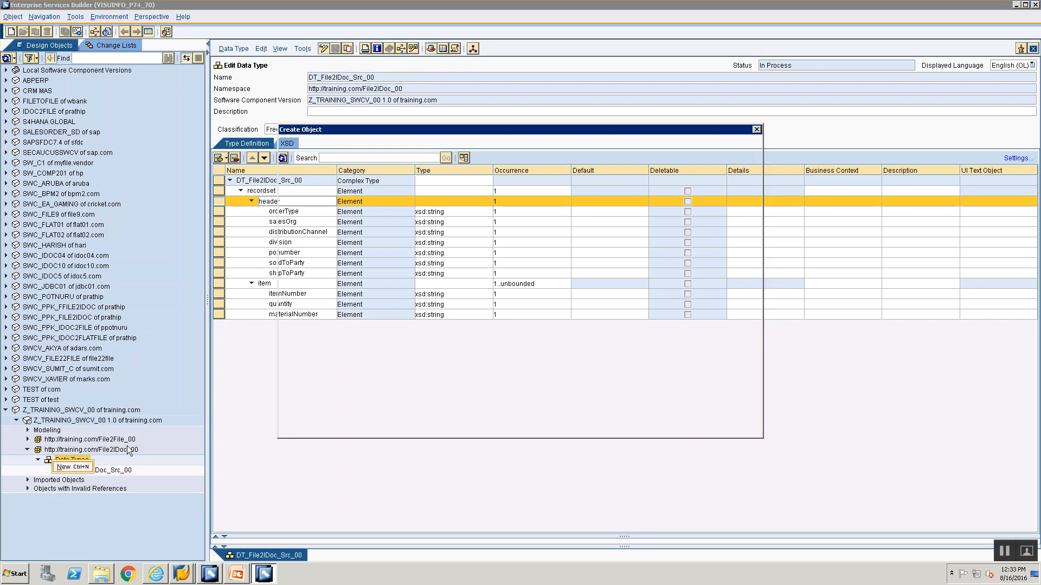
click(340, 182)
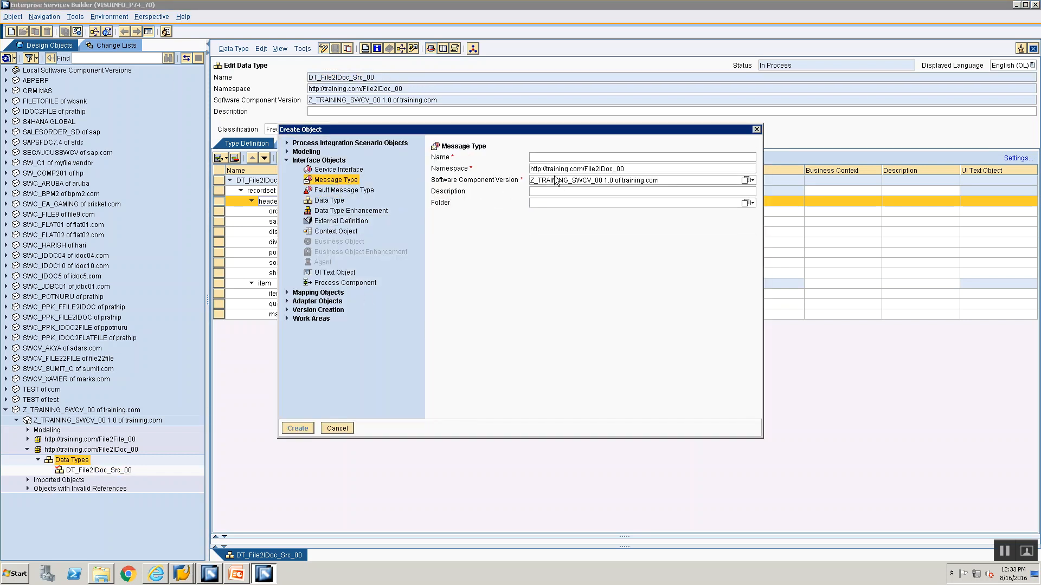
text(DT_File2IDoc_Src_00)
key(Home)
key(Delete)
text(M)
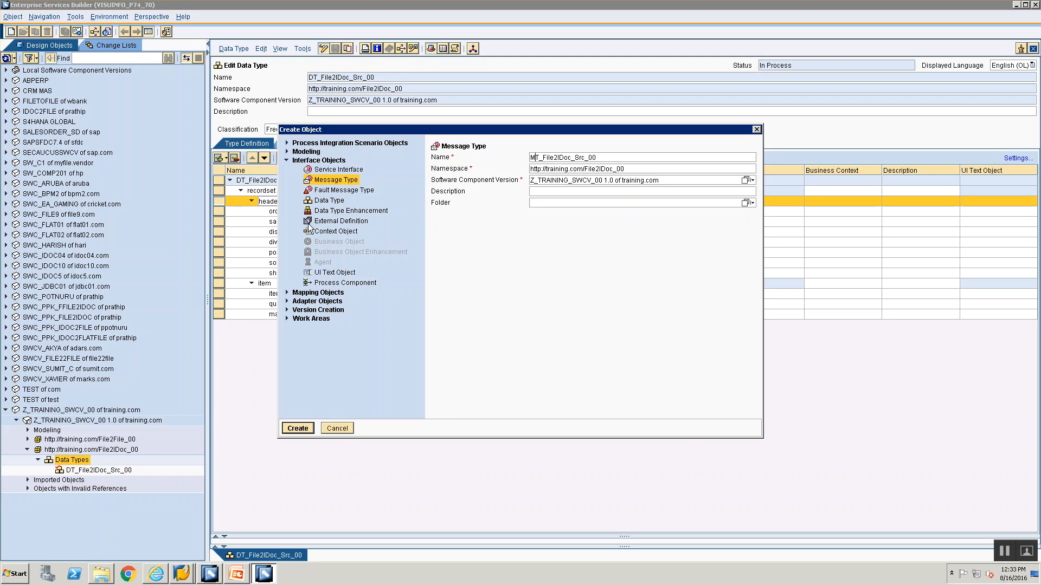
click(323, 182)
click(310, 427)
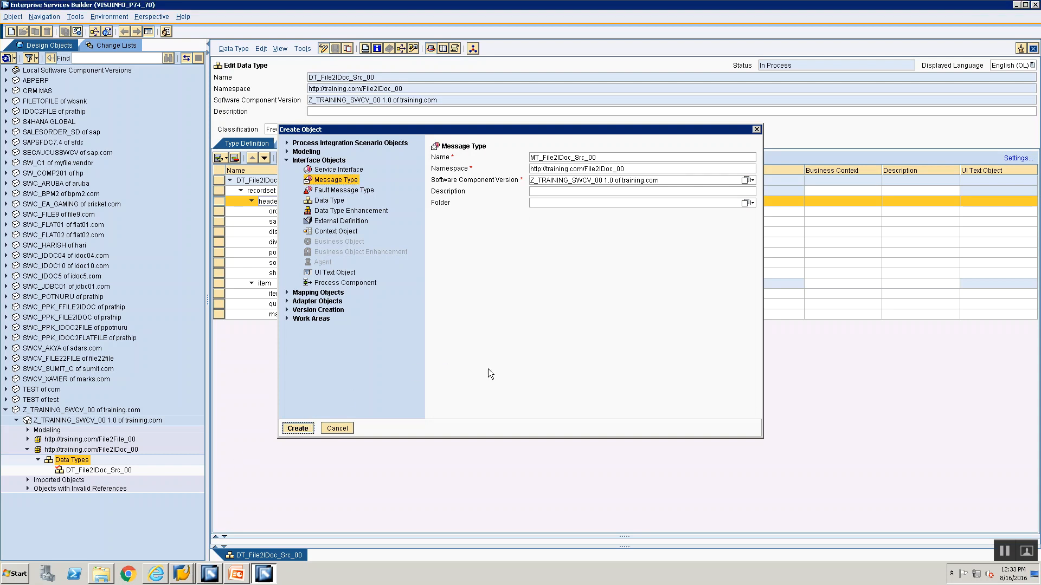
Assign DT_File2IDoc_Src_00 as the data type used by the message type, expand its recordset node and save
click(100, 470)
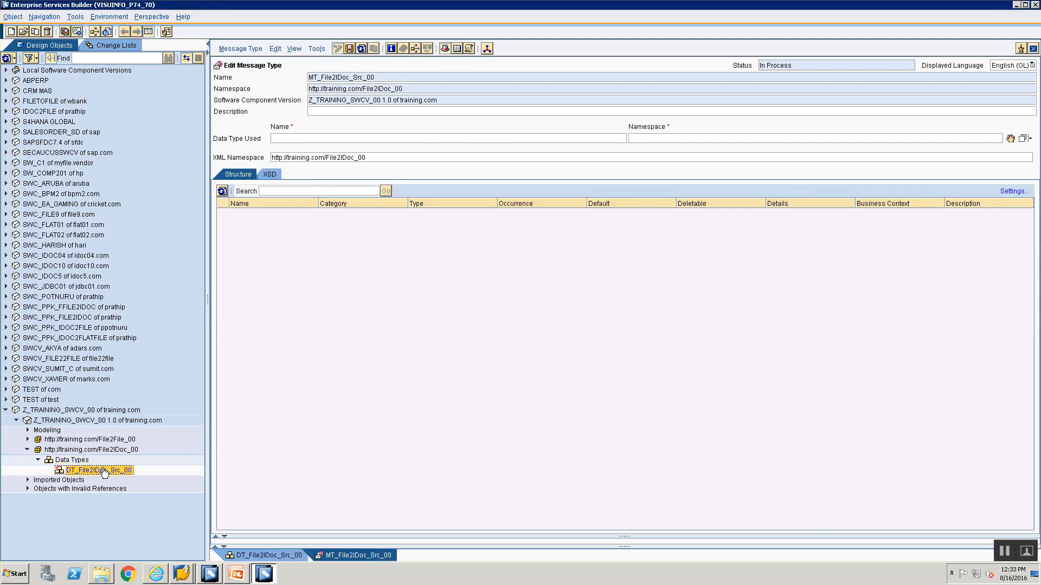
drag(88, 472, 877, 220)
drag(1007, 140, 1009, 141)
mouse_move(1010, 142)
mouse_down()
mouse_move(1001, 127)
mouse_move(1010, 140)
mouse_up()
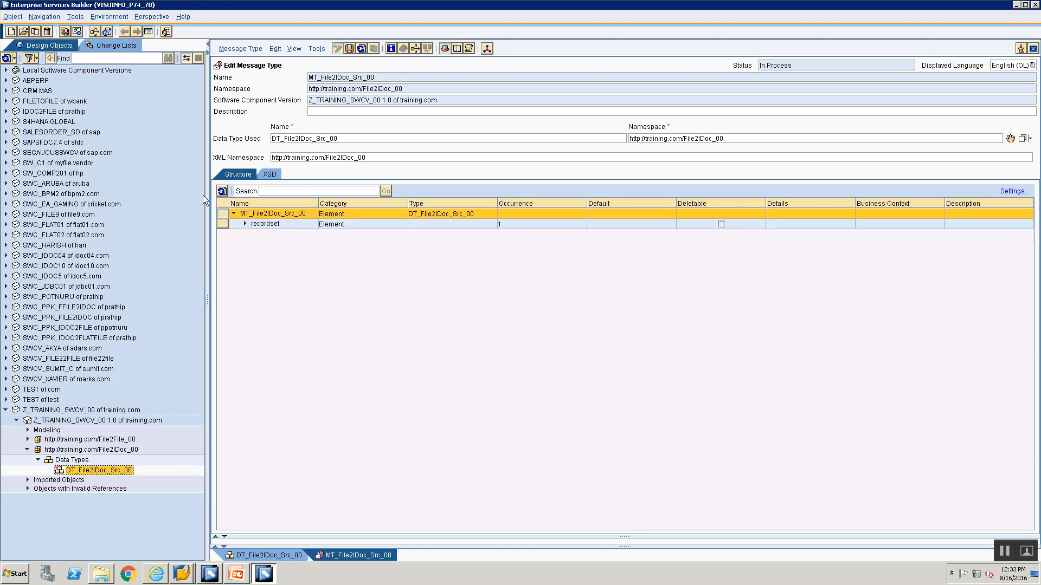
click(244, 224)
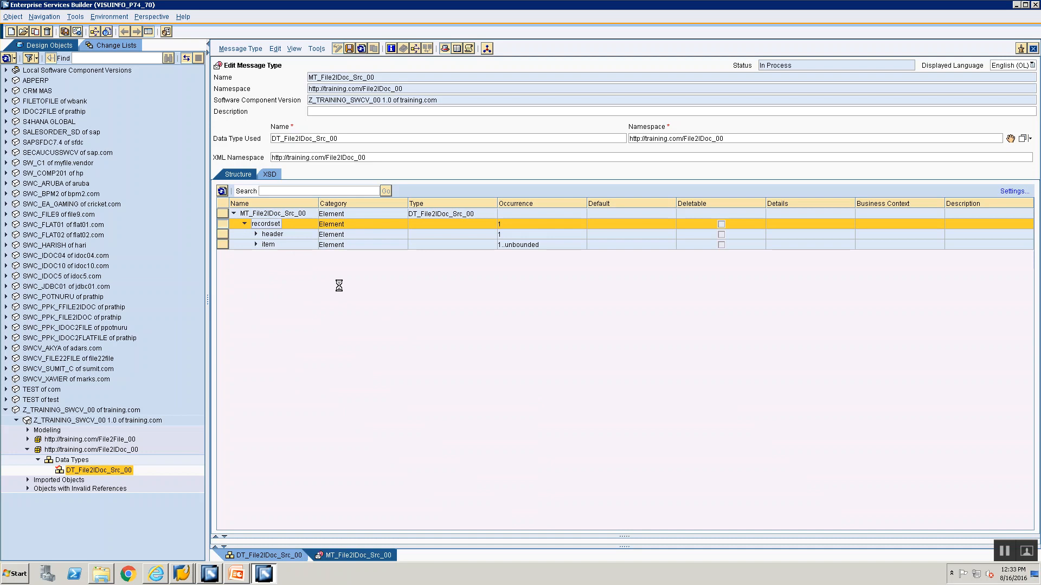
key(ctrl+s)
key(alt+Tab)
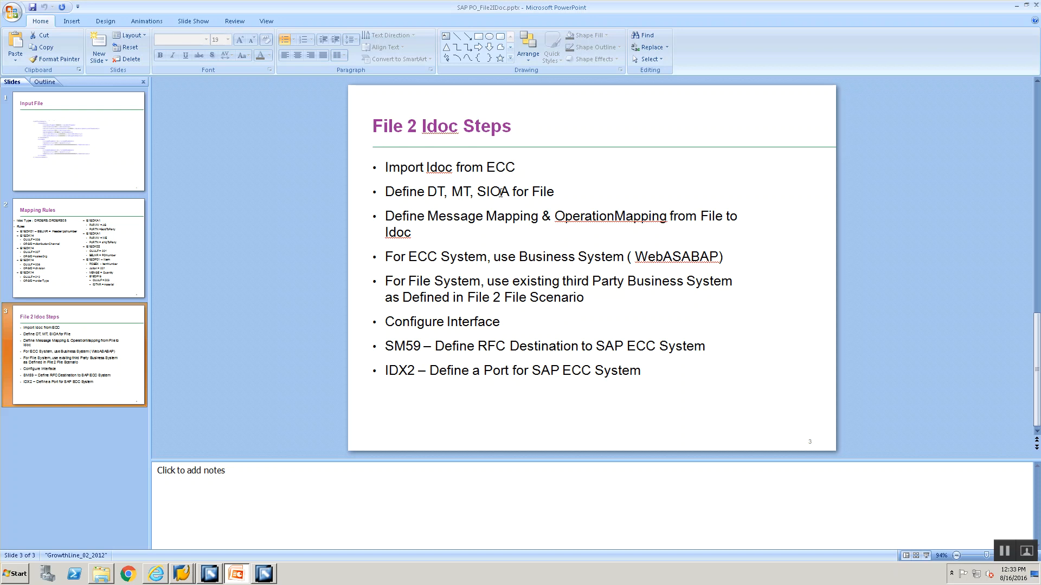
key(alt+Tab)
click(63, 451)
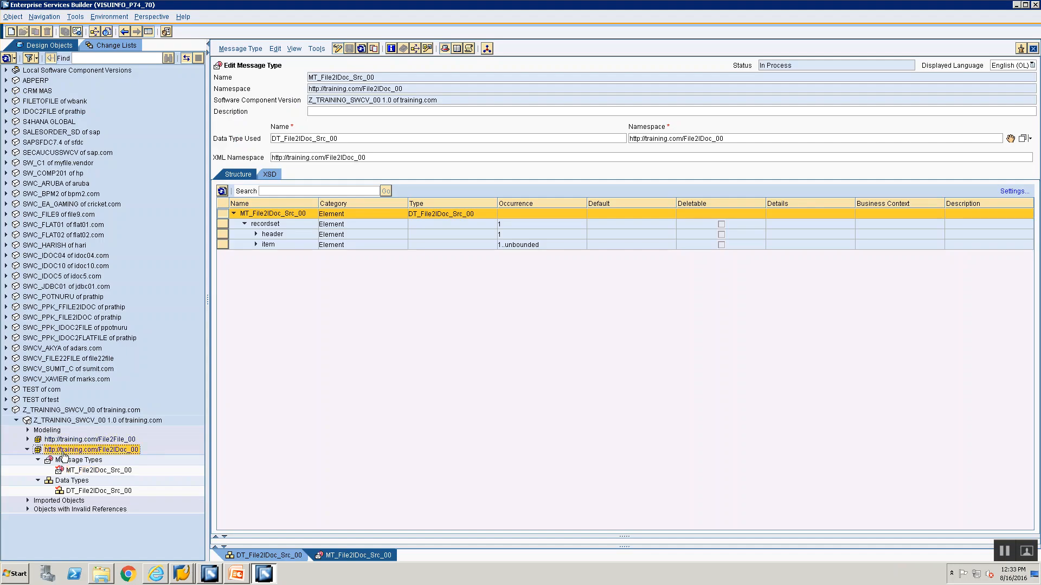
right_click(64, 455)
click(87, 460)
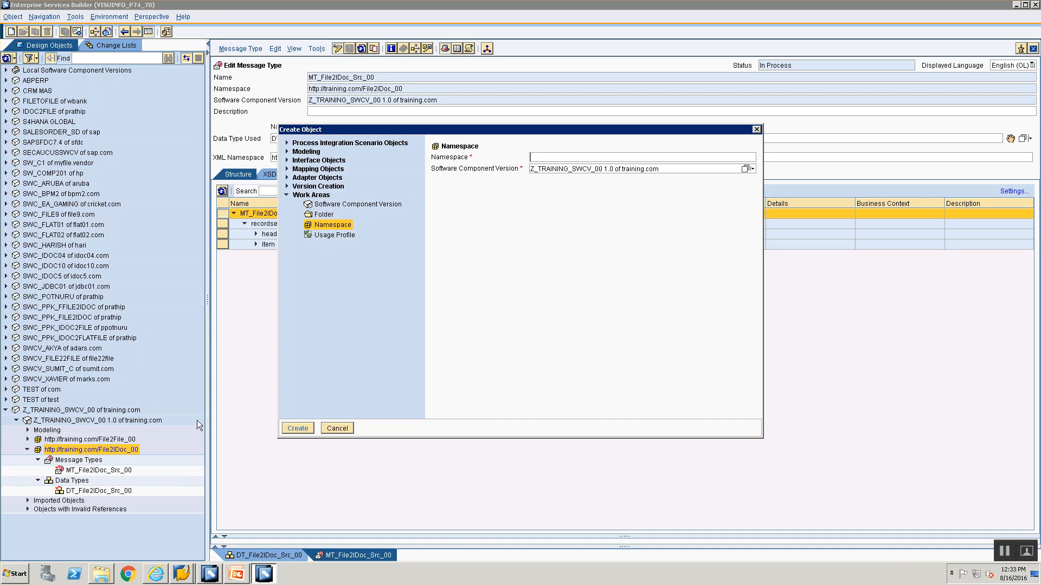
click(288, 160)
click(342, 171)
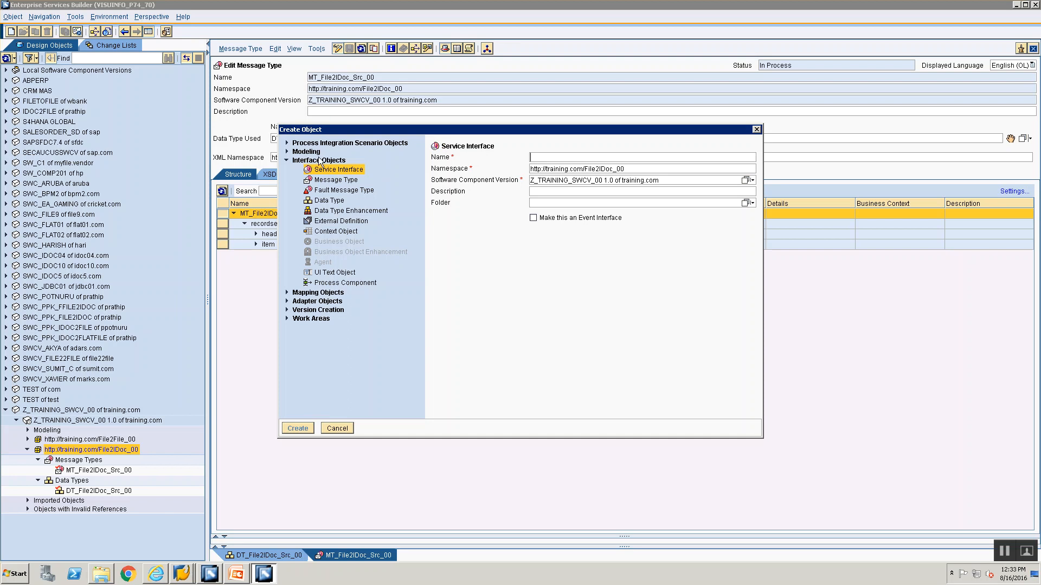
Name the service interface SIOA_File2IDoc_Src_00, reusing the copied data type name, and create it
text(SI_O)
key(BackSpace)
key(BackSpace)
key(BackSpace)
key(BackSpace)
text(DT_File2IDoc_Src_00)
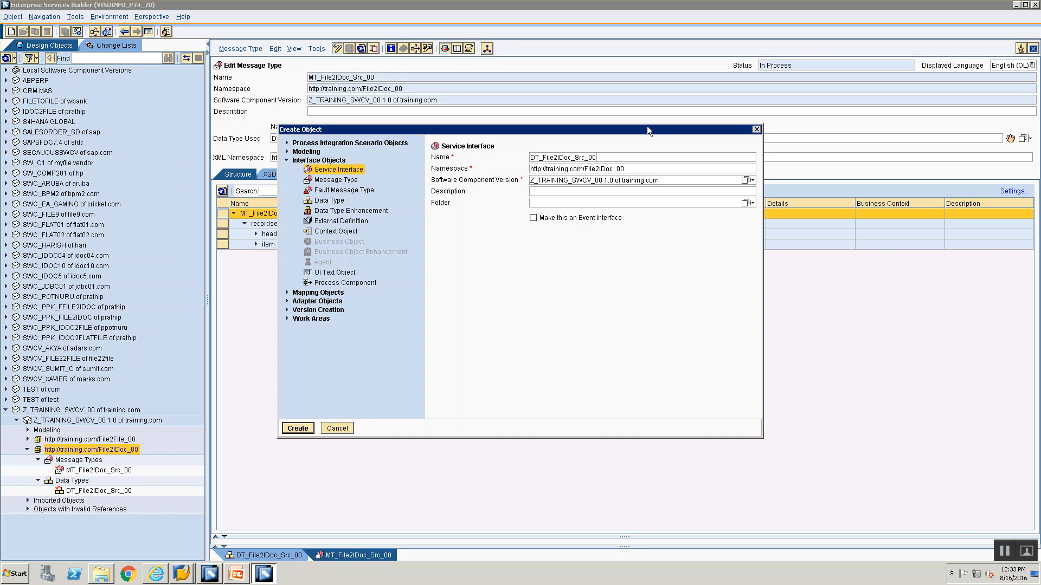
key(Home)
key(Delete)
key(Delete)
text(SIOA)
click(289, 428)
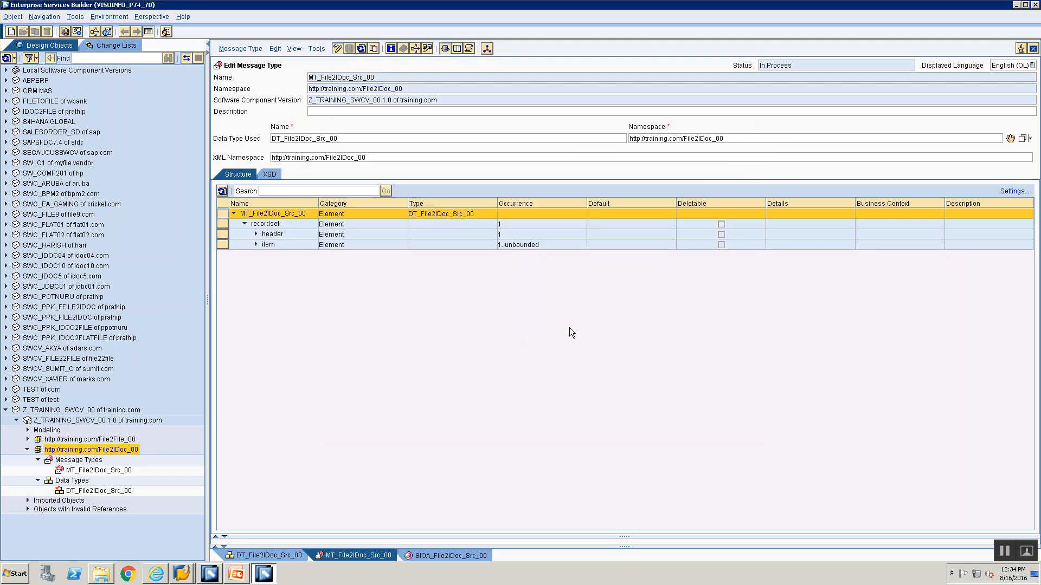
Assign message type MT_File2IDoc_Src_00 as the request message of the outbound asynchronous service interface, save it and close its editor
click(297, 153)
click(297, 152)
click(297, 153)
click(297, 154)
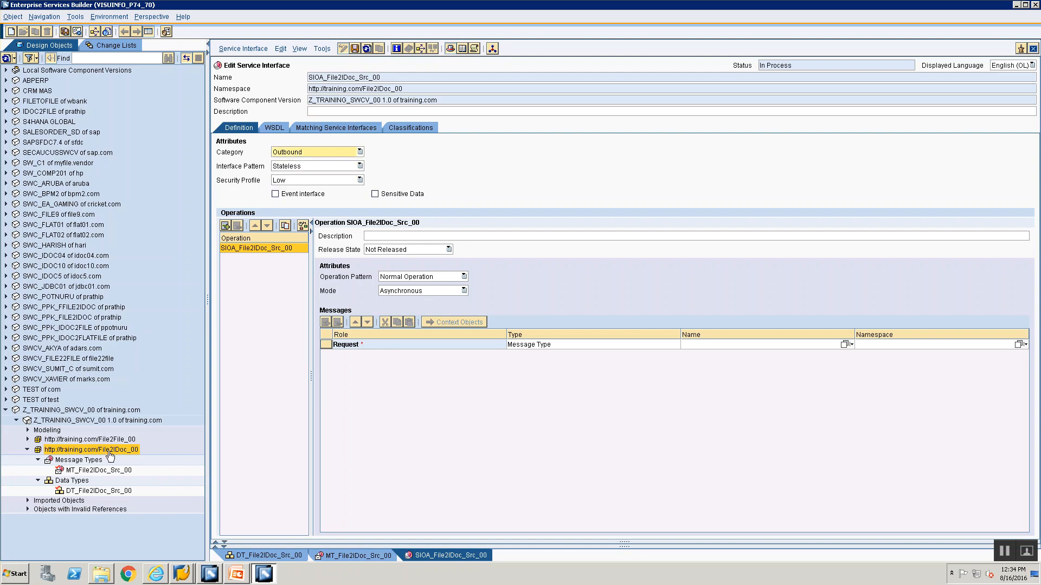
click(98, 471)
drag(97, 475, 992, 346)
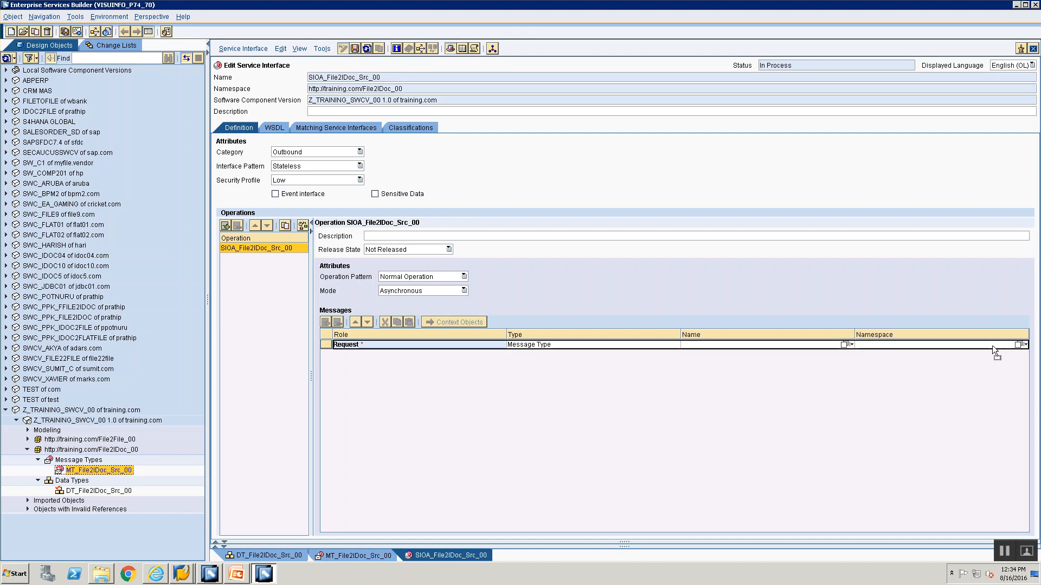
drag(994, 346, 994, 346)
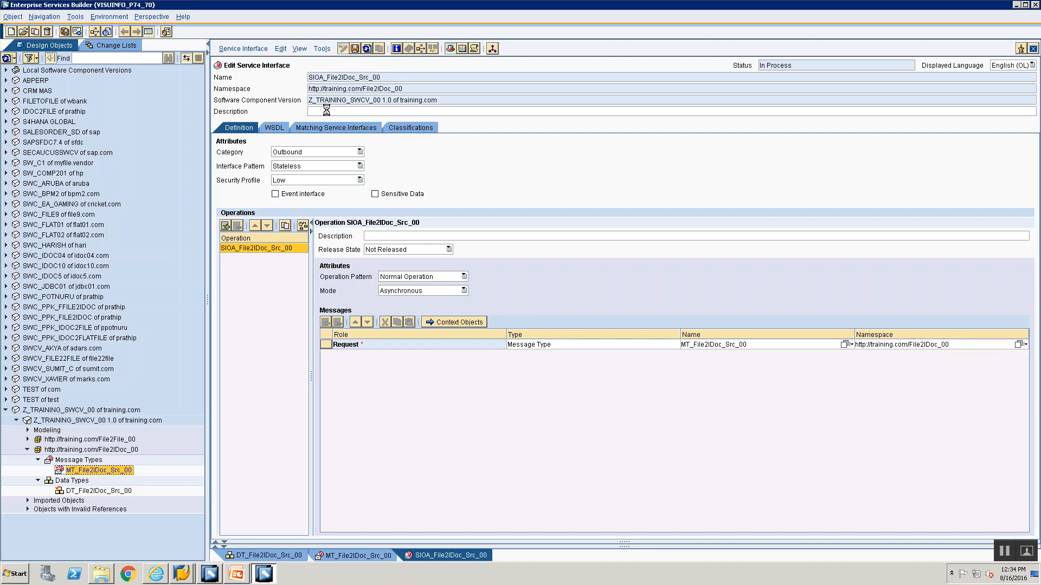
click(355, 48)
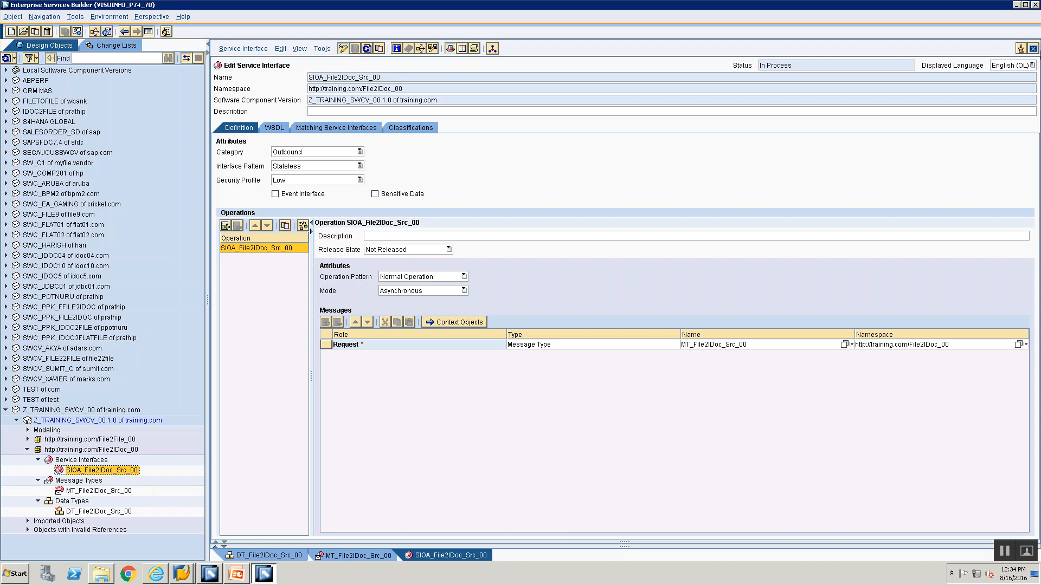
click(1033, 48)
Check the File 2 Idoc Steps slide against the created objects and expand the imported IDocs of Z_TRAINING_SWCV_00 1.0
key(alt+Tab)
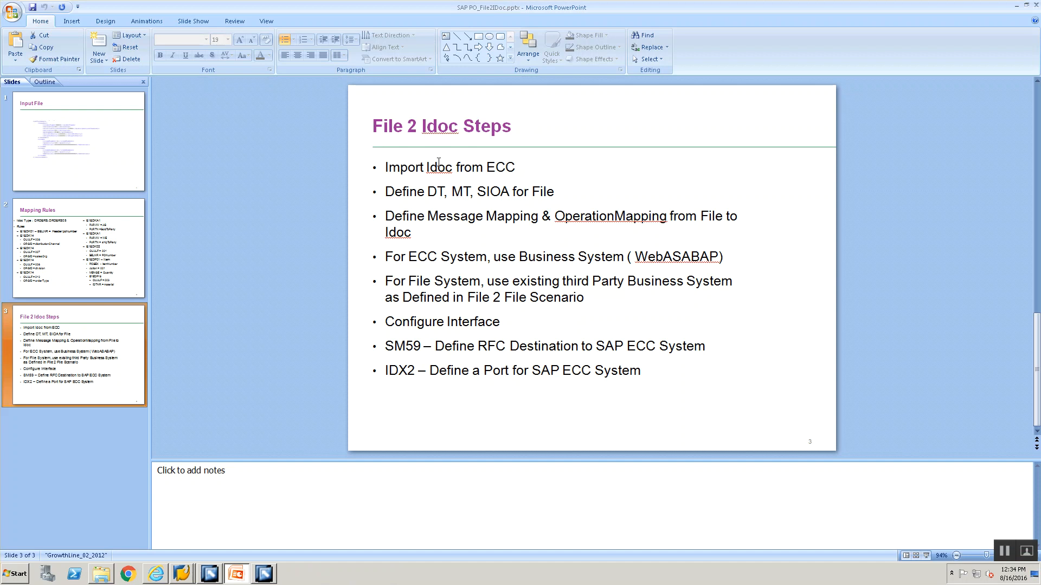
key(alt+Tab)
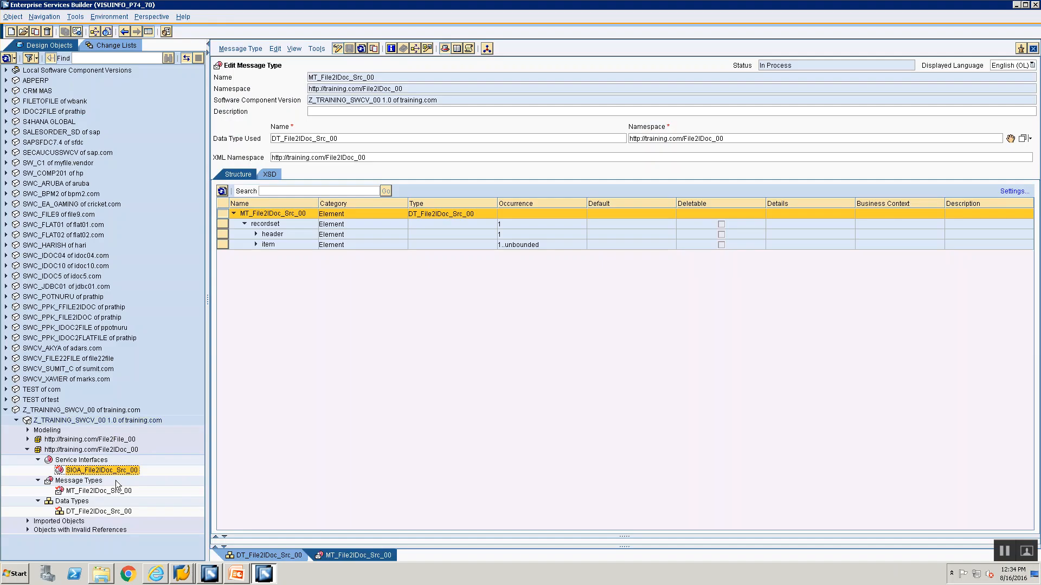
click(29, 520)
click(38, 532)
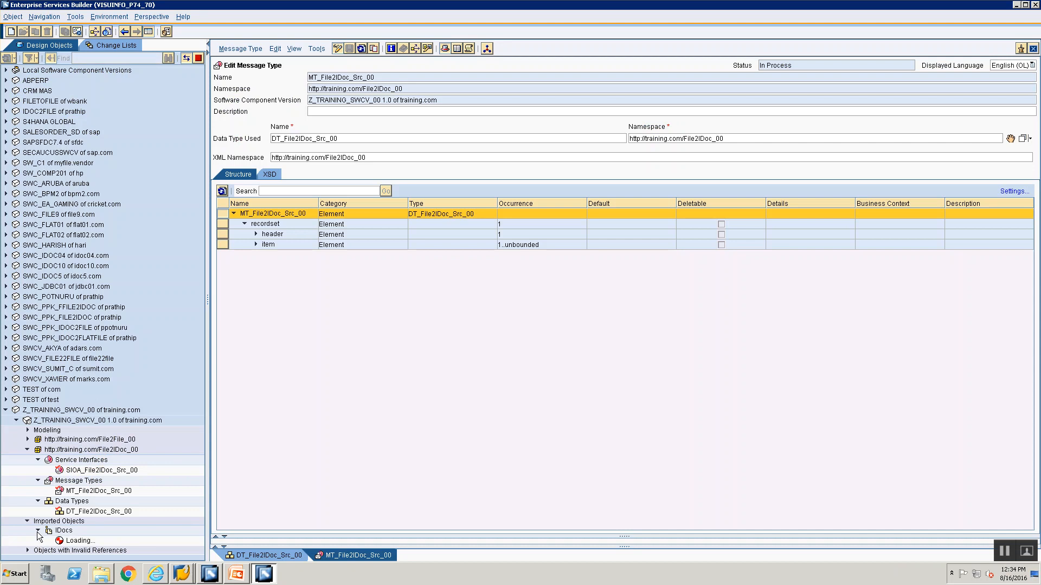
key(alt+Tab)
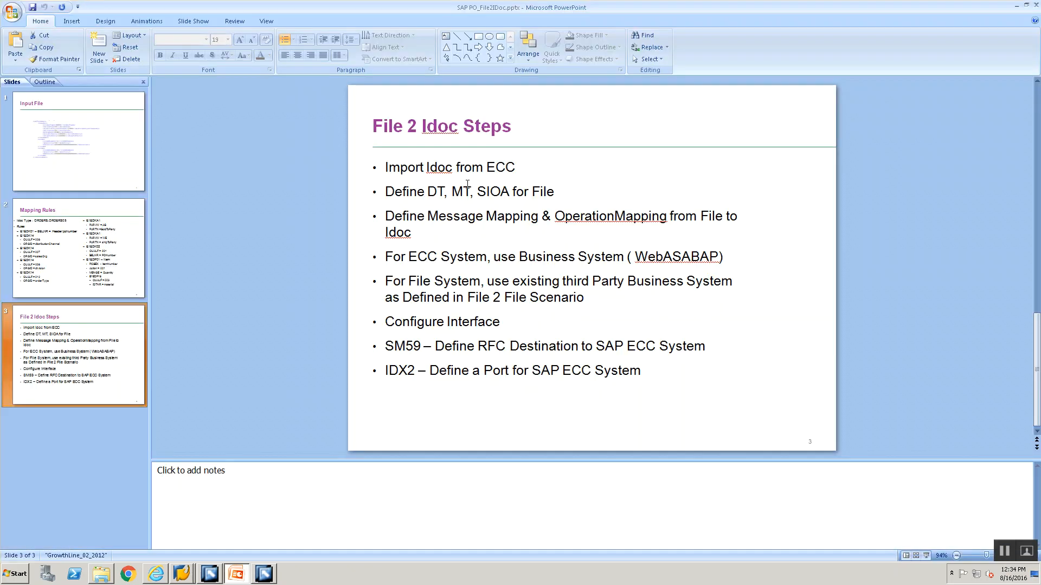
key(alt+Tab)
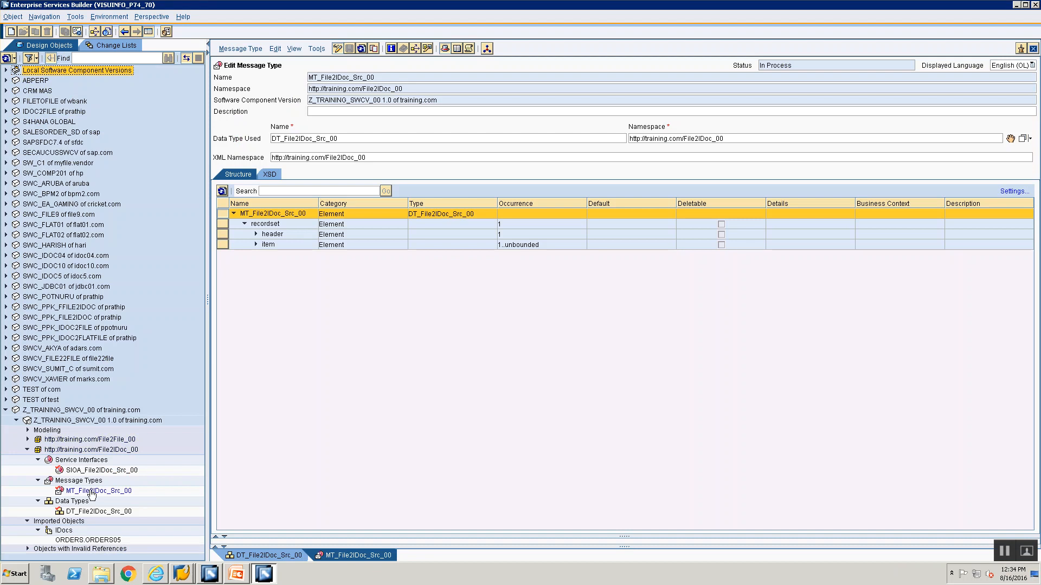
Activate the standard change list of Z_TRAINING_SWCV_00 1.0 with its data type, message type and service interface
click(90, 44)
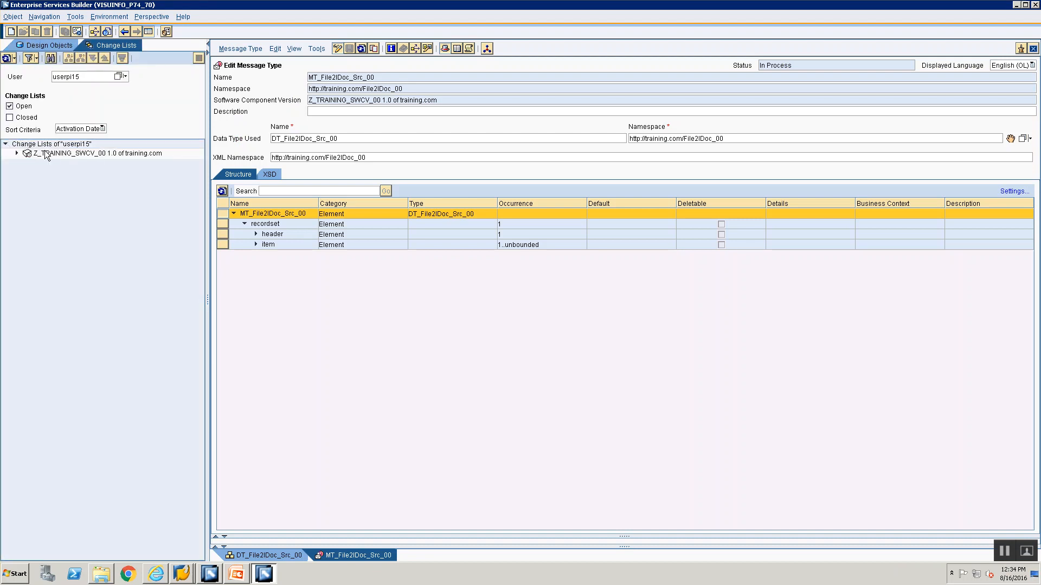
click(16, 153)
click(89, 164)
right_click(89, 166)
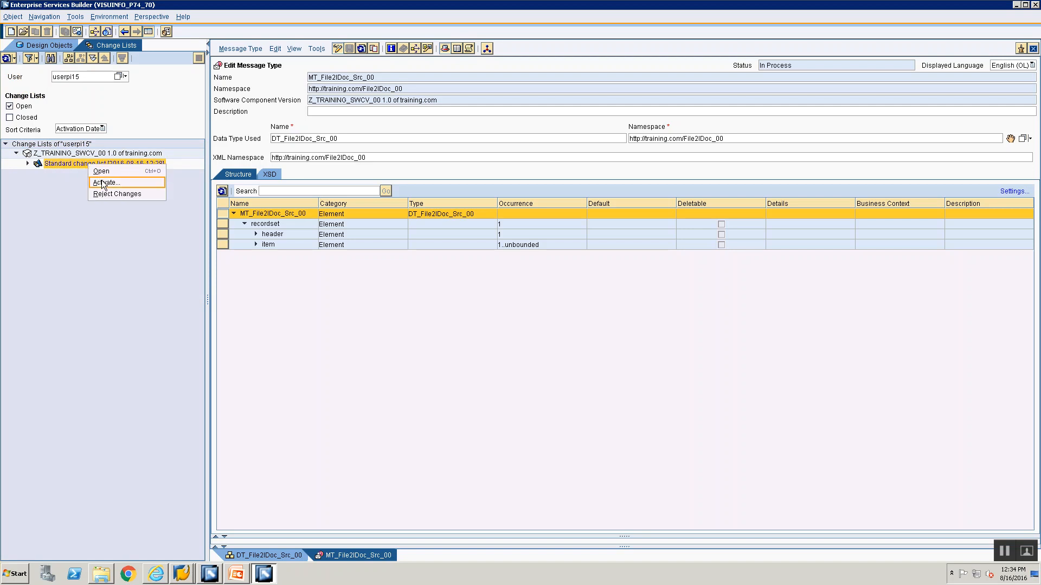
key(Return)
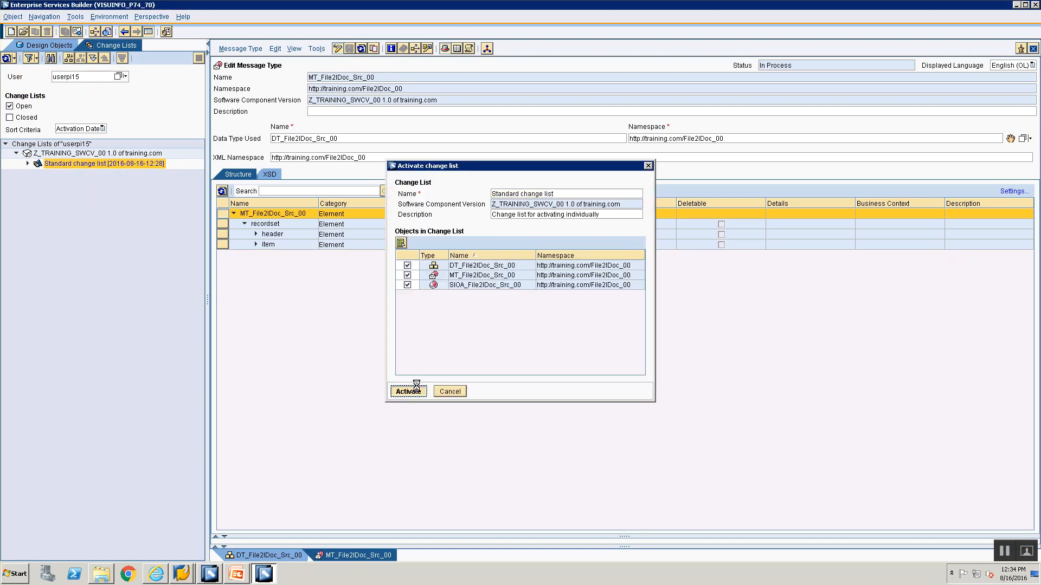
click(416, 389)
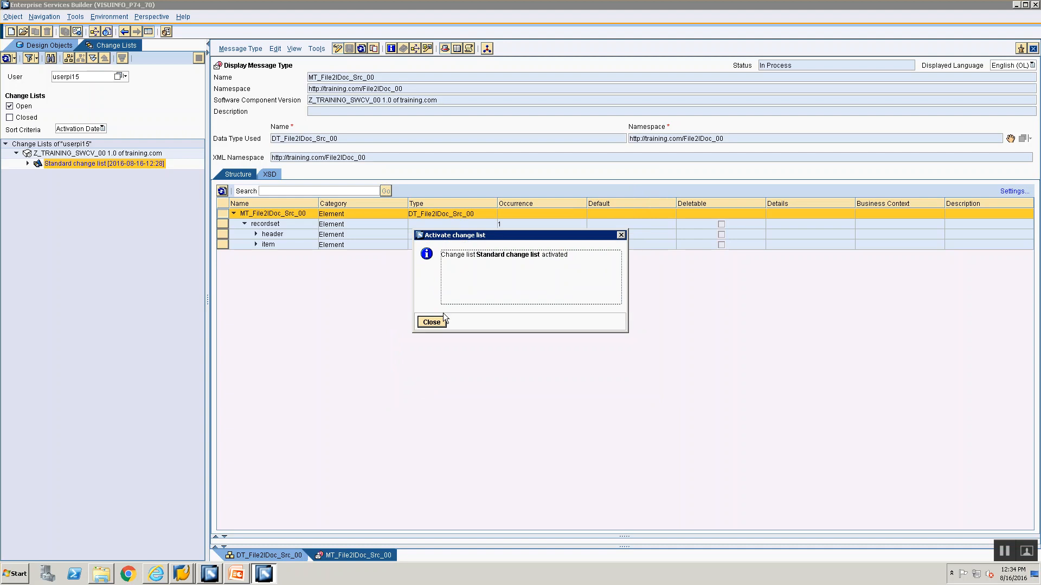
click(434, 323)
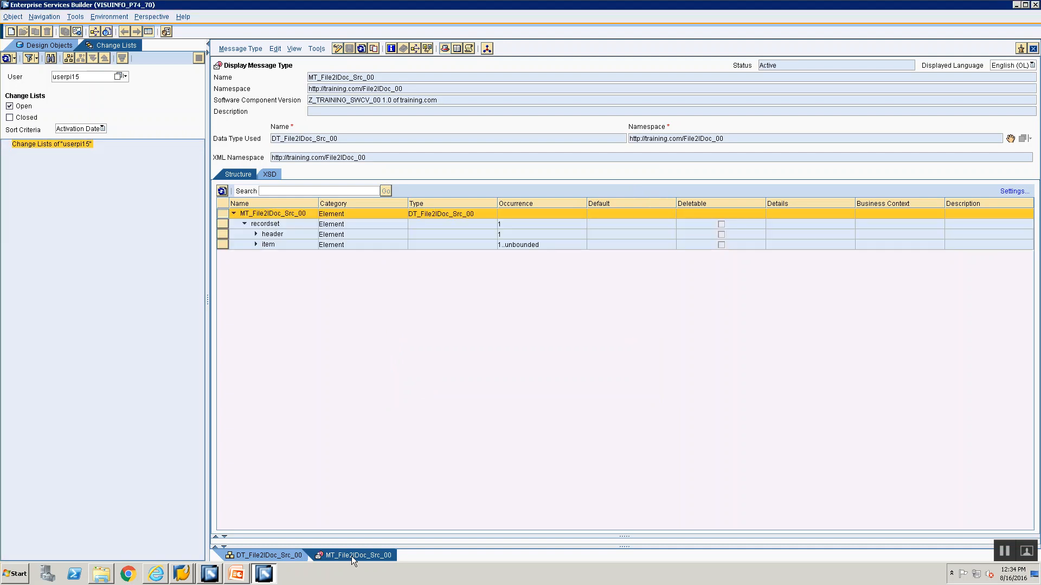
Close all open object editors and return to the design objects tree
right_click(351, 556)
click(374, 552)
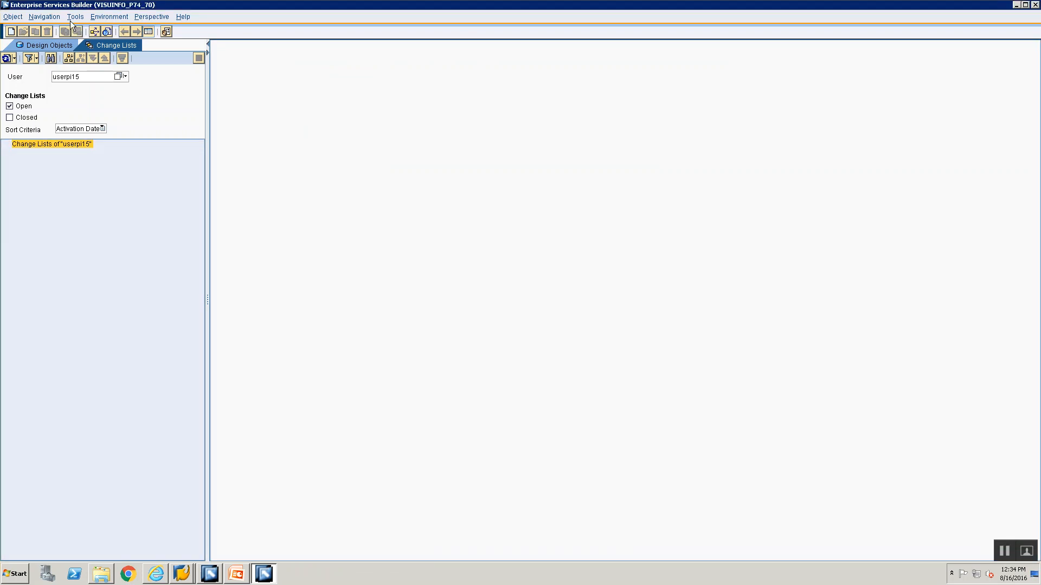
click(39, 47)
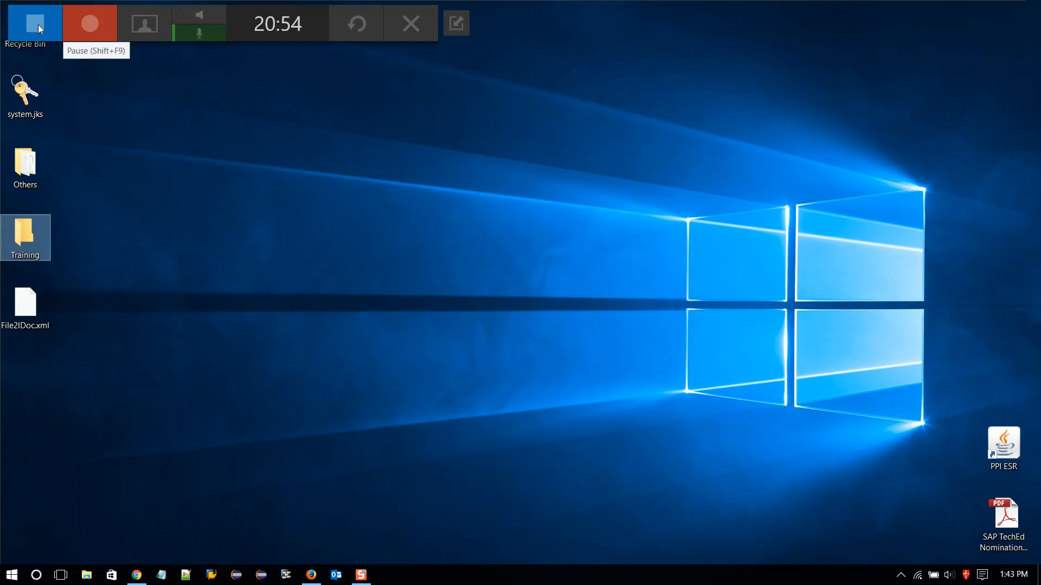
click(91, 27)
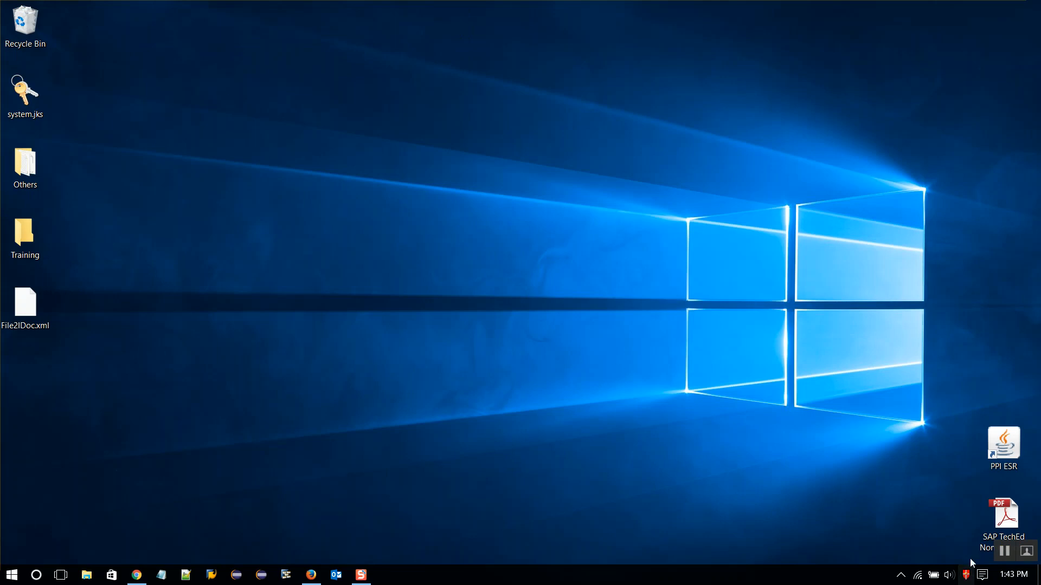
click(1004, 551)
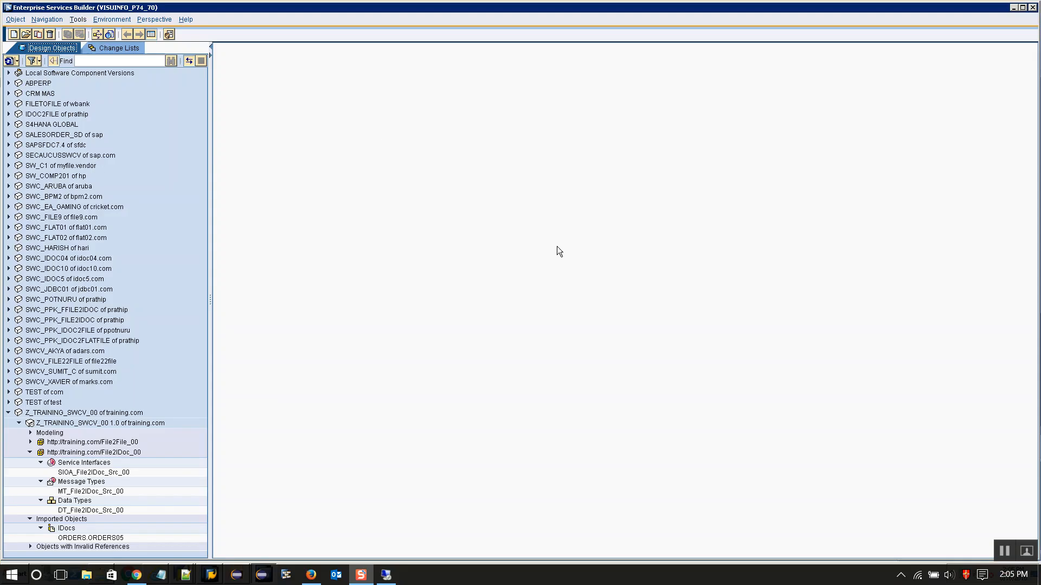
Maximize the Enterprise Services Builder window and consult the Mapping Rules slide in PowerPoint
double_click(625, 8)
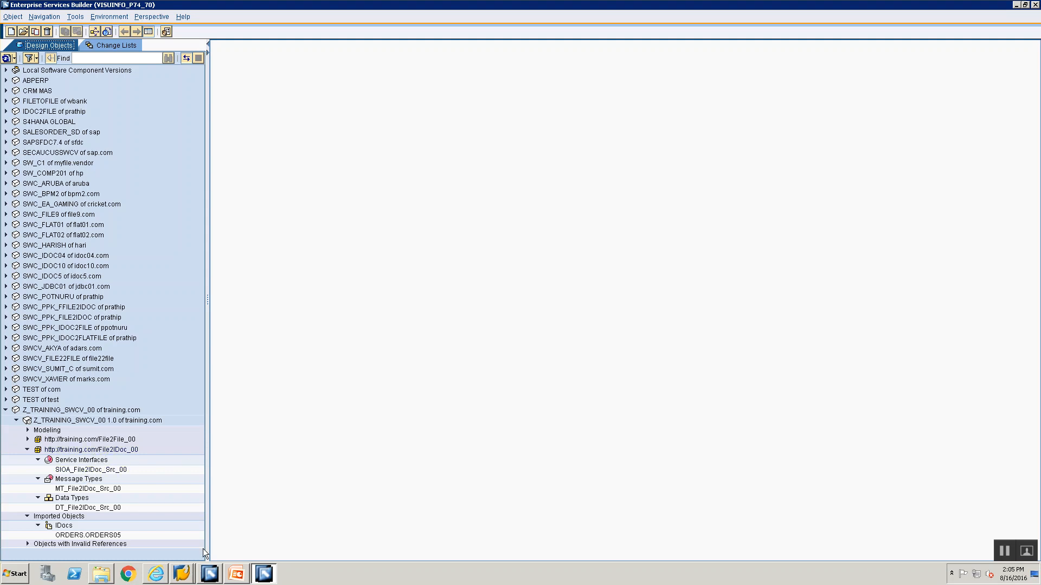
click(230, 574)
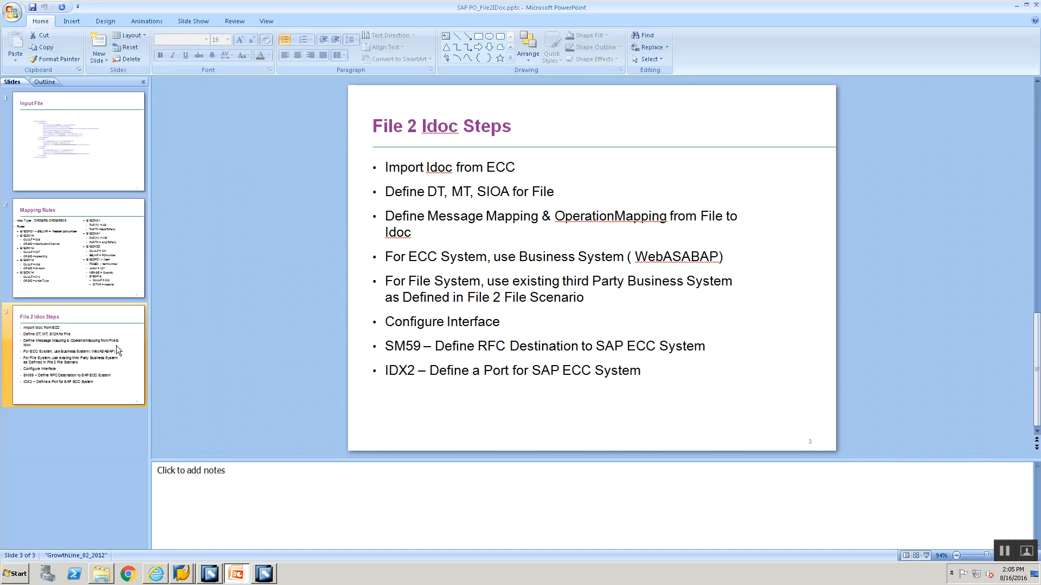
click(100, 267)
key(alt+Tab)
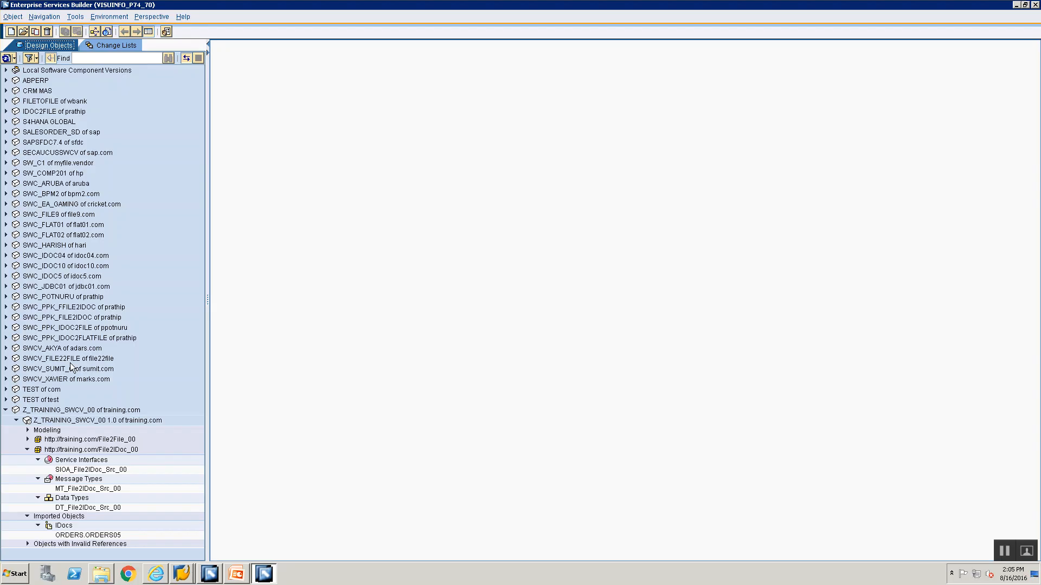
right_click(66, 452)
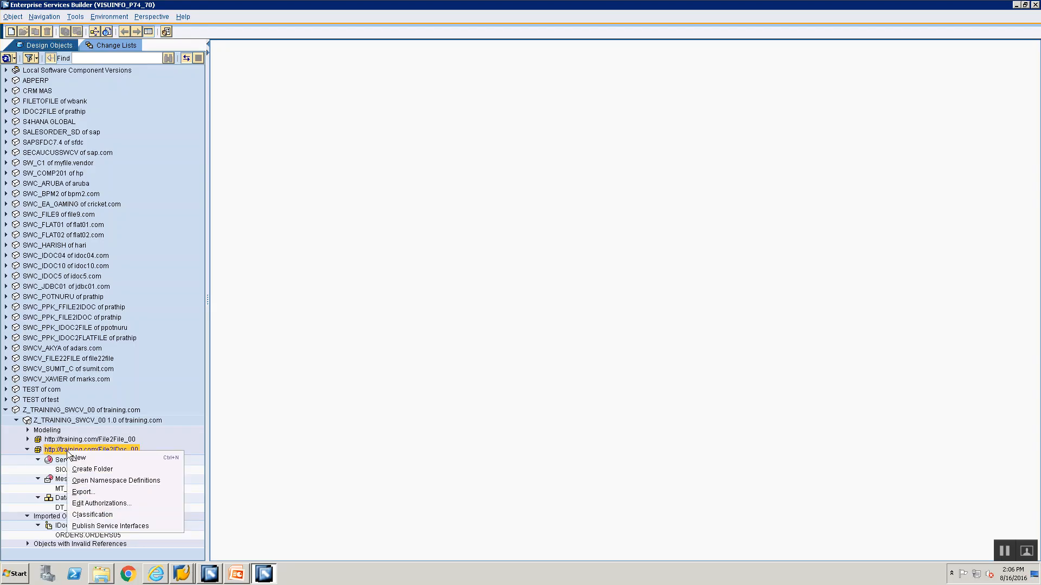
click(77, 458)
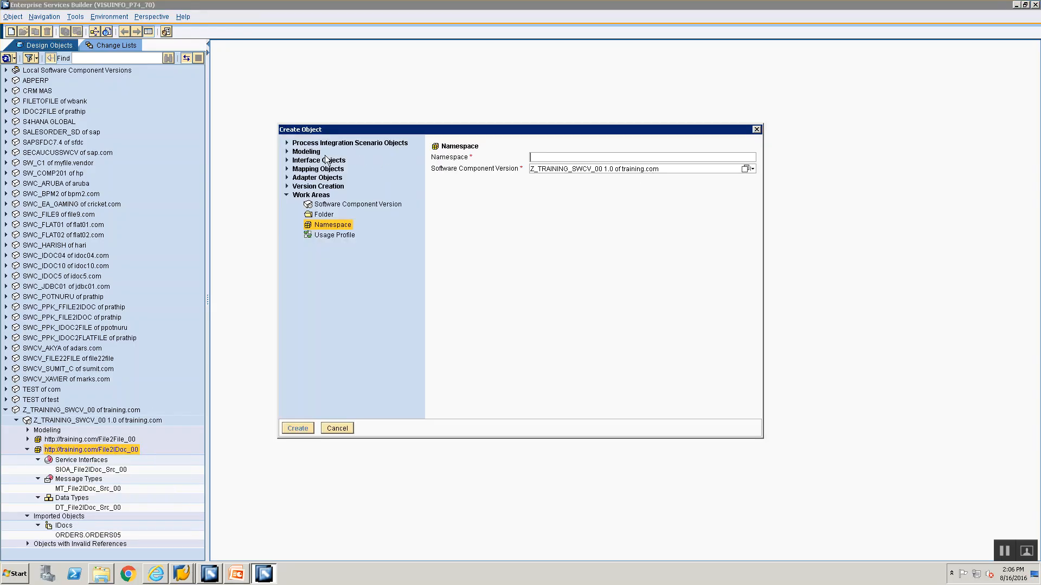
click(287, 169)
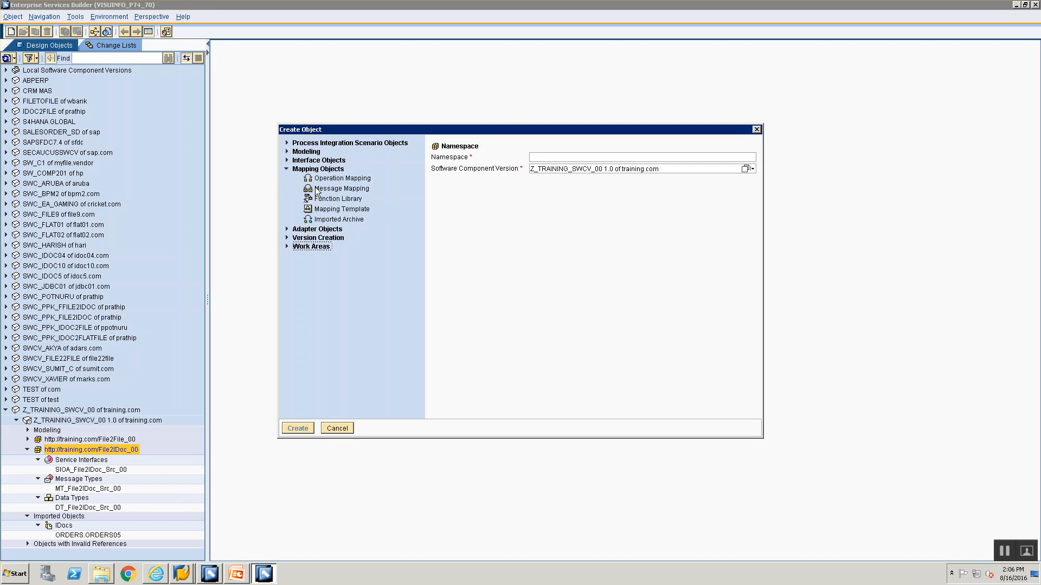
click(339, 188)
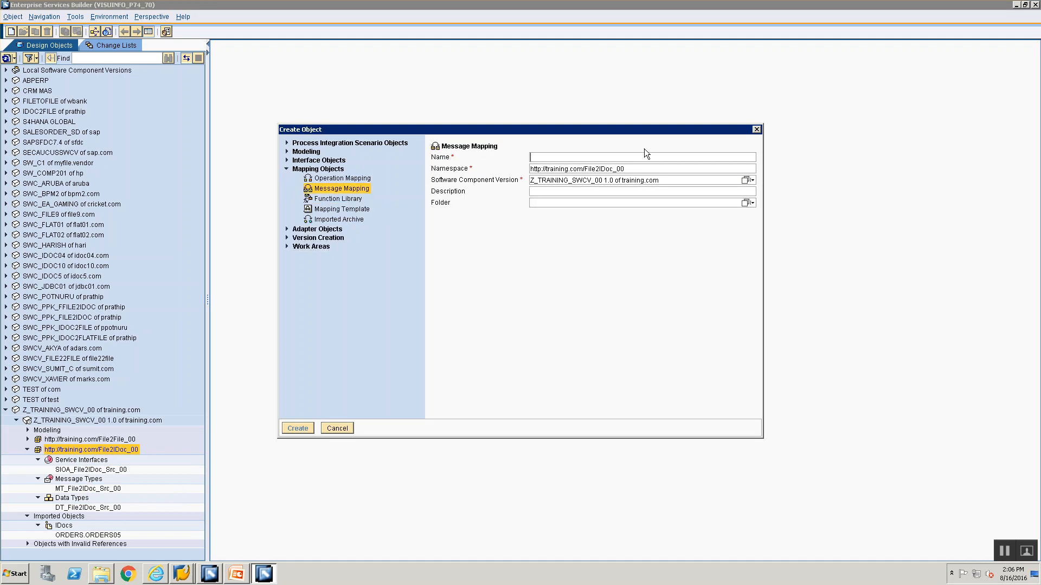
click(616, 154)
text(MM)
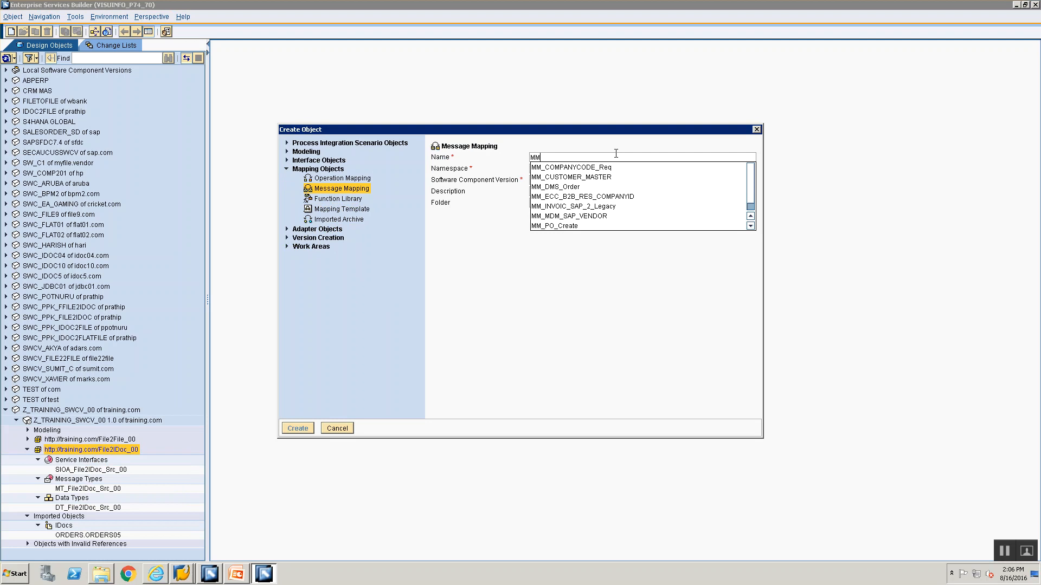
key(BackSpace)
key(BackSpace)
text(MM_File2IDoc_)
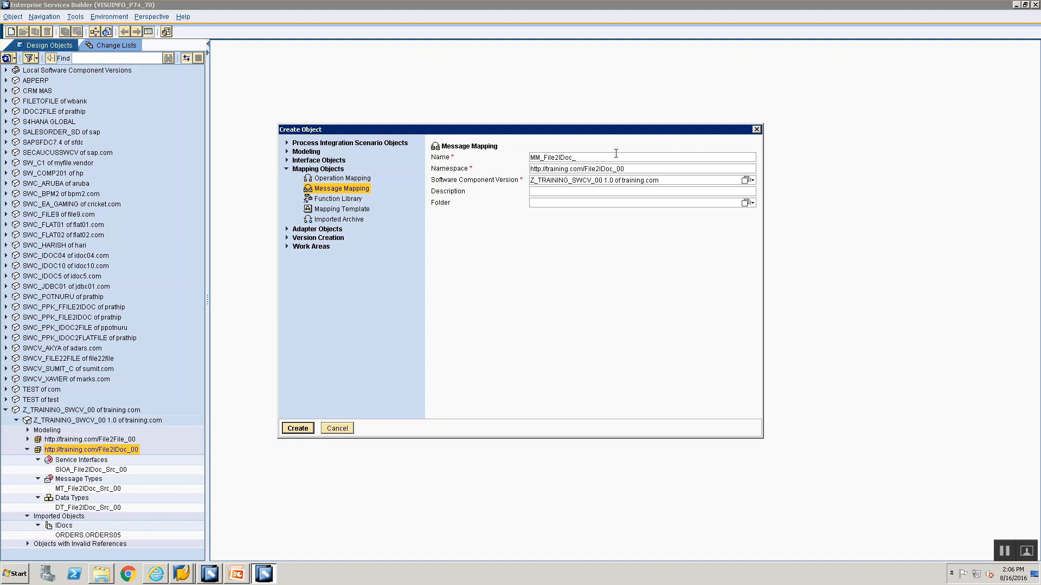
text(00)
click(293, 430)
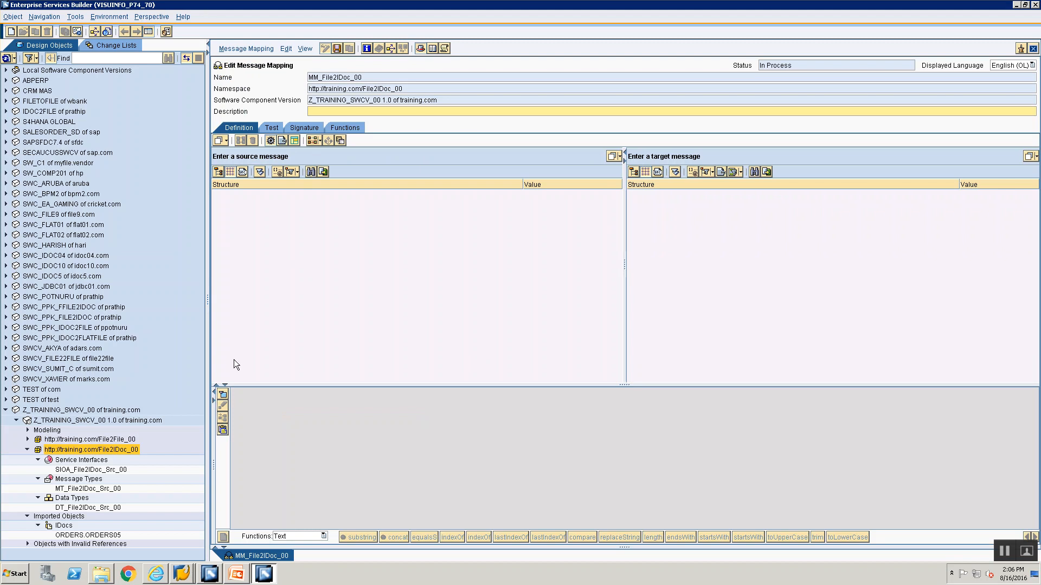
Set message type MT_File2IDoc_Src_00 as the source message of the mapping
drag(86, 489, 88, 494)
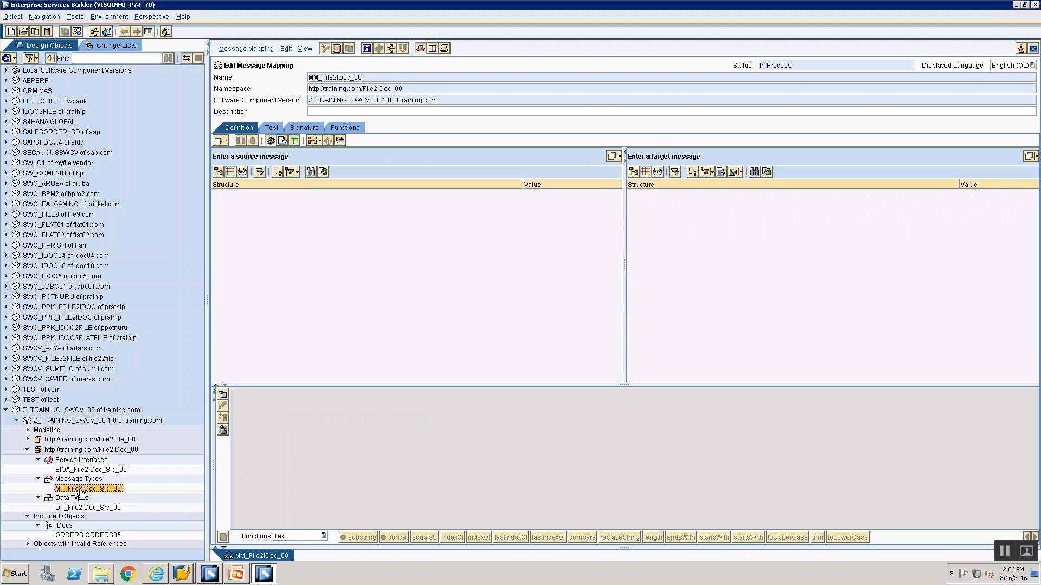
drag(344, 196, 364, 153)
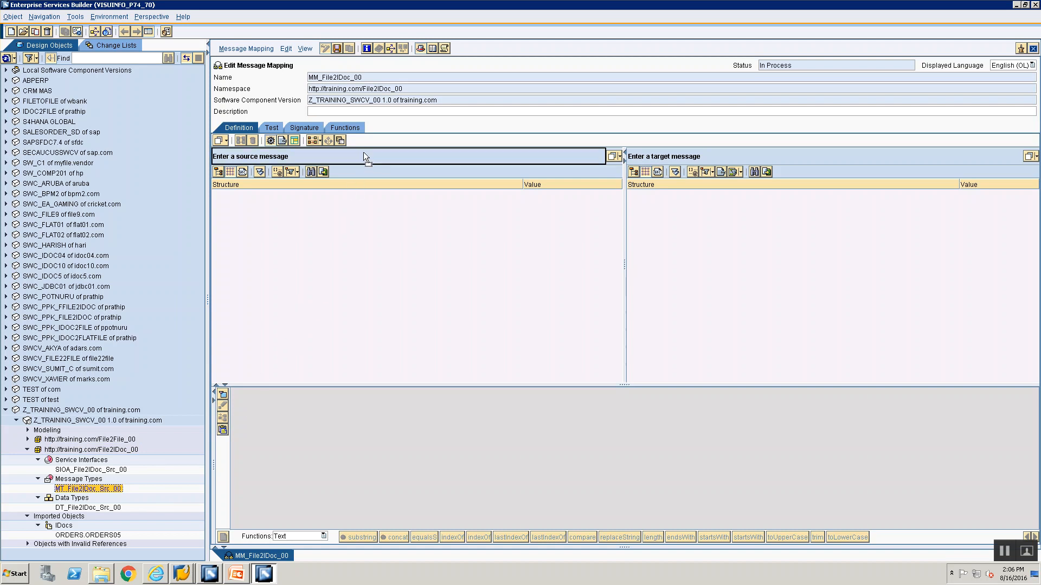
drag(363, 153, 363, 153)
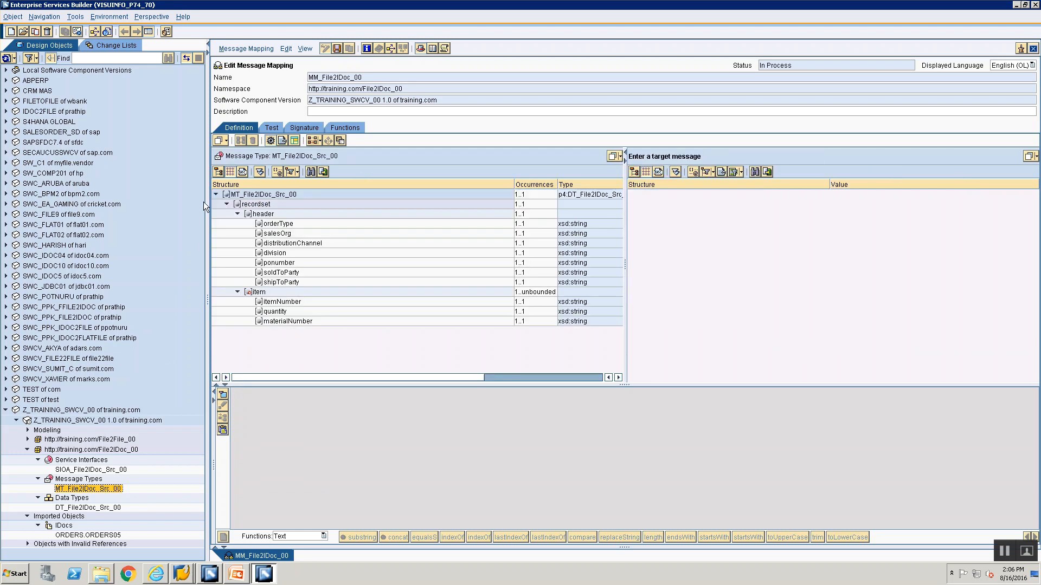
Set the imported IDoc ORDERS.ORDERS05 as the target message of the mapping and select its BEGIN node
click(59, 537)
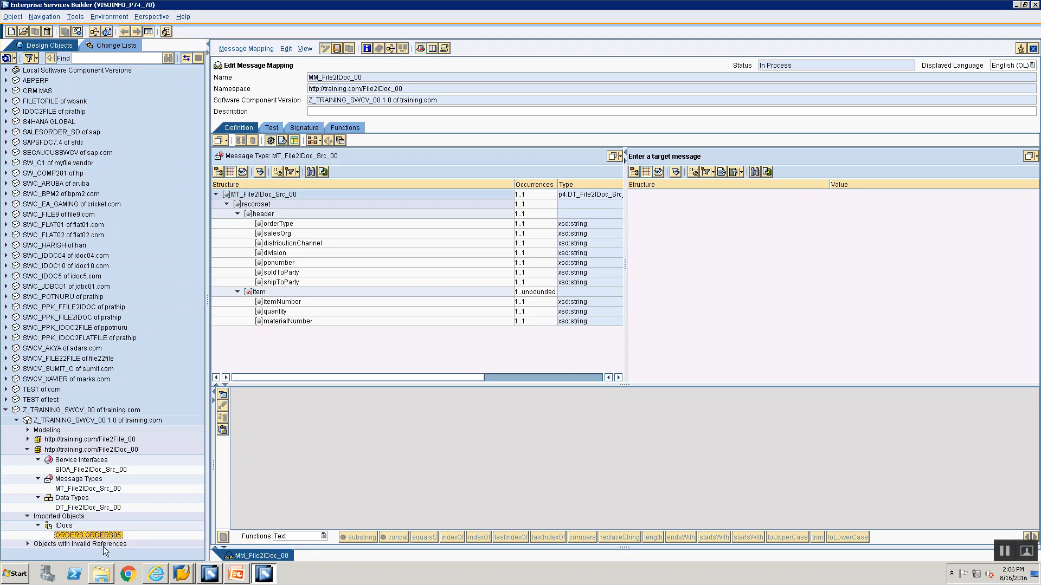
mouse_move(103, 535)
mouse_down()
mouse_move(159, 535)
mouse_move(686, 345)
mouse_move(744, 134)
mouse_move(754, 157)
mouse_move(114, 557)
mouse_move(87, 533)
mouse_up()
click(87, 533)
click(80, 537)
drag(62, 540, 797, 209)
drag(819, 169, 824, 157)
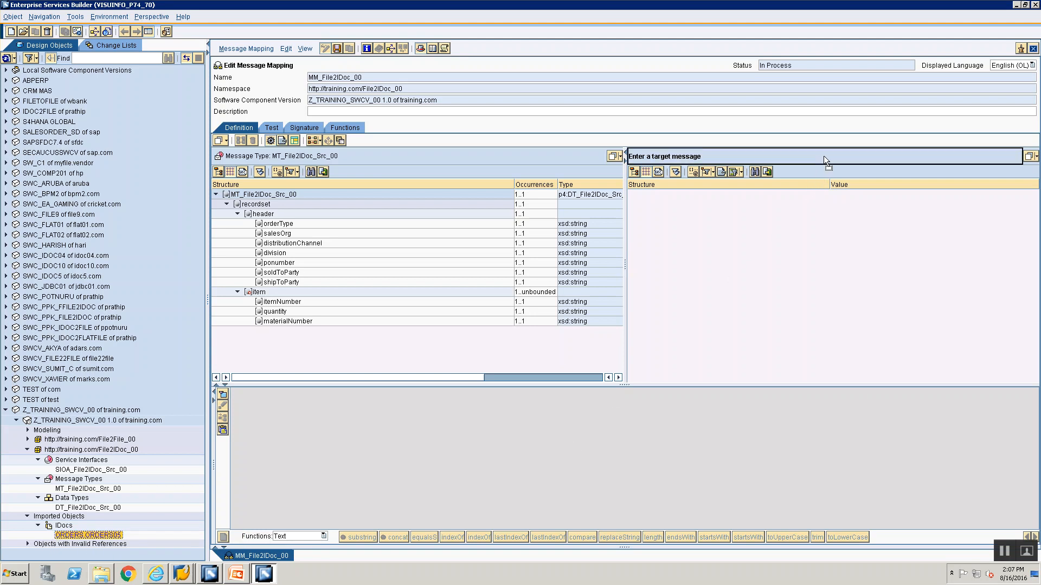
drag(824, 155, 824, 155)
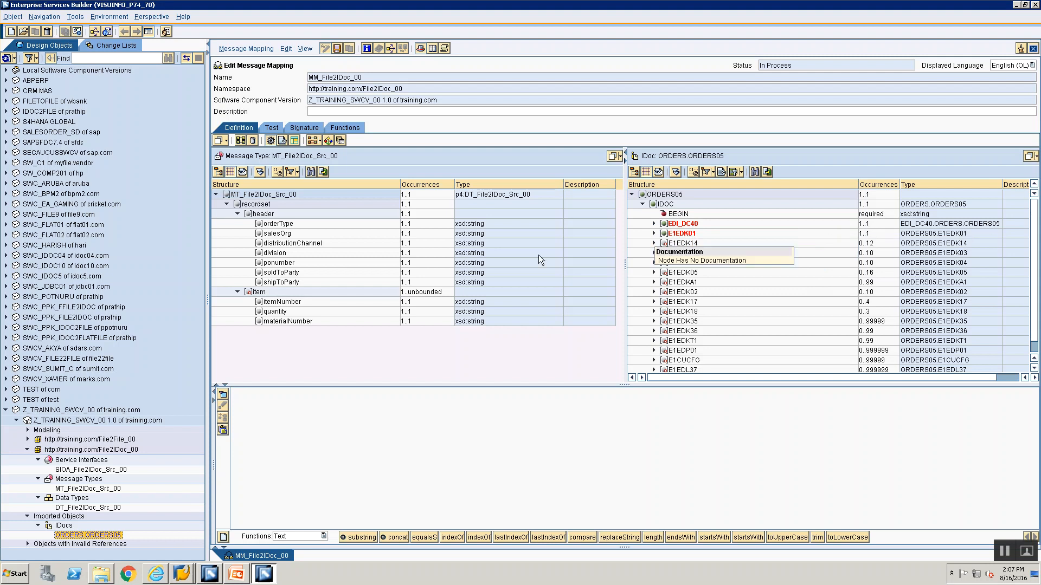
click(681, 215)
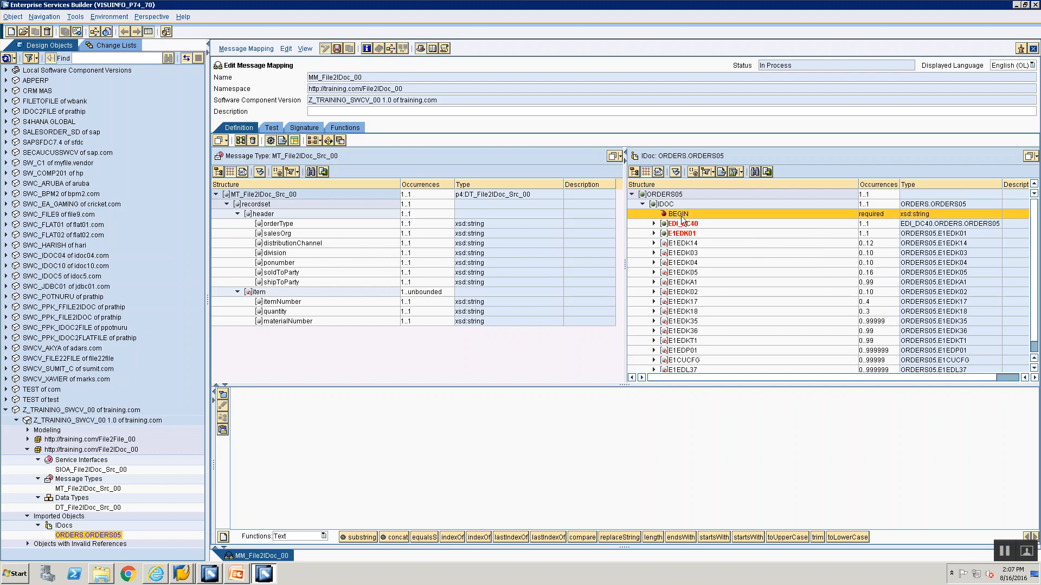
Add the BEGIN attribute to the mapping area, connect a Constant function to it, and arrange the objects
click(312, 536)
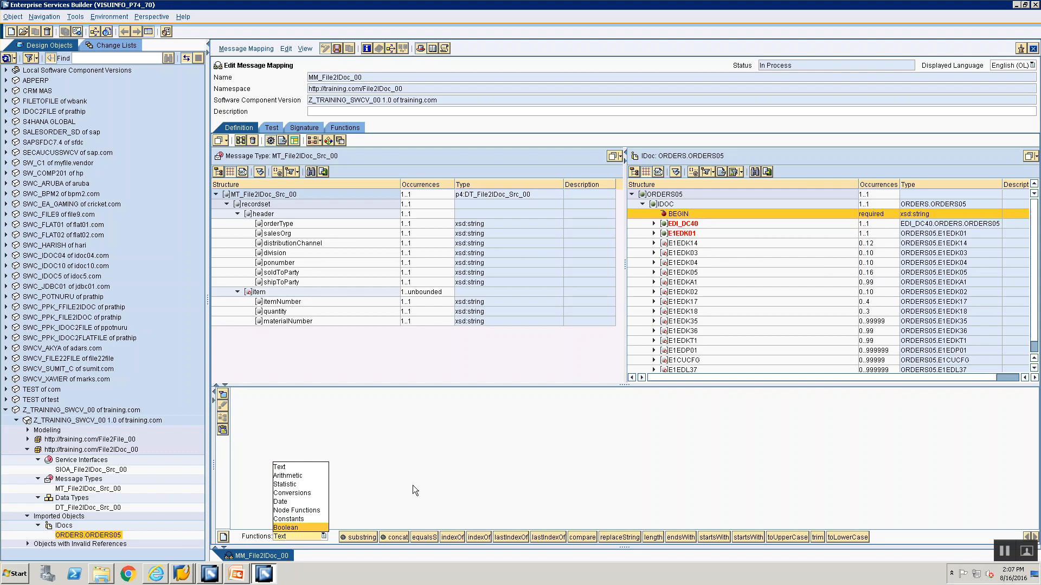
drag(681, 213, 360, 412)
drag(281, 409, 415, 412)
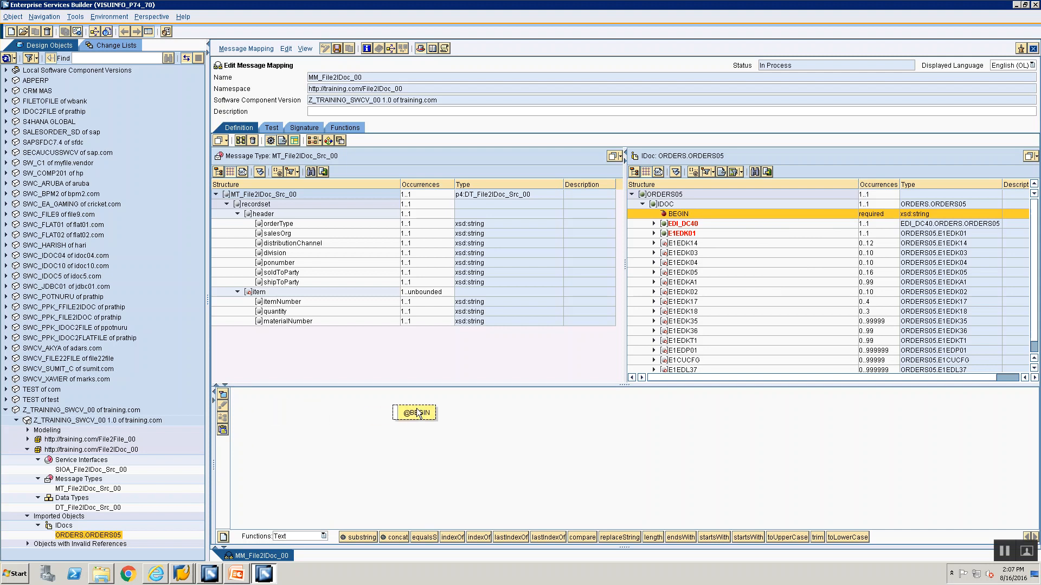
click(313, 538)
click(310, 515)
drag(354, 538, 396, 411)
click(226, 415)
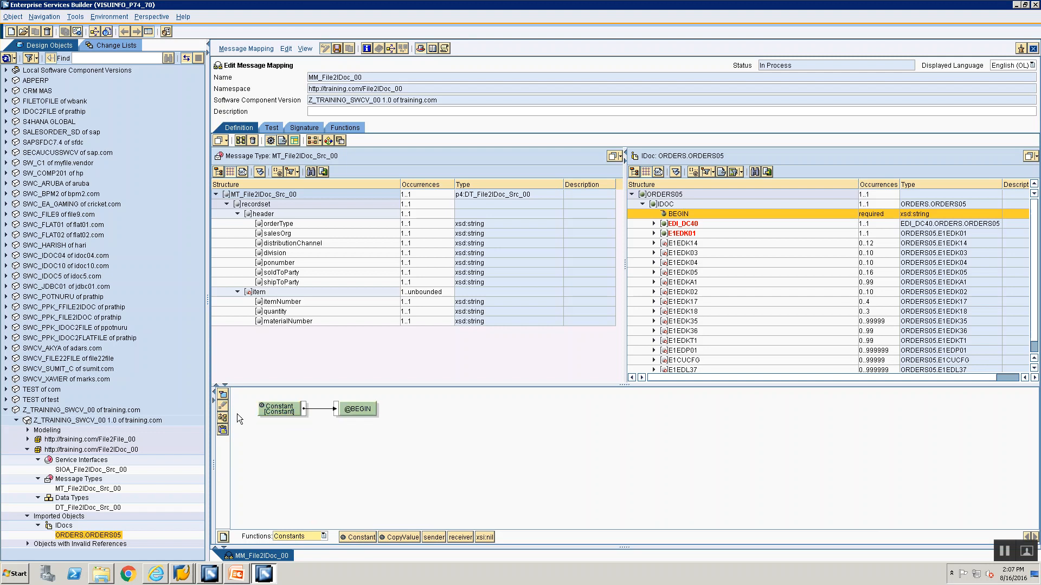
Set the value of the constant mapped to BEGIN to 1
click(284, 411)
click(282, 412)
text(1)
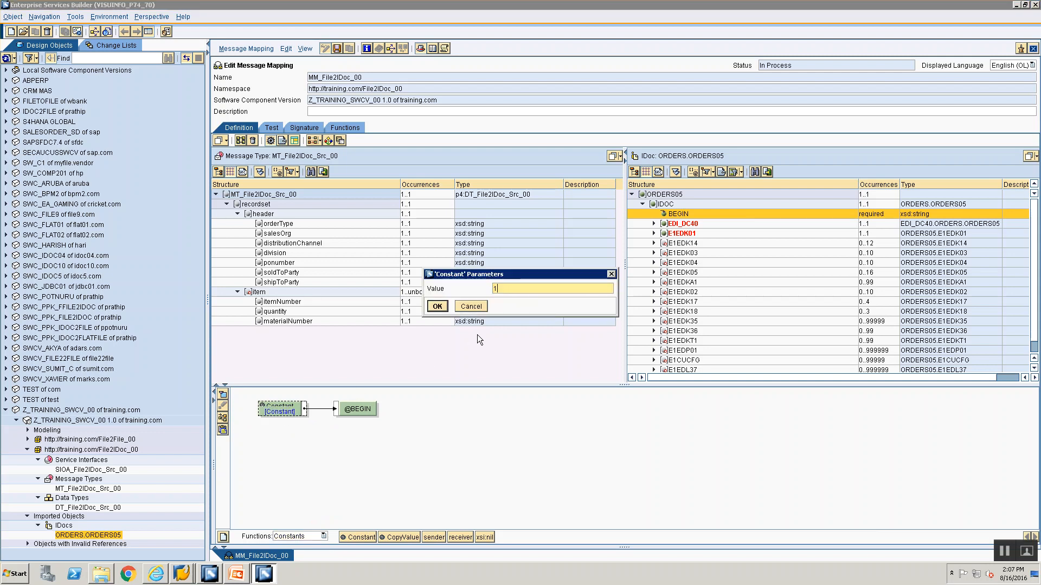
click(437, 307)
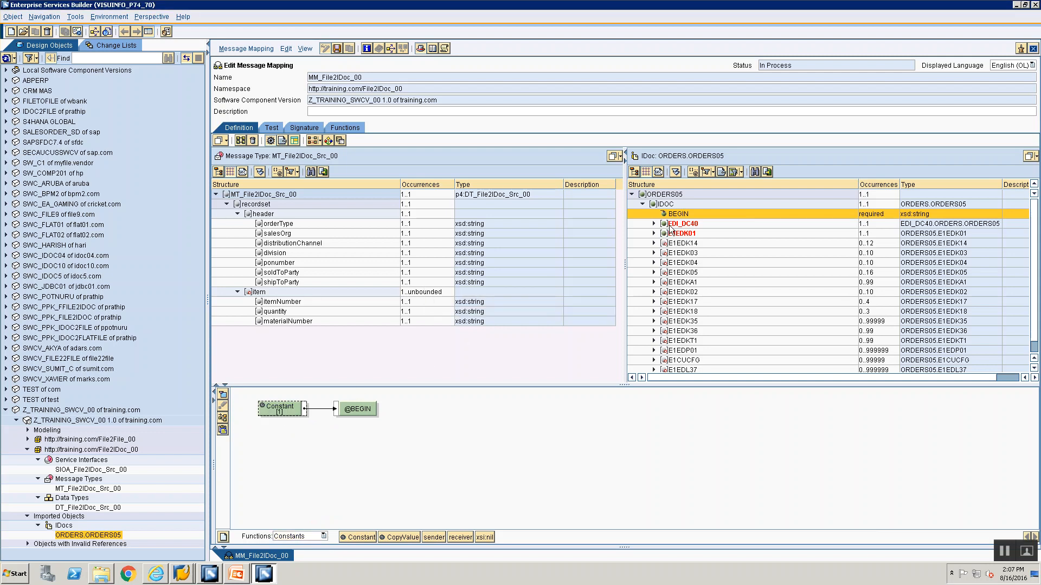
Disable the EDI_DC40 control record field in the target IDoc structure
click(669, 224)
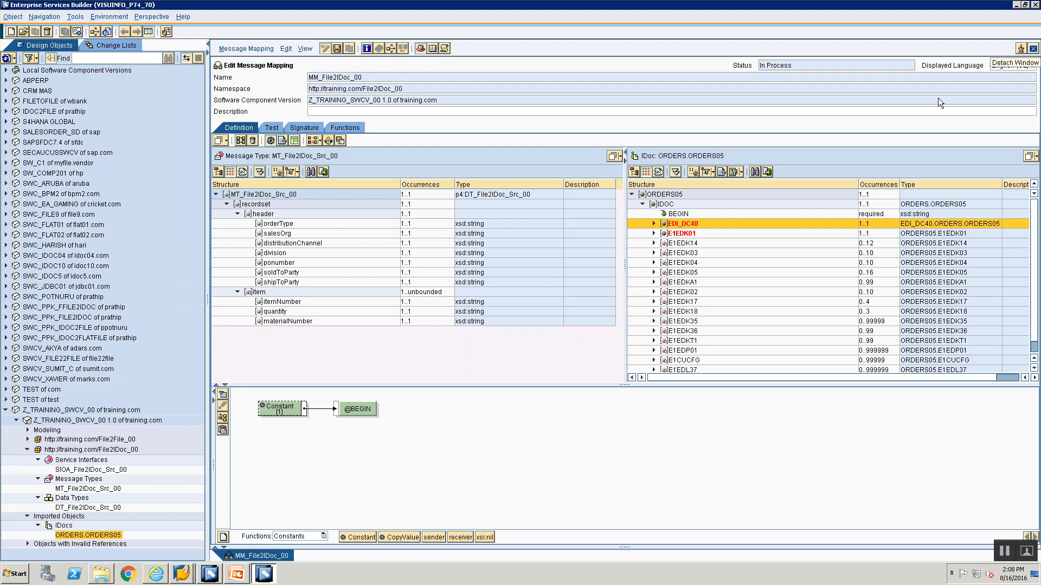
right_click(696, 220)
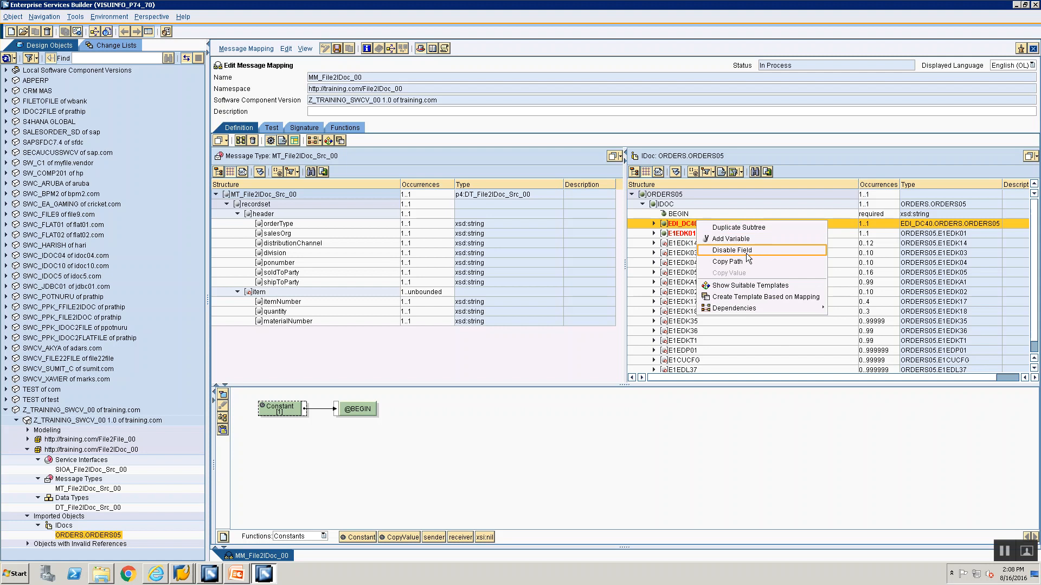
click(695, 221)
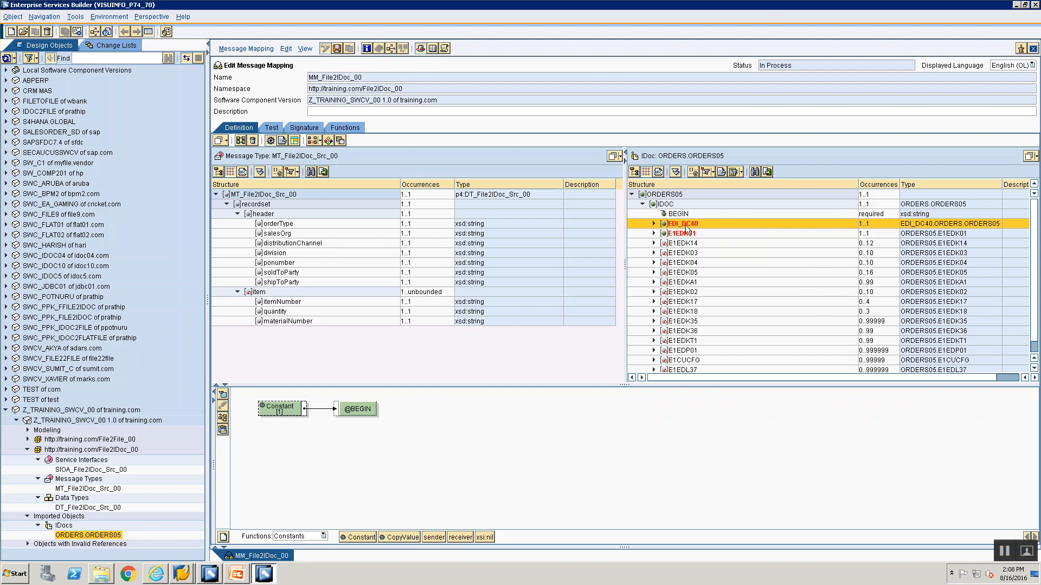
right_click(685, 226)
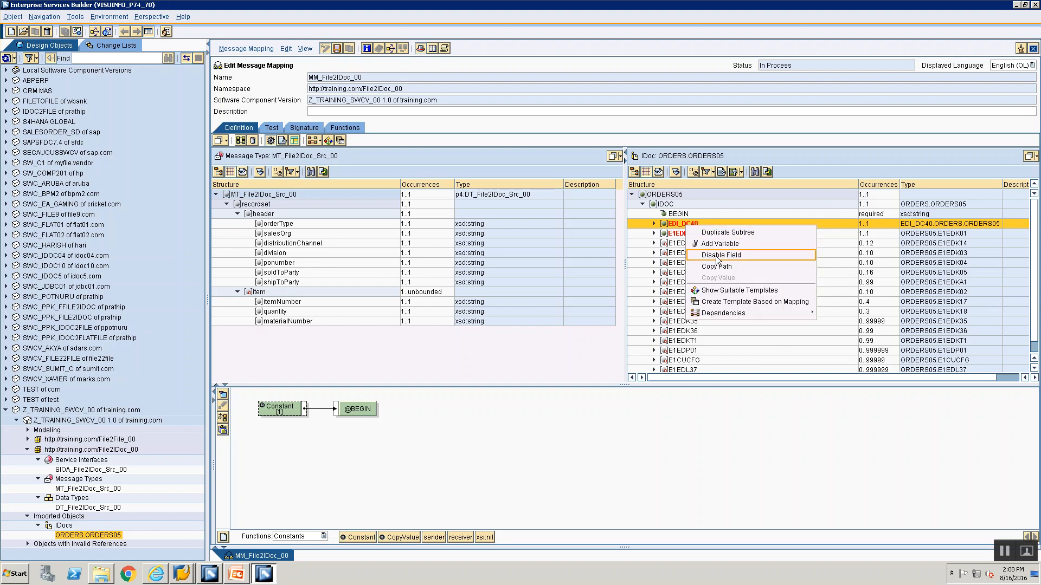
click(716, 257)
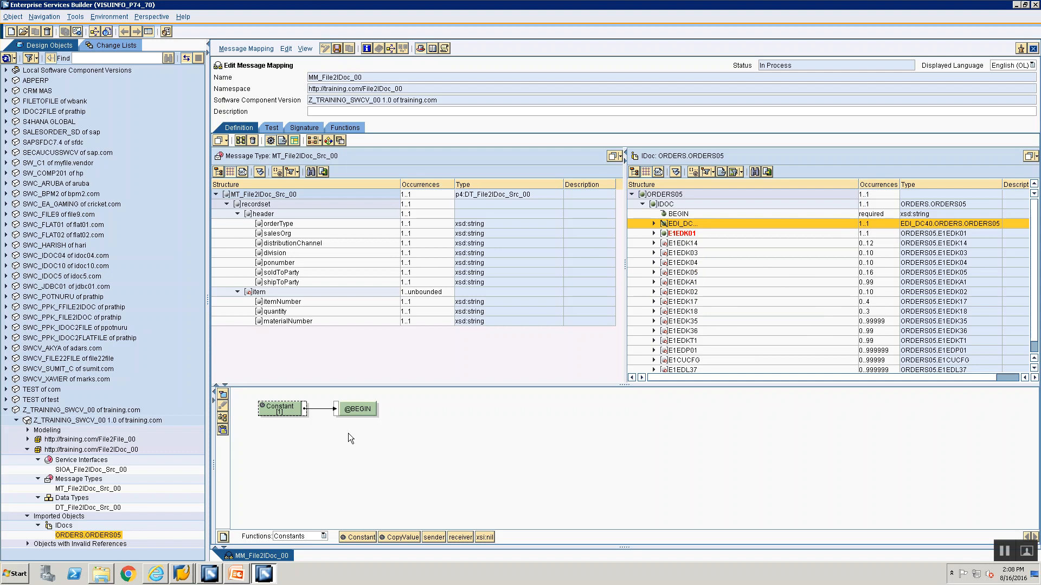
Expand the E1EDK01 segment, consult its rule on the Mapping Rules slide in PowerPoint, and return to Enterprise Services Builder
click(653, 233)
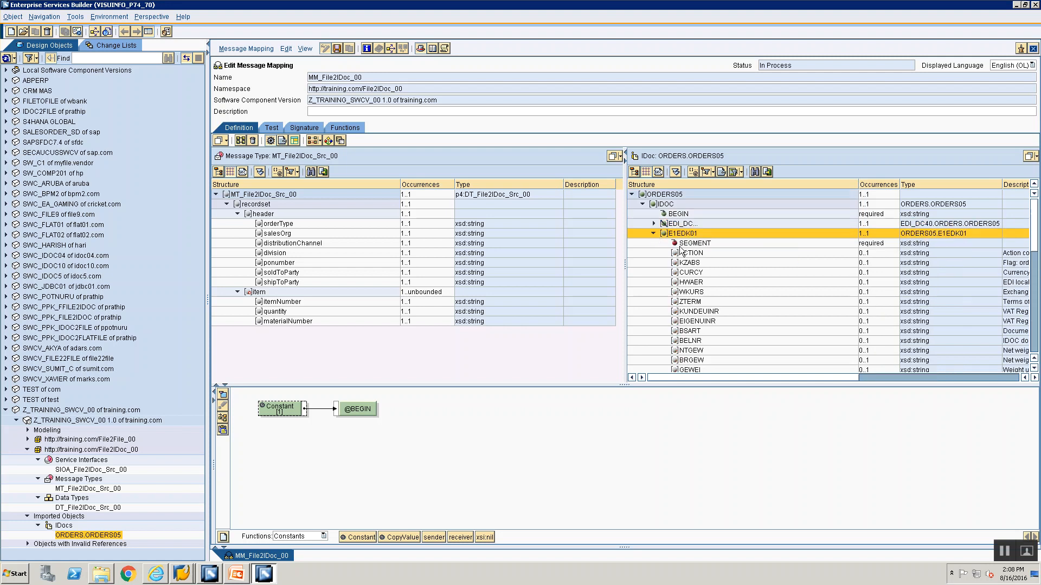
key(alt+Tab)
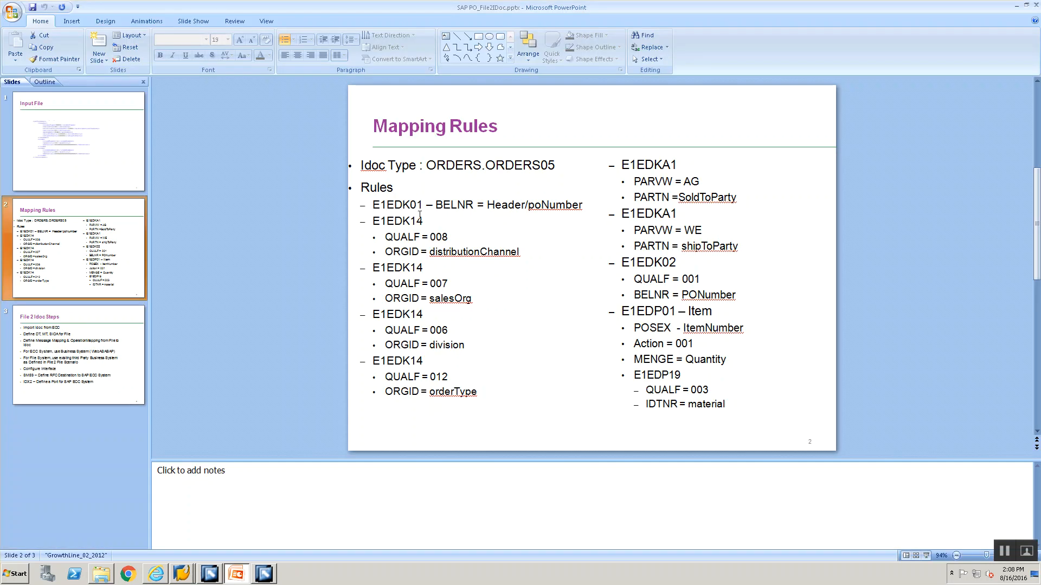
key(alt+Tab)
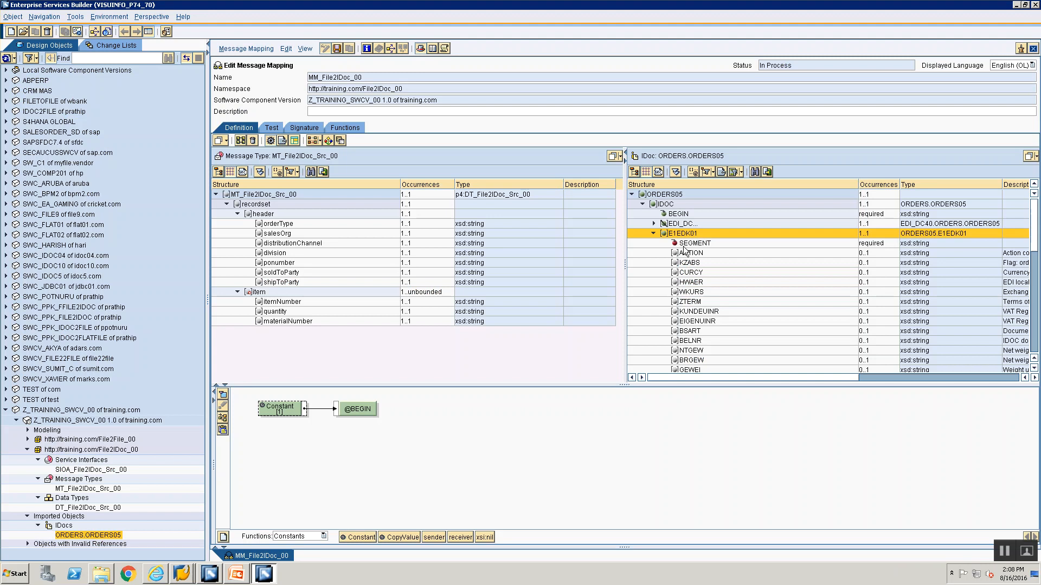
Map a Constant function with value 1 to the SEGMENT attribute of E1EDK01 and arrange the mapping objects
click(684, 245)
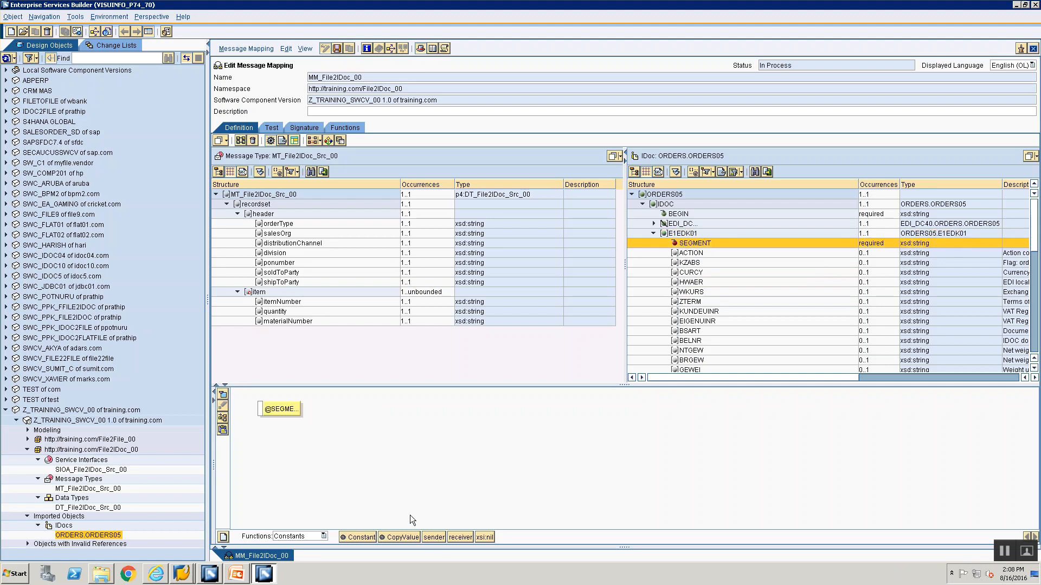
drag(357, 538, 258, 411)
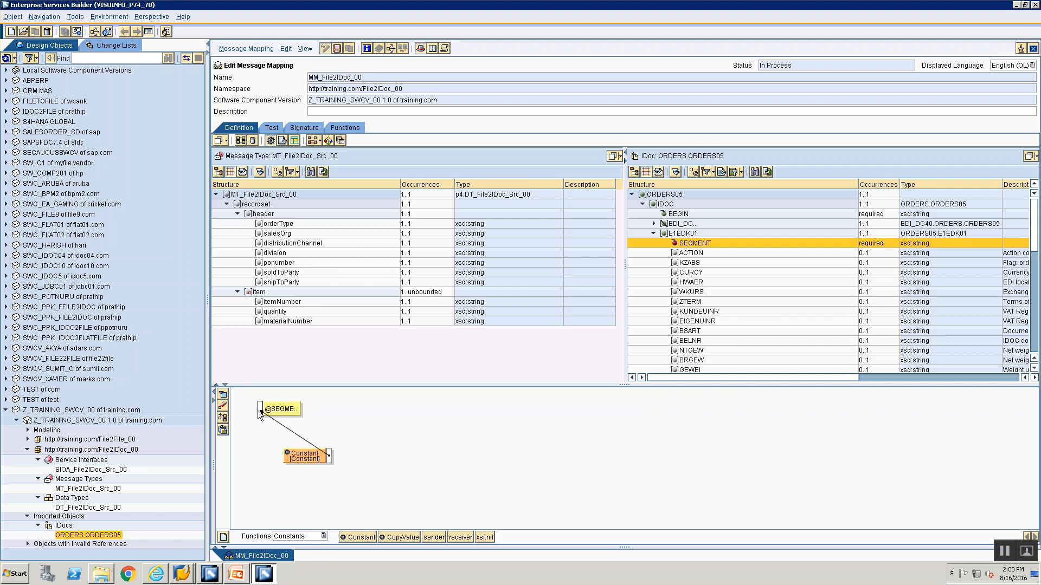
drag(330, 453, 359, 449)
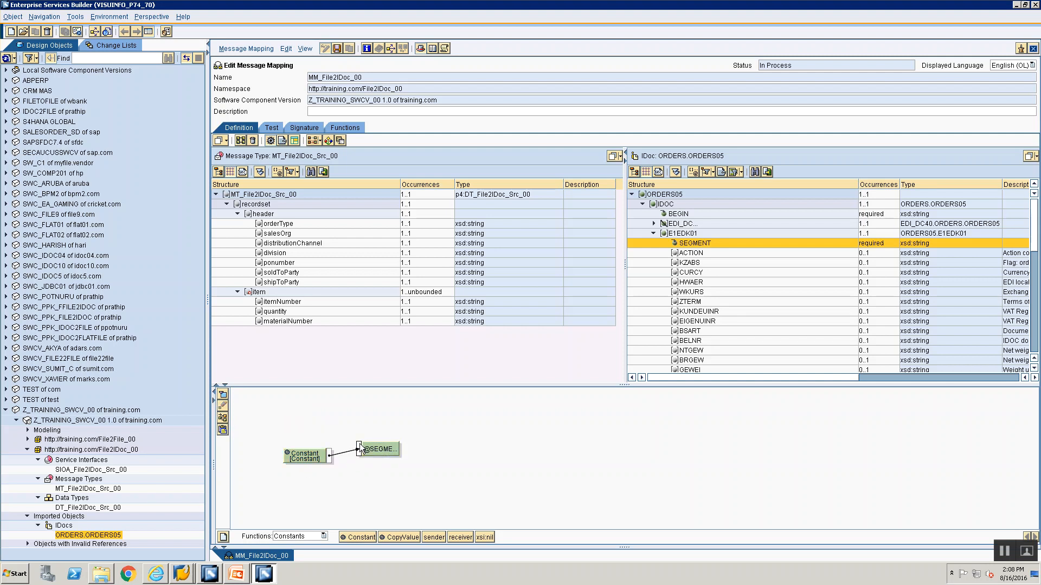
click(223, 418)
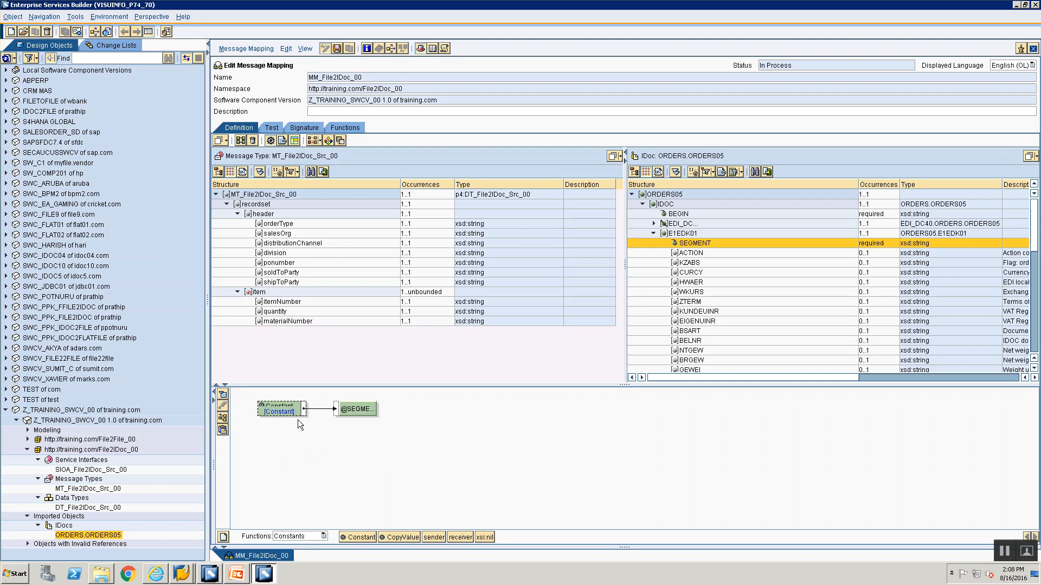
double_click(294, 413)
text(1)
click(437, 306)
Select the BELNR field under E1EDK01 and switch to PowerPoint to check its mapping rule
click(684, 342)
key(alt+Tab)
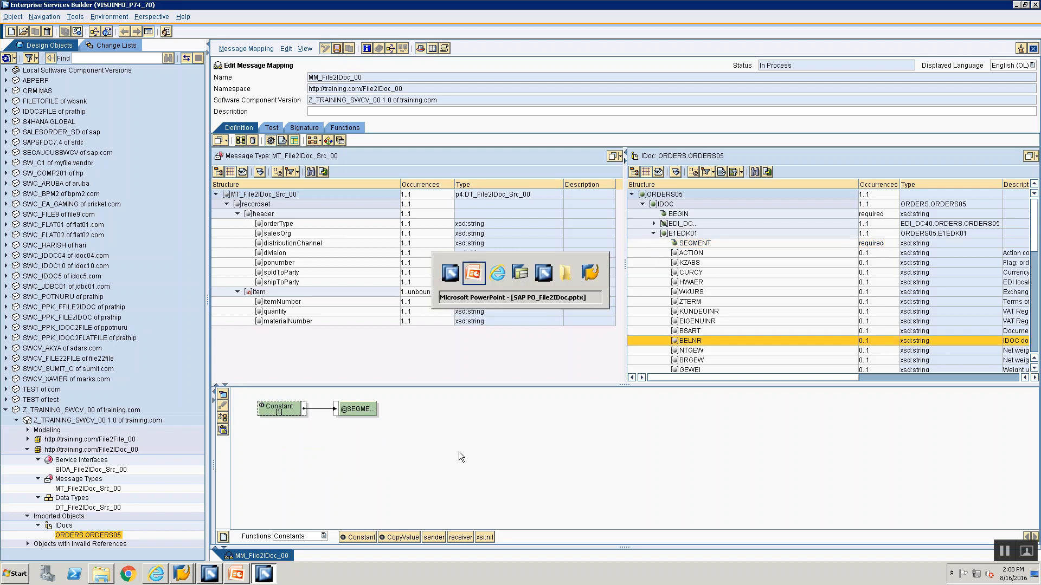
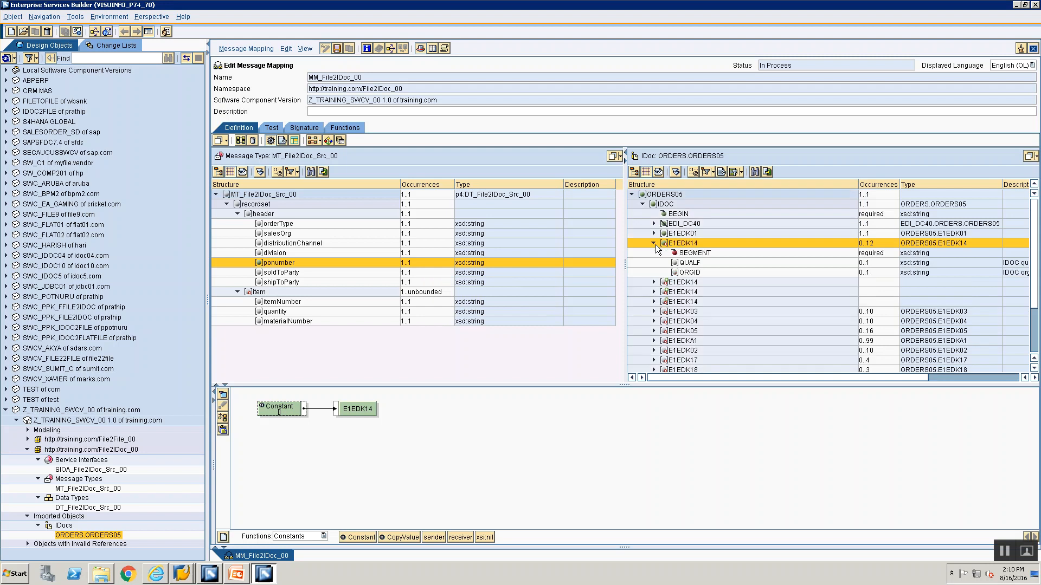
Map a Constant function with value 1 to the SEGMENT attribute of the first E1EDK14 segment
click(679, 253)
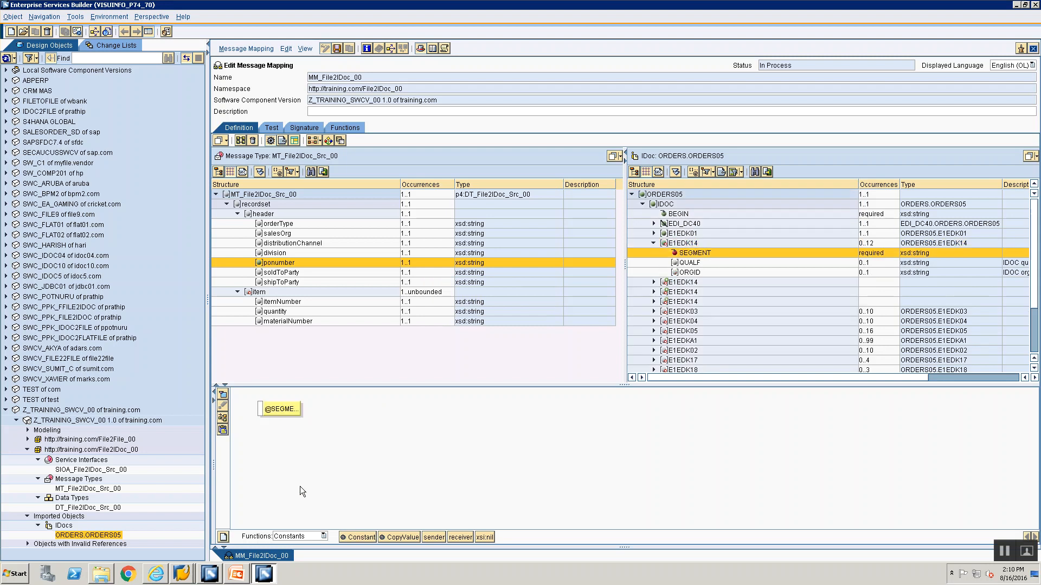
drag(358, 538, 261, 411)
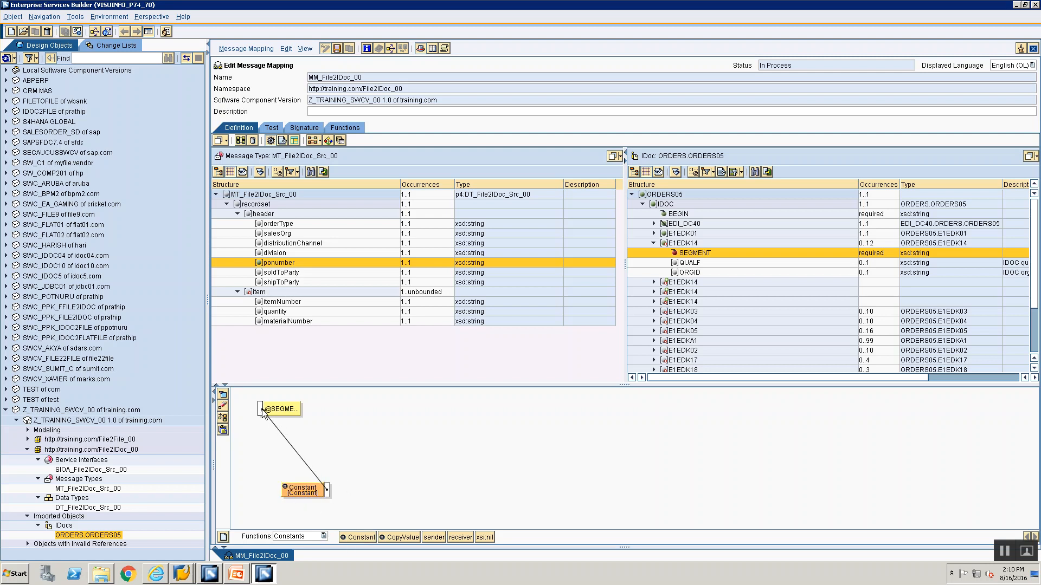
click(223, 418)
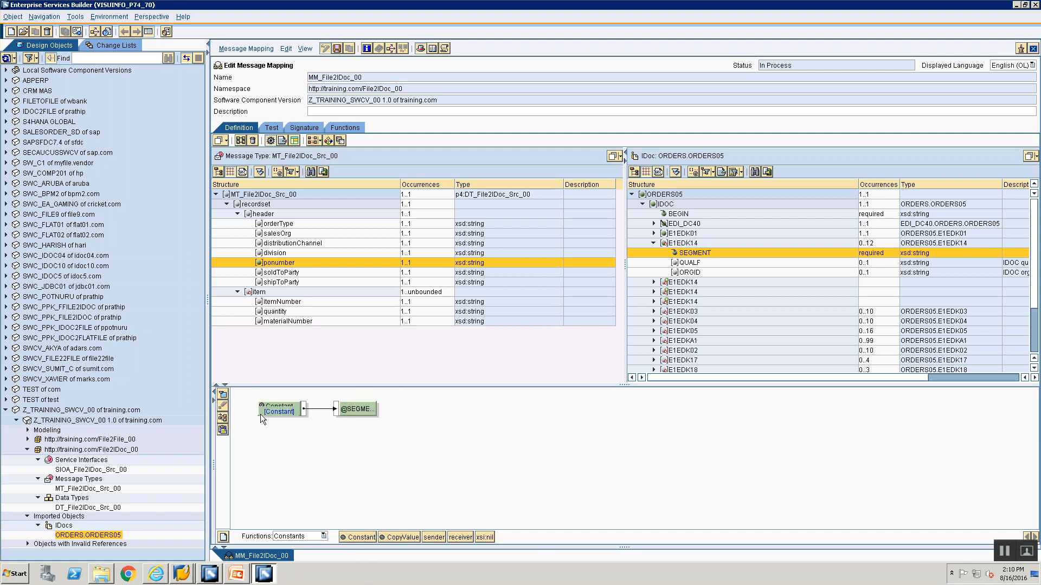
double_click(265, 410)
text(1)
click(437, 307)
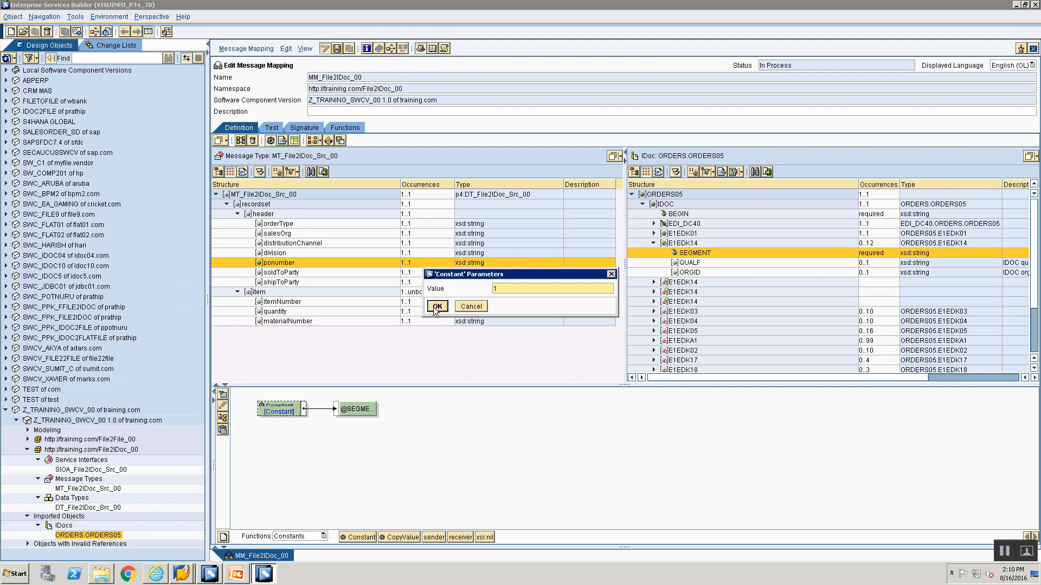
Consult the Mapping Rules slide in PowerPoint and map a Constant with value 008 to QUALF of the first E1EDK14 segment
key(alt+Tab)
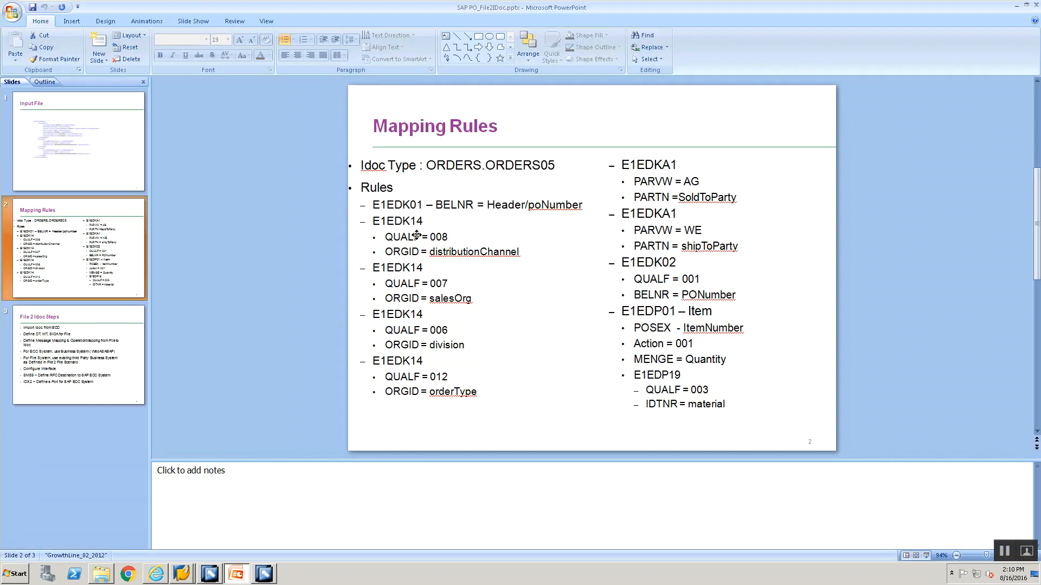
key(alt+Tab)
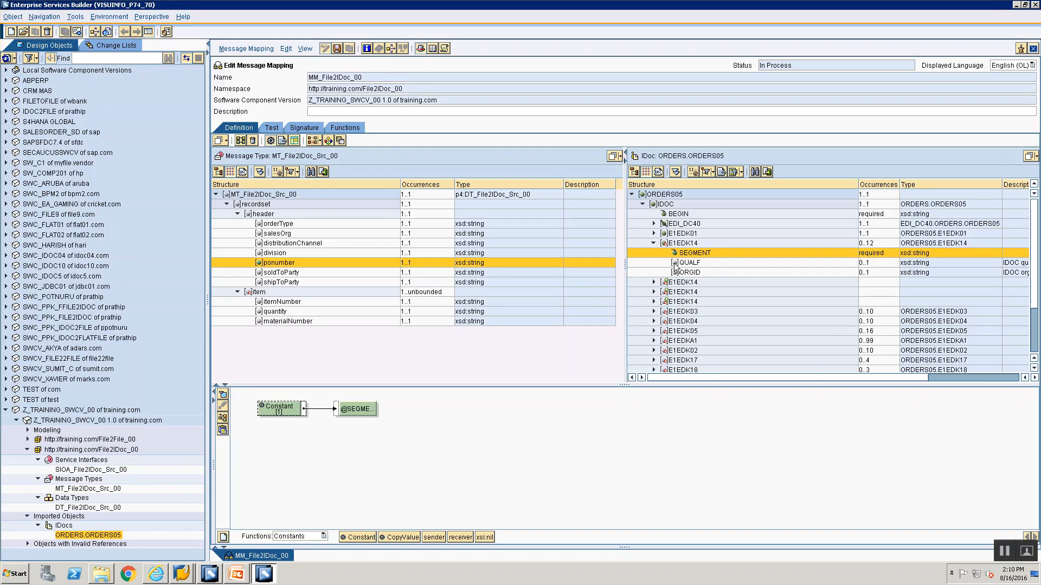
click(679, 263)
drag(344, 537, 262, 410)
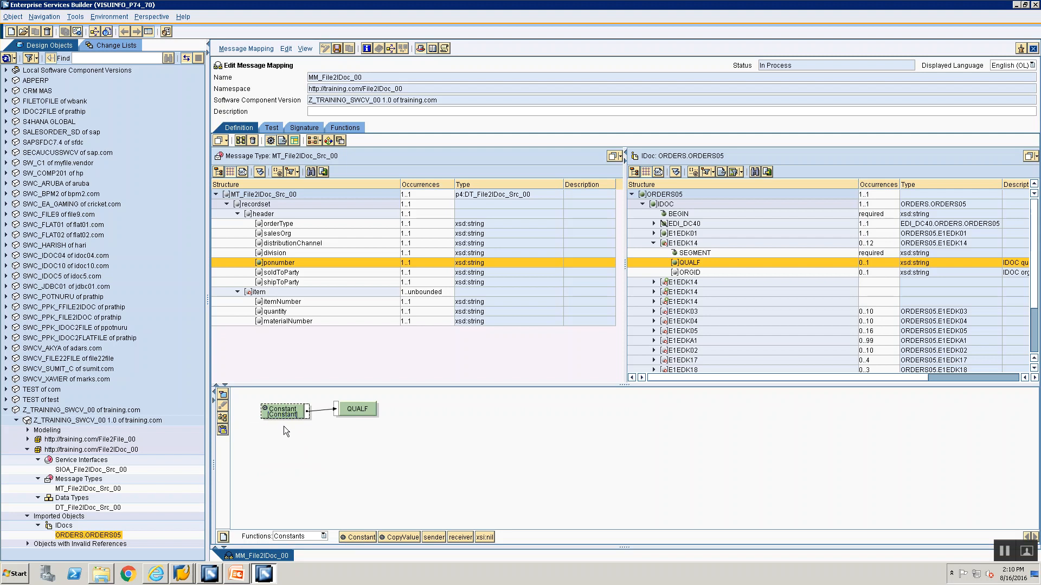
double_click(288, 415)
text(008)
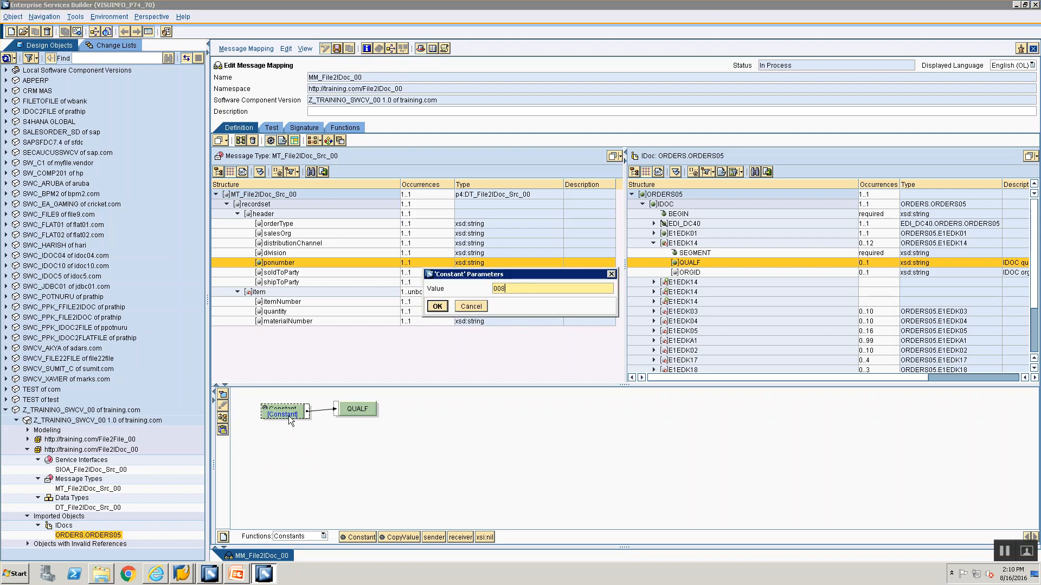
key(Return)
Check the rule in PowerPoint, map distributionChannel to ORGID of the first E1EDK14 segment, and clear unused objects from the mapping area
click(237, 574)
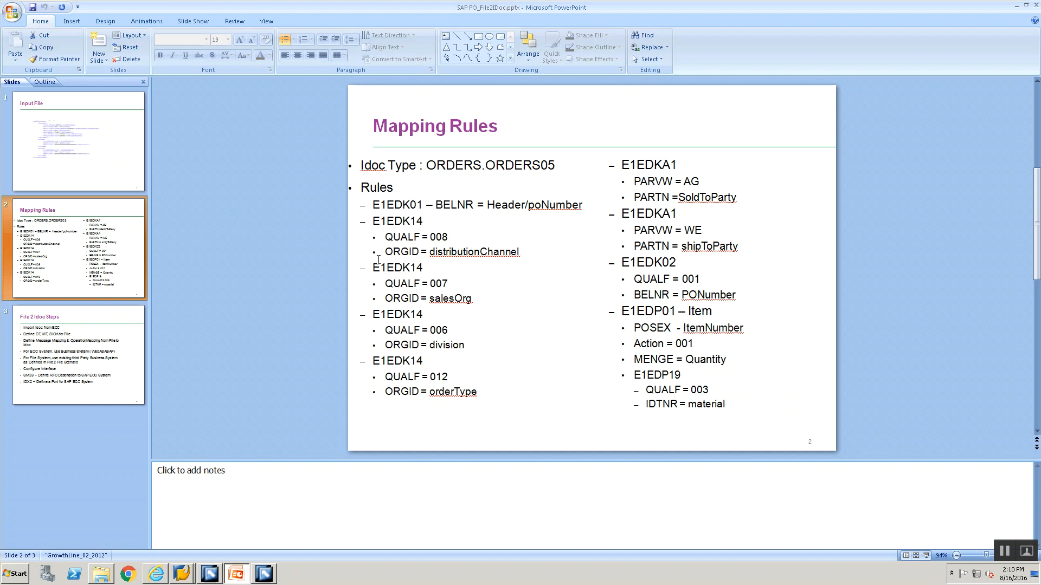
click(264, 574)
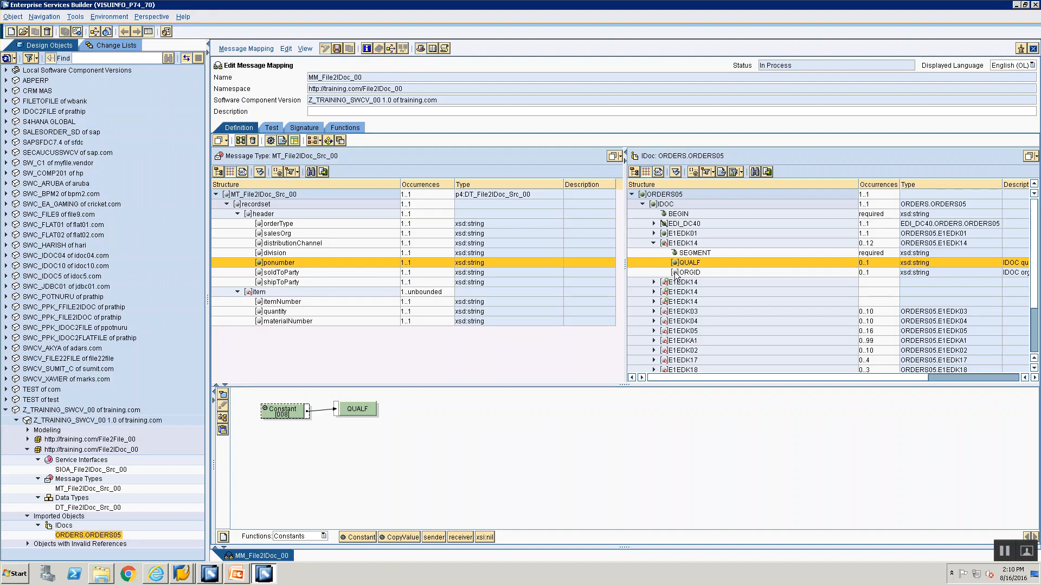
click(676, 273)
drag(279, 240, 287, 475)
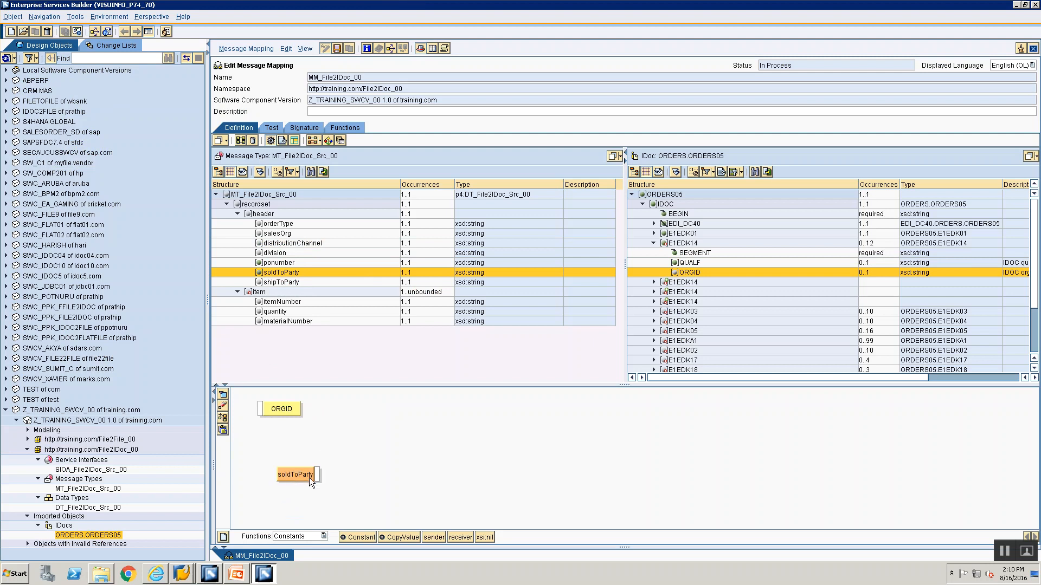
drag(281, 301, 353, 437)
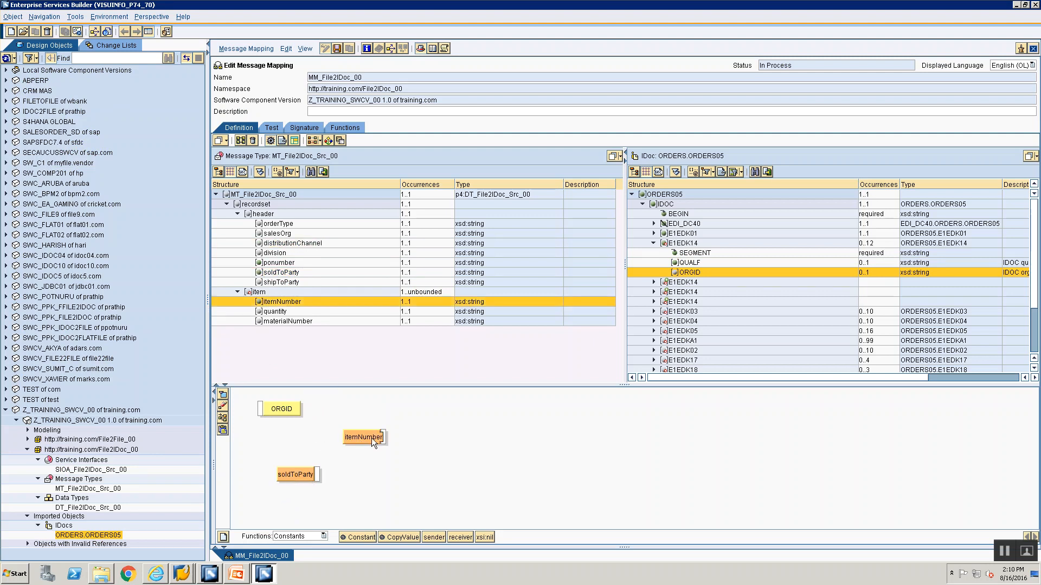
double_click(278, 243)
drag(280, 412, 302, 402)
click(272, 398)
click(224, 408)
click(223, 418)
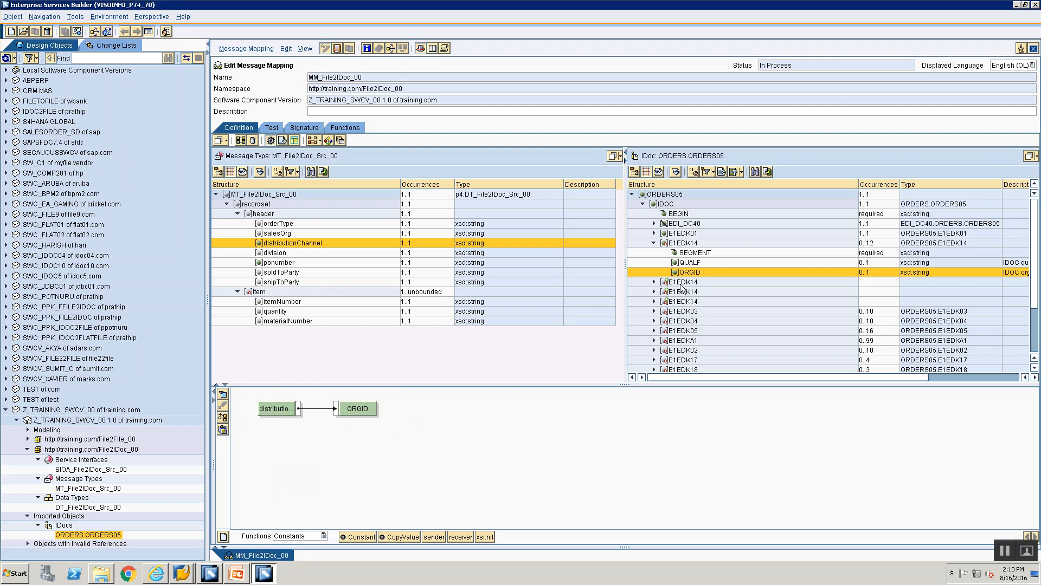
Map a Constant function with an empty value to the second E1EDK14 segment node
click(681, 283)
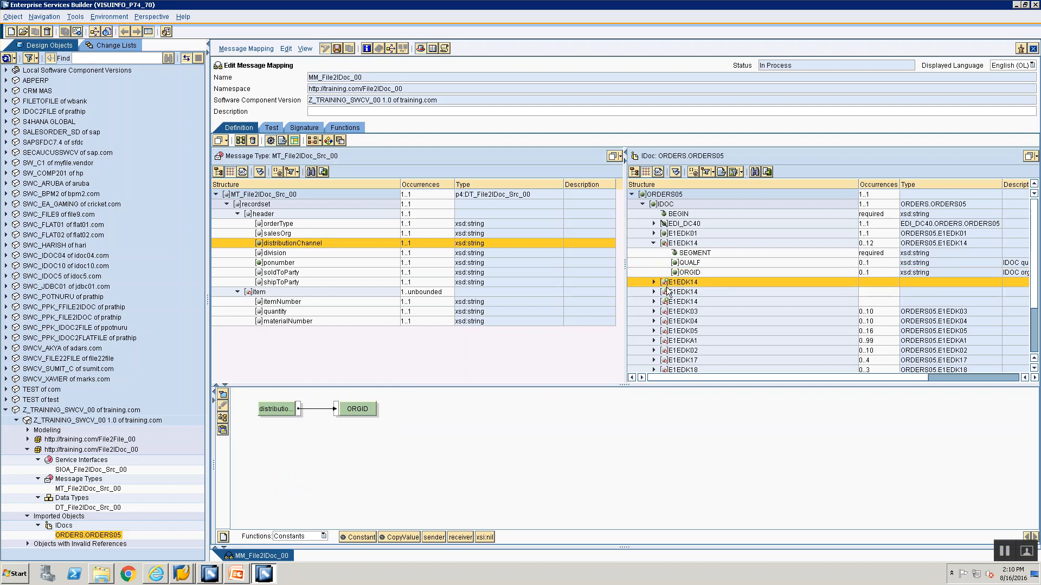
double_click(667, 287)
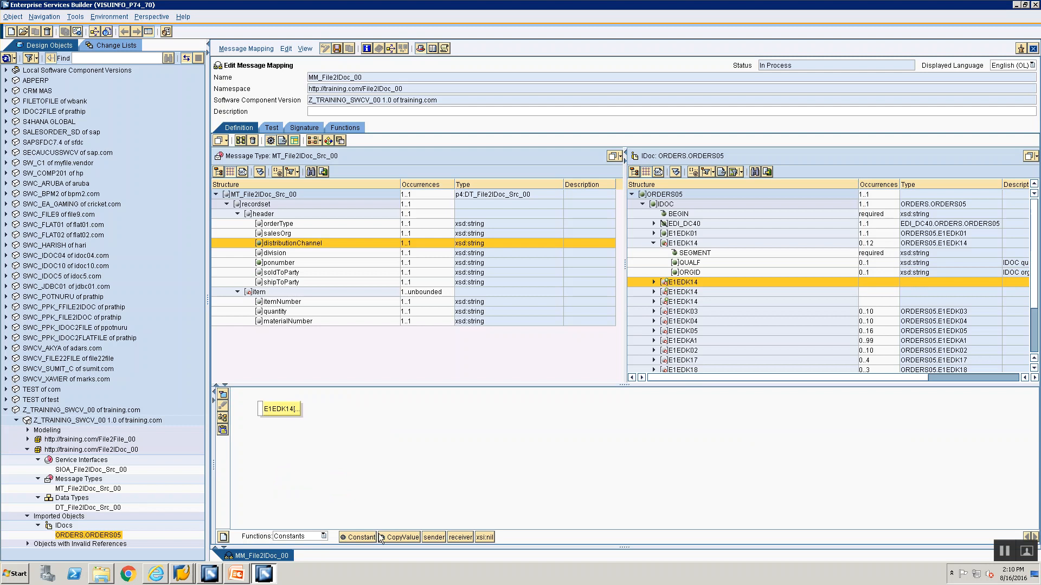
drag(366, 538, 310, 446)
drag(265, 408, 261, 409)
click(223, 418)
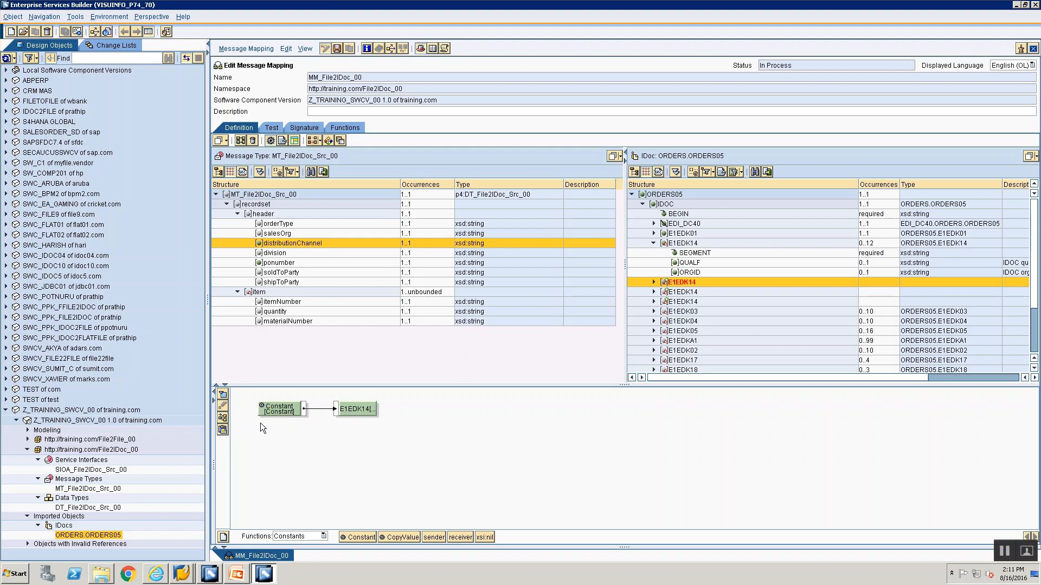
double_click(270, 415)
key(BackSpace)
click(437, 306)
Expand the second E1EDK14 segment and map a Constant with value 1 to its SEGMENT attribute
click(653, 281)
click(686, 292)
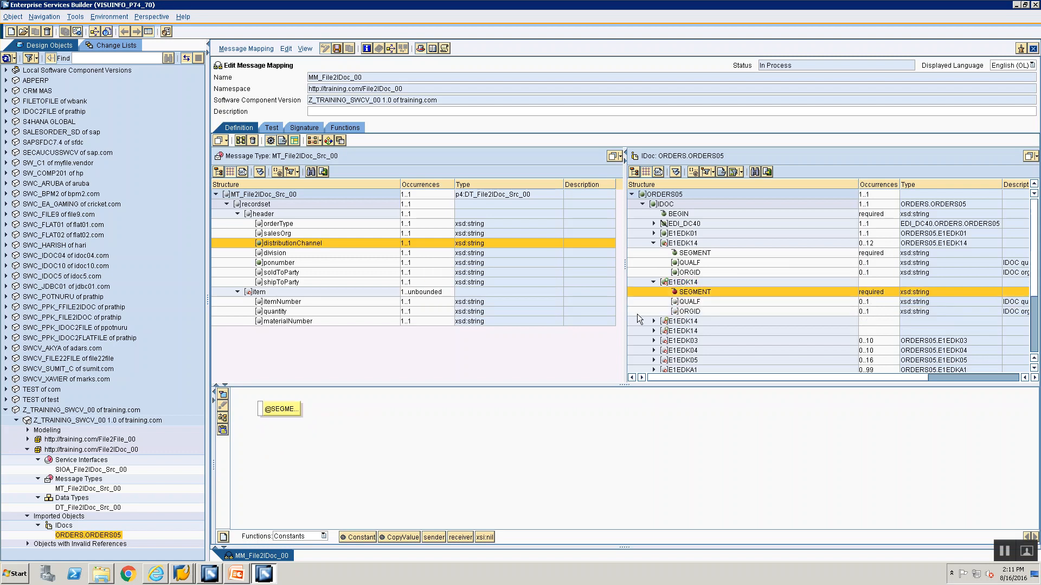
drag(370, 534, 267, 413)
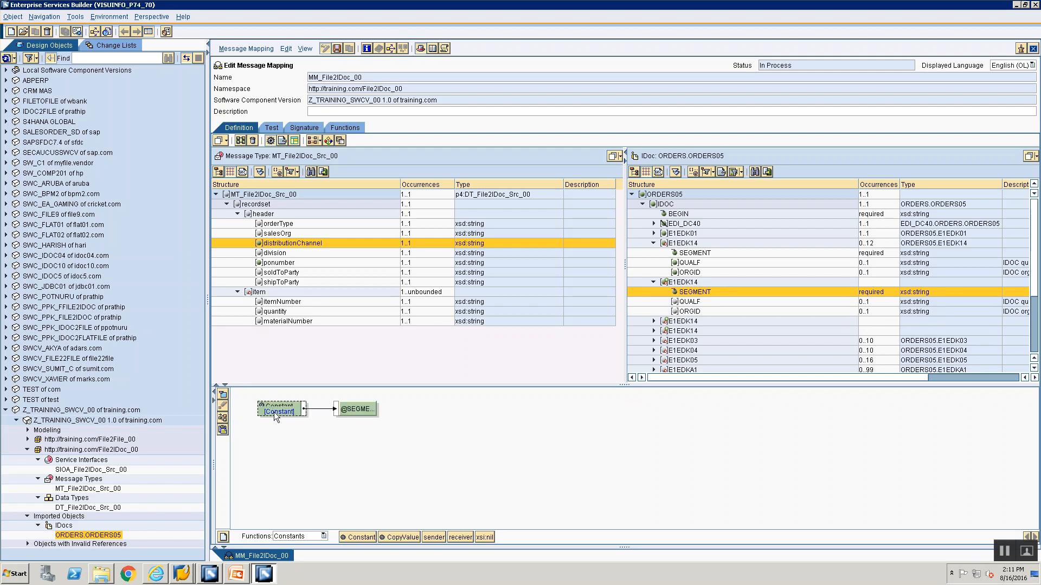
double_click(274, 411)
text(1)
click(437, 306)
Consult the Mapping Rules slide in PowerPoint and map a Constant with value 007 to QUALF of the second E1EDK14 segment
key(alt+Tab)
key(alt+Tab)
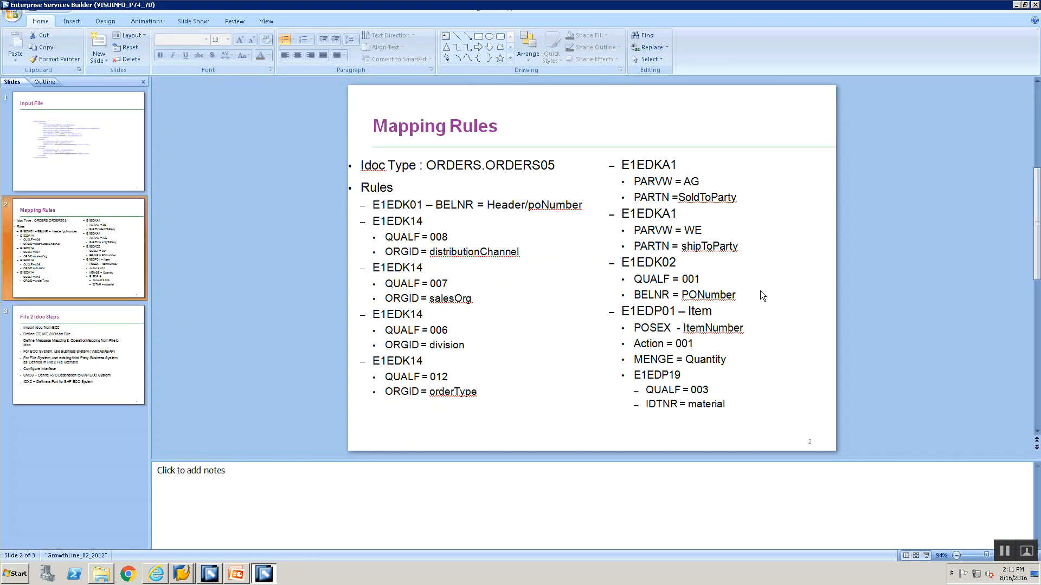
double_click(690, 301)
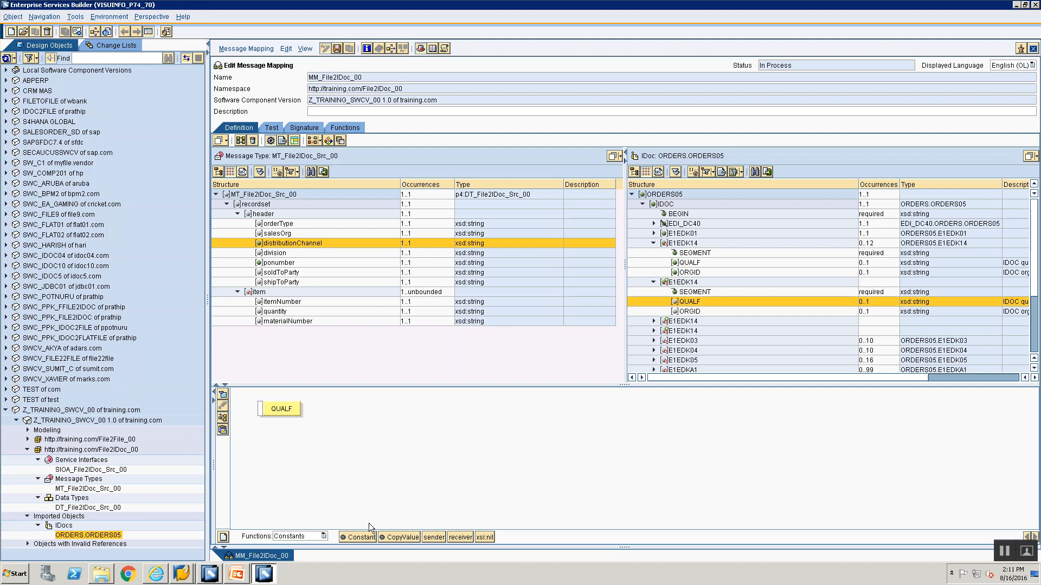
mouse_move(357, 537)
mouse_down()
mouse_move(311, 486)
mouse_move(312, 452)
mouse_move(261, 410)
mouse_up()
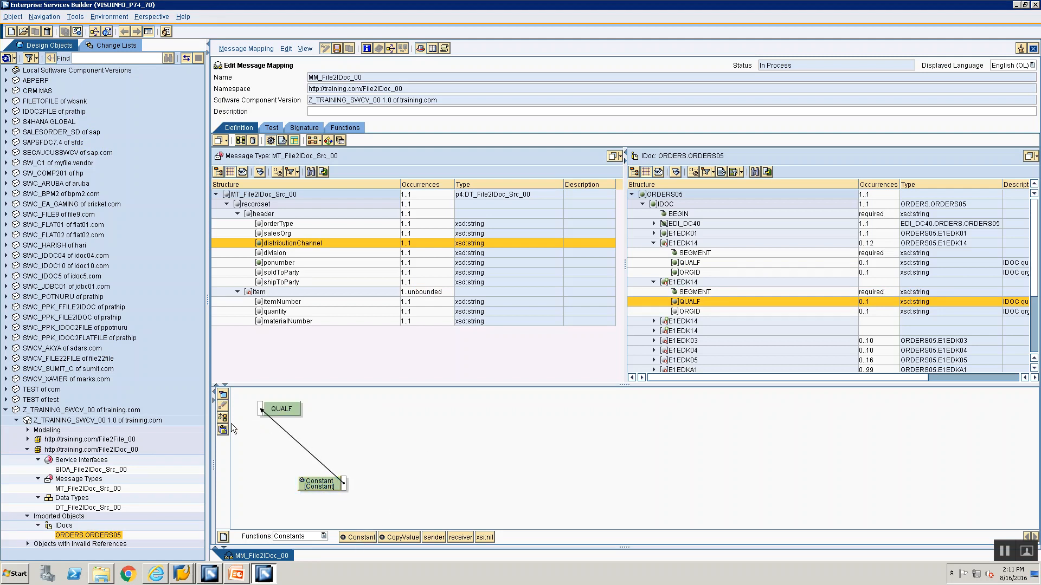
double_click(276, 411)
text(007)
key(Return)
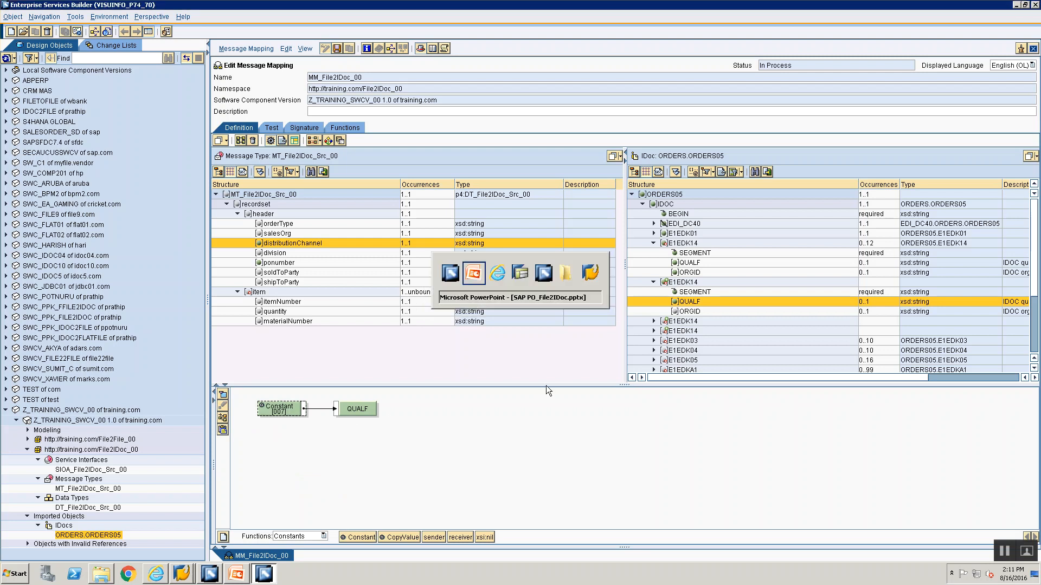
Check the rule in PowerPoint and map the salesOrg source field to ORGID of the second E1EDK14 segment
key(alt+Tab)
key(alt+Tab)
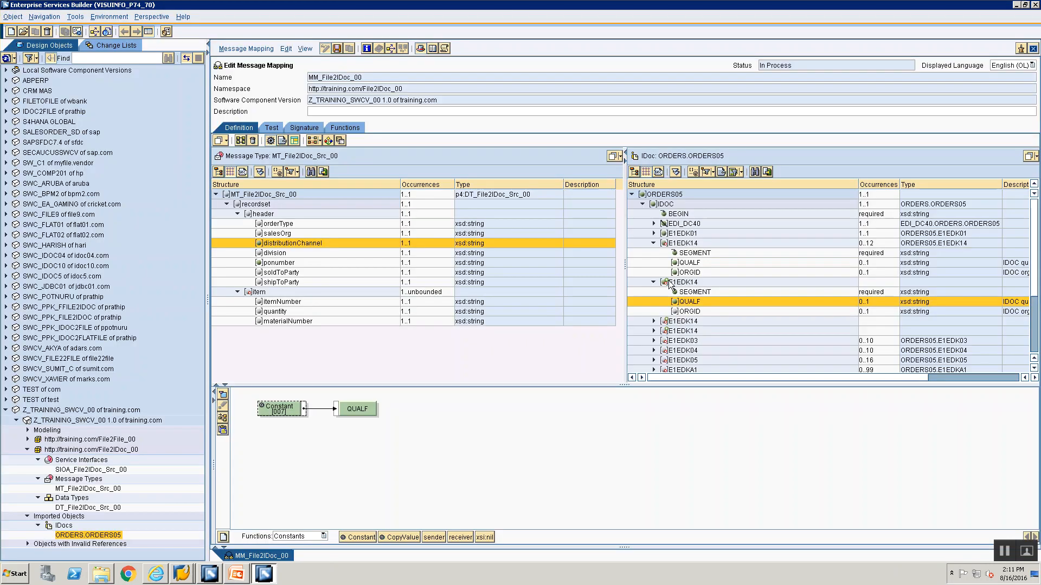
click(692, 313)
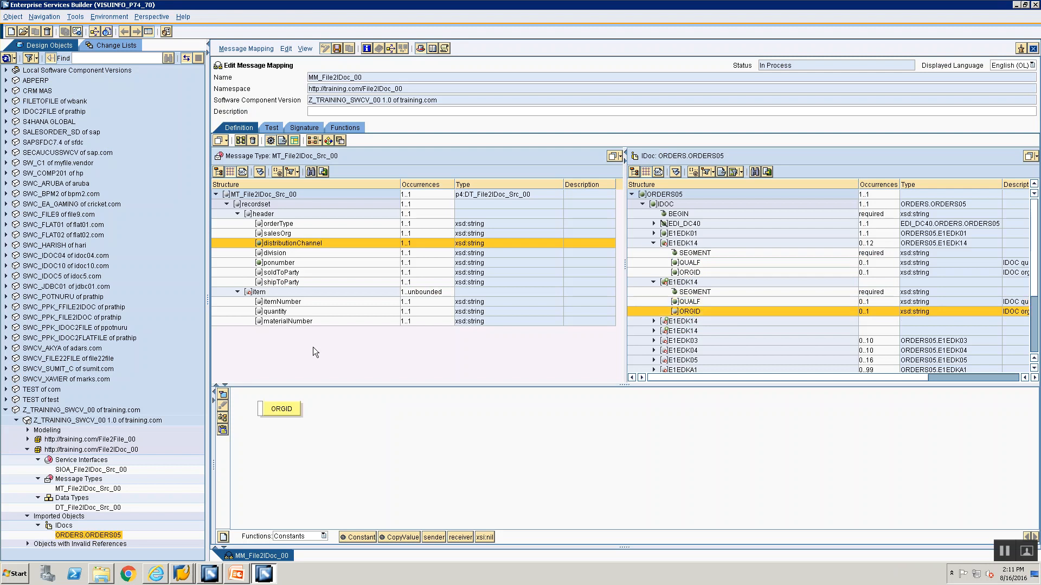
drag(276, 234, 259, 411)
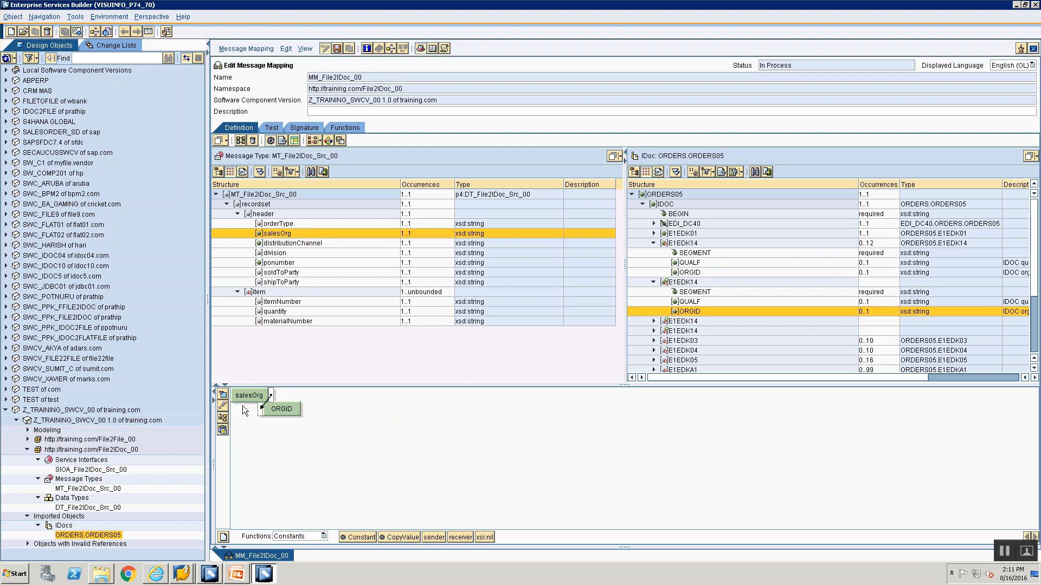
Map a Constant function with an empty value to the third E1EDK14 segment node
click(671, 322)
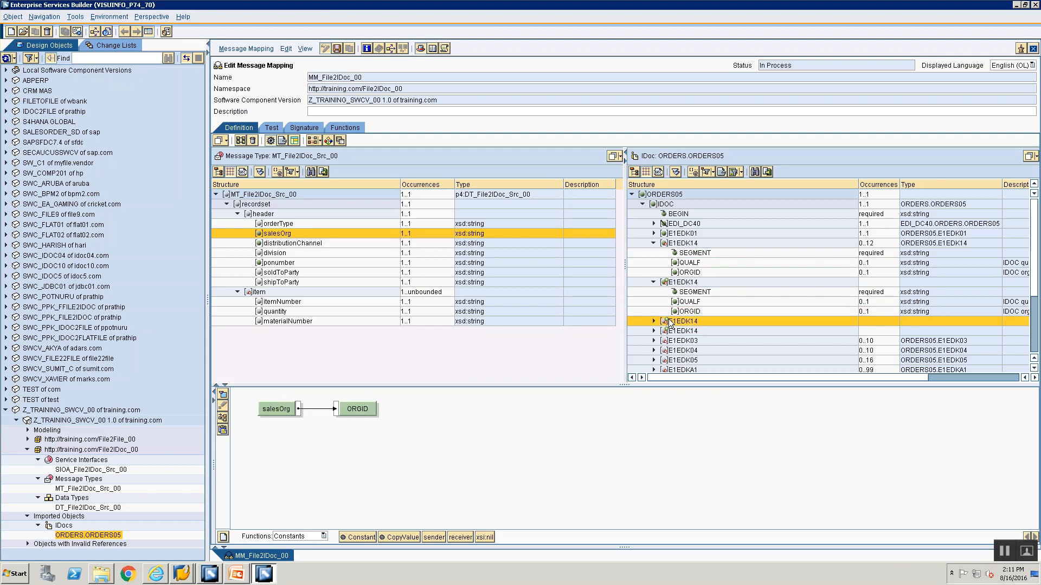
drag(303, 475, 260, 410)
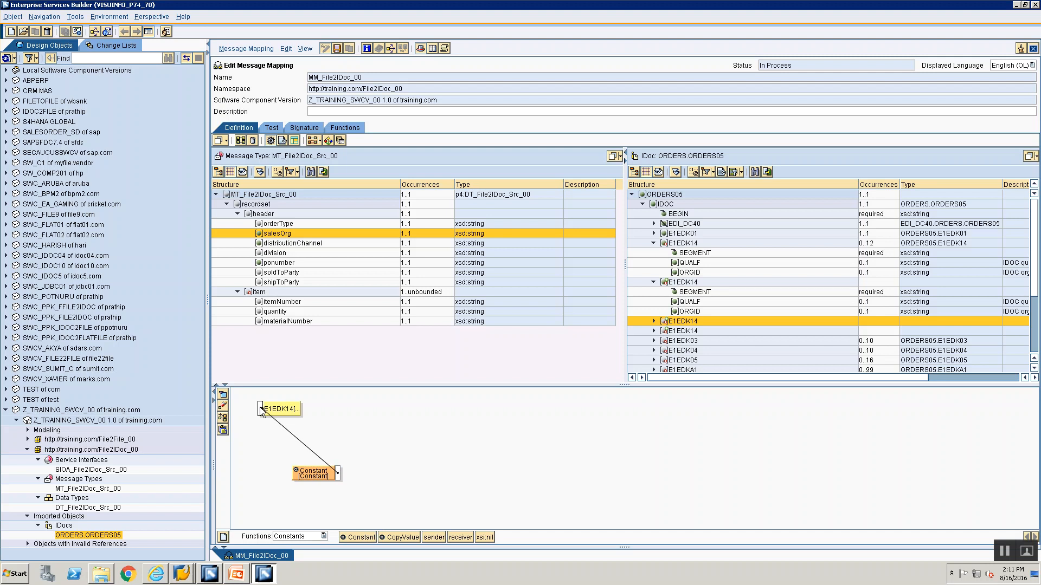
click(223, 417)
double_click(275, 413)
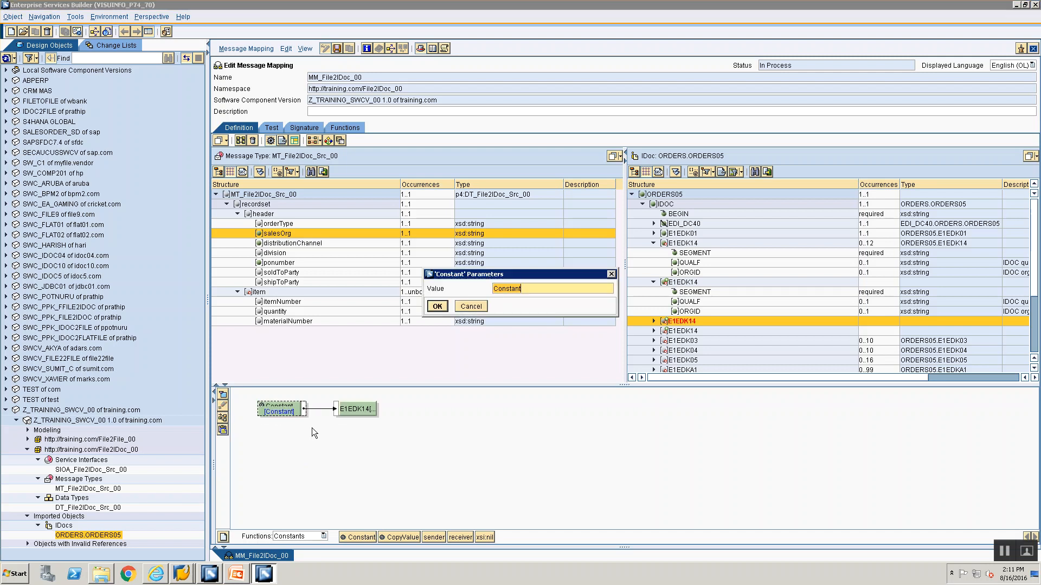
click(438, 307)
Expand the third E1EDK14 segment and map a Constant with value 1 to its SEGMENT attribute
click(654, 320)
click(668, 327)
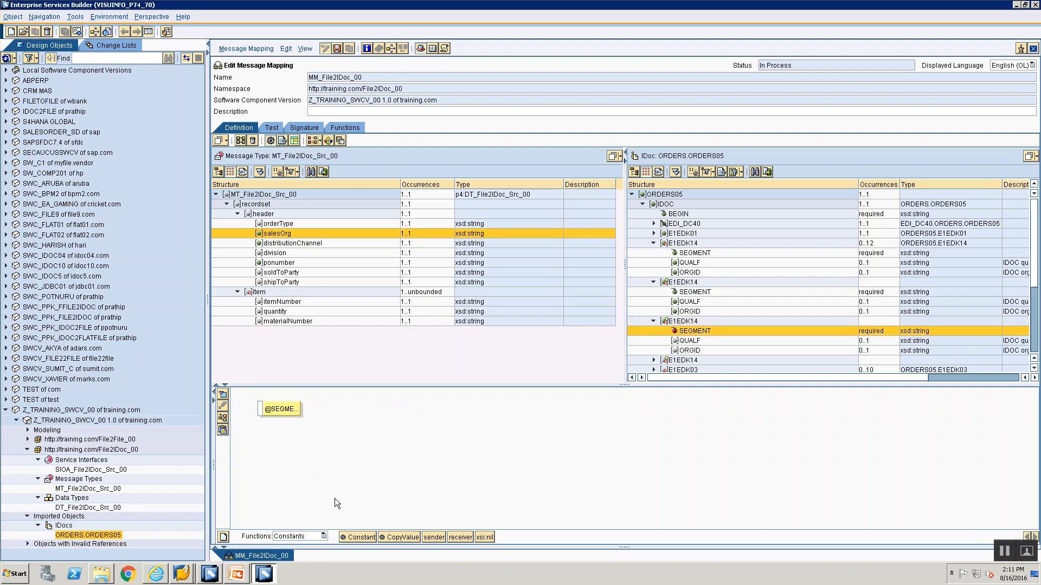
drag(353, 537, 260, 412)
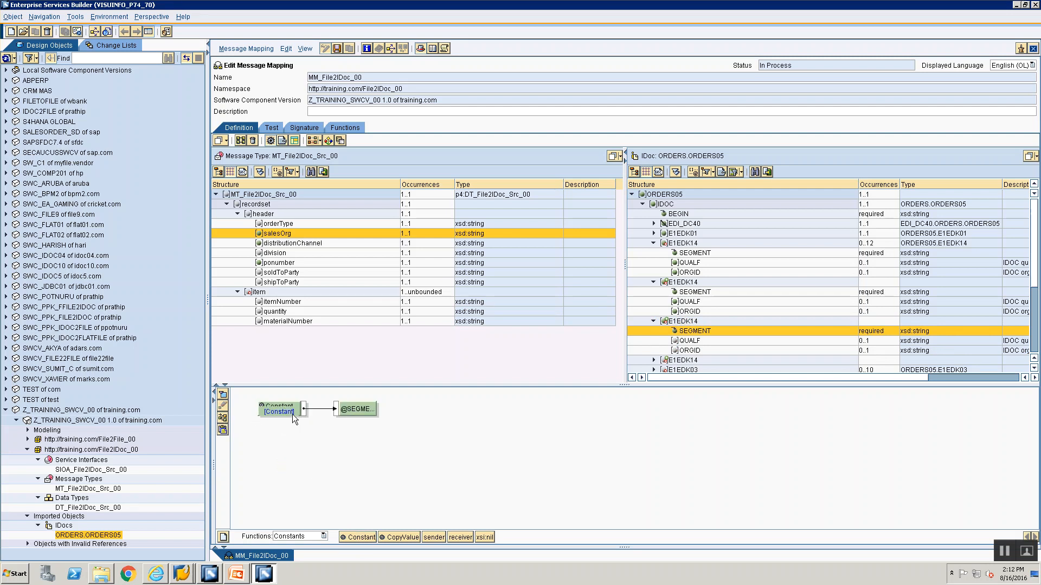
double_click(290, 411)
text(1)
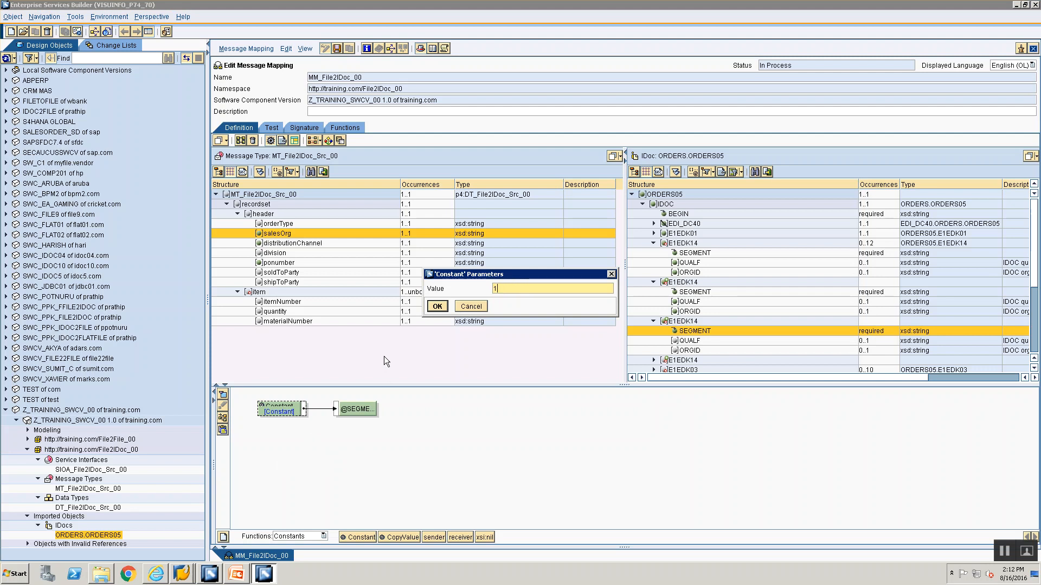
click(437, 307)
Check the Mapping Rules slide in PowerPoint and map a Constant with value 006 to QUALF of the third E1EDK14 segment
click(684, 343)
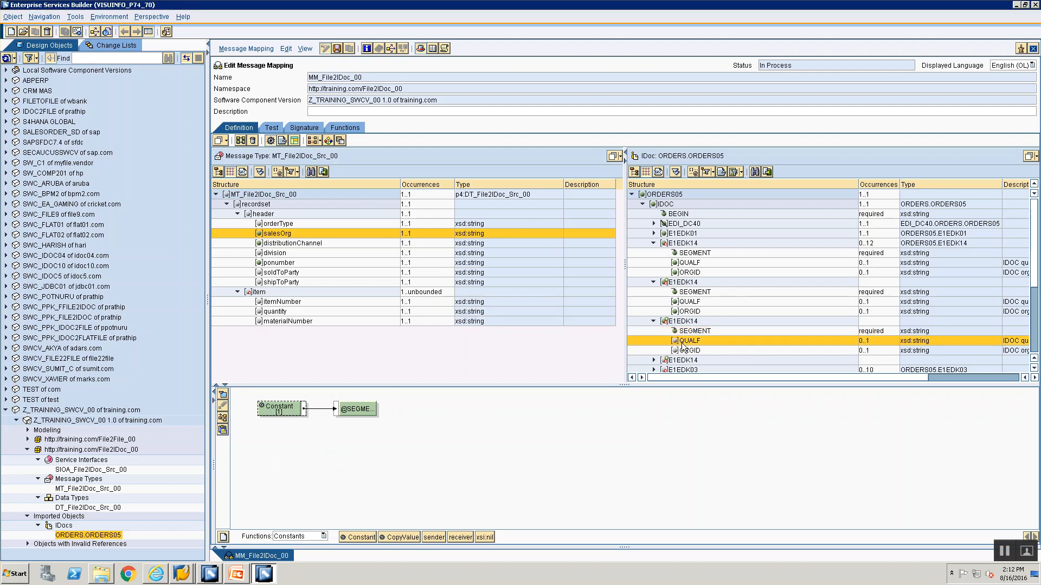
key(alt+Tab)
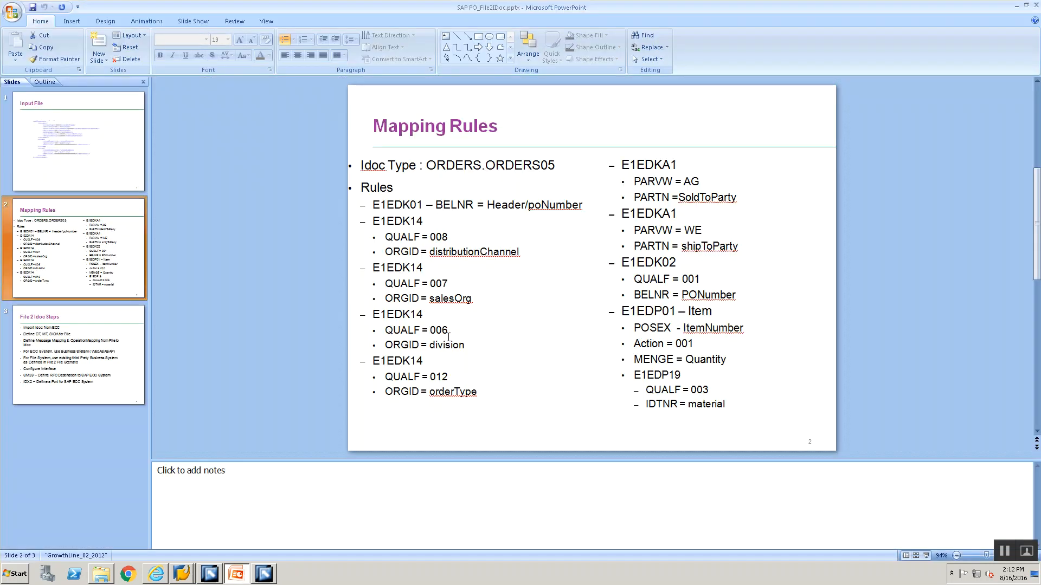
key(alt+Tab)
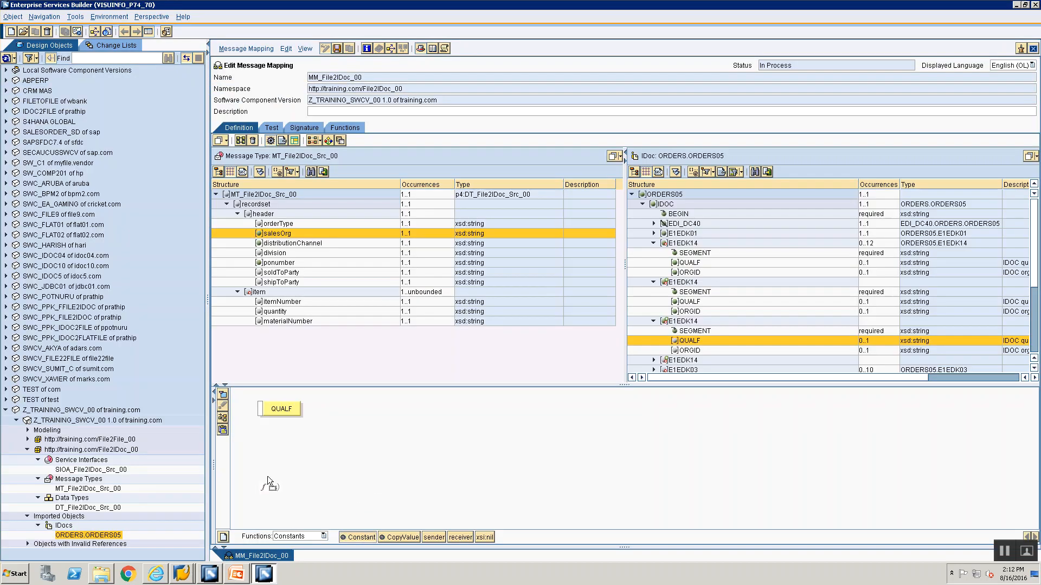
drag(273, 490, 288, 480)
drag(268, 416, 259, 408)
click(222, 417)
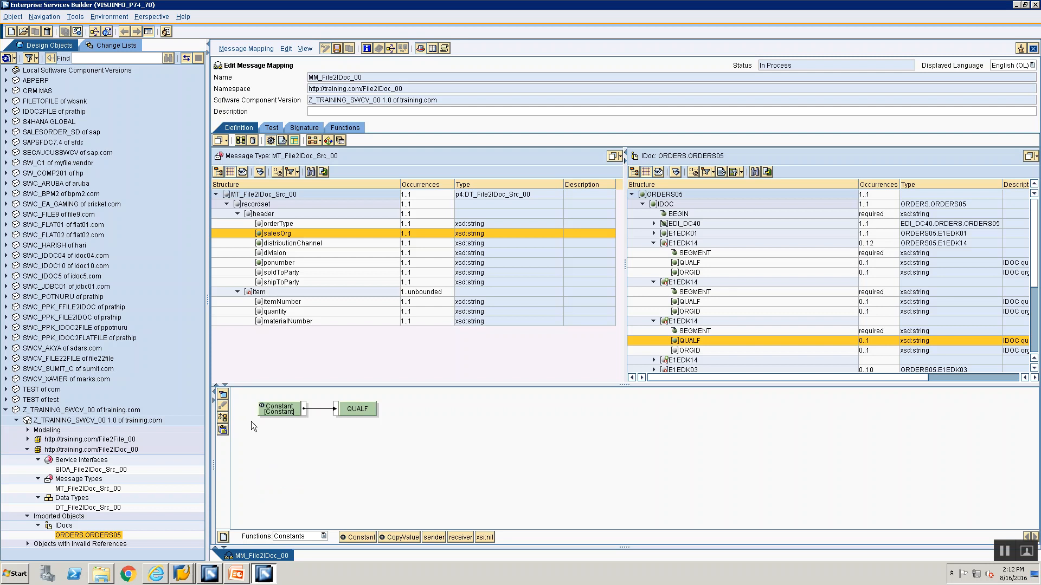
double_click(277, 412)
text(006)
key(Return)
Check the rule in PowerPoint and map the division source field to ORGID of the third E1EDK14 segment
key(alt+Tab)
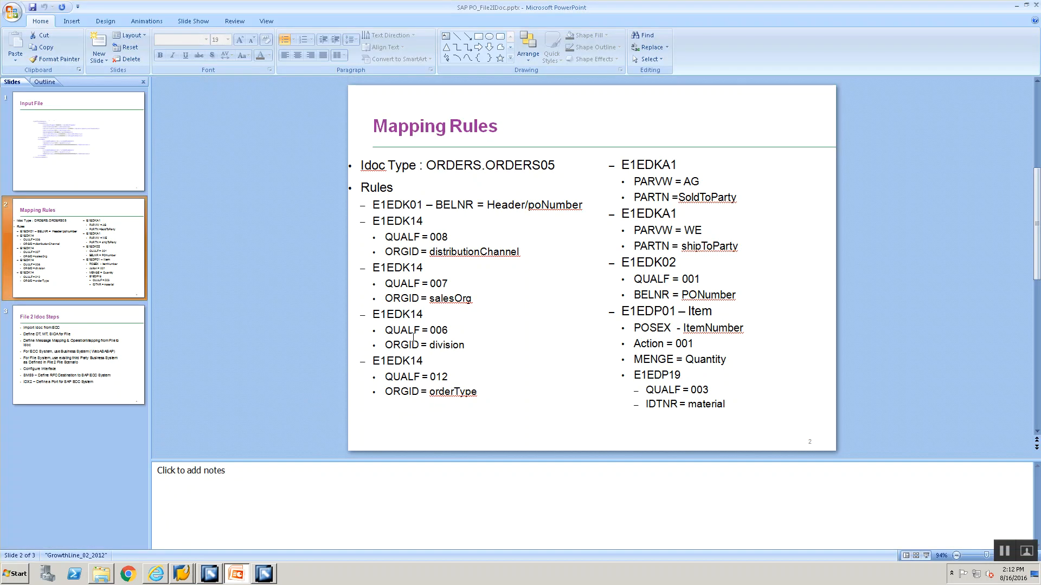
key(alt+Tab)
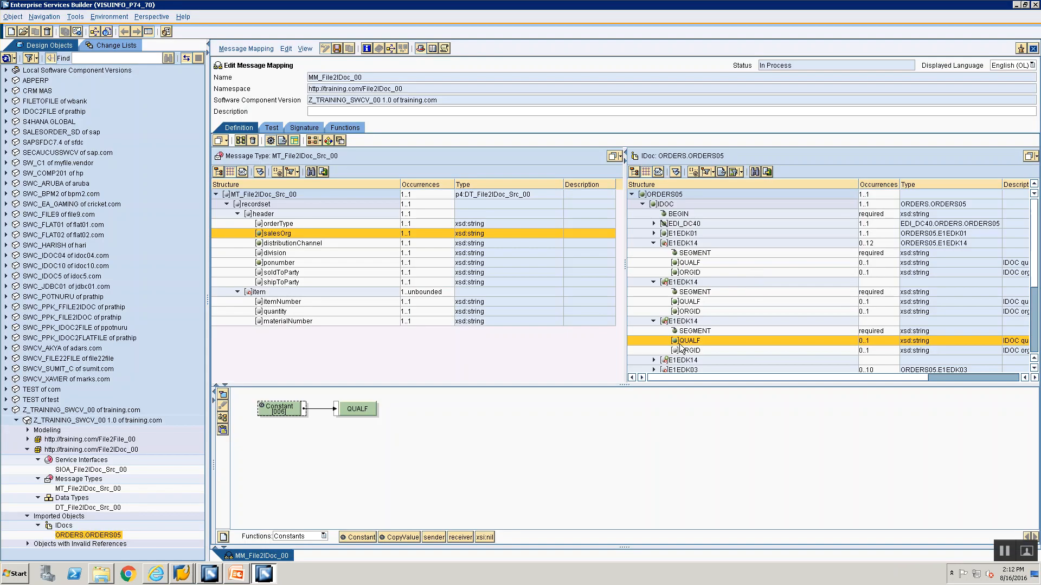
click(684, 350)
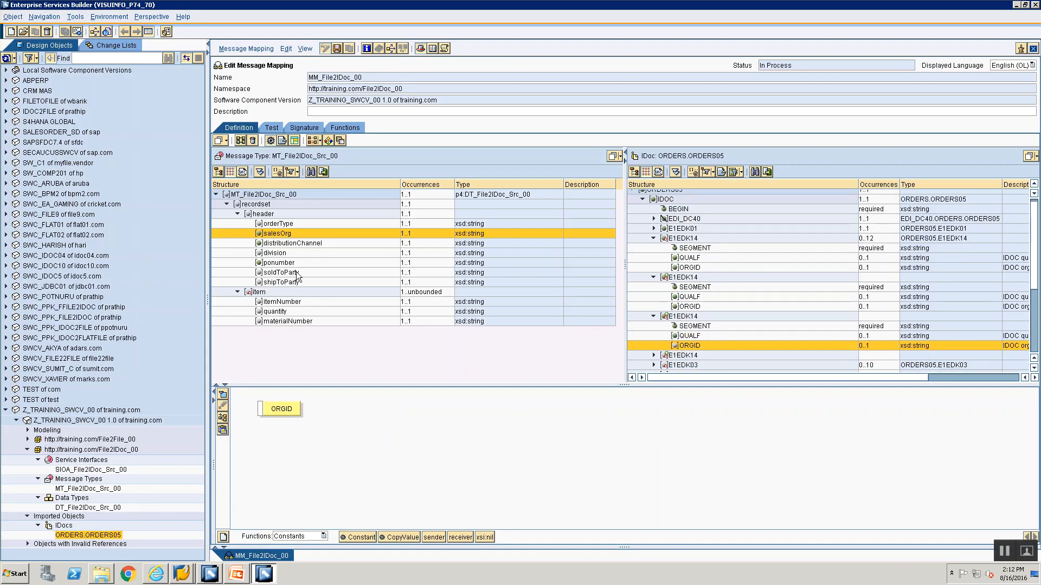
drag(275, 254, 260, 410)
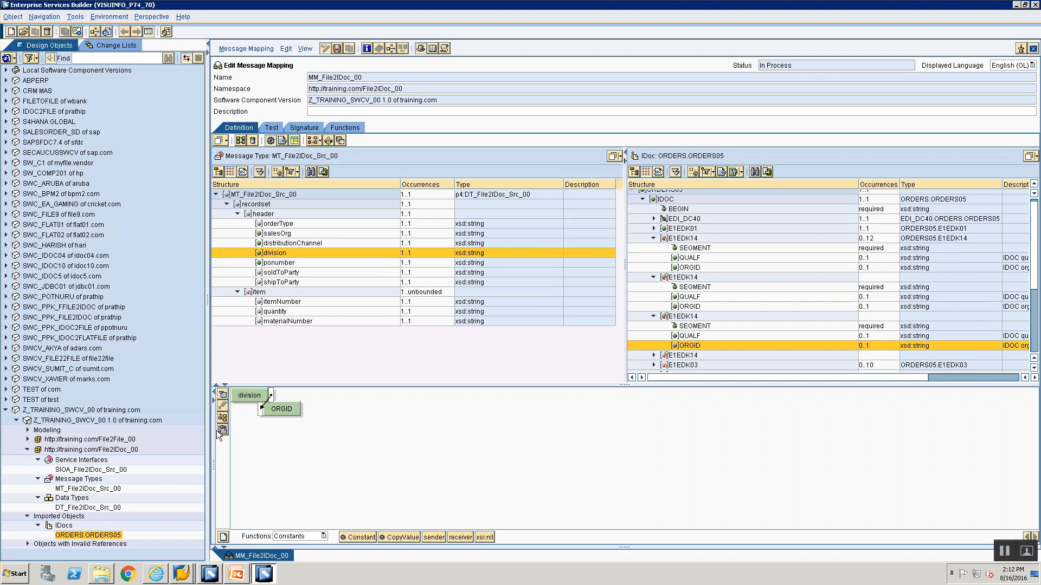
click(224, 416)
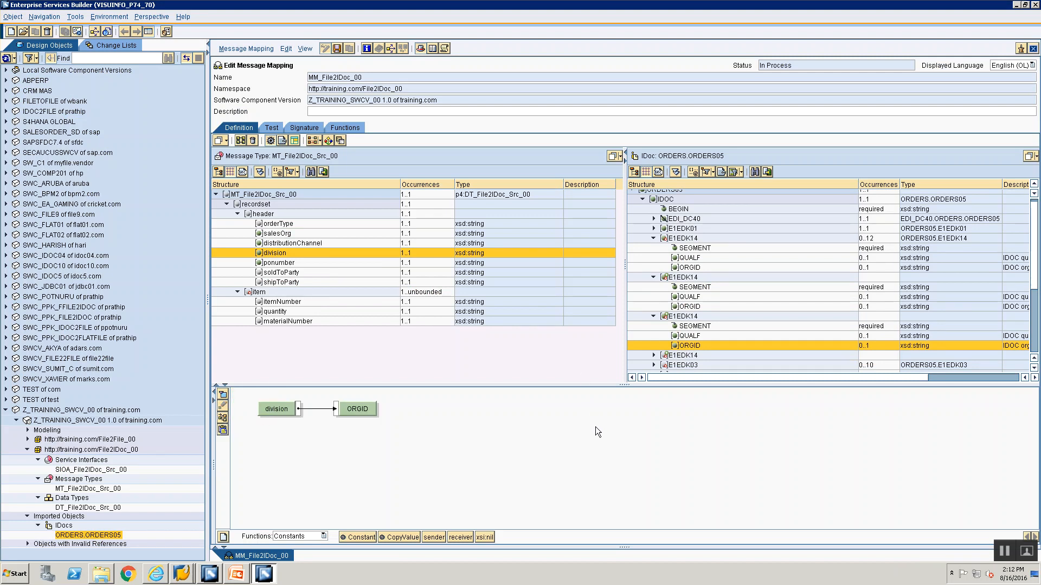
Map a Constant function with an empty value to the fourth E1EDK14 segment node
click(701, 355)
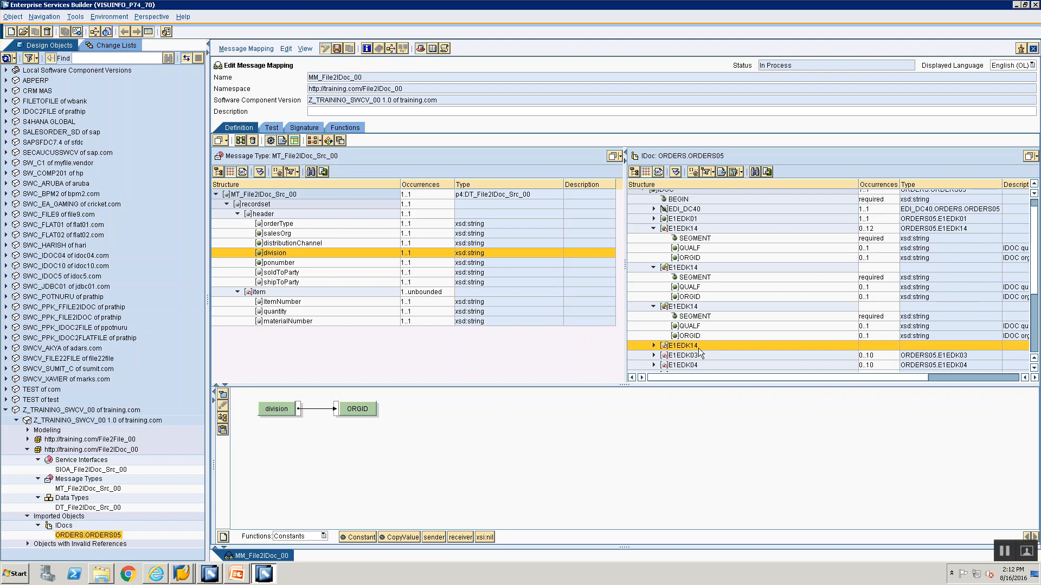
double_click(698, 348)
drag(362, 537, 243, 451)
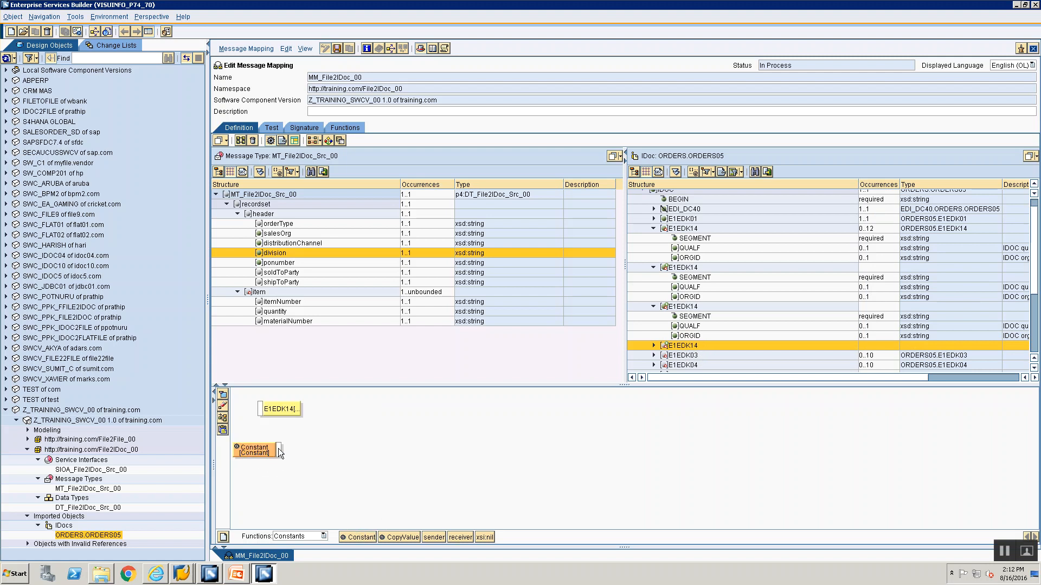
drag(261, 416, 261, 410)
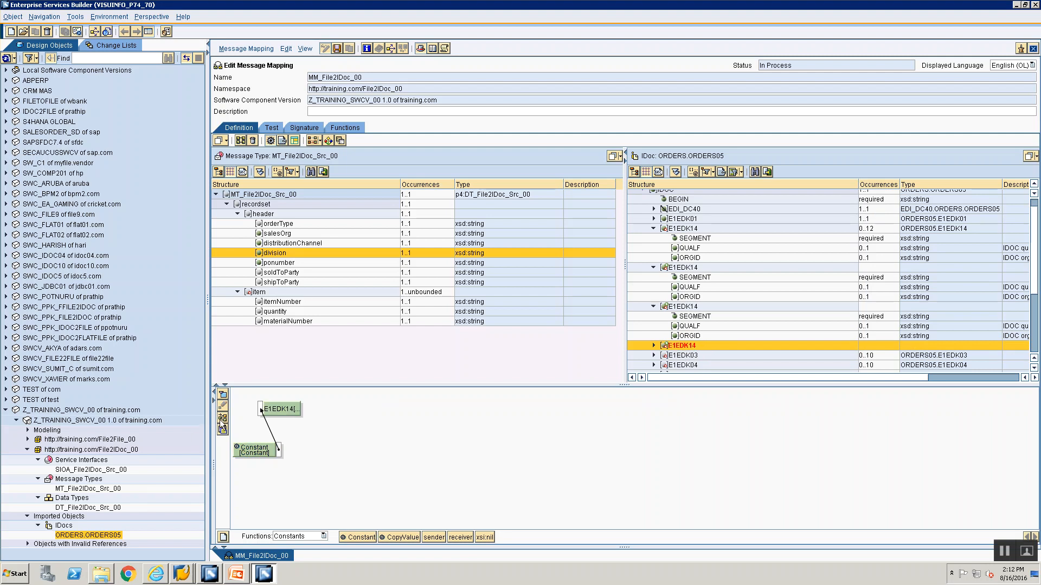
double_click(271, 408)
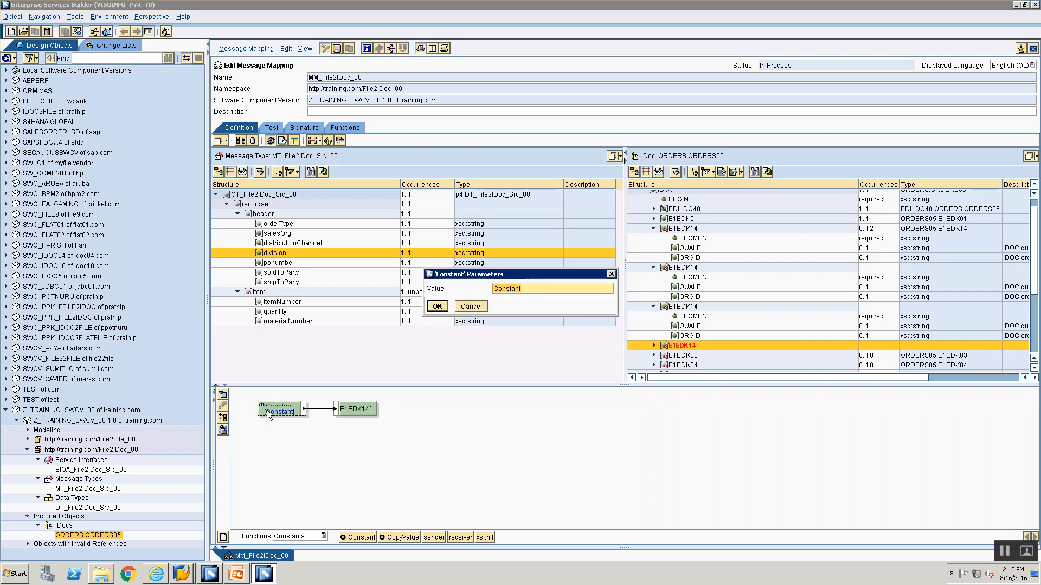
click(436, 306)
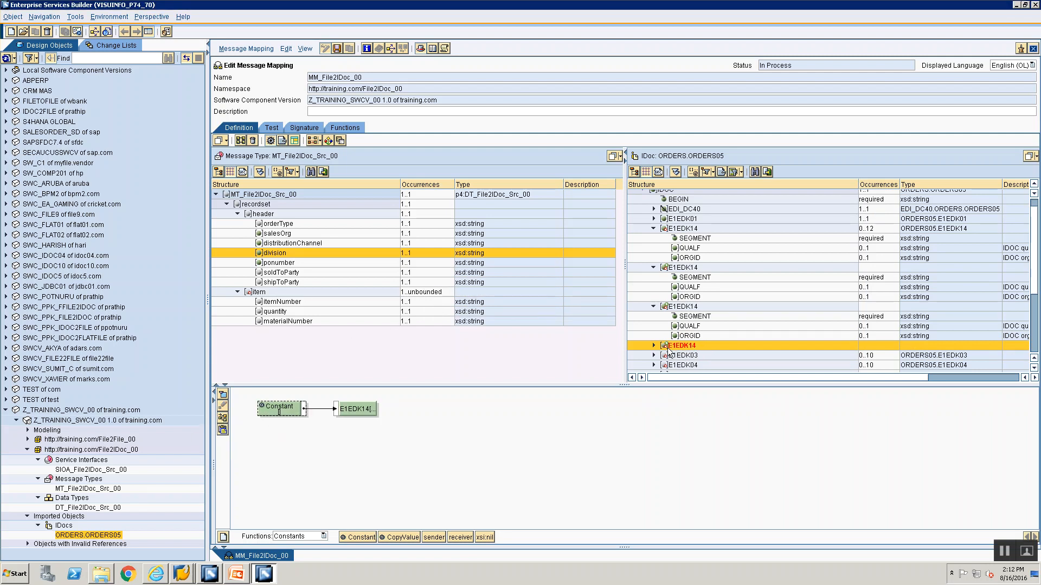
Expand the fourth E1EDK14 segment and map a Constant with value 1 to its SEGMENT attribute
click(654, 346)
click(668, 355)
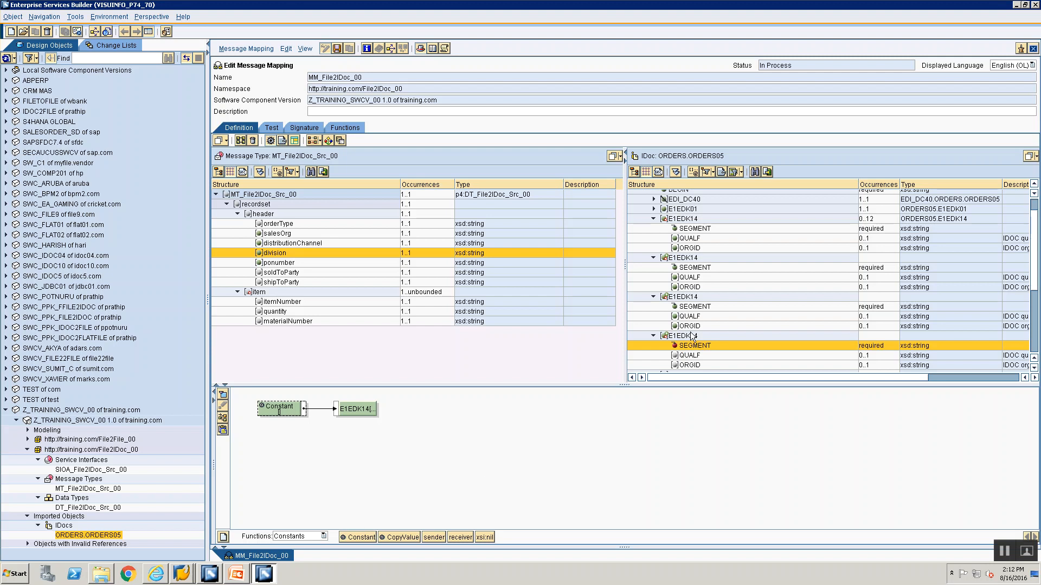
click(689, 340)
double_click(689, 347)
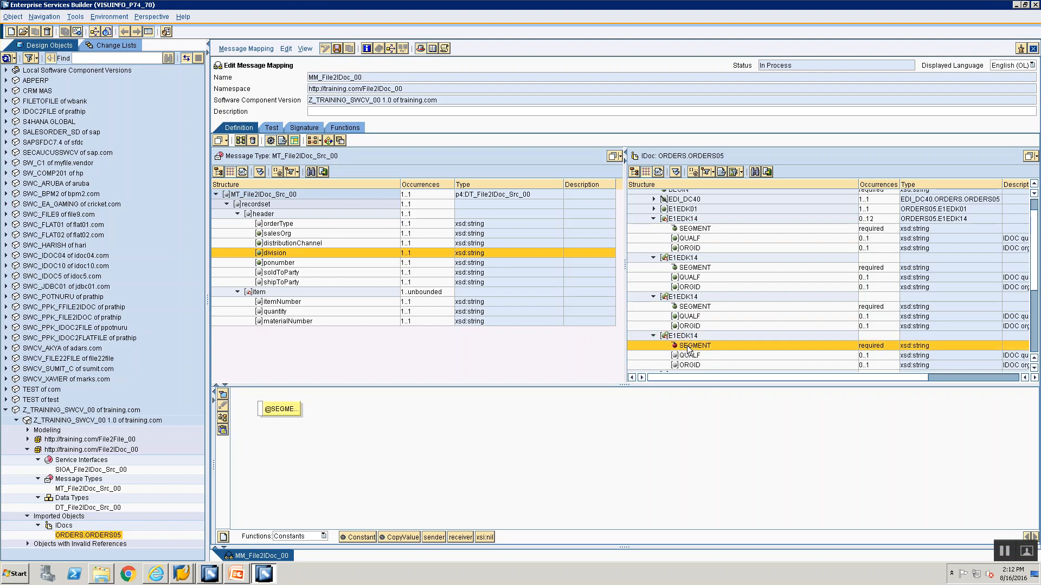
drag(355, 537, 260, 410)
double_click(279, 410)
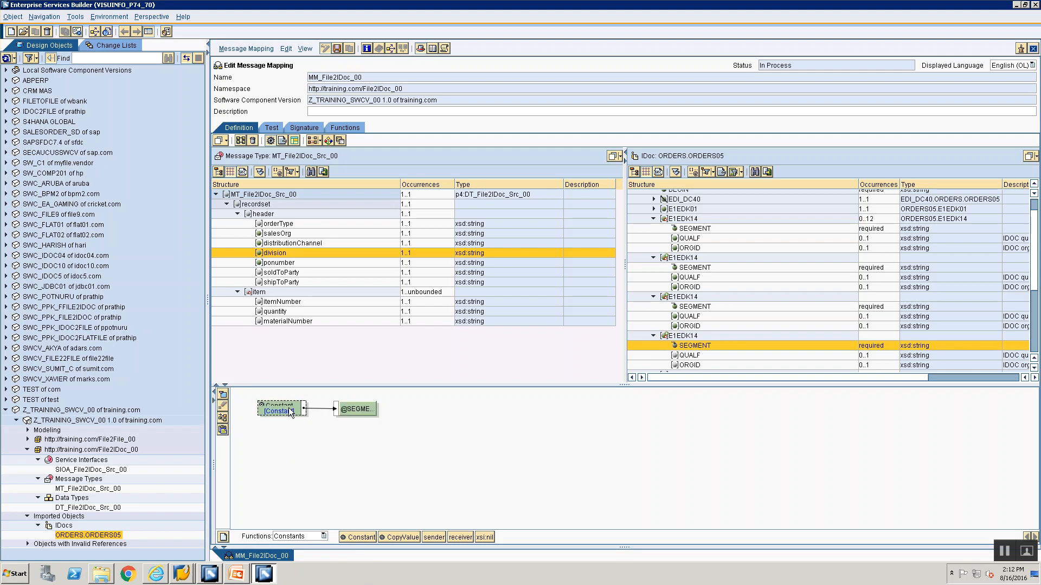
text(1)
click(436, 306)
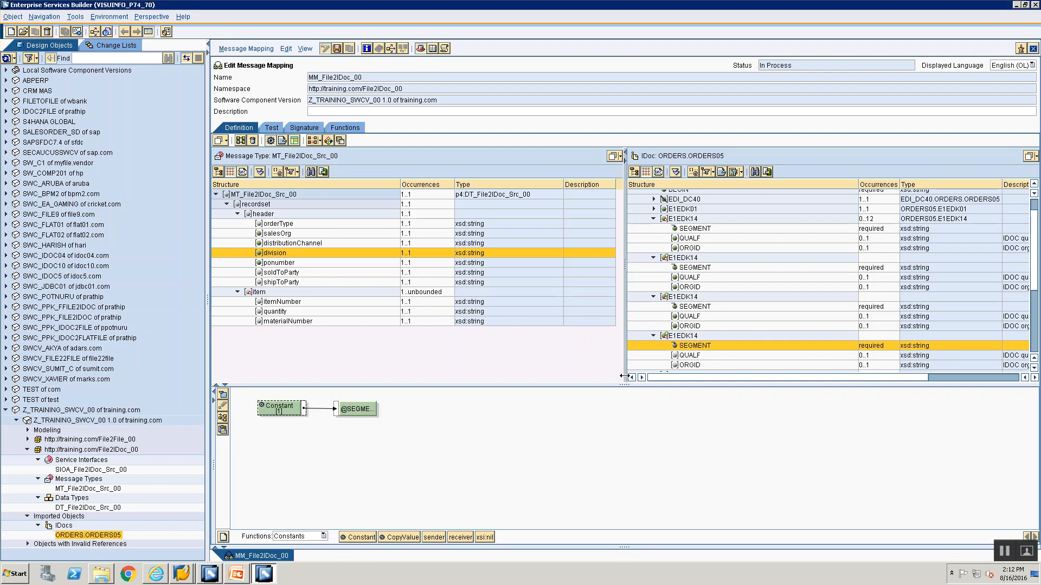
Check the rule in PowerPoint and map a Constant with value 012 to QUALF of the fourth E1EDK14 segment
key(alt+Tab)
key(alt+Tab)
click(675, 356)
scroll(675, 355, down, 1)
double_click(673, 347)
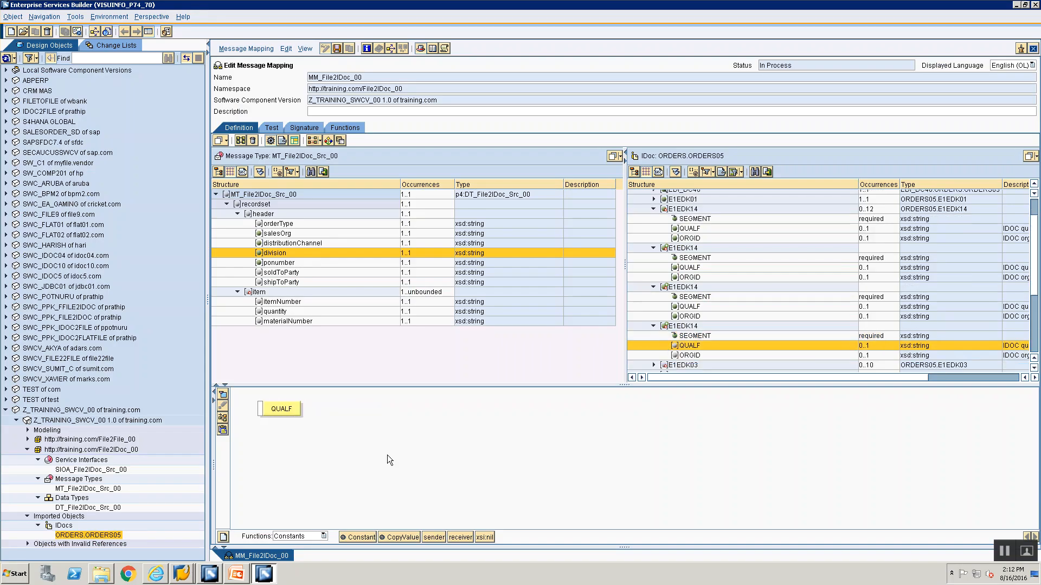
drag(363, 539, 316, 444)
drag(266, 408, 262, 409)
double_click(274, 409)
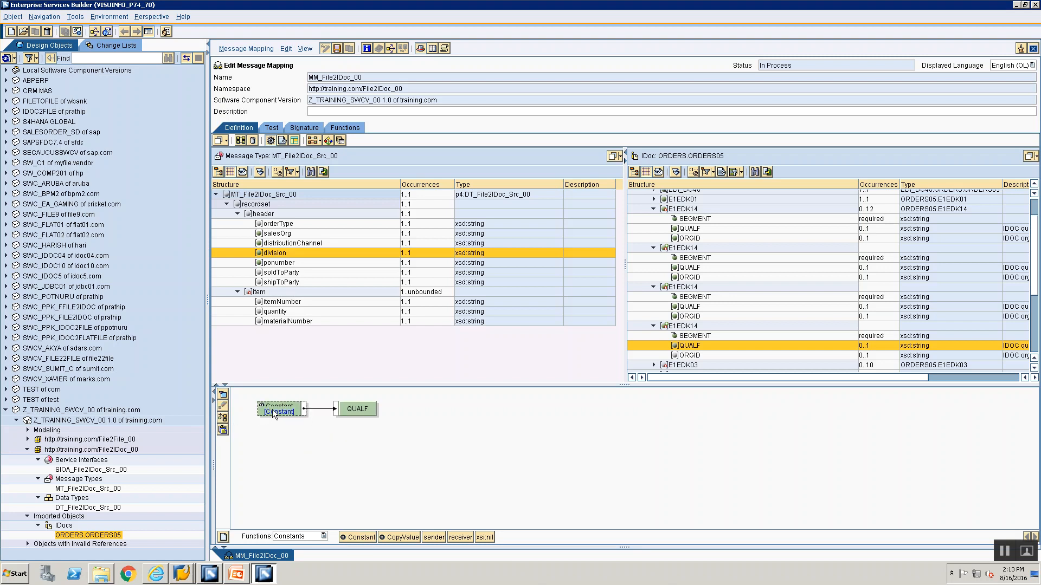
text(012)
key(Return)
Check the rule in PowerPoint and map the orderType source field to ORGID of the fourth E1EDK14 segment
key(alt+Tab)
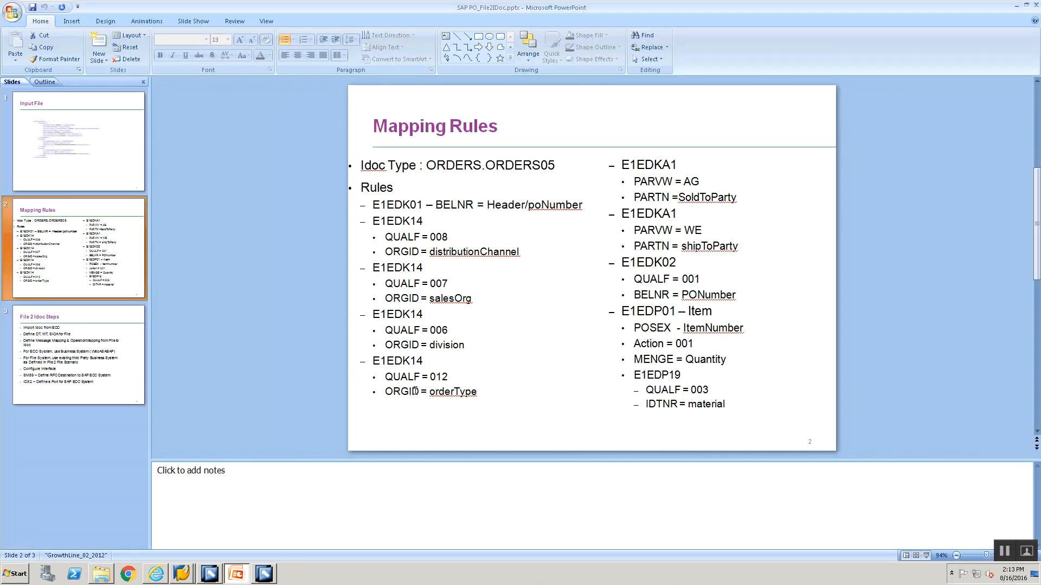
key(alt+Tab)
click(690, 356)
scroll(691, 357, down, 1)
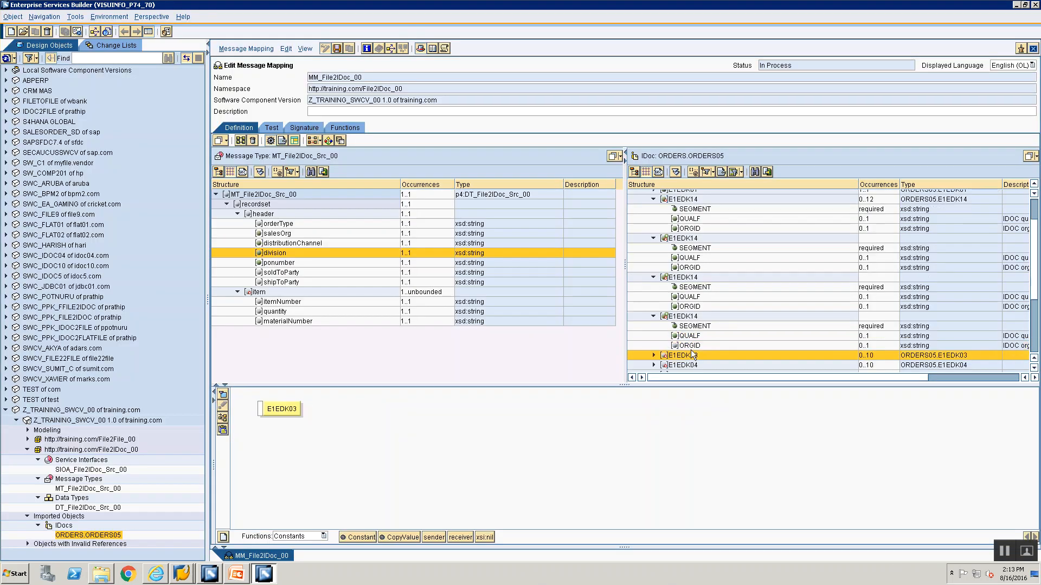
double_click(277, 224)
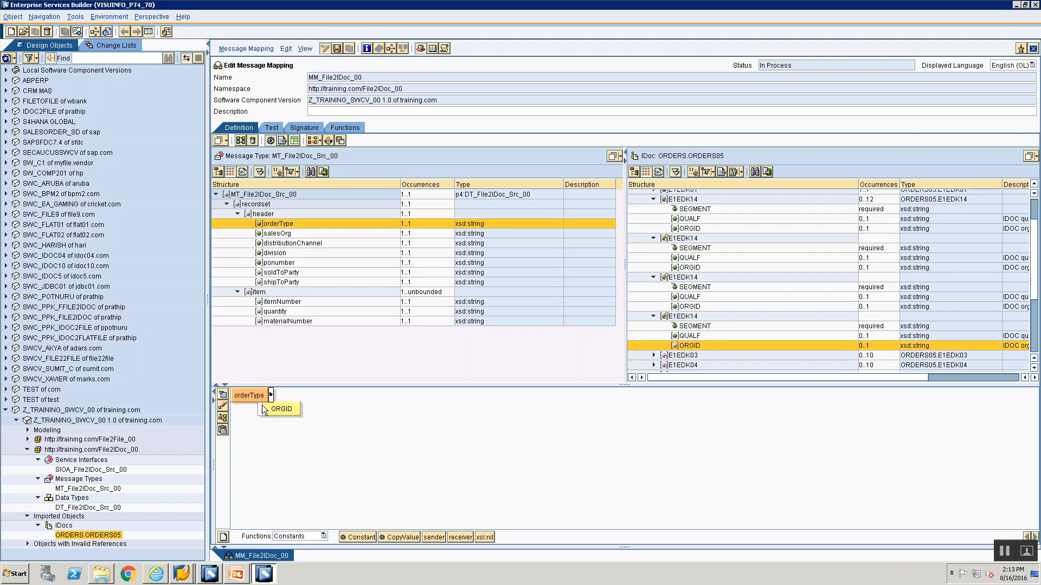
drag(270, 394, 261, 409)
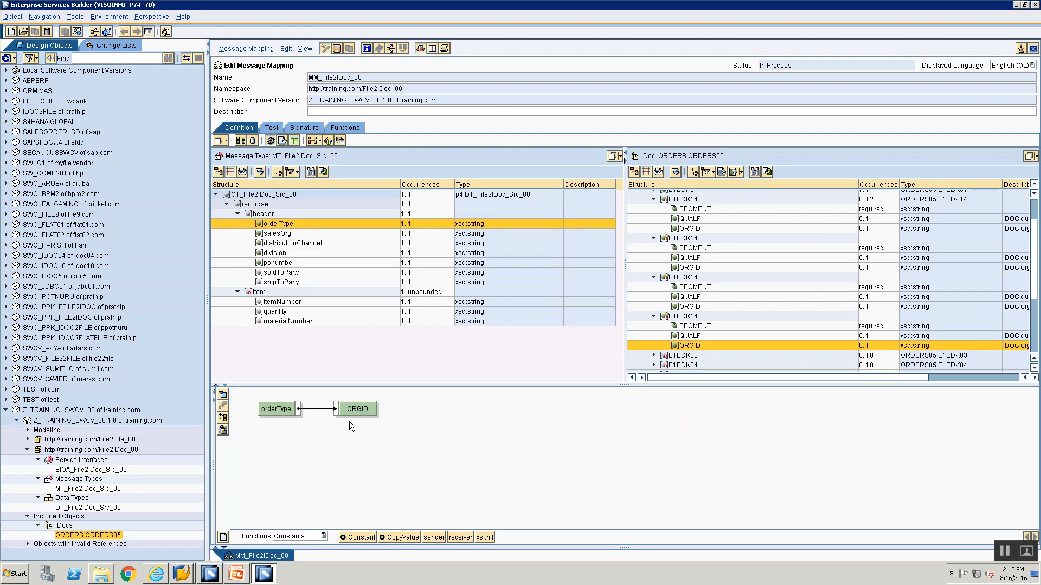
Review the E1EDKA1 rules on the PowerPoint slide and collapse all four E1EDK14 segments in the target structure
key(alt+Tab)
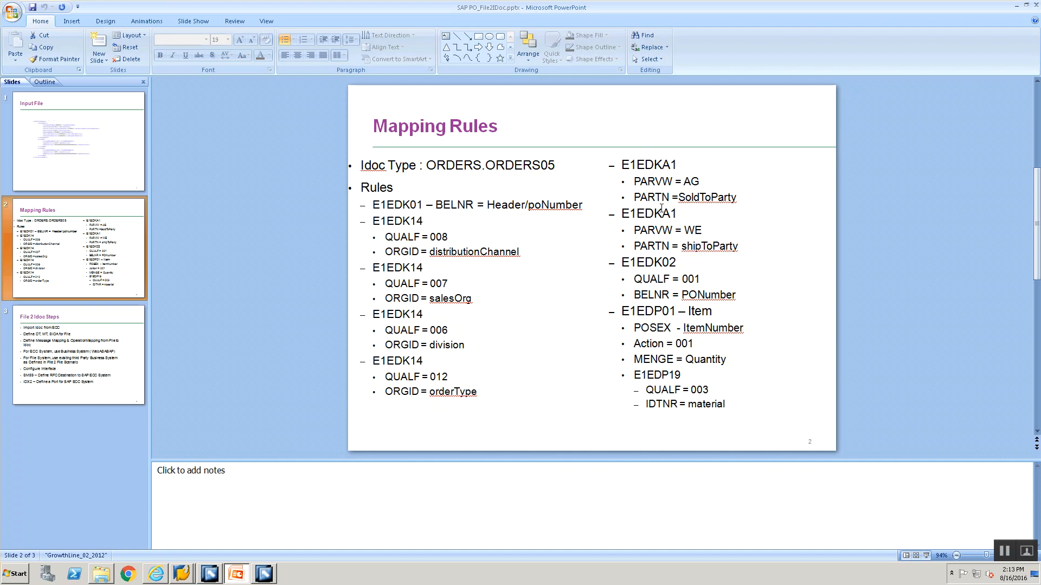
key(alt+Tab)
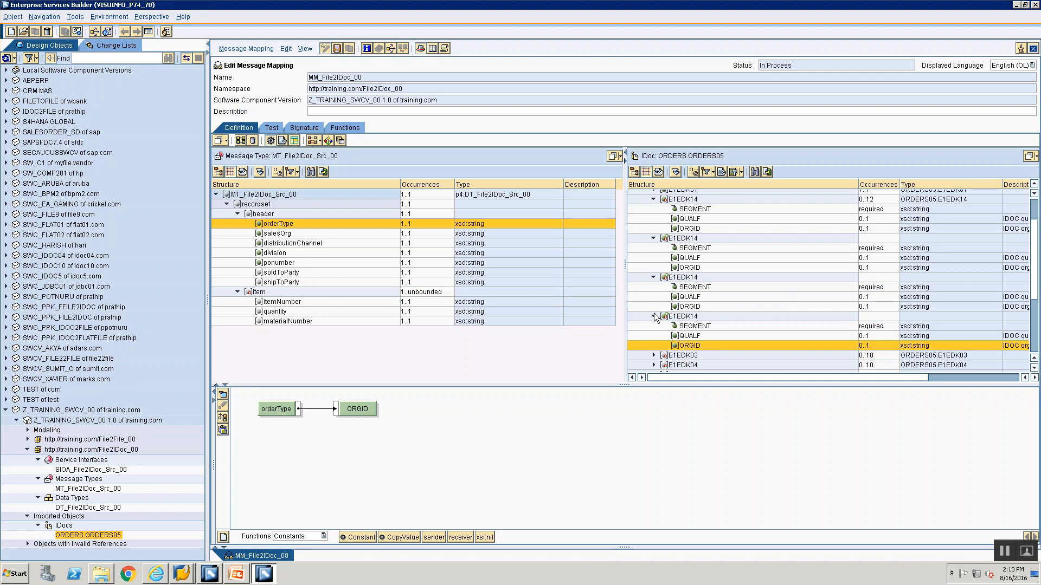
click(653, 316)
click(654, 277)
click(653, 238)
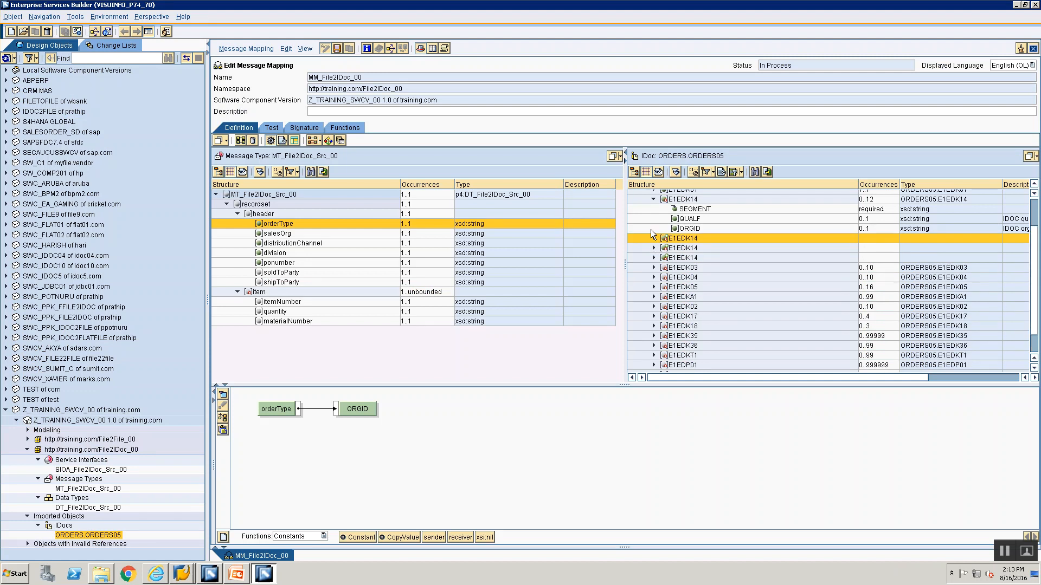
click(652, 200)
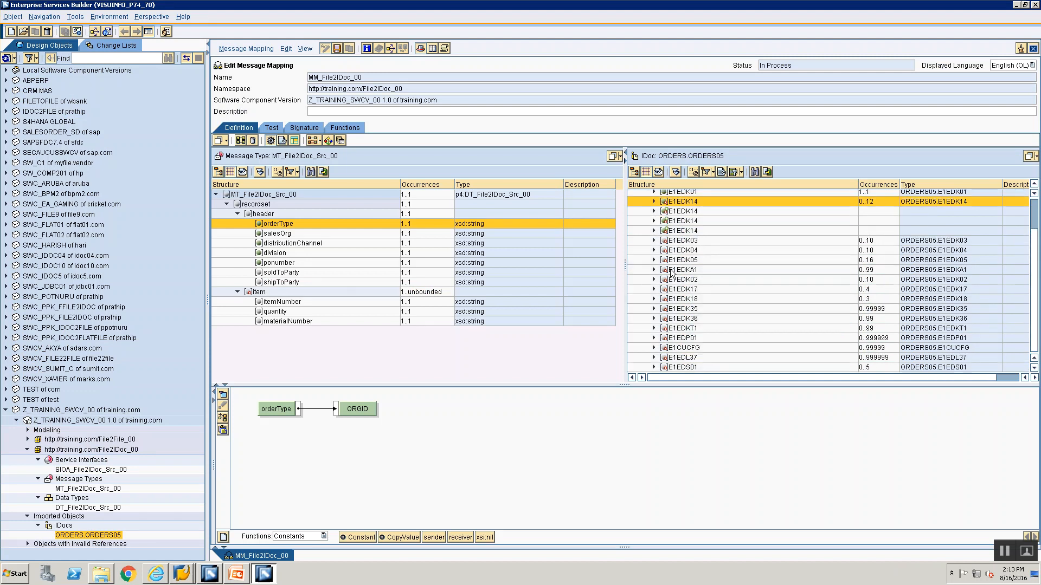
Duplicate the E1EDKA1 subtree in the target IDoc structure
click(675, 271)
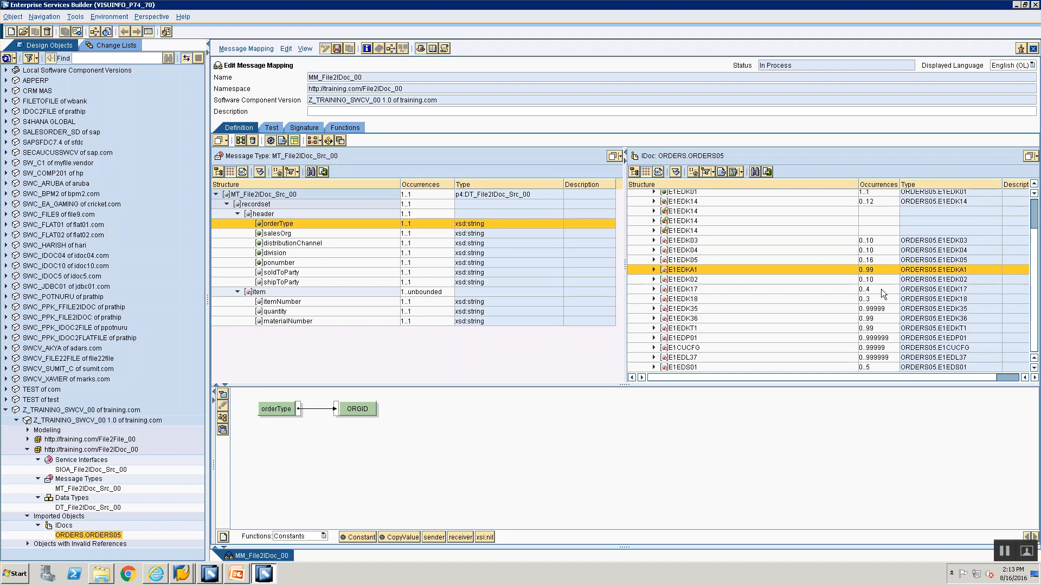
right_click(693, 273)
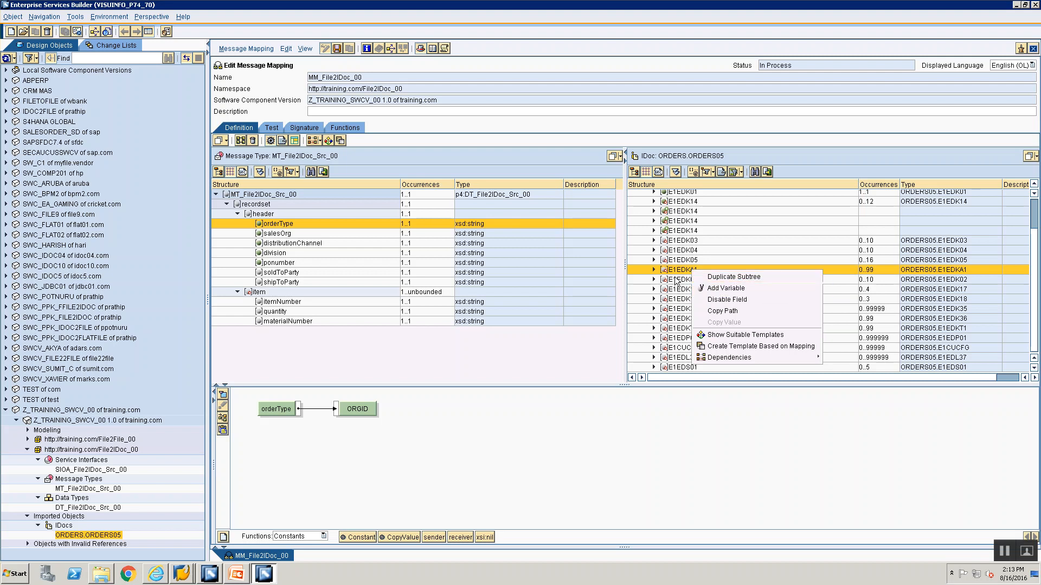
click(674, 277)
click(676, 271)
right_click(676, 270)
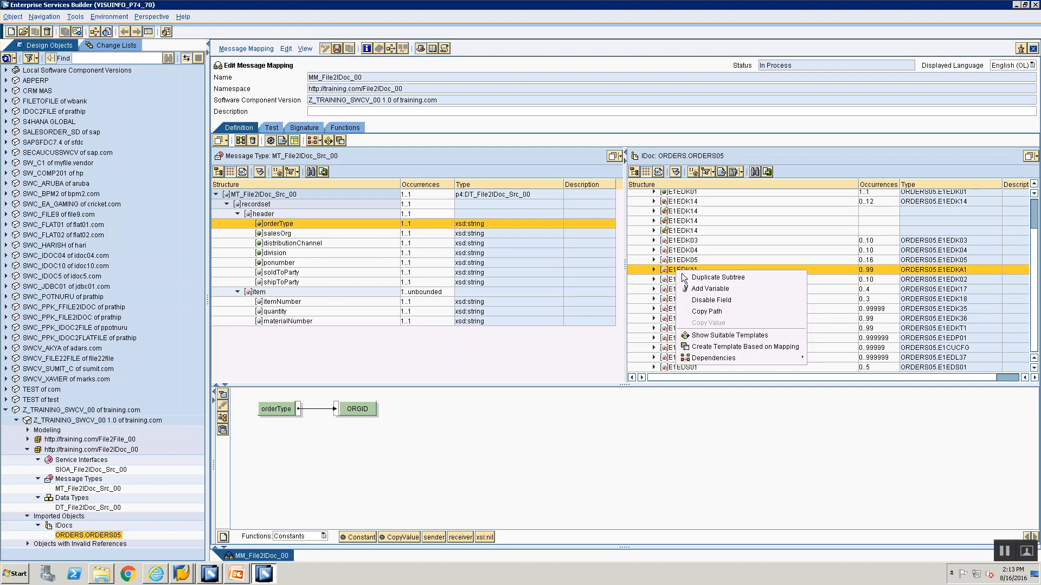
click(684, 276)
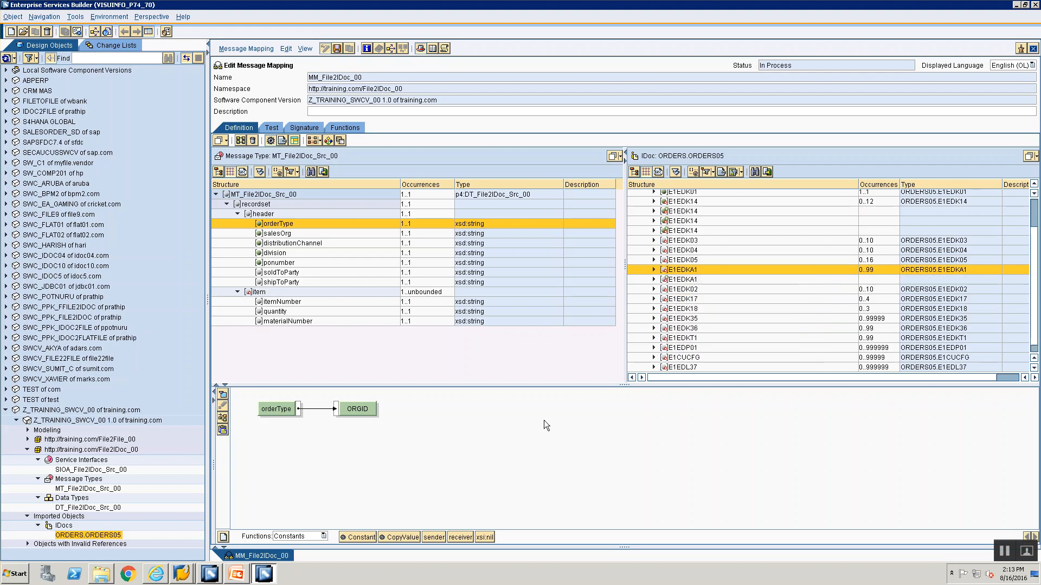
Map a Constant function with an empty value to the first E1EDKA1 segment node
double_click(666, 269)
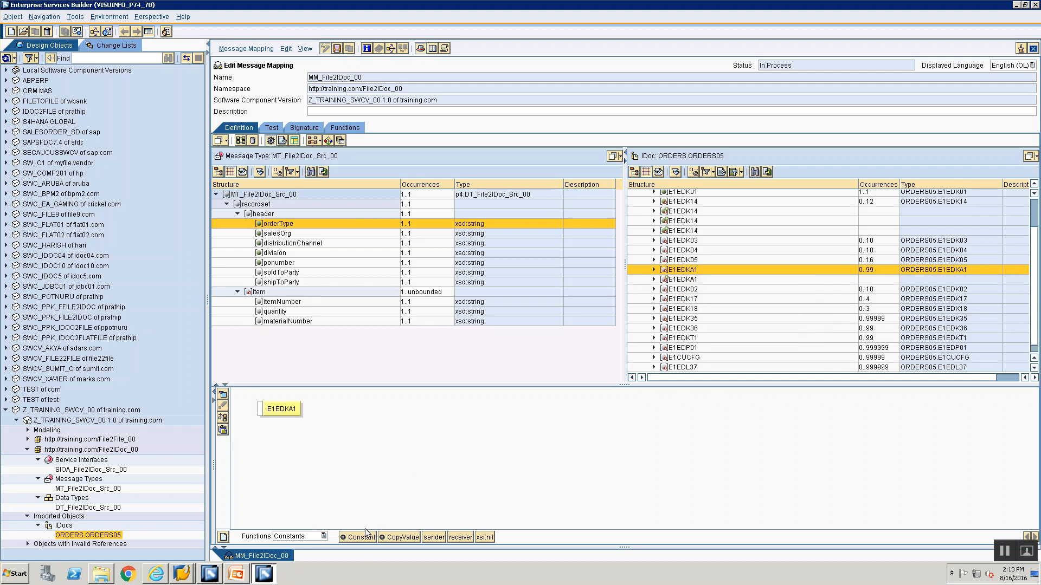
drag(358, 537, 260, 410)
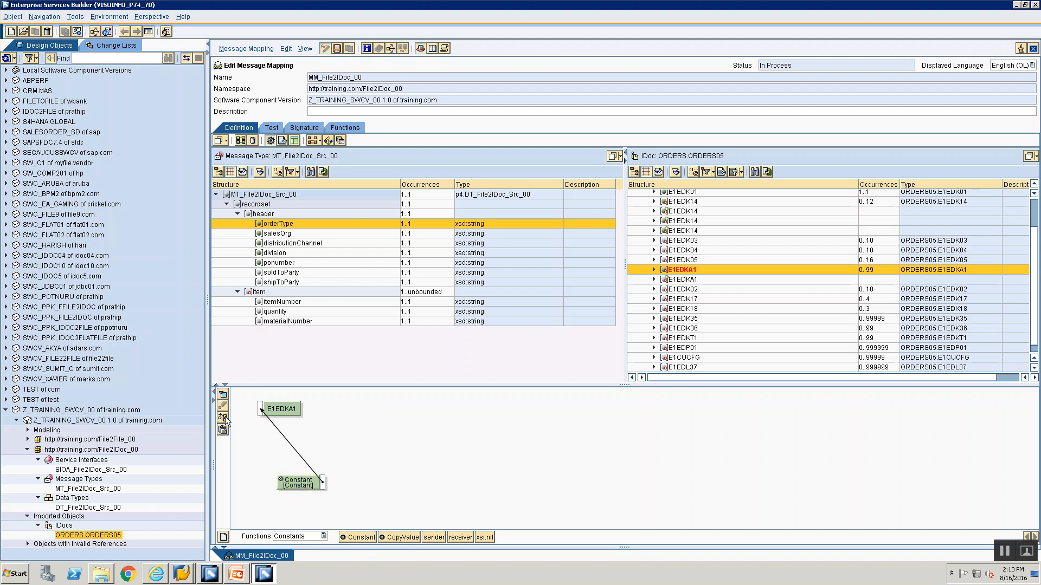
click(223, 418)
double_click(288, 406)
key(BackSpace)
key(Return)
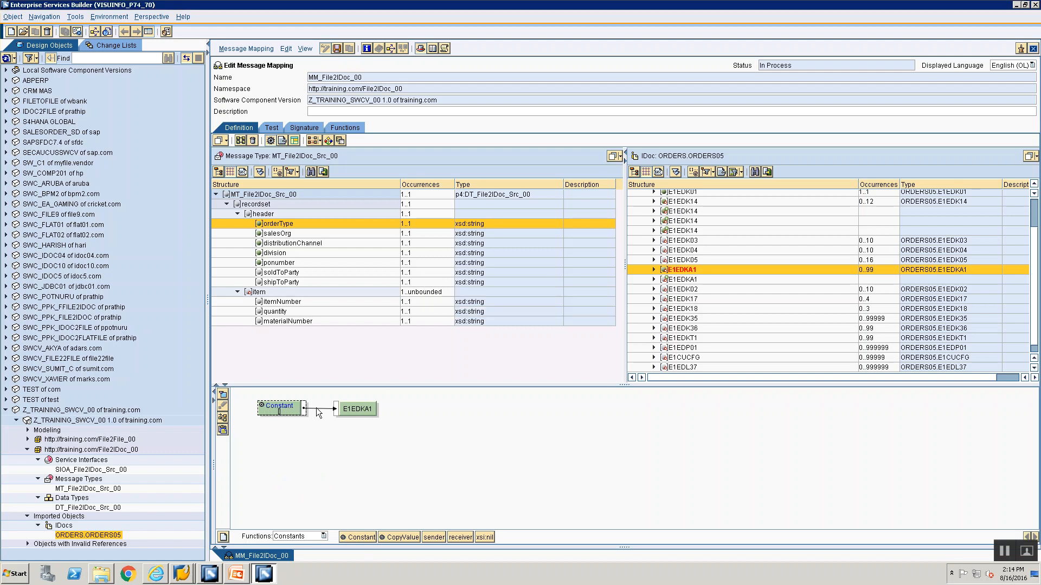
Expand the first E1EDKA1 segment and map a Constant function to its SEGMENT attribute
click(654, 269)
click(684, 280)
drag(355, 538, 333, 466)
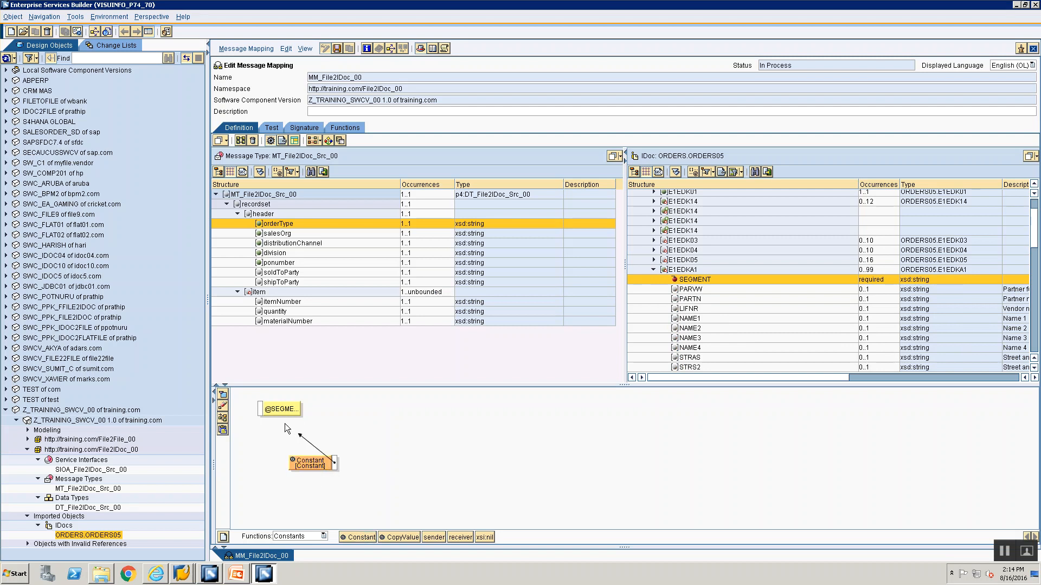
drag(266, 411, 262, 409)
click(222, 418)
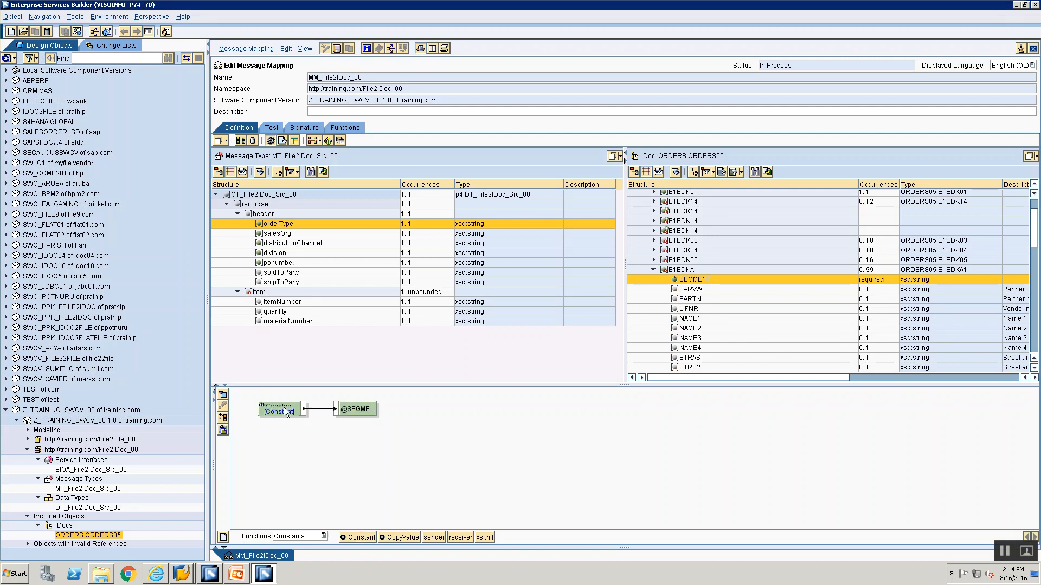
double_click(281, 410)
click(436, 306)
Check the rule in PowerPoint and map a Constant with value AG to PARVW of the first E1EDKA1 segment
key(alt+Tab)
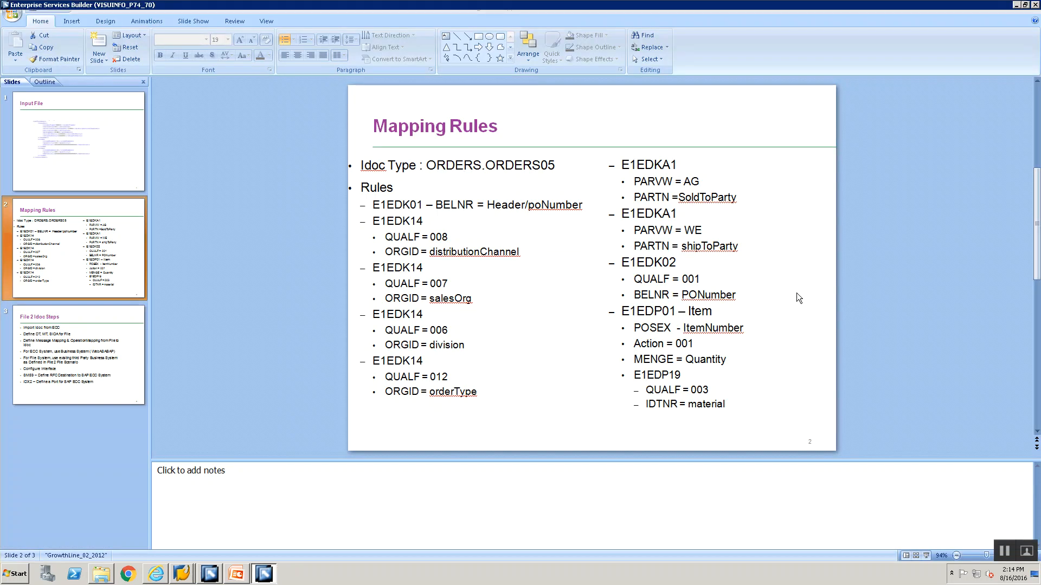
key(alt+Tab)
click(691, 292)
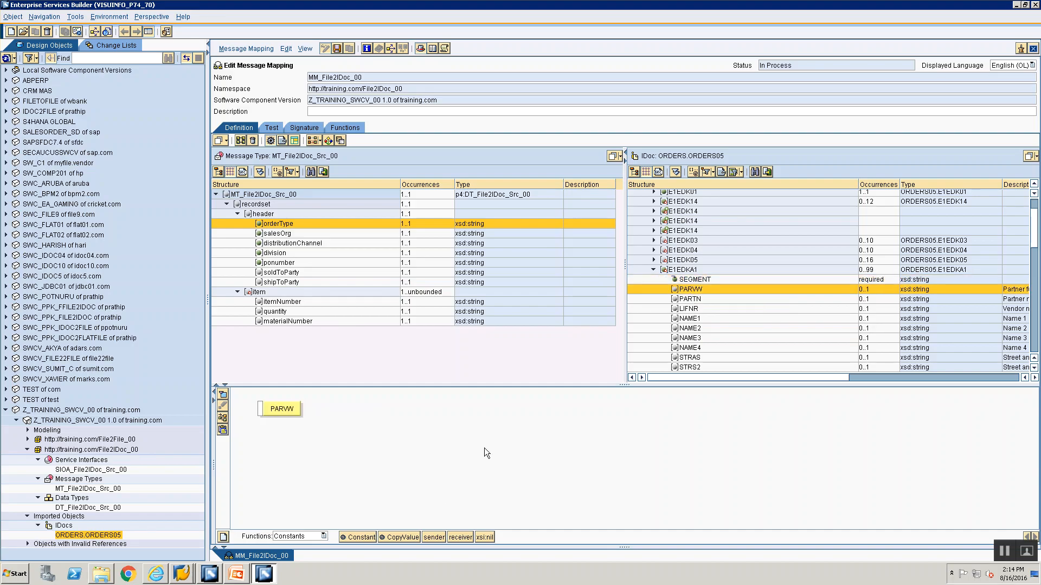
drag(347, 538, 260, 410)
click(222, 418)
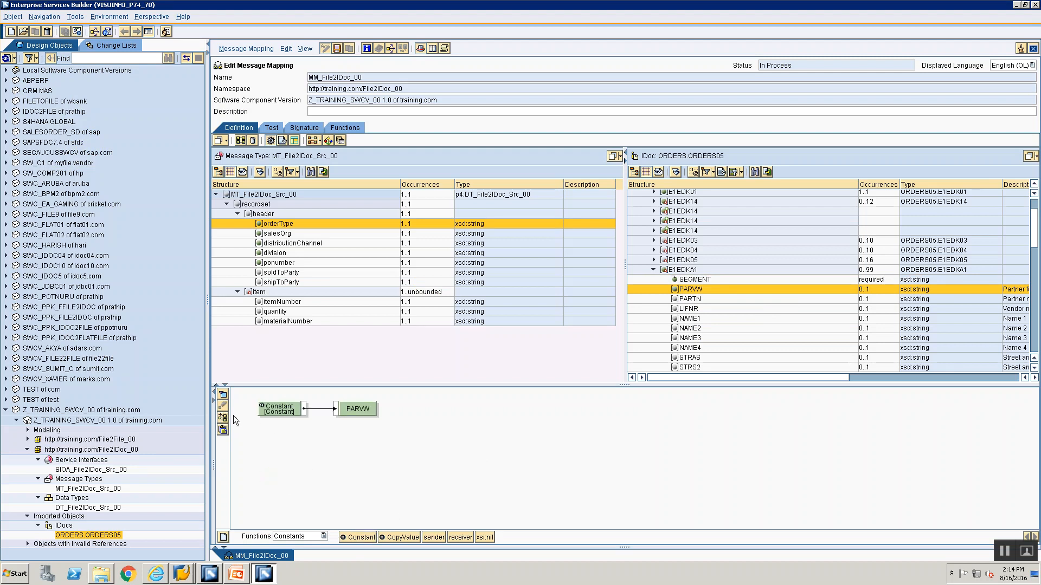
double_click(287, 413)
text(AG)
click(434, 308)
Check the rule in PowerPoint and map the soldToParty source field to PARTN of the first E1EDKA1 segment
key(alt+Tab)
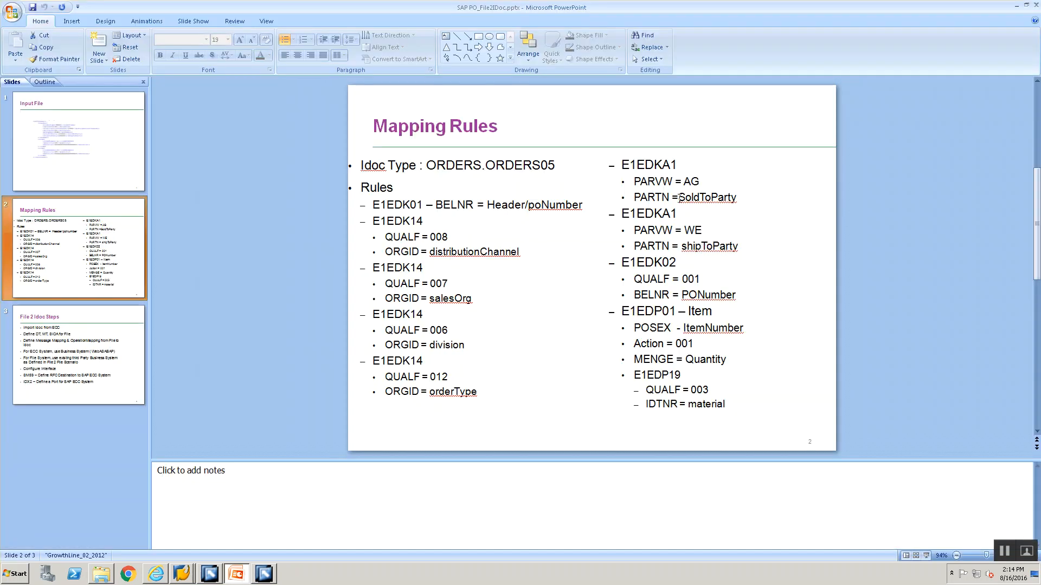
key(alt+Tab)
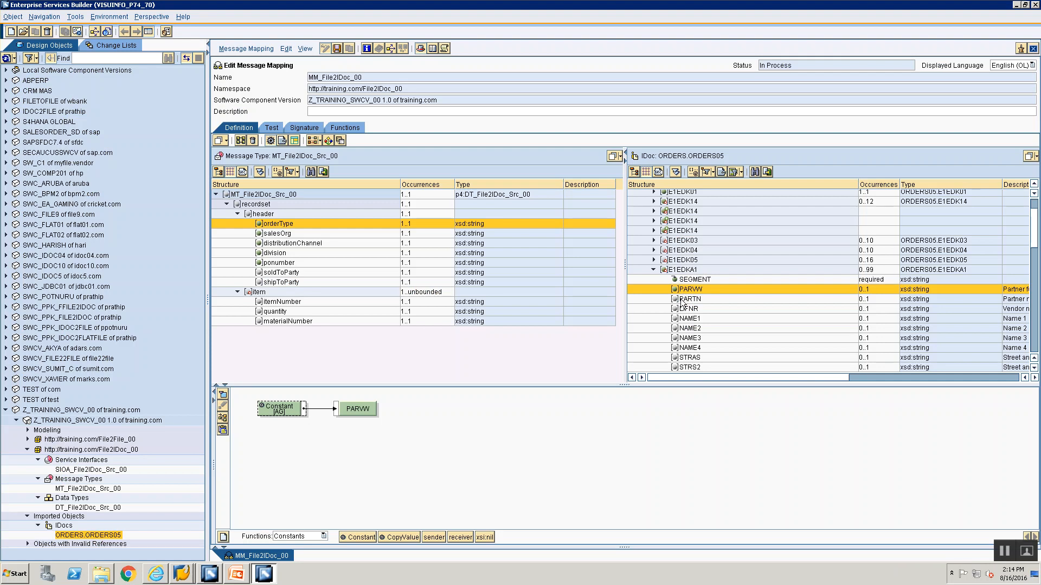
click(682, 300)
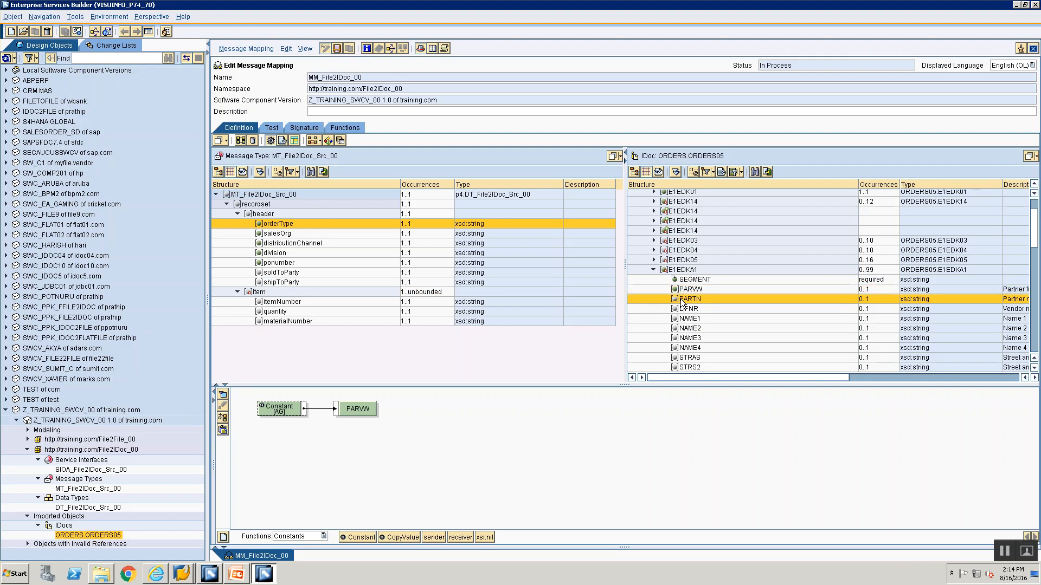
double_click(273, 273)
drag(268, 396, 265, 409)
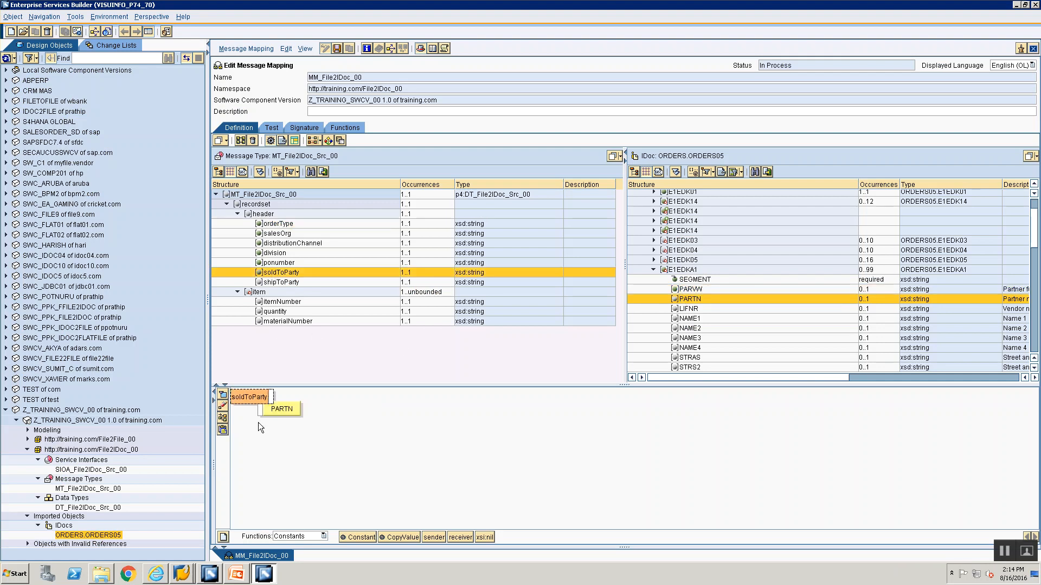
drag(277, 460, 261, 409)
click(221, 418)
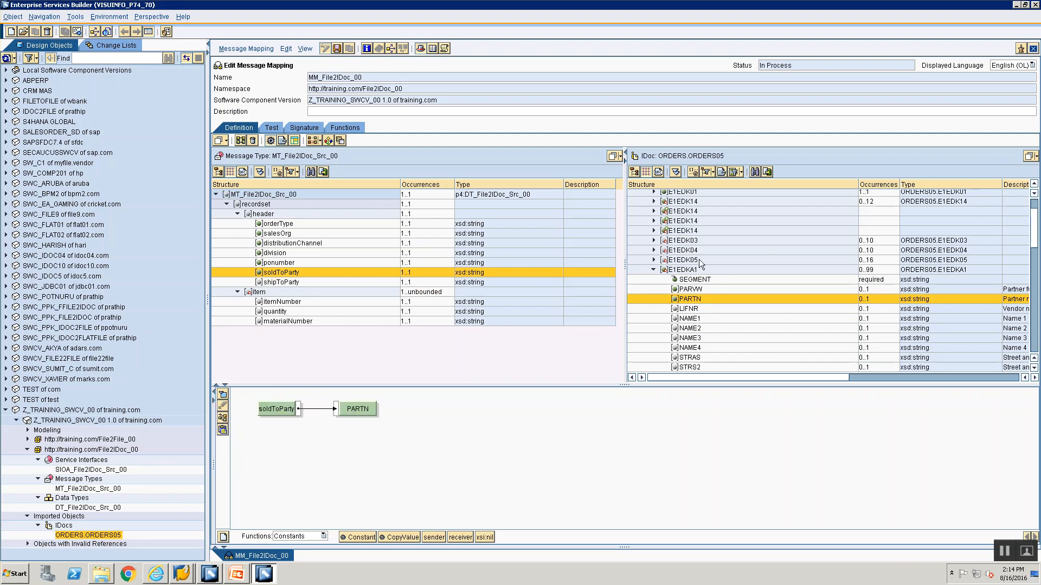
Collapse the first E1EDKA1 segment and map a Constant function to the second E1EDKA1 segment node
click(653, 269)
click(683, 277)
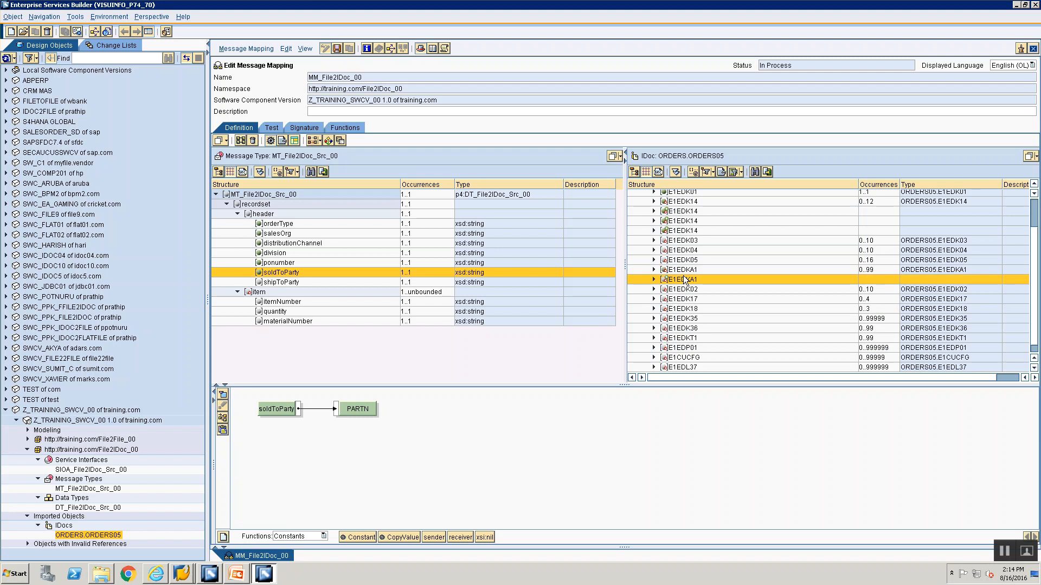
drag(356, 541, 296, 473)
drag(263, 415, 260, 410)
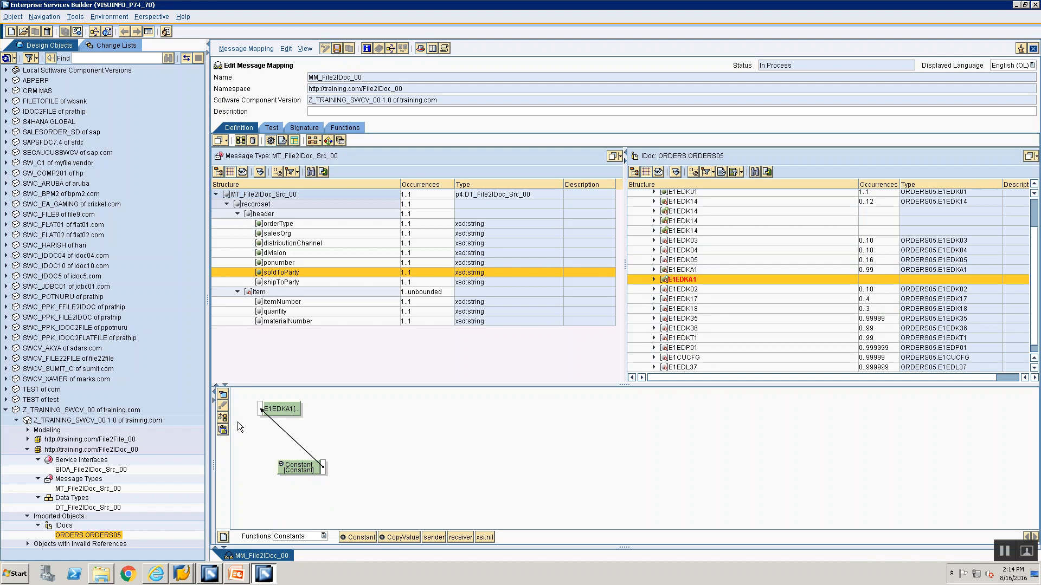
click(222, 418)
double_click(275, 408)
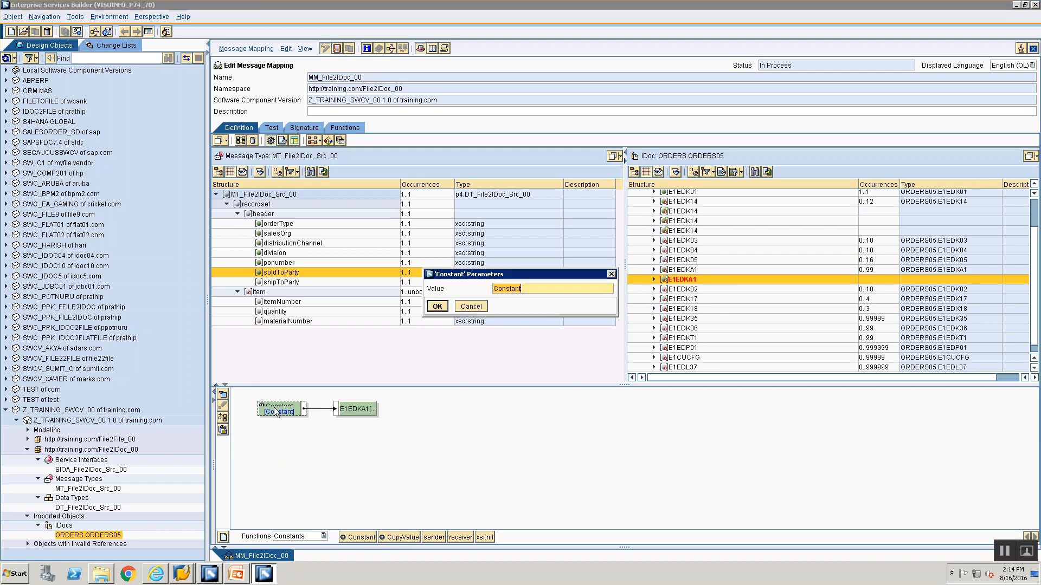
click(436, 307)
Expand the second E1EDKA1 segment and map a Constant with value 1 to its SEGMENT attribute
click(653, 279)
click(685, 290)
mouse_move(280, 460)
mouse_down()
mouse_move(288, 437)
mouse_move(262, 417)
mouse_up()
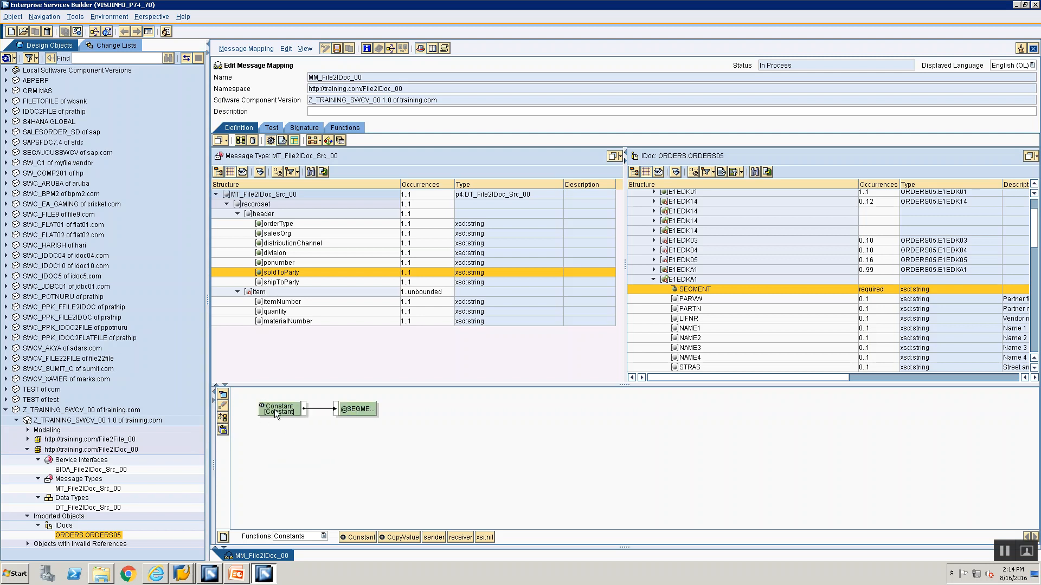
double_click(275, 409)
text(1)
click(437, 310)
Check the rule in PowerPoint and map a Constant with value WE to PARVW of the second E1EDKA1 segment
click(685, 301)
key(alt+Tab)
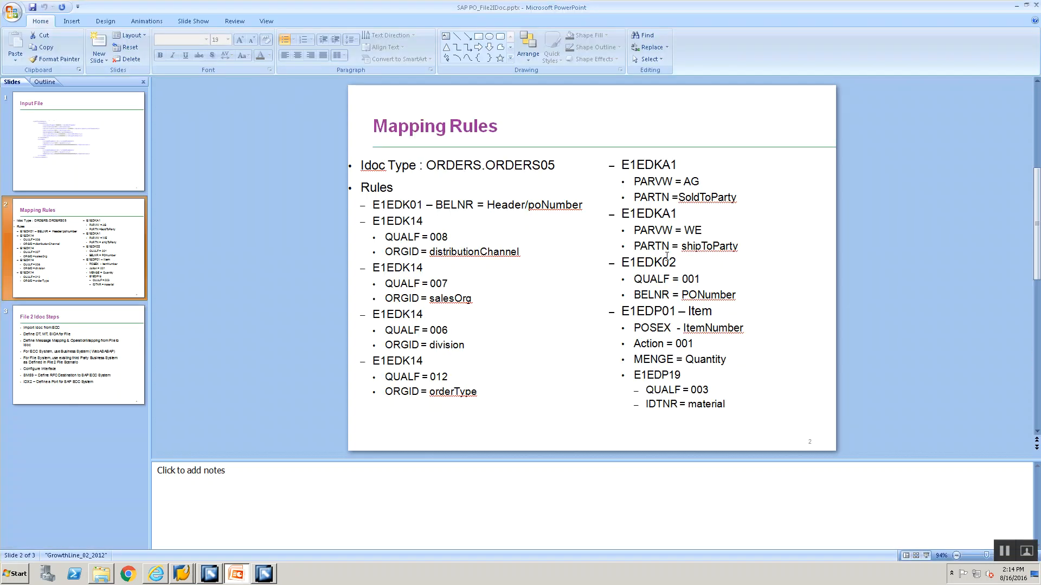
key(alt+Tab)
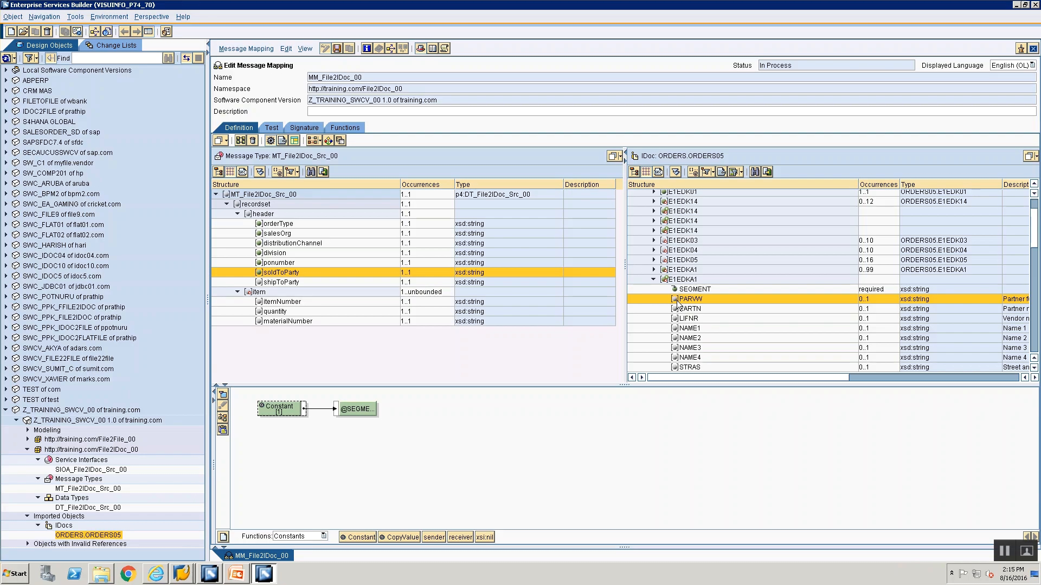
click(677, 301)
mouse_move(353, 539)
mouse_down()
mouse_move(289, 471)
mouse_move(315, 471)
mouse_move(261, 409)
mouse_up()
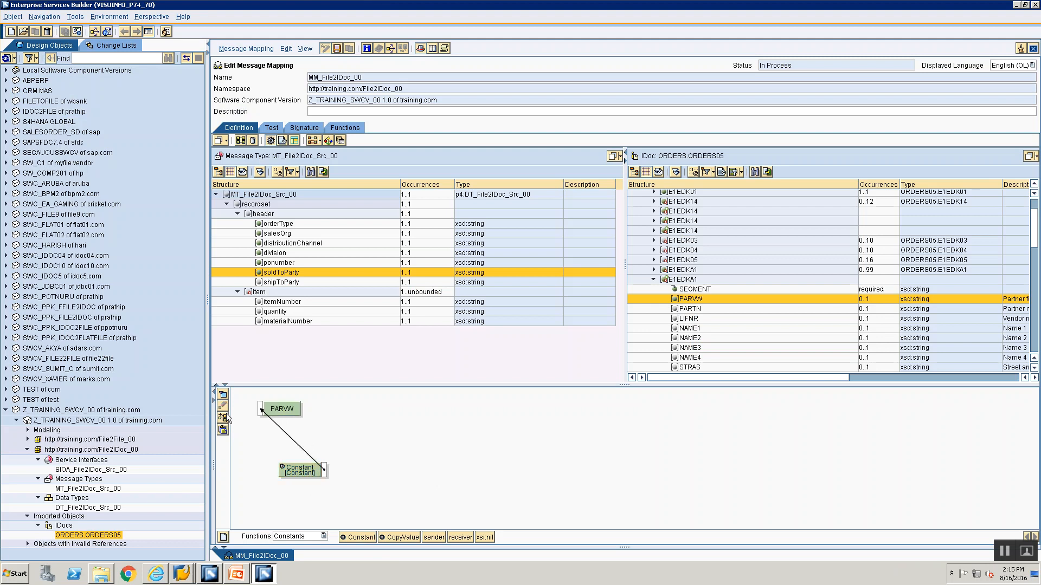
click(223, 417)
click(278, 412)
text(WE)
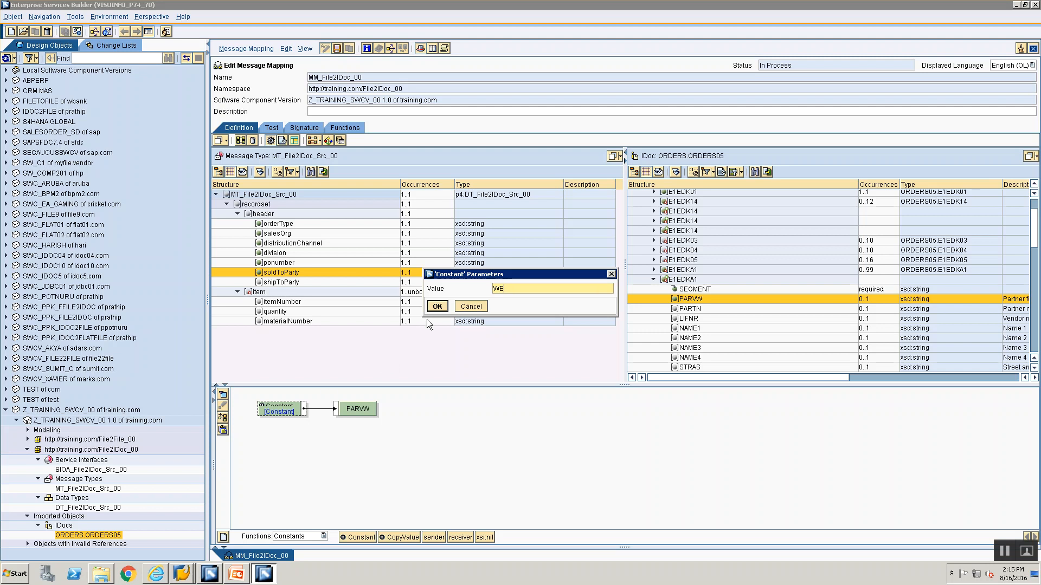
click(437, 306)
Map the shipToParty source field to PARTN of the second E1EDKA1 segment and collapse that segment
click(698, 309)
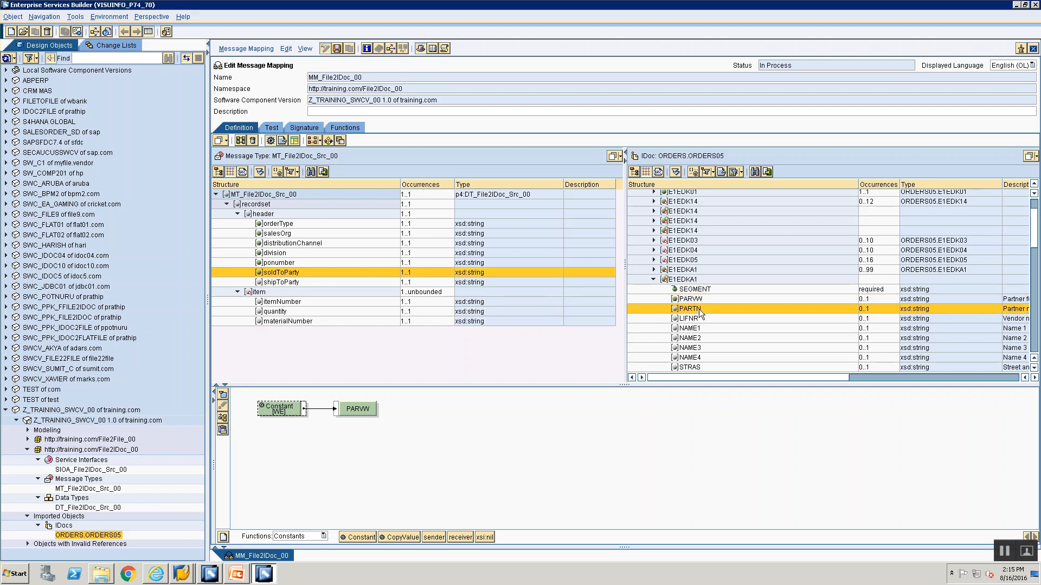
drag(295, 409, 375, 424)
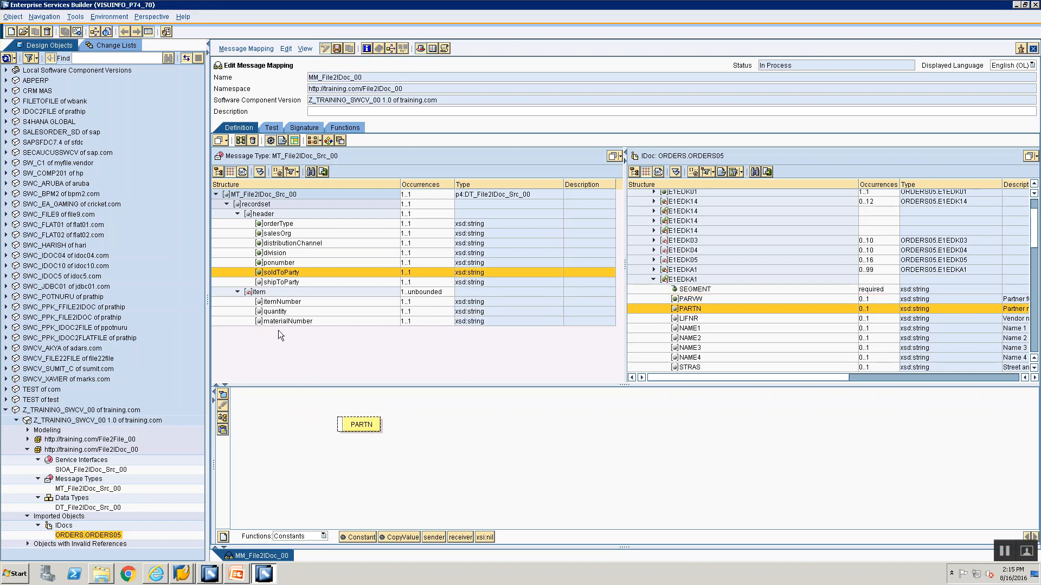
click(280, 282)
drag(280, 282, 273, 413)
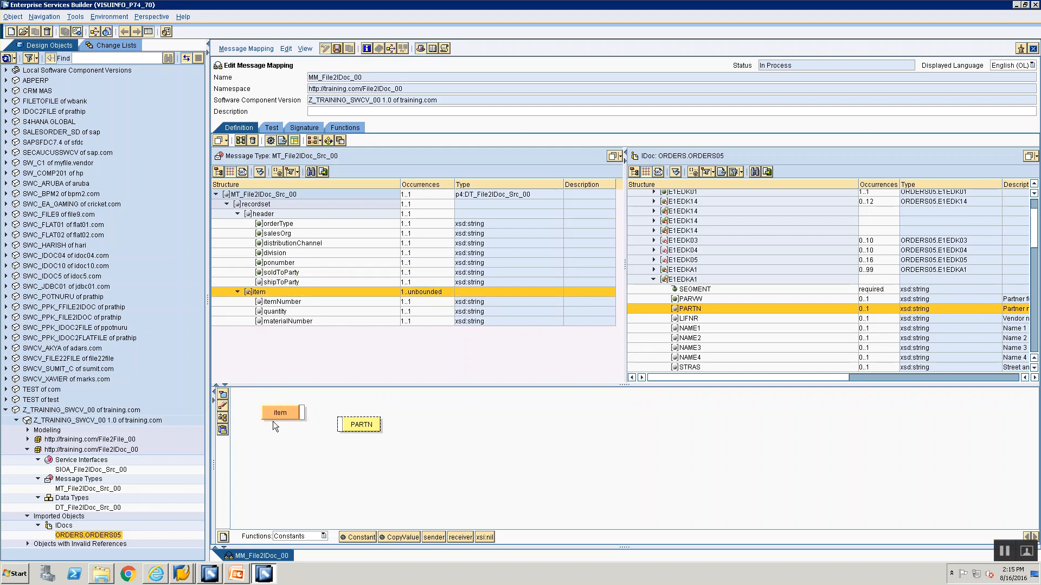
drag(280, 284, 339, 425)
click(222, 408)
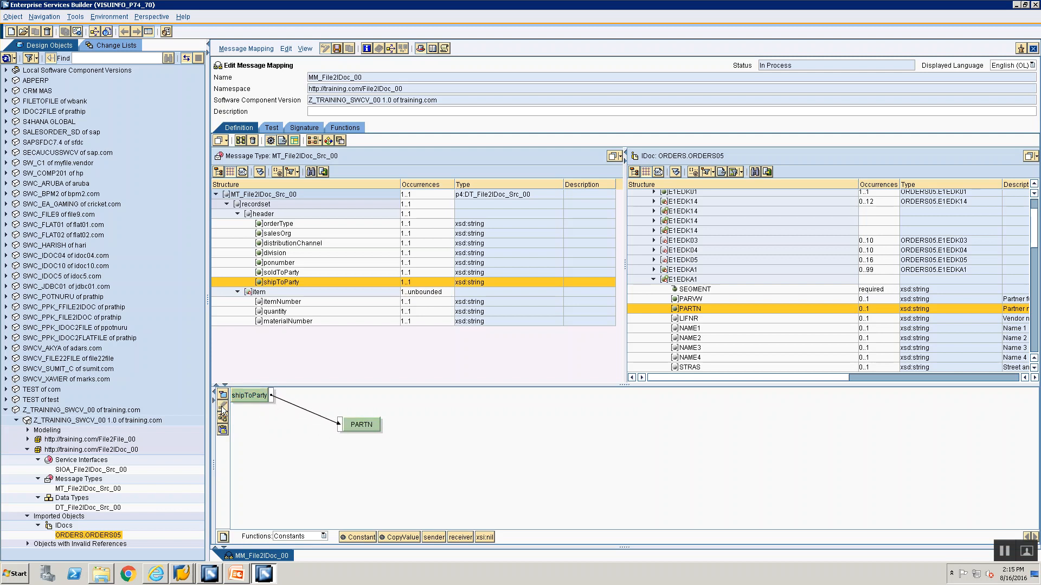
click(222, 418)
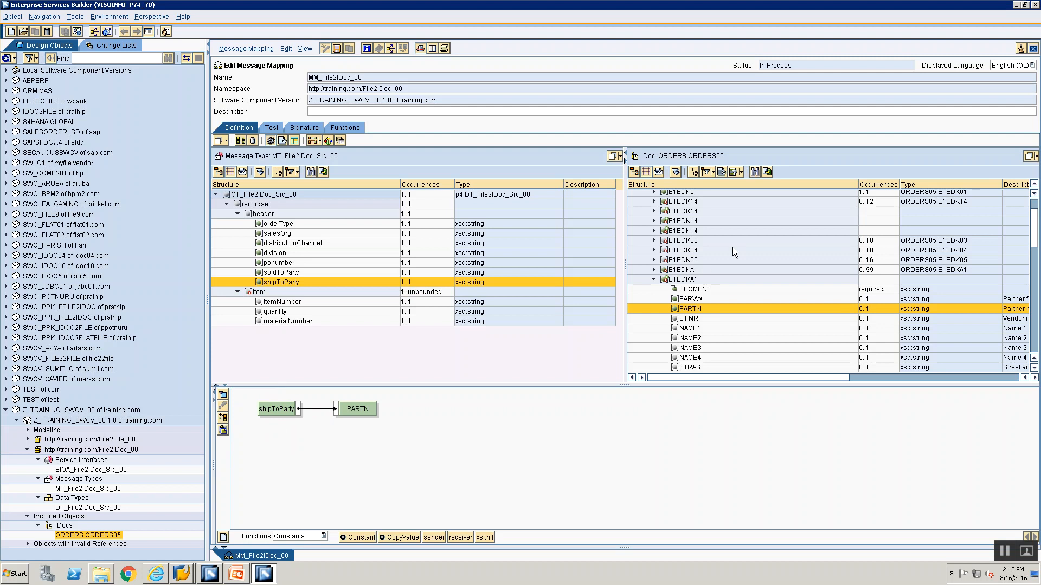
click(654, 279)
Check the E1EDK02 rules in PowerPoint and map a Constant function with an empty value to the E1EDK02 segment node
key(alt+Tab)
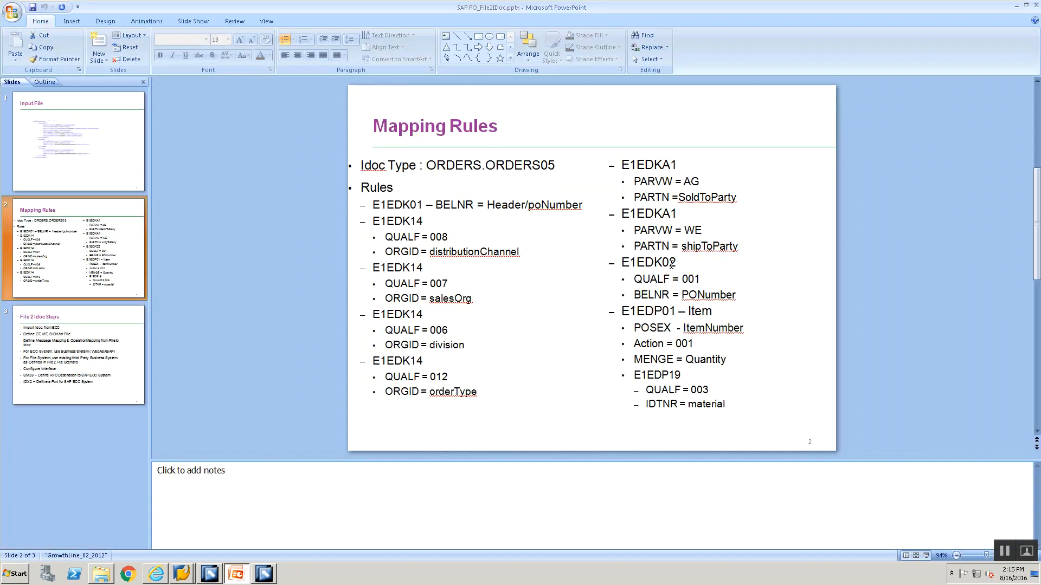
key(alt+Tab)
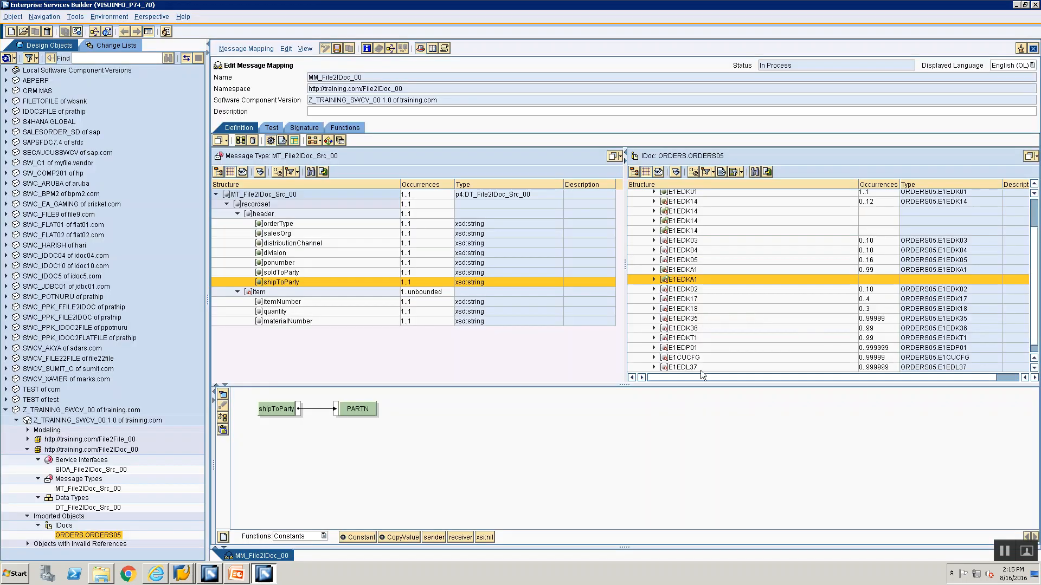
drag(1033, 303, 1024, 248)
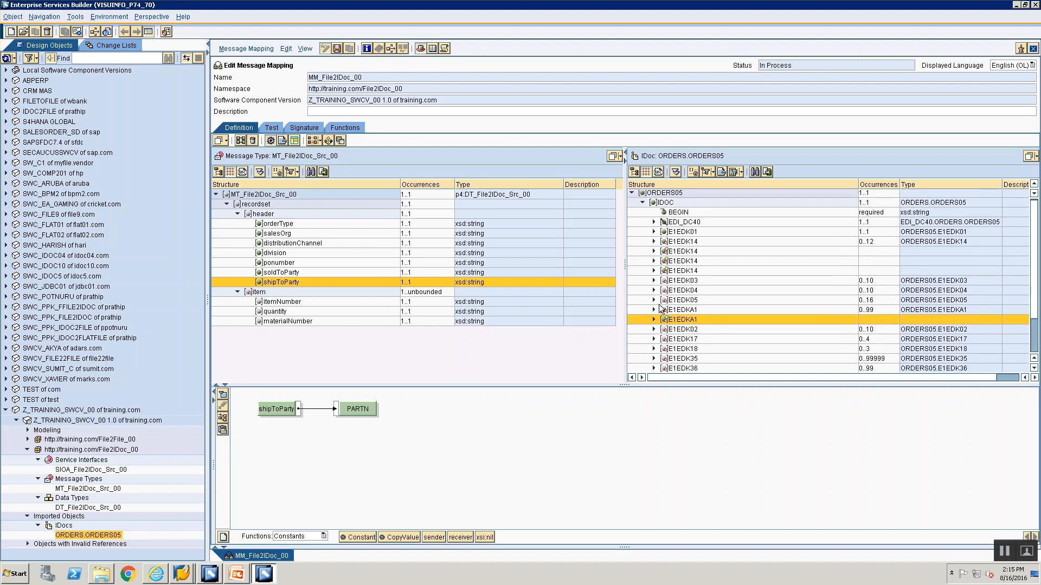
click(673, 331)
key(alt+Tab)
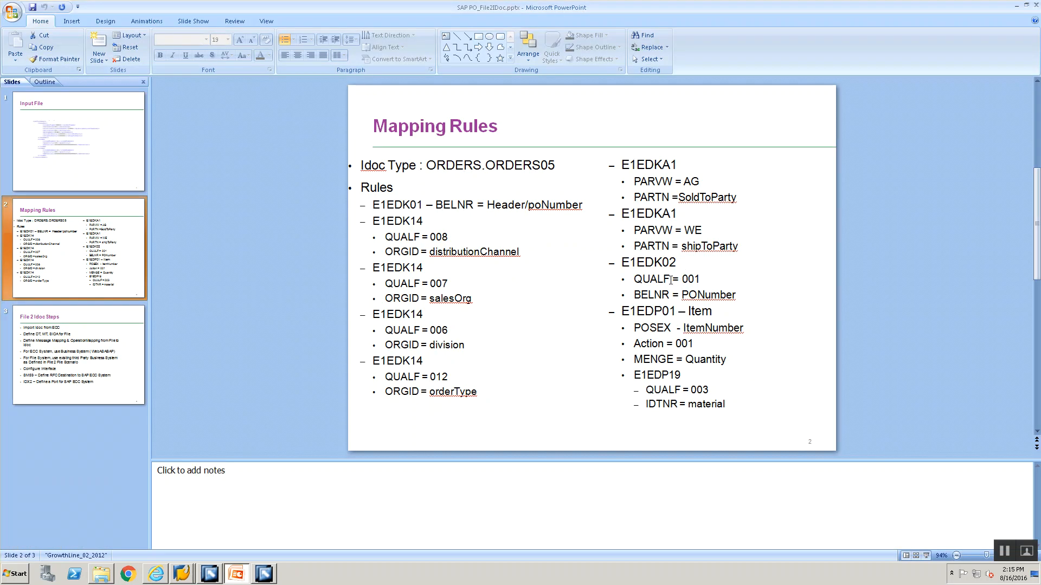
key(alt+Tab)
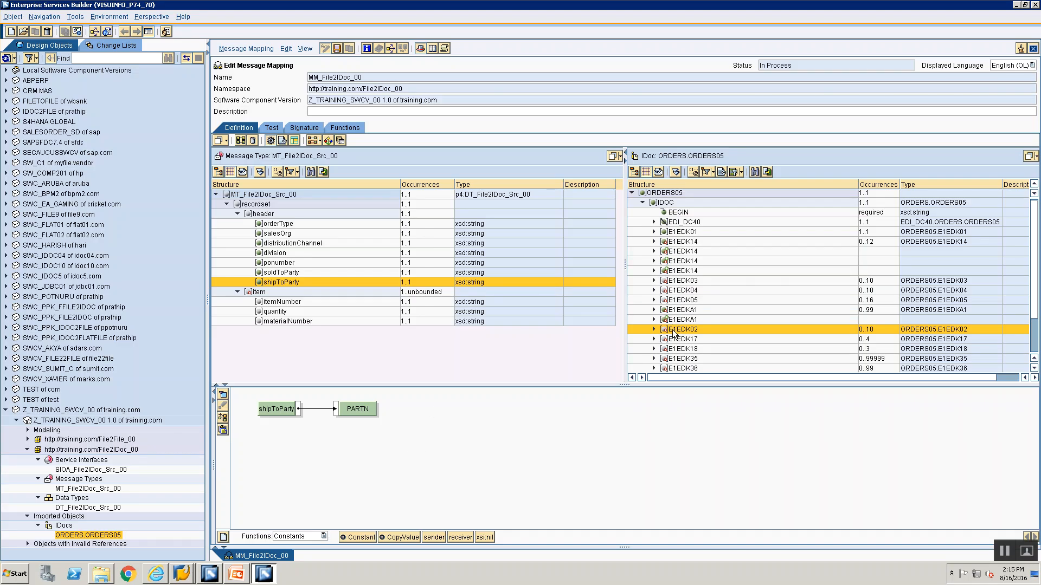
click(691, 333)
drag(354, 537, 278, 448)
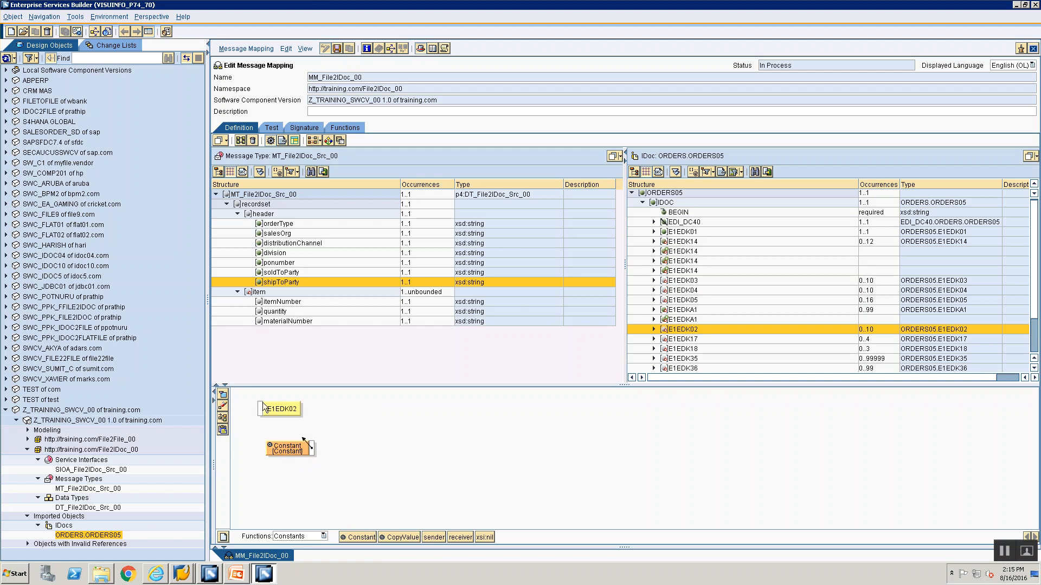
drag(261, 403, 262, 409)
double_click(268, 410)
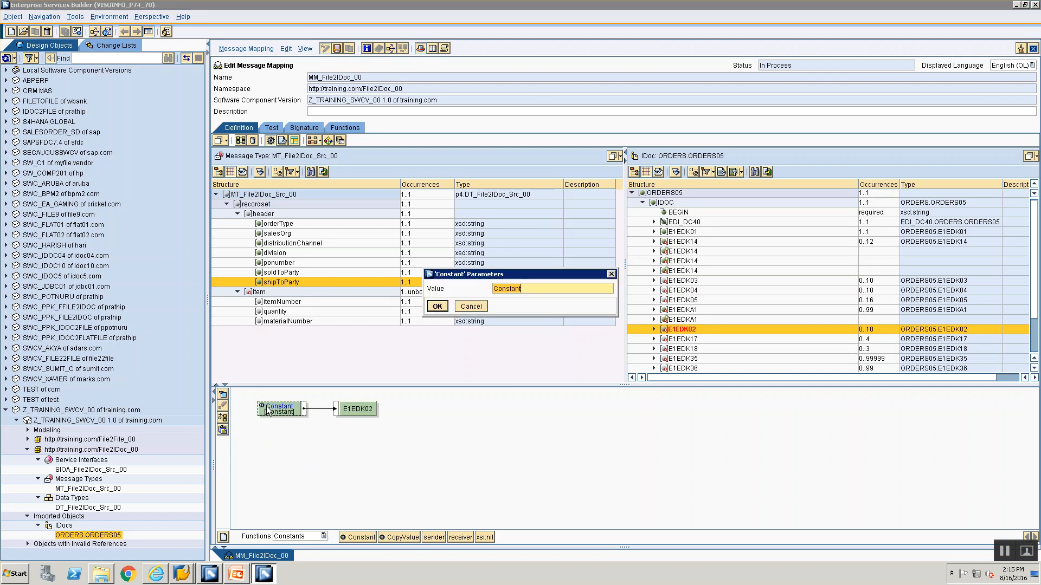
click(433, 307)
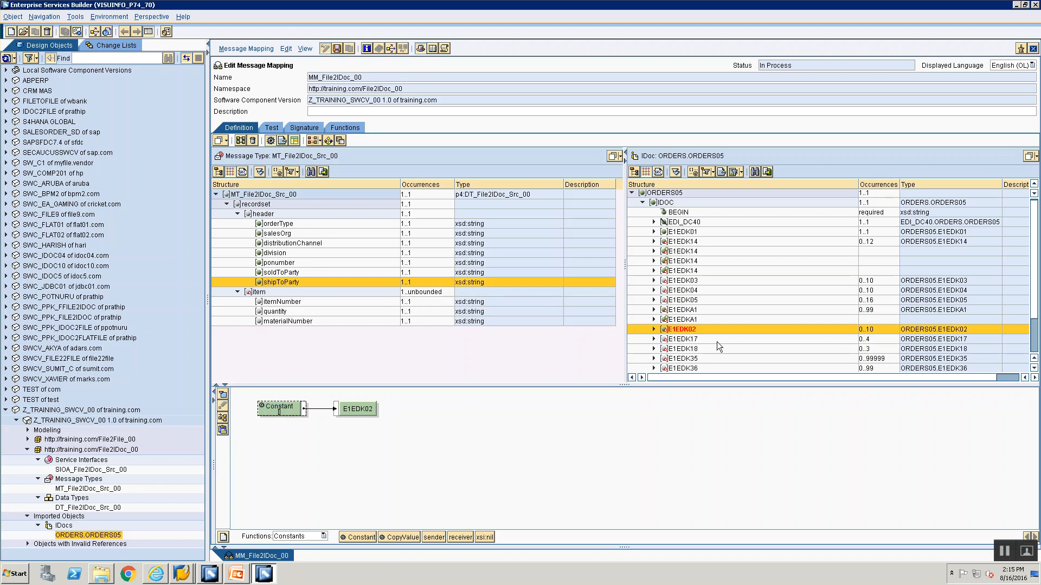
Expand the E1EDK02 segment and map a Constant with value 1 to its SEGMENT attribute
click(652, 330)
click(651, 339)
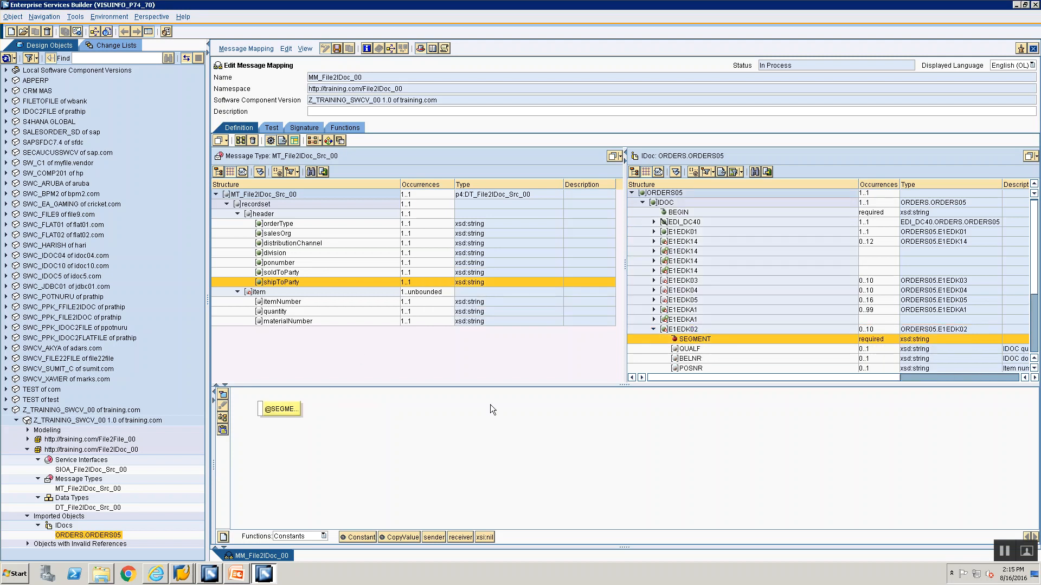
mouse_move(365, 538)
mouse_down()
mouse_move(272, 456)
mouse_move(261, 411)
mouse_up()
click(222, 417)
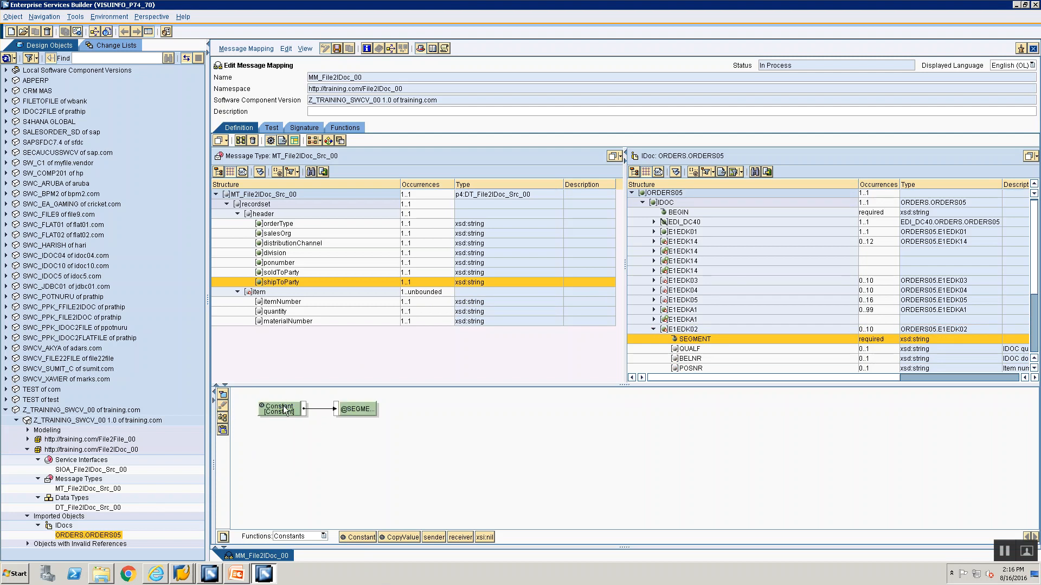
double_click(285, 408)
text(1)
click(437, 306)
Check the E1EDK02 rule in PowerPoint and map a Constant with value 001 to QUALF of the E1EDK02 segment
key(alt+Tab)
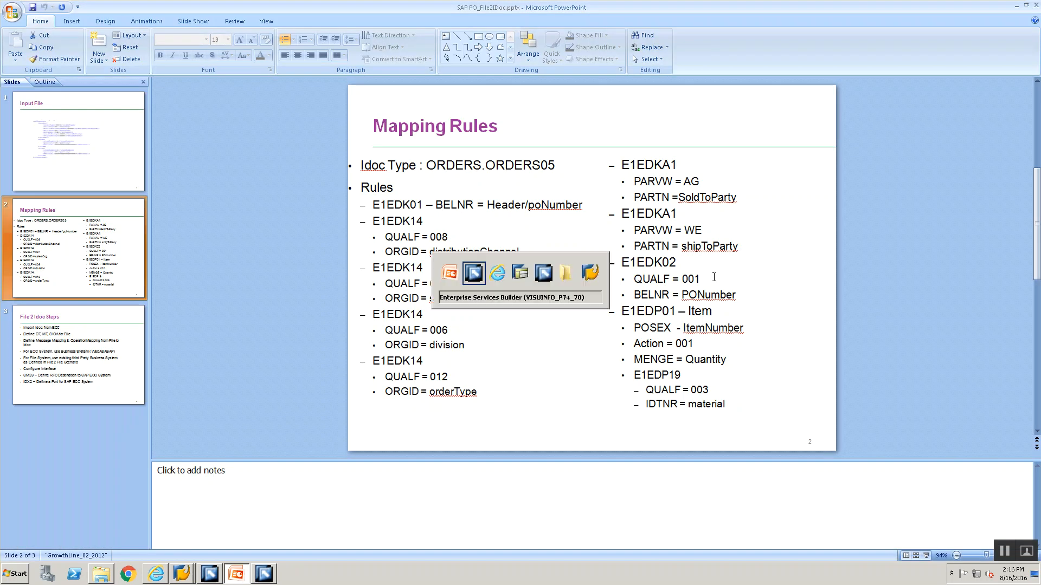
key(alt+Tab)
key(alt+Tab)
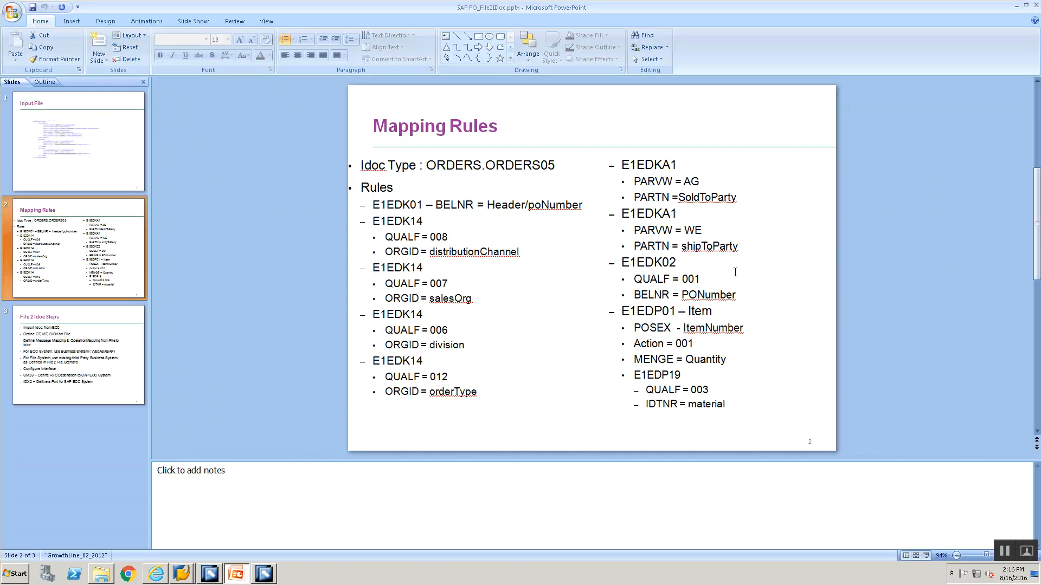
key(alt+Tab)
click(682, 350)
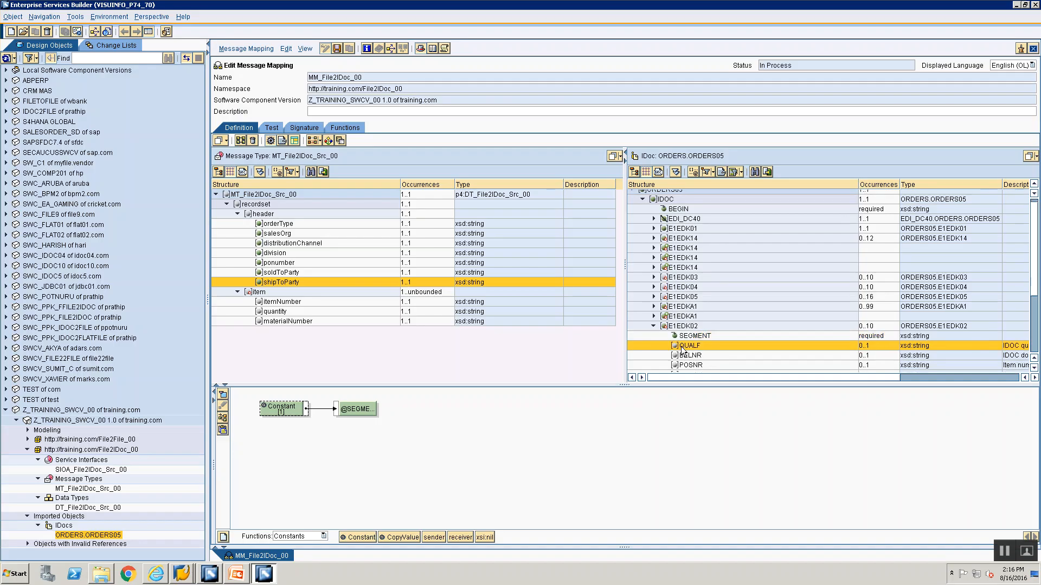
drag(289, 469, 260, 409)
double_click(275, 408)
text(00)
key(Return)
Map the ponumber source field to BELNR of the E1EDK02 segment and save the message mapping
key(alt+Tab)
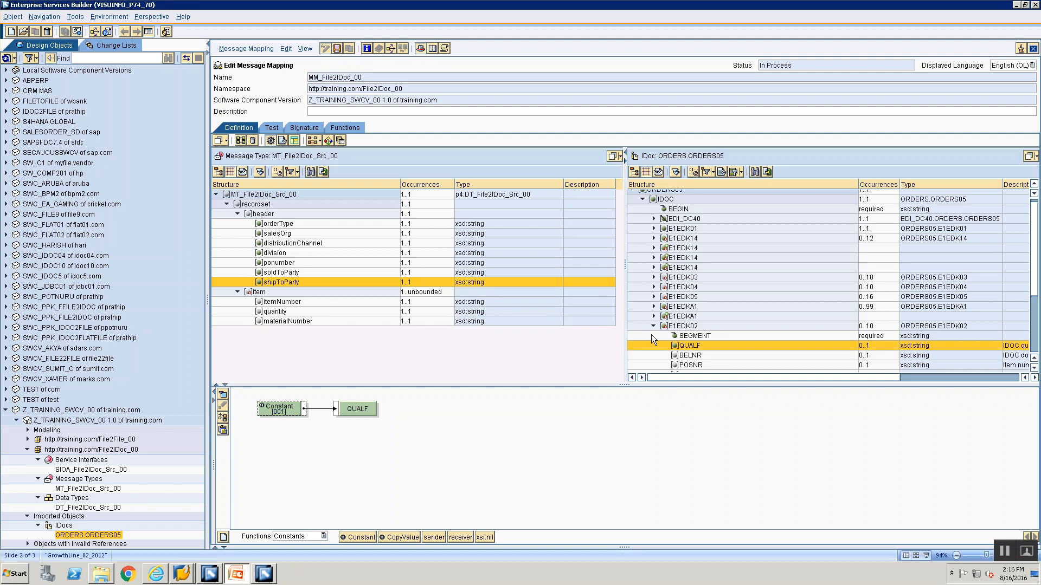
key(alt+Tab)
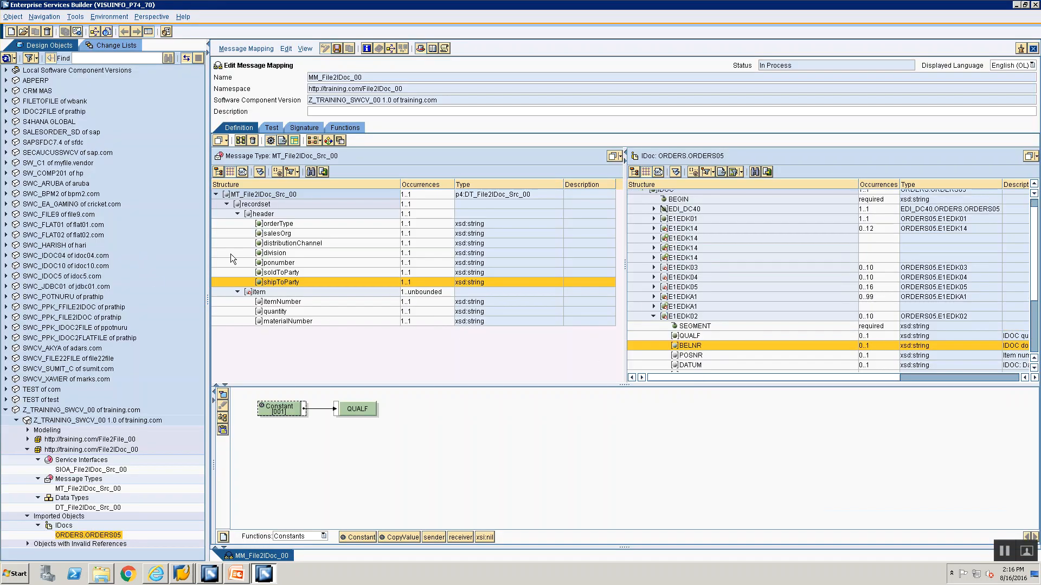
click(689, 346)
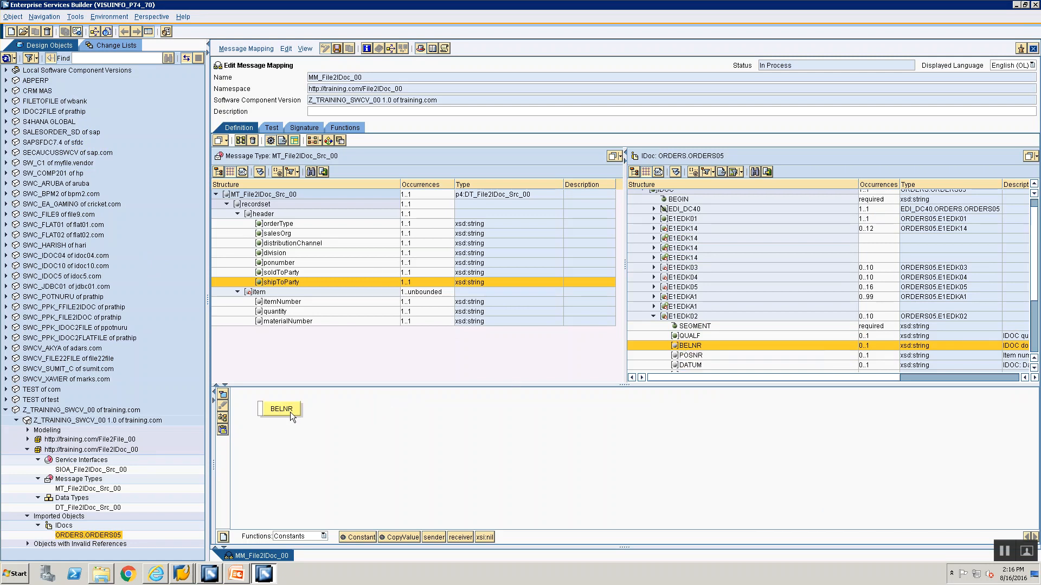
drag(291, 412, 429, 414)
drag(281, 262, 275, 260)
double_click(276, 262)
drag(272, 395, 401, 411)
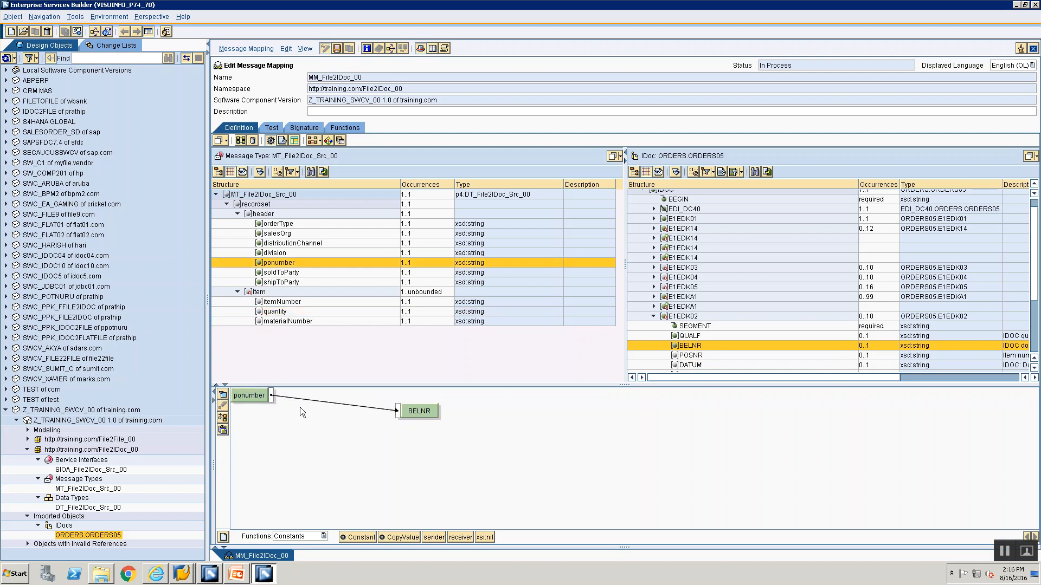
click(222, 417)
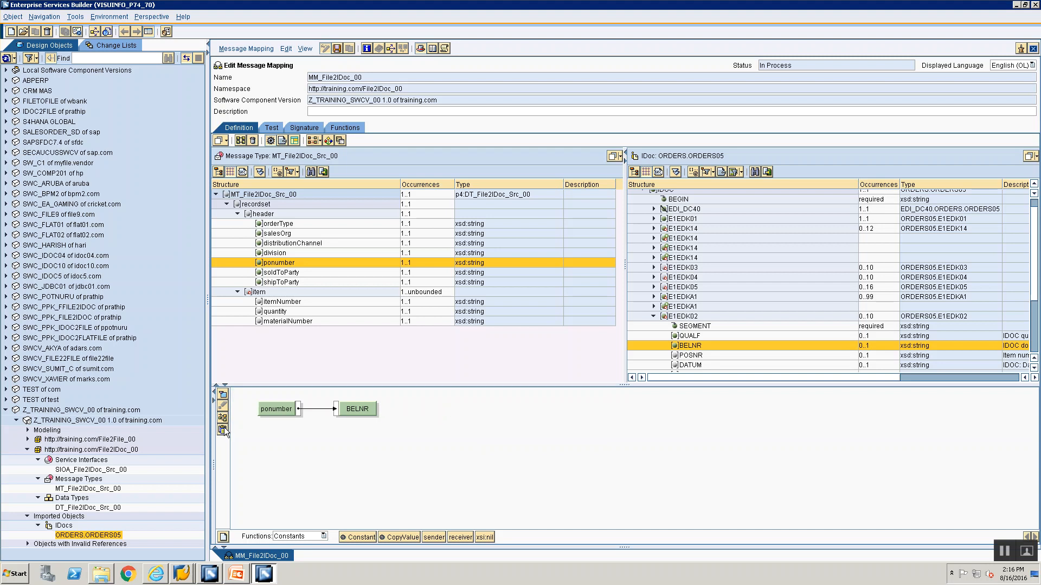
click(337, 48)
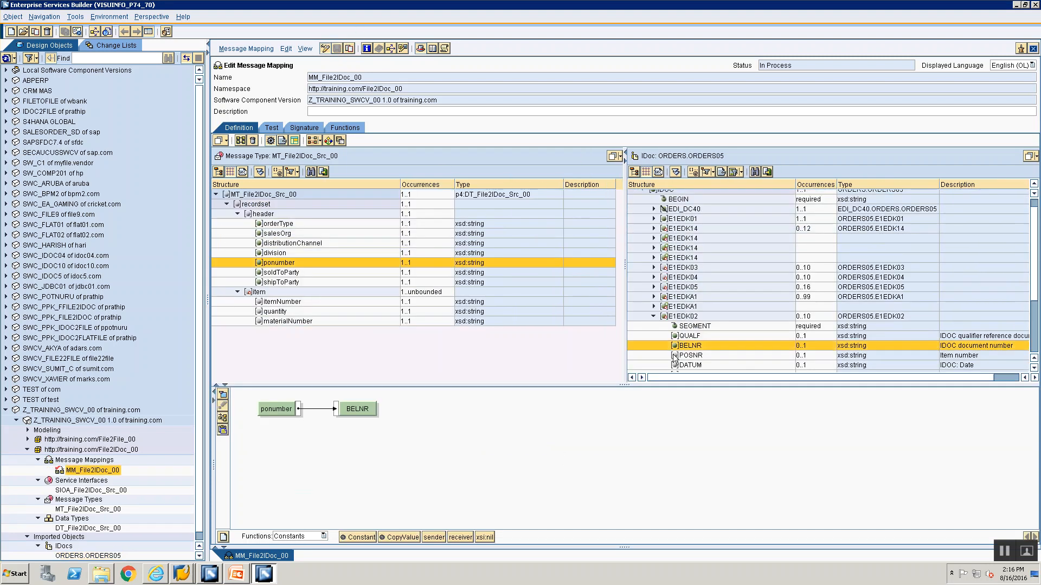
click(654, 317)
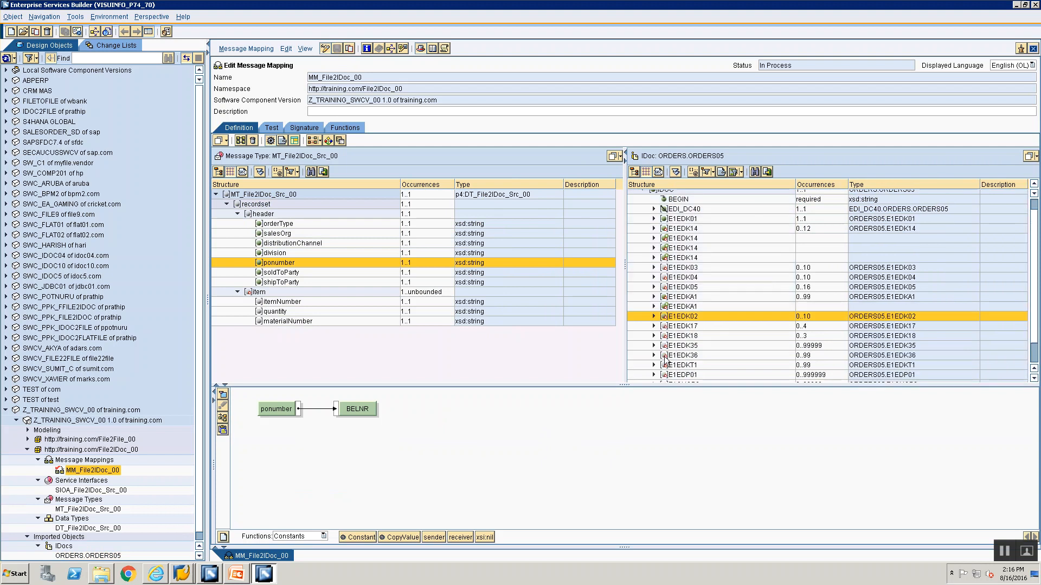
Check the E1EDP01 rules in PowerPoint and map the item source node to the E1EDP01 segment node
key(alt+Tab)
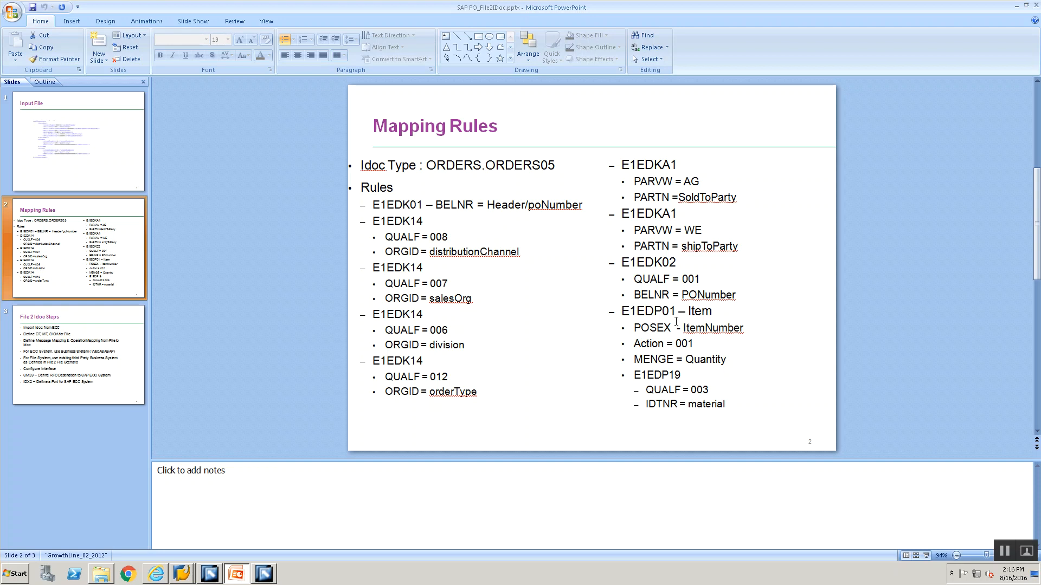
key(alt+Tab)
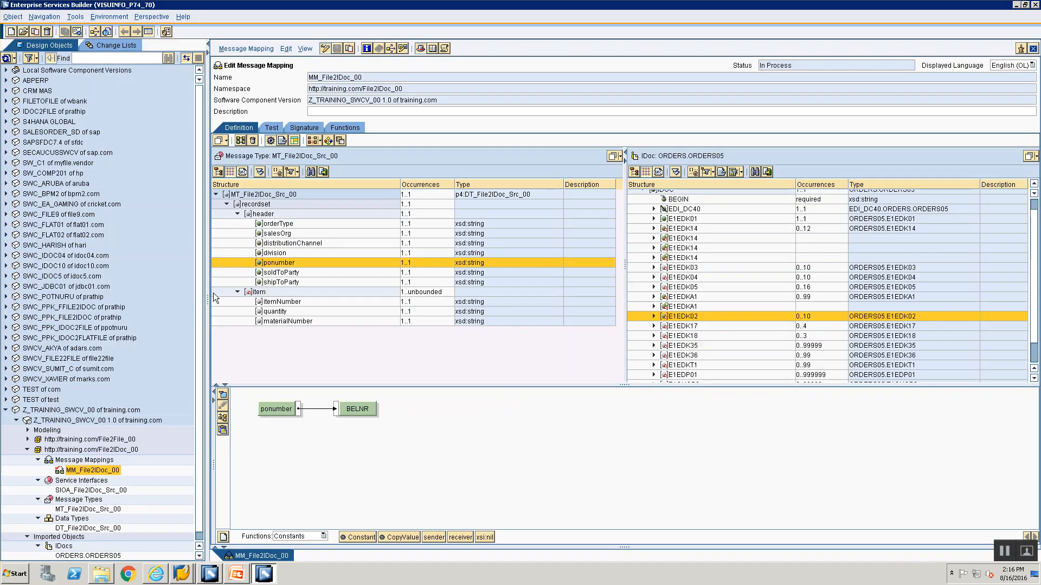
click(260, 292)
scroll(732, 360, down, 1)
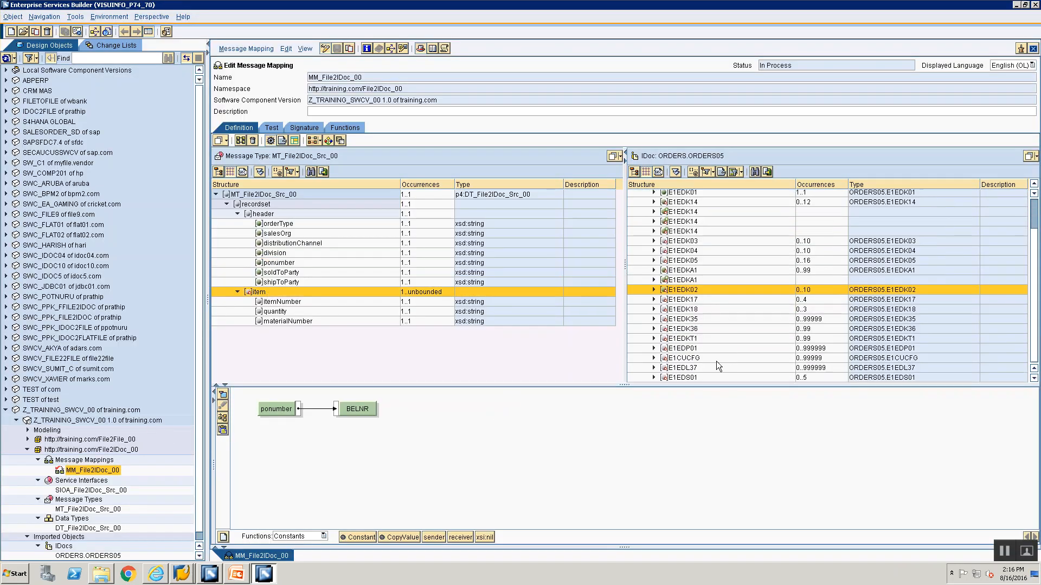
click(678, 349)
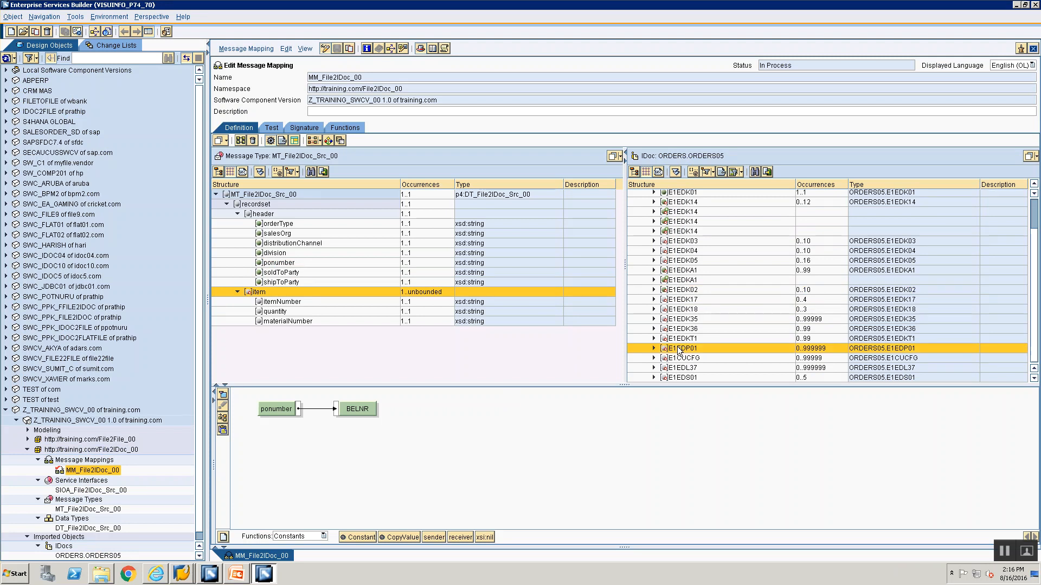
double_click(678, 349)
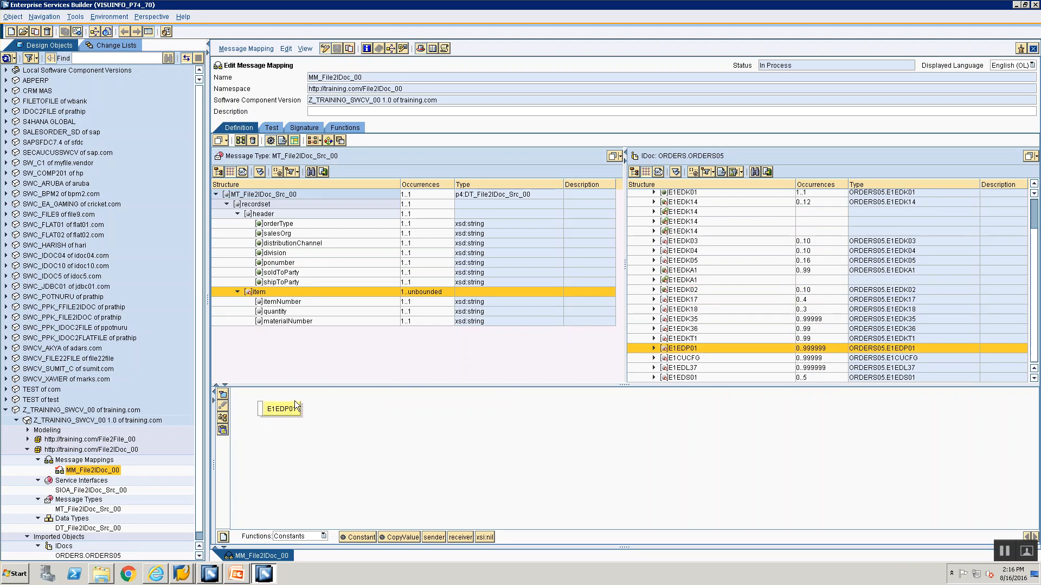
double_click(258, 296)
drag(271, 396, 467, 462)
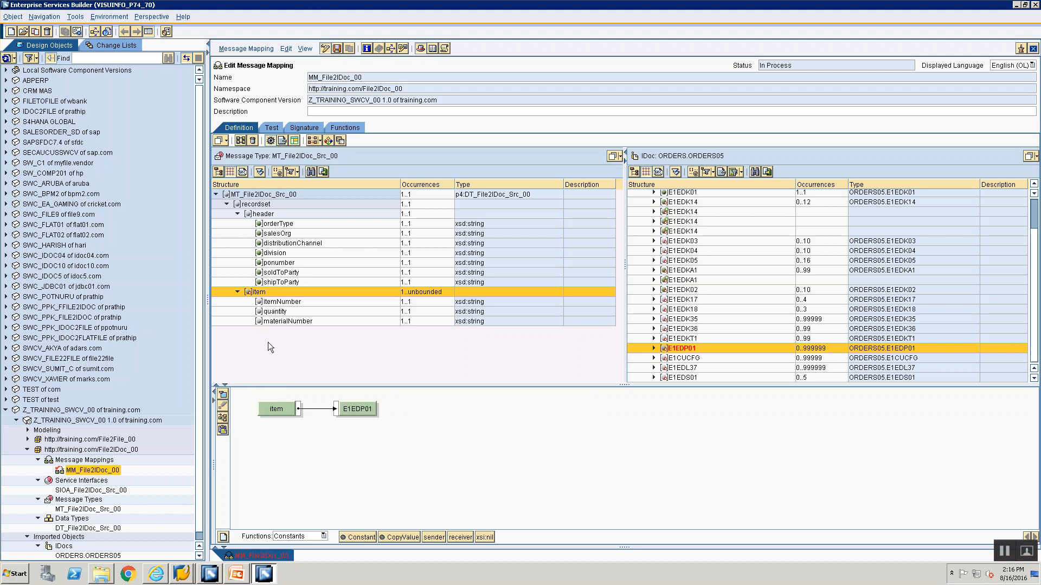
Expand the E1EDP01 segment and map a Constant with value 1 to its SEGMENT attribute
click(653, 349)
scroll(696, 363, down, 2)
click(687, 302)
drag(353, 537, 263, 406)
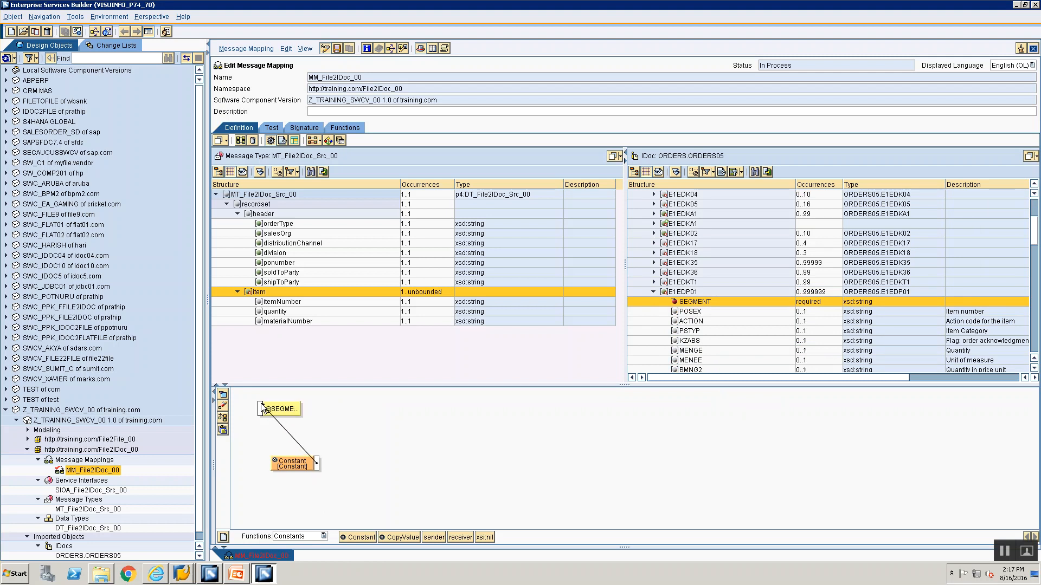
double_click(288, 467)
text(1)
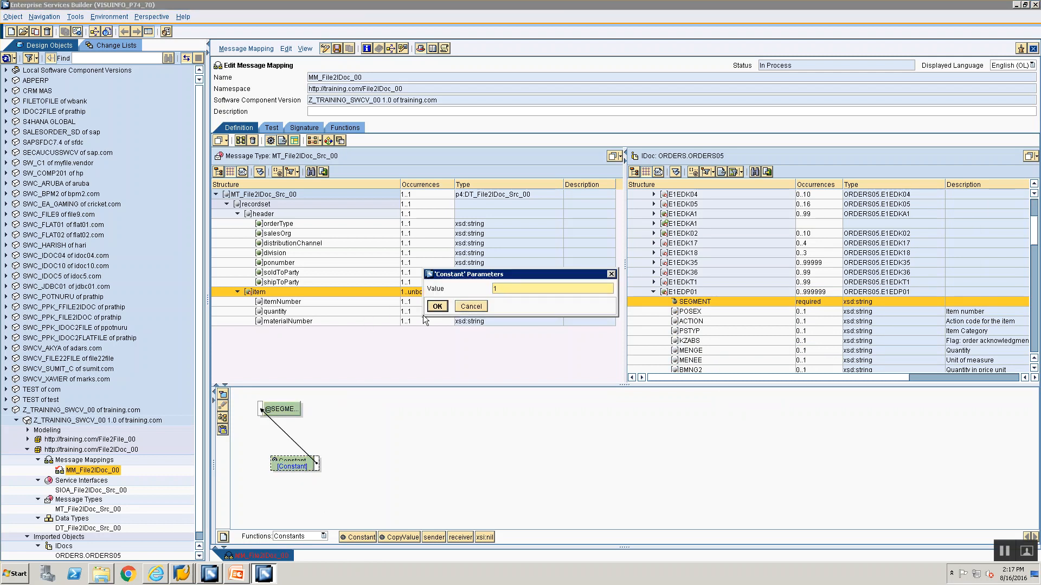
click(437, 306)
click(227, 421)
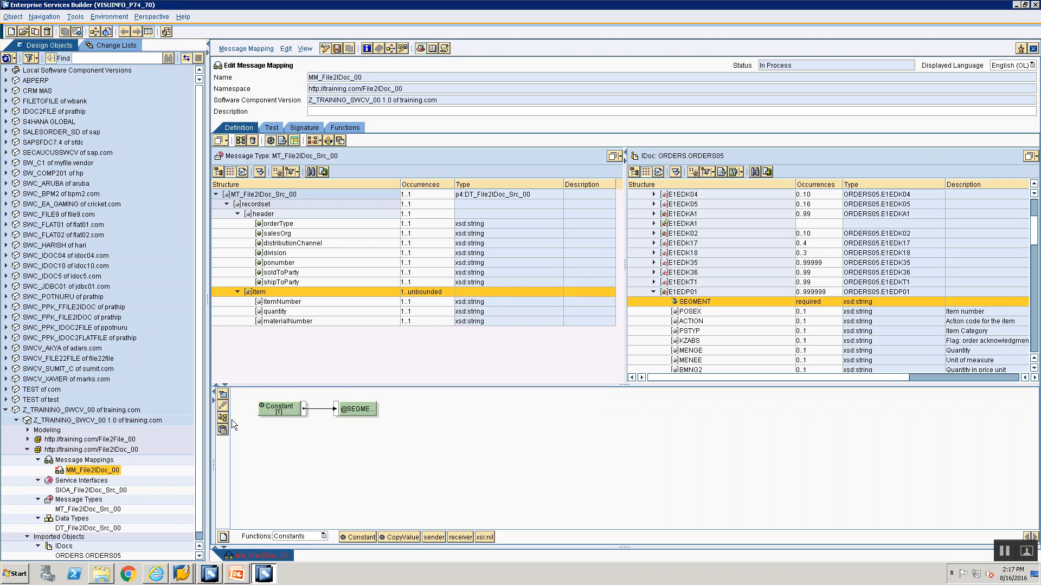
Check the POSEX rule in PowerPoint and map the itemNumber source field to POSEX of the E1EDP01 segment
key(alt+Tab)
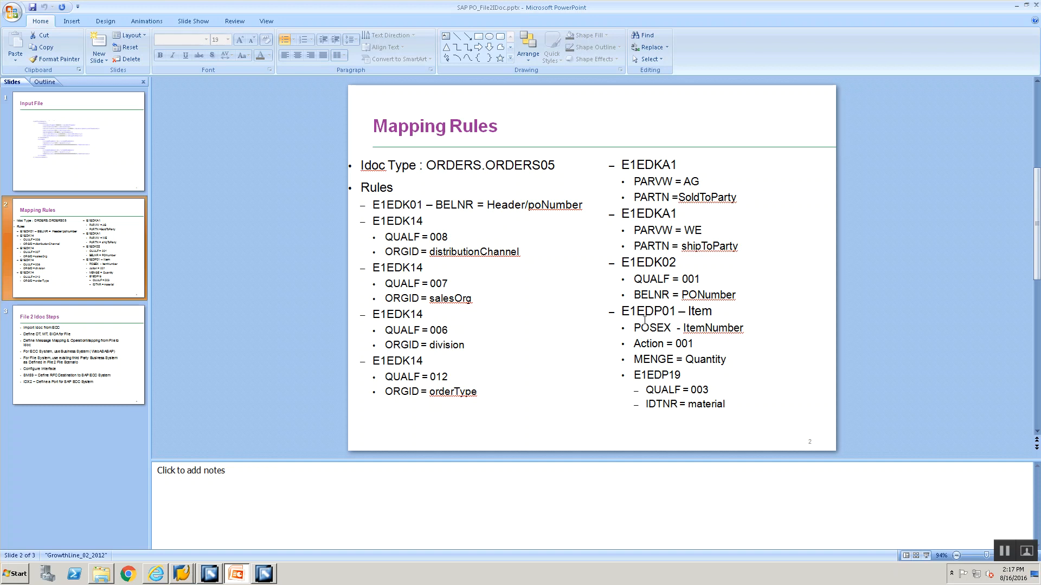
key(alt+Tab)
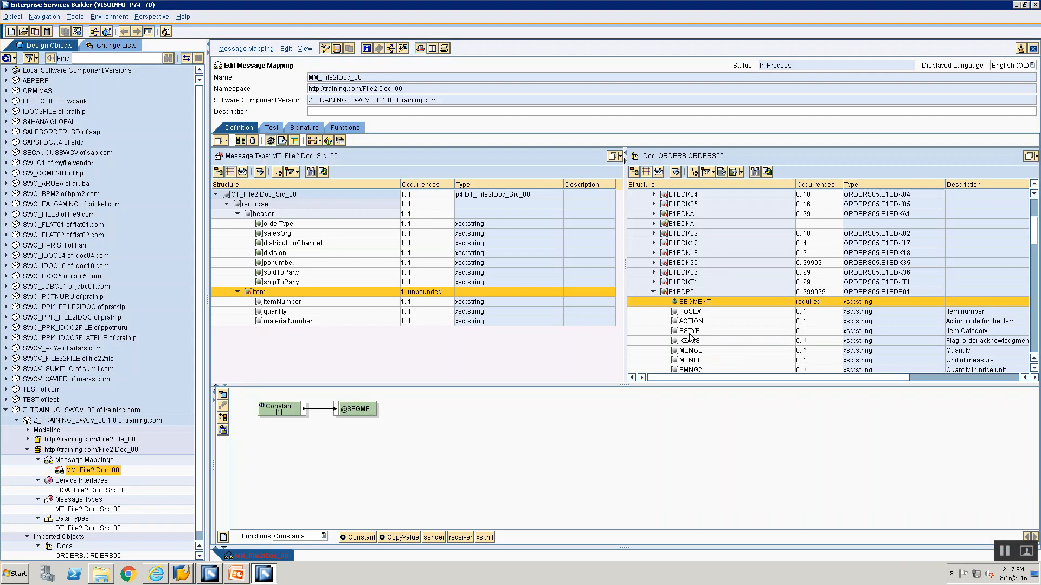
drag(688, 313, 378, 409)
double_click(288, 299)
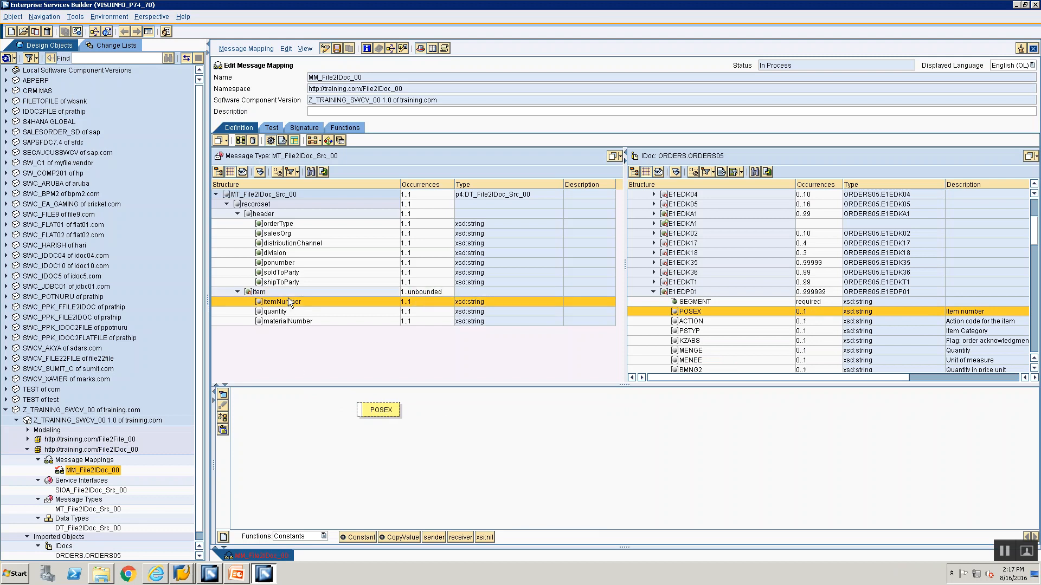
drag(272, 391, 358, 411)
click(226, 416)
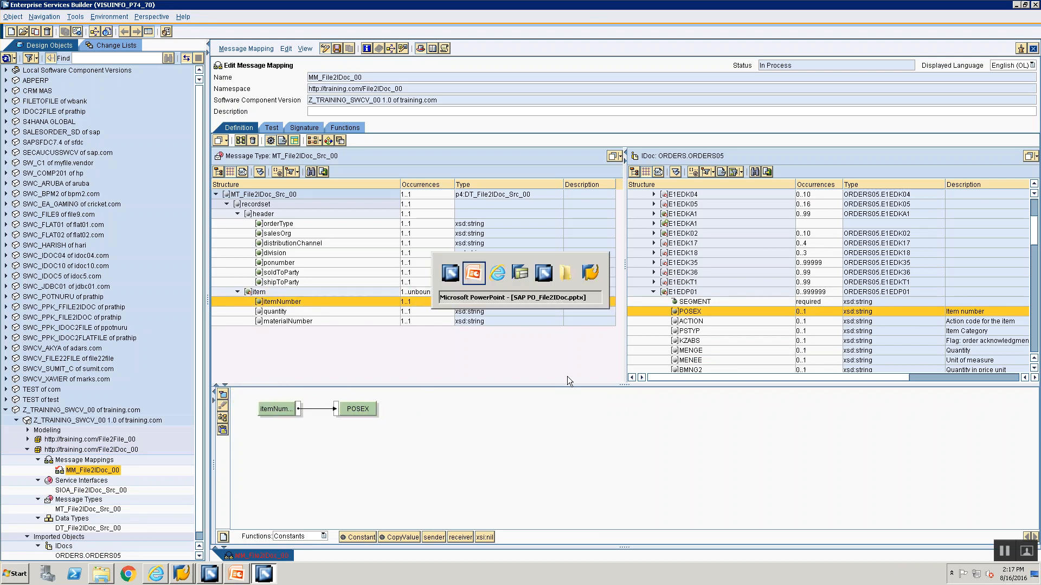
Check the Action rule in PowerPoint and map a Constant with value 001 to ACTION of the E1EDP01 segment
key(alt+Tab)
key(alt+Tab)
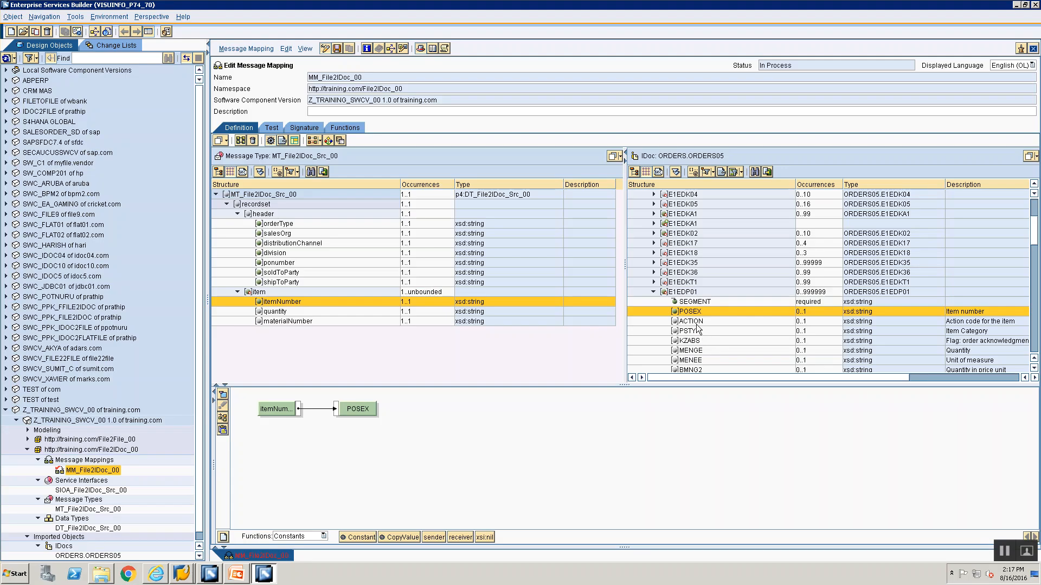
click(697, 322)
mouse_move(369, 538)
mouse_down()
mouse_move(302, 460)
mouse_move(324, 453)
mouse_move(260, 407)
mouse_up()
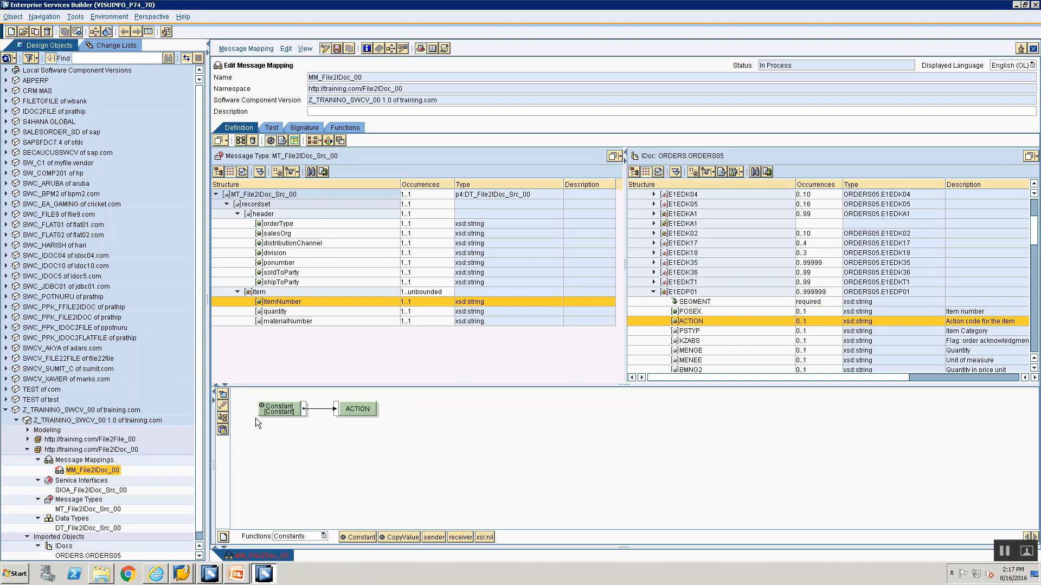
double_click(282, 411)
Check the MENGE rule in PowerPoint and map the quantity source field to MENGE of the E1EDP01 segment
key(alt+Tab)
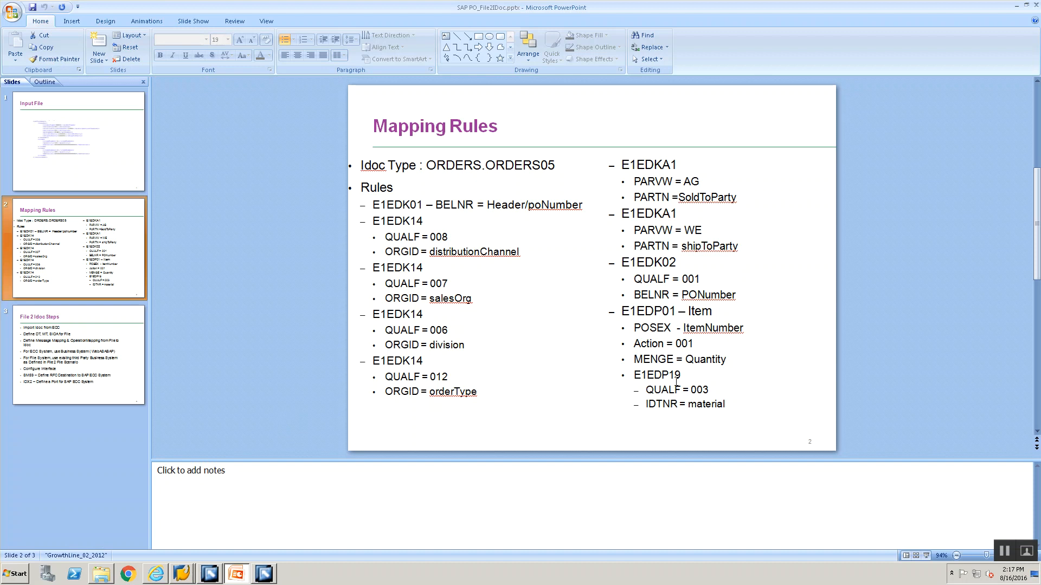
key(alt+Tab)
click(693, 347)
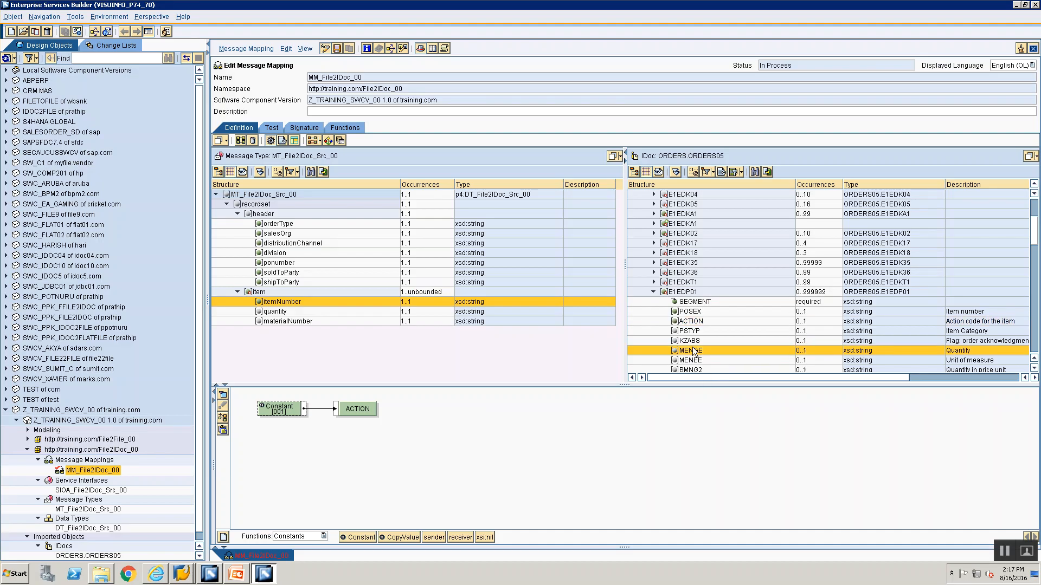
drag(694, 350, 274, 409)
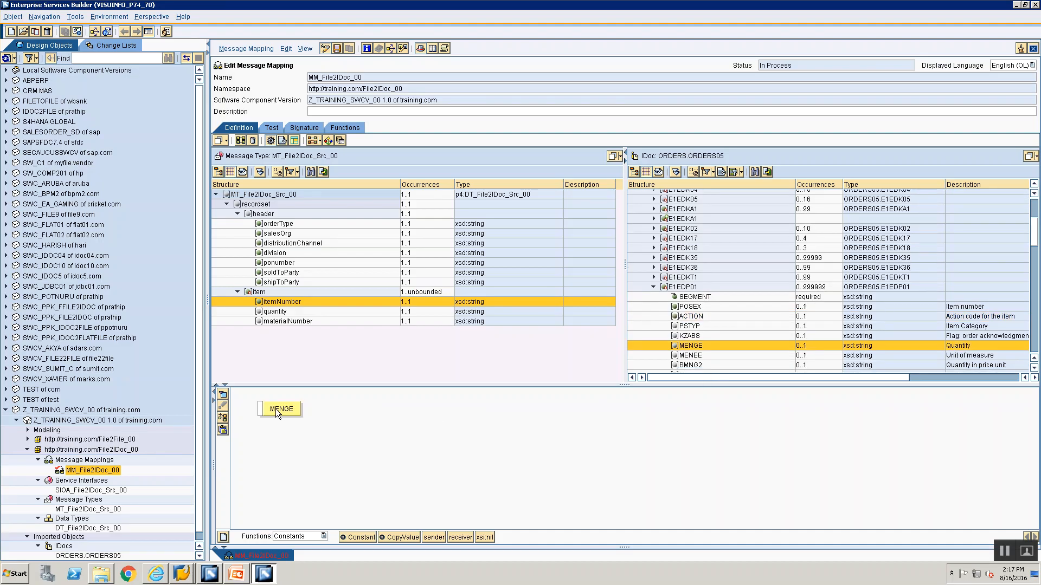
drag(266, 312, 290, 405)
drag(363, 398, 370, 403)
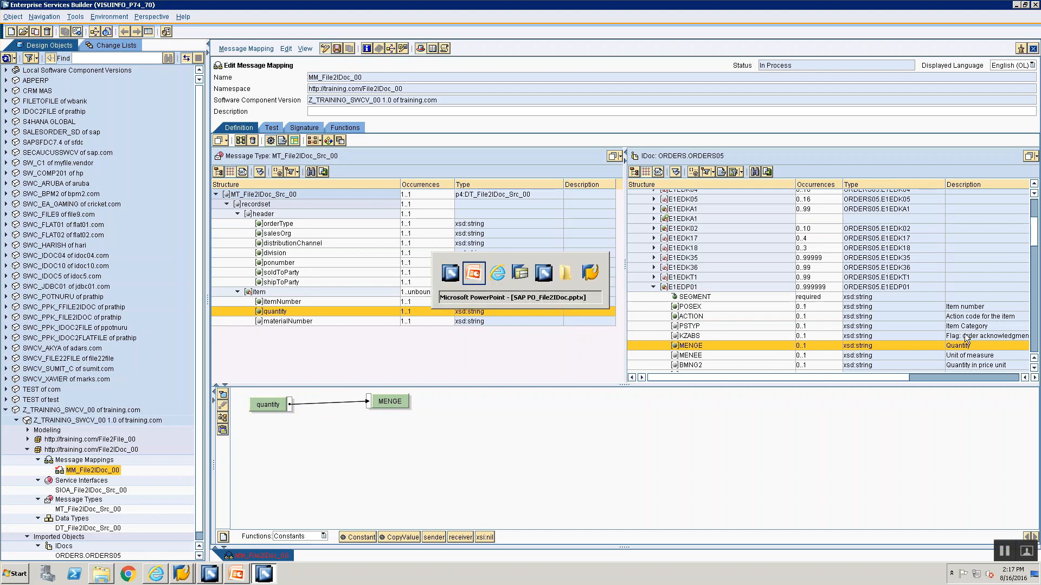
Check the E1EDP19 rule in PowerPoint and map a Constant with an empty value to the E1EDP19 node under E1EDP01
key(alt+Tab)
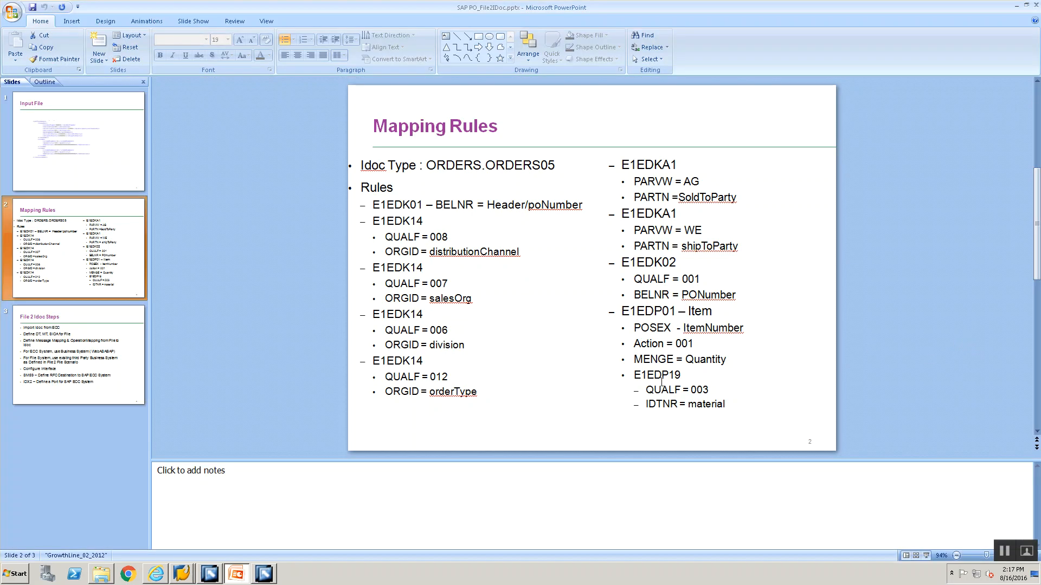
key(alt+Tab)
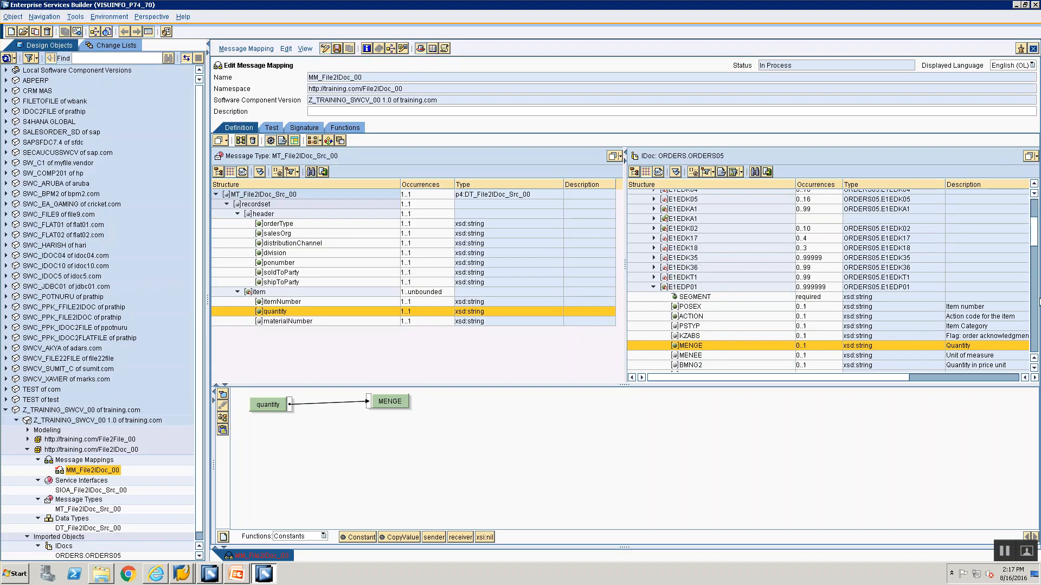
scroll(1038, 275, down, 6)
scroll(1038, 275, down, 8)
scroll(1038, 275, down, 3)
click(683, 328)
drag(374, 535, 261, 410)
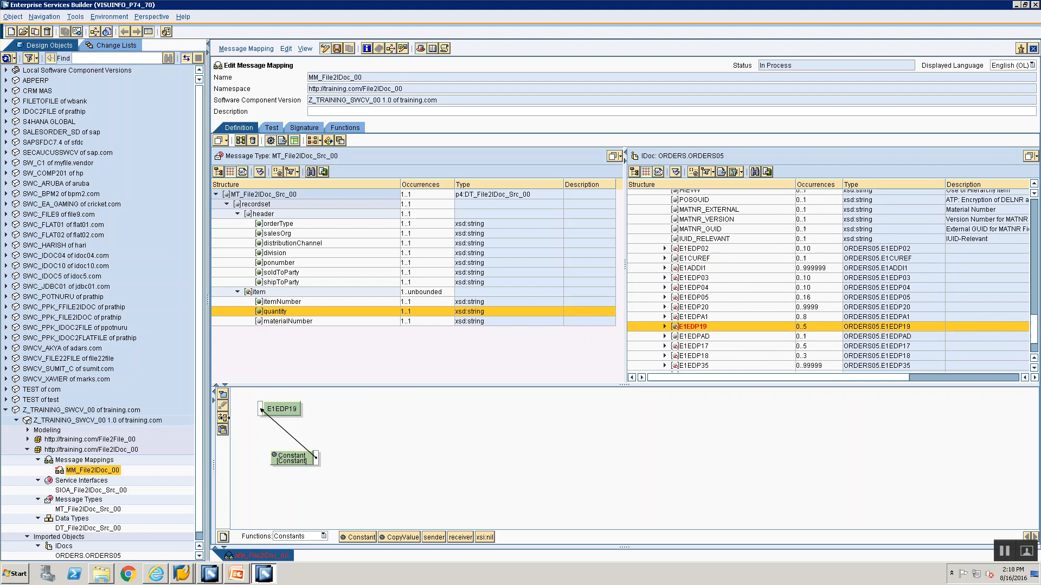
click(222, 418)
double_click(290, 404)
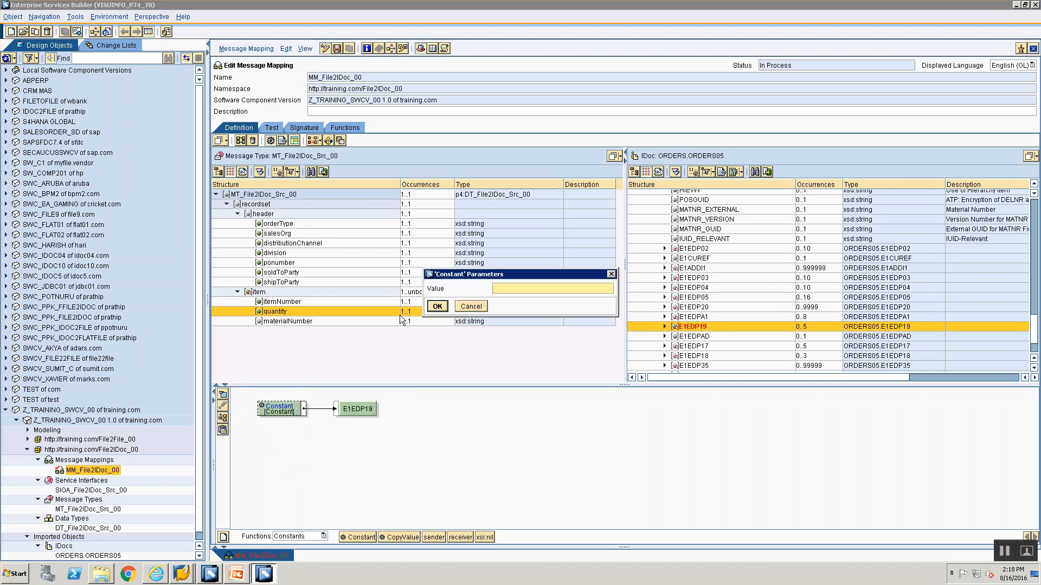
click(445, 308)
Check the E1EDP19 rules in PowerPoint and map a Constant with value 001 to the SEGMENT attribute of E1EDP19
key(alt+Tab)
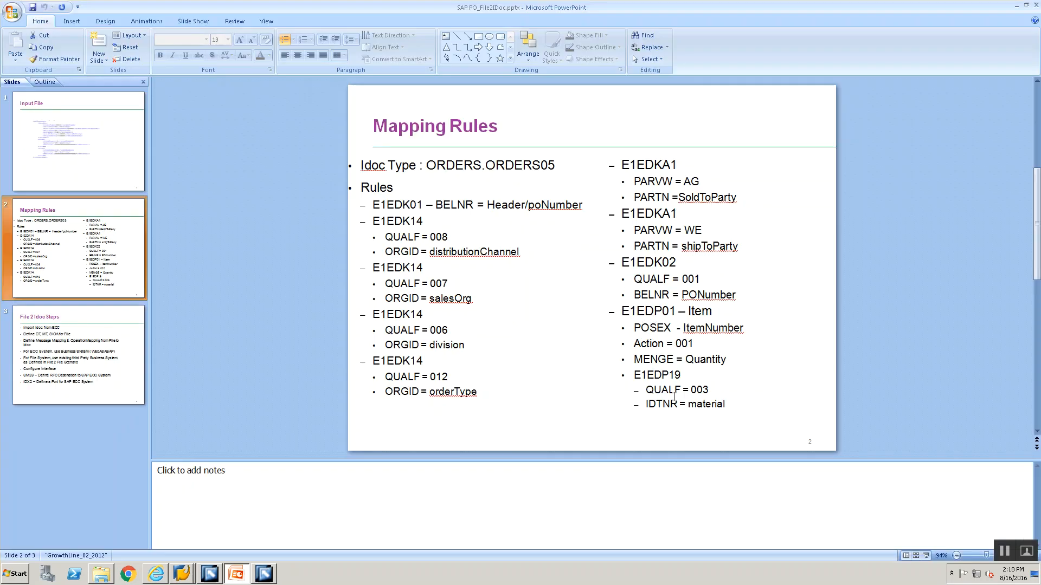
key(alt+Tab)
scroll(684, 337, up, 1)
scroll(684, 337, down, 1)
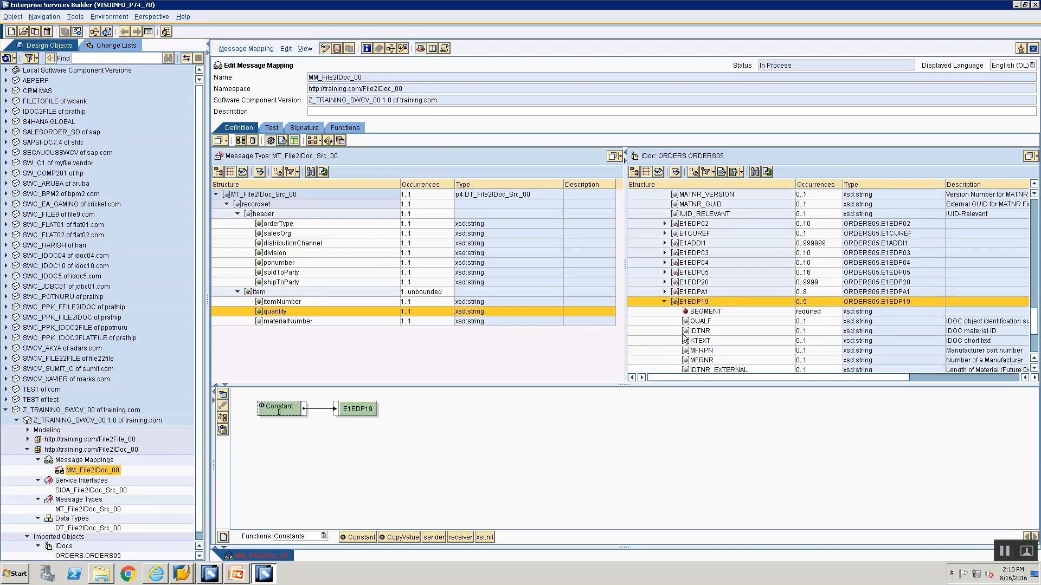
click(691, 313)
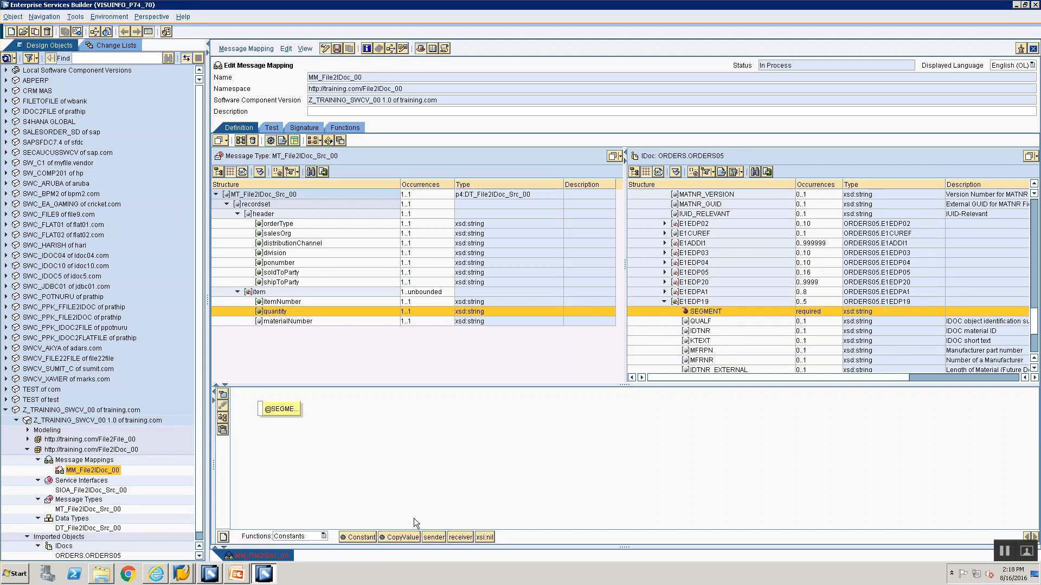
drag(343, 538, 303, 413)
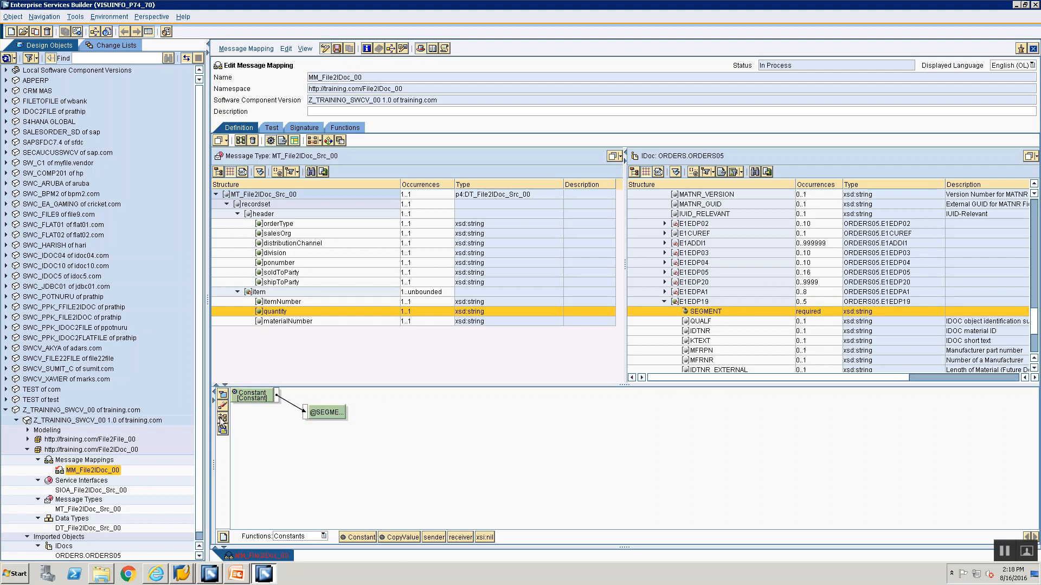
click(221, 418)
double_click(277, 408)
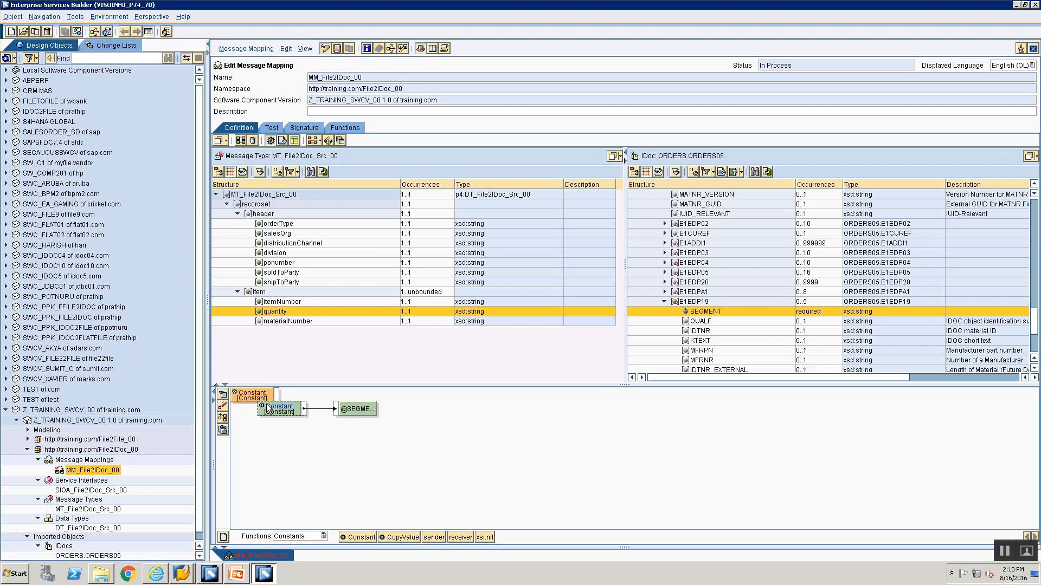
key(alt+Tab)
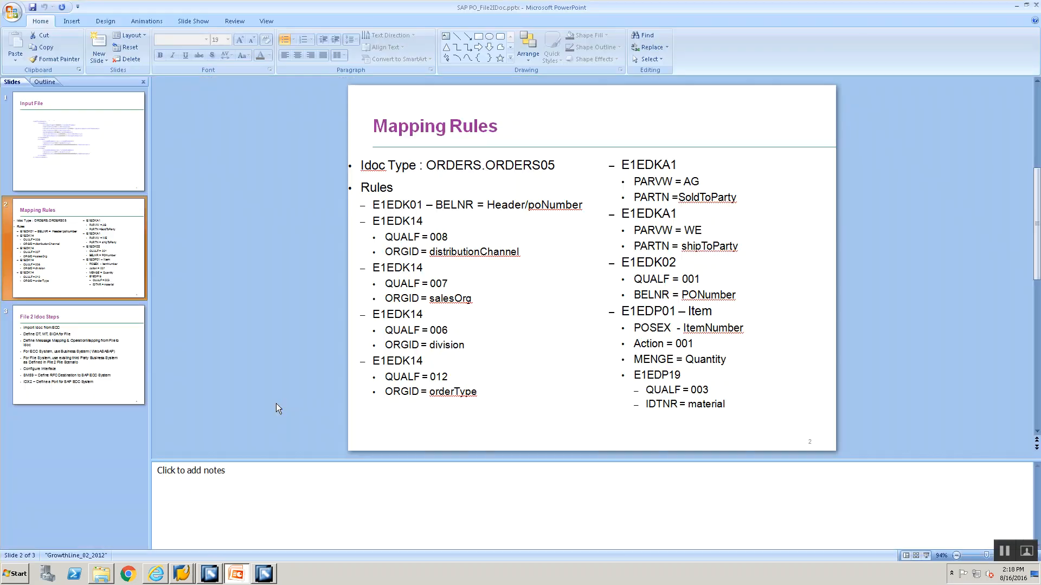
key(alt+Tab)
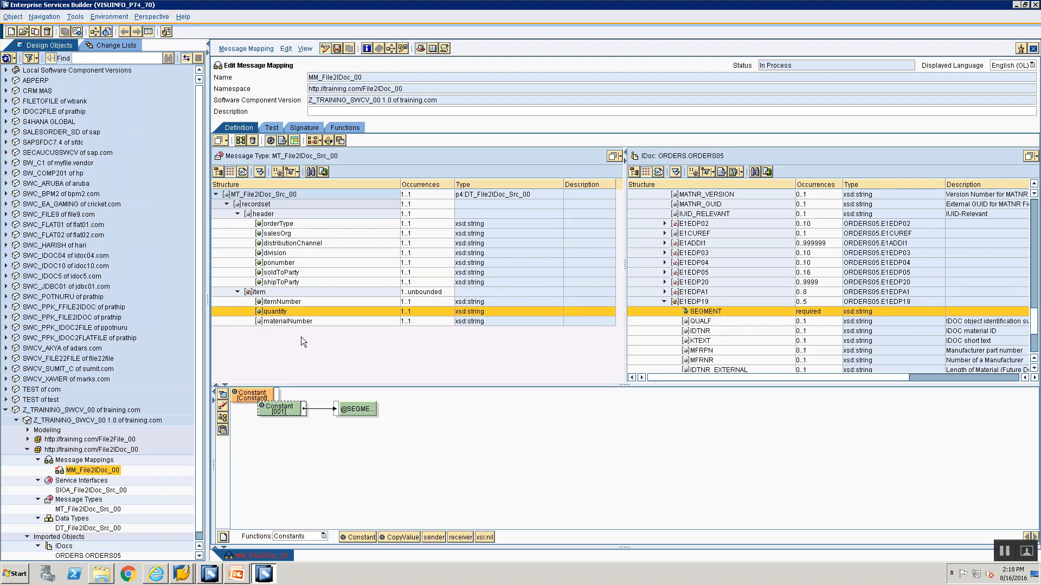
Change the value of the Constant mapped to SEGMENT of E1EDP19 to 003
double_click(292, 413)
text(003)
key(Return)
Recheck the E1EDP19 rules in PowerPoint and set the Constant mapped to SEGMENT to 1
key(alt+Tab)
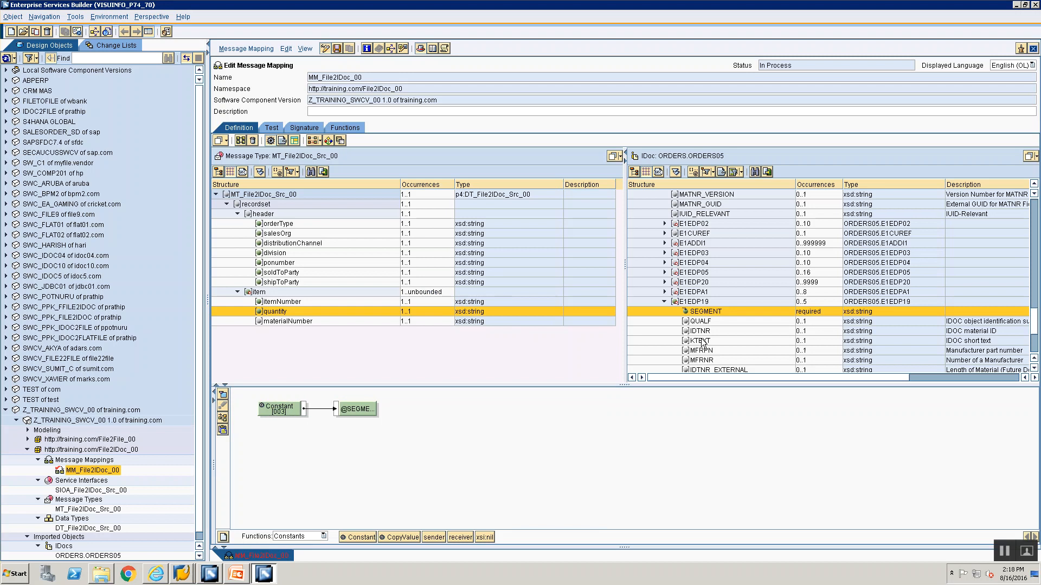
key(alt+Tab)
double_click(268, 409)
text(1)
click(437, 307)
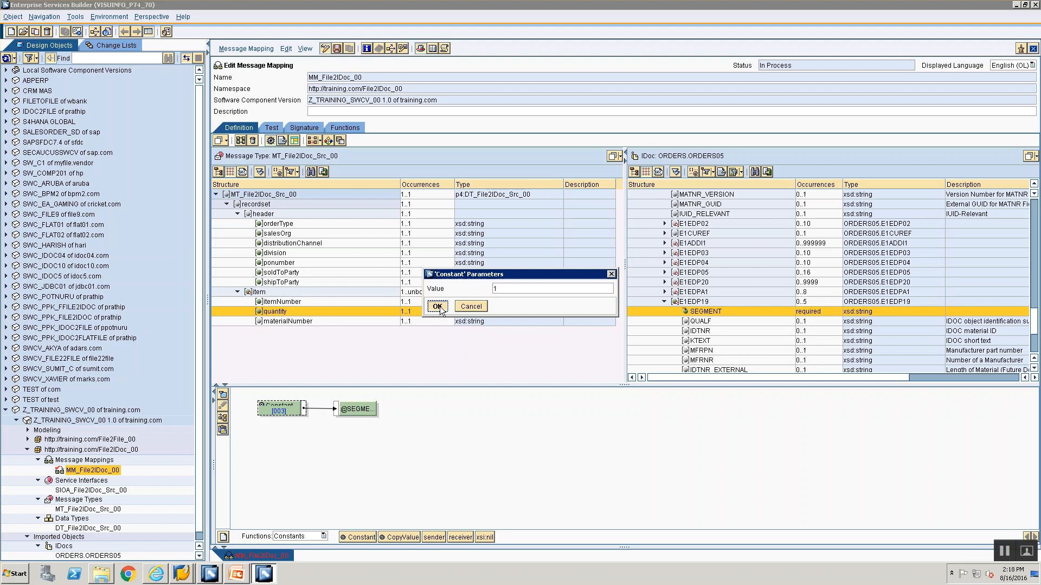
Map a Constant with value 003 to the QUALF field of the E1EDP19 segment
click(697, 321)
drag(355, 537, 262, 409)
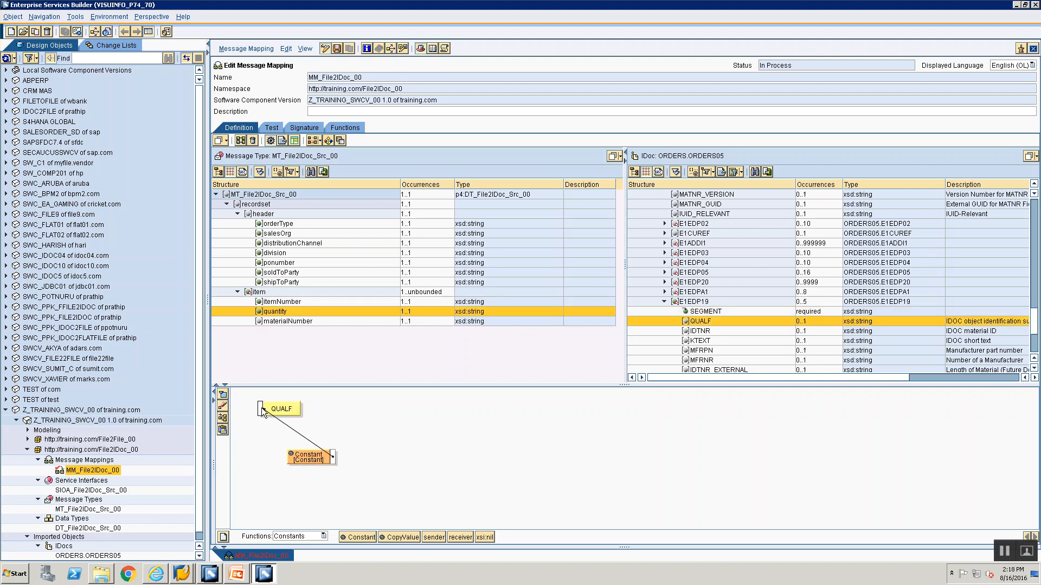
click(222, 416)
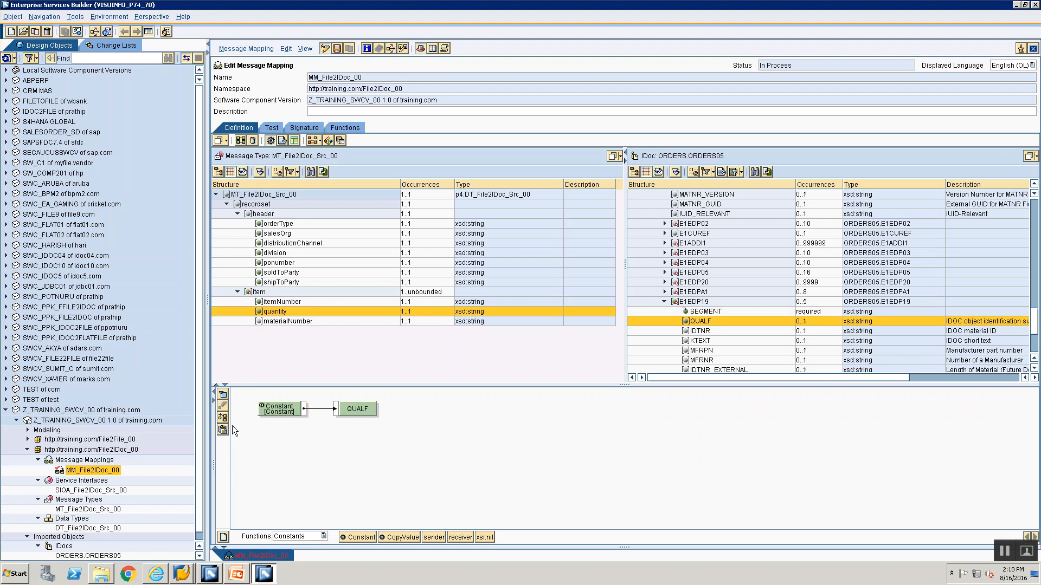
double_click(290, 412)
text(003)
key(Return)
Check the IDTNR rule in PowerPoint and map the materialNumber source field to IDTNR of the E1EDP19 segment
key(alt+Tab)
key(alt+Tab)
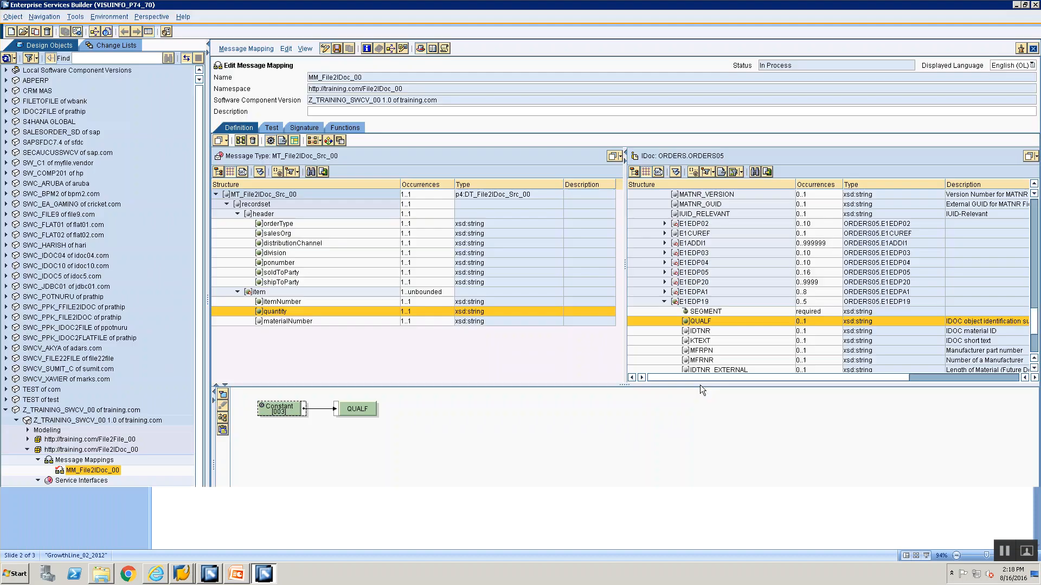
click(693, 331)
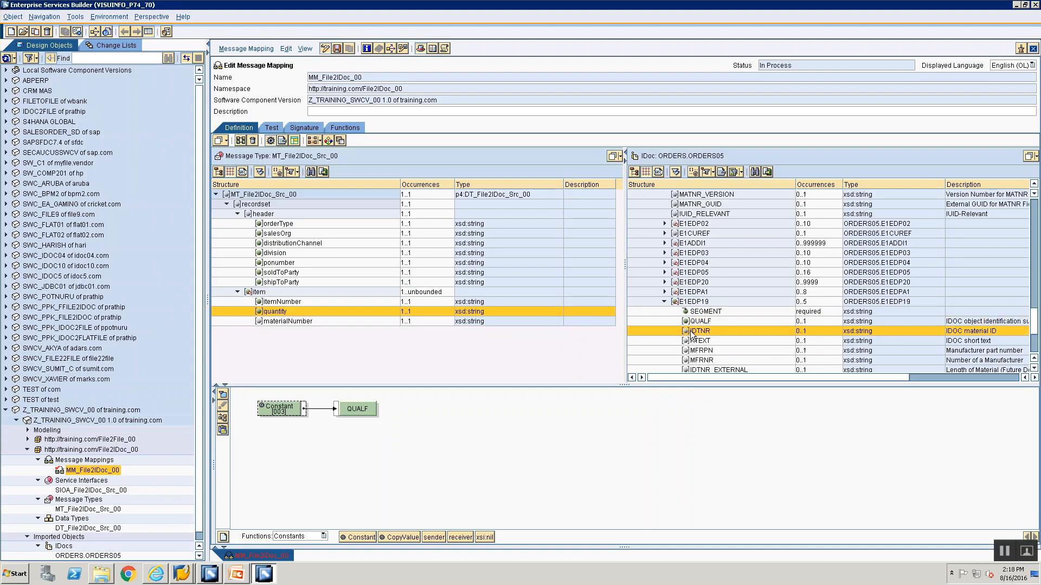
double_click(693, 331)
double_click(314, 323)
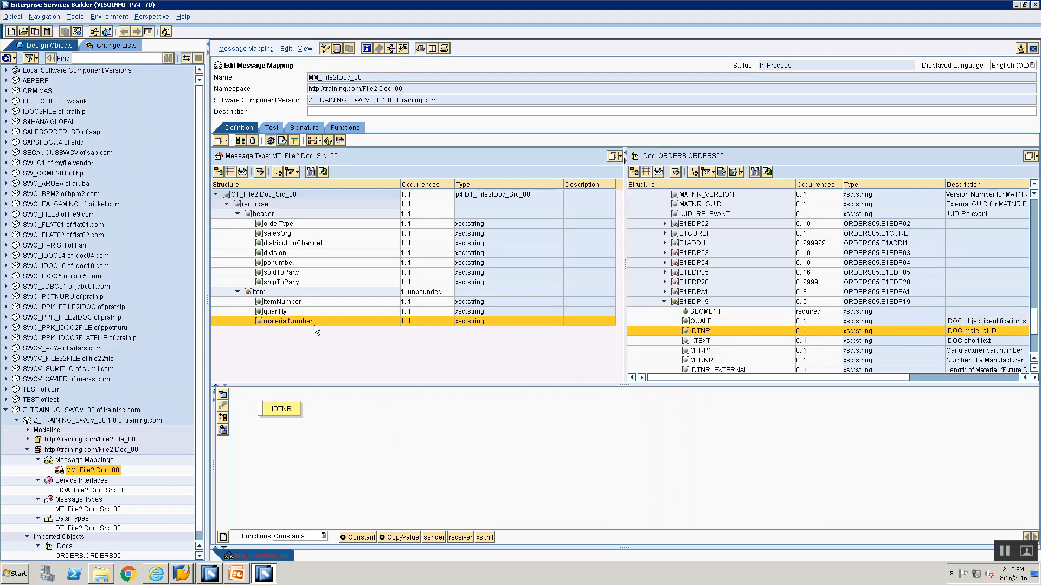
drag(281, 412, 336, 398)
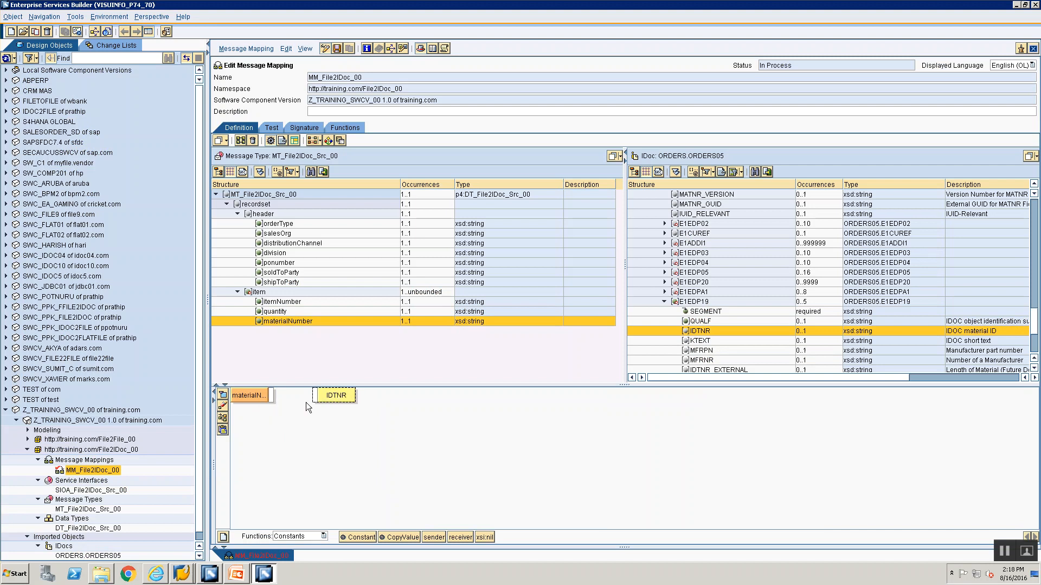
click(271, 395)
drag(317, 395, 316, 395)
click(226, 427)
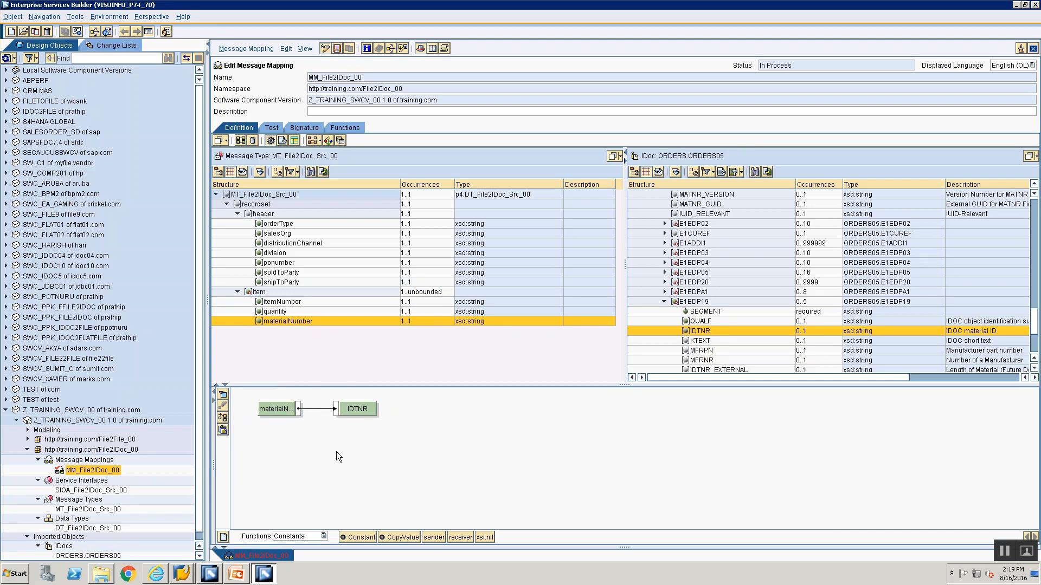
Save the message mapping MM_File2IDoc_00 and review the mapping rules in PowerPoint once more
key(alt+Tab)
key(alt+Tab)
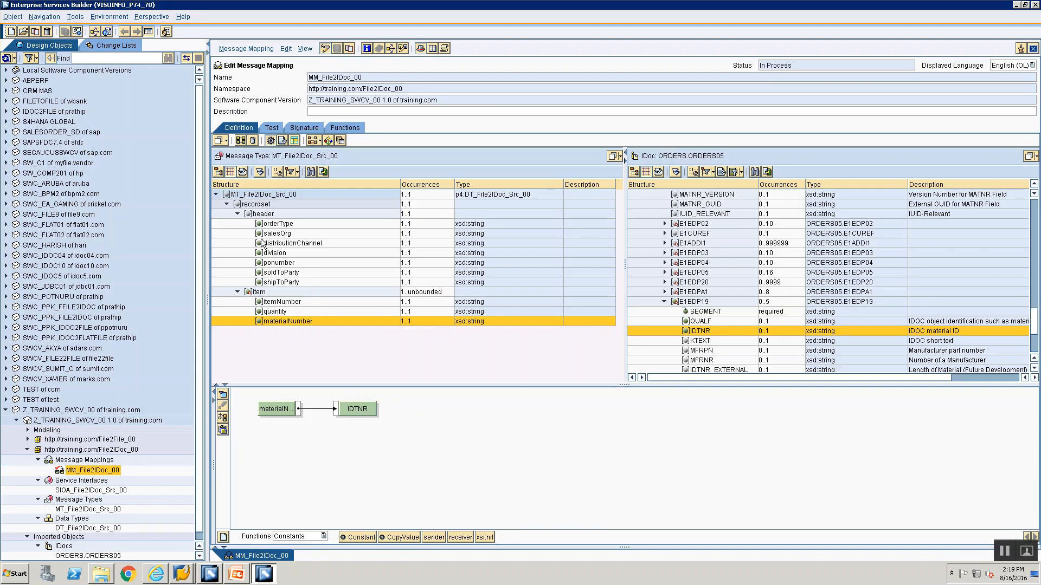
key(alt+Tab)
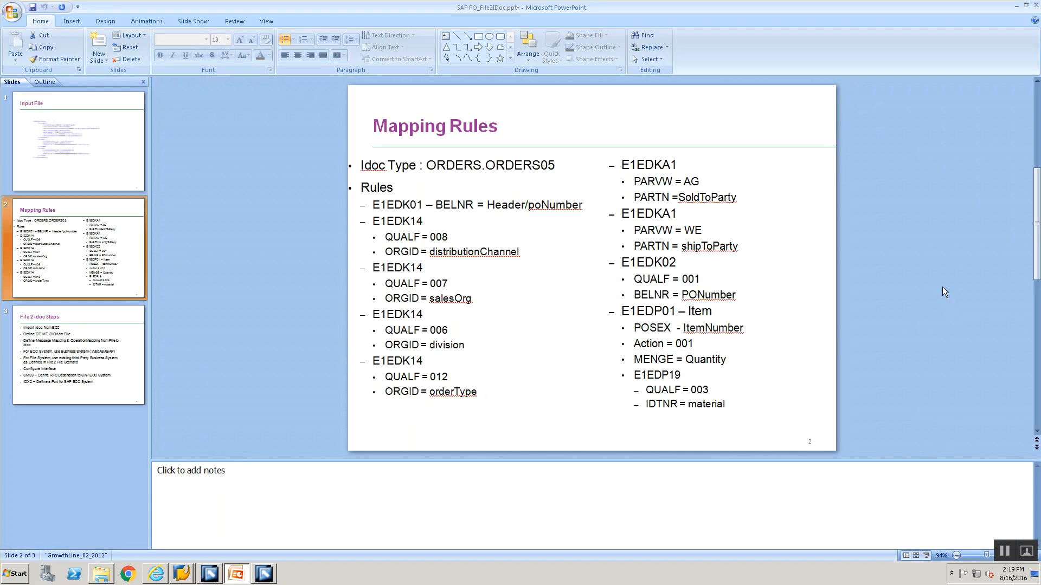
key(alt+Tab)
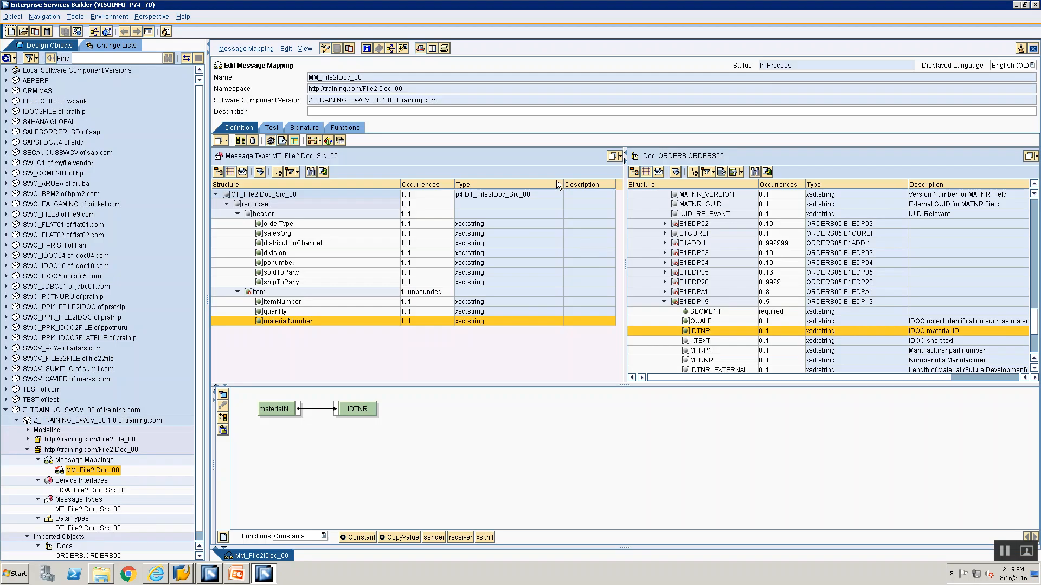
right_click(92, 463)
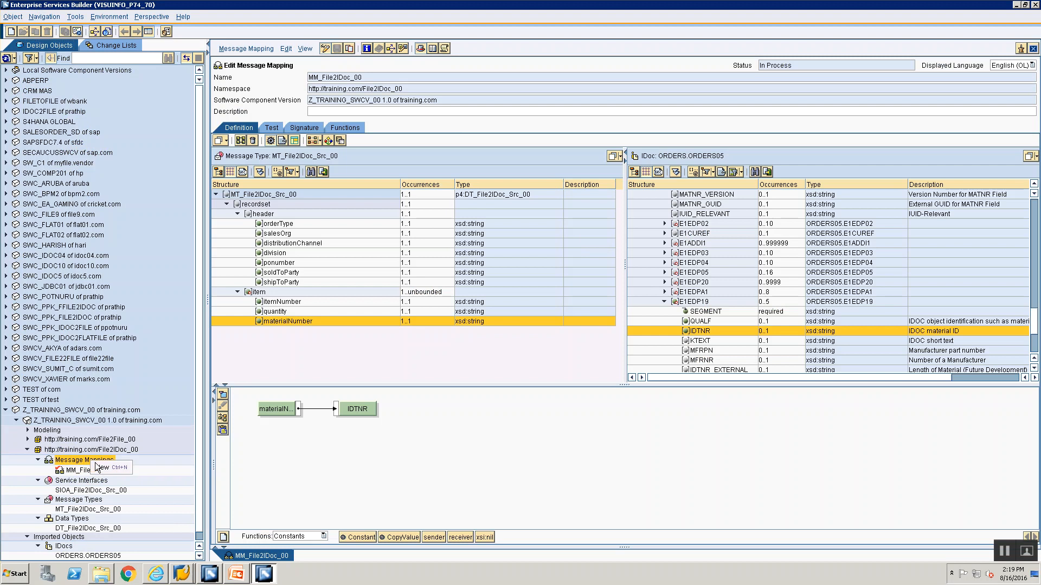
click(101, 468)
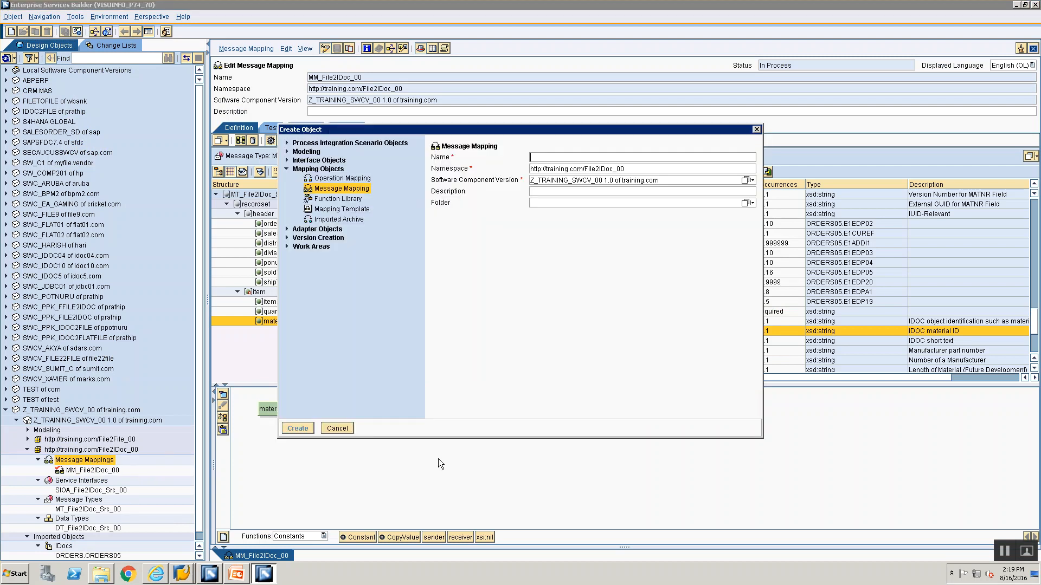
click(333, 179)
click(733, 158)
text(OM)
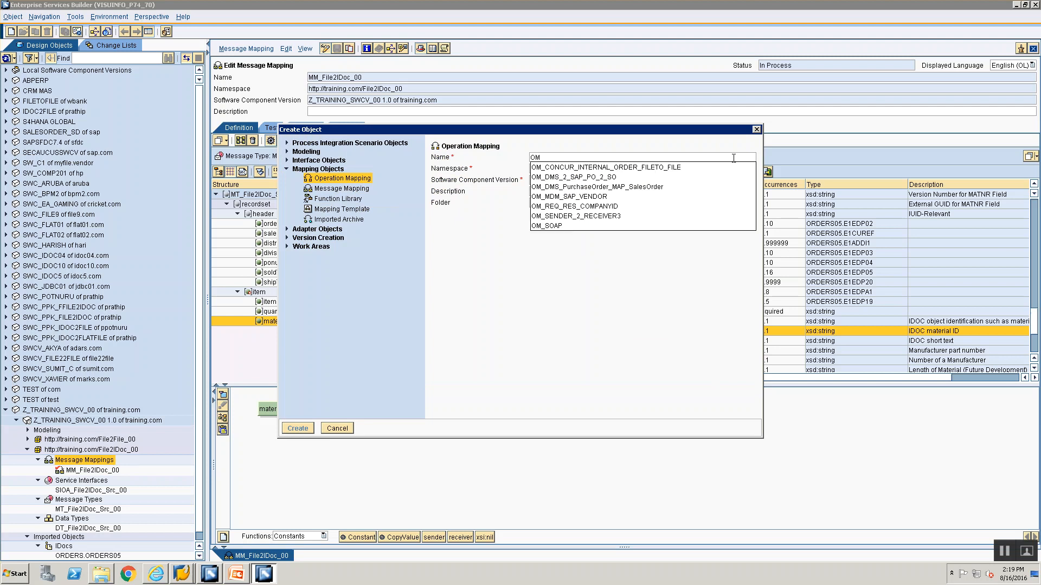
text(_File2IDoc_00)
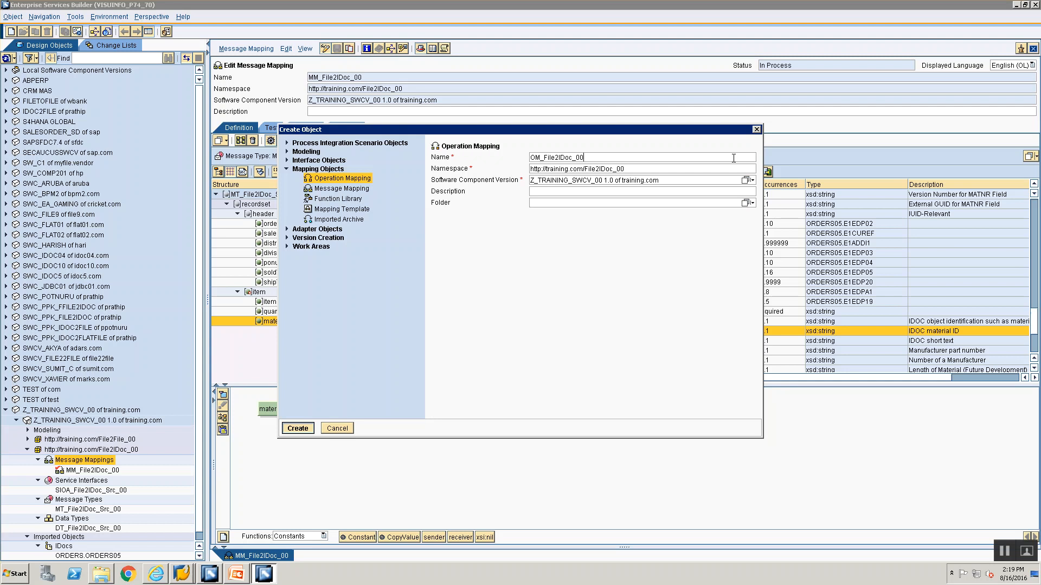
key(Return)
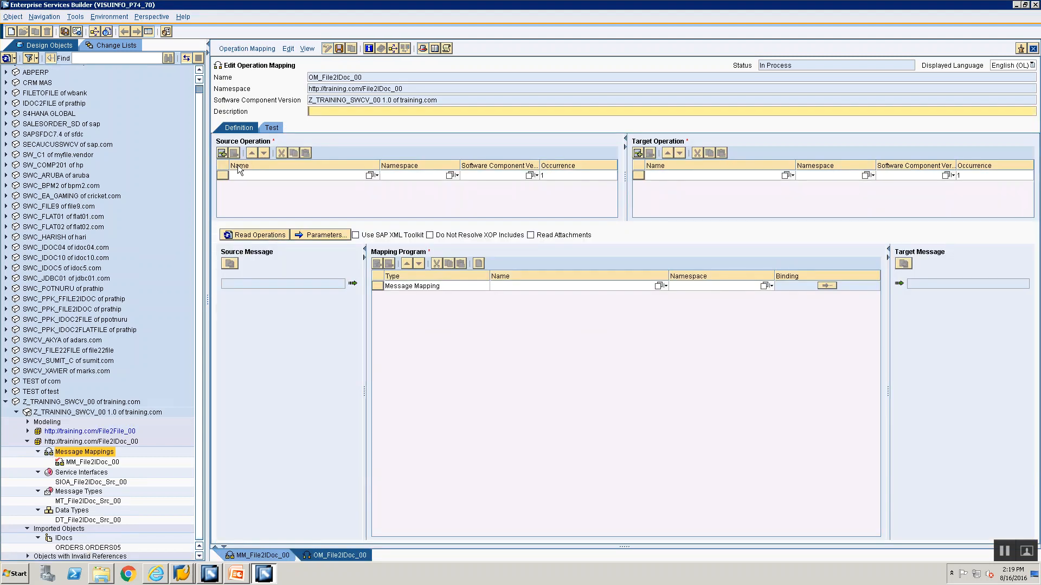
Assign the service interface SIOA_File2IDoc_Src_00 as the source operation and the IDoc ORDERS.ORDERS05 as the target operation
click(70, 484)
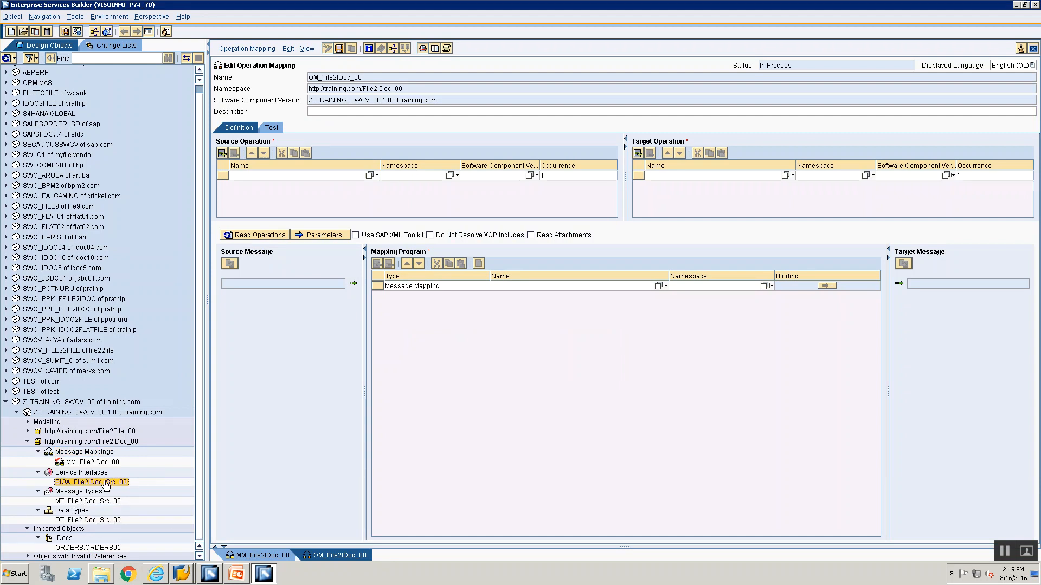
drag(100, 487, 369, 176)
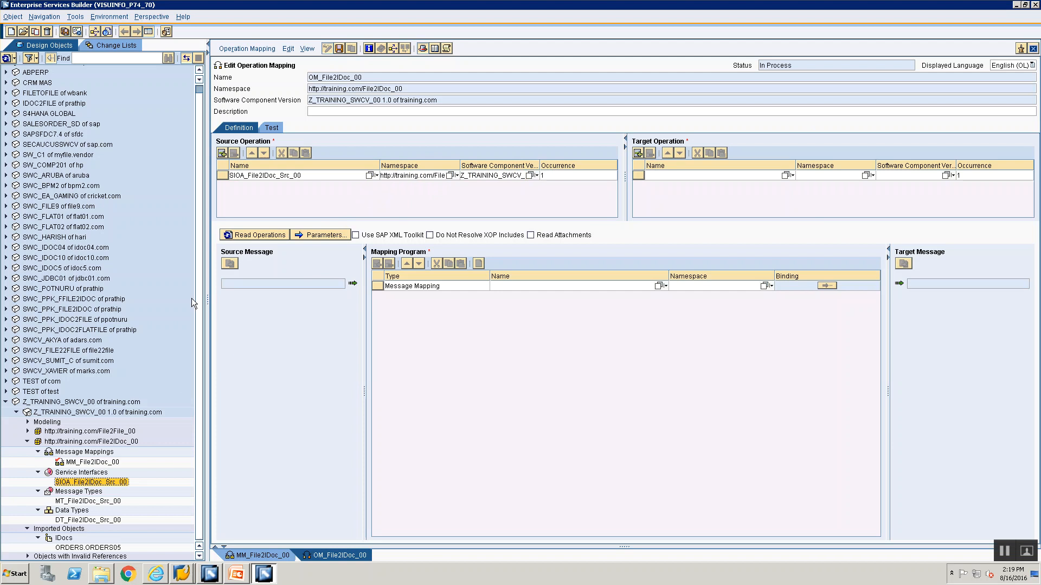
click(91, 548)
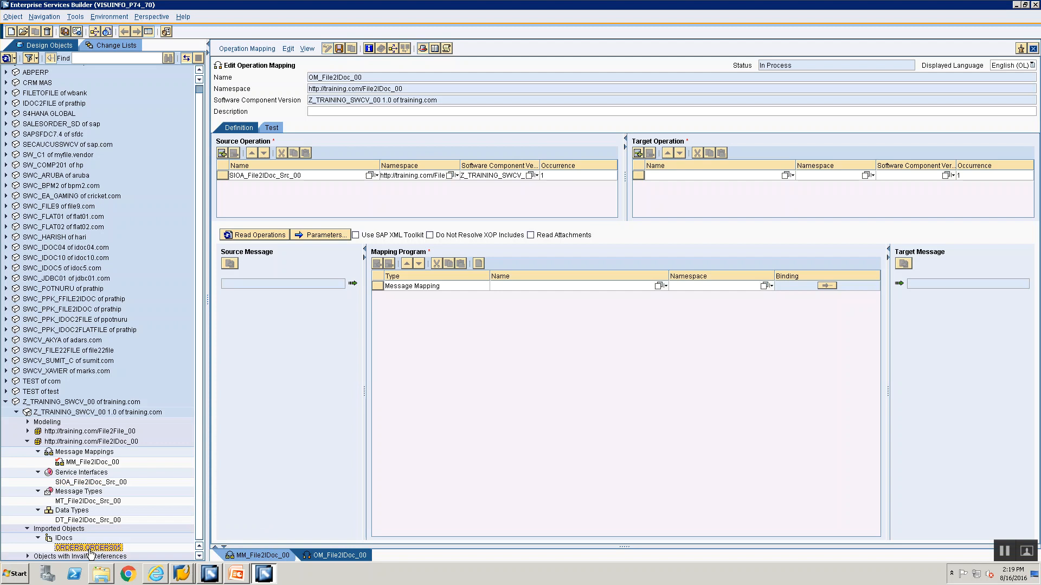
drag(86, 552, 776, 174)
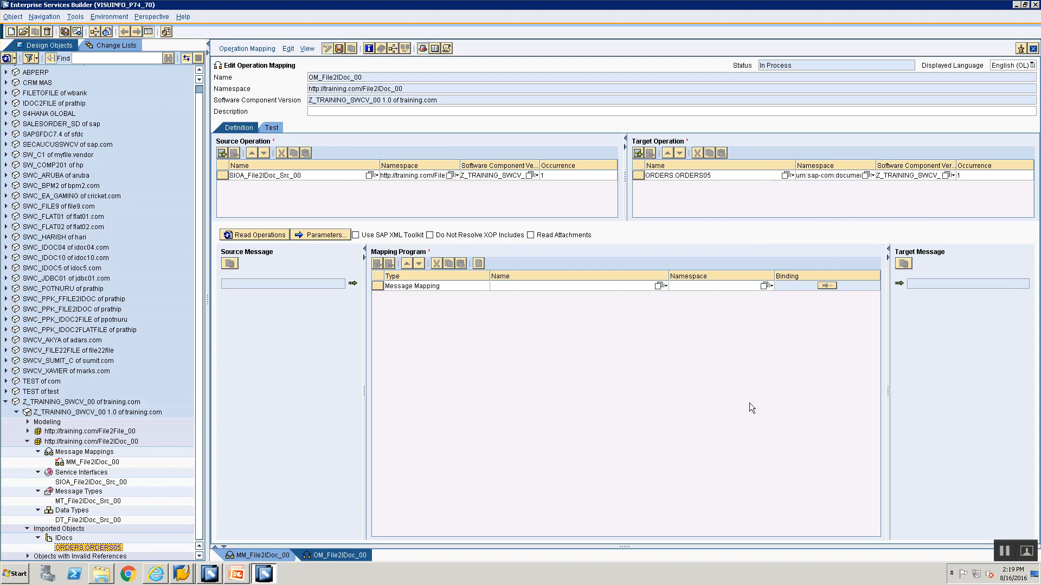
Read the operations and assign MM_File2IDoc_00 as the mapping program, saving the operation mapping
click(241, 235)
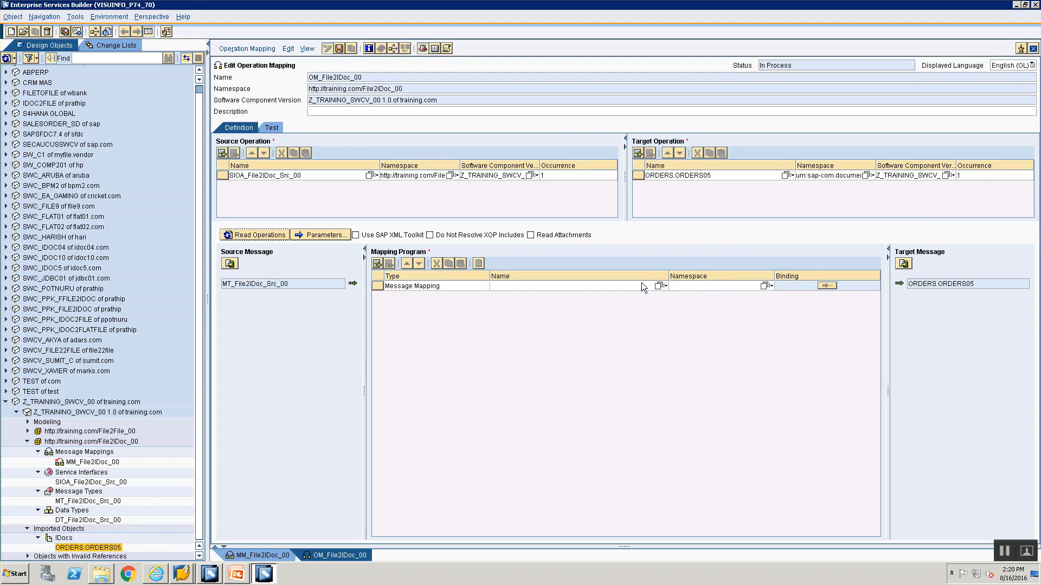
click(658, 286)
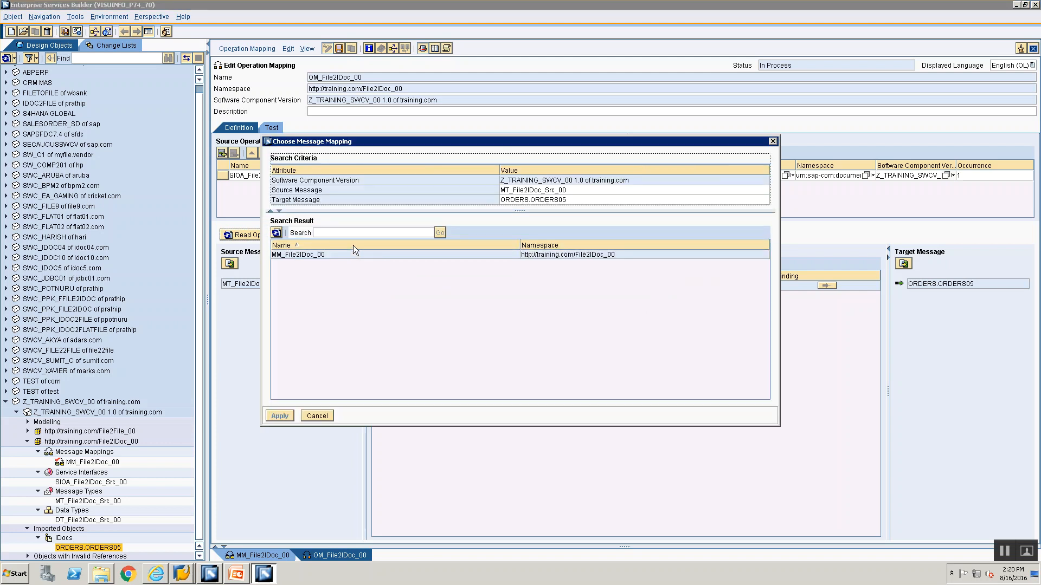
click(351, 254)
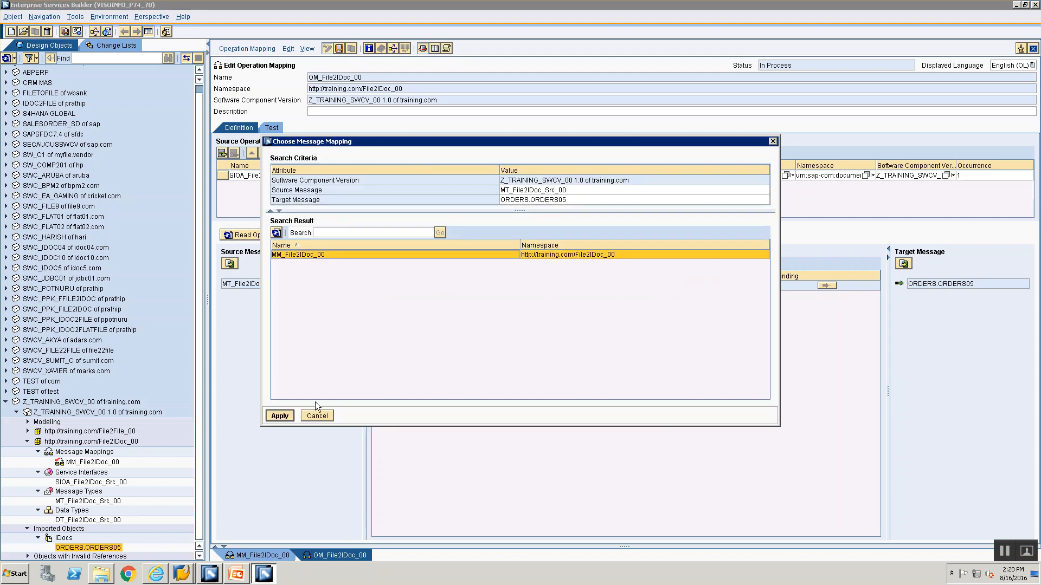
click(280, 416)
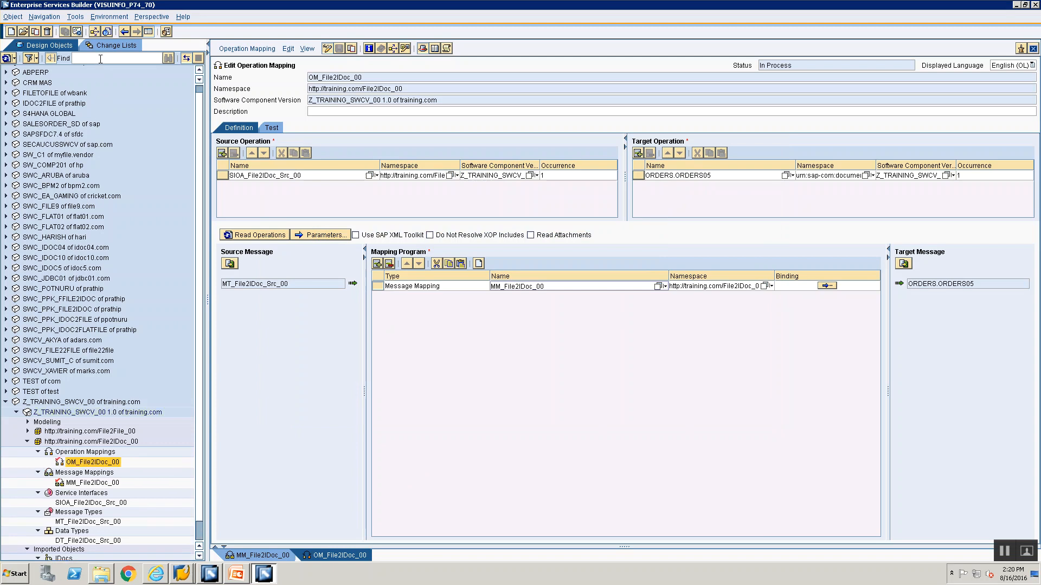
Activate the standard change list containing MM_File2IDoc_00 and OM_File2IDoc_00
click(101, 47)
click(57, 165)
right_click(57, 165)
click(70, 185)
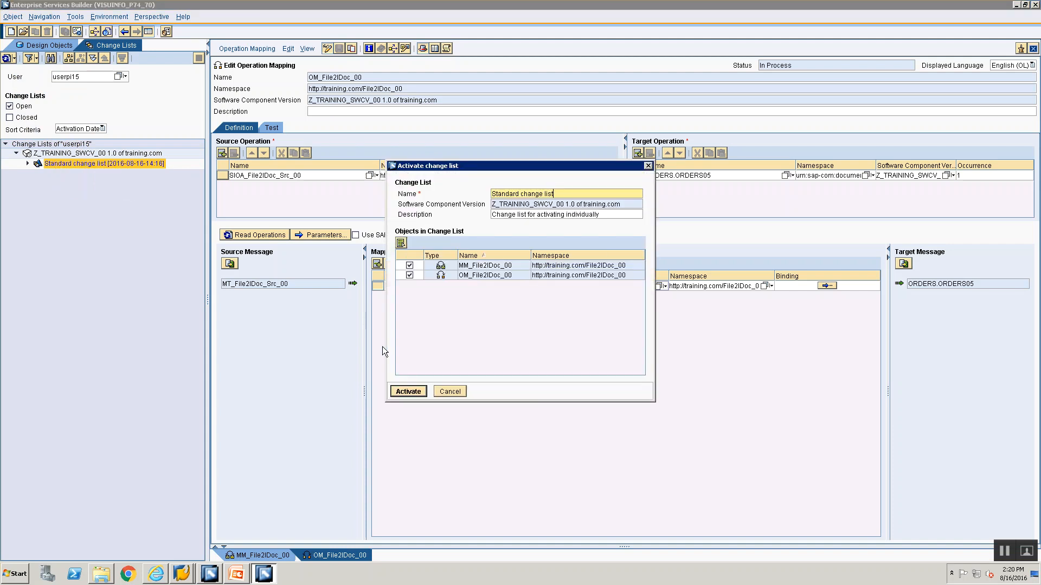
click(408, 391)
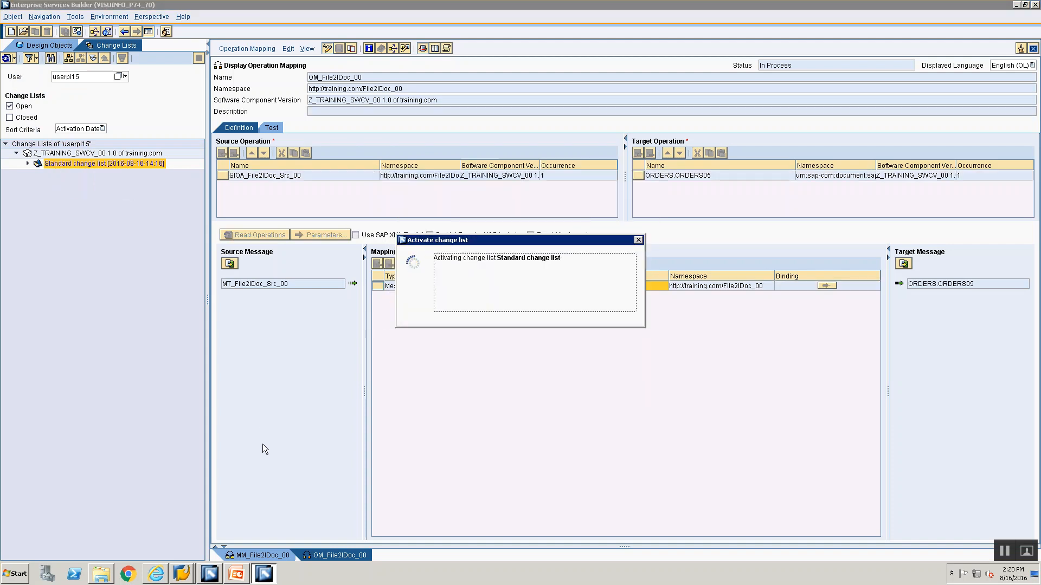
click(432, 322)
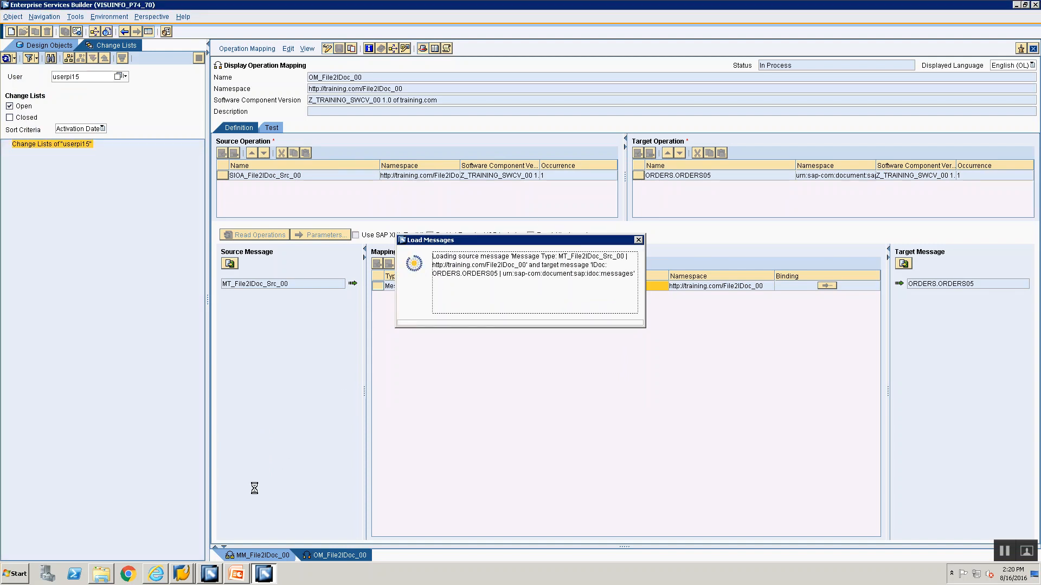
Switch to SAP Logon and open the logon screen of the ECC TEST connection
click(187, 576)
click(209, 578)
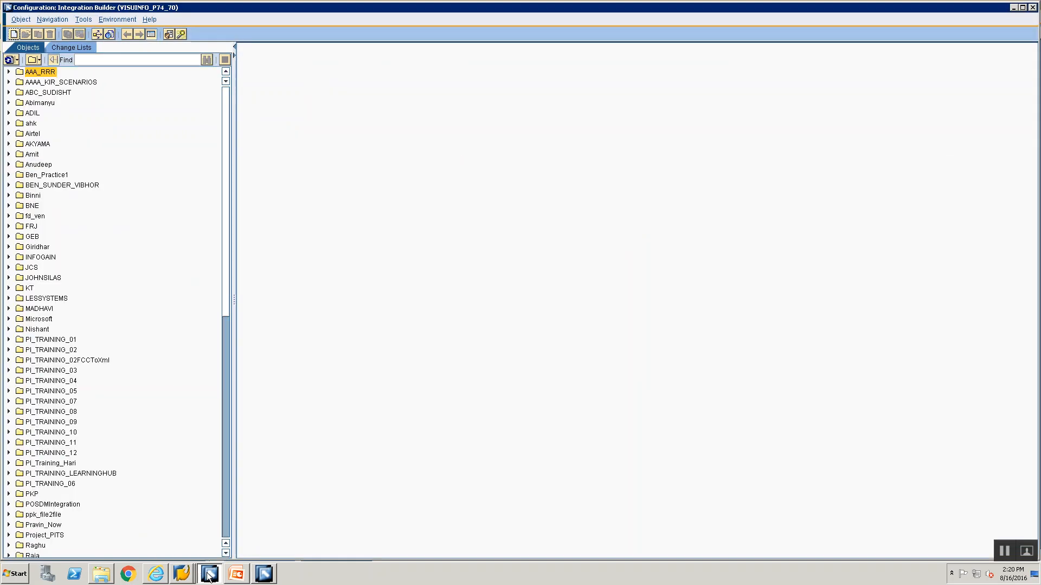
click(162, 577)
click(180, 575)
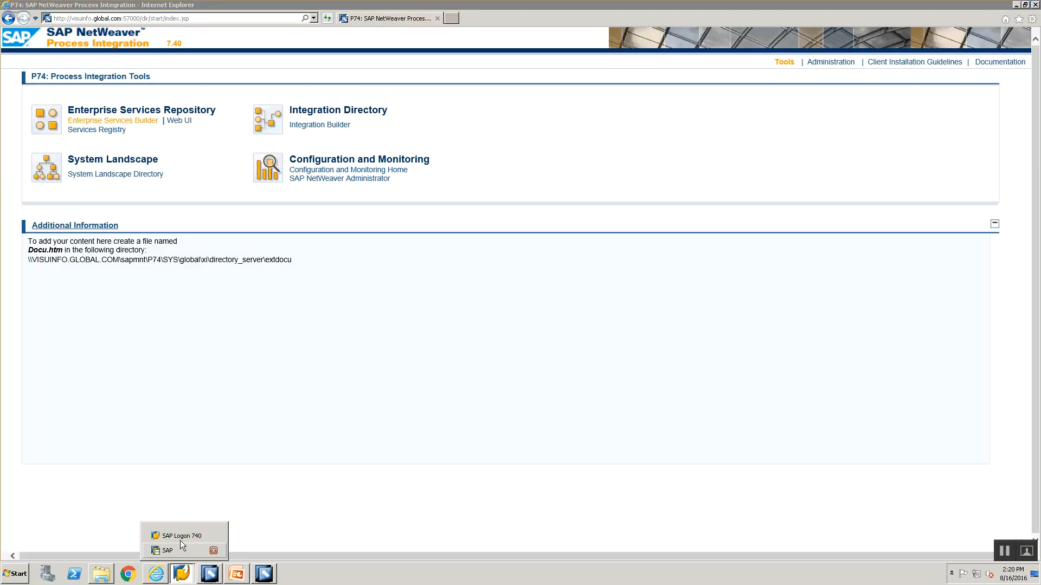
click(180, 535)
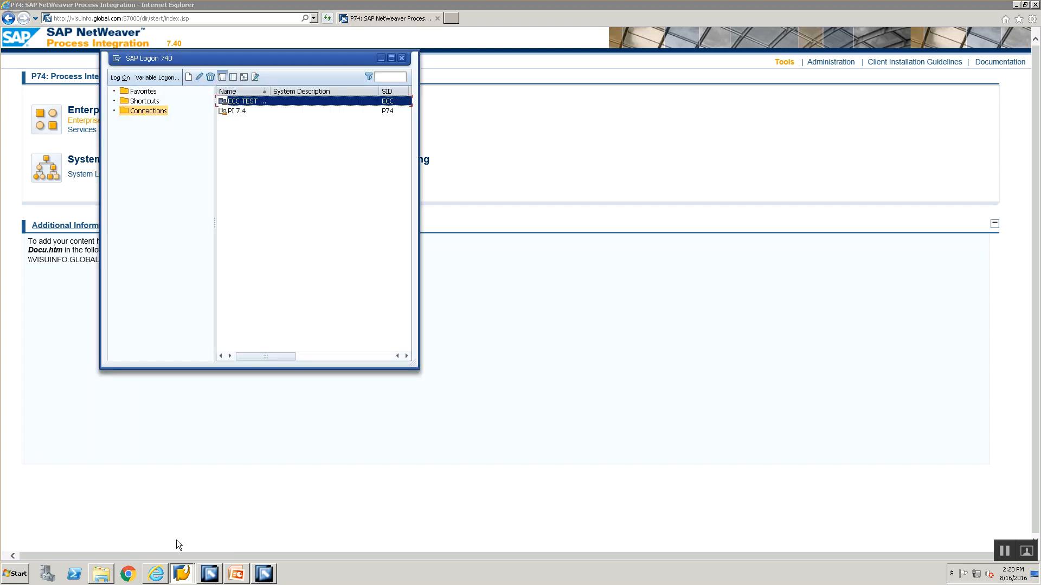
double_click(251, 106)
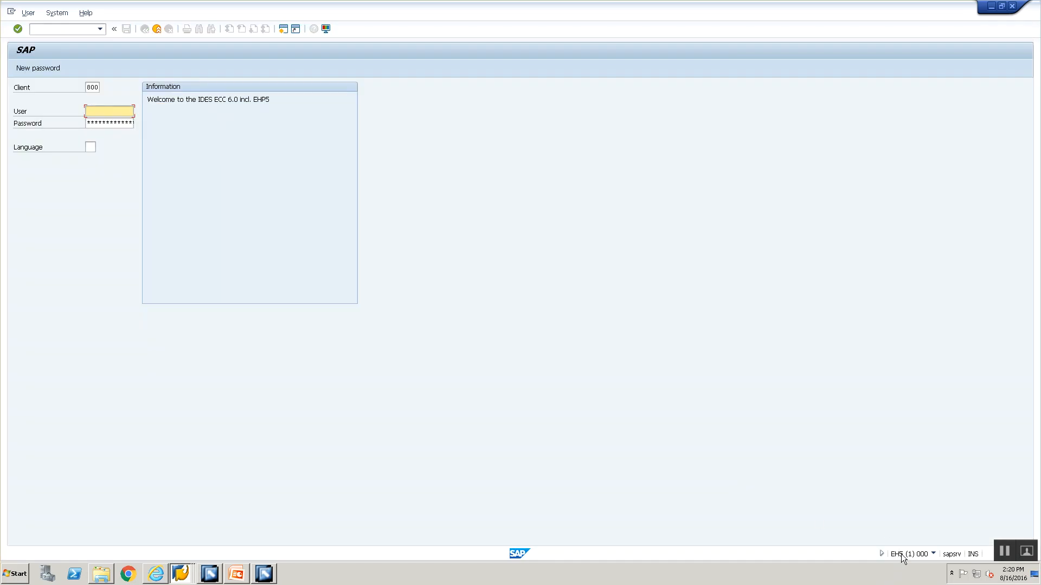
Open the System Landscape Directory from the Process Integration Tools page in Internet Explorer and log on with the user name and account password
click(156, 573)
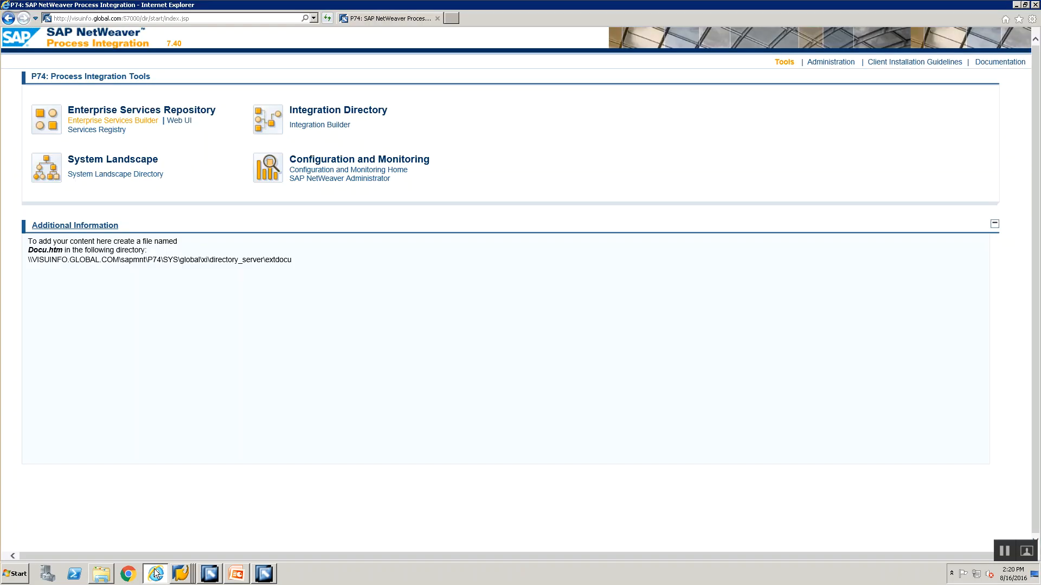
click(139, 174)
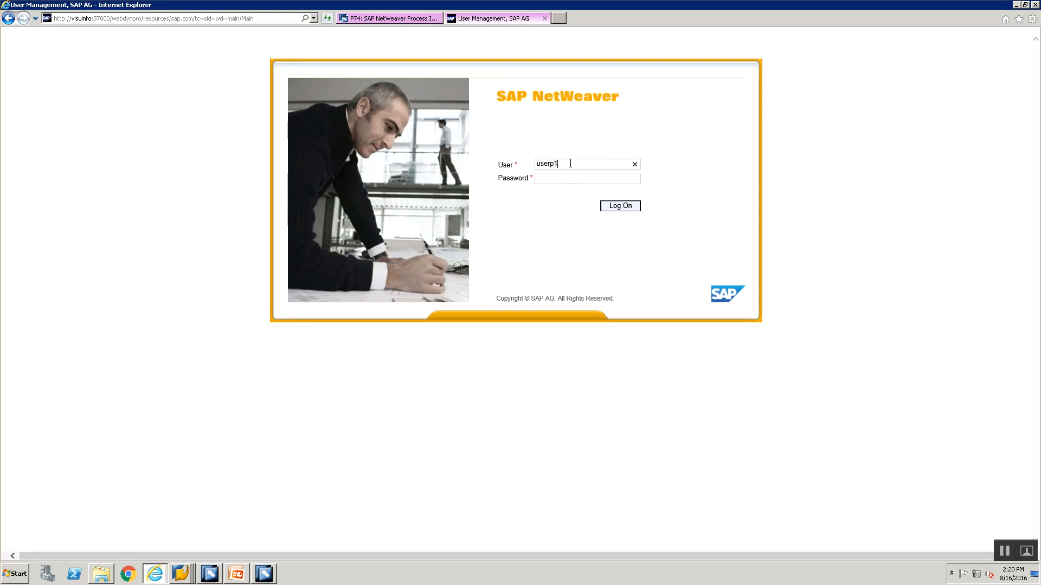
key(BackSpace)
key(BackSpace)
text(i••••••)
key(Return)
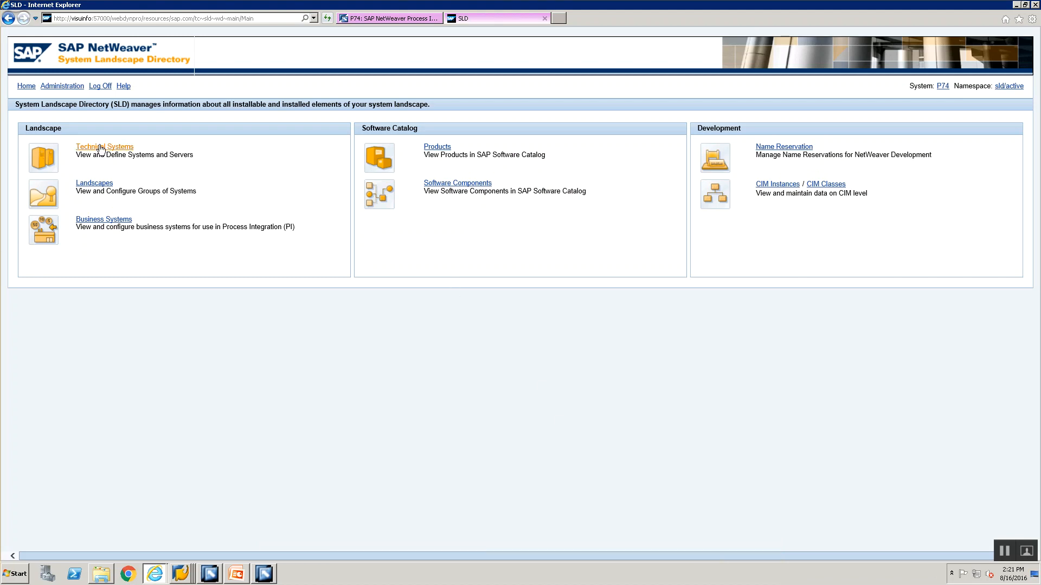
Check the system ID on the ECC logon screen and filter the SLD technical systems by EH5
key(alt+Tab)
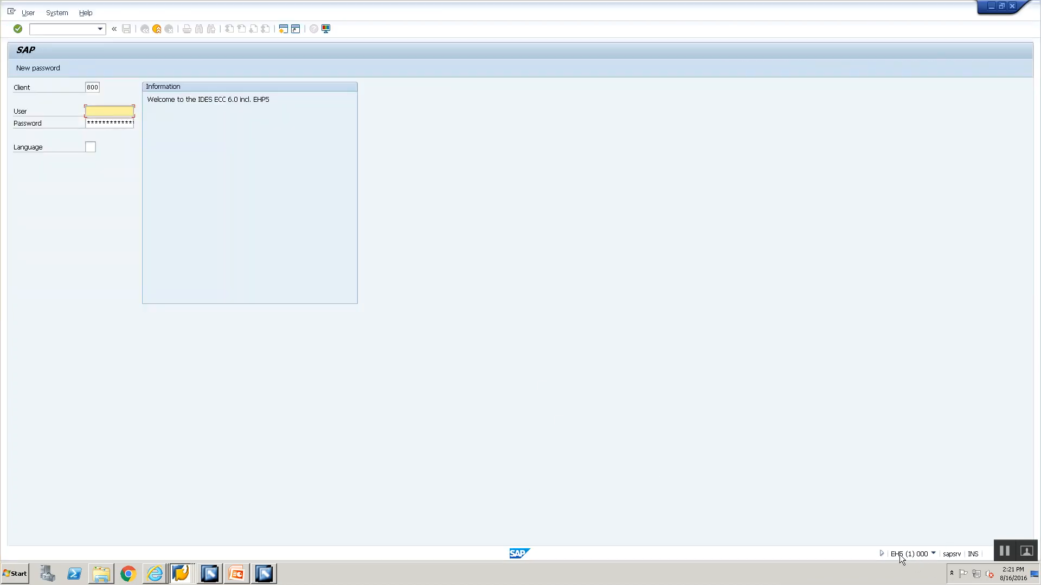
key(alt+Tab)
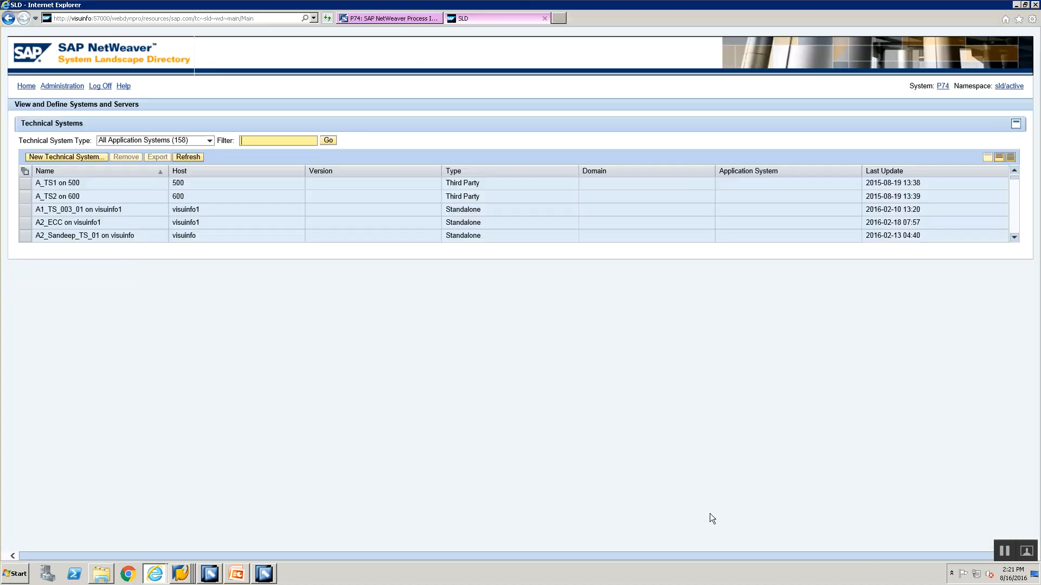
text(EH)
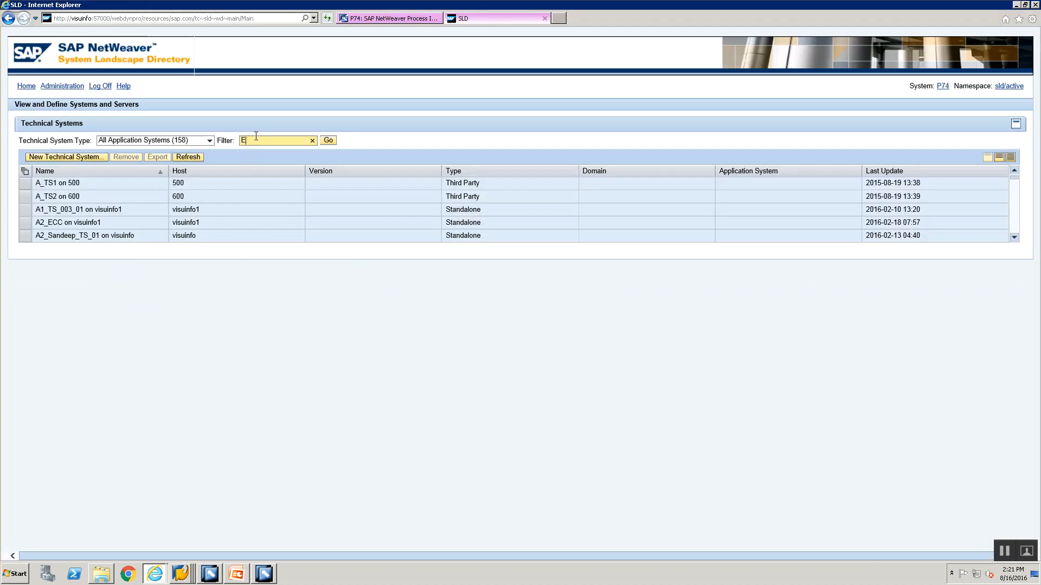
click(26, 86)
click(106, 145)
text(EH5)
click(332, 141)
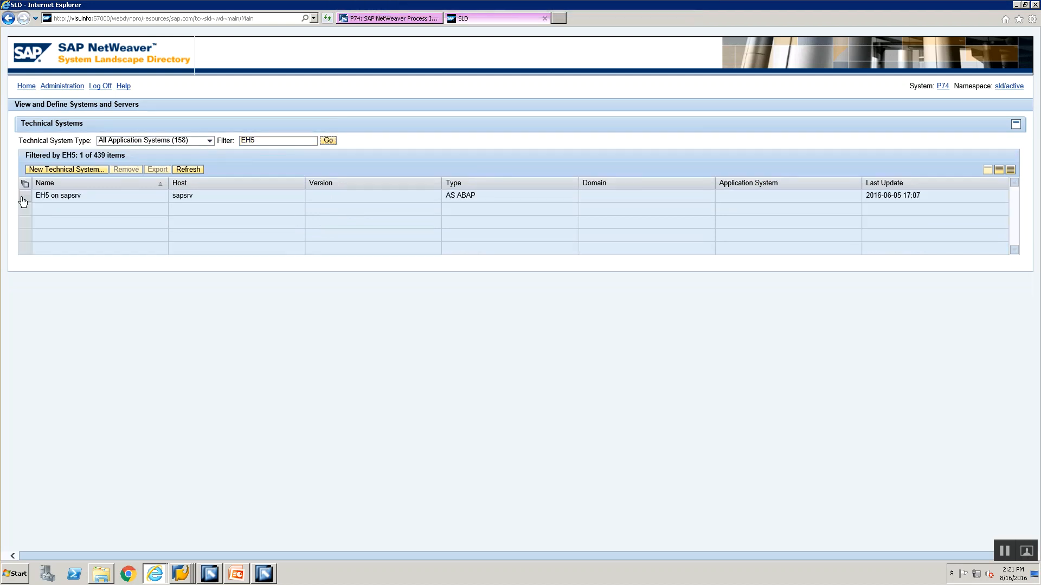
Open business system EH5CLNT800 of the technical system EH5 on sapsrv and examine its logical system name in the integration details
click(24, 198)
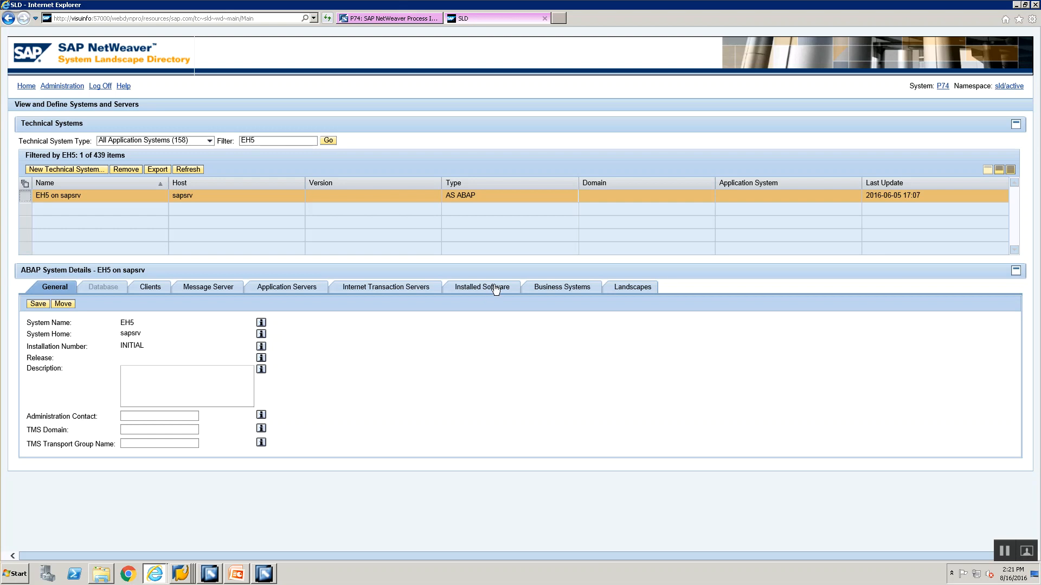
click(576, 292)
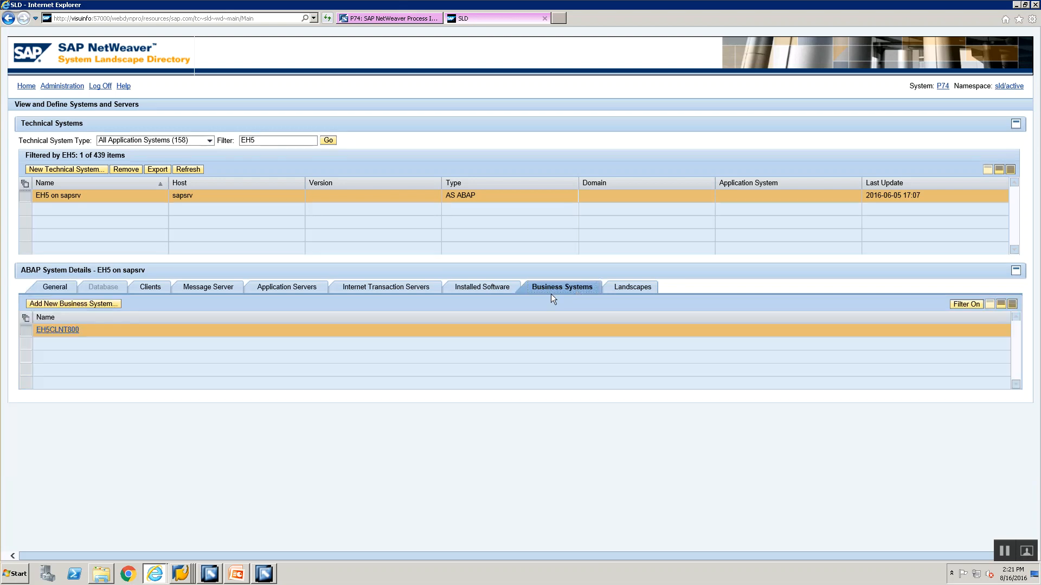
click(54, 330)
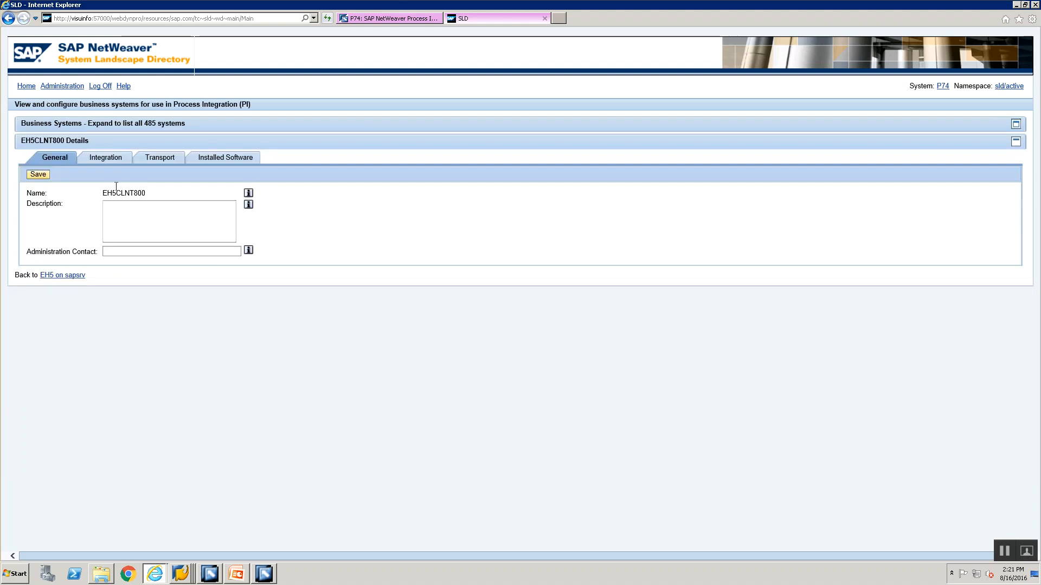
click(104, 158)
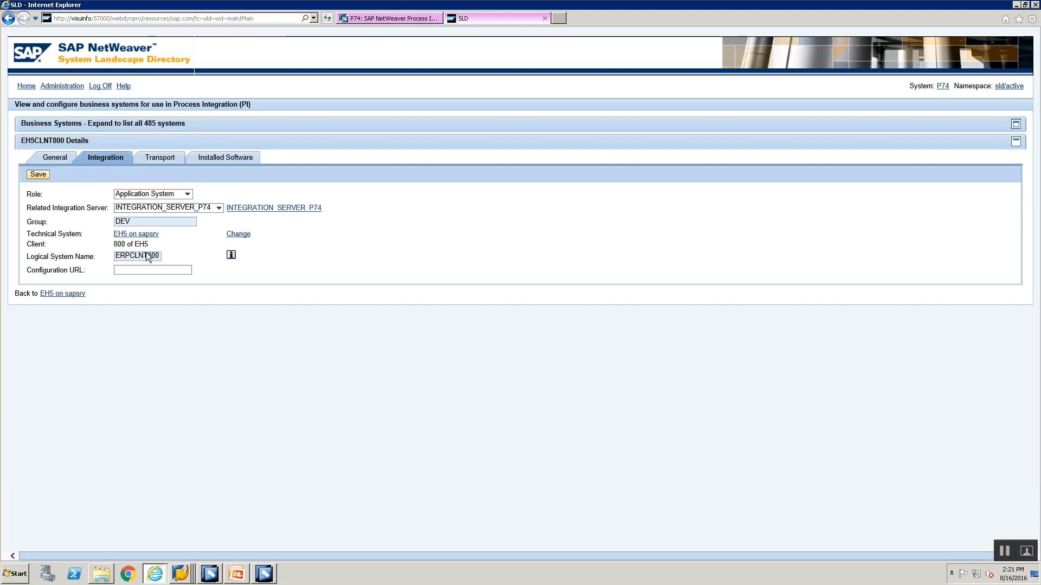
drag(122, 256, 163, 255)
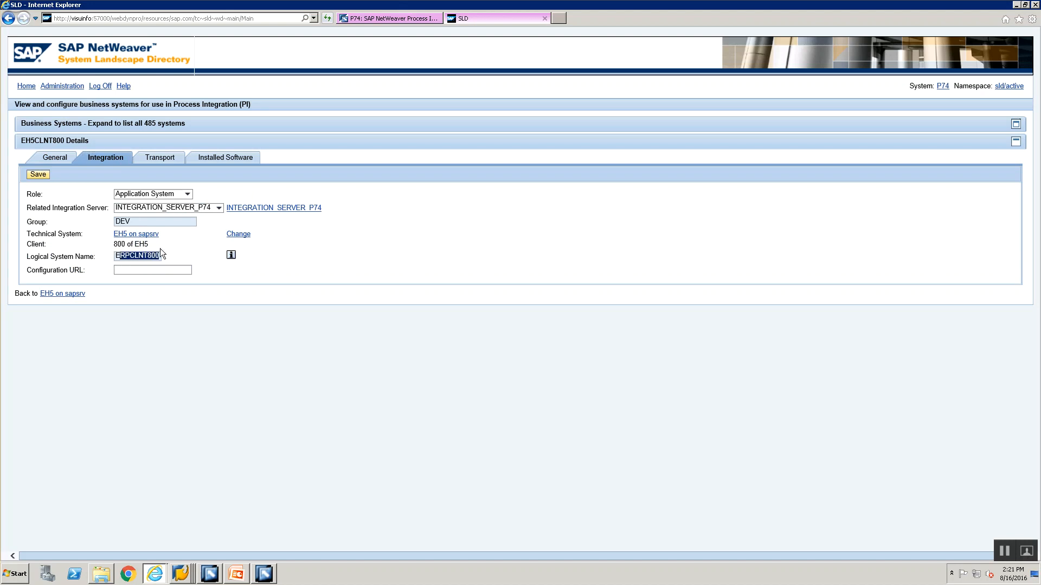
Review the File 2 Idoc Steps slide in PowerPoint and return to the SLD to check the ECC business system's name
key(alt+Tab)
key(alt+Tab)
key(alt+Tab)
key(alt+Tab)
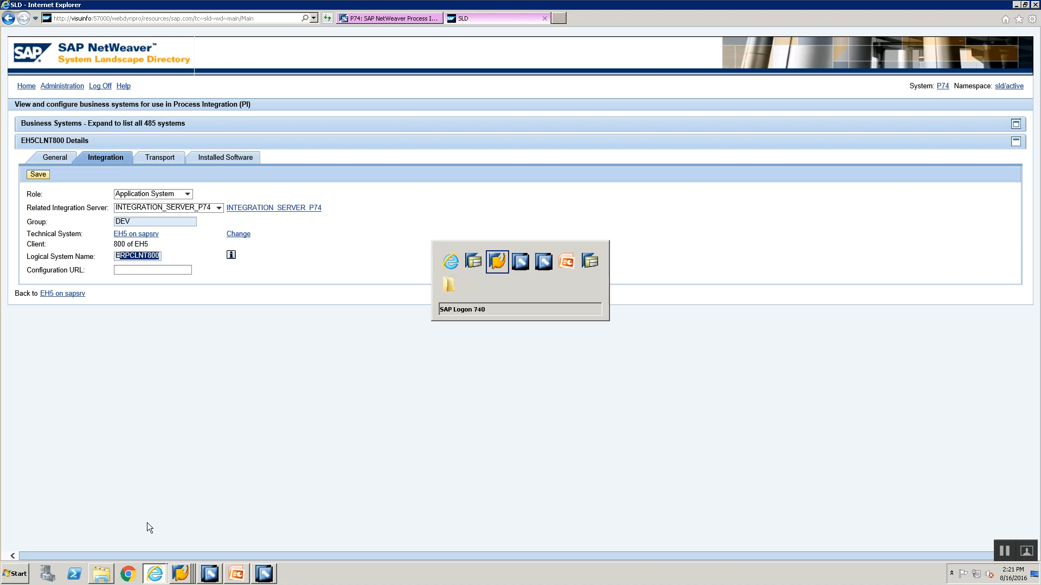
key(alt+Tab)
click(66, 357)
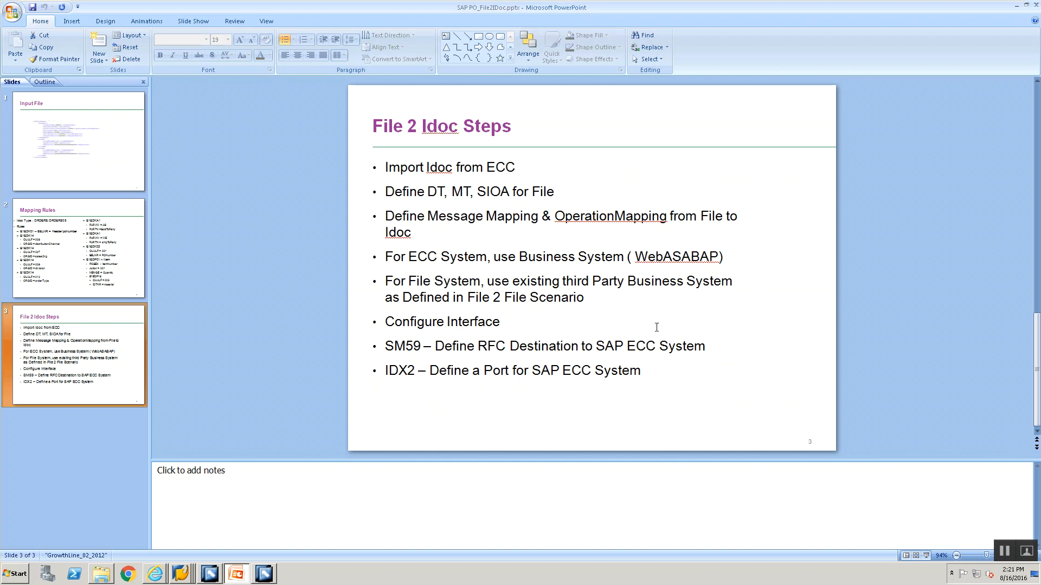
key(alt+Tab)
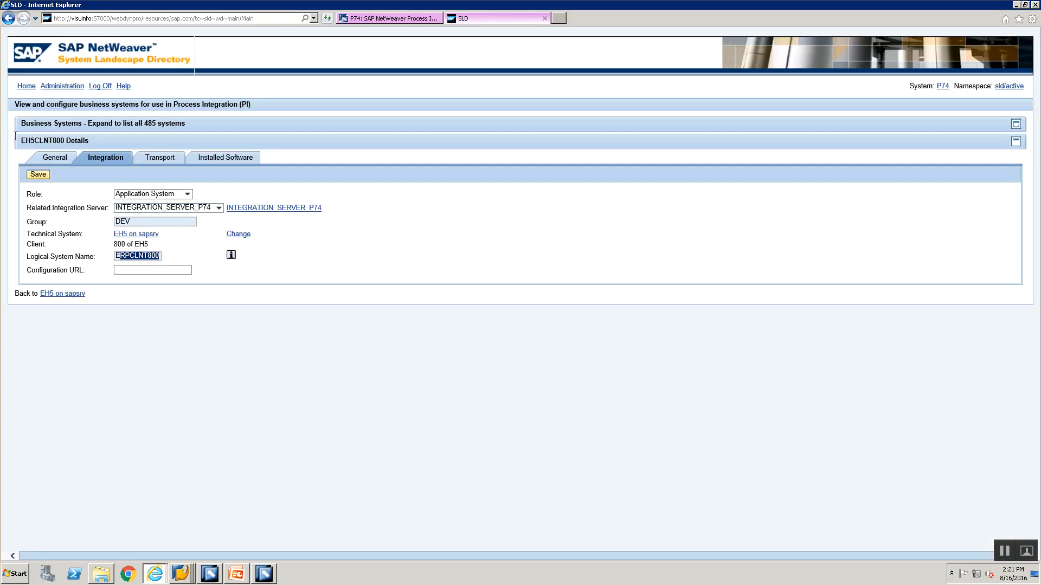
drag(21, 140, 53, 140)
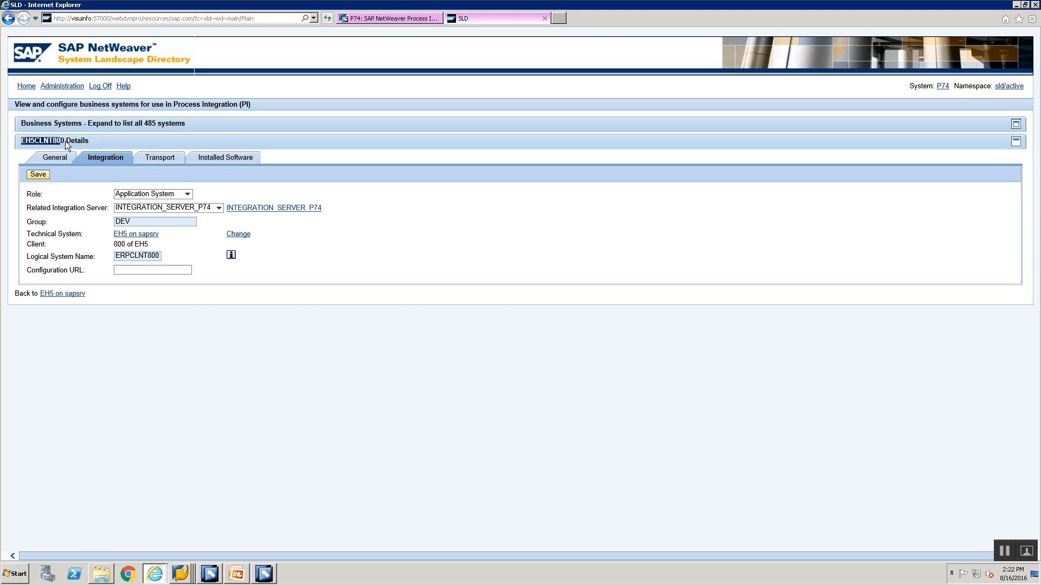
Switch to the Integration Builder and search the business systems in the folder view for EH5CLNT800
click(217, 573)
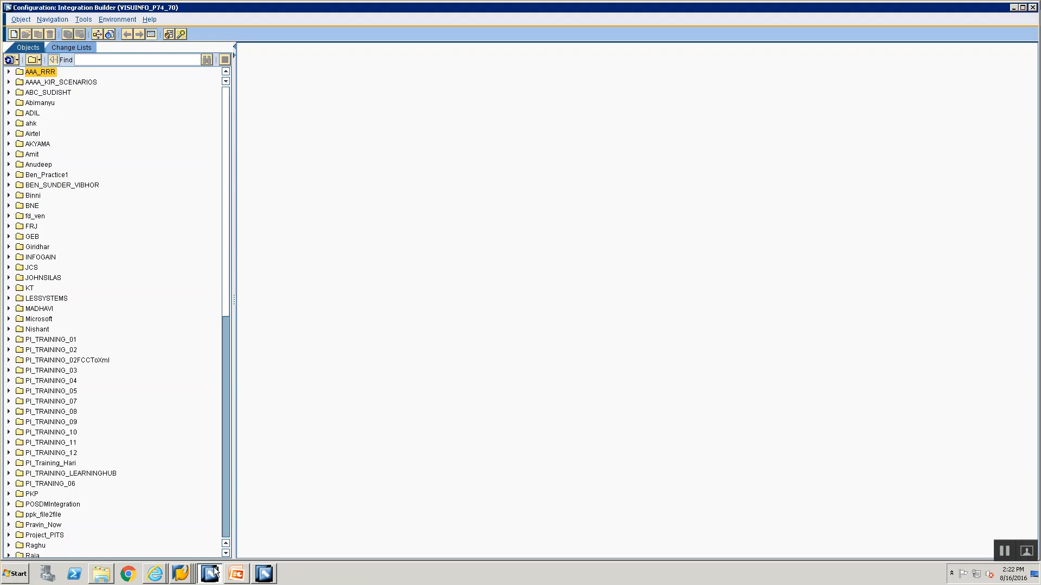
scroll(39, 473, down, 2)
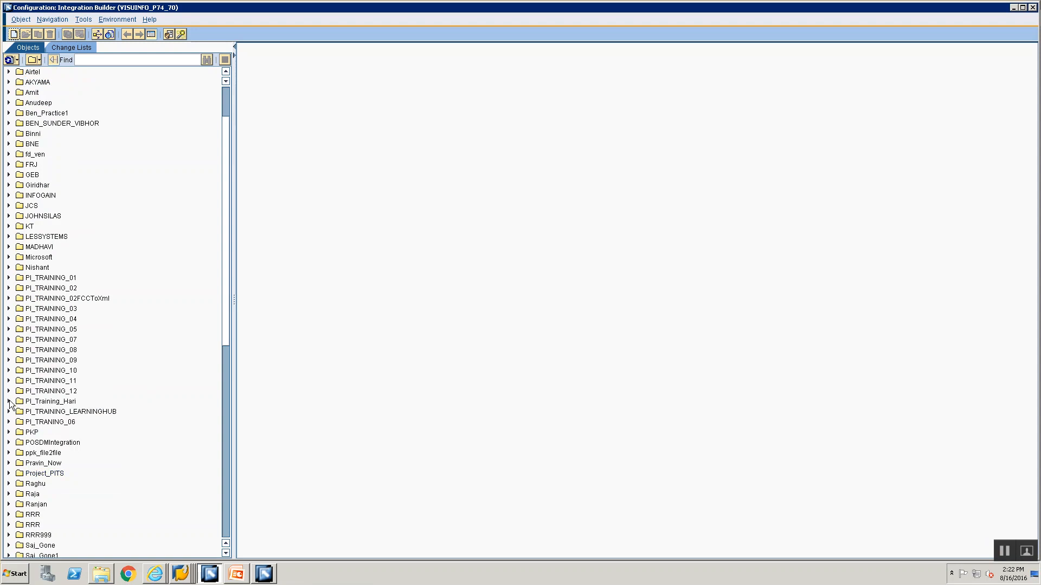
click(8, 360)
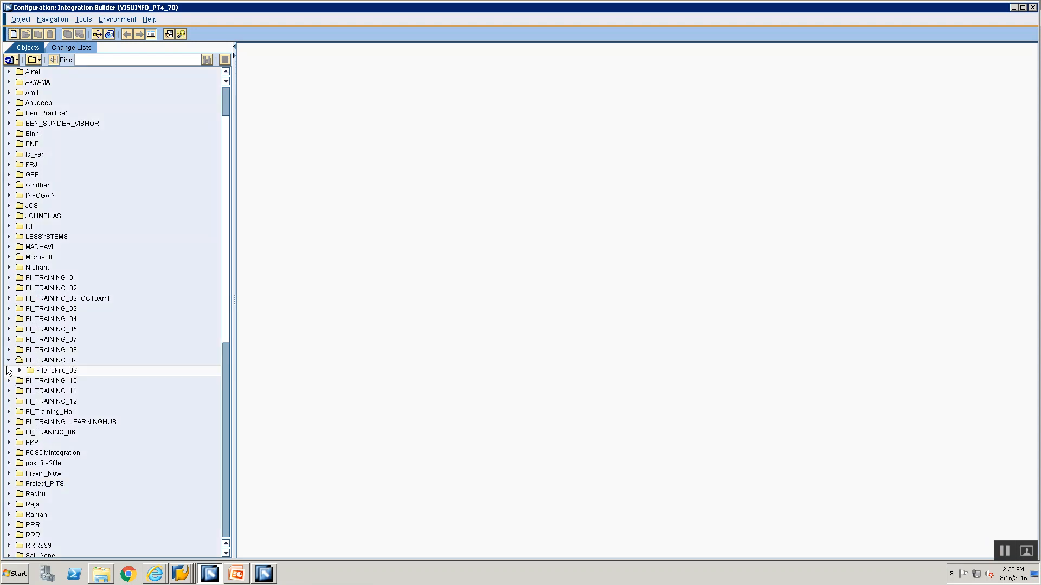
scroll(54, 434, down, 13)
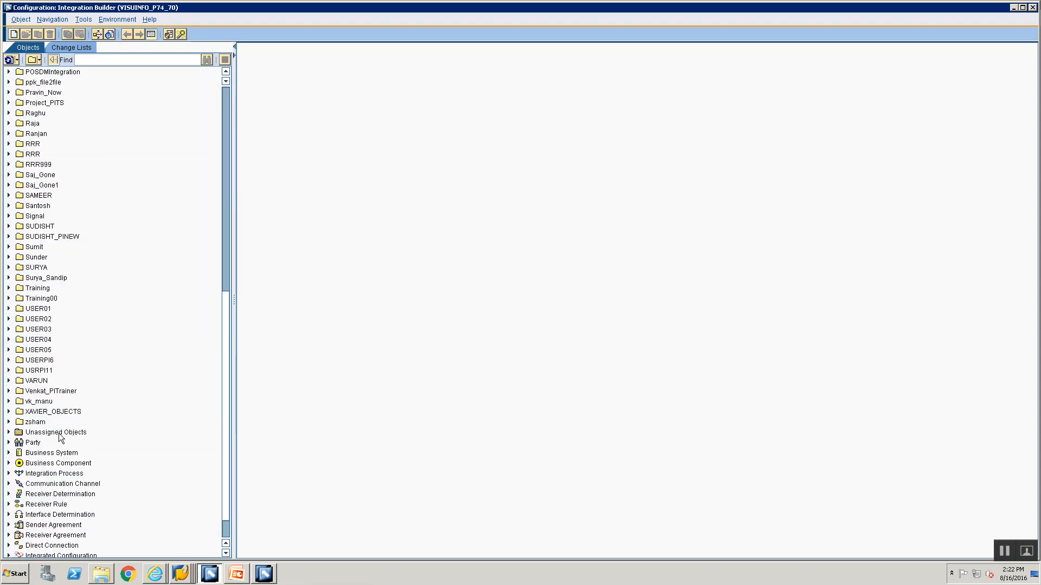
click(9, 418)
scroll(108, 298, down, 10)
scroll(95, 425, down, 20)
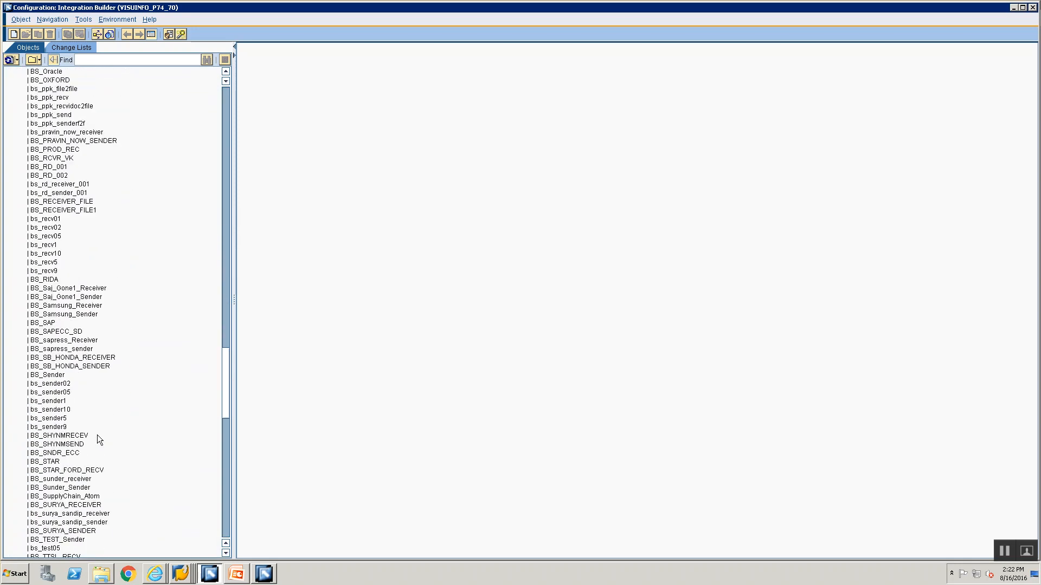
scroll(98, 435, down, 15)
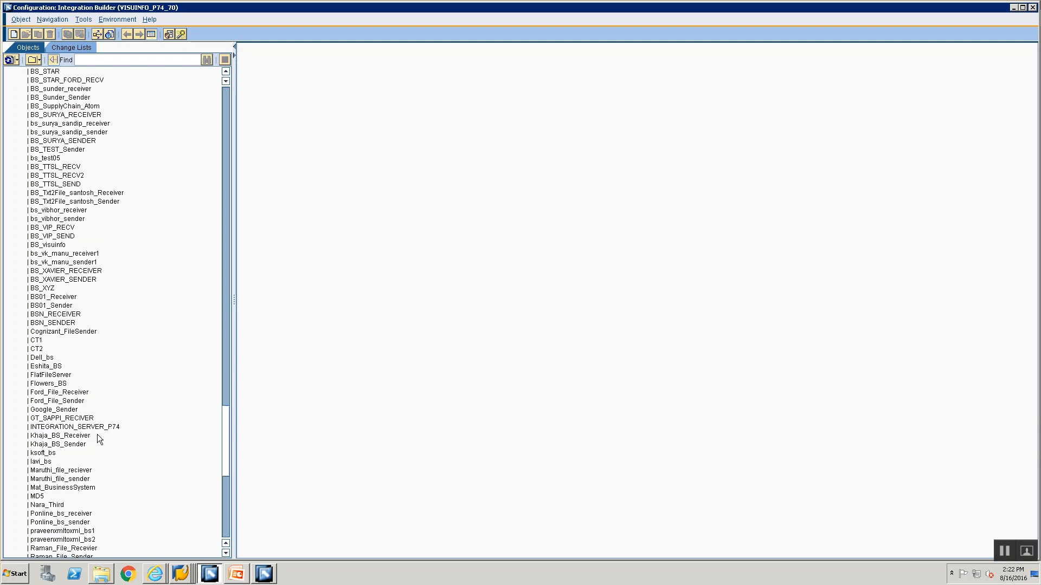
scroll(97, 435, down, 1)
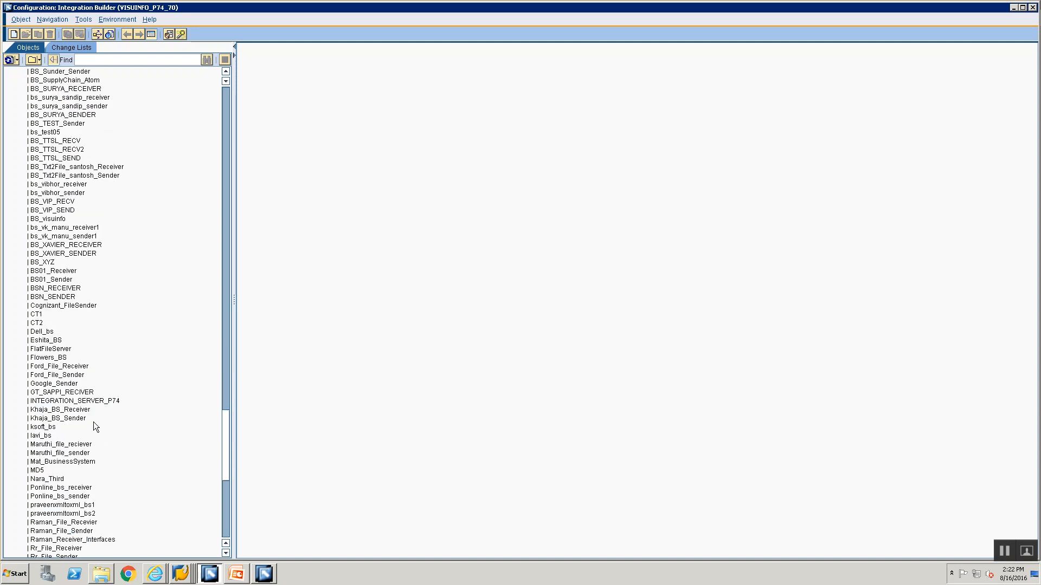
scroll(94, 420, down, 5)
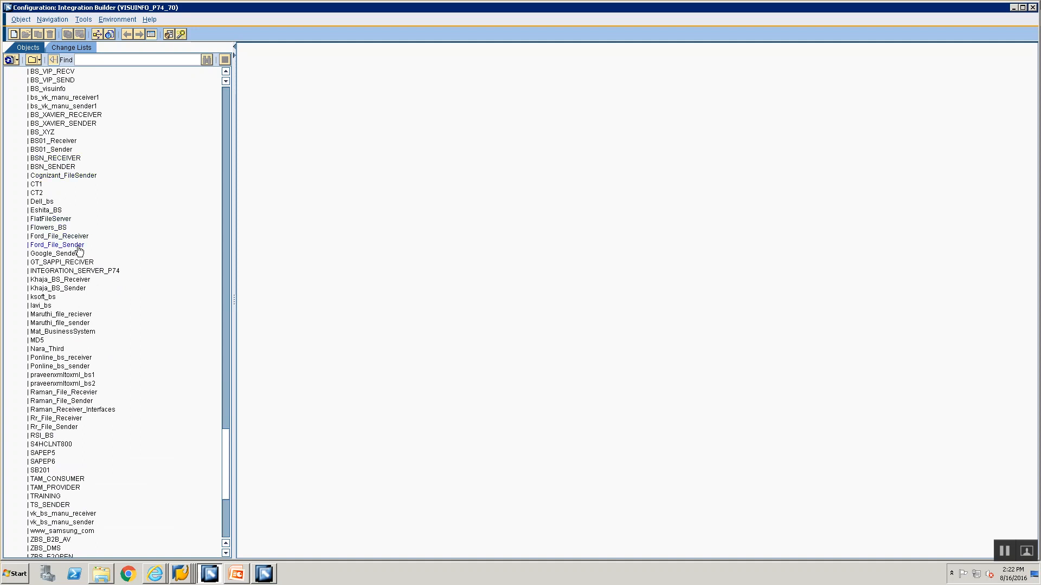
scroll(79, 252, up, 1)
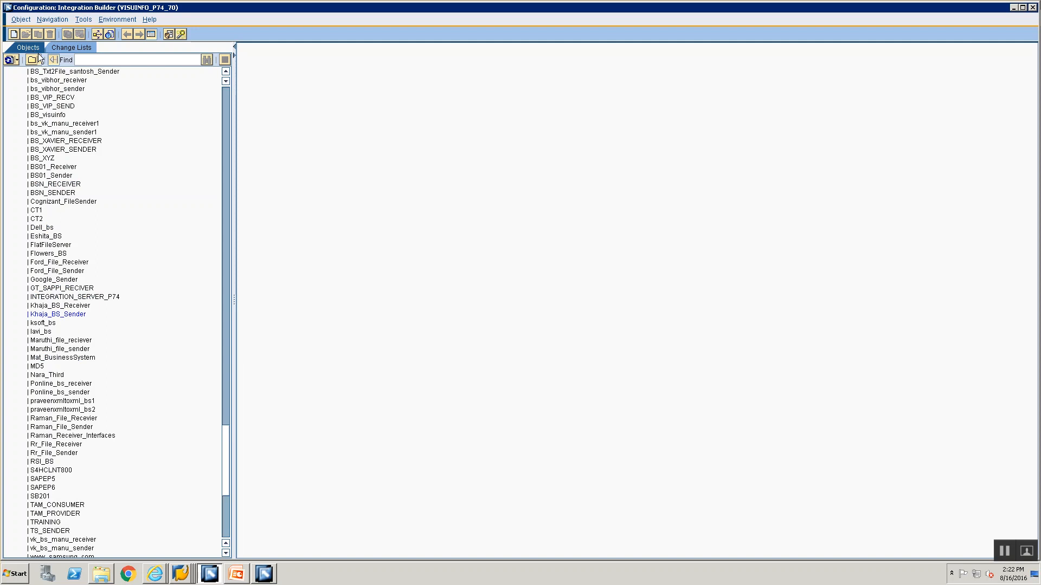
Change the object list to Object View and look for EH5CLNT800 among the business systems without party
click(39, 60)
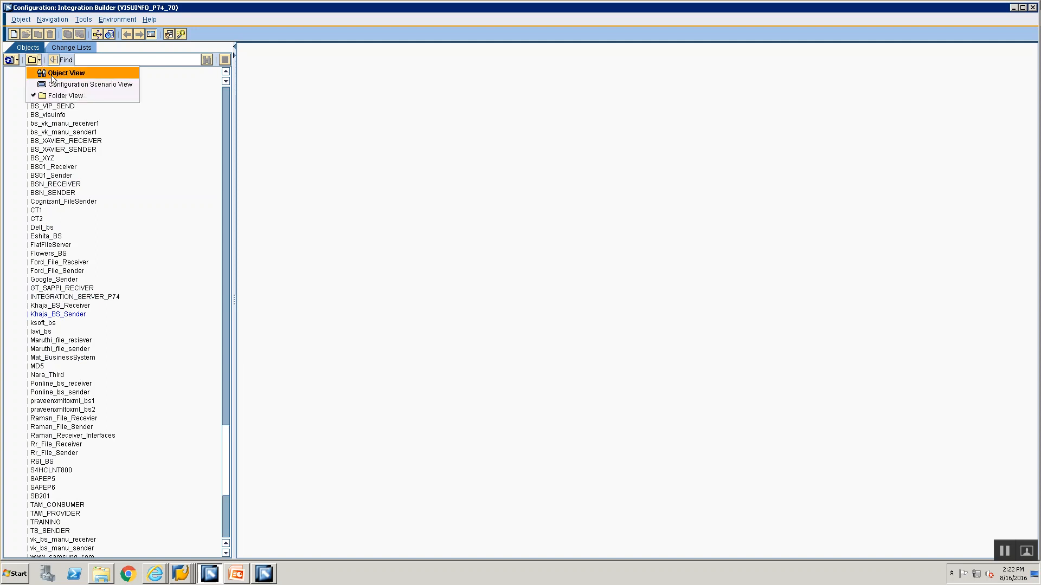
click(52, 76)
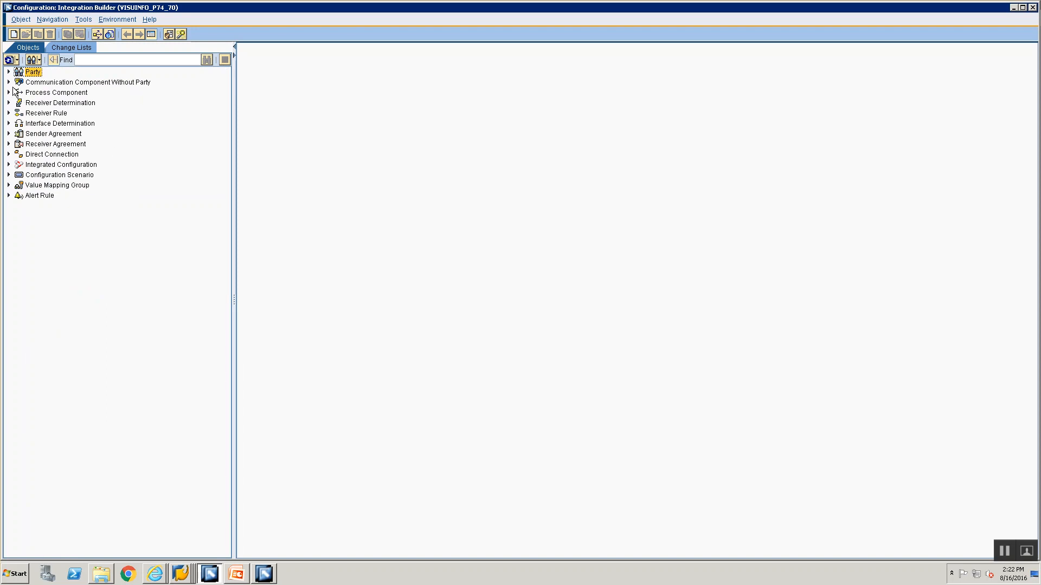
click(39, 60)
click(46, 72)
click(9, 83)
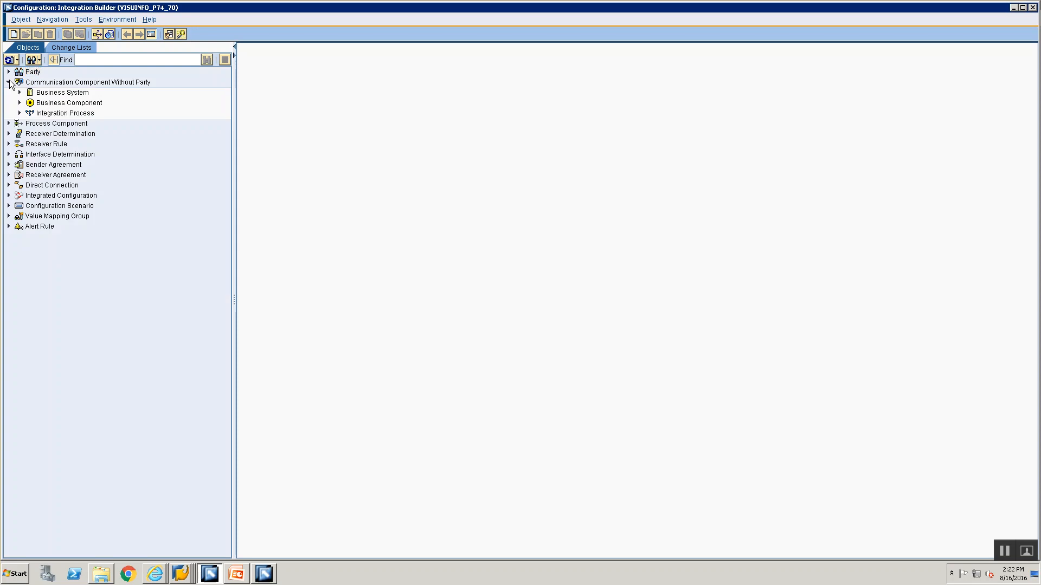
click(19, 93)
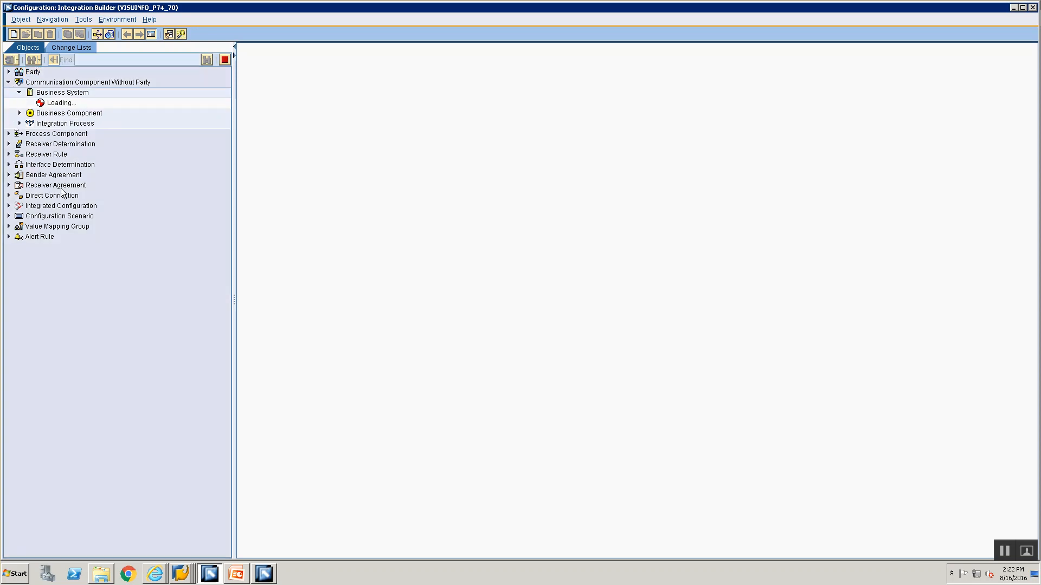
scroll(105, 324, down, 20)
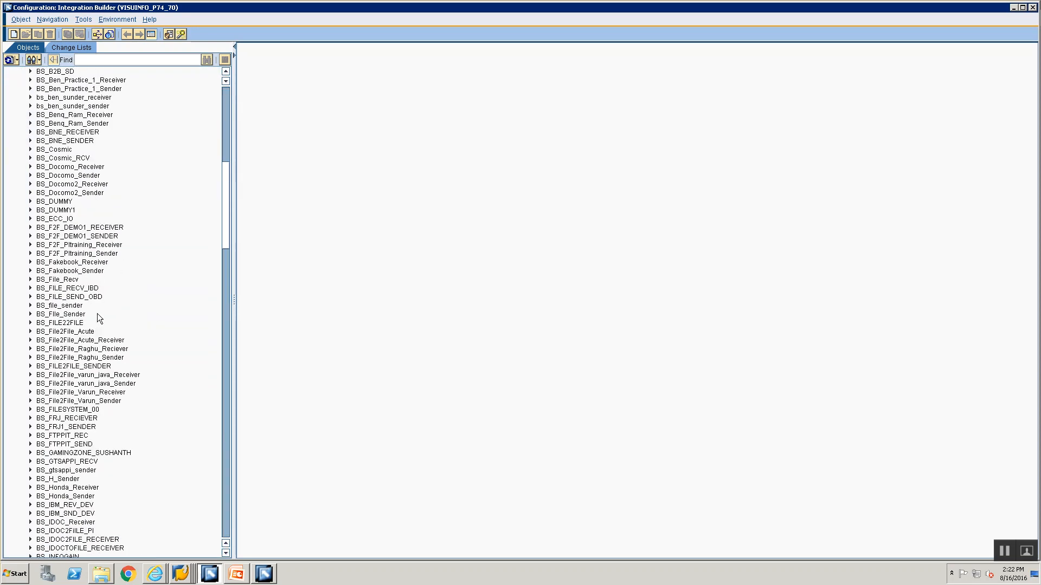
scroll(103, 311, down, 20)
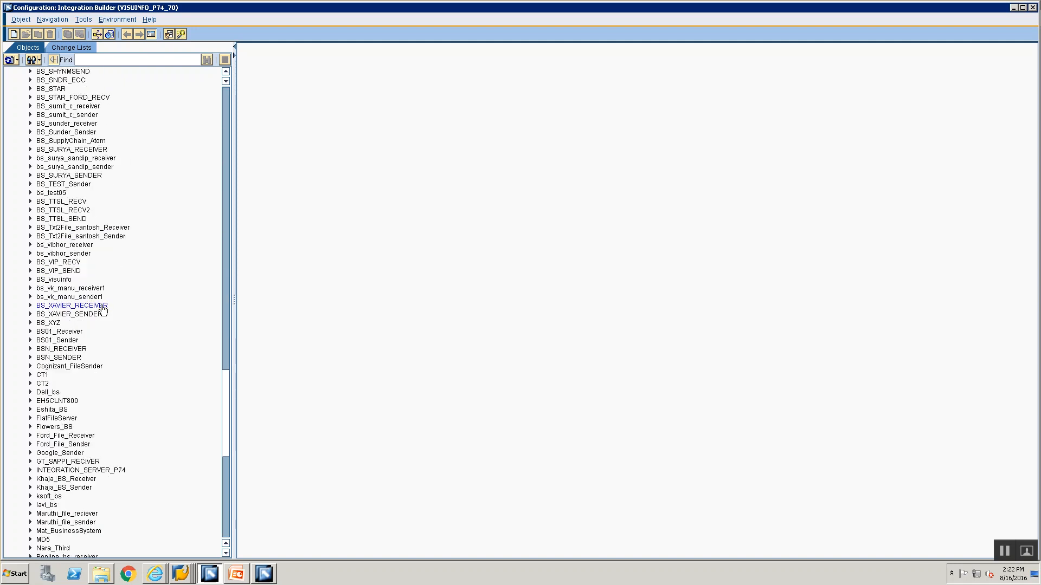
Move the business system EH5CLNT800 to the Training00 folder
scroll(113, 313, up, 1)
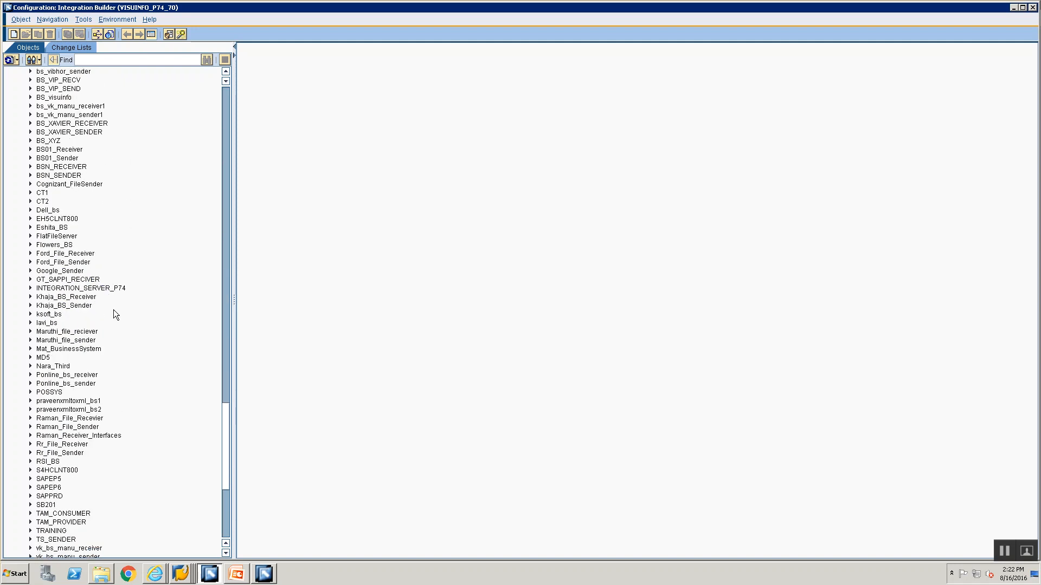
click(39, 220)
right_click(39, 222)
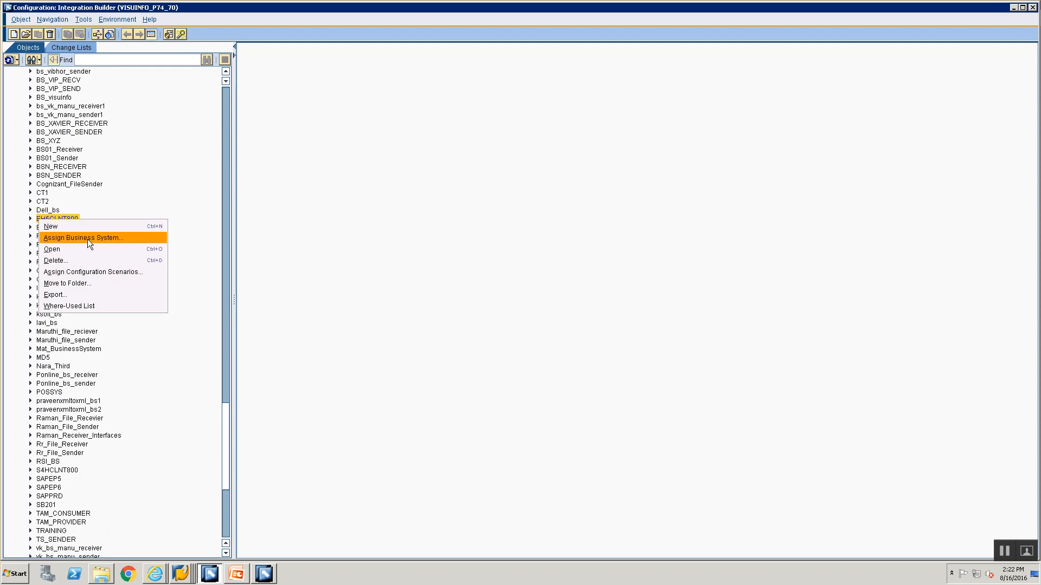
click(85, 284)
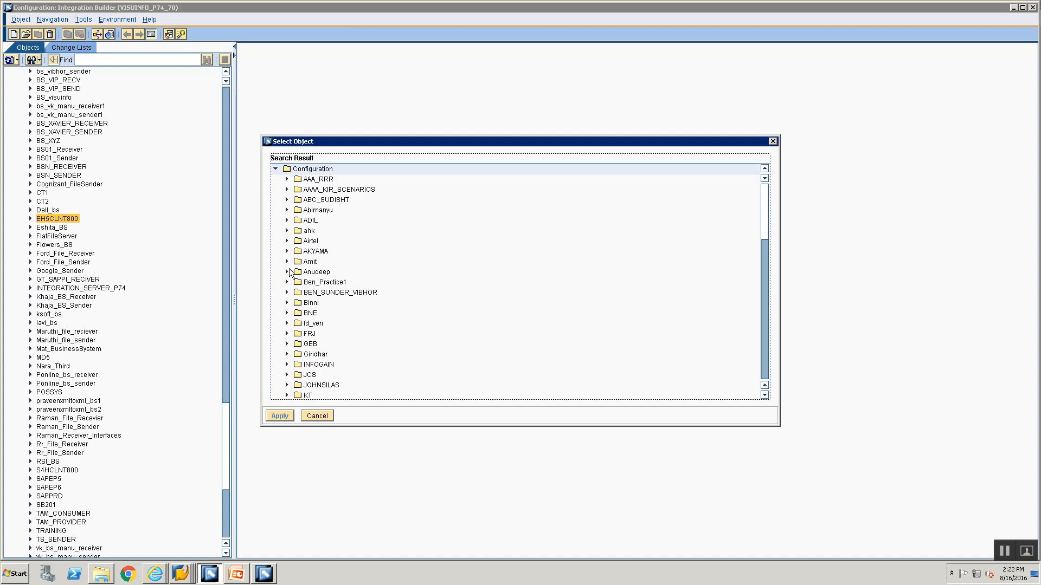
scroll(320, 333, down, 15)
scroll(320, 334, down, 7)
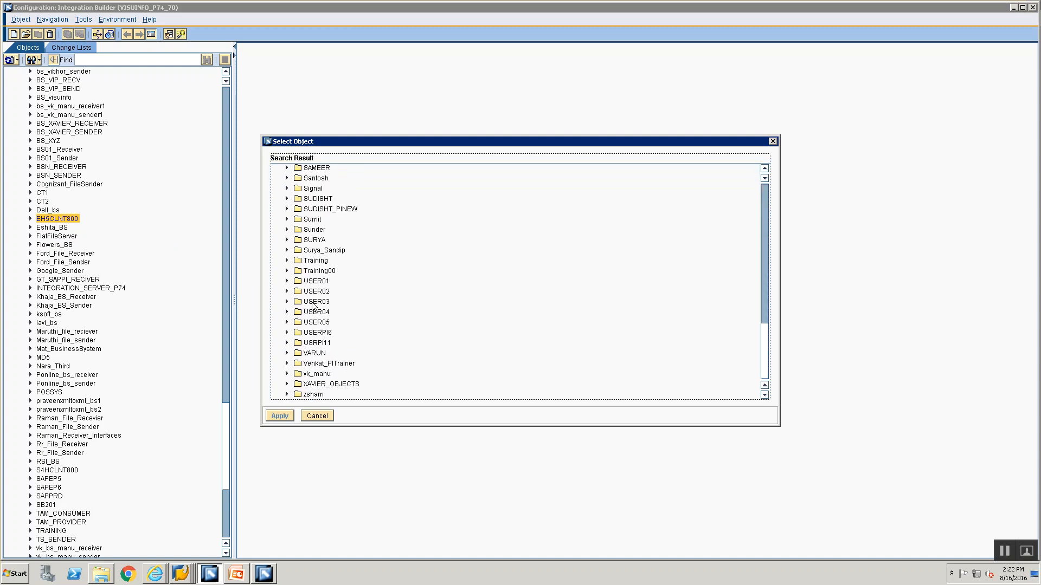
click(319, 270)
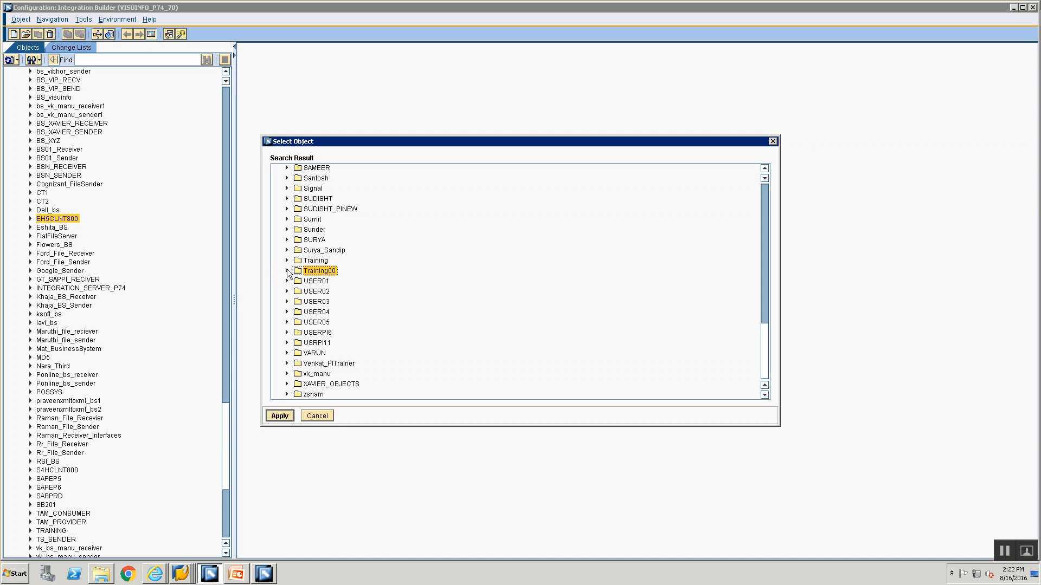
click(286, 271)
click(278, 417)
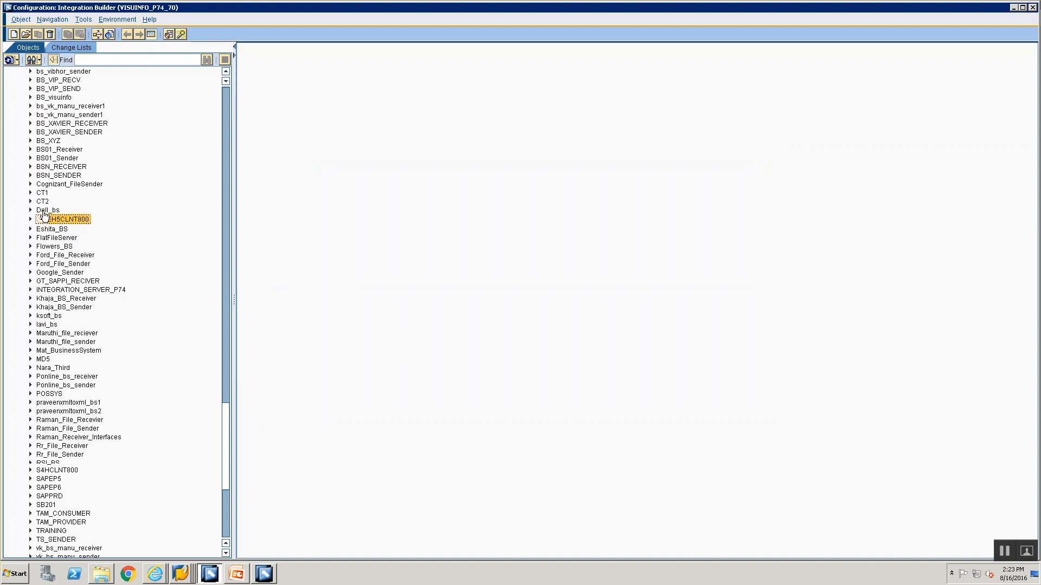
Return the object list to Folder View and check the Training00 folder for the business system EH5CLNT800
click(35, 60)
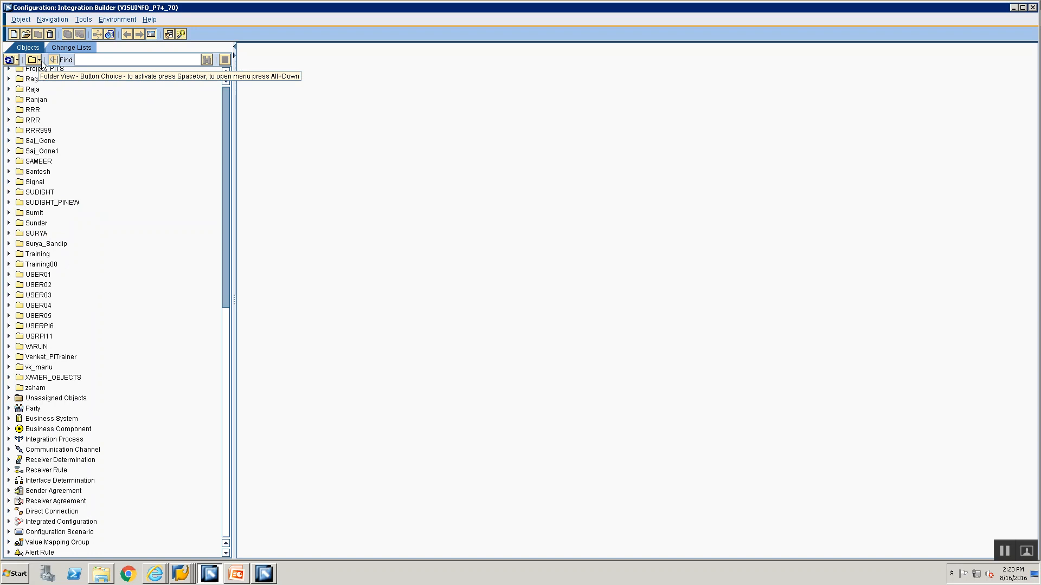
click(41, 60)
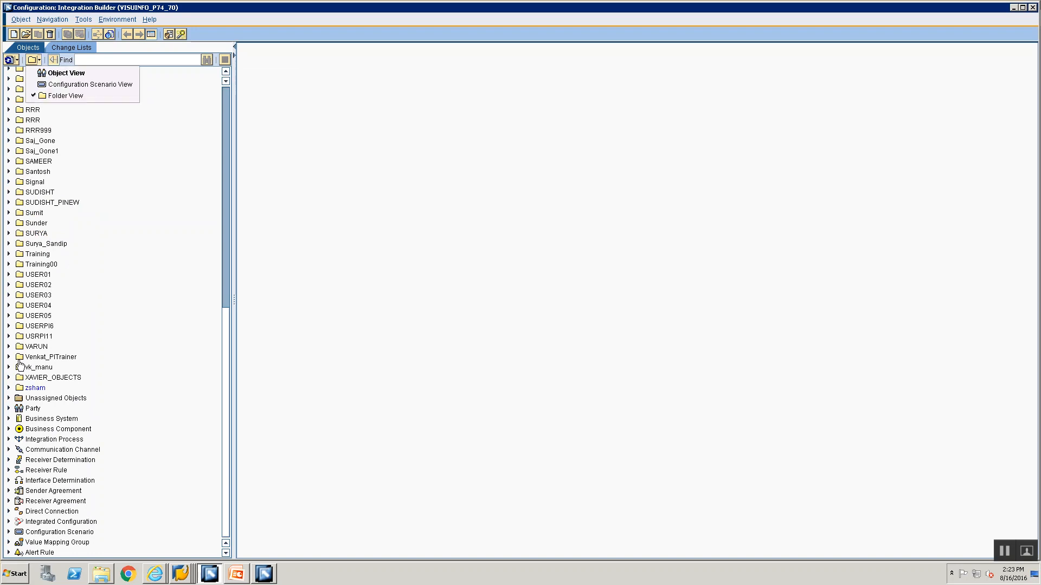
click(24, 265)
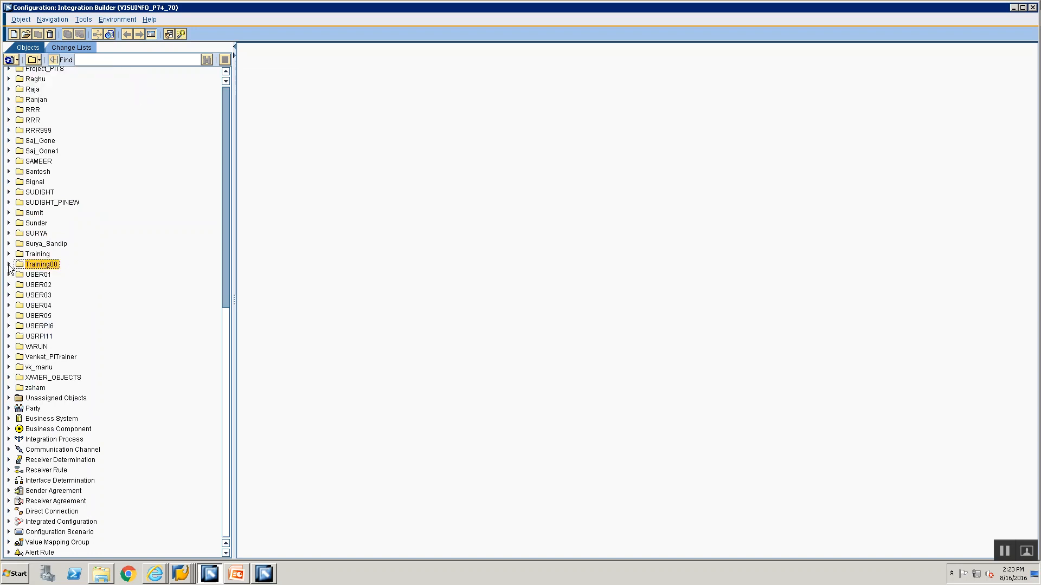
click(9, 263)
click(9, 255)
click(8, 255)
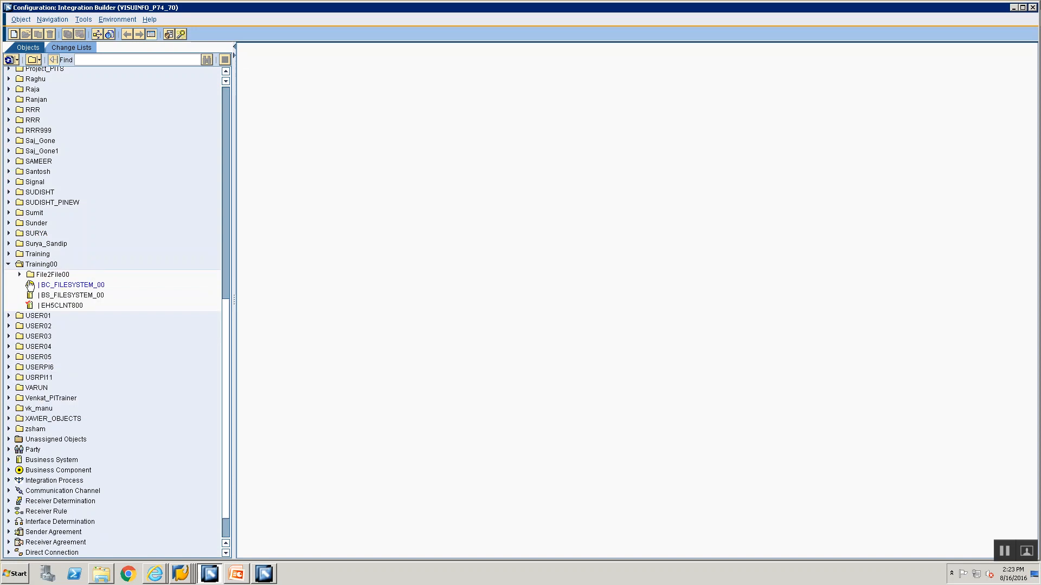
click(62, 306)
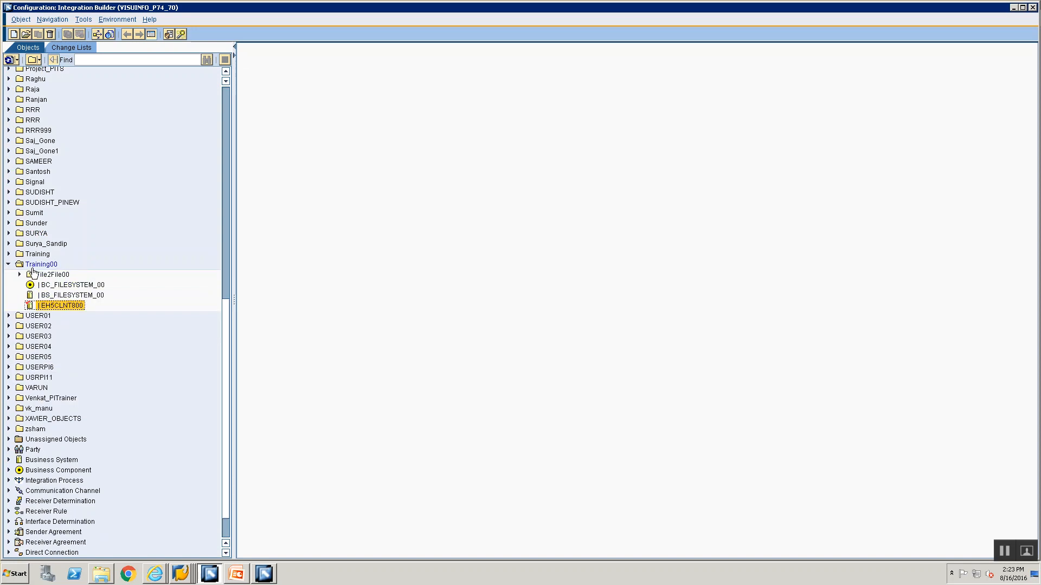
Create a subfolder named File2IDoc00 in the Training00 folder
click(33, 266)
right_click(33, 265)
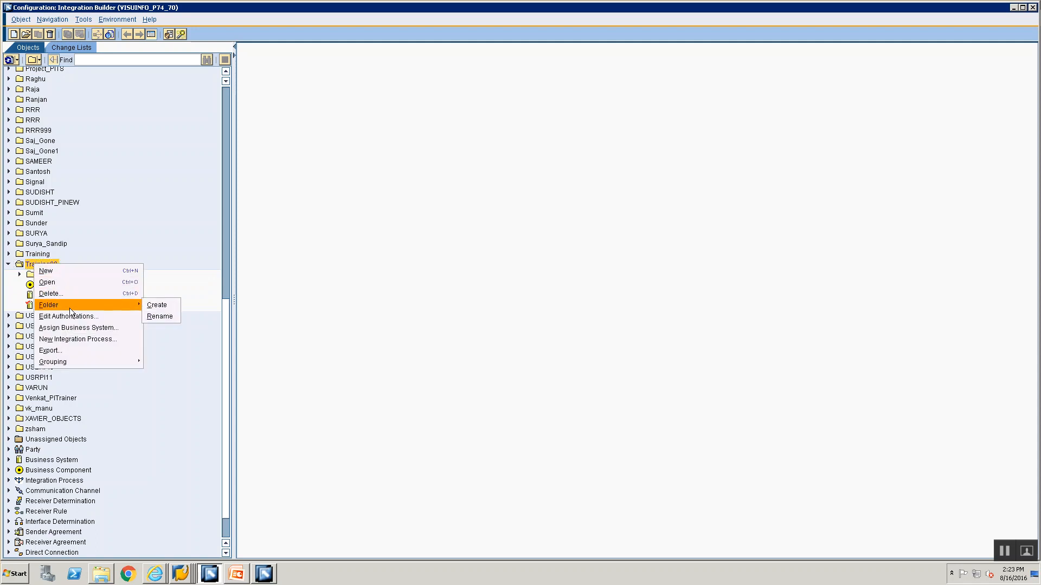
mouse_move(125, 305)
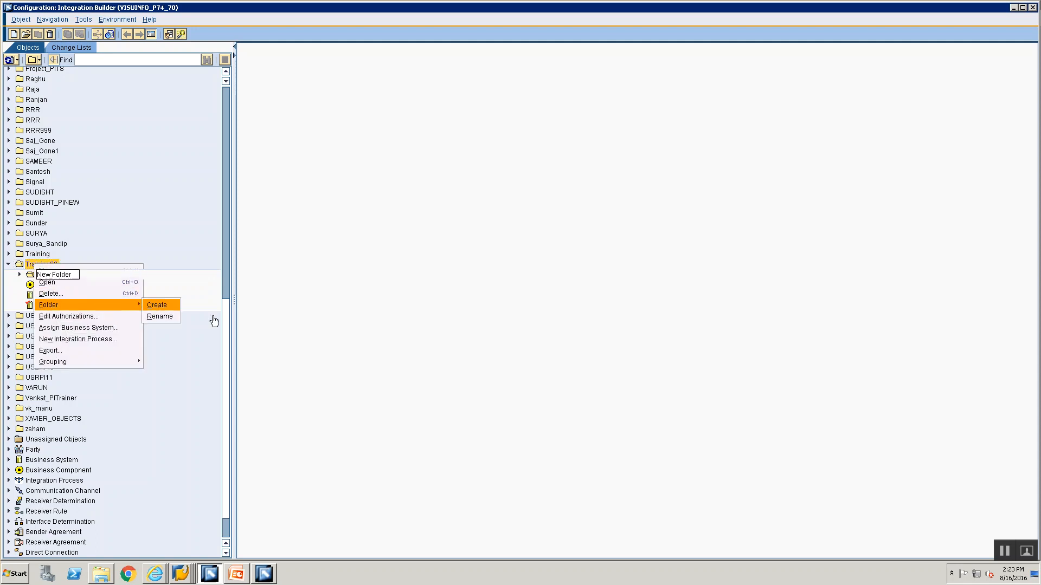
click(159, 307)
text(Fi)
text(IDo)
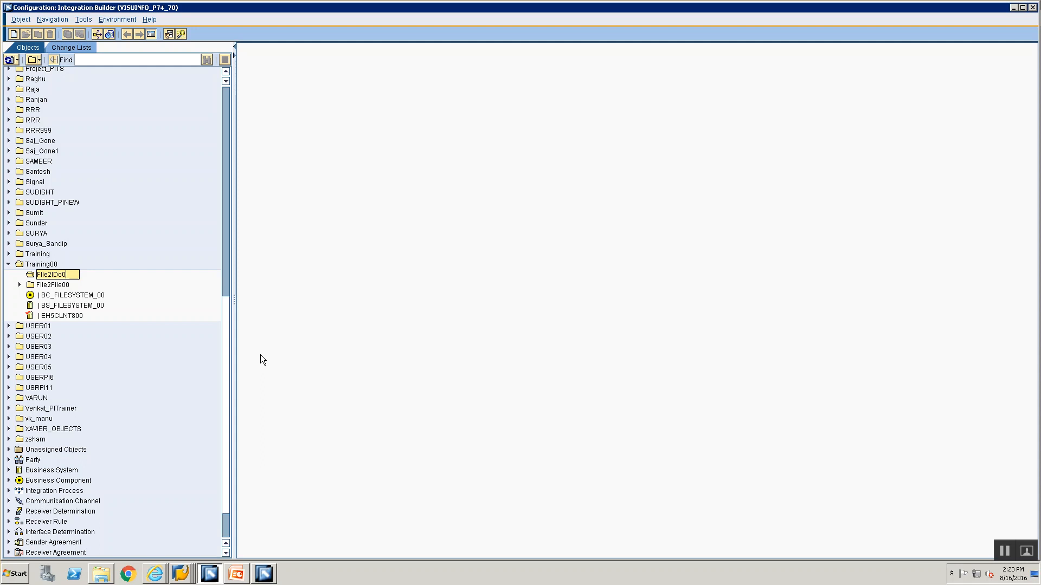
text(c00)
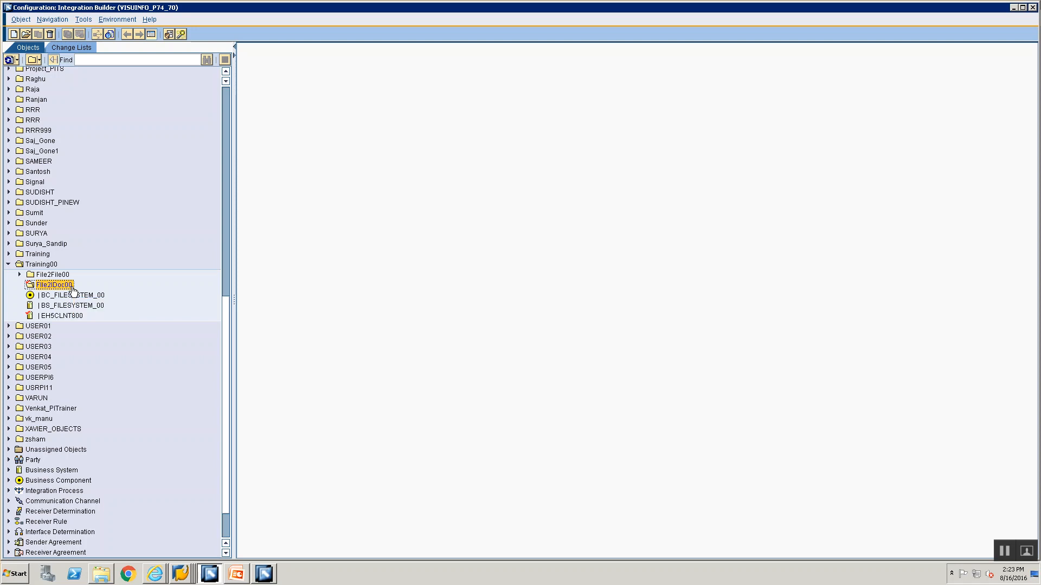
Start a new communication channel in the File2IDoc00 folder and assign BS_FILESYSTEM_00 as its communication component
right_click(73, 292)
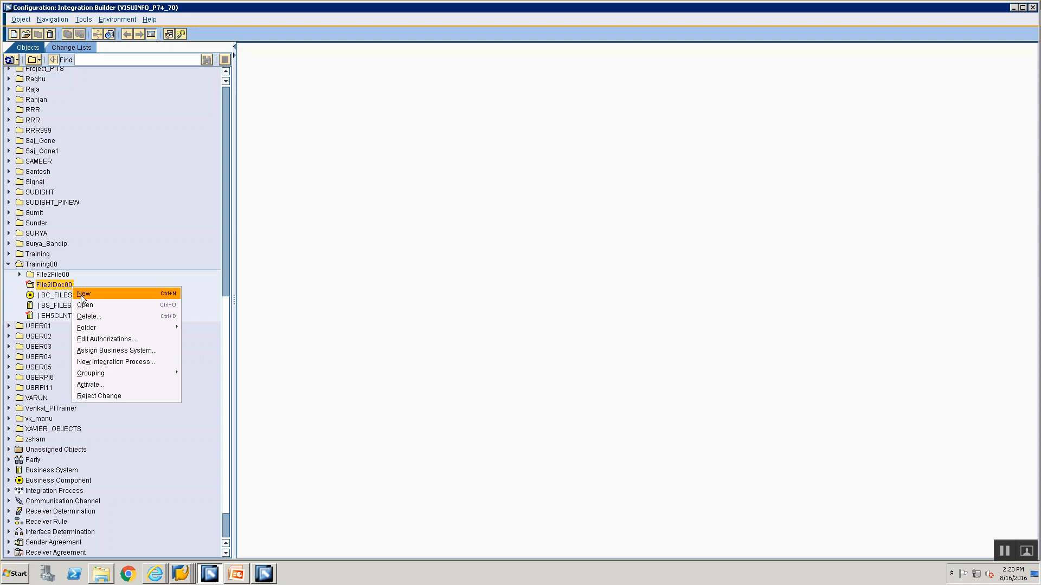
click(82, 296)
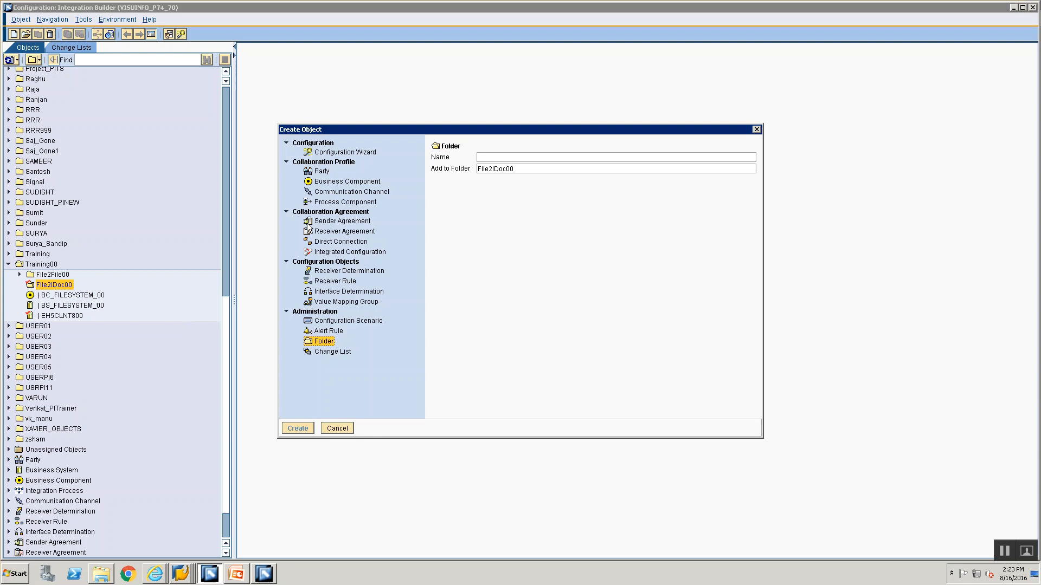
click(337, 193)
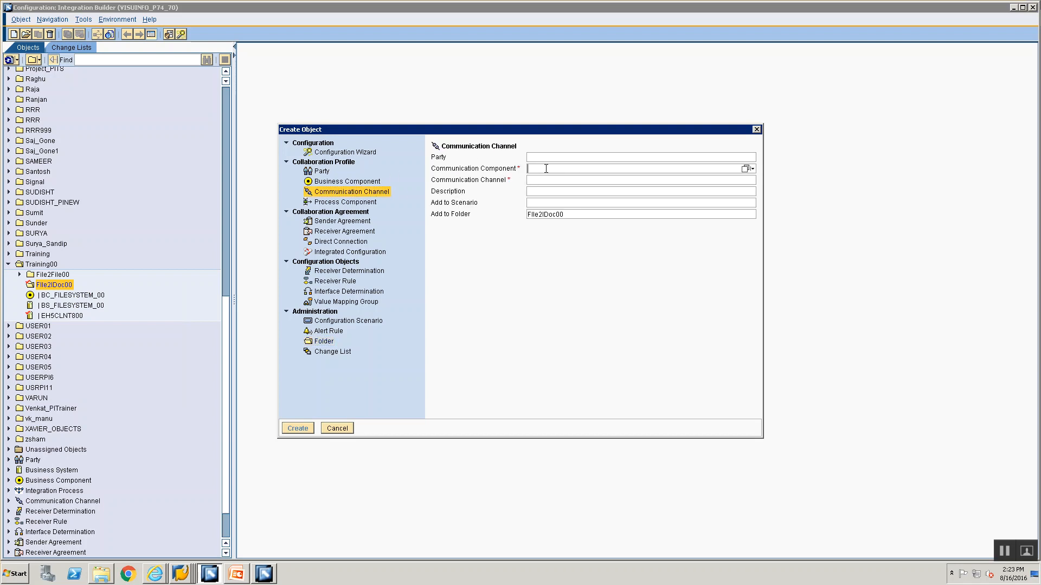
click(546, 168)
text(BS_FILESYSTEM_00)
click(746, 170)
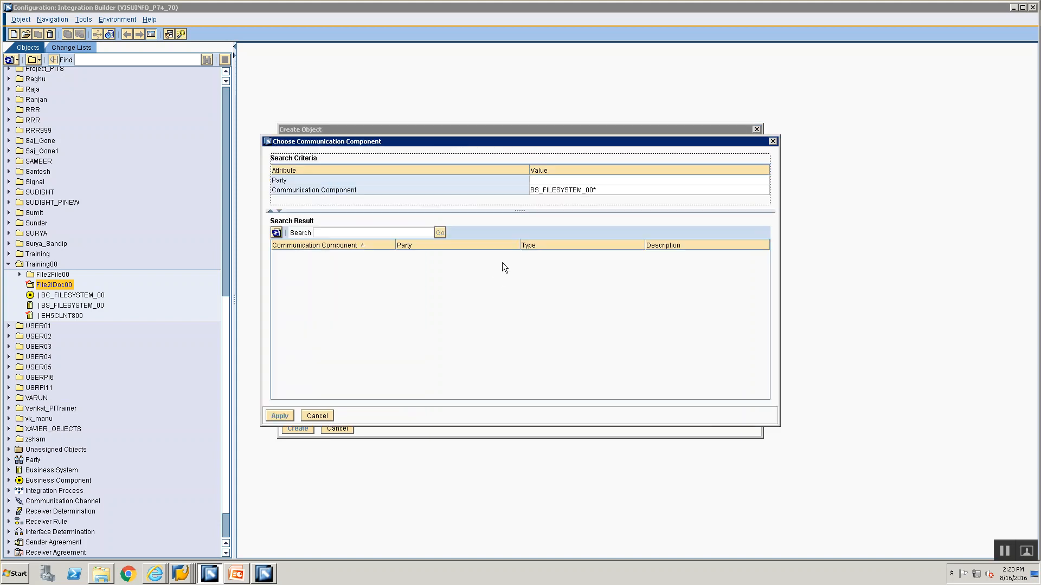
click(287, 253)
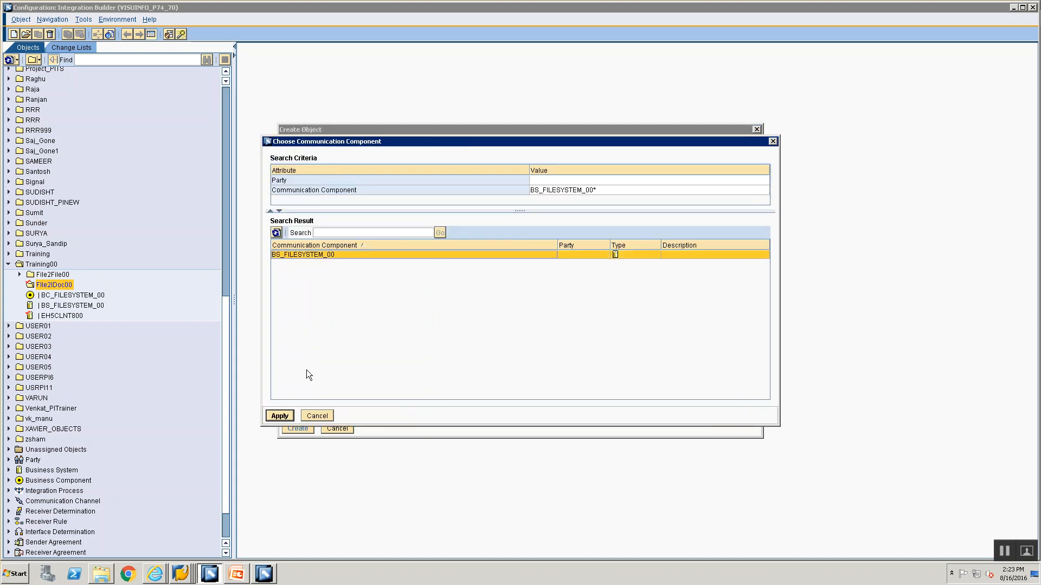
click(283, 416)
Name the communication channel CC_File2IDoc_File_Sender_00 and create it
click(586, 181)
text(CC_Fil)
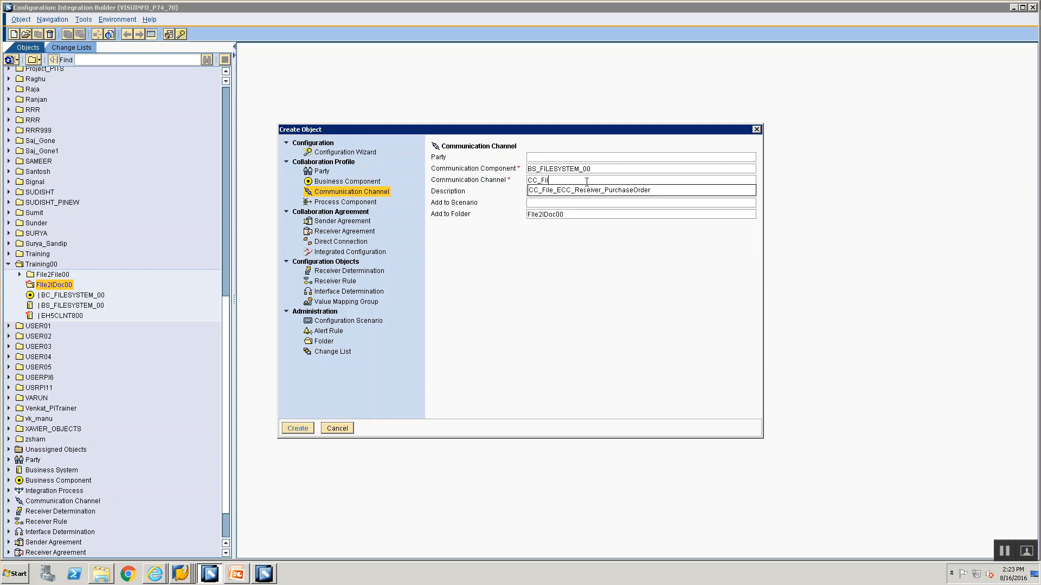
text(e2IDoc_File_Sender_)
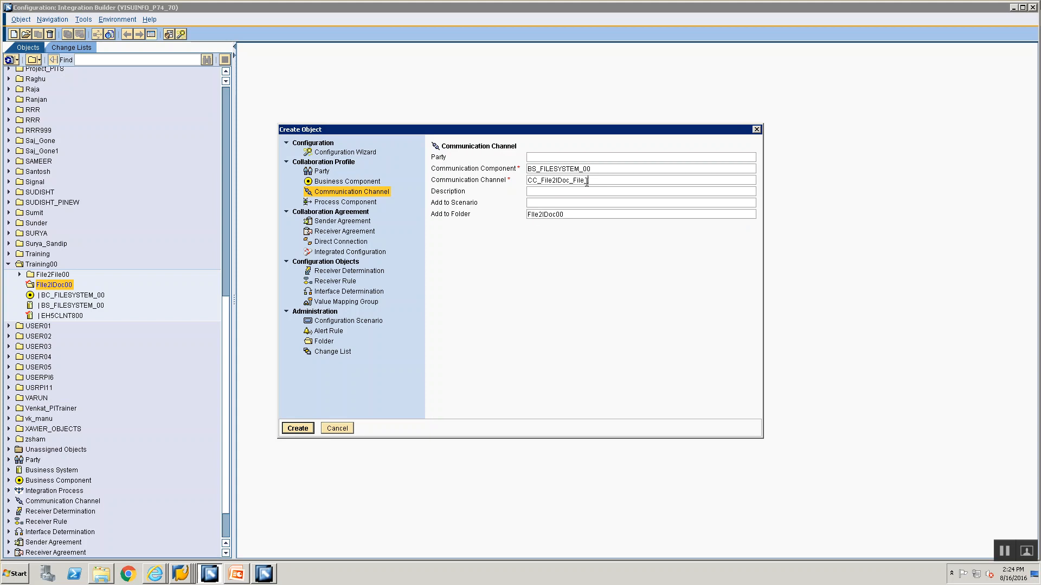
text(00)
click(287, 428)
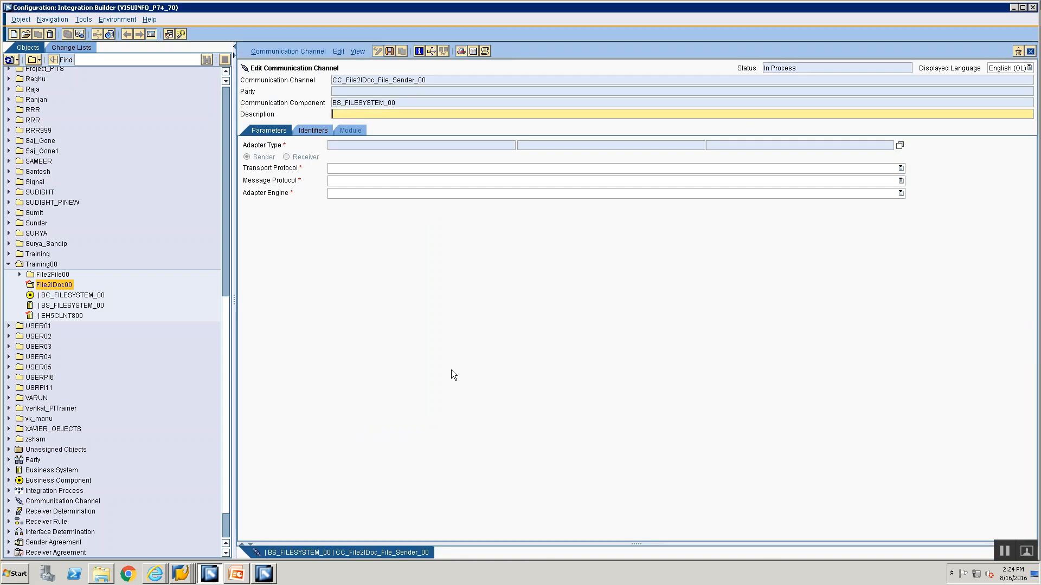
Set the channel's adapter type to File from SAP BASIS 7.40
click(900, 146)
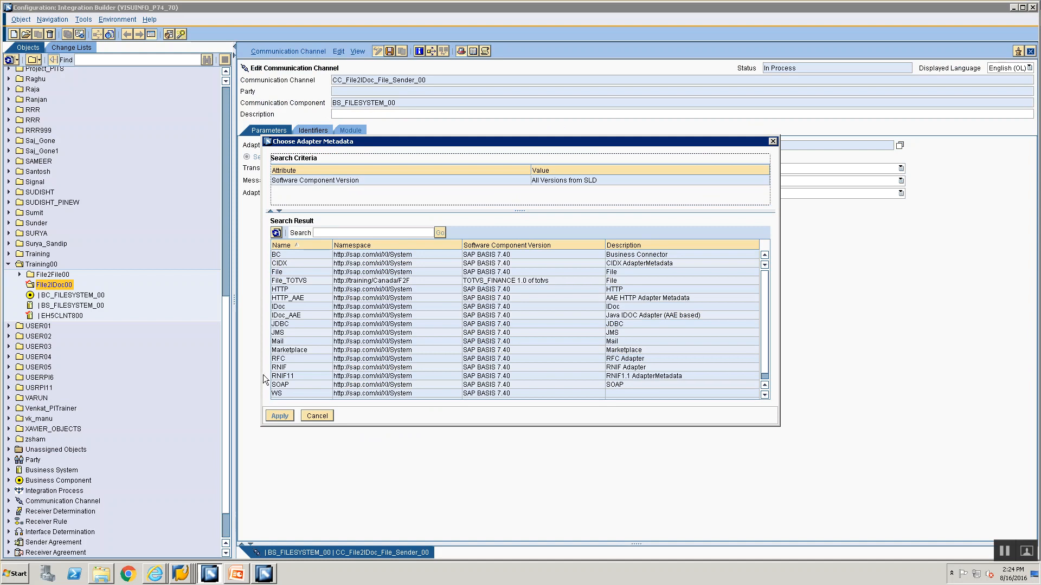
click(313, 271)
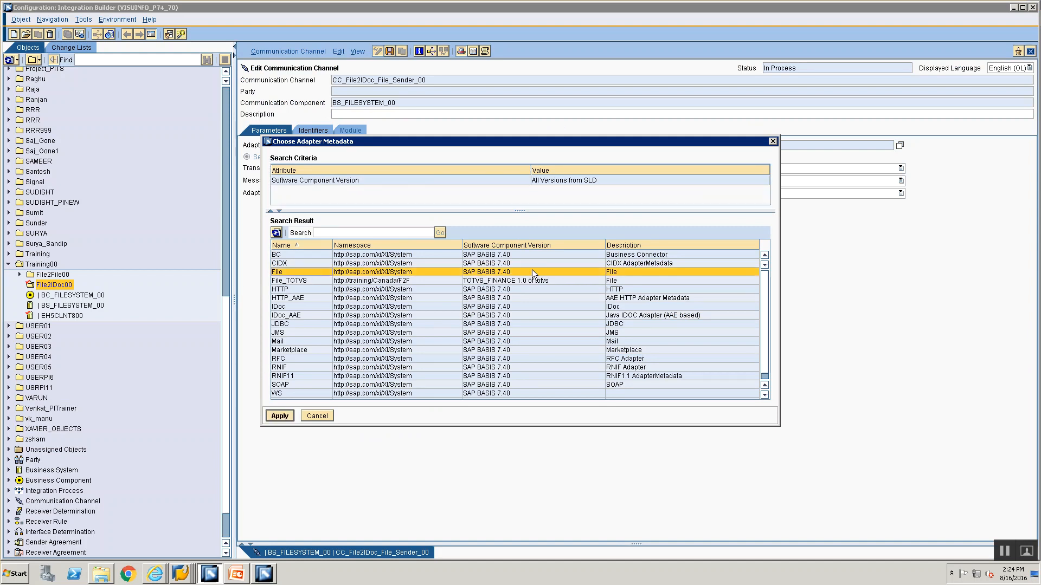
click(280, 416)
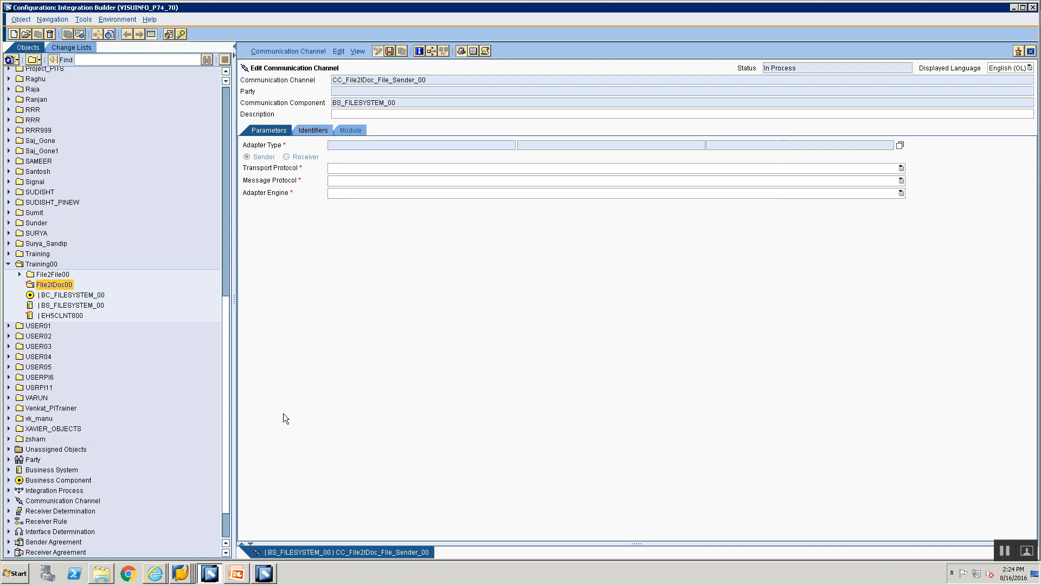
Switch to the two open SAP GUI sessions and close both, including the IDES ECC logon window
click(181, 573)
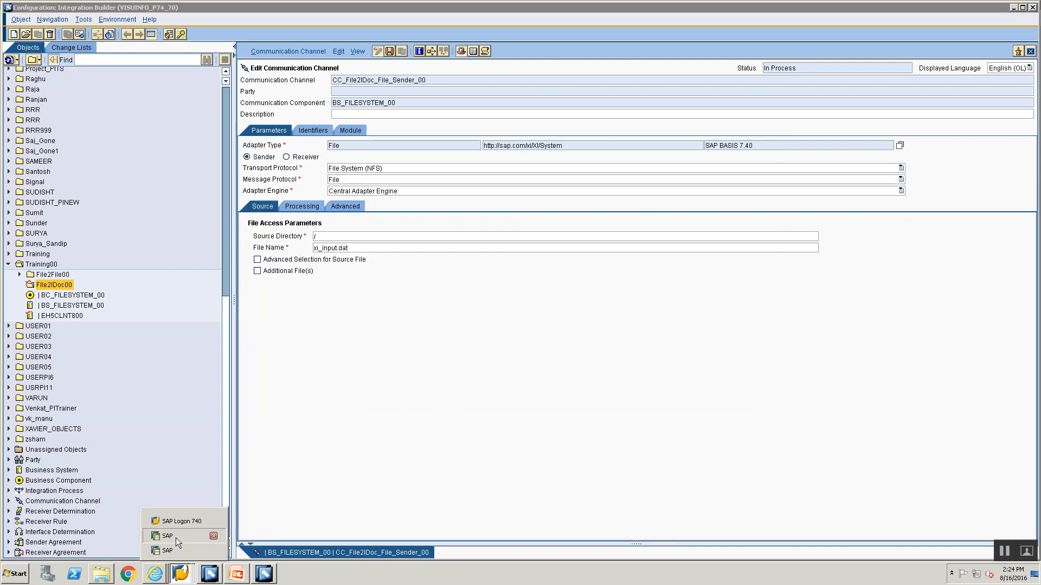
click(176, 538)
click(1012, 7)
click(174, 576)
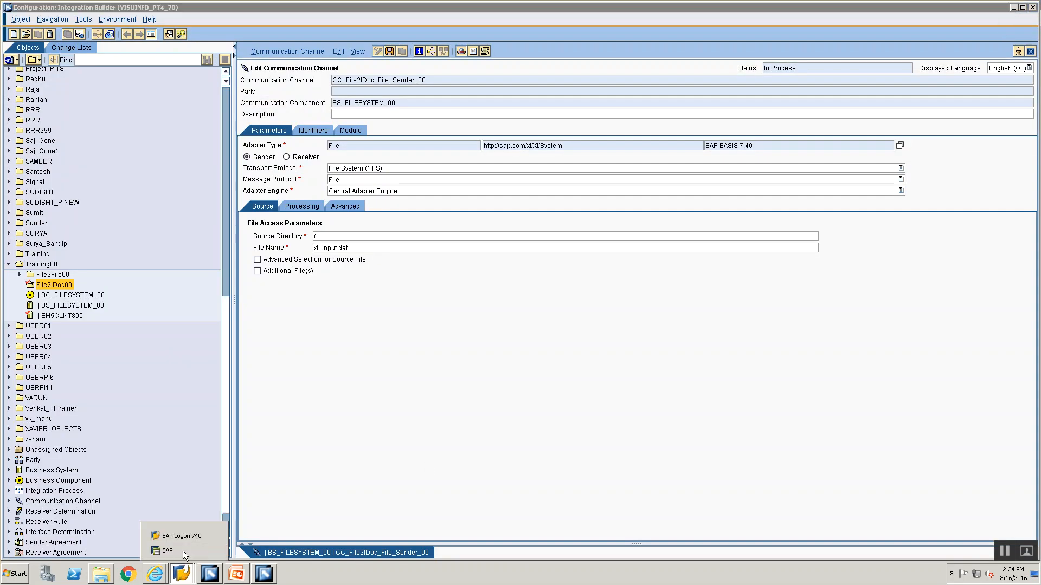
click(183, 551)
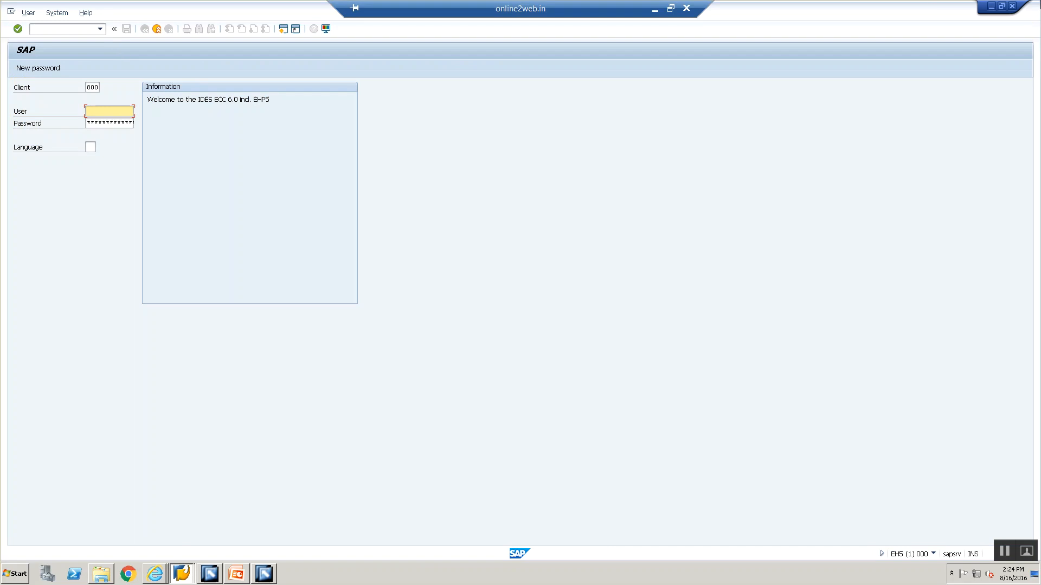
click(1012, 7)
Log on to PI 7.4 from SAP Logon with the user name and account password, and open transaction AL11
click(182, 573)
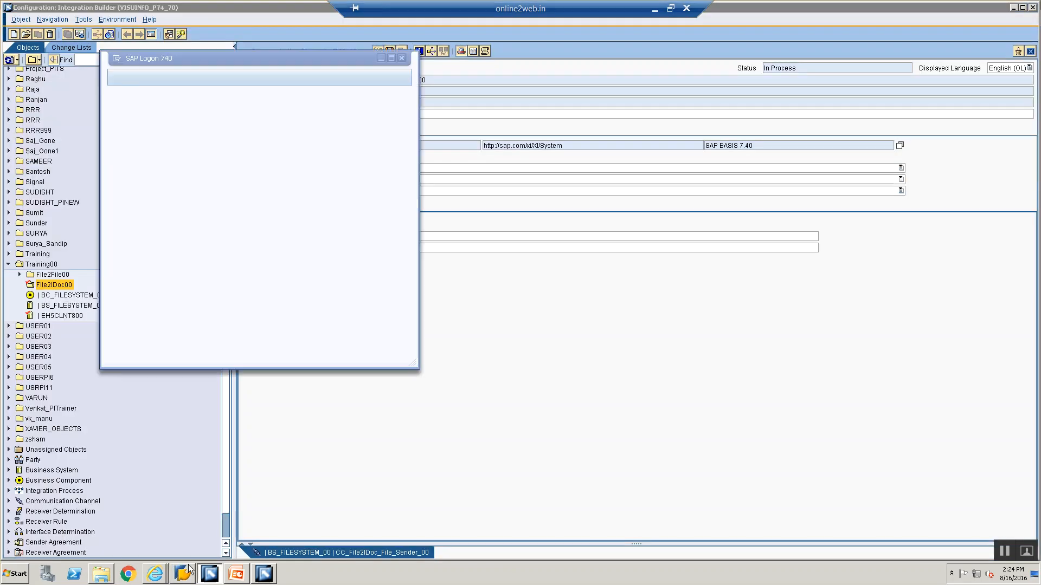
double_click(238, 113)
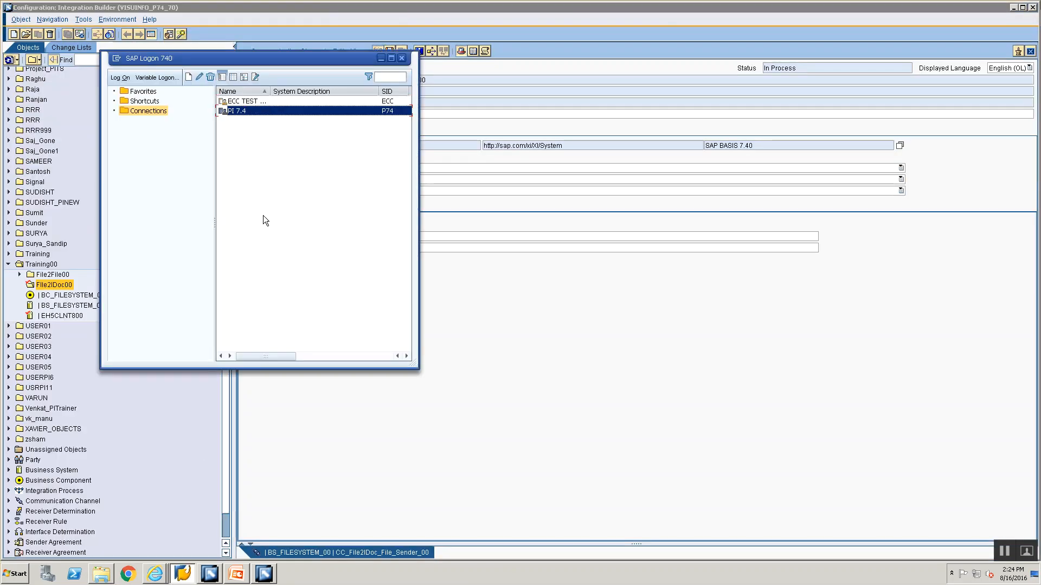
text(USERPI15)
key(Tab)
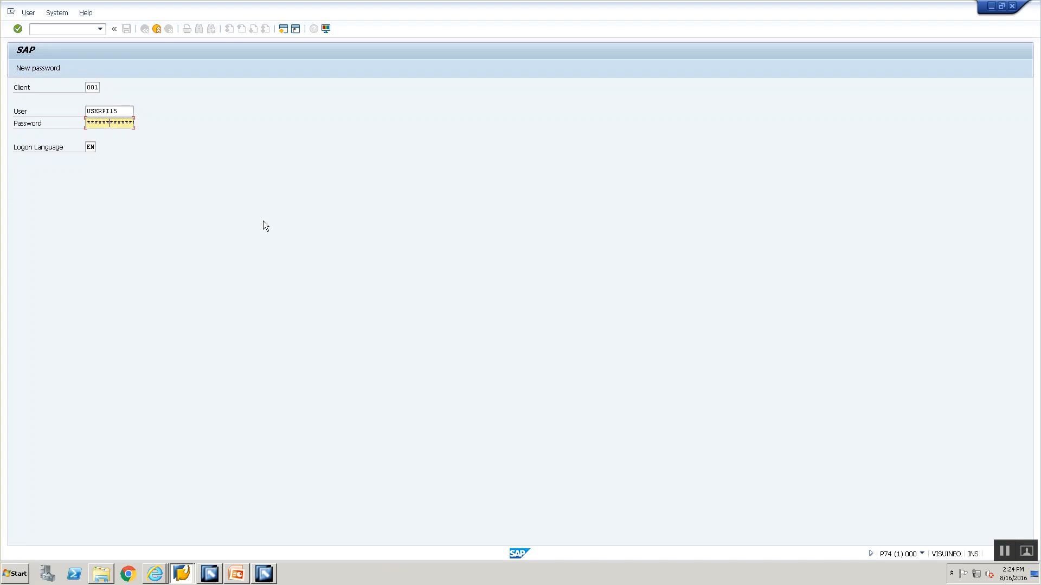
key(Return)
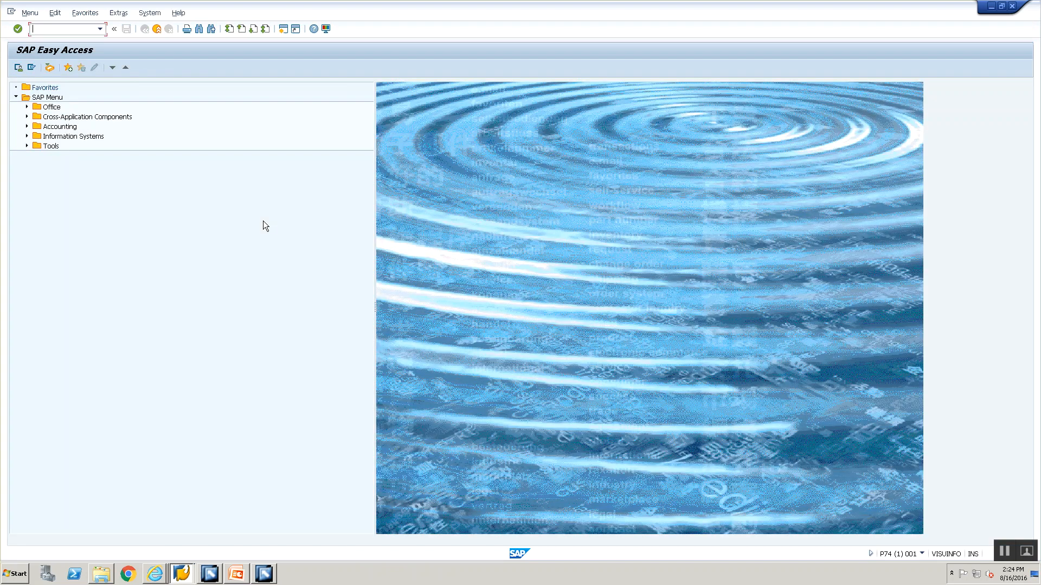
text(al11)
key(Return)
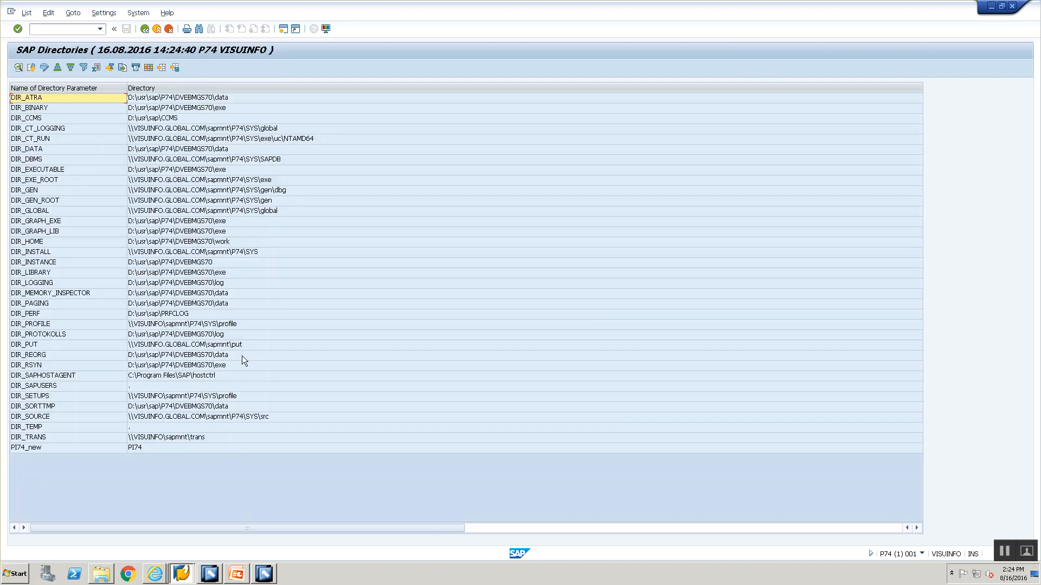
Open the DIR_TRANS directory in AL11 and browse into its training subfolder
double_click(239, 439)
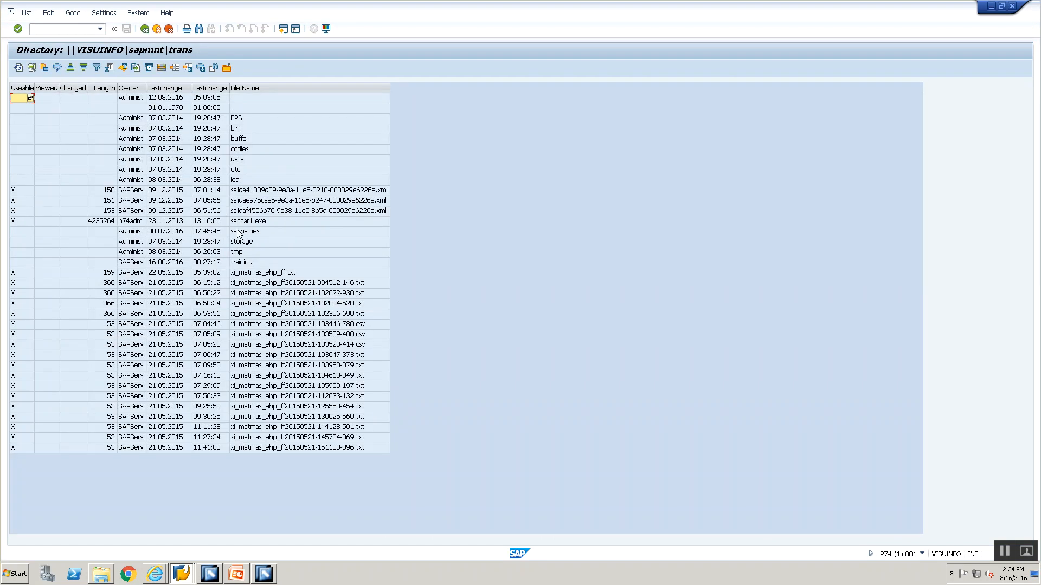
double_click(242, 263)
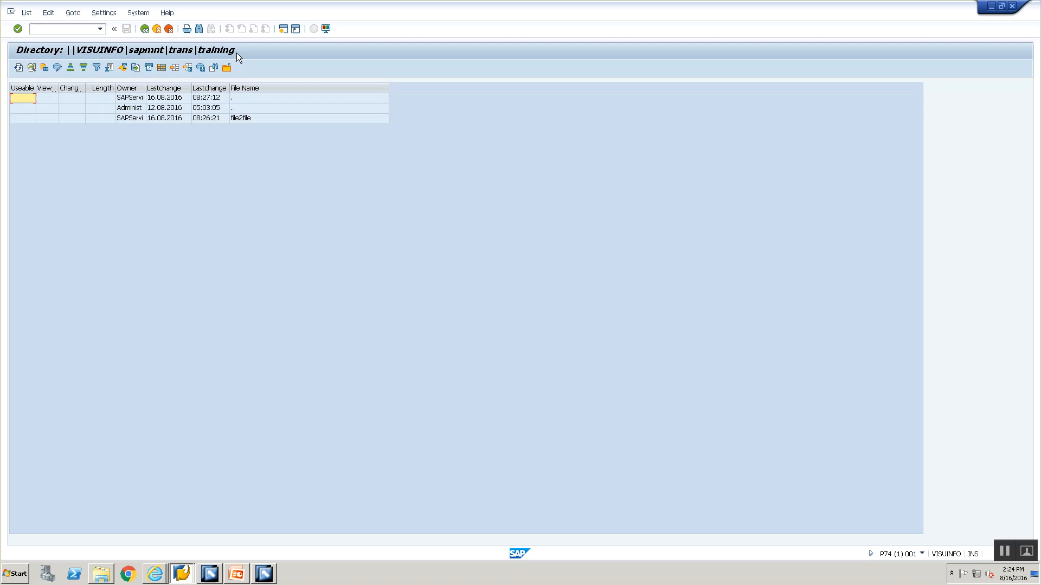
Open cg3z.txt from the Training folder in Windows Explorer and copy the network path \\VISUINFO\sapmnt\trans\training\File2File.xml
key(alt+Tab)
key(alt+Tab)
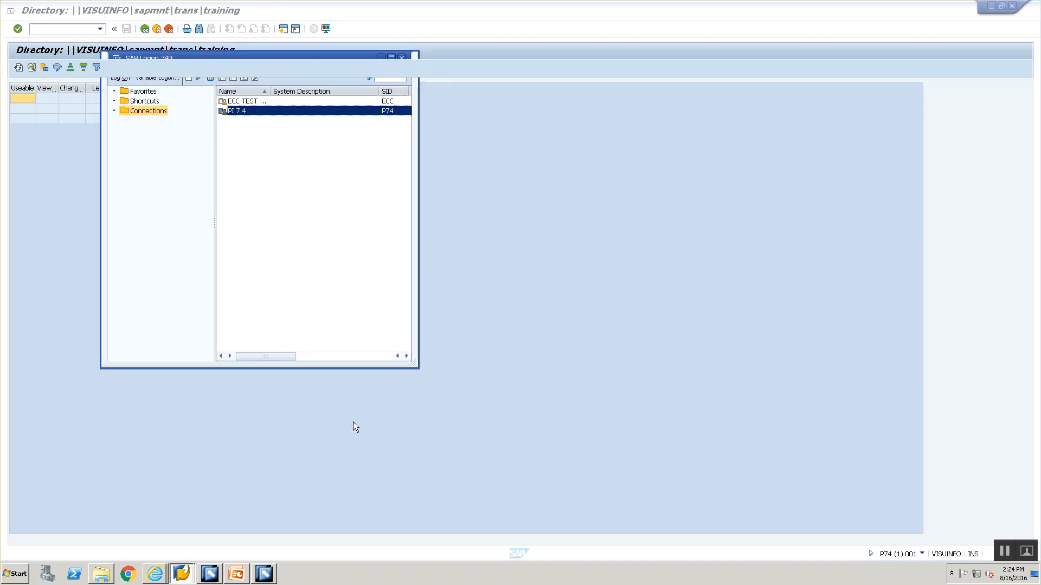
click(100, 575)
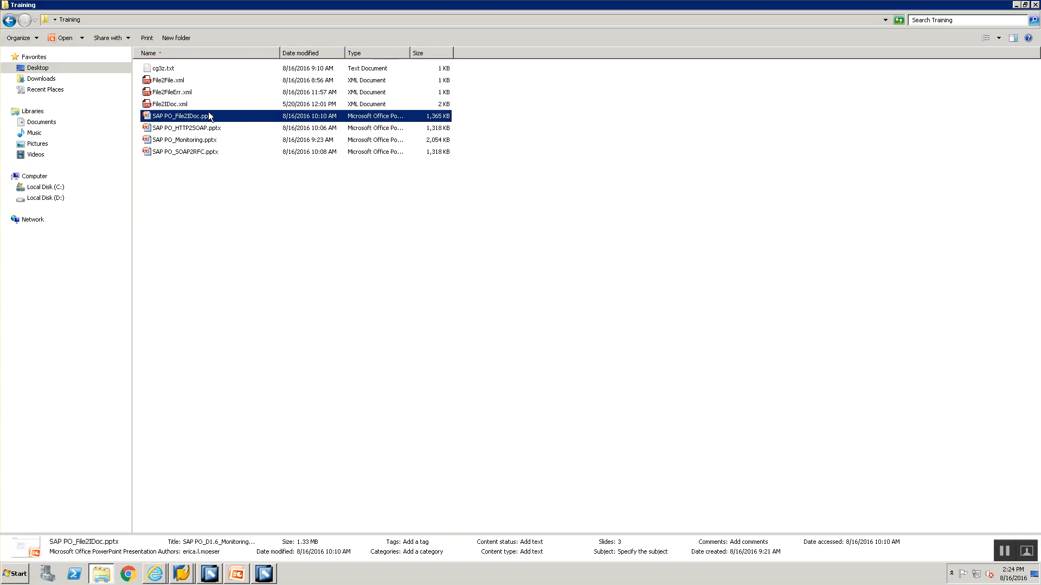
double_click(158, 69)
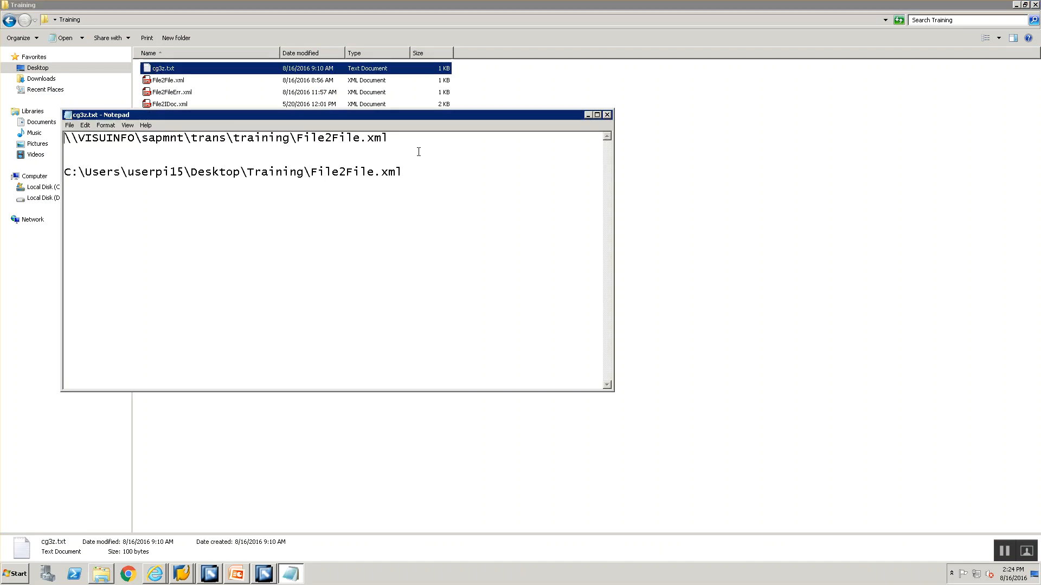
drag(389, 139, 62, 140)
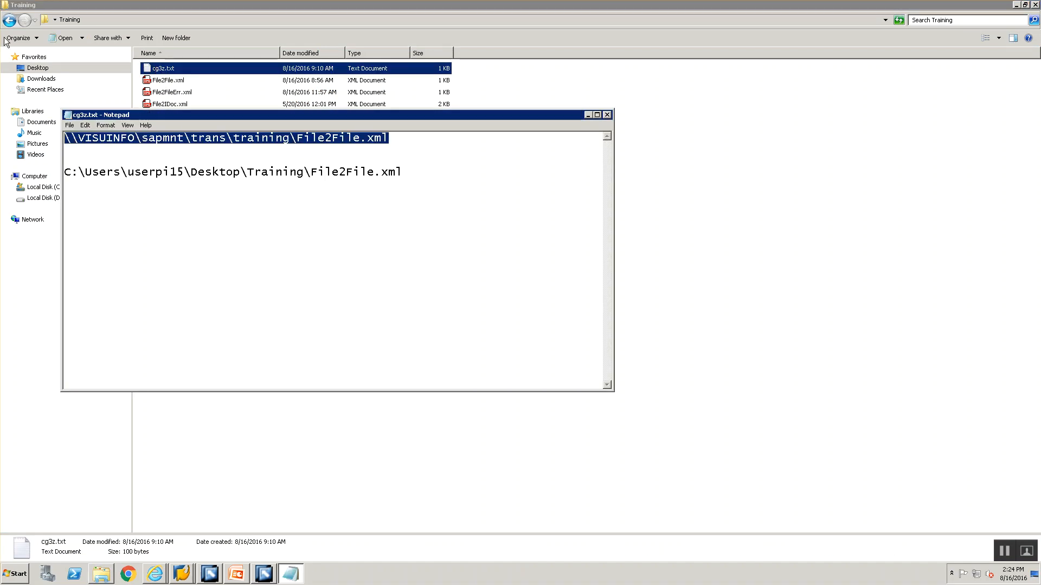
Switch to the configuration Integration Builder and set the sender channel's source directory to \\VISUINFO\sapmnt\trans\training\
key(alt+Tab)
key(alt+Tab)
key(alt+Tab)
key(alt+Tab)
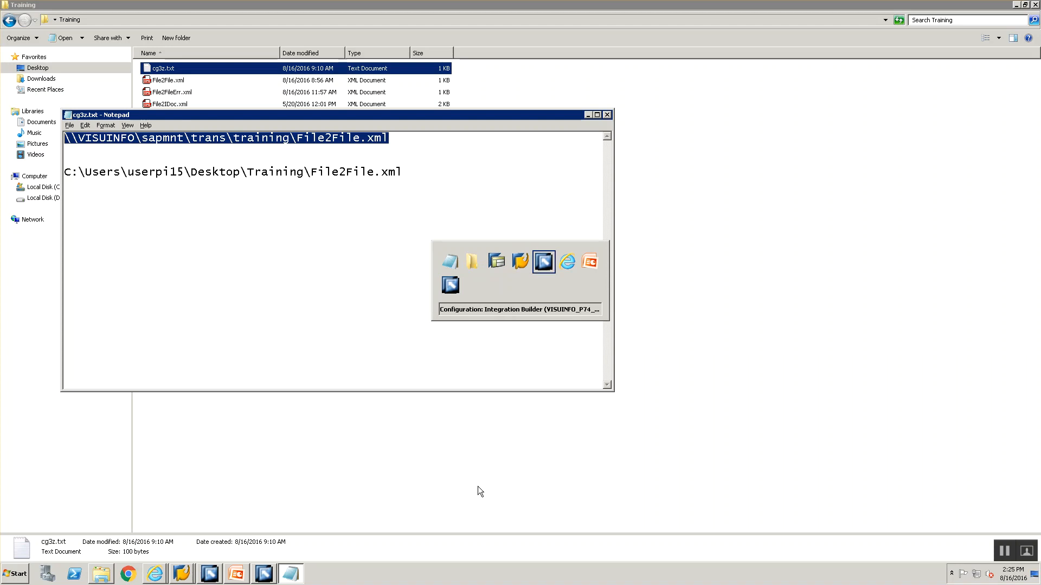
drag(580, 239, 294, 179)
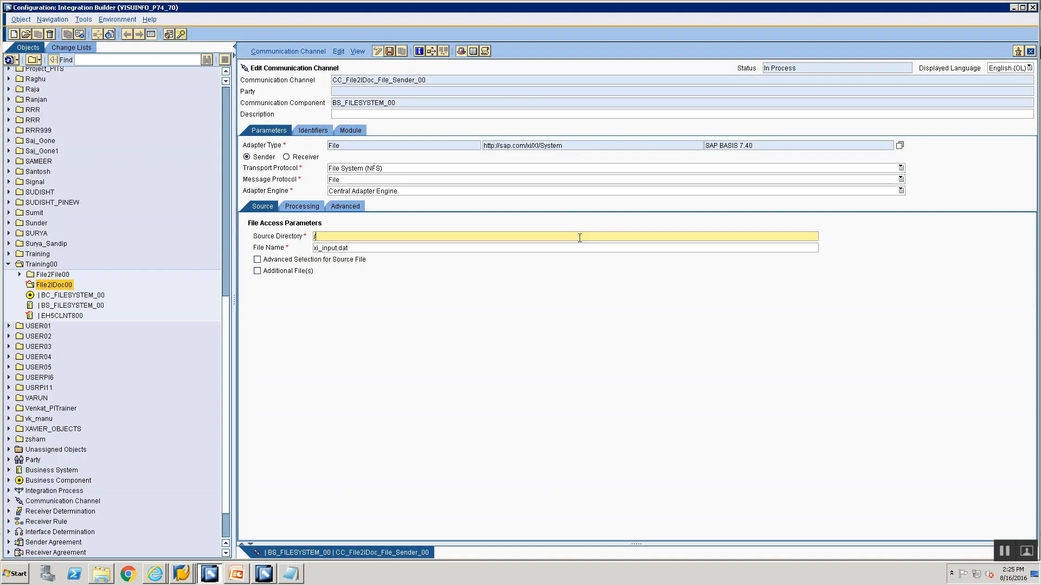
text(\\VISUINFO\sapmnt\trans\training\File2File\IN)
key(BackSpace)
key(BackSpace)
key(BackSpace)
key(BackSpace)
key(BackSpace)
key(BackSpace)
key(BackSpace)
Set the sender channel's source file name to File2IDoc.xml
key(BackSpace)
key(BackSpace)
key(BackSpace)
key(BackSpace)
key(BackSpace)
key(Tab)
key(ctrl+a)
key(BackSpace)
text(Filw)
key(BackSpace)
text(e2IDoc.xm)
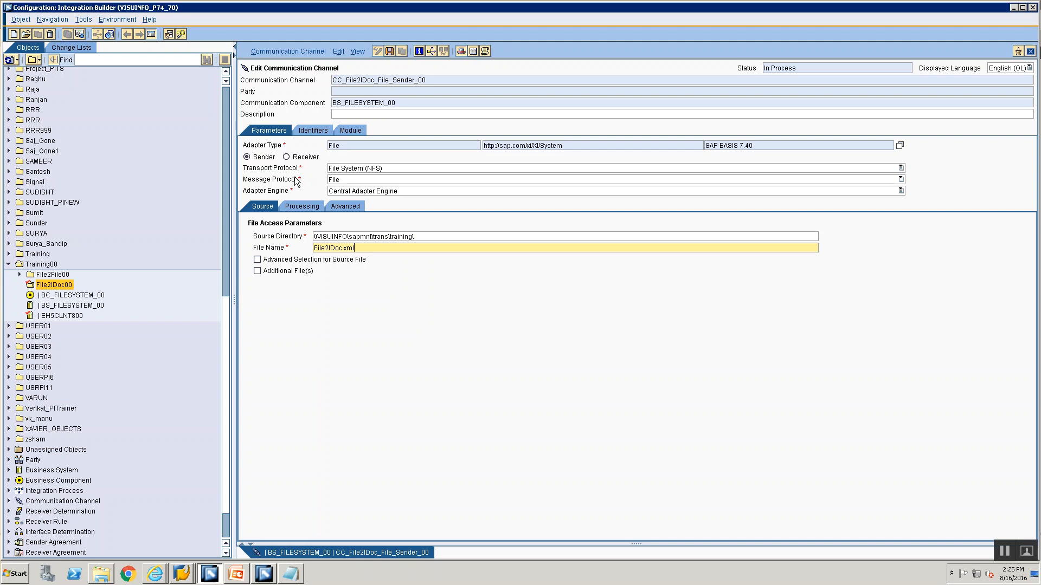
Set the sender channel's processing mode to Delete and its poll interval to 30 seconds, and save the channel
click(302, 206)
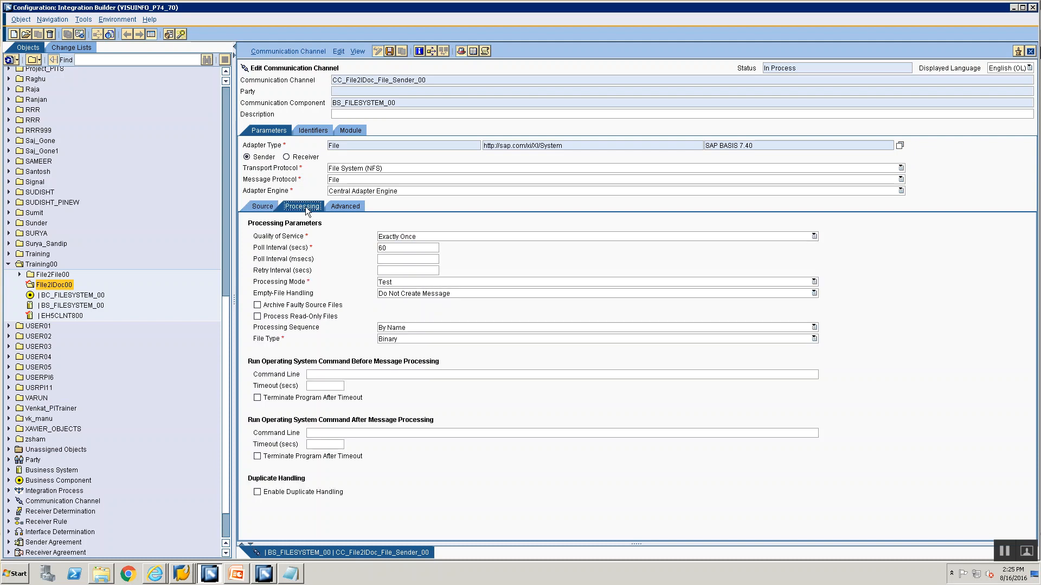
click(400, 282)
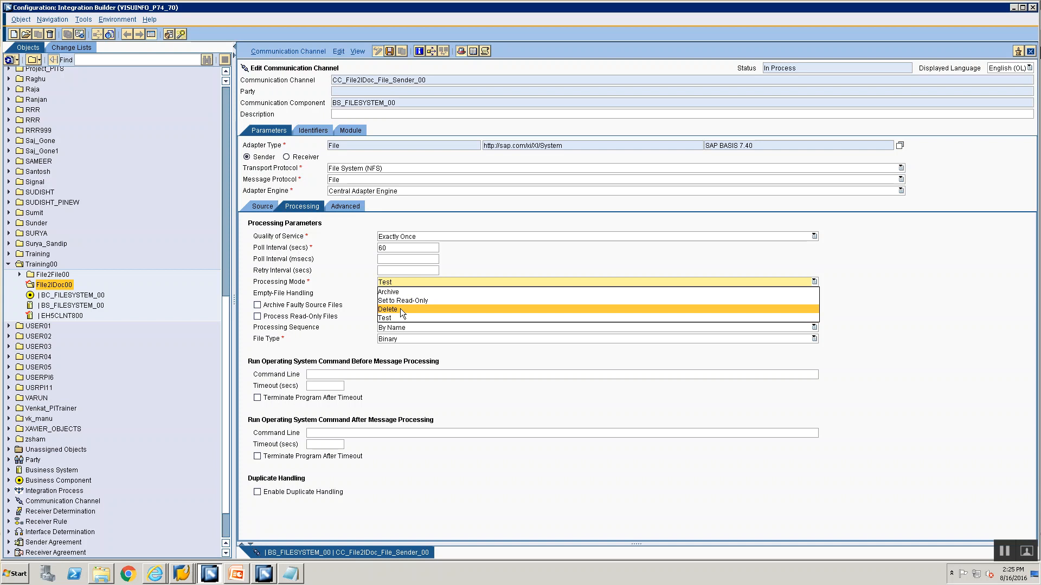
click(400, 309)
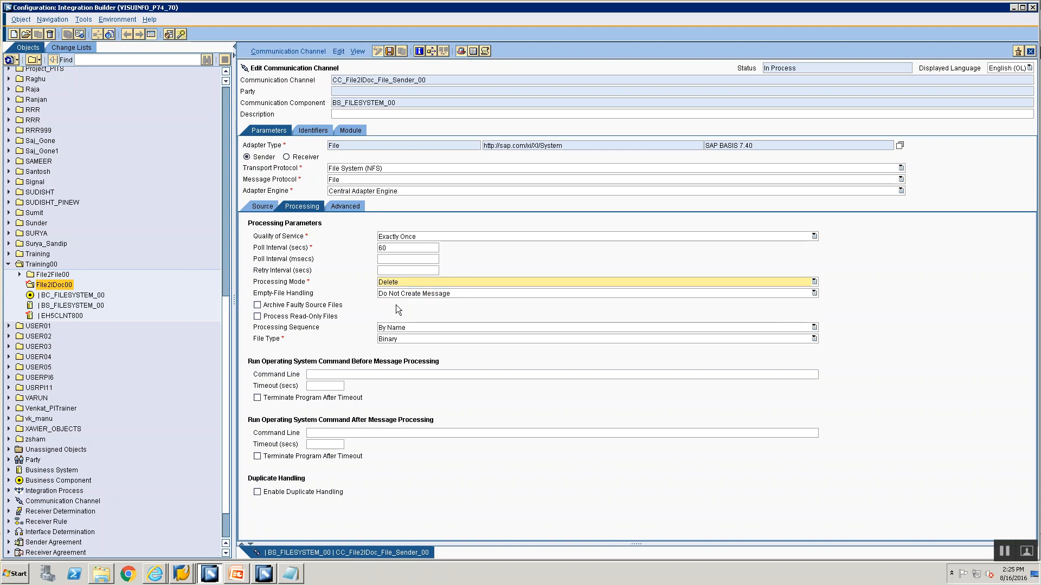
double_click(390, 251)
text(30)
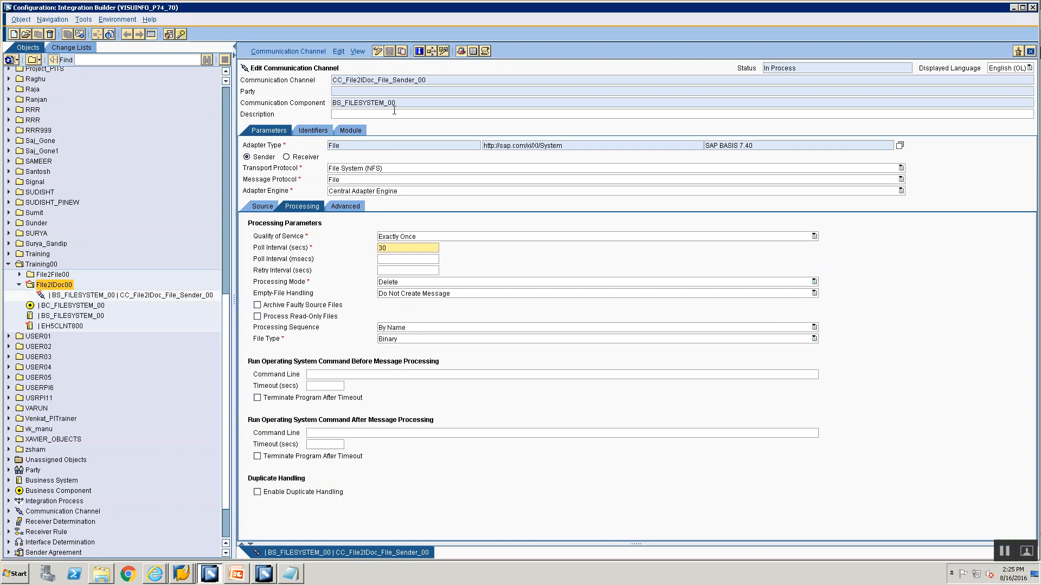
Review the sender channel's communication component and channel name, and close the channel editor
drag(403, 105, 335, 84)
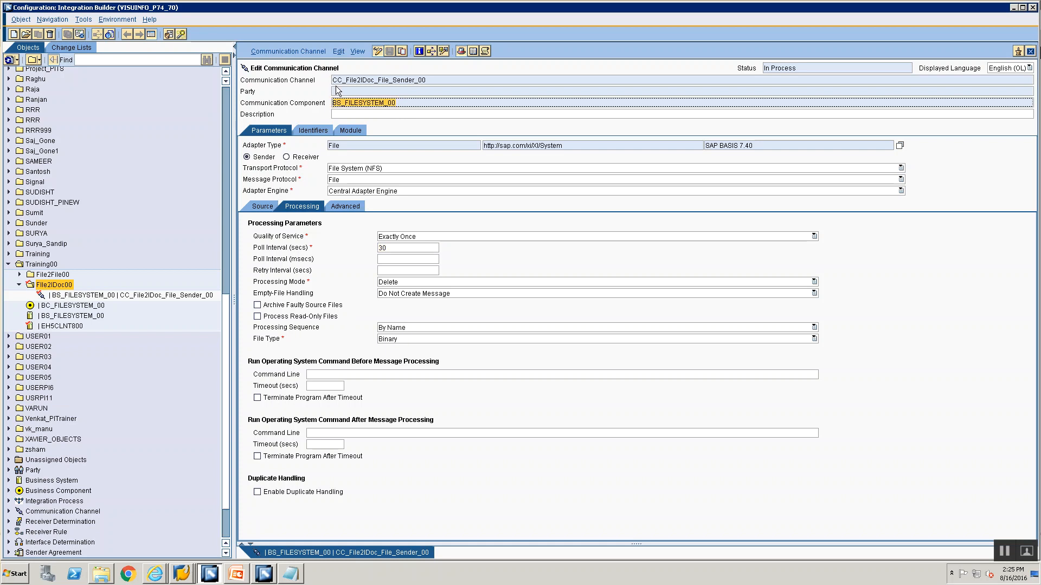
click(450, 78)
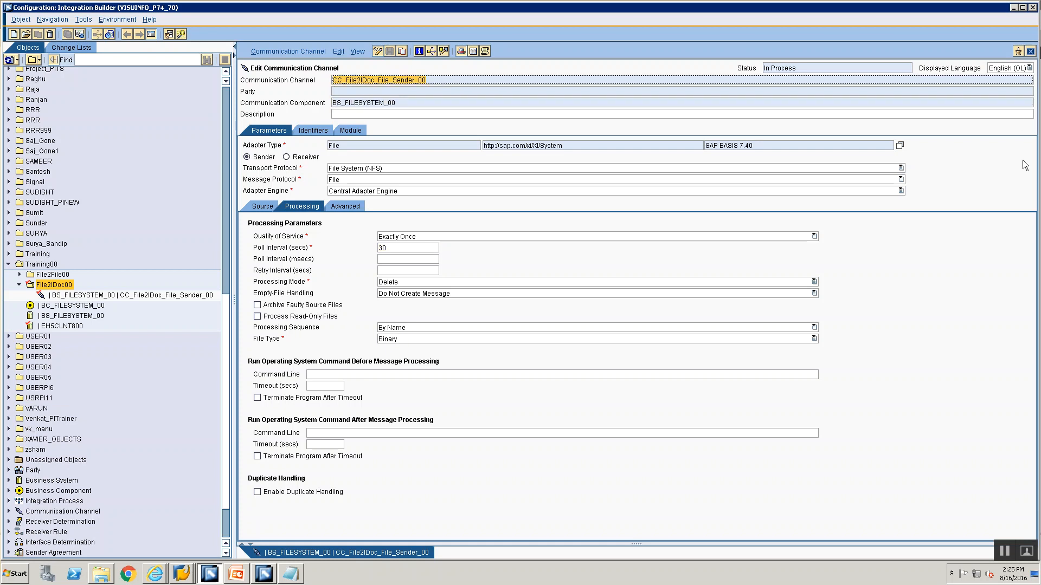
click(1029, 51)
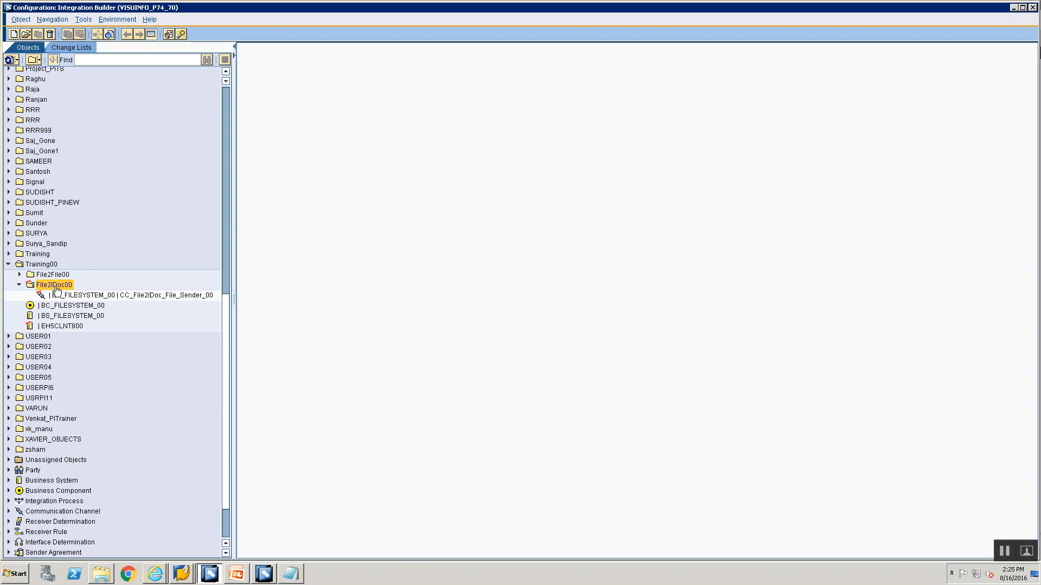
Start creating another communication channel in folder File2IDoc00 from the existing sender channel, beginning its name with CC
click(60, 296)
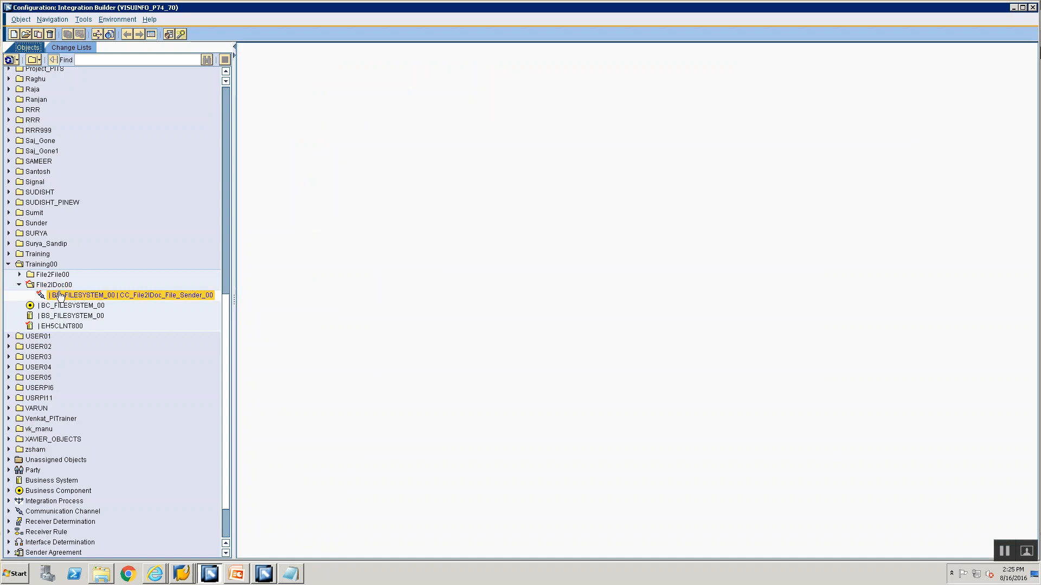
right_click(61, 297)
click(69, 299)
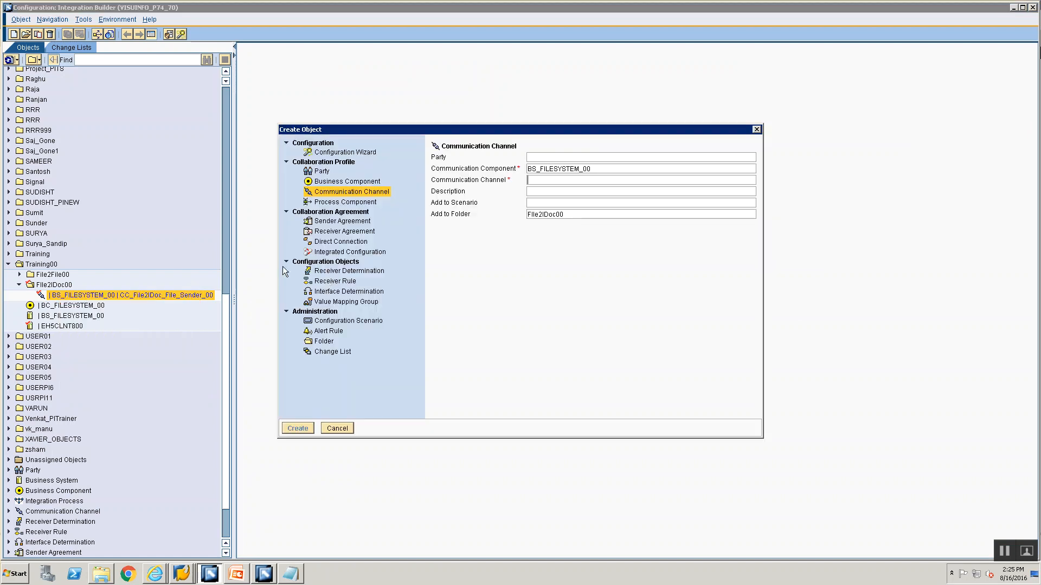
click(567, 180)
text(CC)
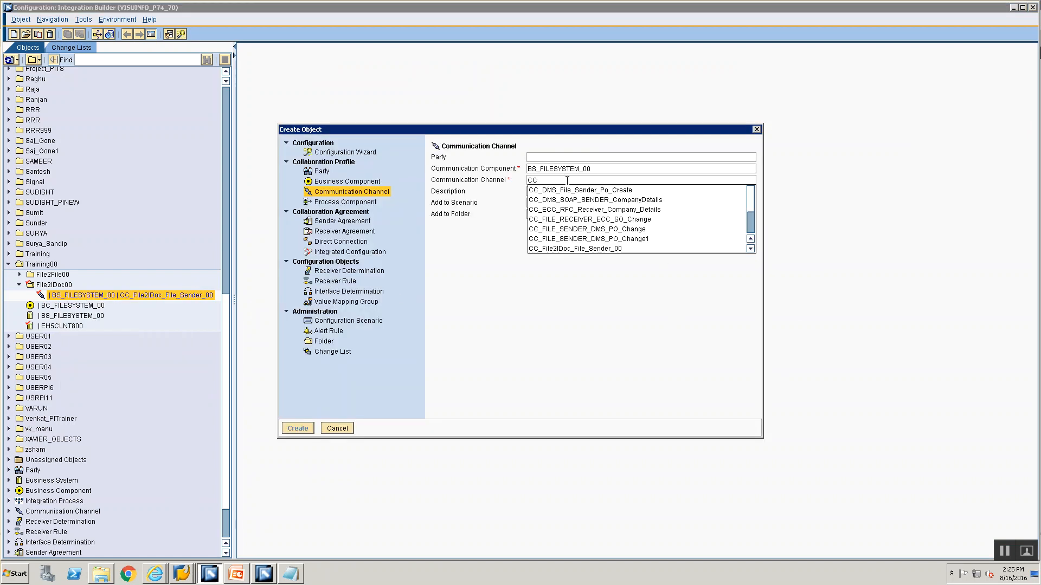
Replace the new channel's communication component with EH5CLNT800, found by searching the component list
click(596, 169)
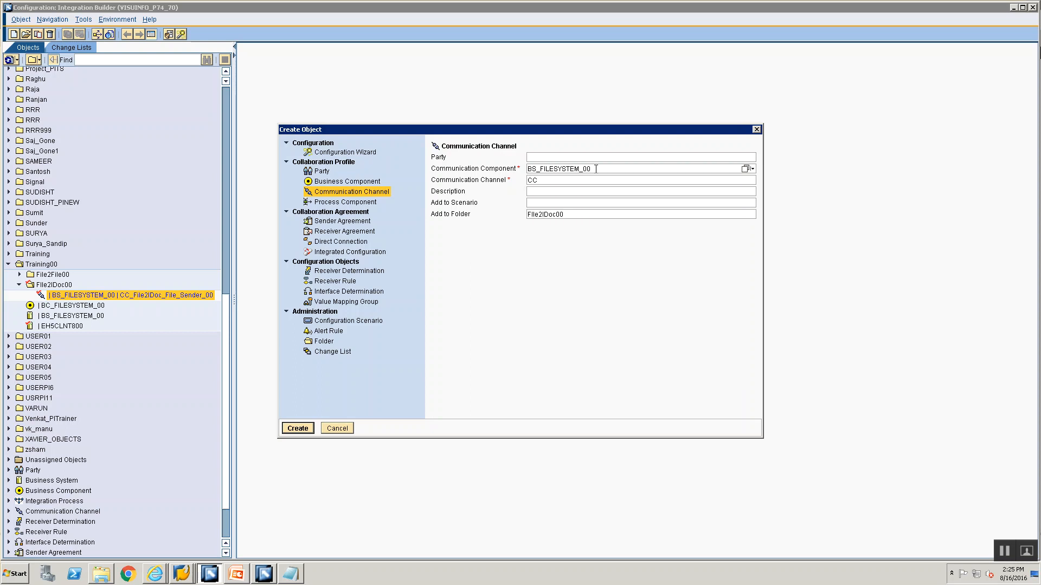
drag(595, 169, 457, 126)
key(BackSpace)
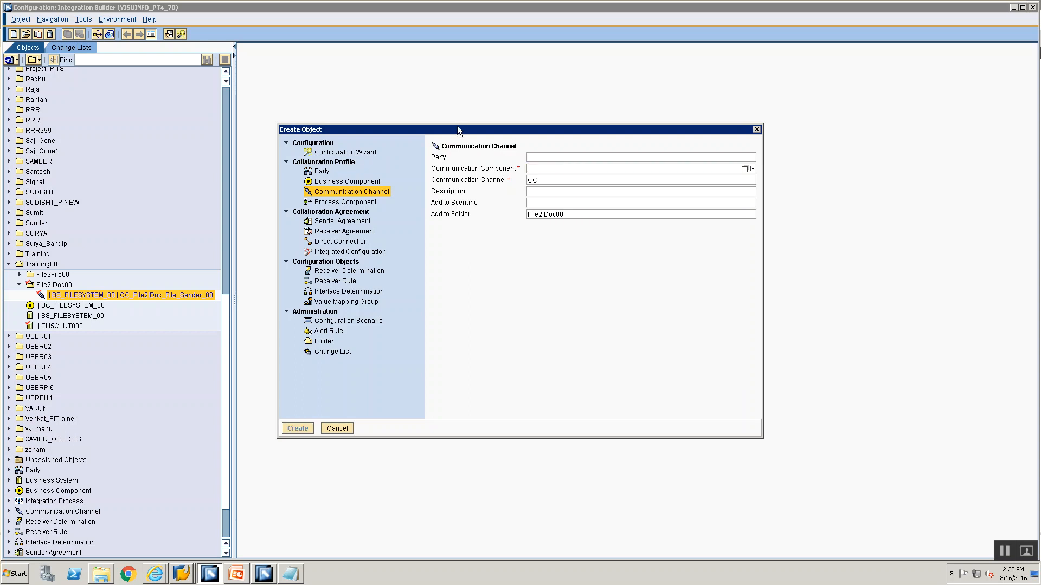
click(746, 169)
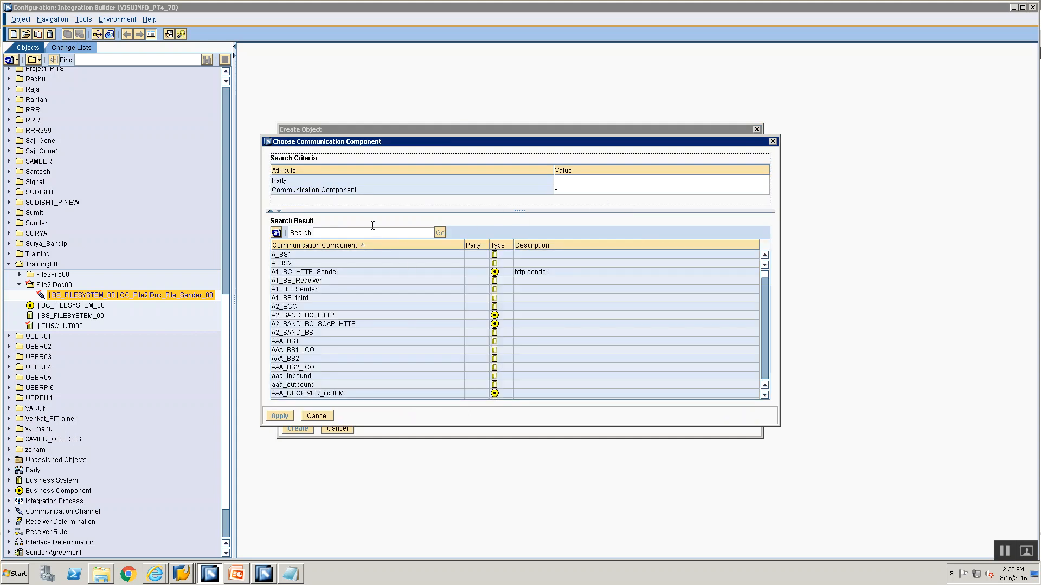
click(372, 233)
text(EH5)
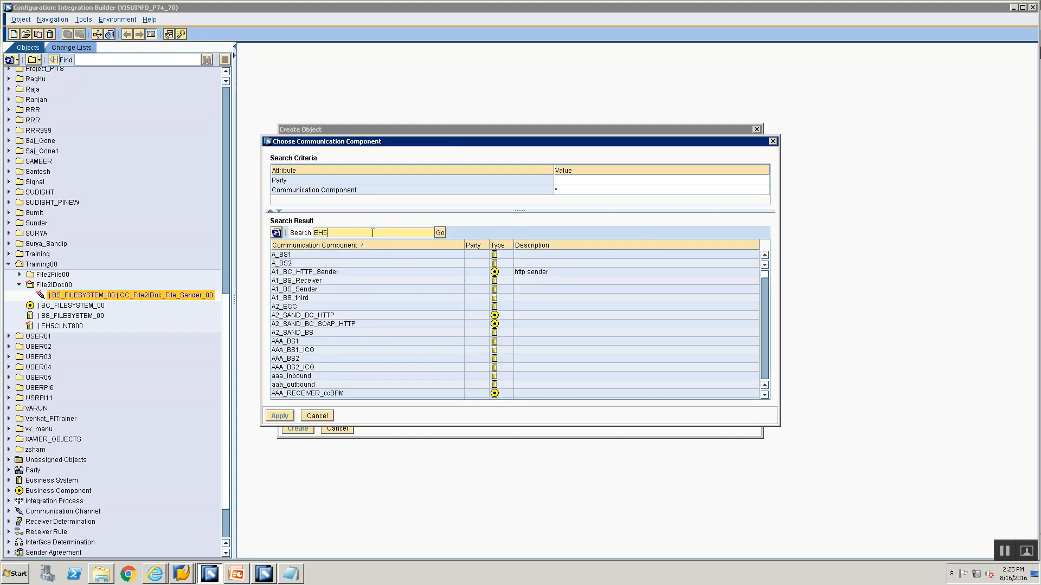
text(CLNT800)
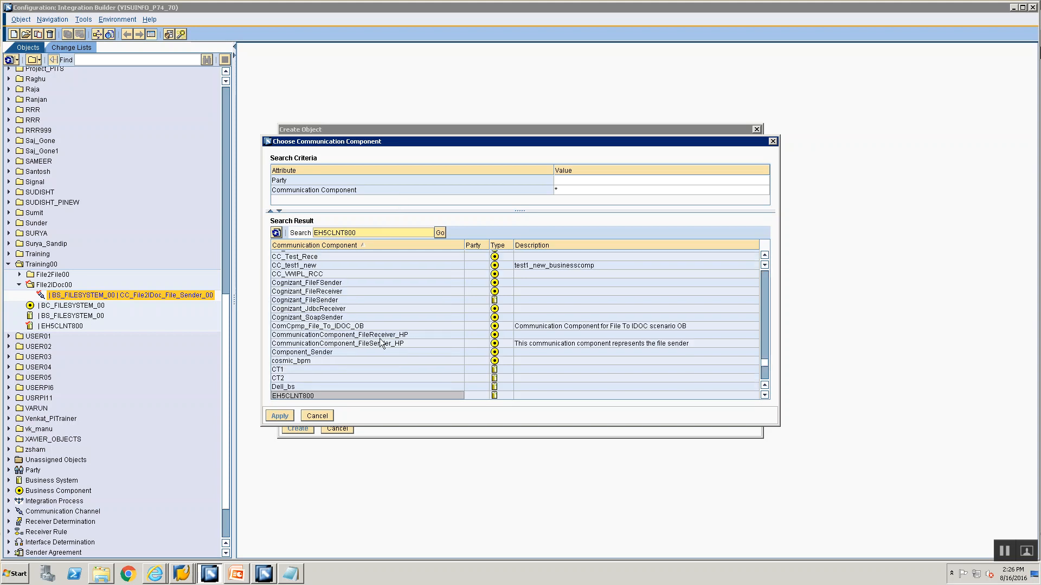
click(301, 395)
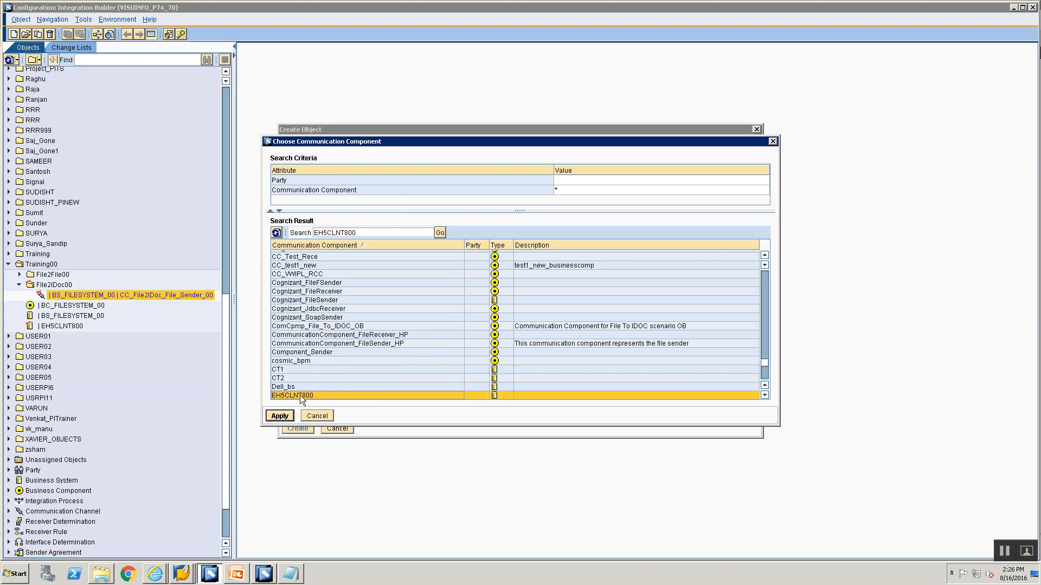
click(280, 415)
Complete the channel name as CC_File2IDoc_IDoc_Receiver_00 and create the communication channel
click(539, 178)
text(_Fil2)
key(BackSpace)
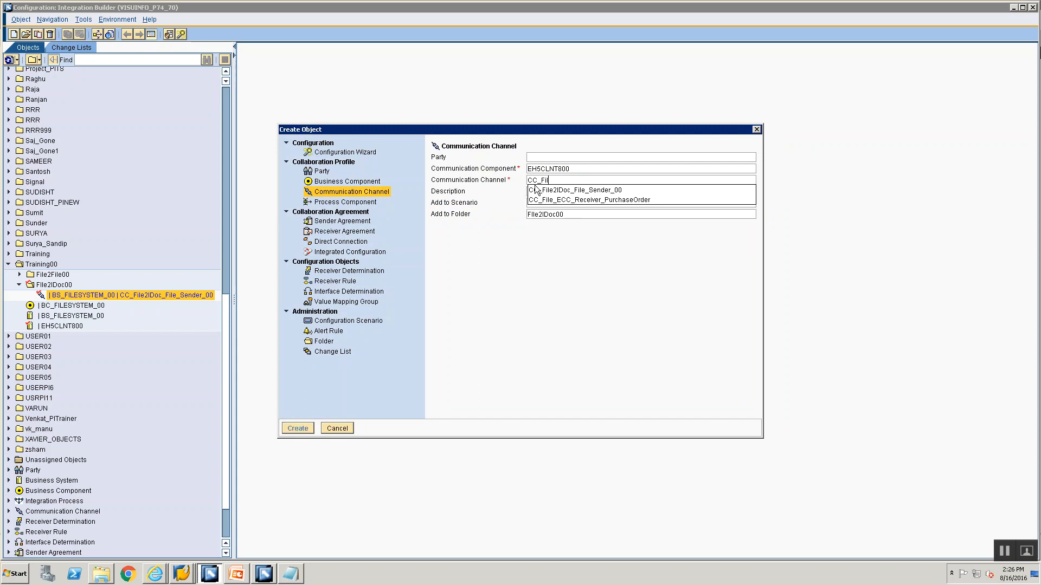
text(e2IDoc_)
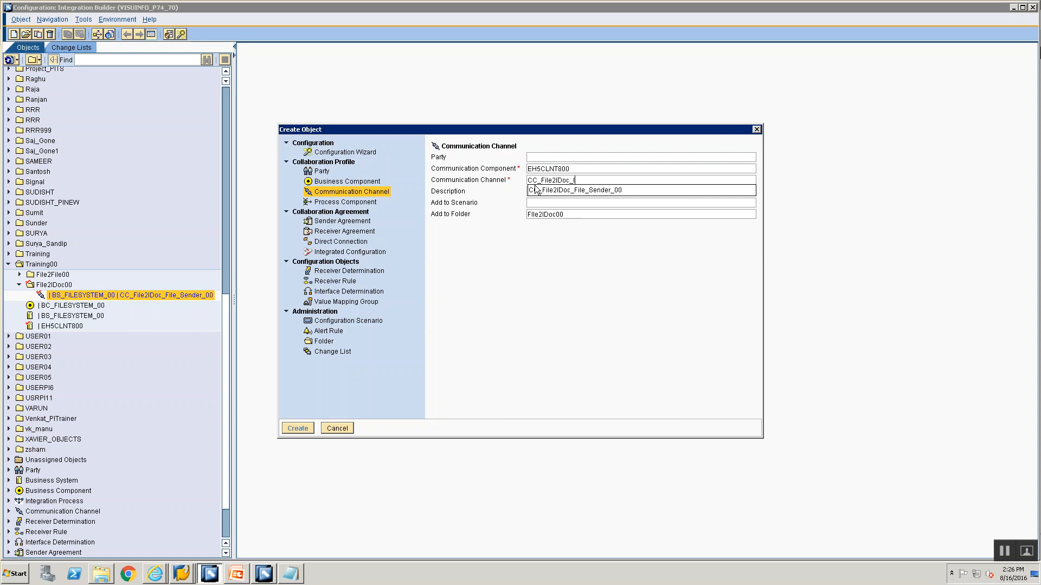
text(IDoc_Receive)
key(BackSpace)
key(BackSpace)
key(BackSpace)
text(ver_00)
key(Return)
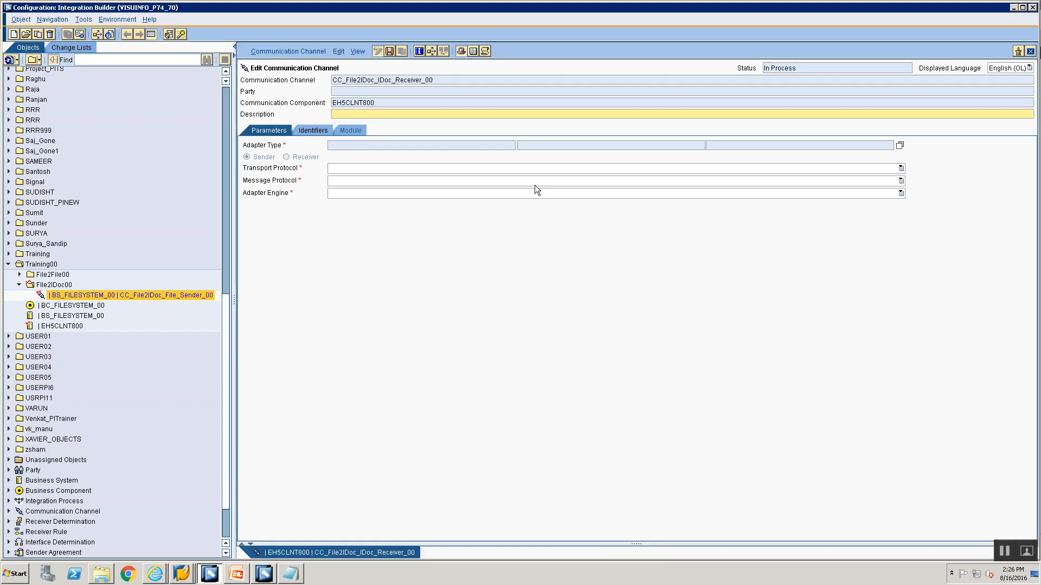
Open the adapter type selection for the receiver channel and select IDoc from SAP BASIS 7.40
click(898, 146)
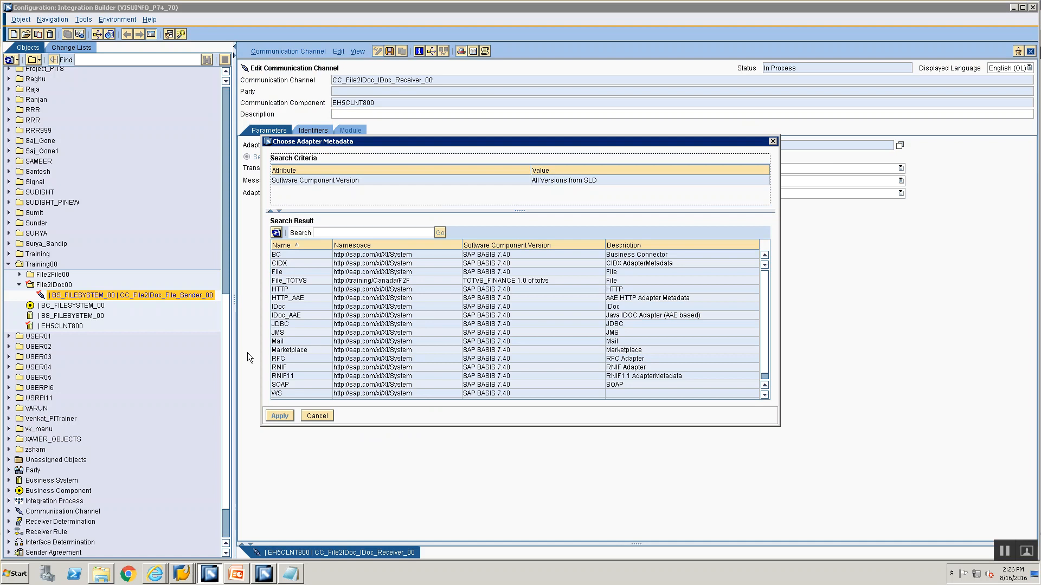
click(306, 307)
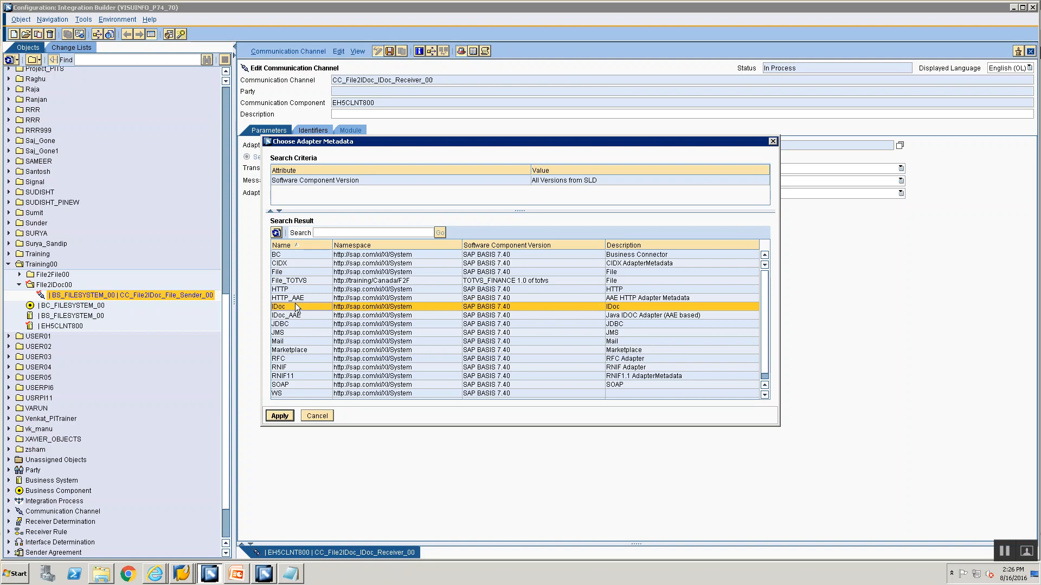
Apply the IDoc adapter type from SAP BASIS 7.40 to the channel and set its direction to Receiver
click(277, 417)
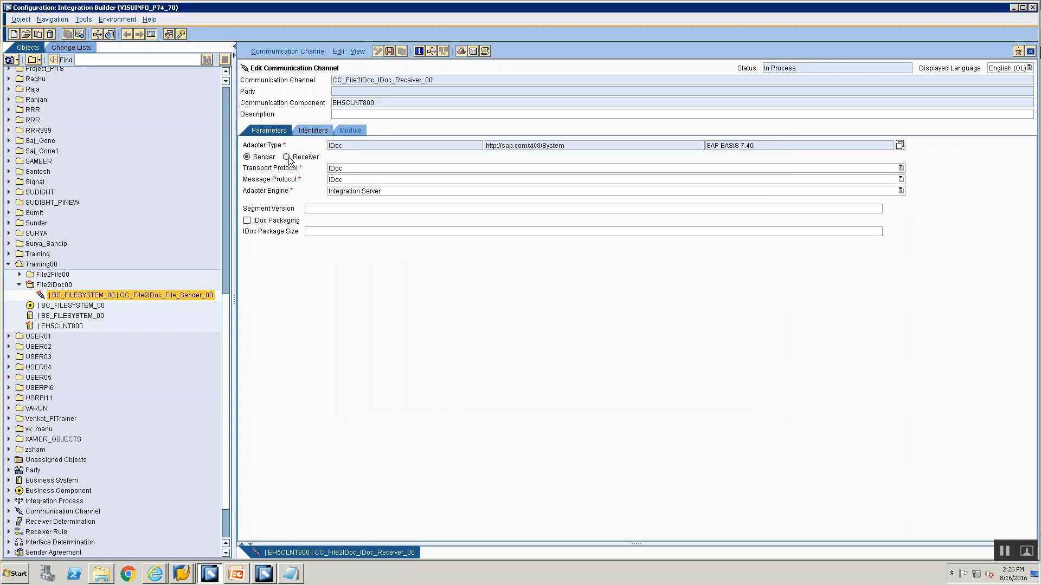
click(286, 157)
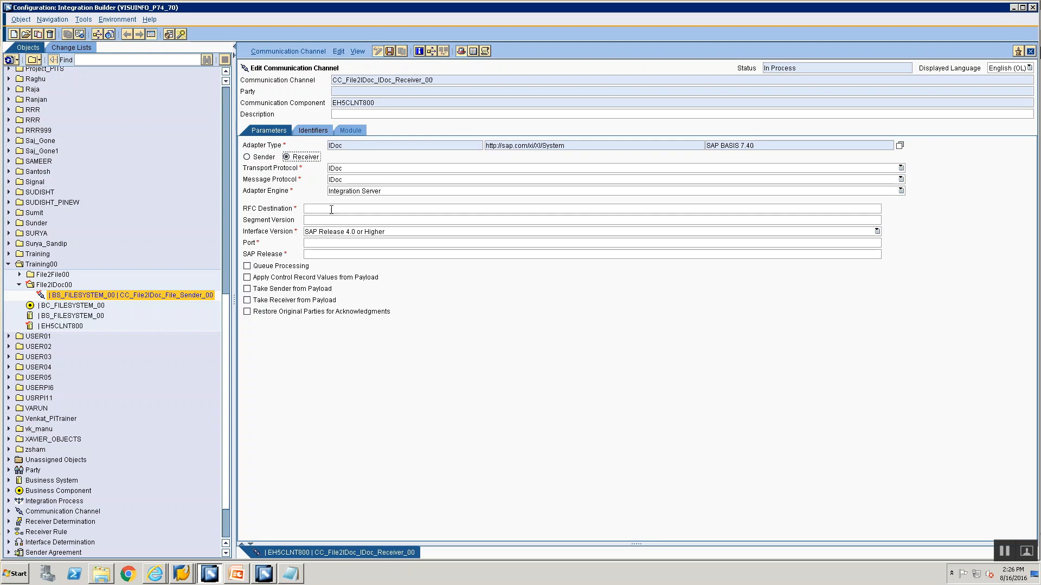
click(332, 208)
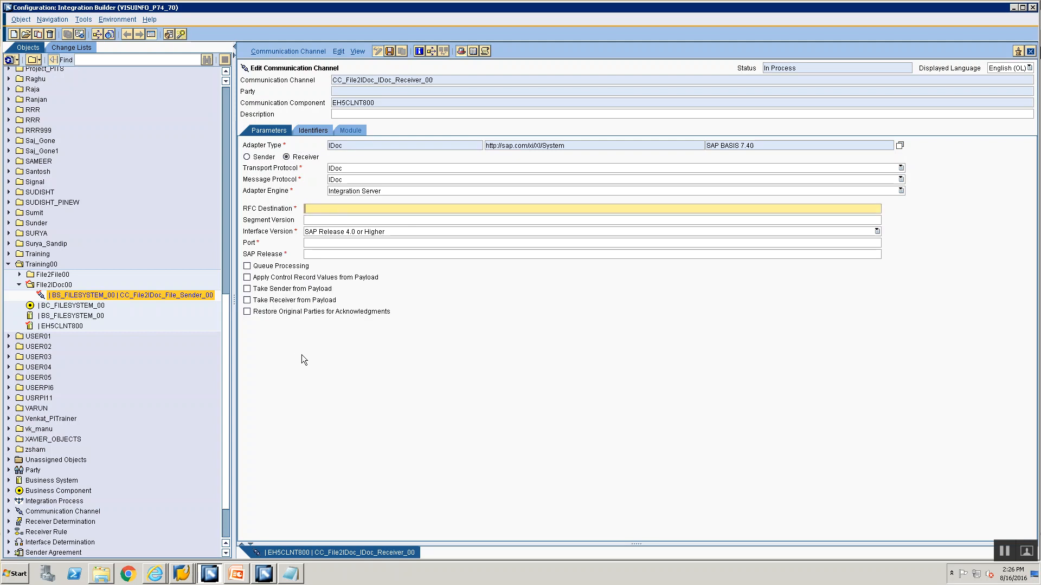
Save the channel CC_File2IDoc_IDoc_Receiver_00 with its RFC destination left empty and close the processing log
key(ctrl+s)
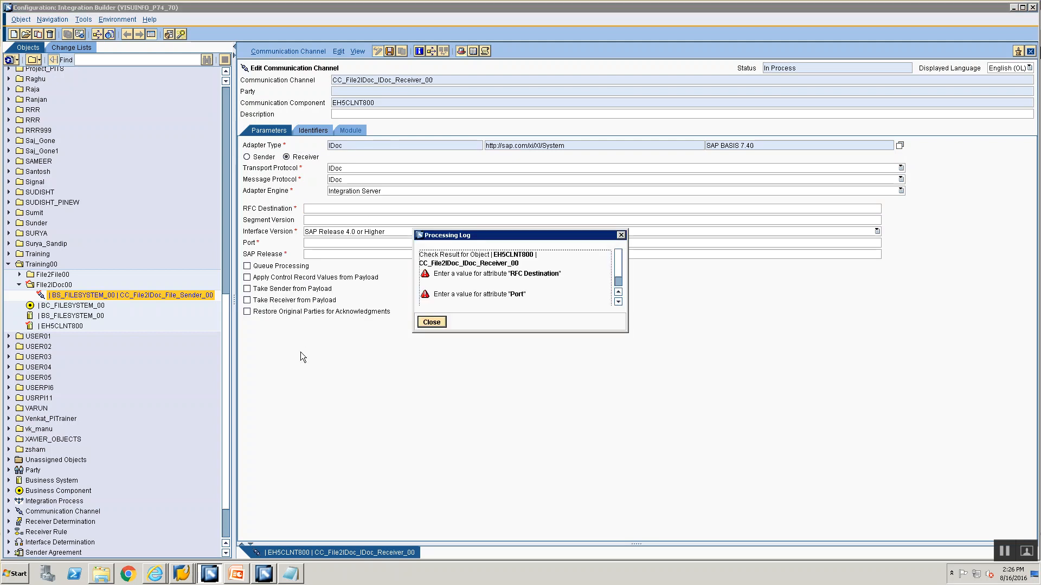
click(428, 324)
click(365, 208)
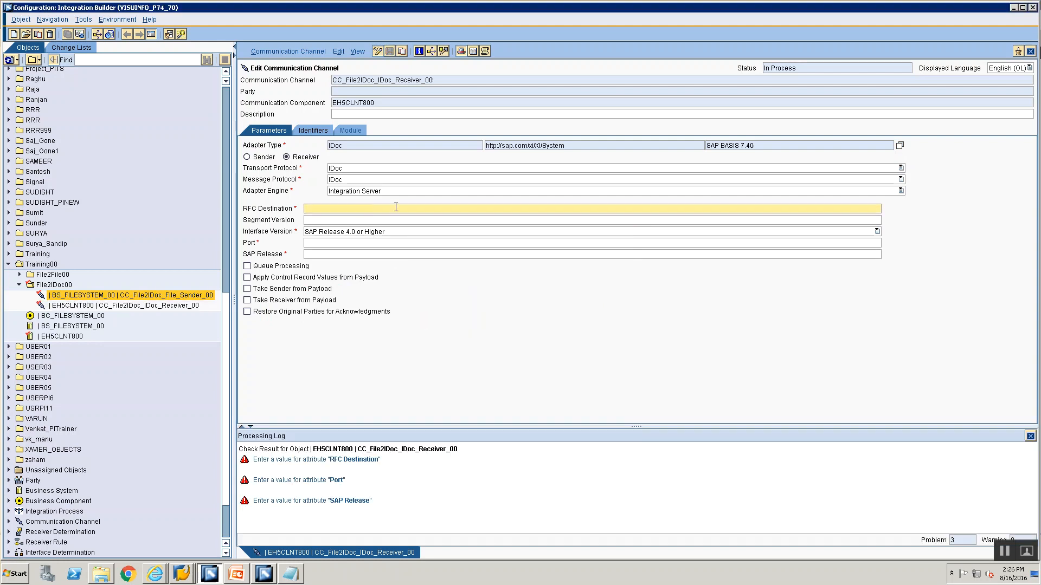
click(1030, 436)
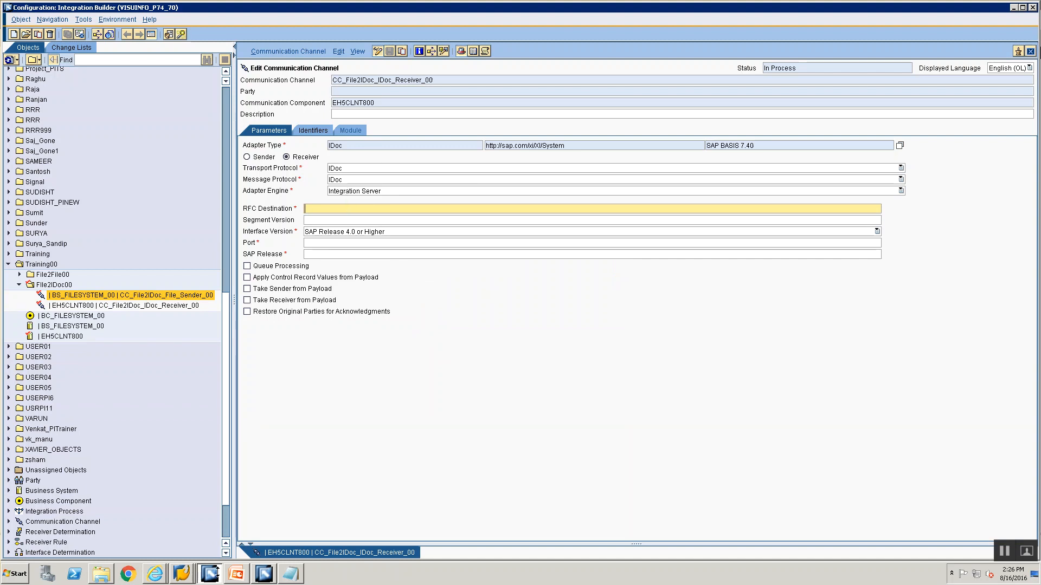
Set the SAP Release of the IDoc receiver channel to 740
mouse_move(230, 581)
click(182, 573)
click(171, 555)
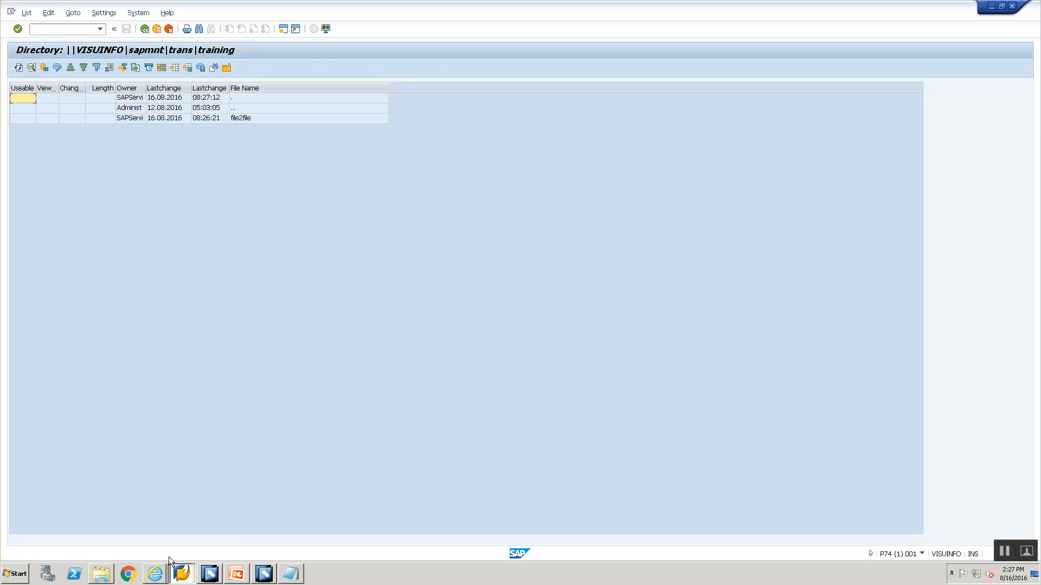
click(209, 573)
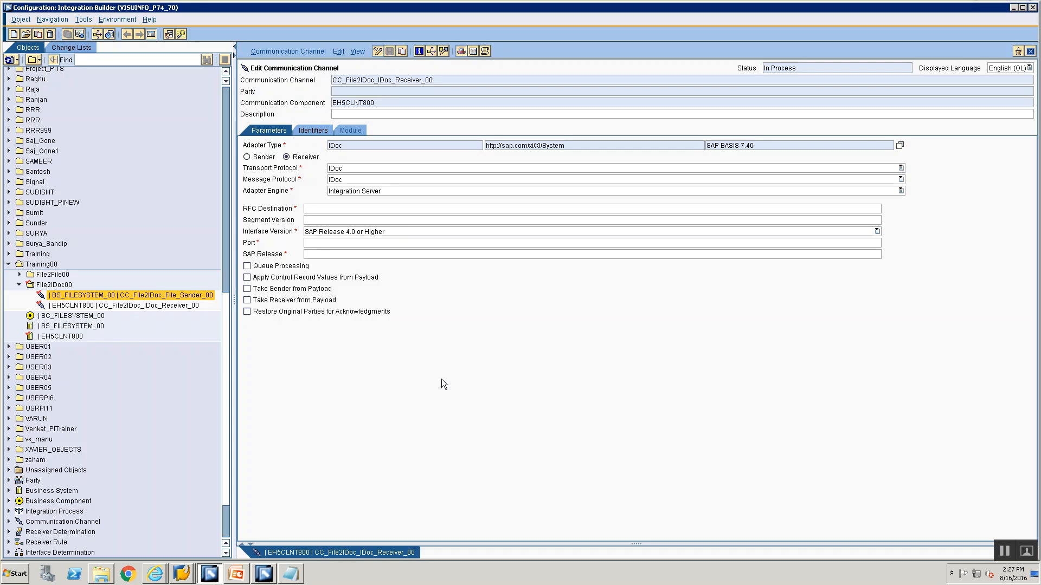
click(395, 254)
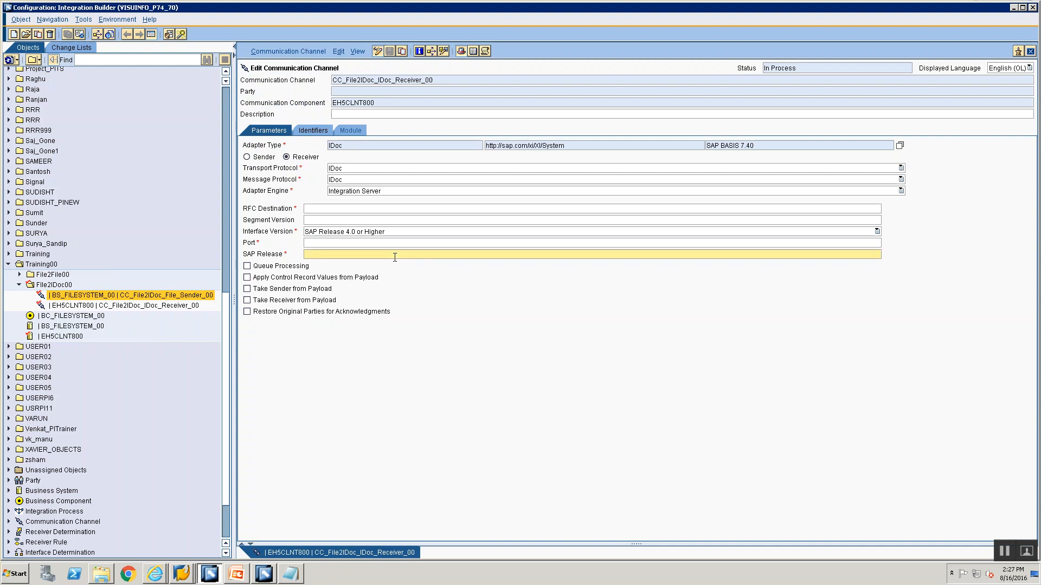
text(740)
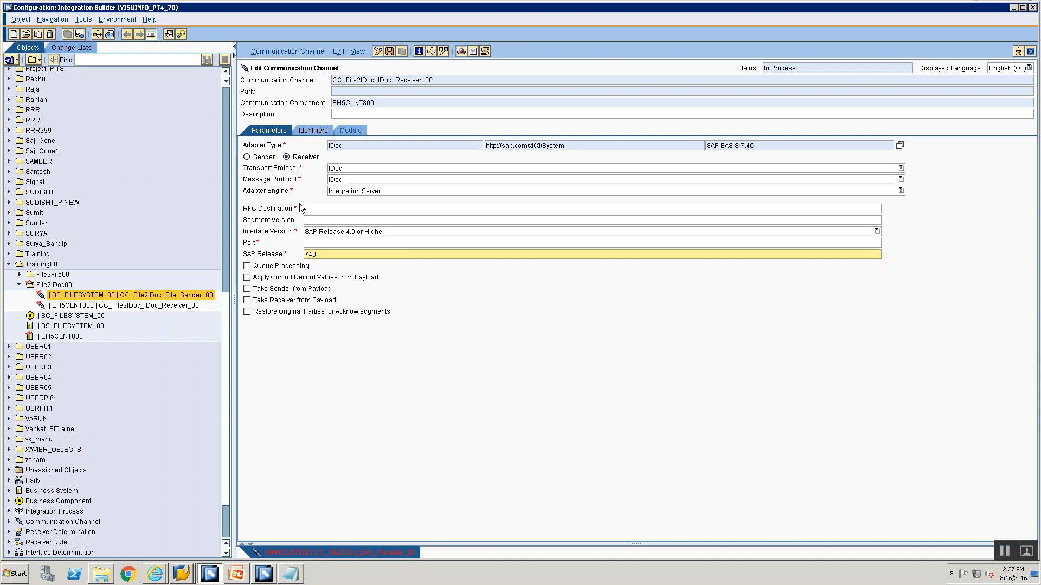
Switch to PowerPoint and check the File 2 Idoc Steps slide for the SM59 and port definition transactions
click(181, 573)
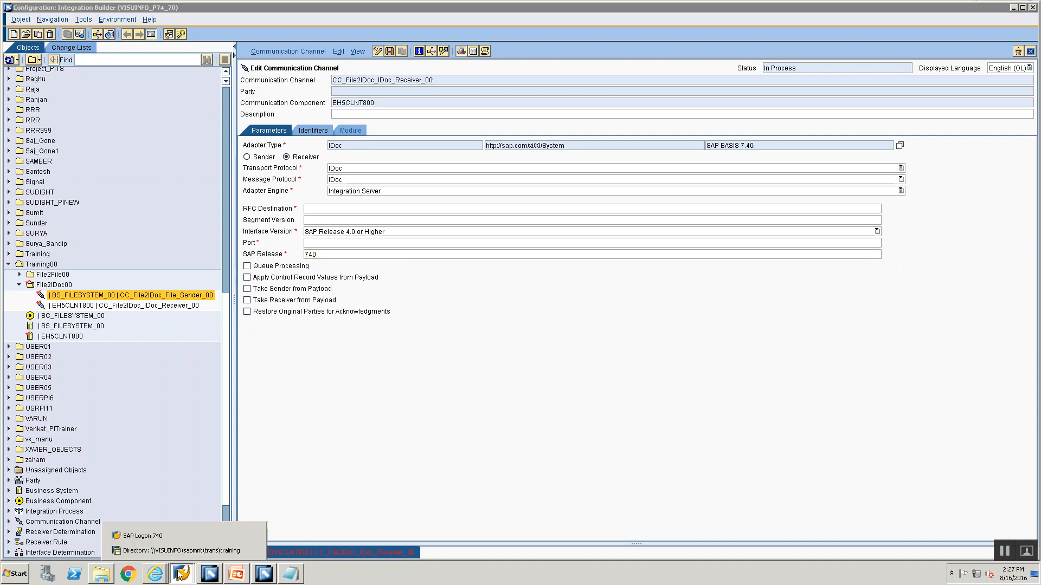
click(236, 574)
click(385, 346)
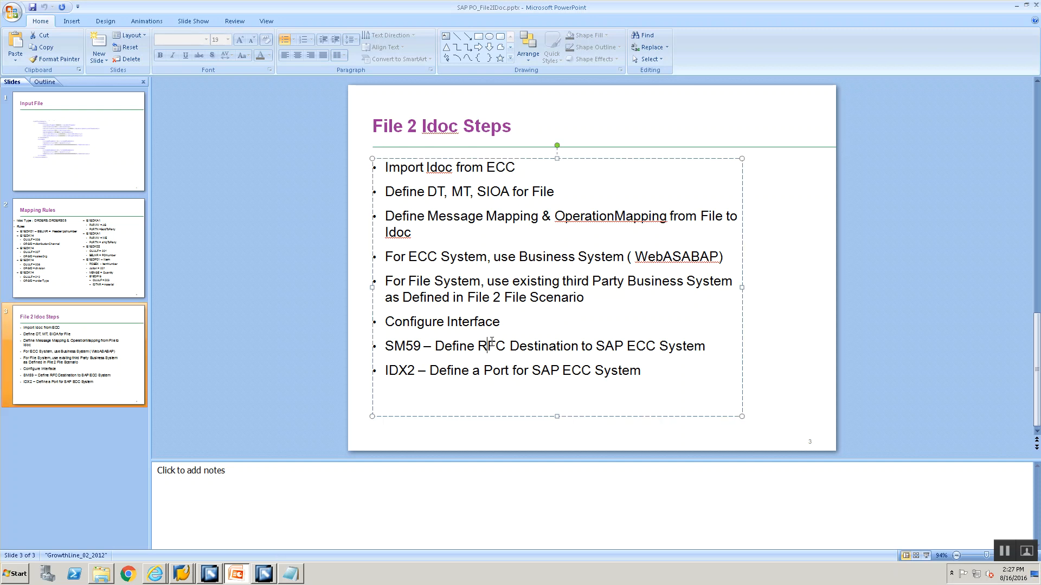
drag(385, 346, 414, 371)
double_click(403, 347)
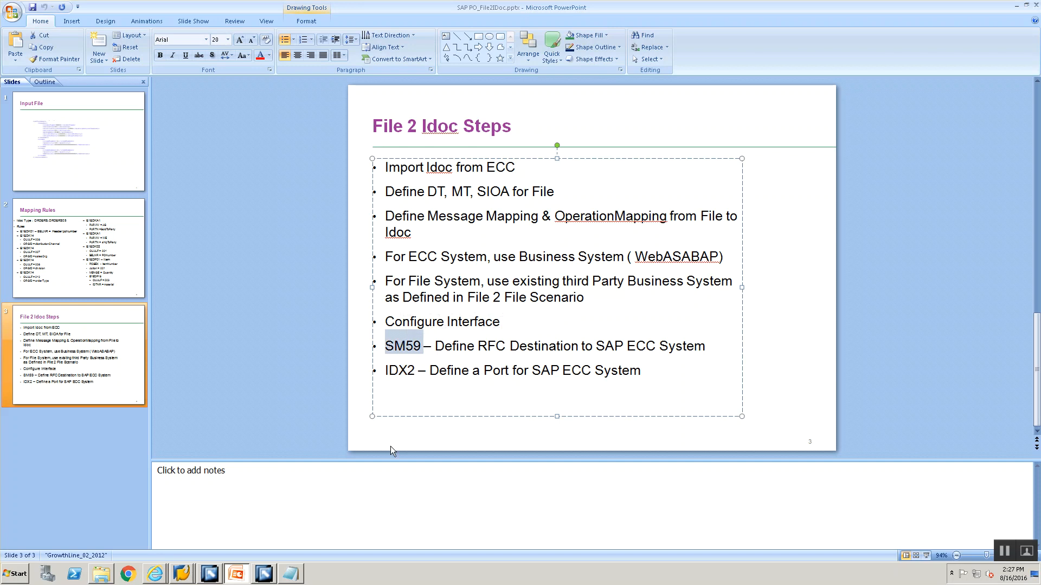
Switch to SAP GUI and open the RFC connections configuration with transaction SM59
key(alt+Tab)
key(alt+Tab)
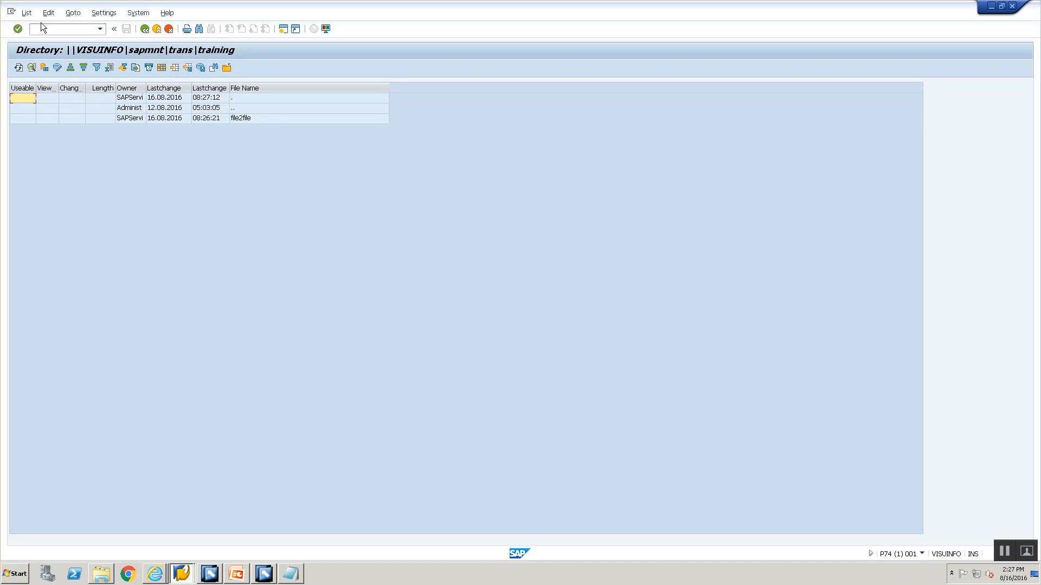
click(44, 33)
text(/nsm59)
key(Return)
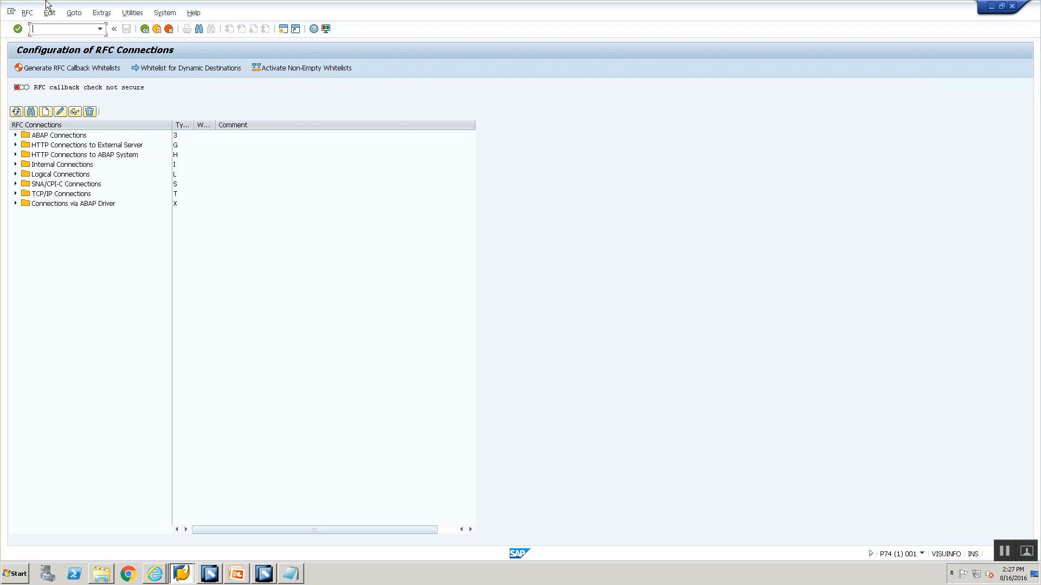
text(/nsm59)
key(Return)
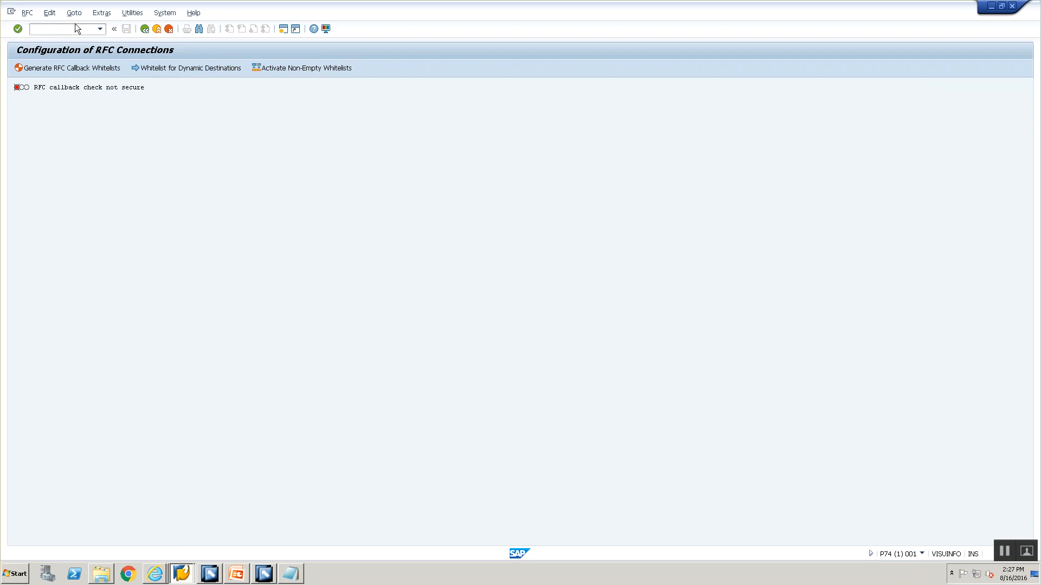
click(100, 28)
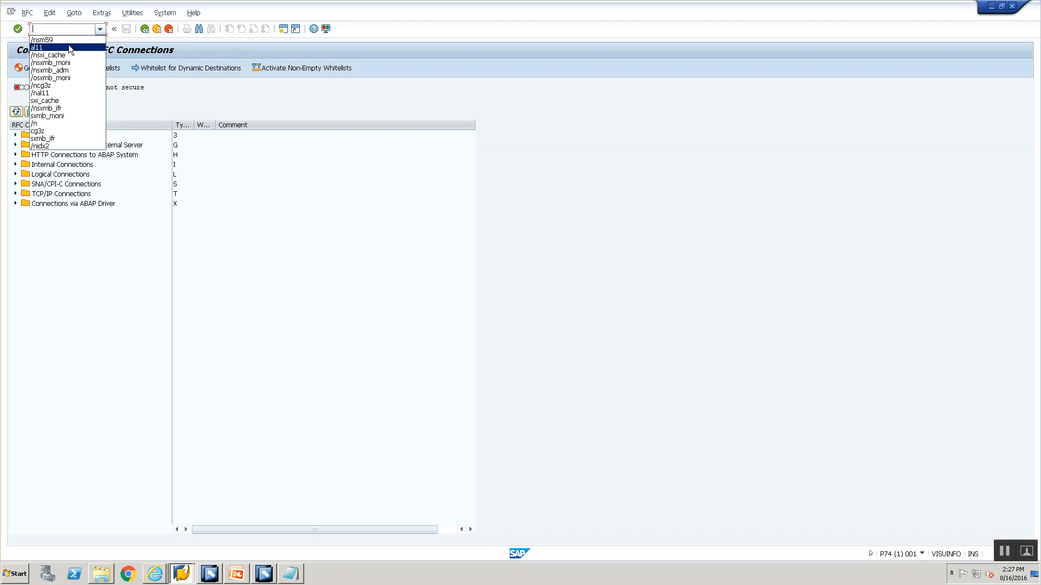
click(67, 39)
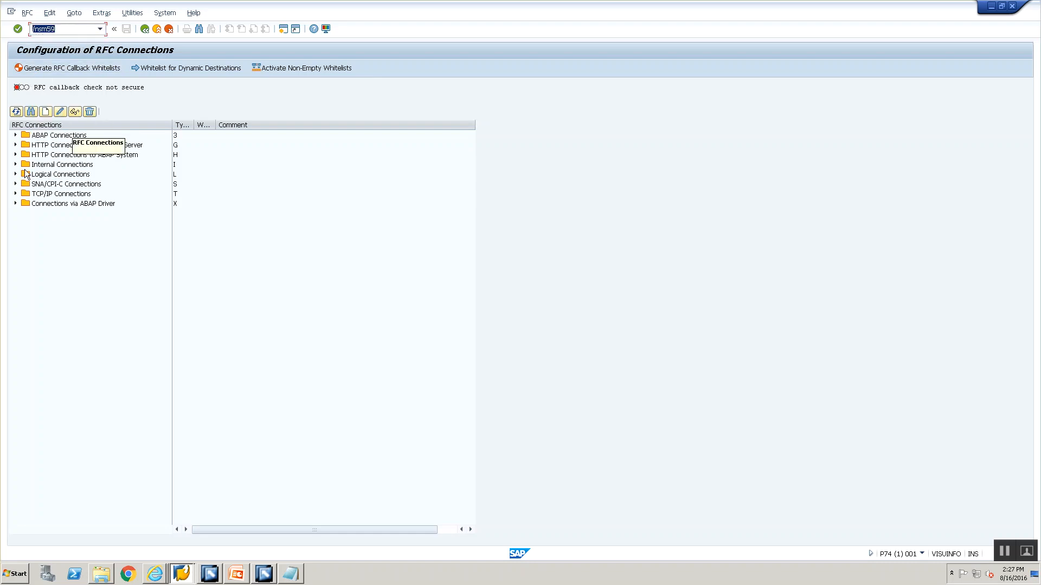
Open the ABAP connection EH5CLNT800 and examine its technical settings and its logon and security settings
click(15, 136)
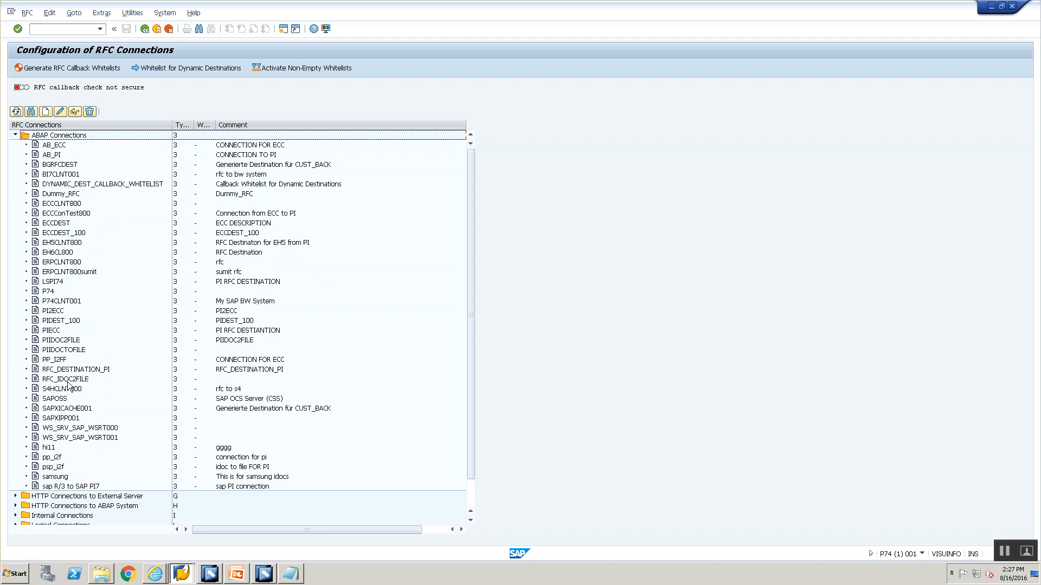
click(62, 242)
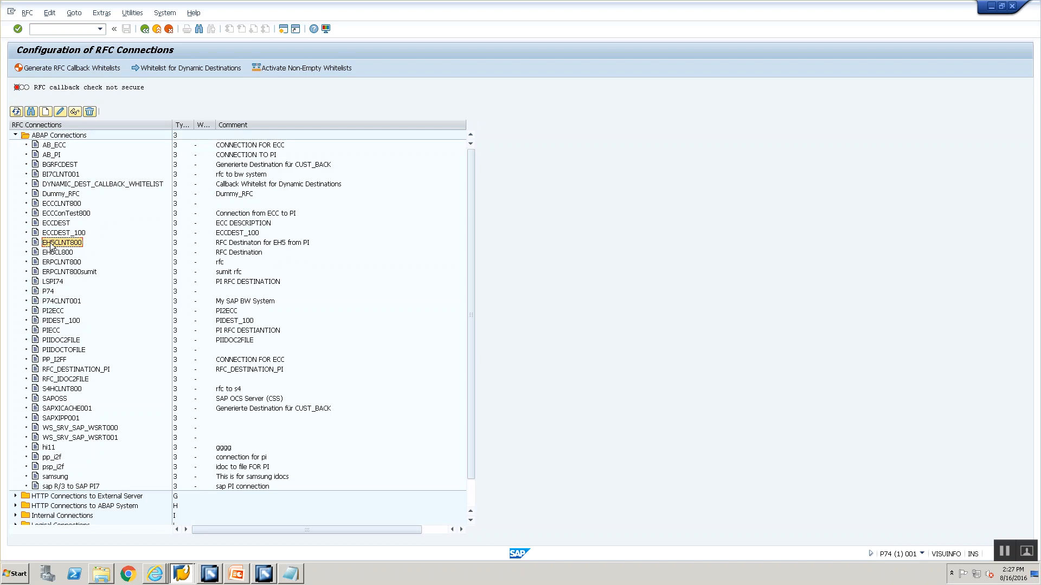
double_click(52, 245)
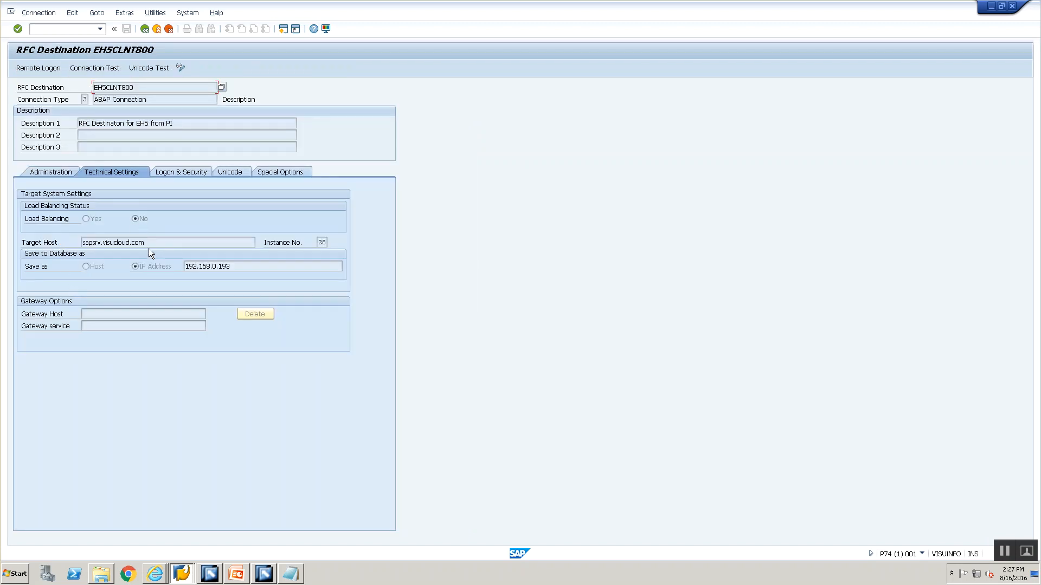
drag(148, 244, 74, 223)
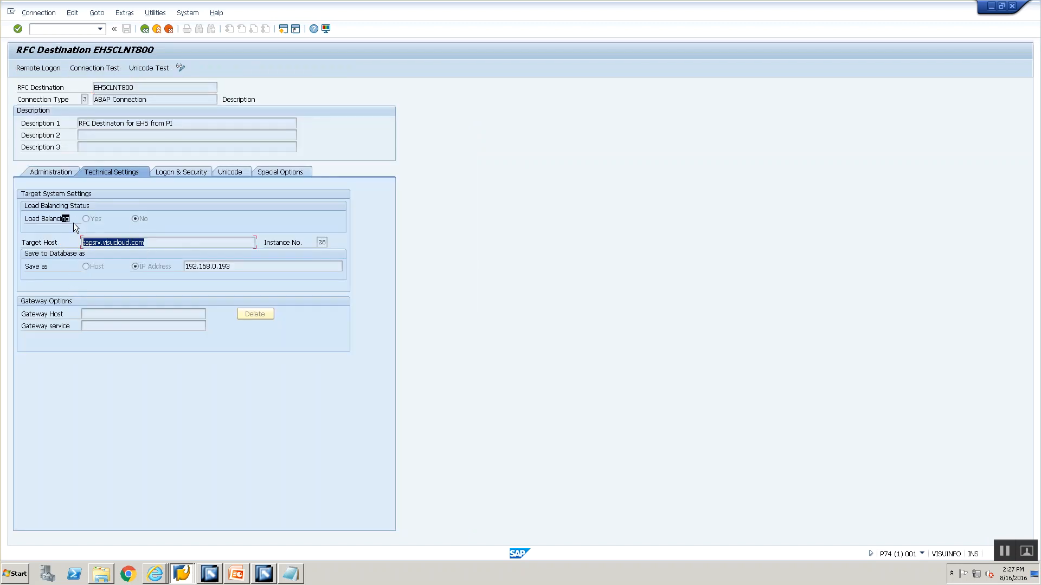
click(184, 171)
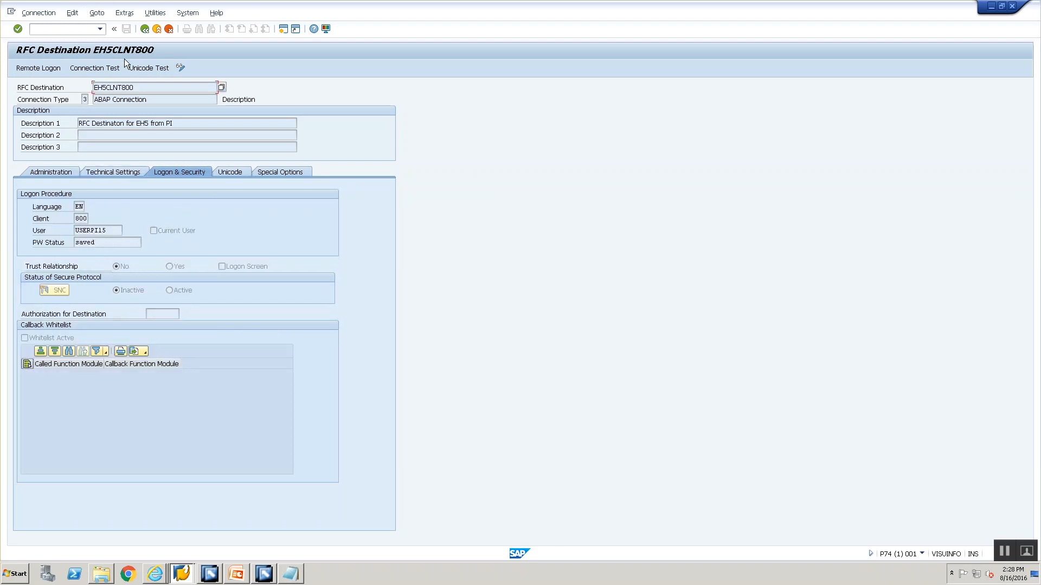
Copy the RFC destination name EH5CLNT800 into the receiver channel's RFC Destination in the Integration Builder
drag(134, 85, 95, 76)
key(ctrl+c)
click(95, 85)
key(alt+Tab)
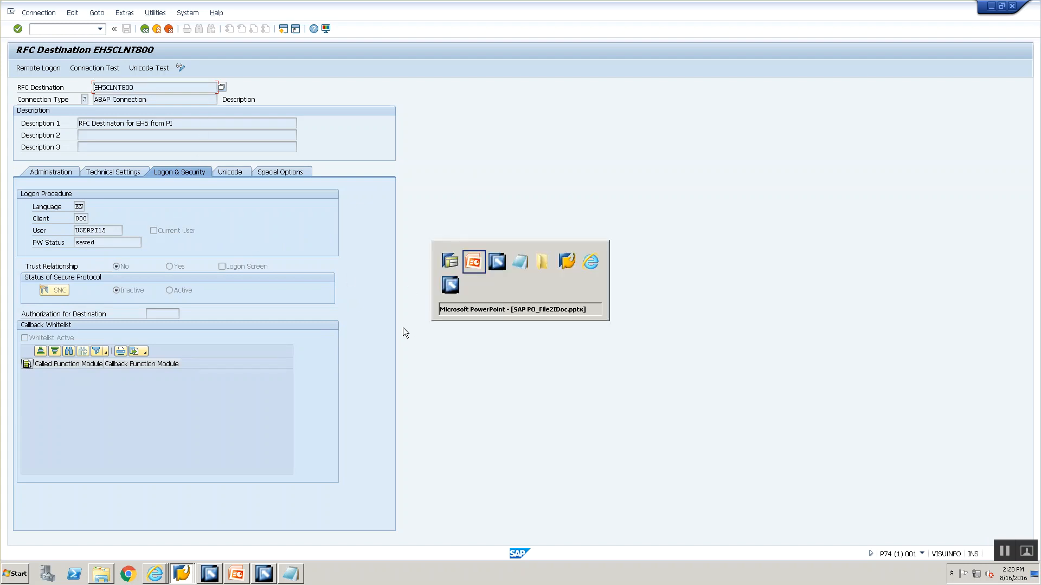
key(alt+Tab)
click(417, 211)
key(ctrl+v)
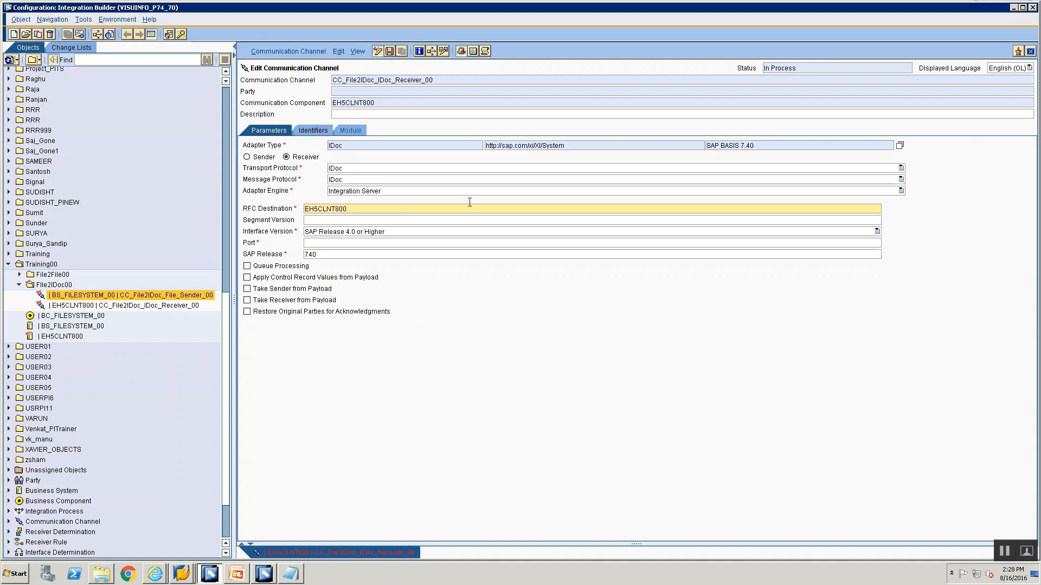
Switch to SAP GUI and look for the channel's port in the IDoc adapter metadata overview using transaction IDX2
click(331, 247)
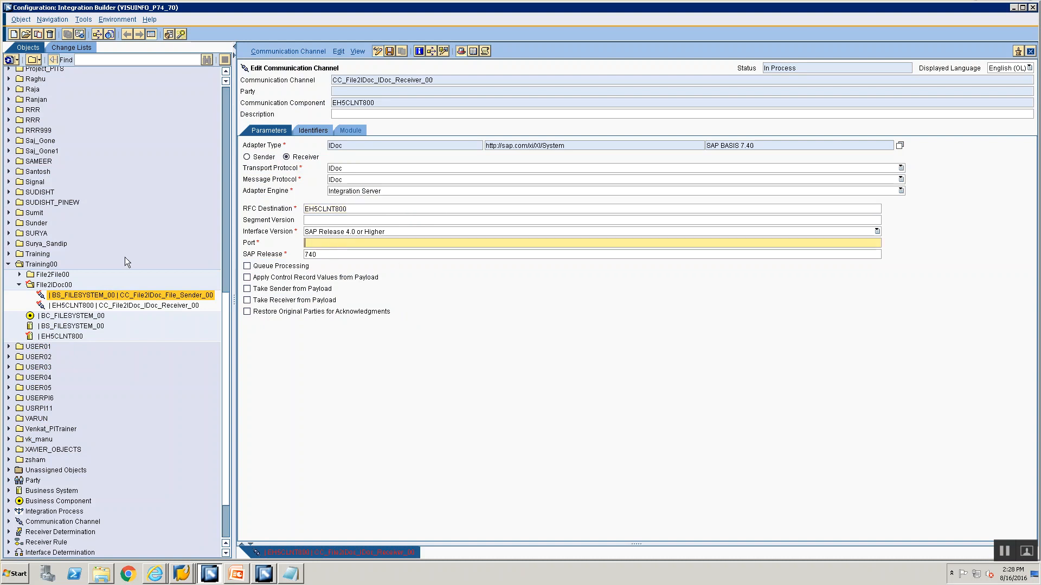
key(alt+Tab)
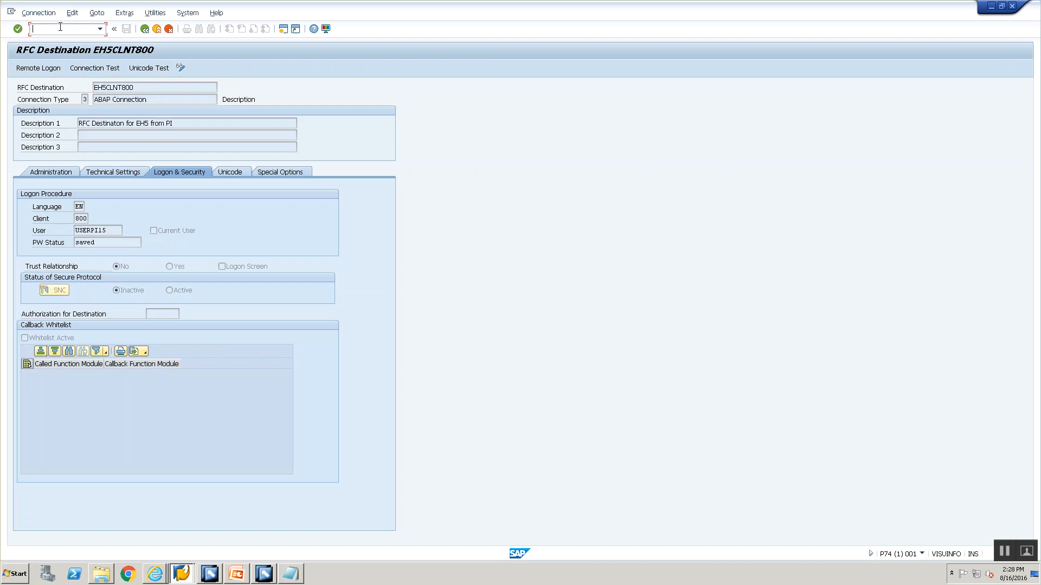
text(/nidx2)
key(Return)
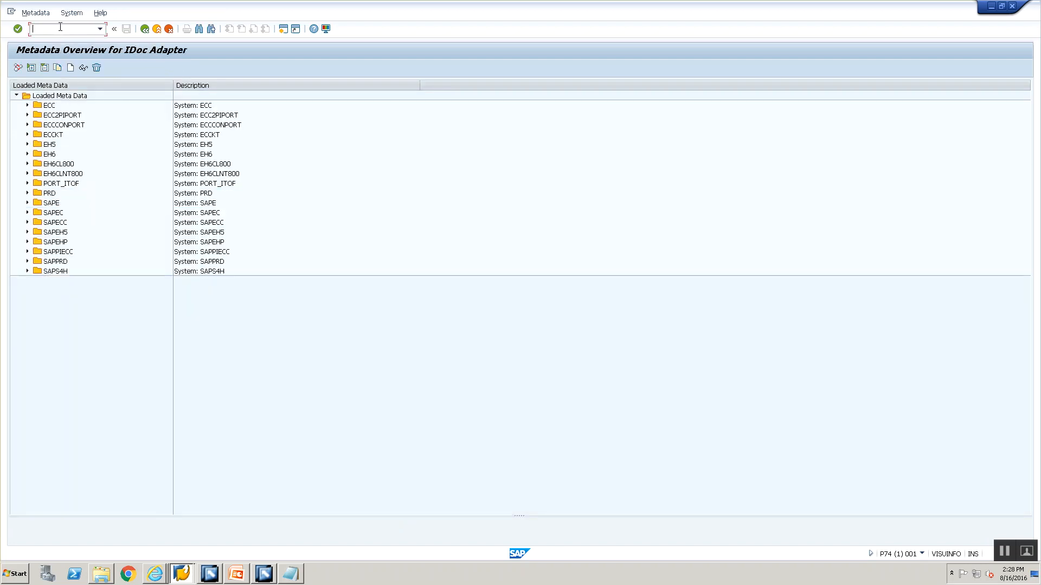
click(52, 176)
In PowerPoint, correct the port definition transaction on the File 2 Idoc Steps slide to IDX1
key(alt+Tab)
key(alt+Tab)
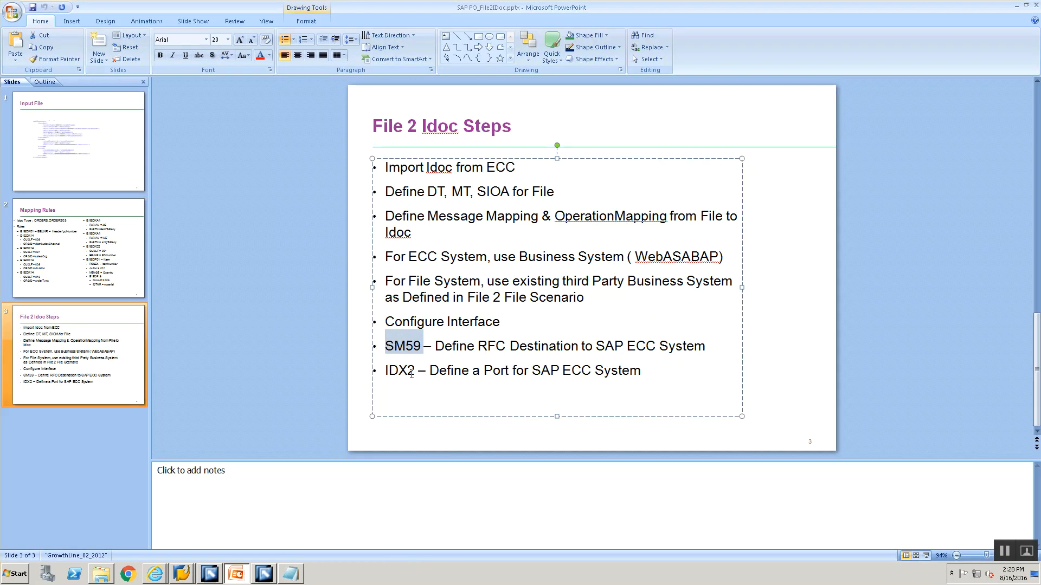
click(415, 371)
key(BackSpace)
text(1)
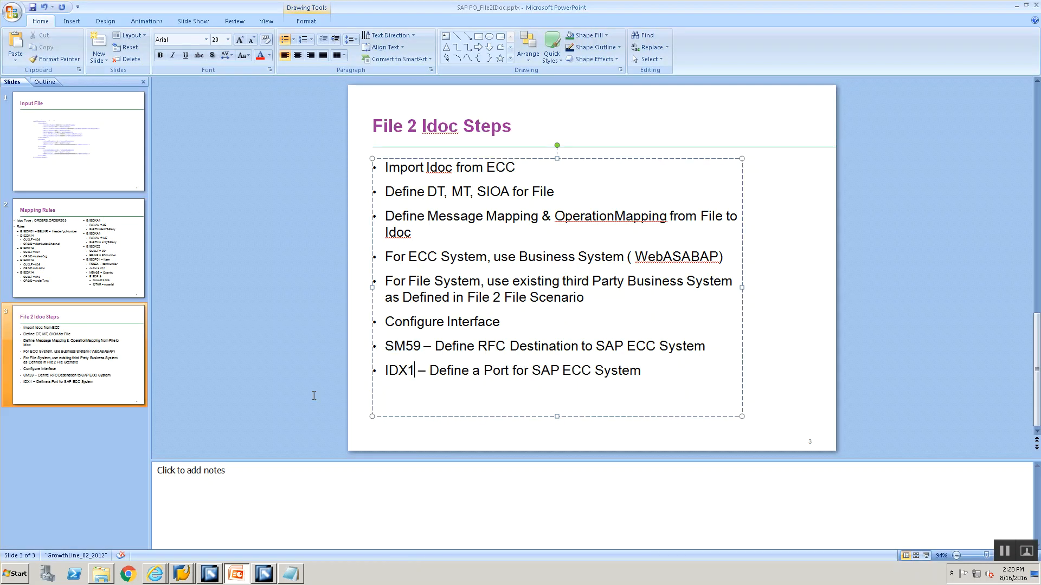
Switch to SAP GUI, open IDoc adapter port maintenance with transaction IDX1 and display the details of port EH5_800
key(alt+Tab)
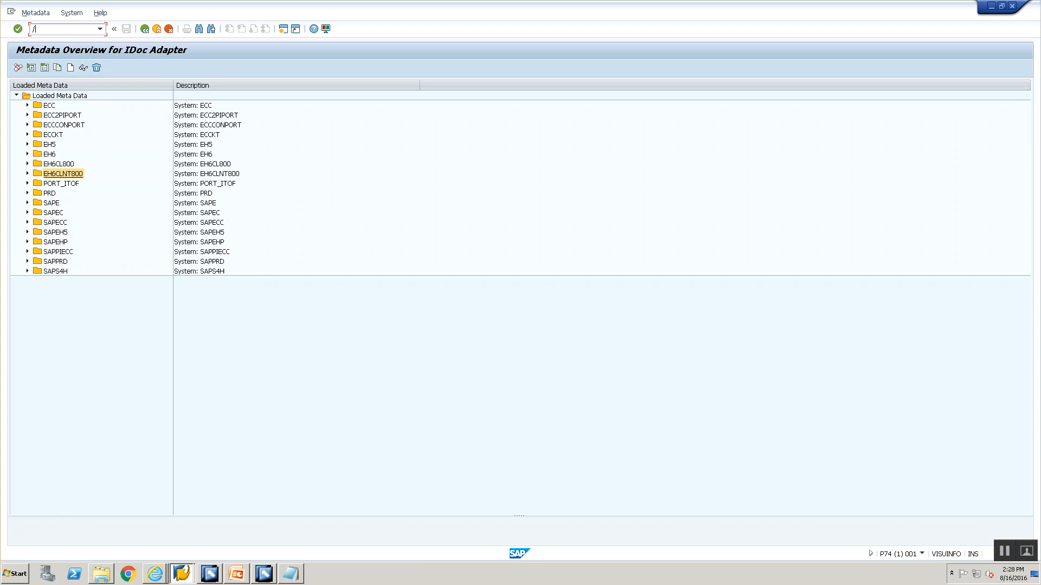
text(/nidx1)
key(Return)
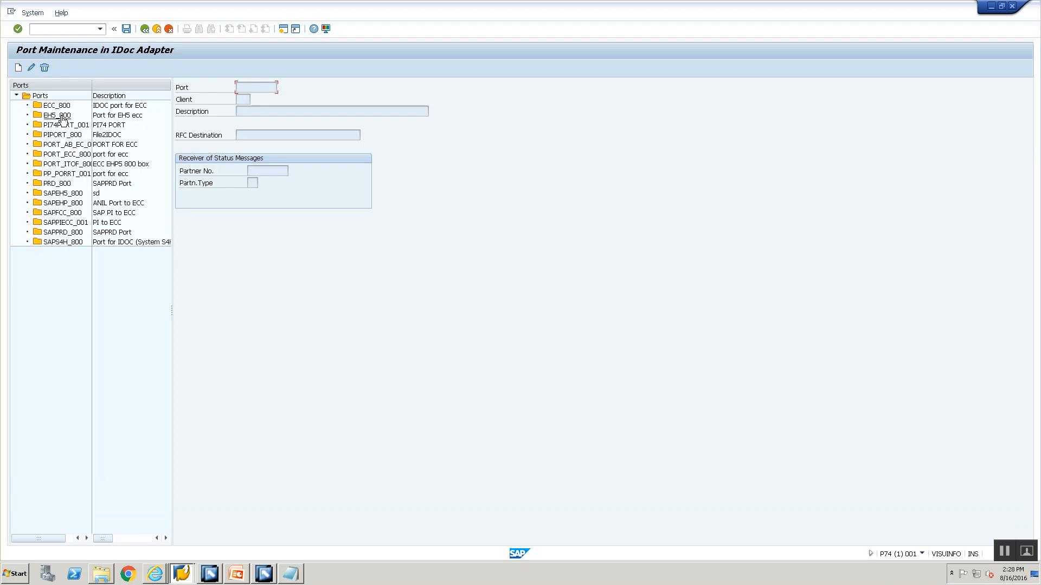
double_click(57, 116)
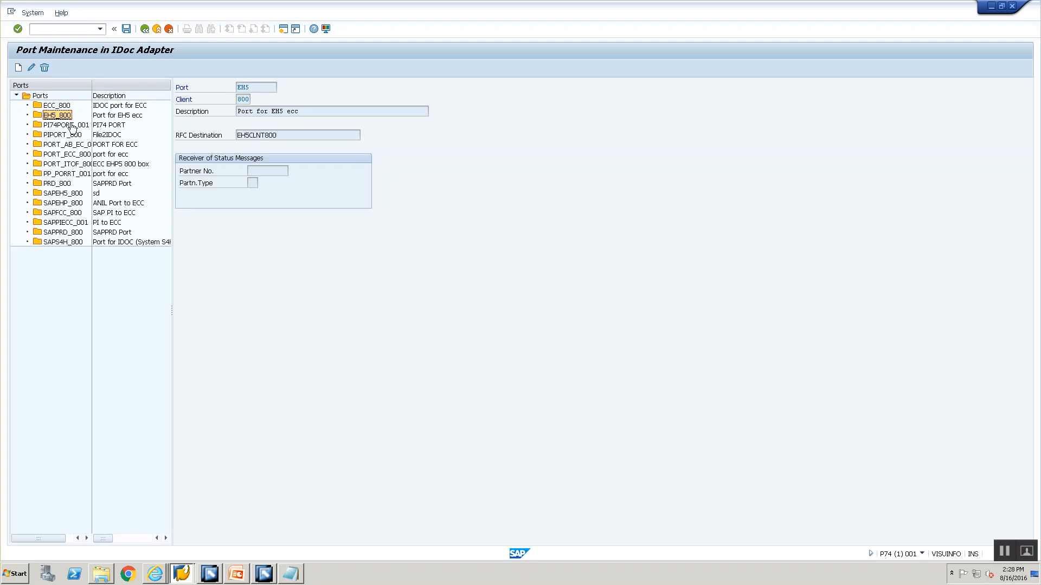
key(alt+Tab)
key(alt+Tab)
click(20, 68)
click(239, 88)
click(171, 30)
click(157, 29)
click(147, 29)
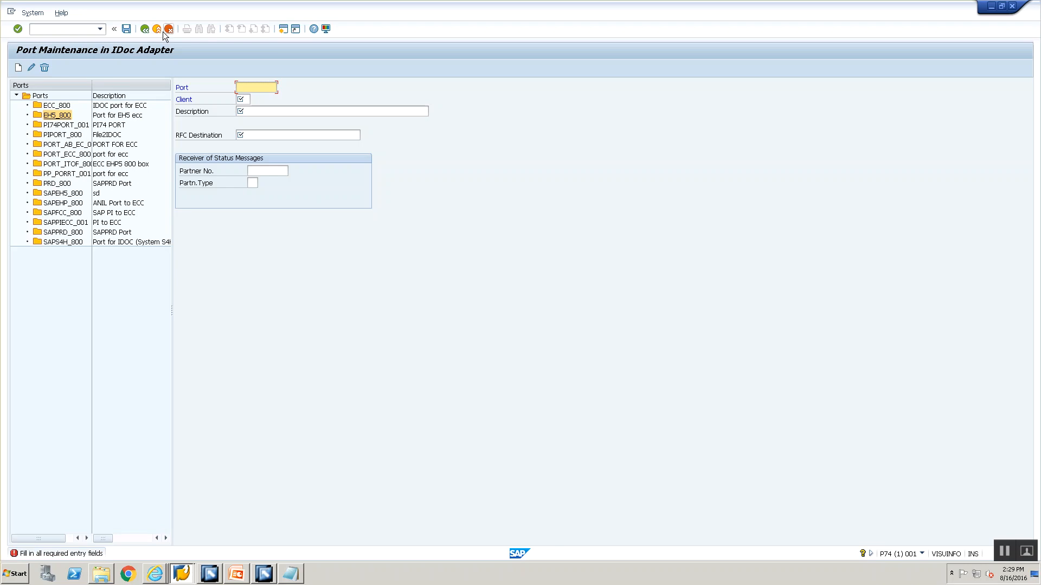
click(157, 32)
Reopen the IDoc adapter port maintenance, display port EH5_800 again, and return to the receiver channel in the Integration Builder
click(90, 29)
text(/nwe21)
key(Return)
double_click(45, 116)
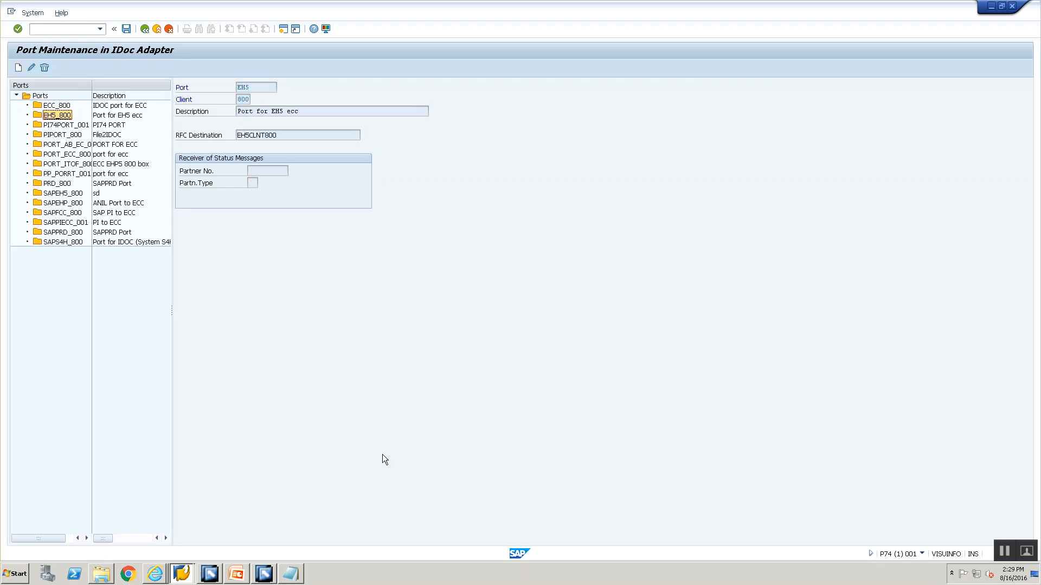
key(alt+Tab)
key(alt+Tab)
key(alt+Tab)
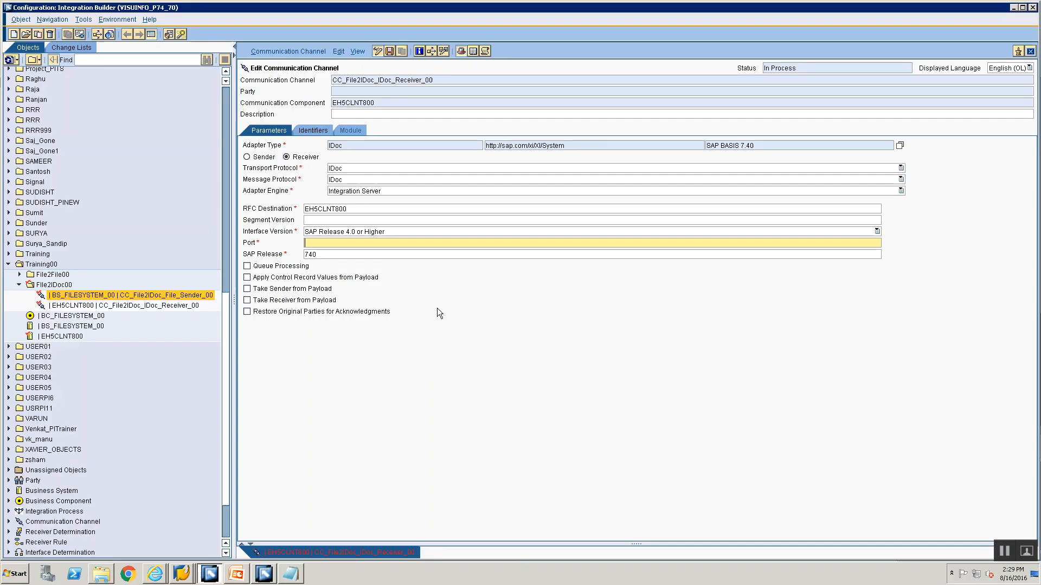
Set the port of receiver channel CC_File2IDoc_IDoc_Receiver_00 to EH5_800 and save the channel
text(EH5_800)
key(ctrl+s)
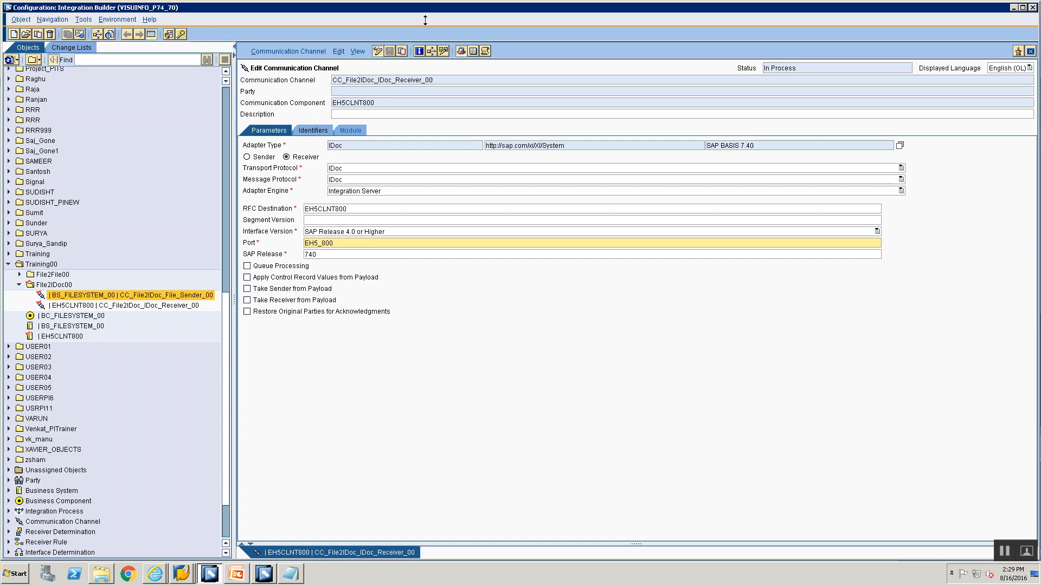
click(144, 307)
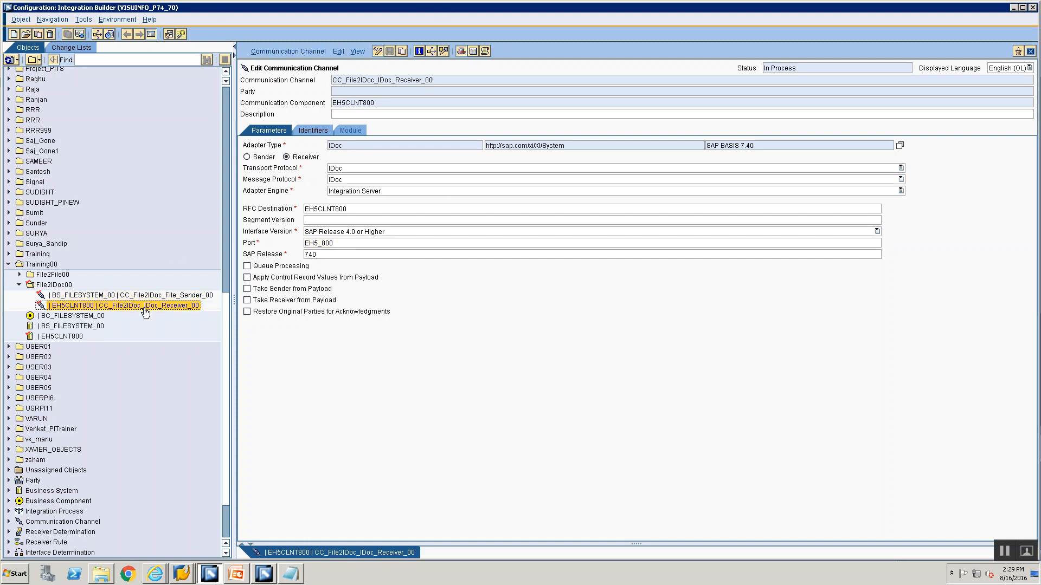
click(138, 295)
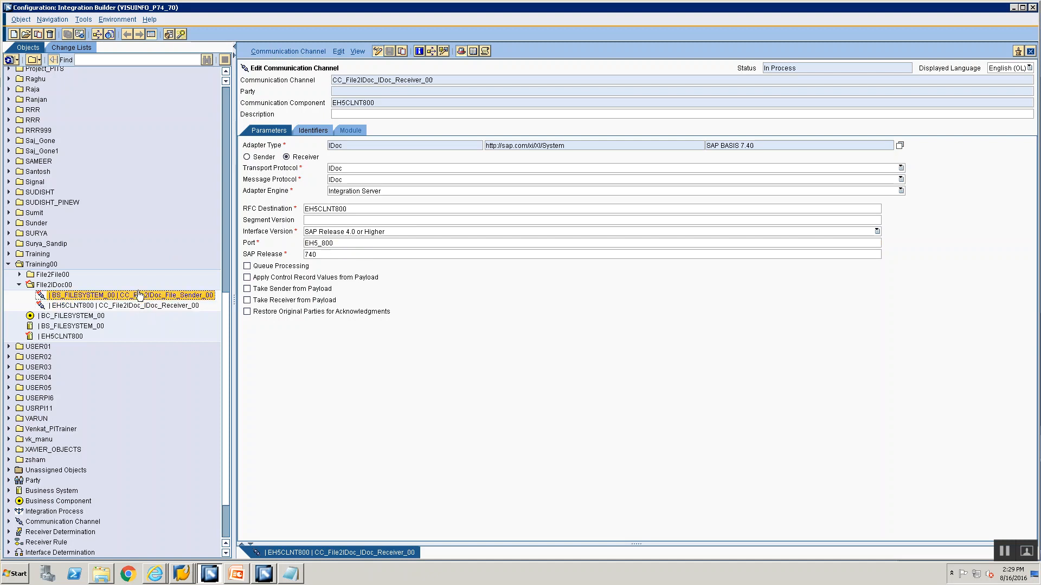
Start a new sender agreement in the File2IDoc00 folder with BS_FILESYSTEM_00 as the communication component
click(52, 285)
right_click(44, 287)
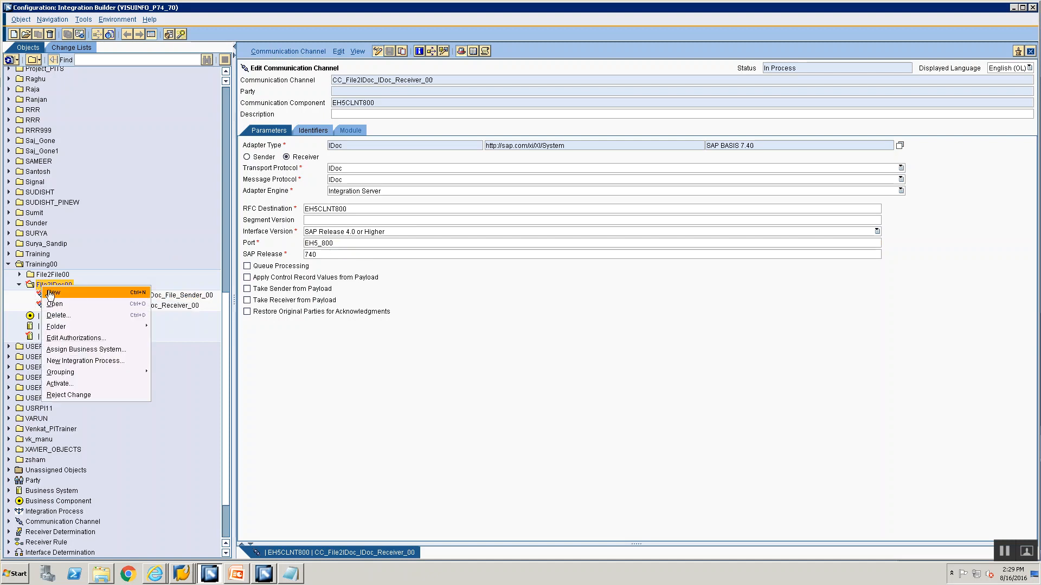
click(48, 292)
click(363, 222)
click(558, 185)
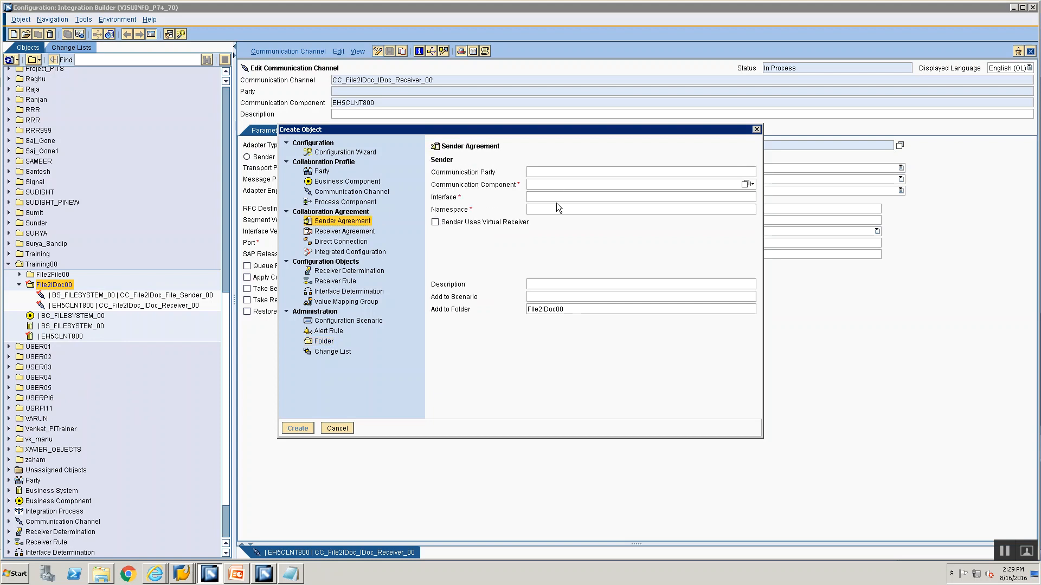
text(BS_)
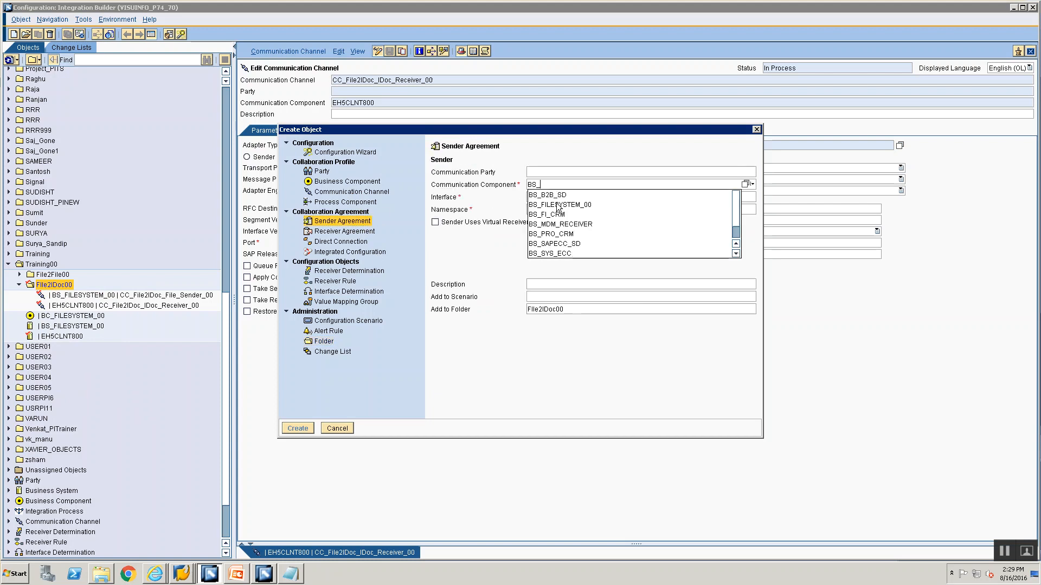
click(557, 205)
key(Tab)
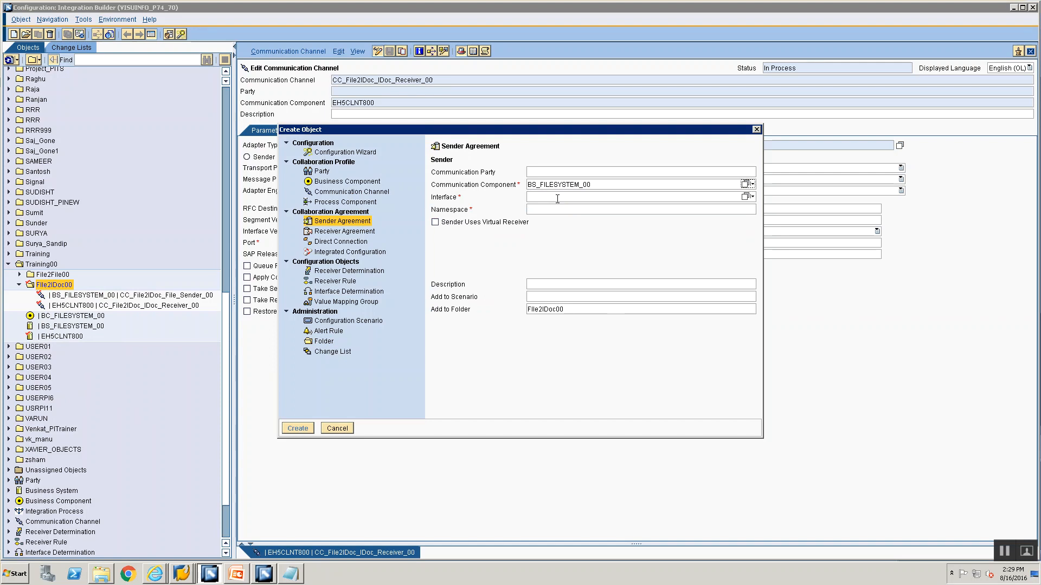
Choose the outbound interface SIOA_File2IDoc_Src_00 as the sender interface and create the sender agreement
click(744, 196)
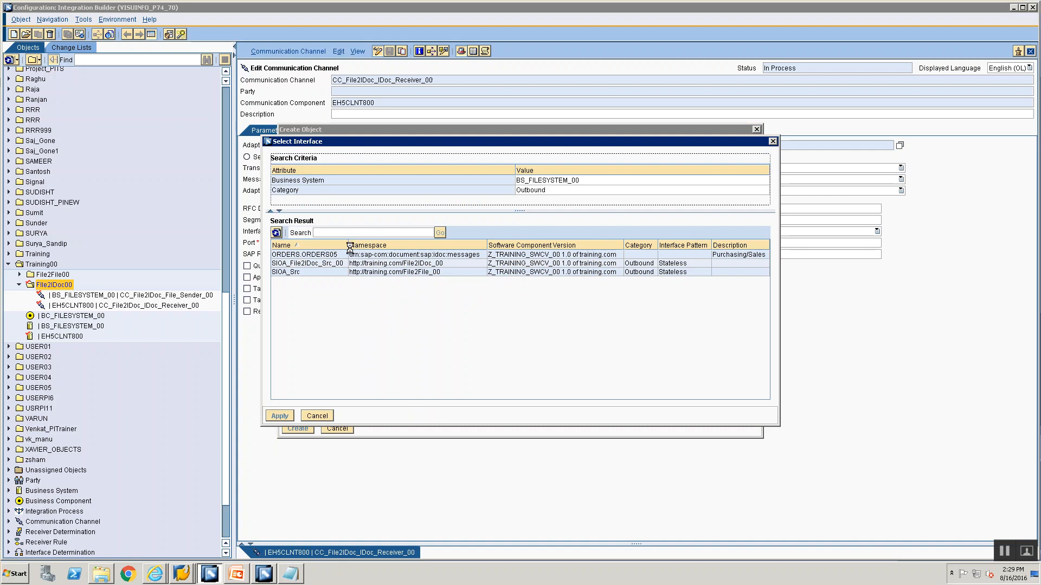
click(343, 264)
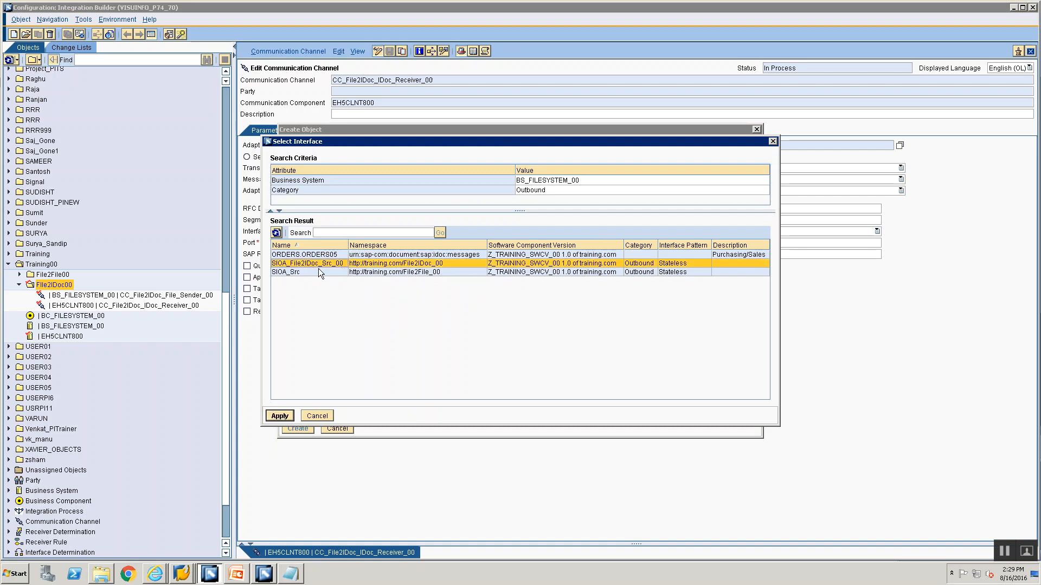
click(280, 416)
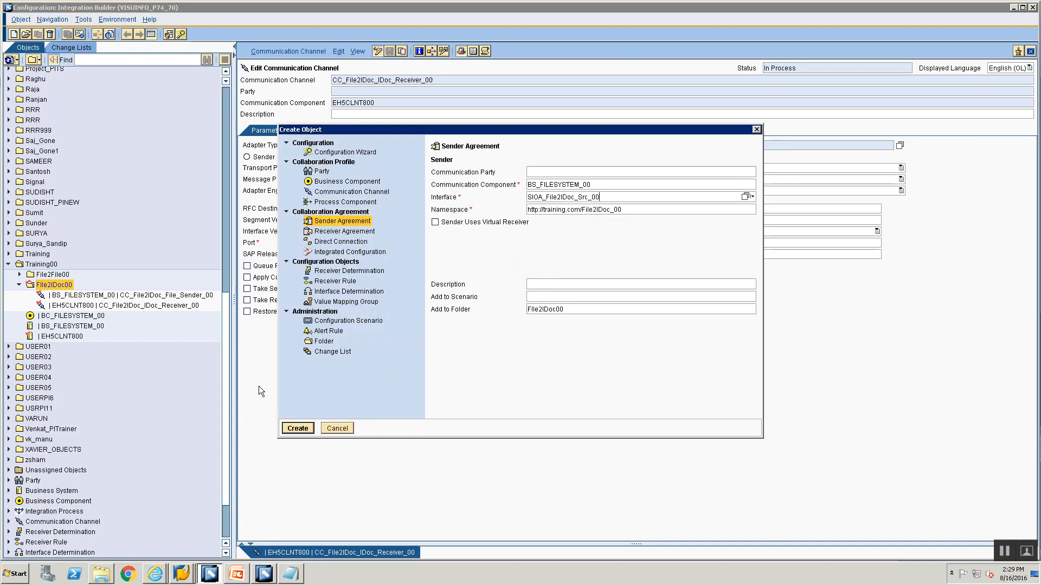
click(287, 429)
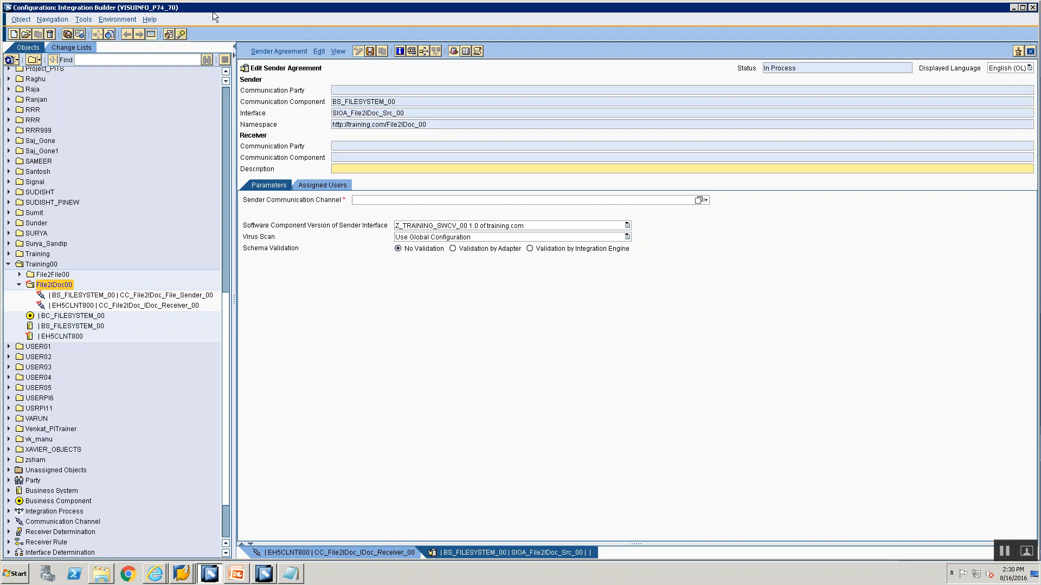
Assign CC_File2IDoc_File_Sender_00 as the sender communication channel of the sender agreement and save it
drag(333, 103, 410, 116)
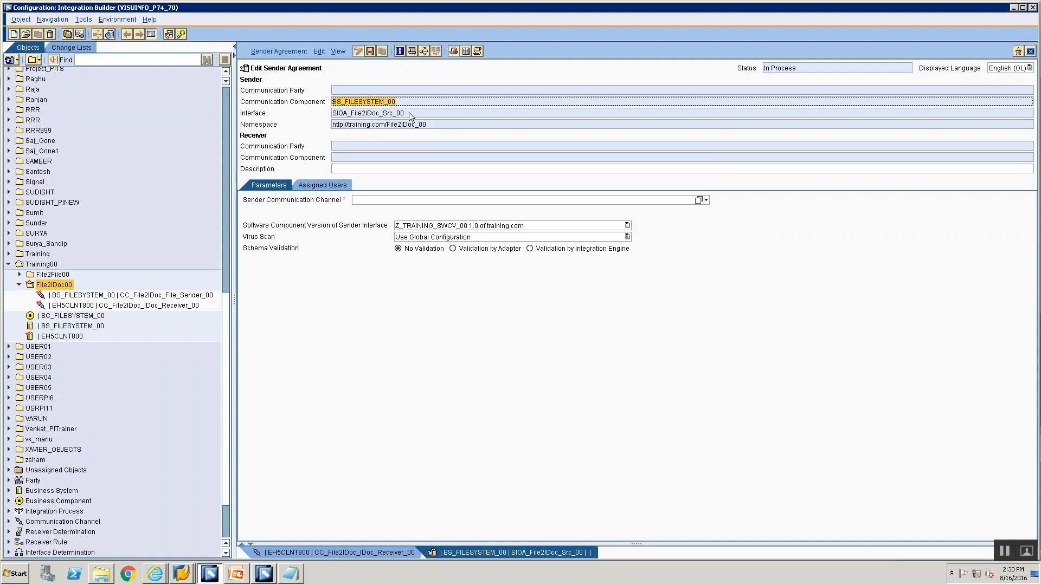
click(410, 115)
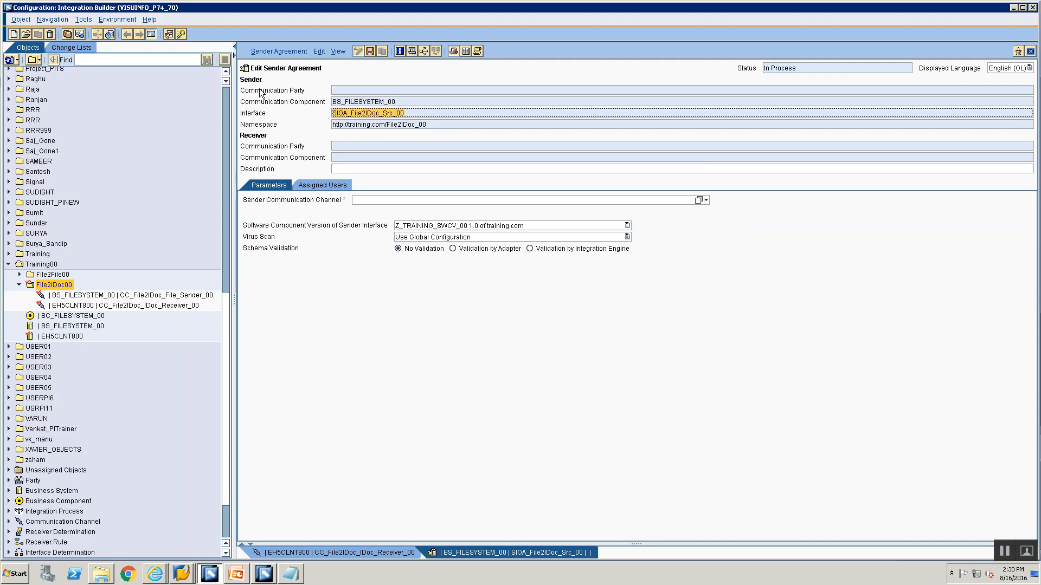
click(337, 125)
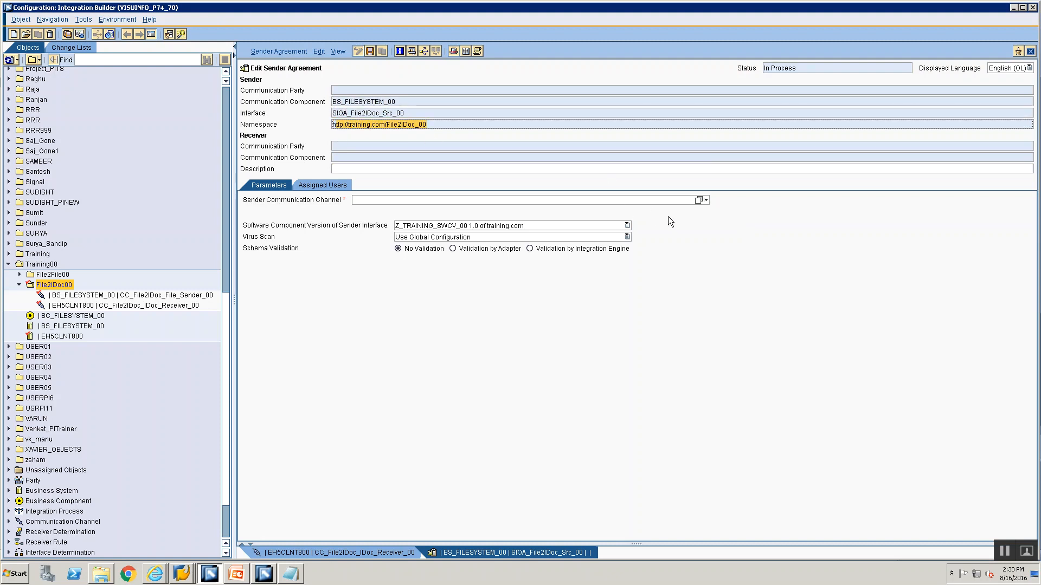
click(699, 200)
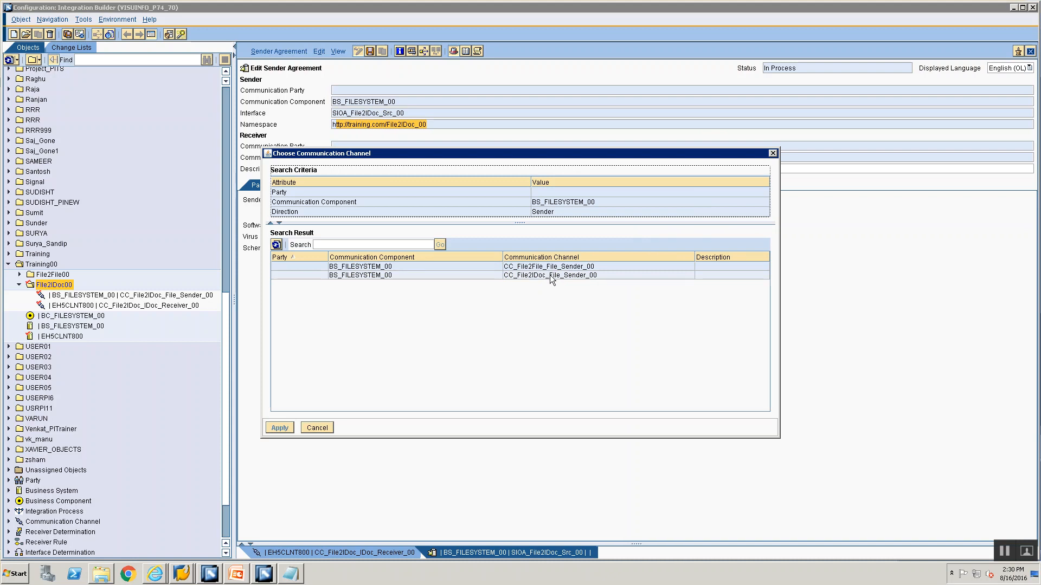
click(548, 275)
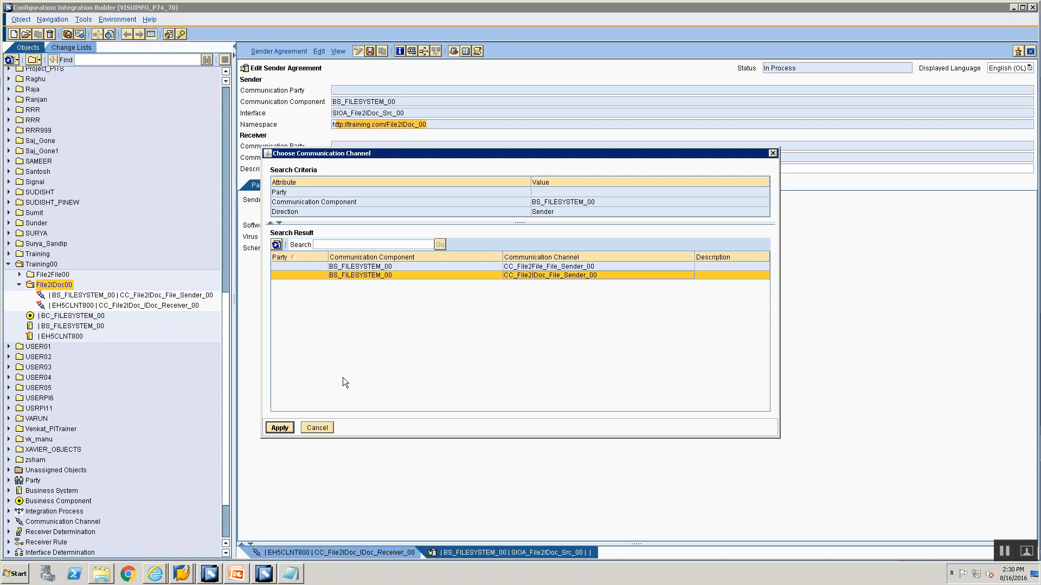
click(281, 428)
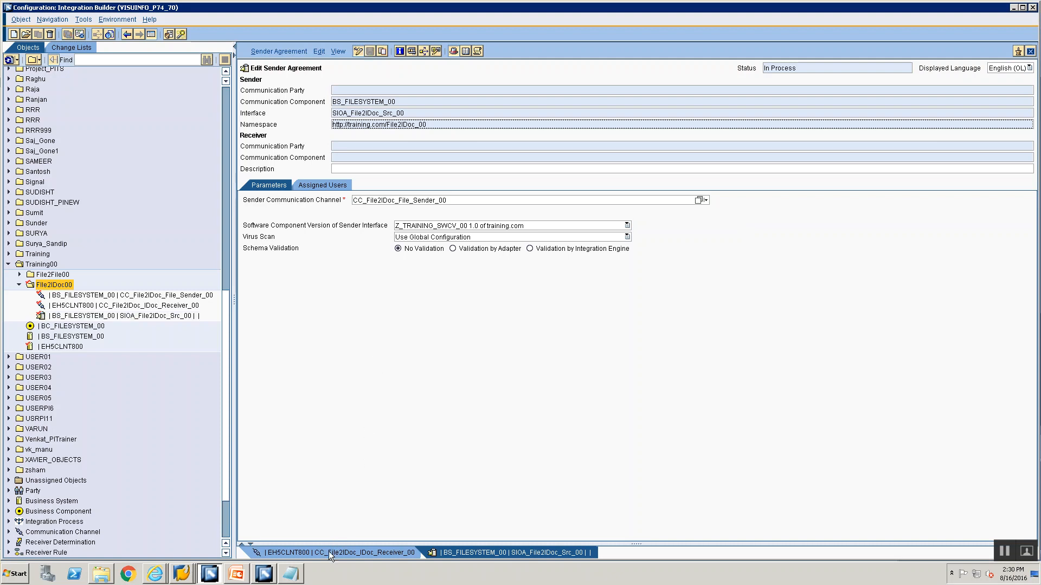
Create a receiver determination from the new sender agreement, keeping component BS_FILESYSTEM_00 and interface SIOA_File2IDoc_Src_00
right_click(125, 318)
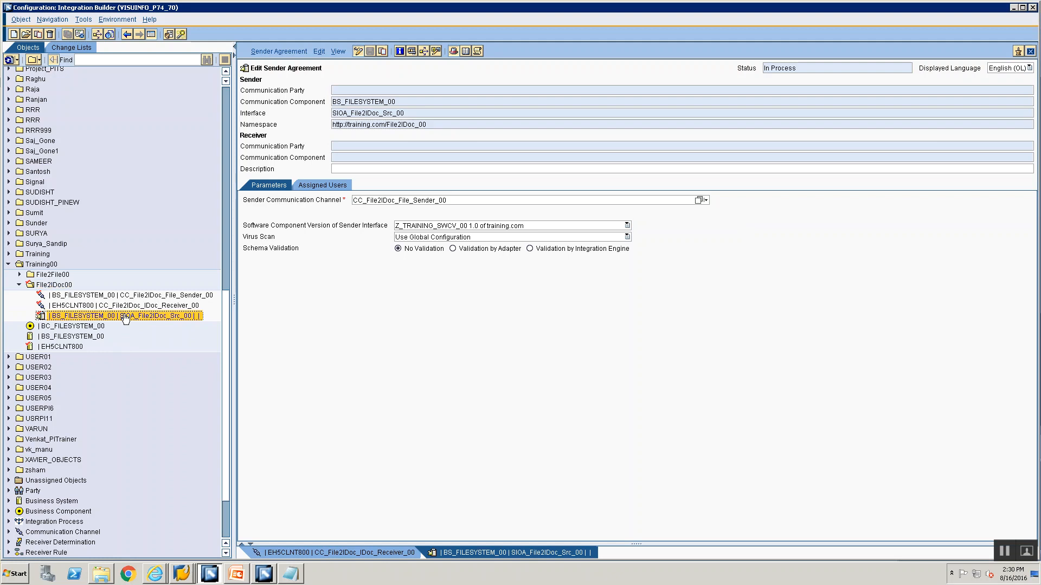
click(138, 320)
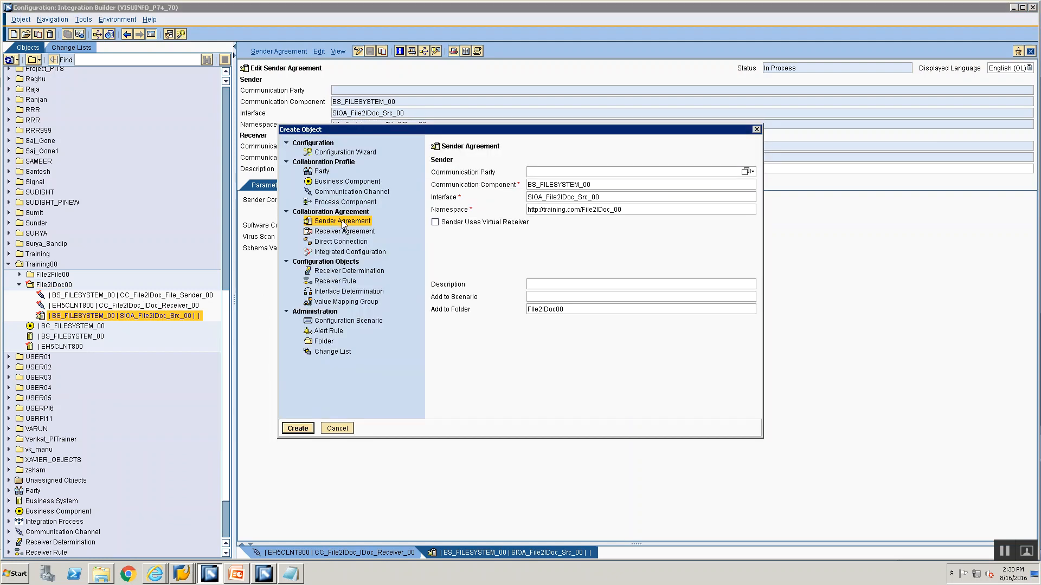
click(342, 271)
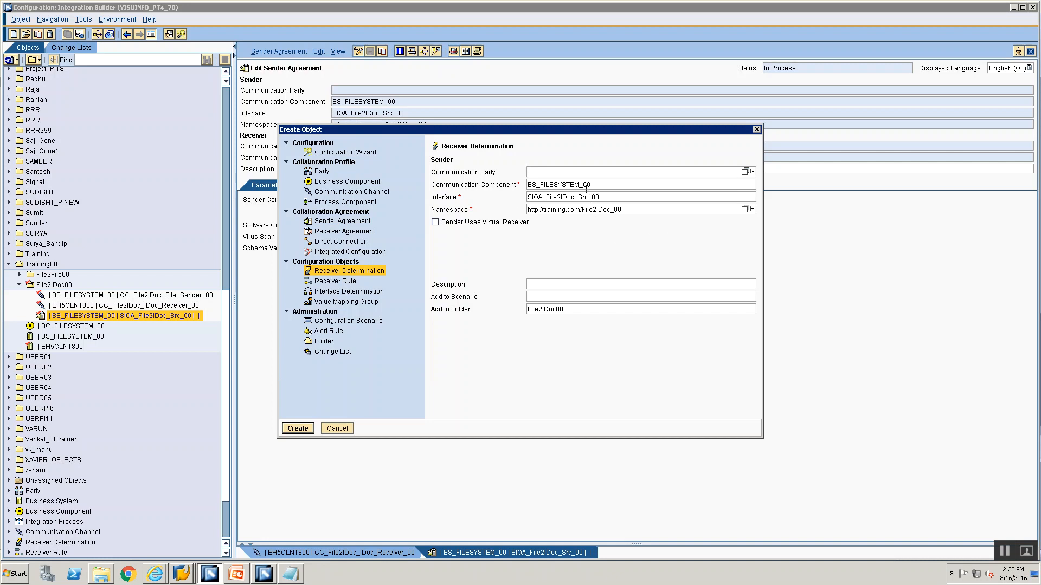
double_click(596, 184)
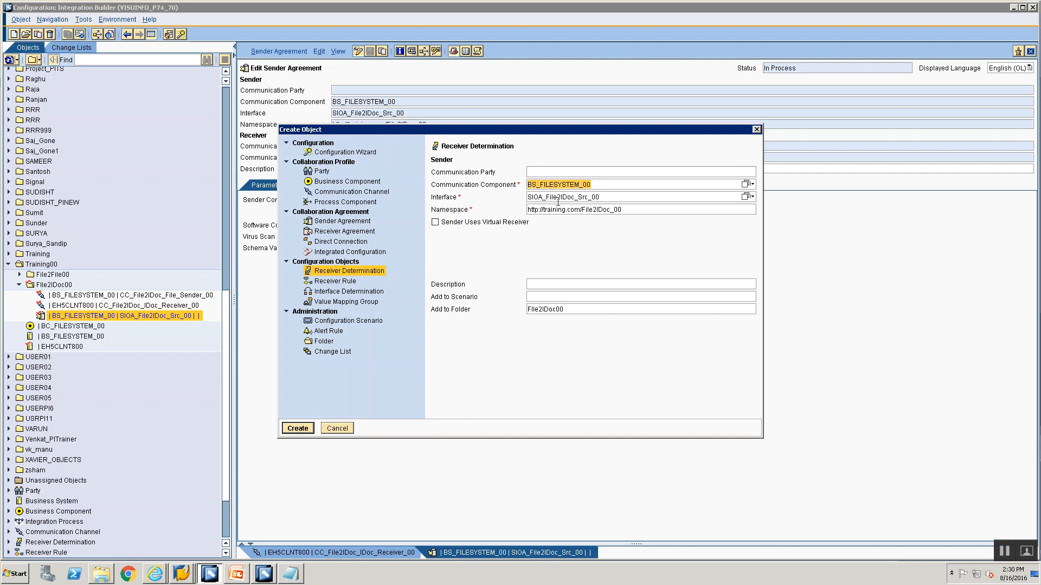
click(563, 197)
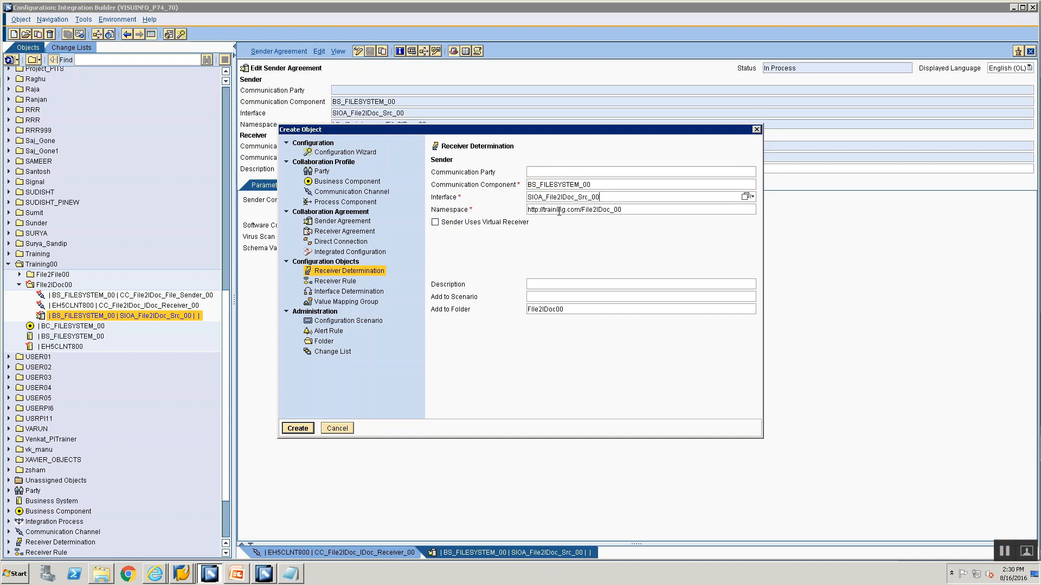
click(297, 428)
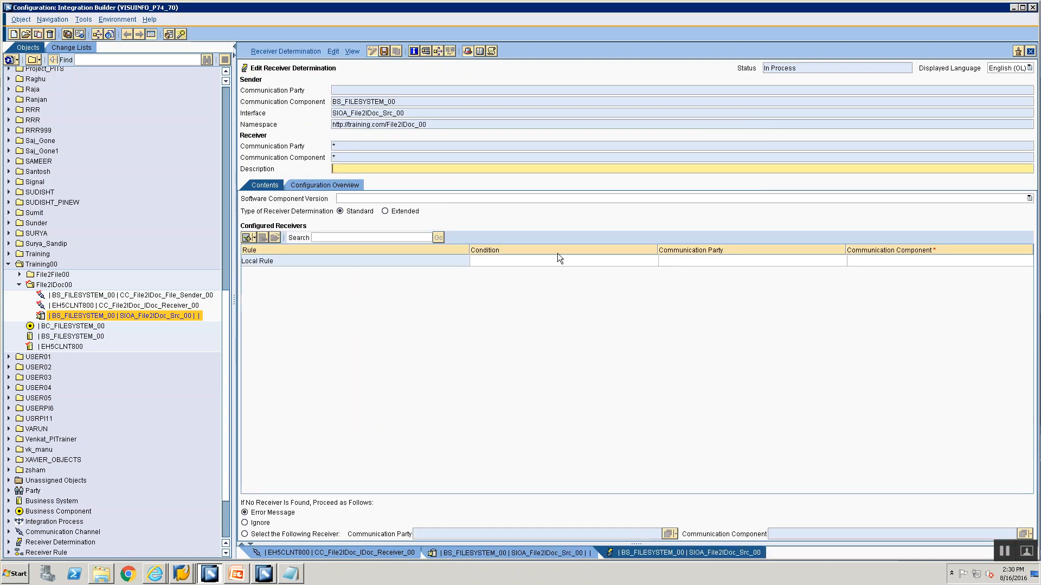
Enter EH5CLNT800 as the configured receiver's communication component and save the receiver determination
click(866, 261)
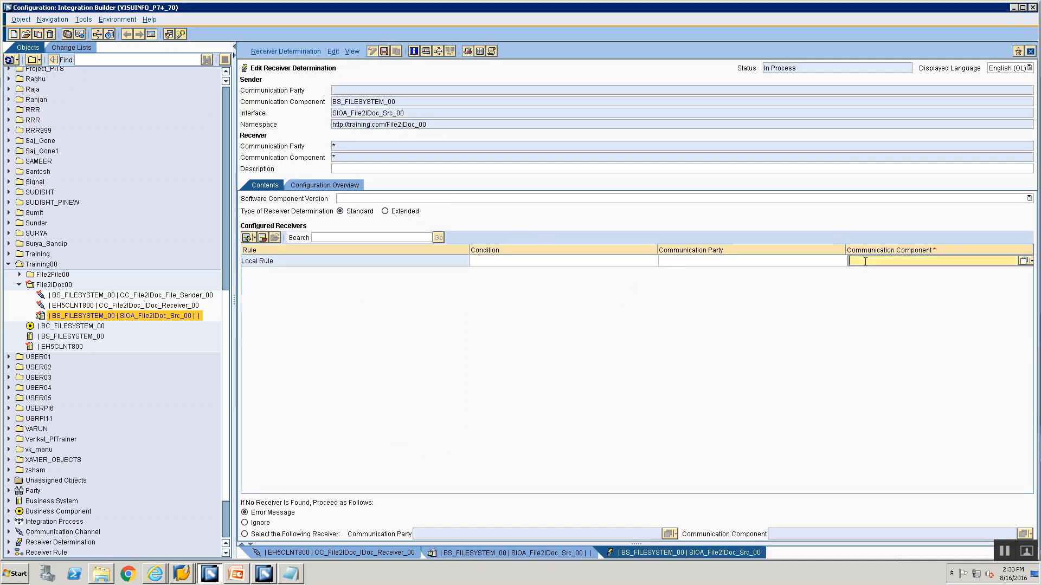
text(EH5CLNT800)
key(ctrl+s)
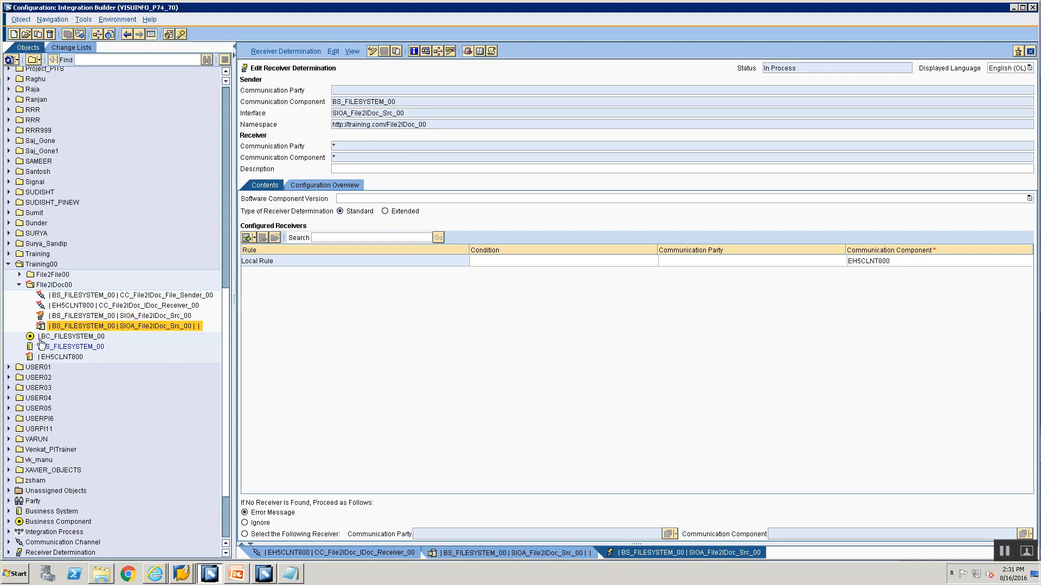
From the receiver determination's configuration overview, create a specific interface determination for SIOA_File2IDoc_Src_00 under receiver EH5CLNT800
click(323, 185)
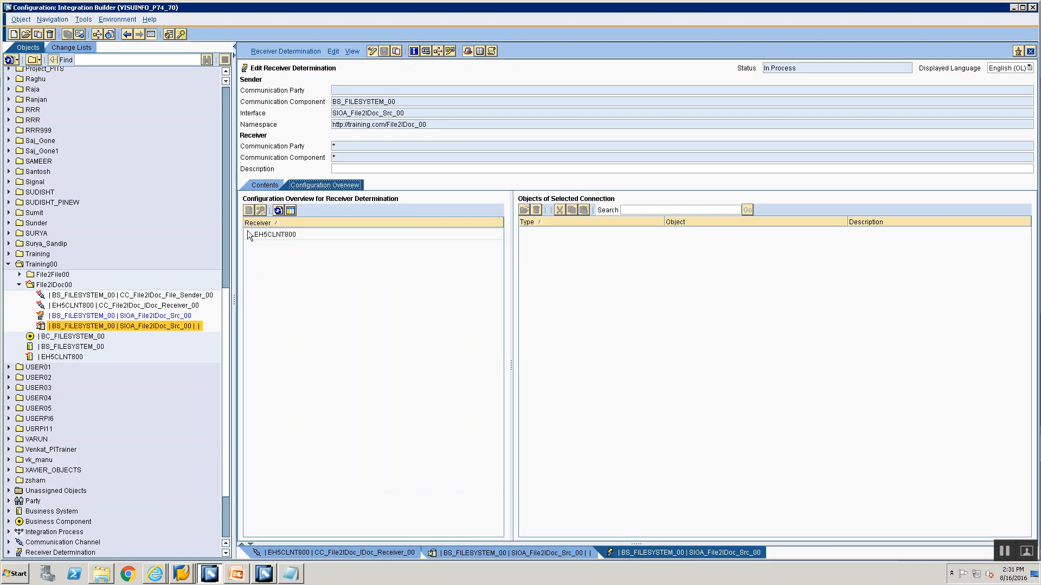
click(248, 233)
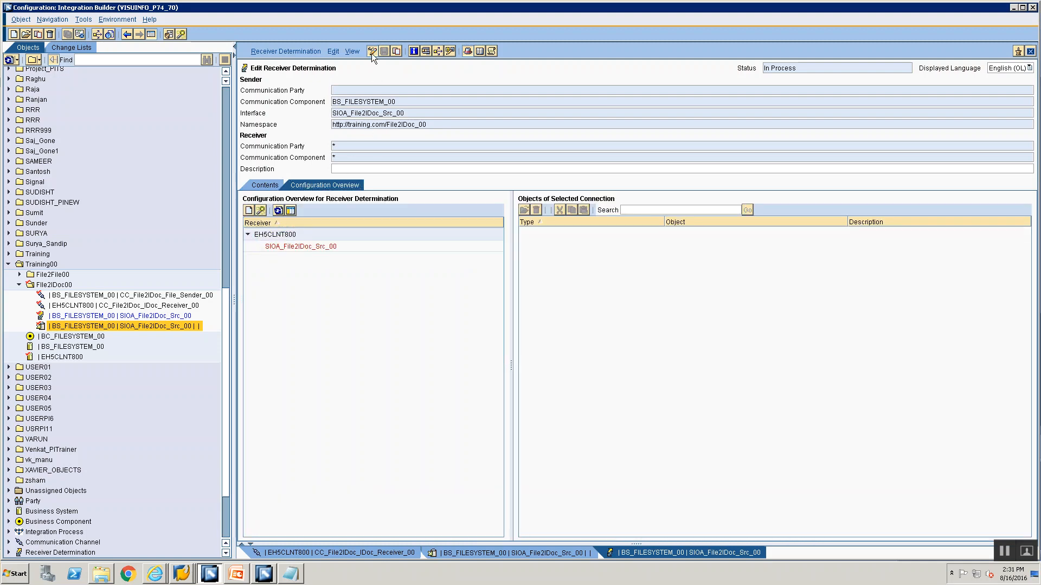
click(286, 247)
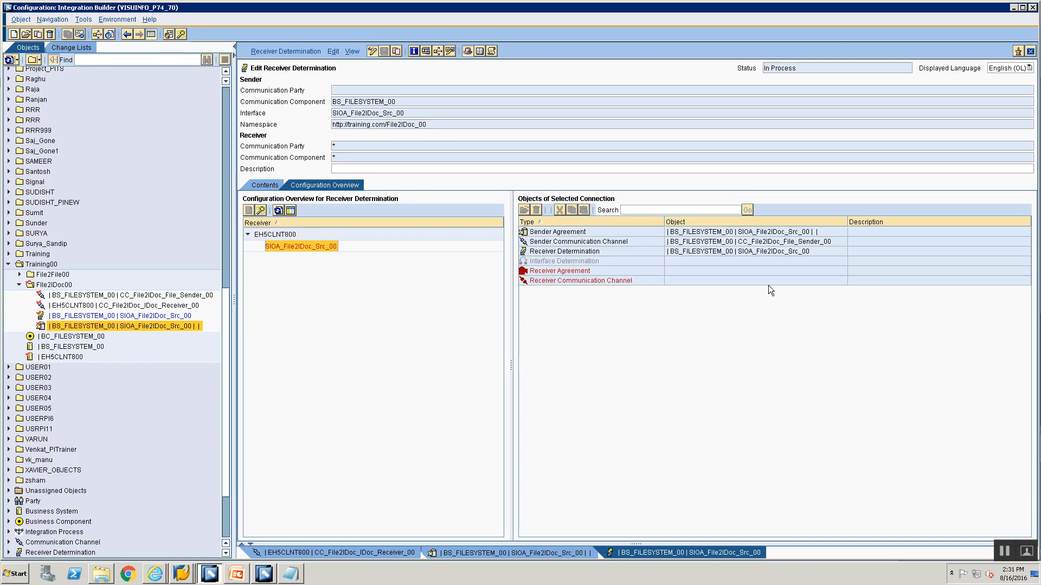
click(564, 259)
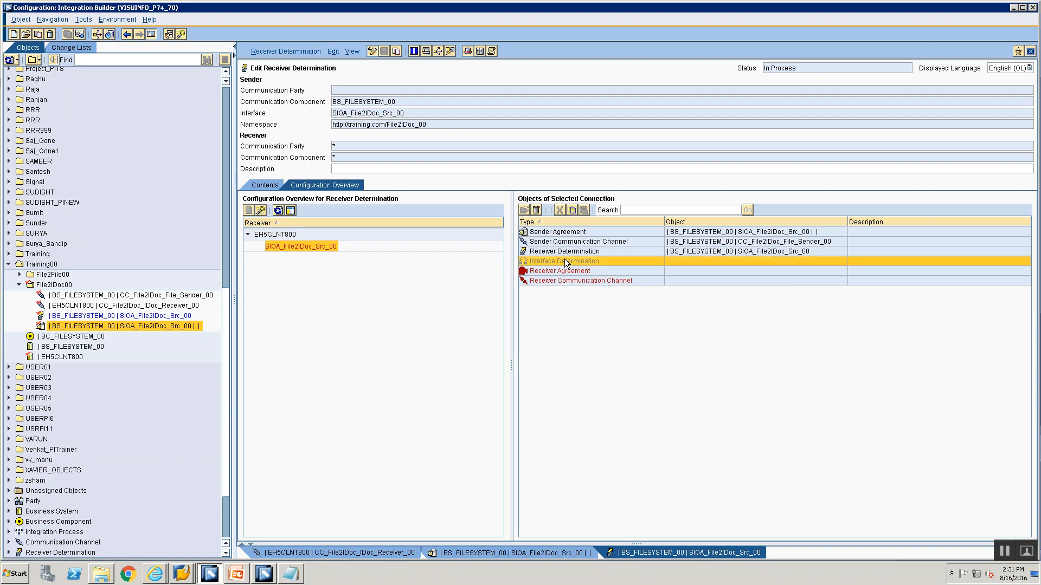
right_click(565, 260)
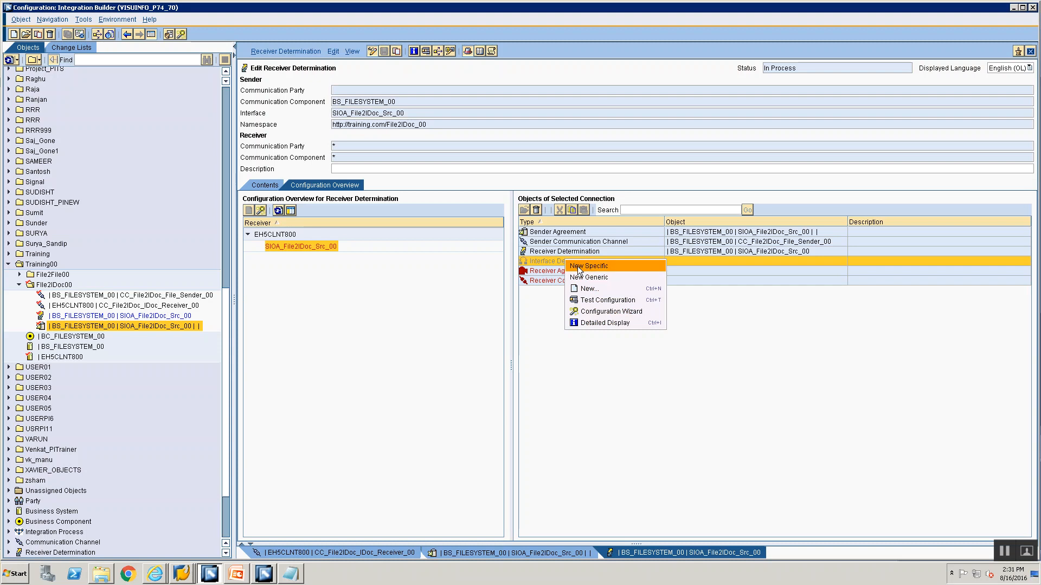
click(578, 265)
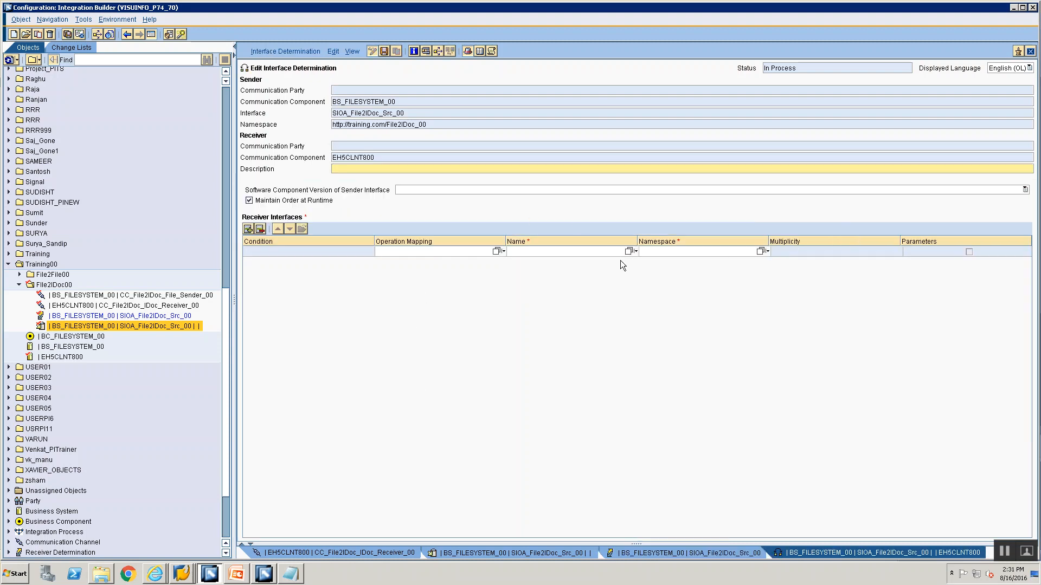
Assign operation mapping OM_File2IDoc_00 to the receiver interface, save the interface determination, and return to the receiver determination
click(495, 250)
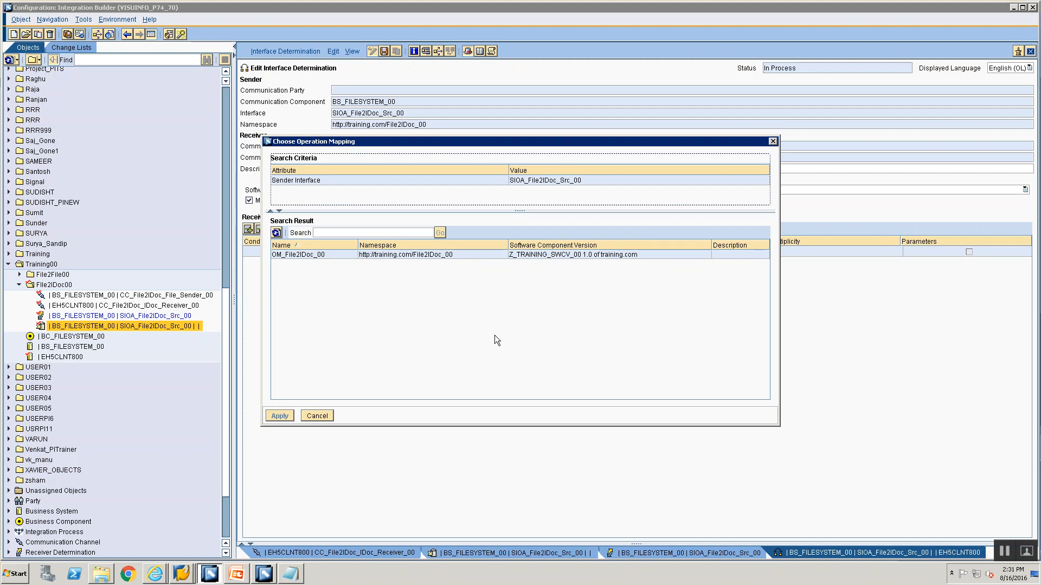
click(282, 254)
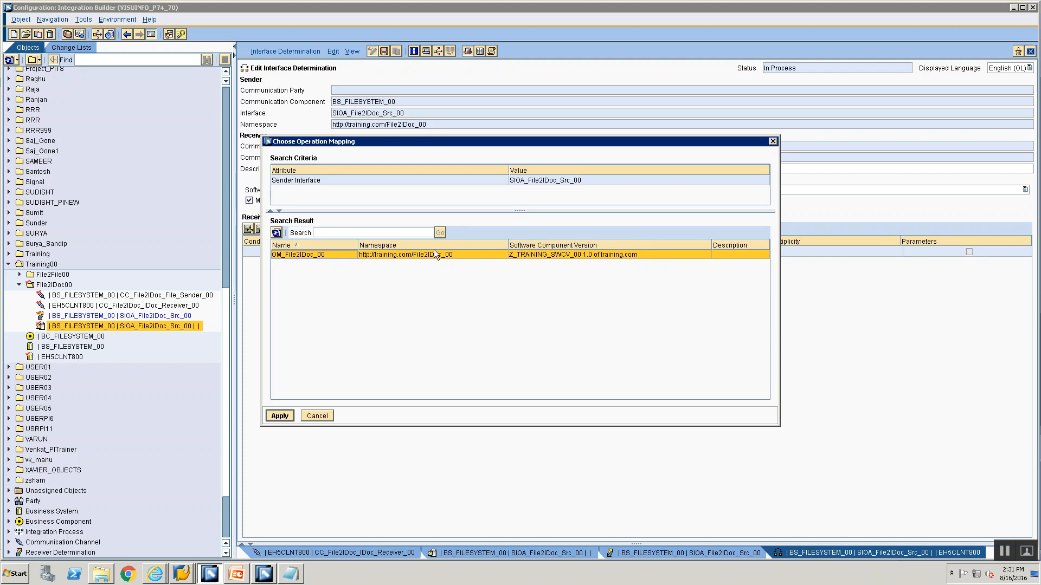
click(277, 419)
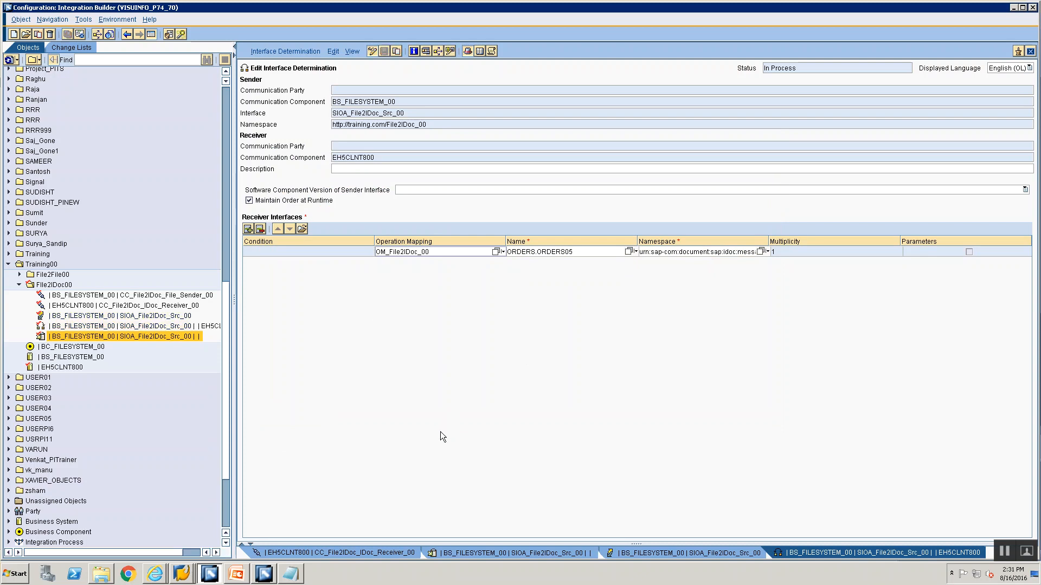
click(625, 553)
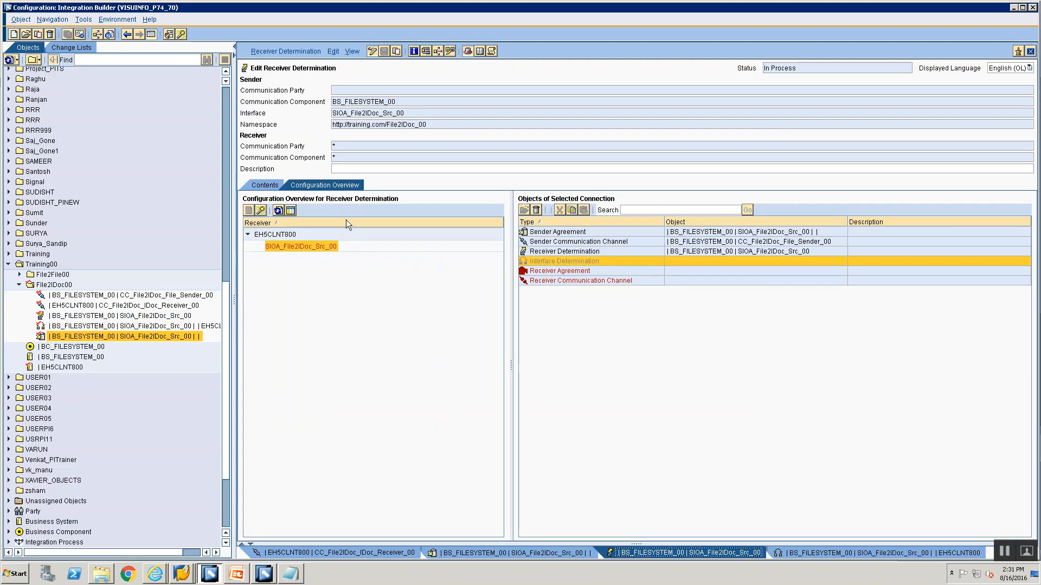
Refresh the configuration overview, select receiver interface ORDERS.ORDERS05, and create a specific receiver agreement under EH5CLNT800
click(281, 233)
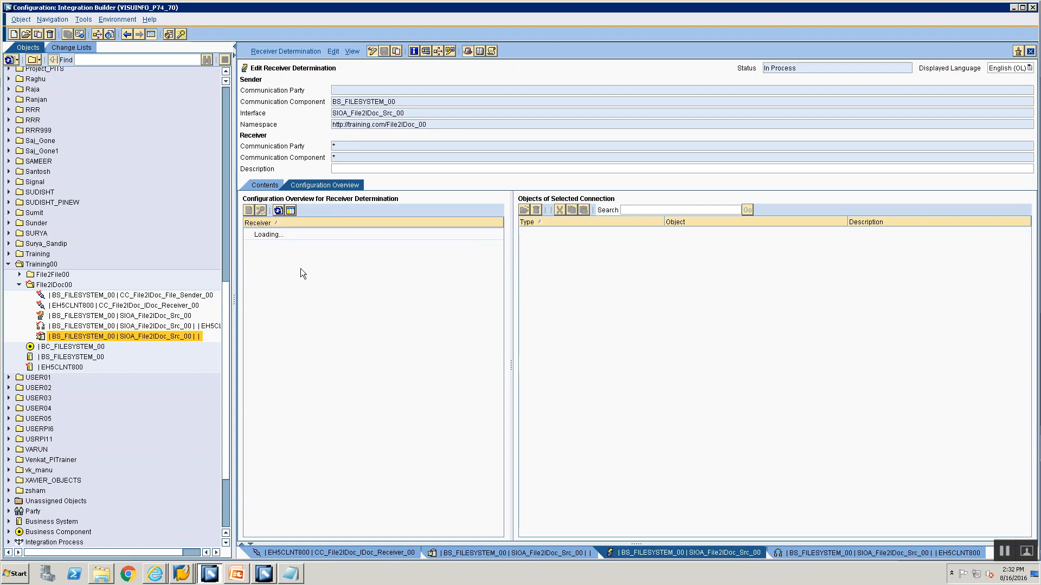
click(249, 234)
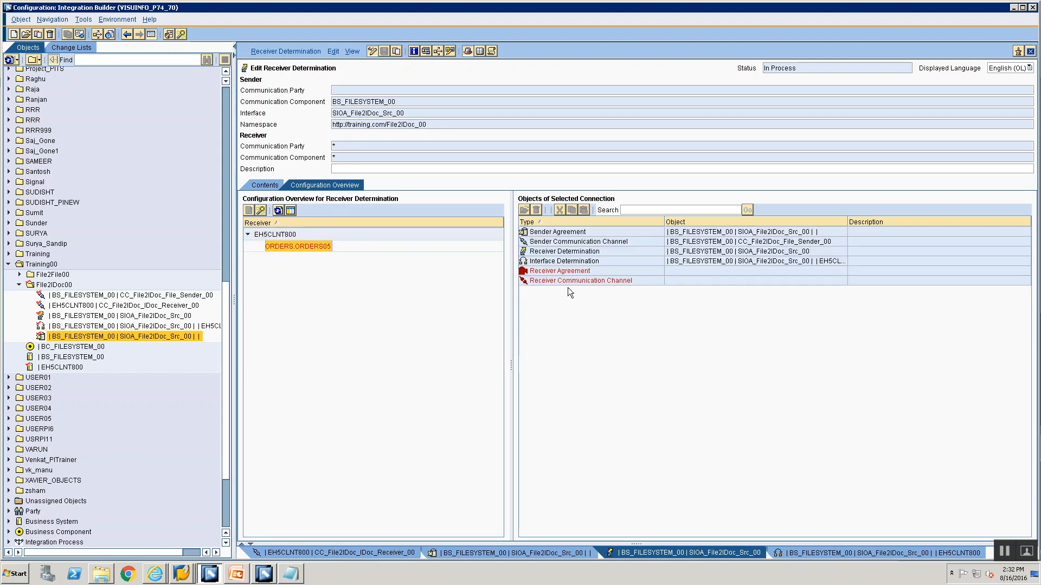
click(600, 262)
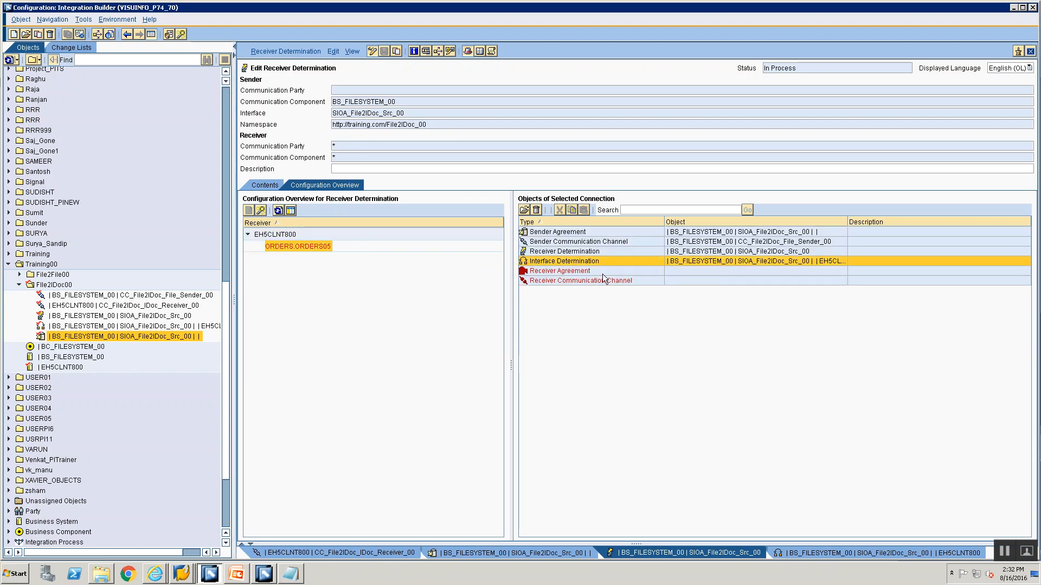
click(603, 274)
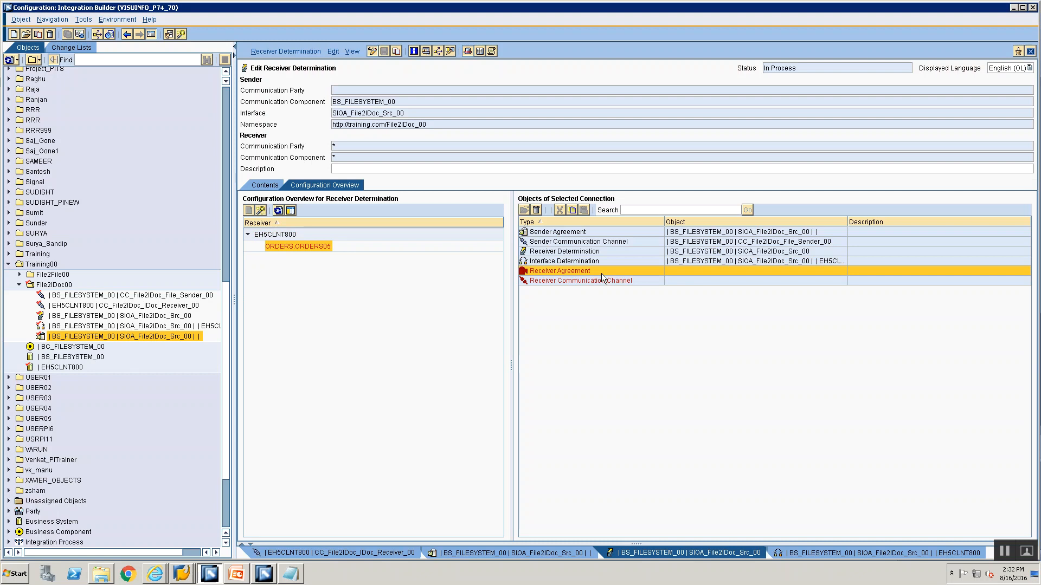
right_click(601, 276)
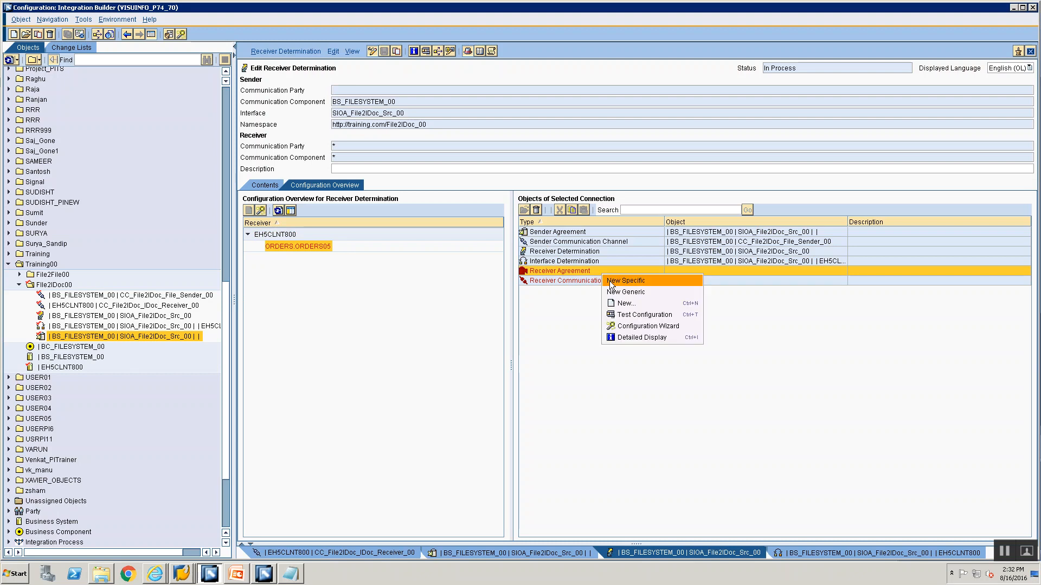
click(609, 281)
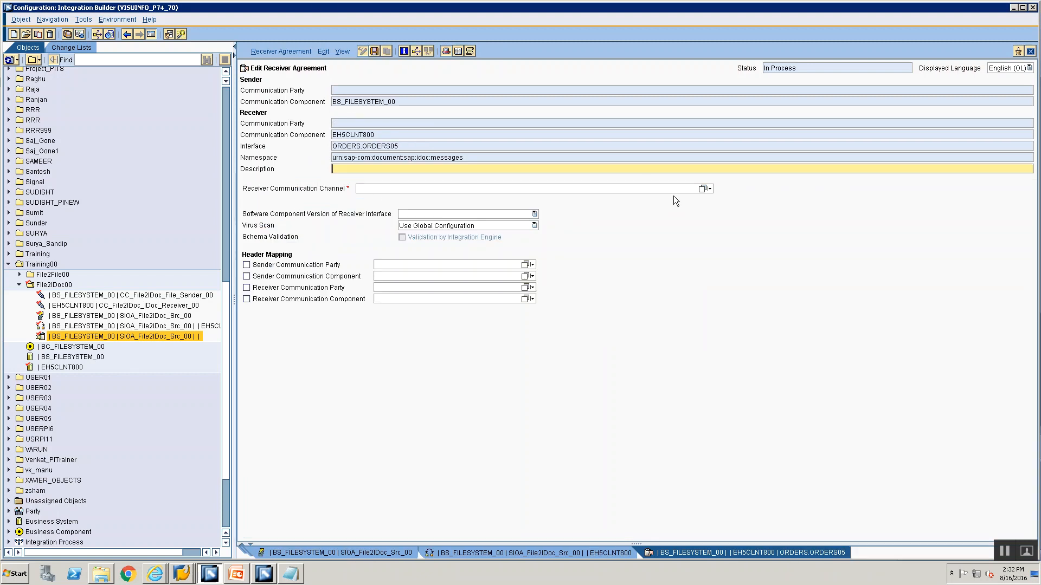
Assign CC_File2IDoc_IDoc_Receiver_00 as the receiver communication channel and save the receiver agreement
click(701, 190)
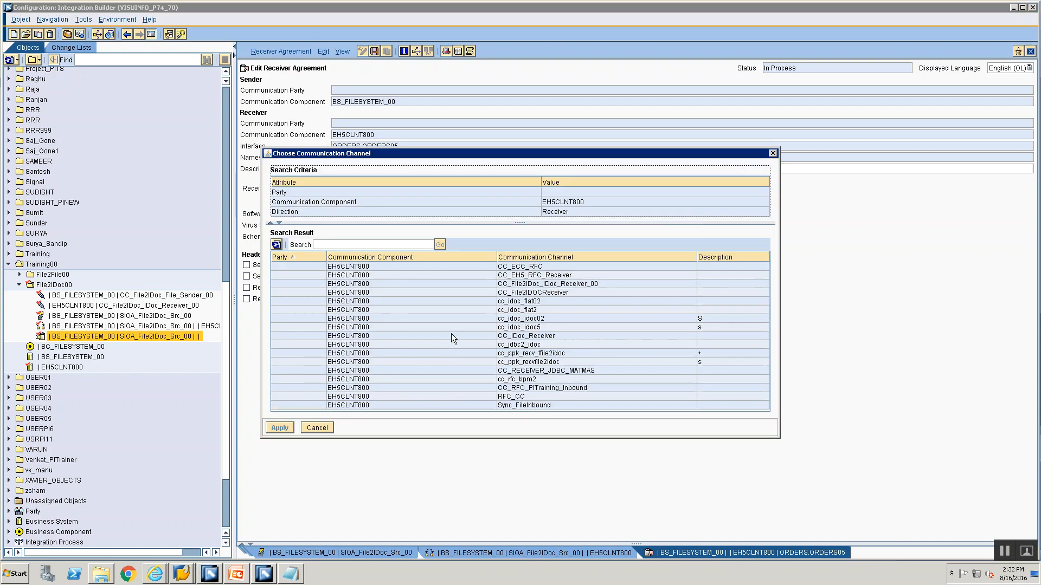
click(519, 284)
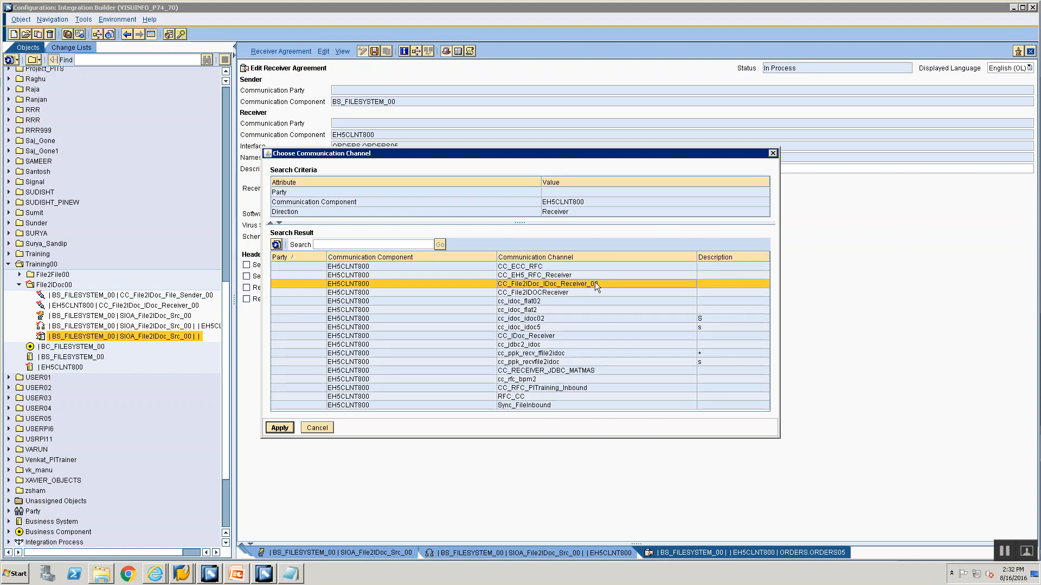
click(280, 428)
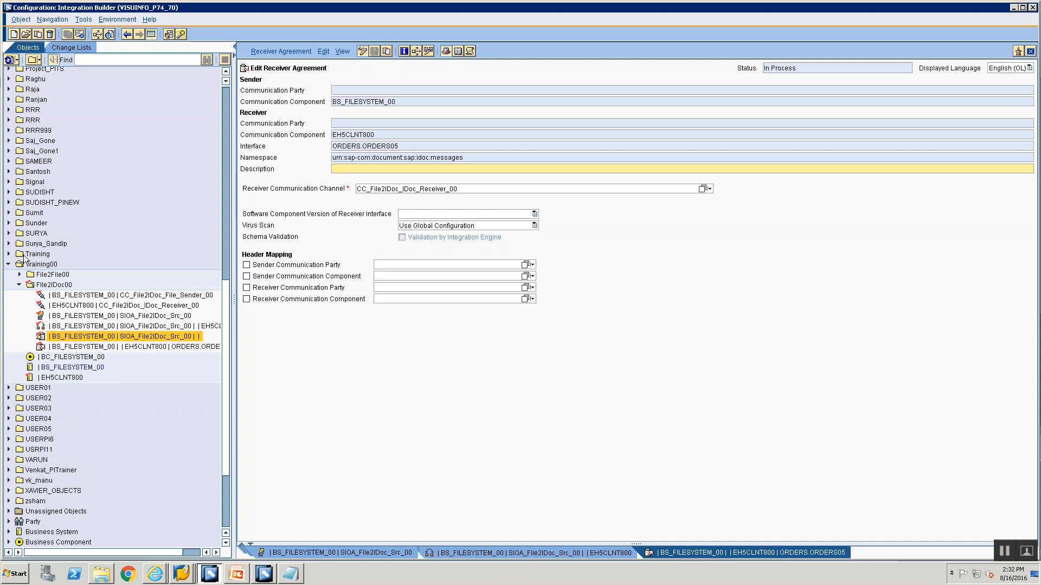
Examine the objects in the open standard change list, including the folder, agreements, channels, determinations and business system
click(83, 46)
click(9, 145)
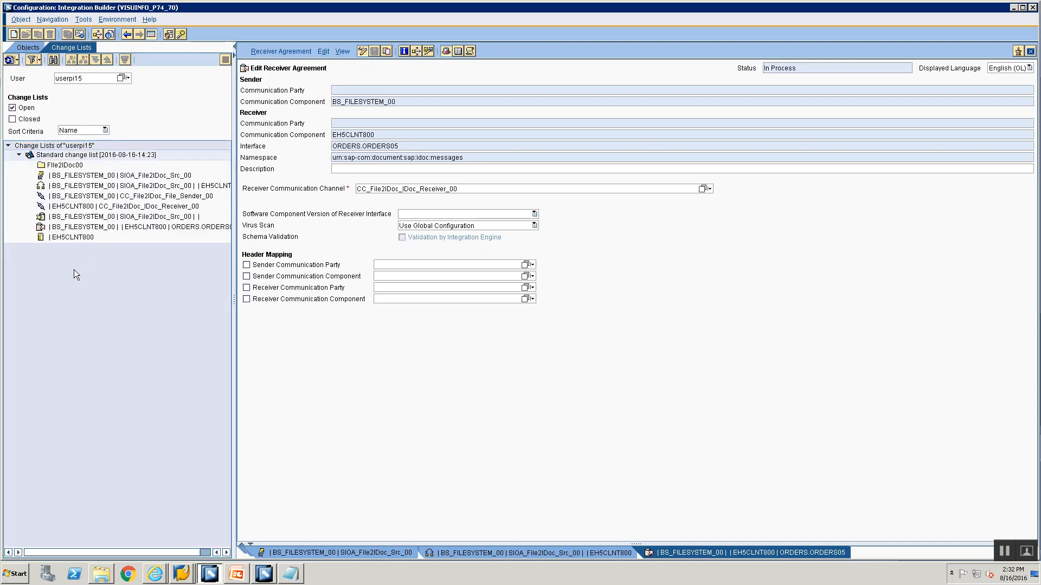
click(65, 165)
click(64, 238)
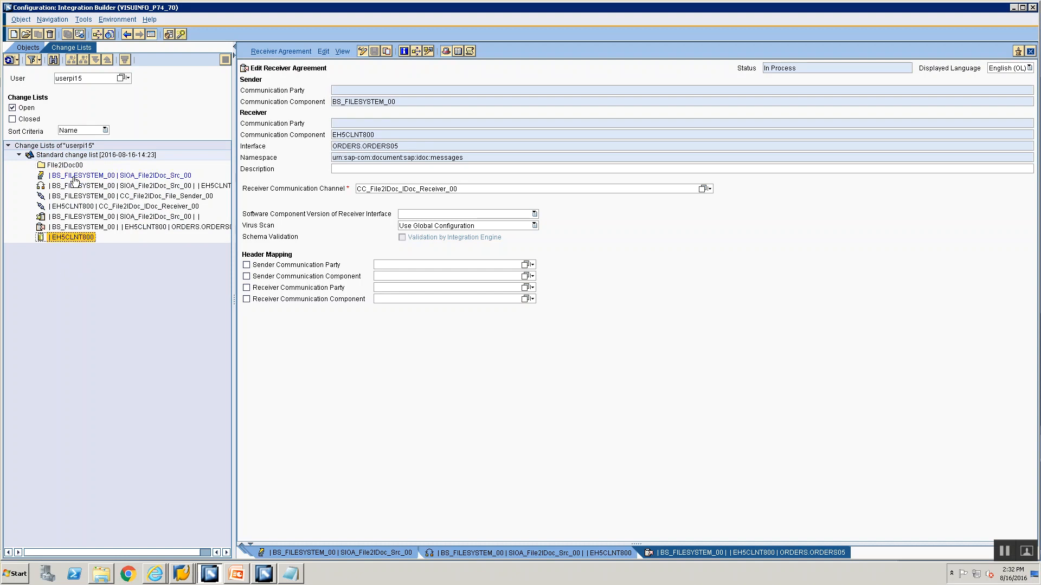
click(73, 198)
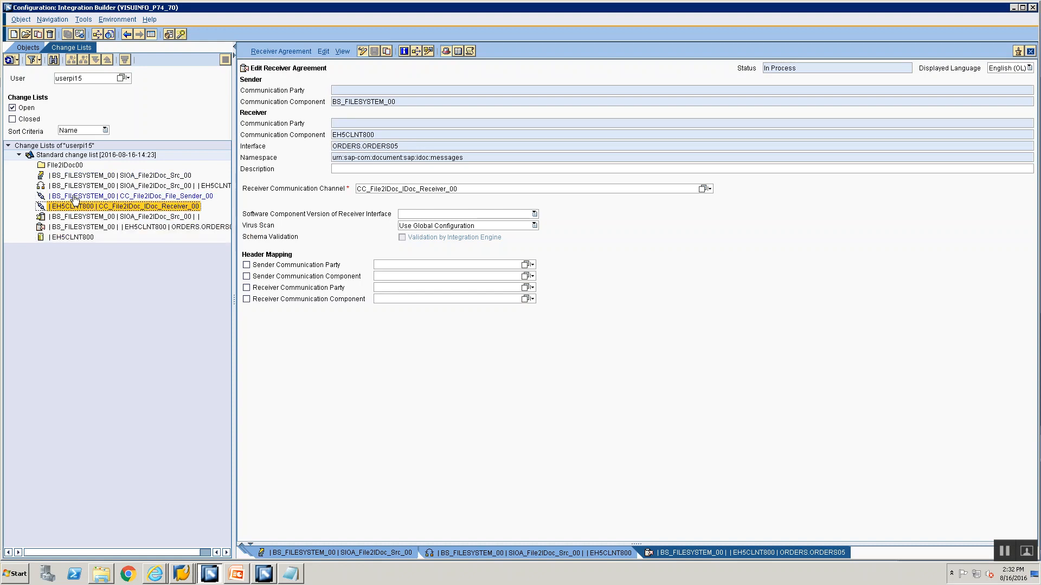
click(79, 209)
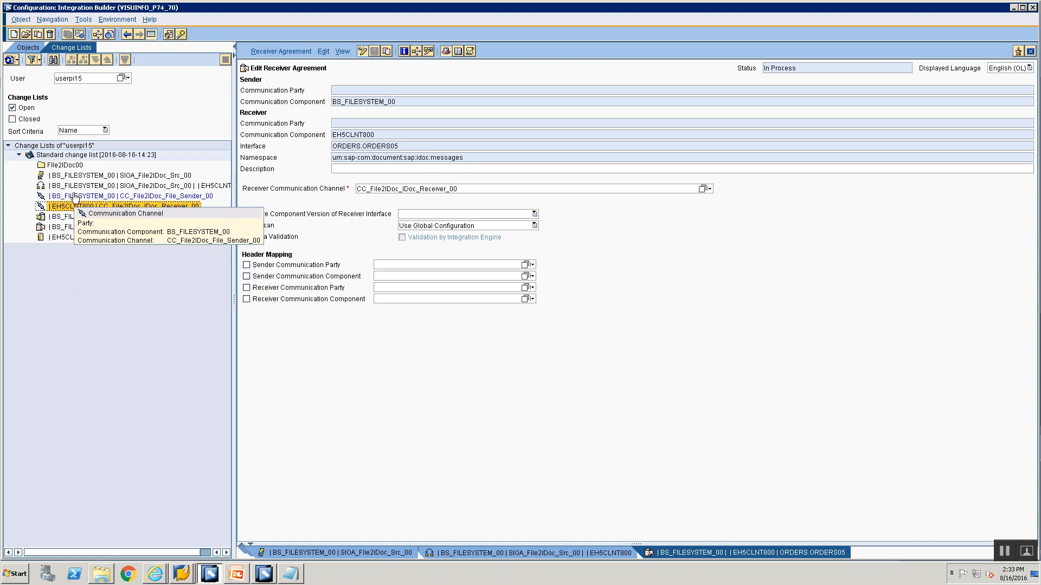
click(69, 217)
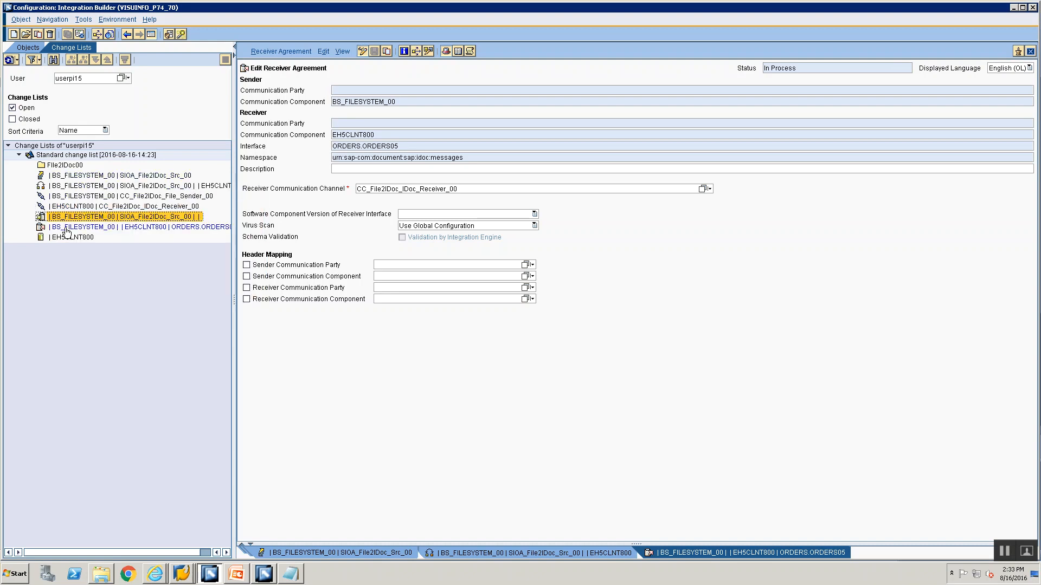
click(74, 178)
click(72, 186)
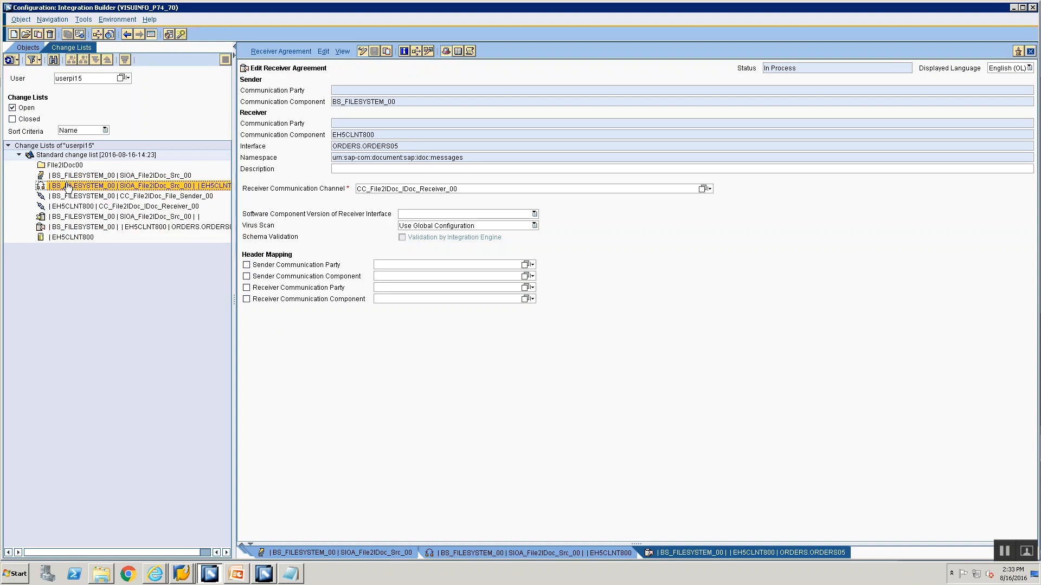
Activate the standard change list with all of its File2IDoc00 configuration objects selected
right_click(72, 157)
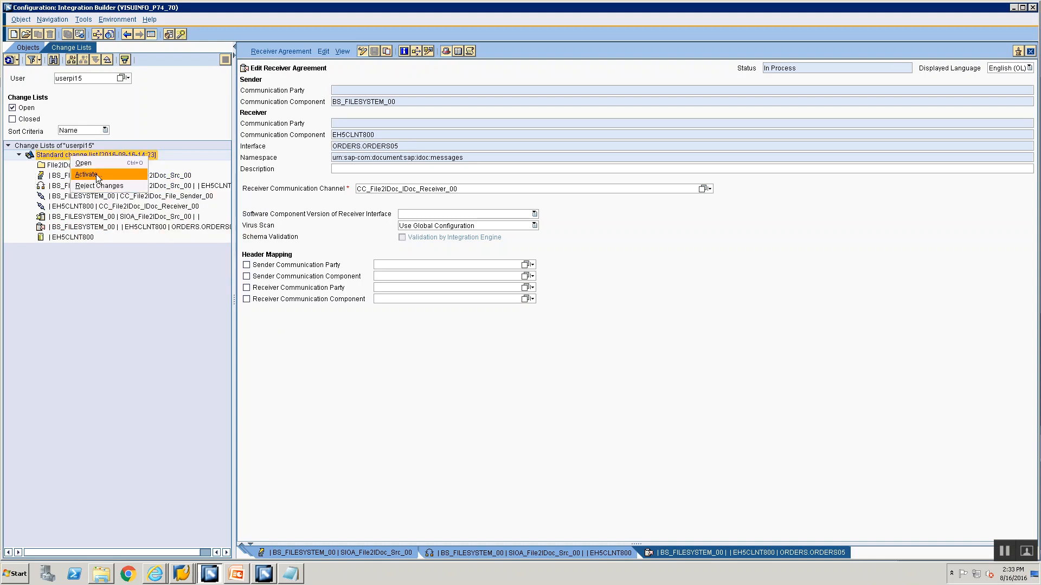
click(96, 174)
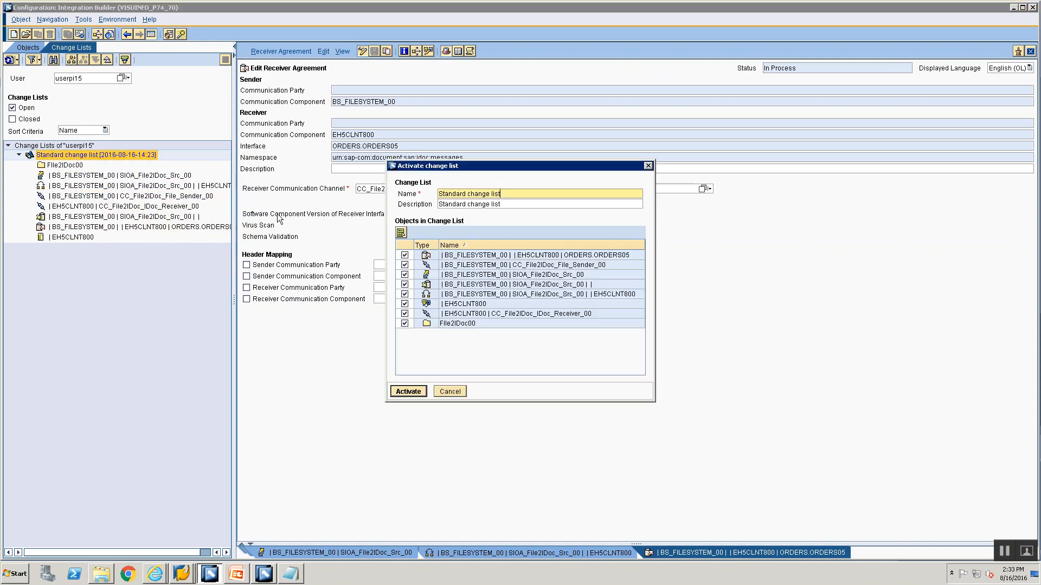
click(407, 390)
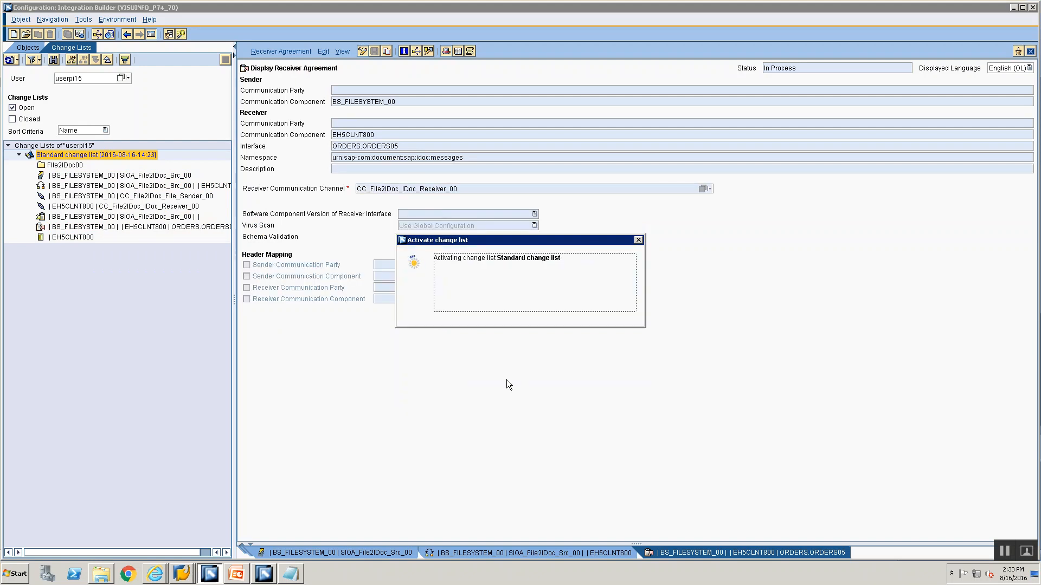
click(430, 322)
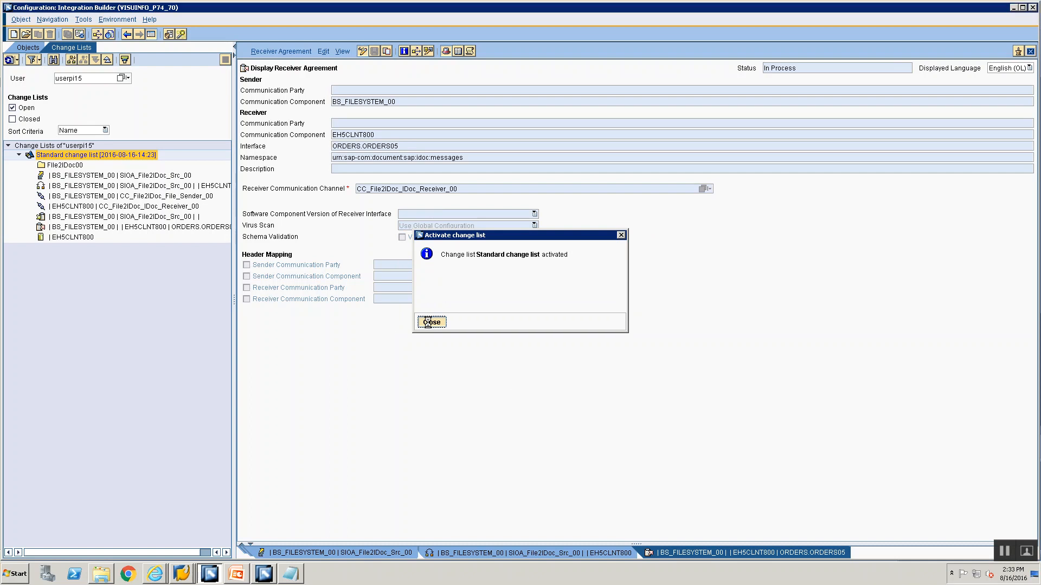
Switch to the Enterprise Services Builder and expand MM_File2IDoc_00's test instance down to the header and both item nodes
click(274, 572)
double_click(507, 286)
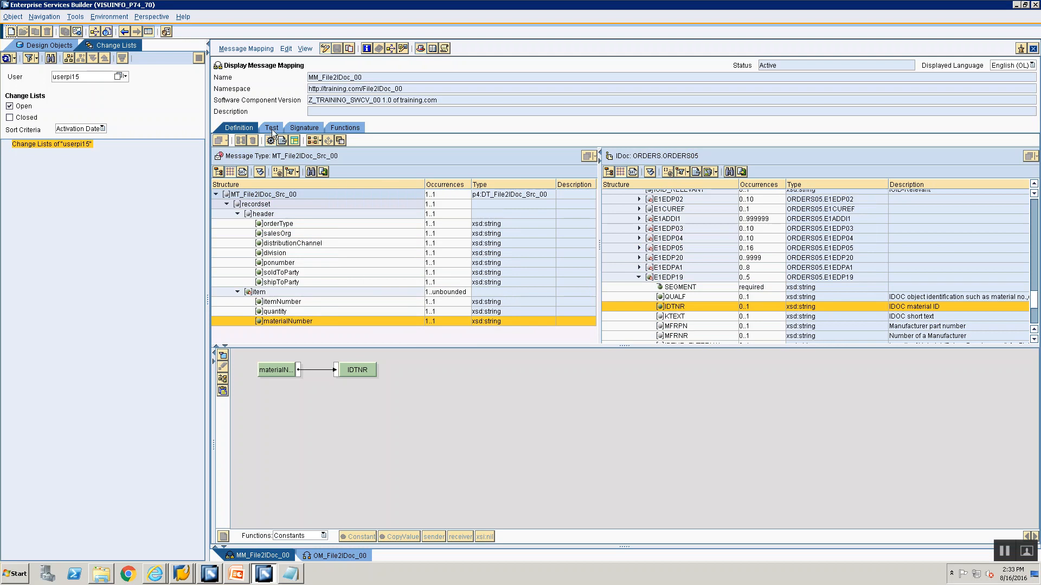
click(221, 191)
click(232, 201)
click(243, 210)
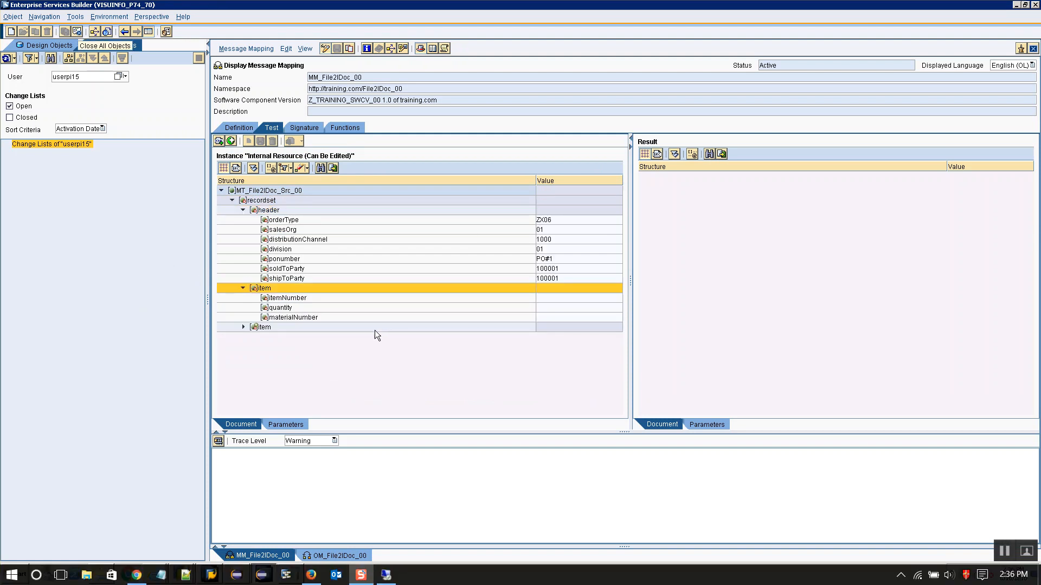
double_click(246, 330)
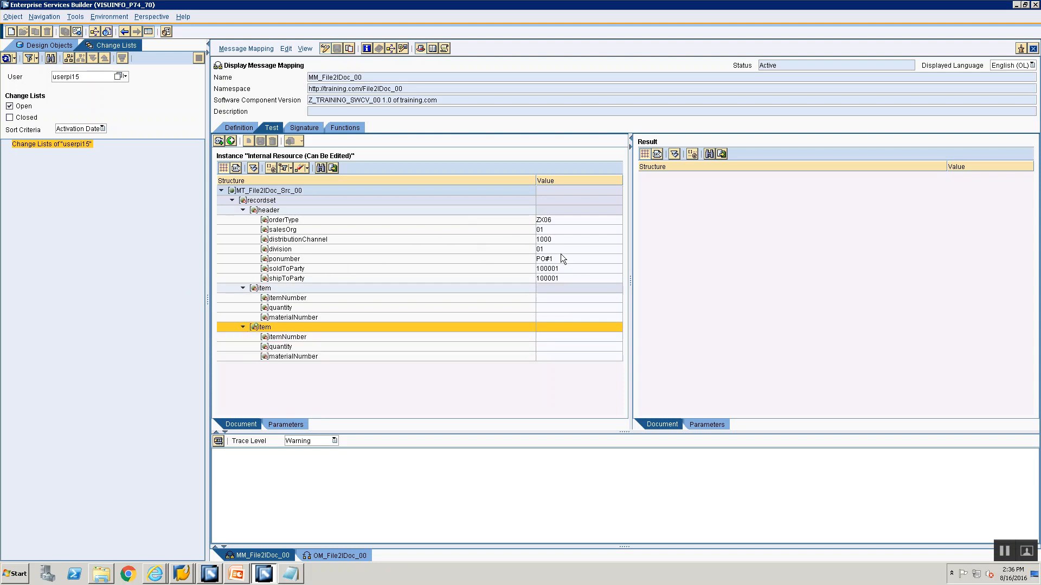
Check the sample input file slide, and fill the first test item with item number 1, quantity 20 and material number 1
click(579, 298)
key(alt+Tab)
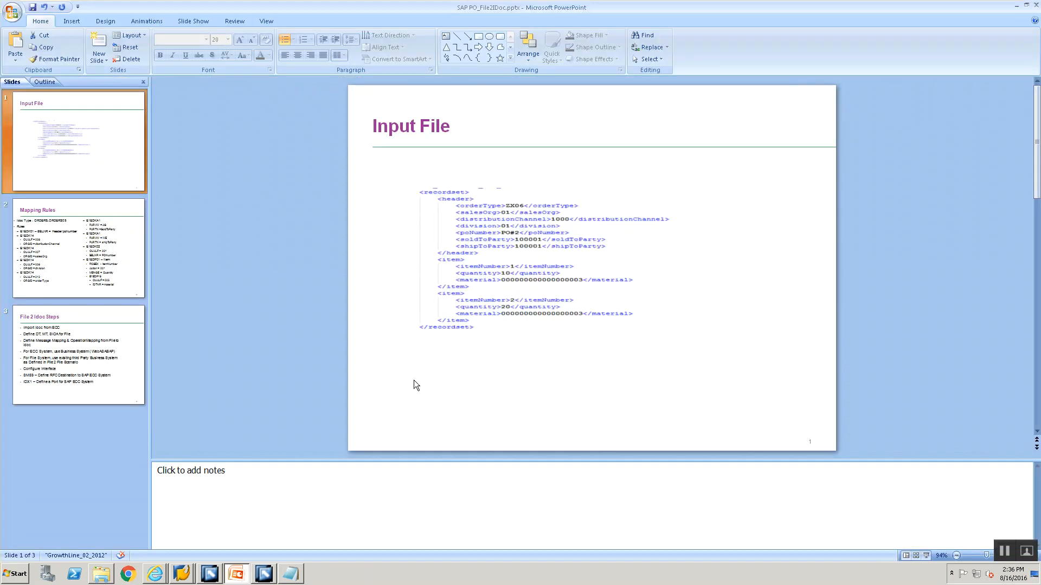
key(alt+Tab)
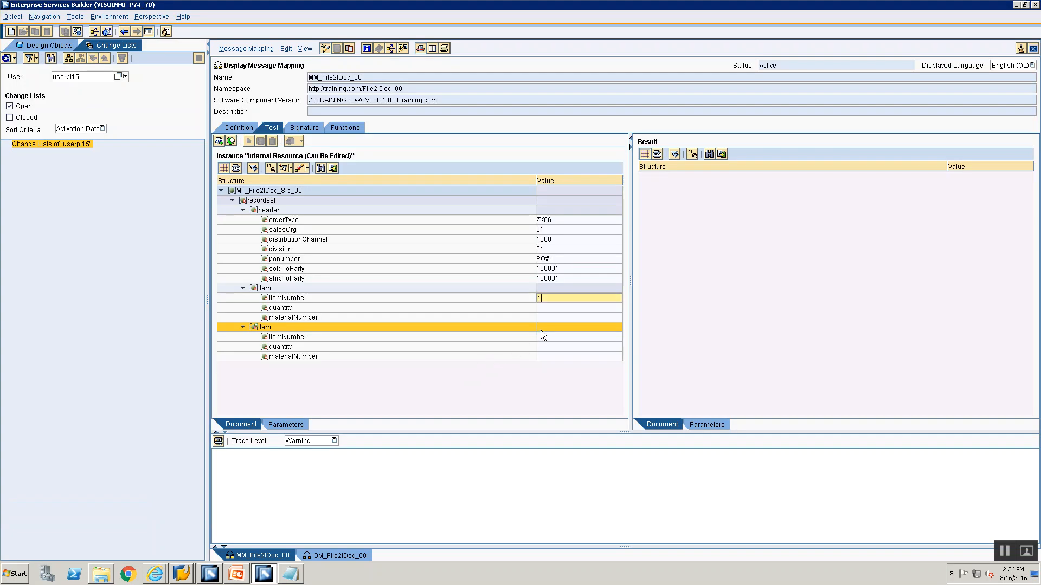
text(1)
click(553, 307)
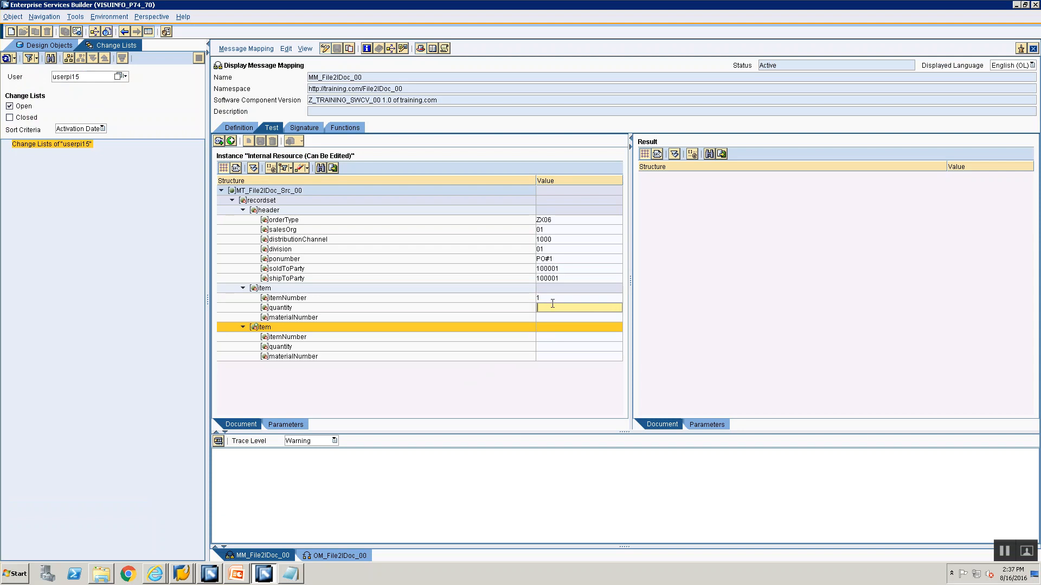
text(20)
click(541, 318)
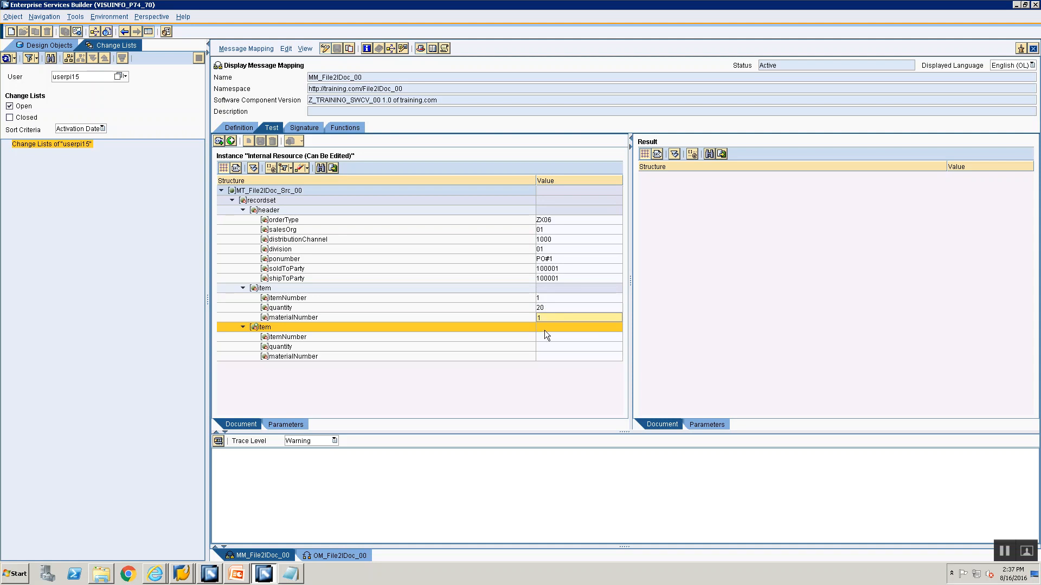
Fill the second test item with item number 2, quantity 10 and material number 10023
click(539, 341)
text(2)
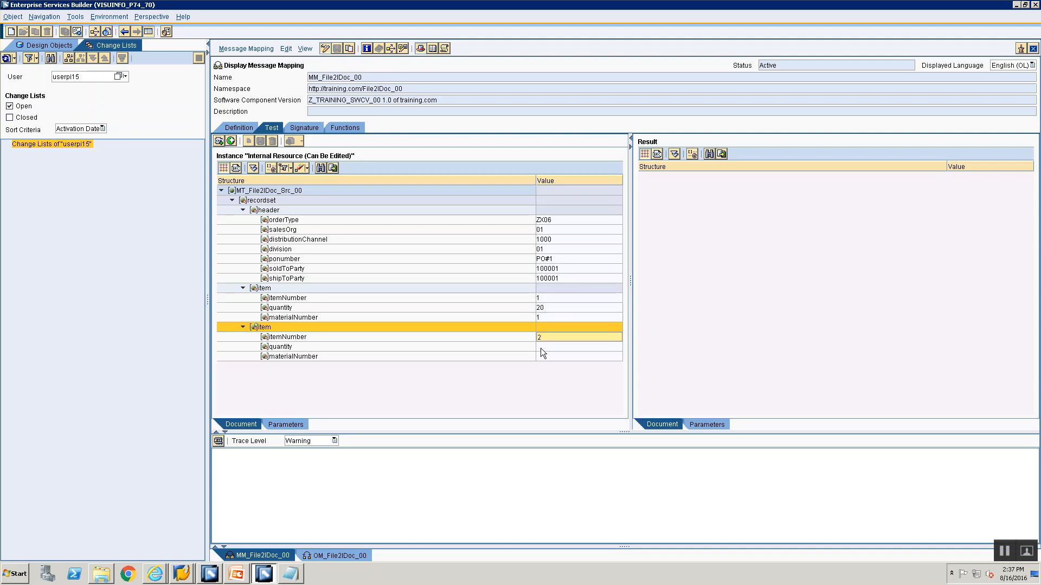
click(542, 347)
text(10)
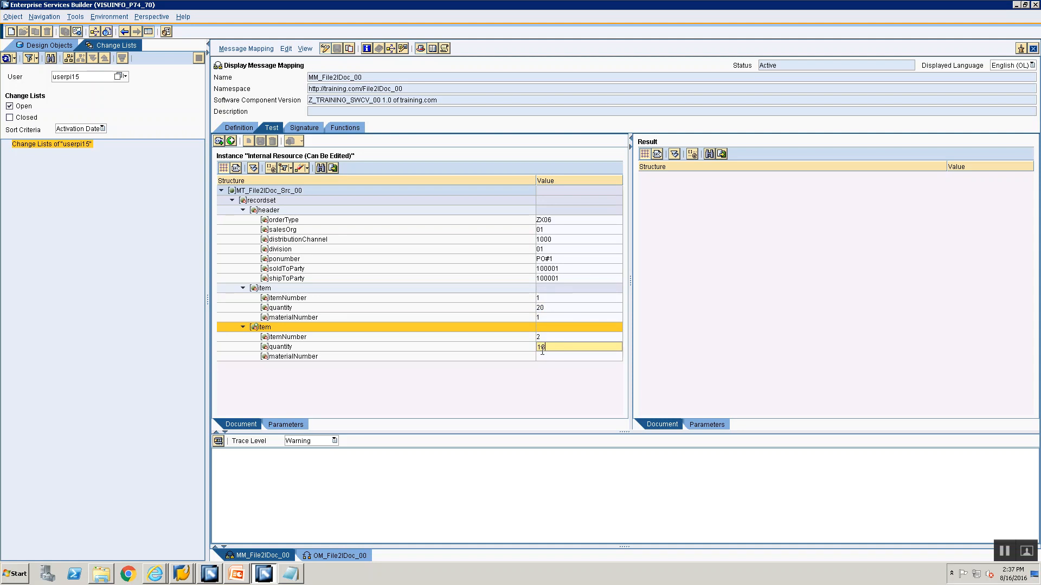
click(542, 357)
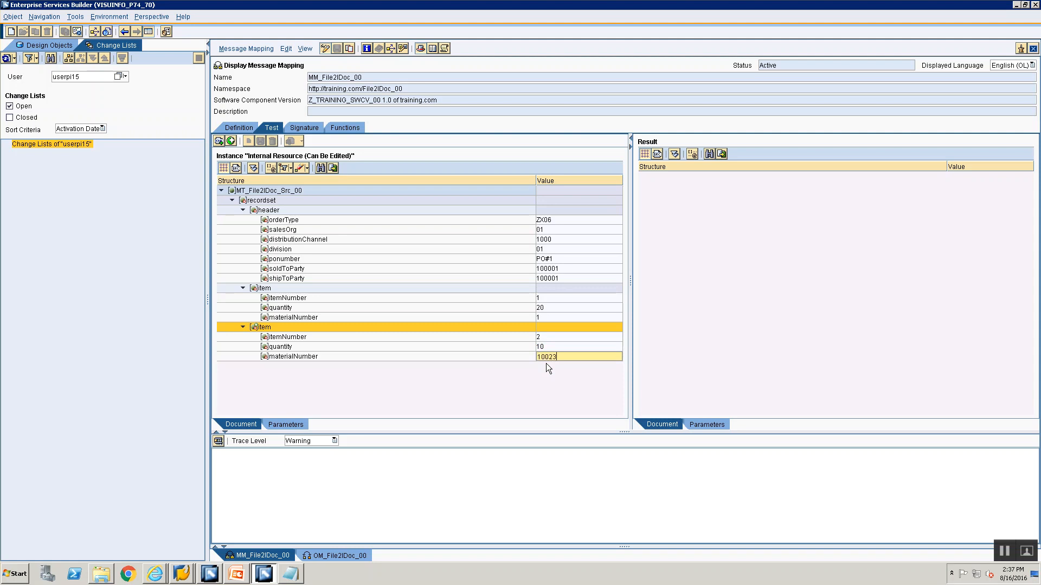
Run the message mapping test and expand the resulting ORDERS05 IDoc down to the E1EDK01 segment
click(218, 443)
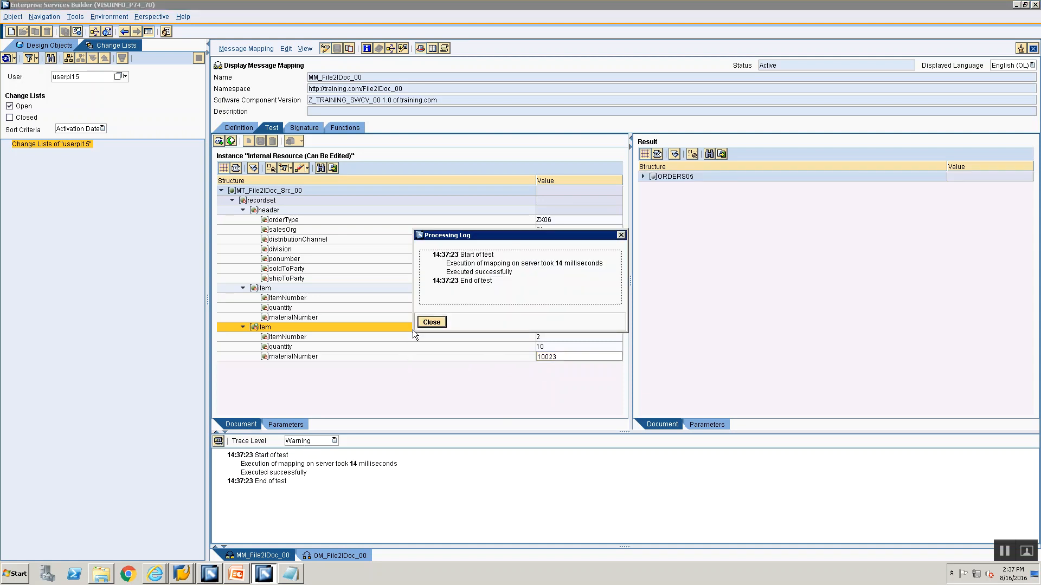
key(Return)
double_click(650, 176)
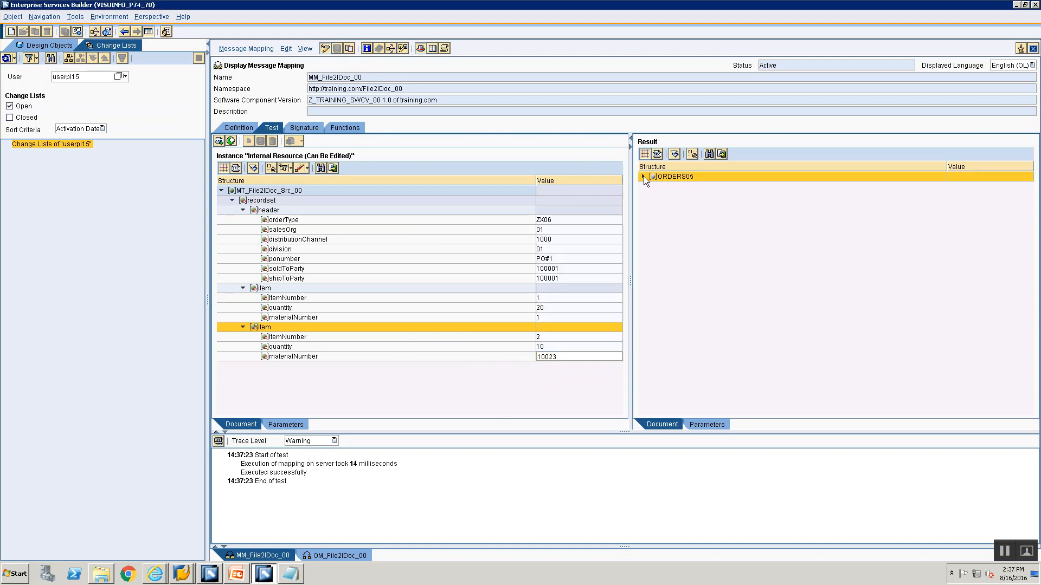
click(652, 187)
click(665, 206)
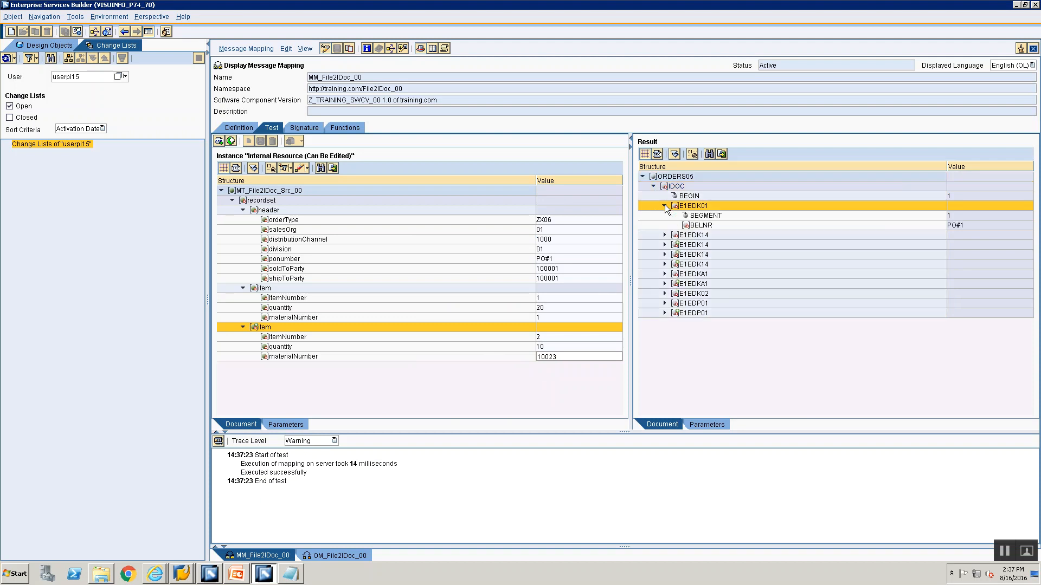
Expand the four E1EDK14 segments of the test result and examine their QUALF and ORGID values
click(675, 238)
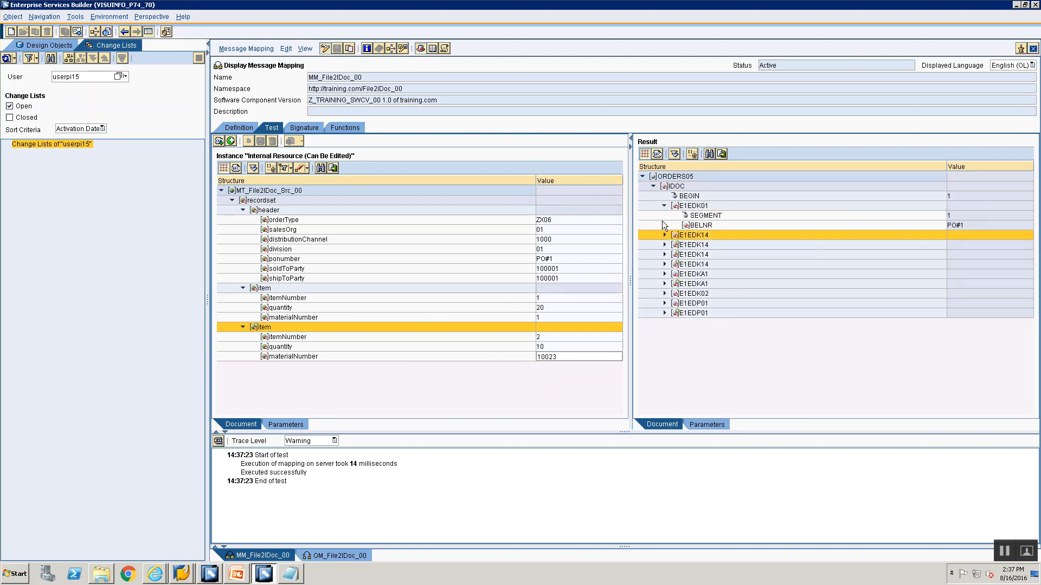
click(664, 236)
click(665, 274)
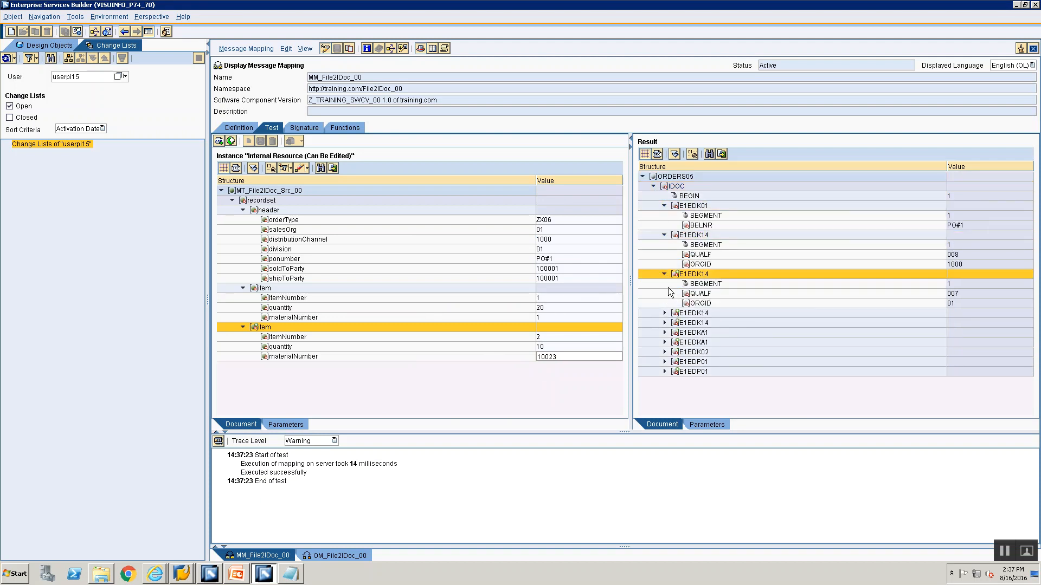
double_click(670, 313)
double_click(667, 351)
scroll(667, 357, down, 1)
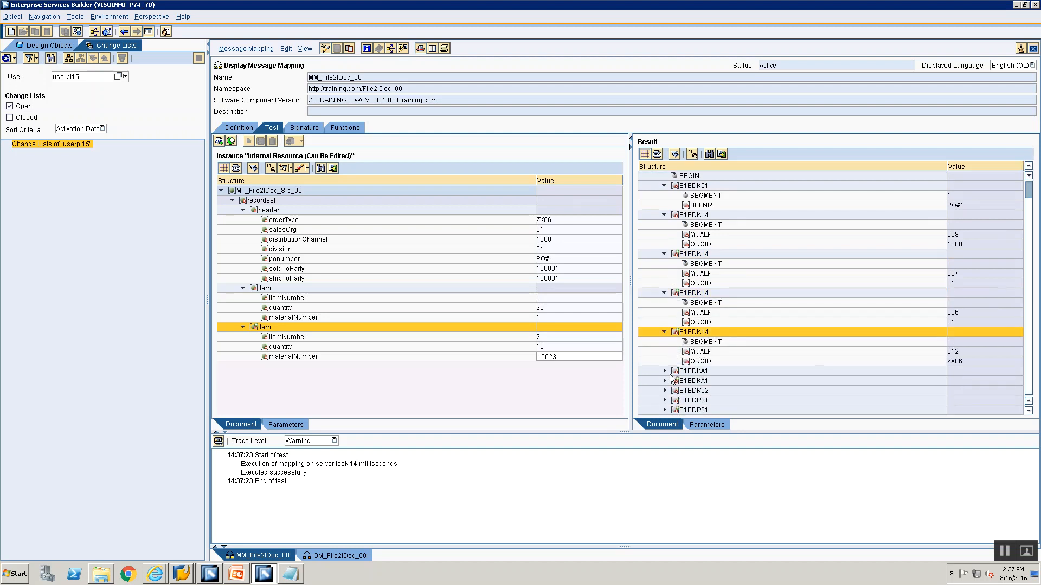
Expand both E1EDKA1 segments and the E1EDK02 segment in the test result and examine their values
click(666, 371)
click(664, 371)
scroll(666, 379, down, 1)
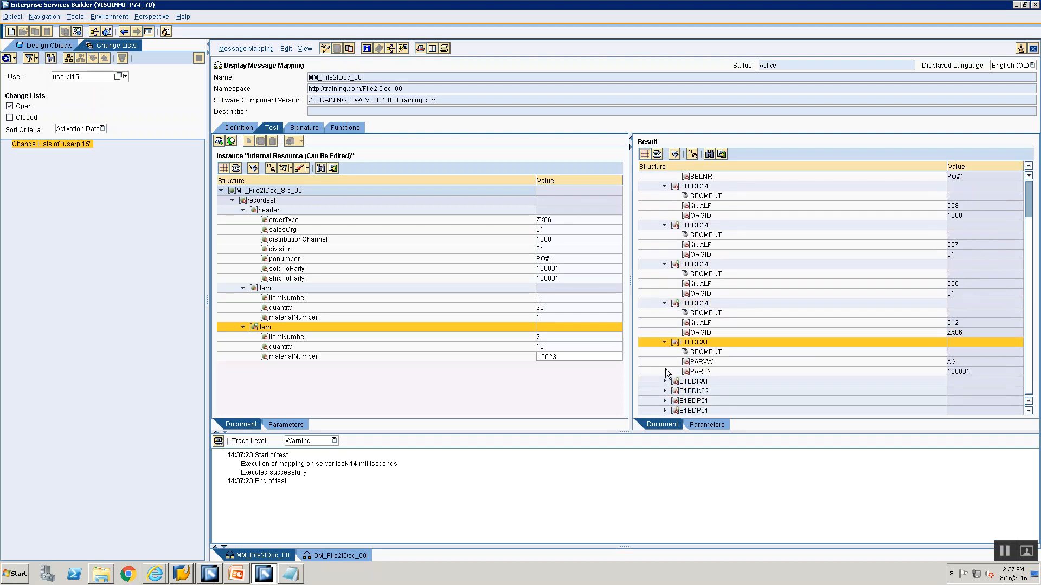
double_click(666, 381)
scroll(661, 367, down, 1)
double_click(665, 391)
Expand both E1EDP01 item segments and their E1EDP19 subsegments in the test result and examine the quantities and materials
scroll(665, 390, down, 1)
double_click(662, 400)
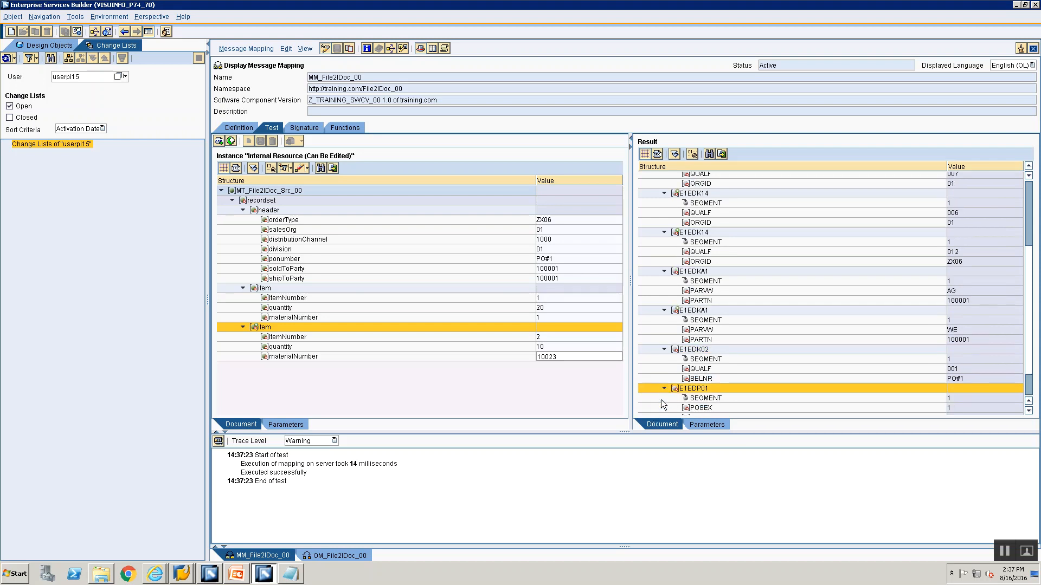
scroll(662, 399, down, 1)
double_click(665, 410)
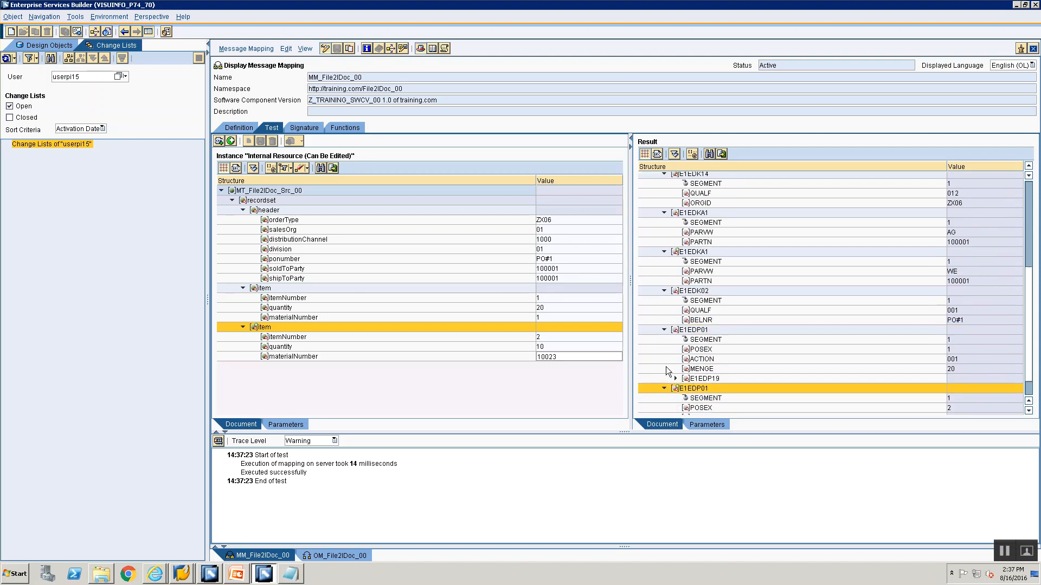
scroll(666, 366, down, 1)
double_click(676, 353)
scroll(675, 355, down, 1)
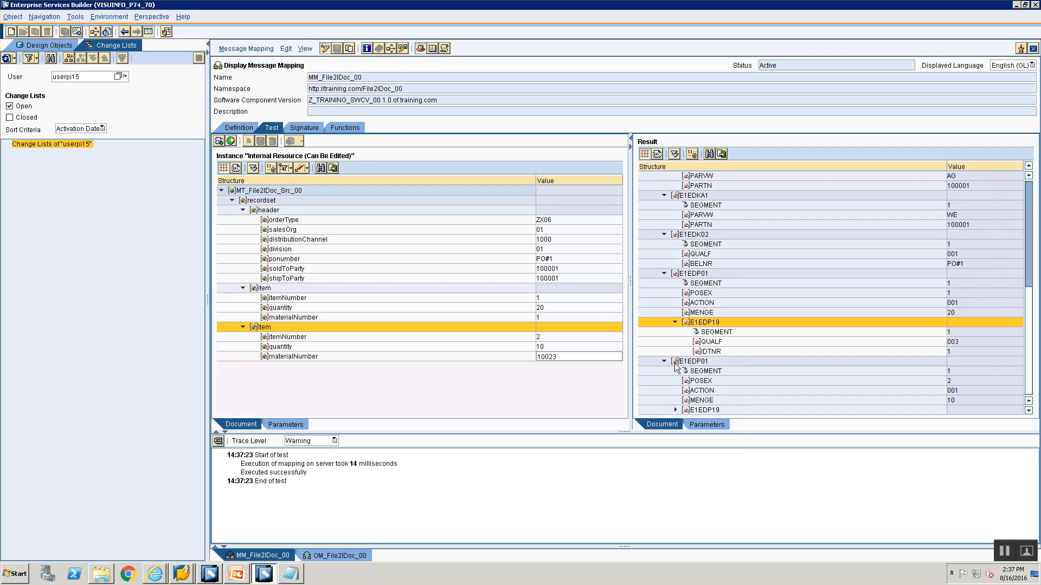
double_click(675, 410)
scroll(677, 408, down, 1)
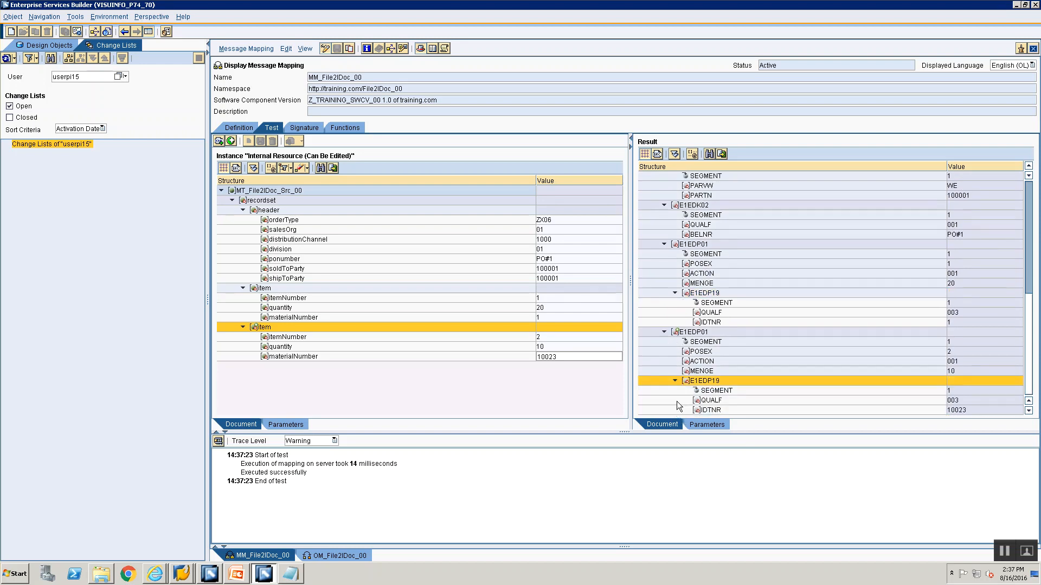
Show the test instance as XML source and copy all of it into a new Notepad document
click(236, 168)
key(ctrl+a)
key(ctrl+c)
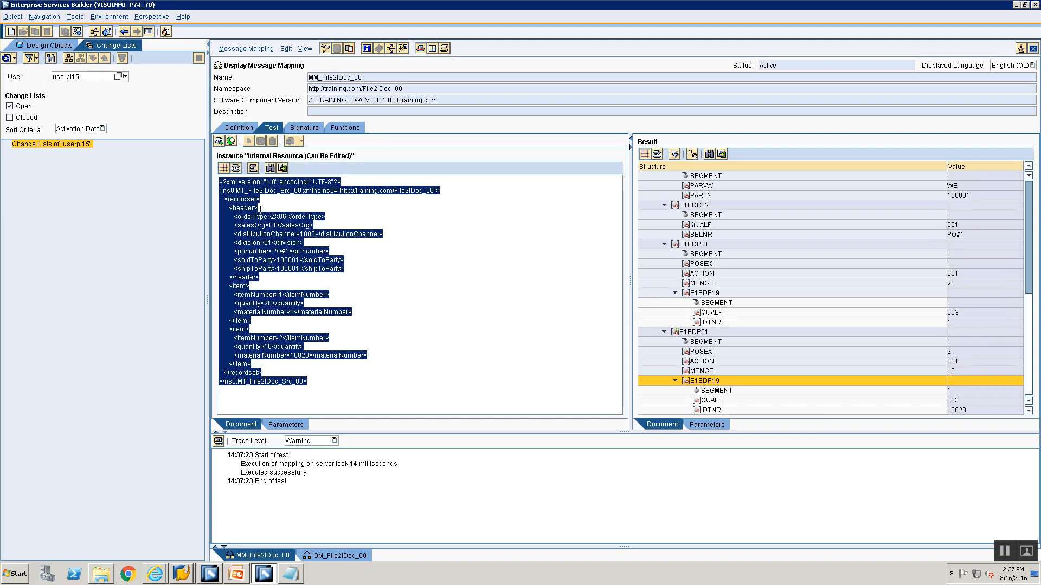
key(super+r)
key(Return)
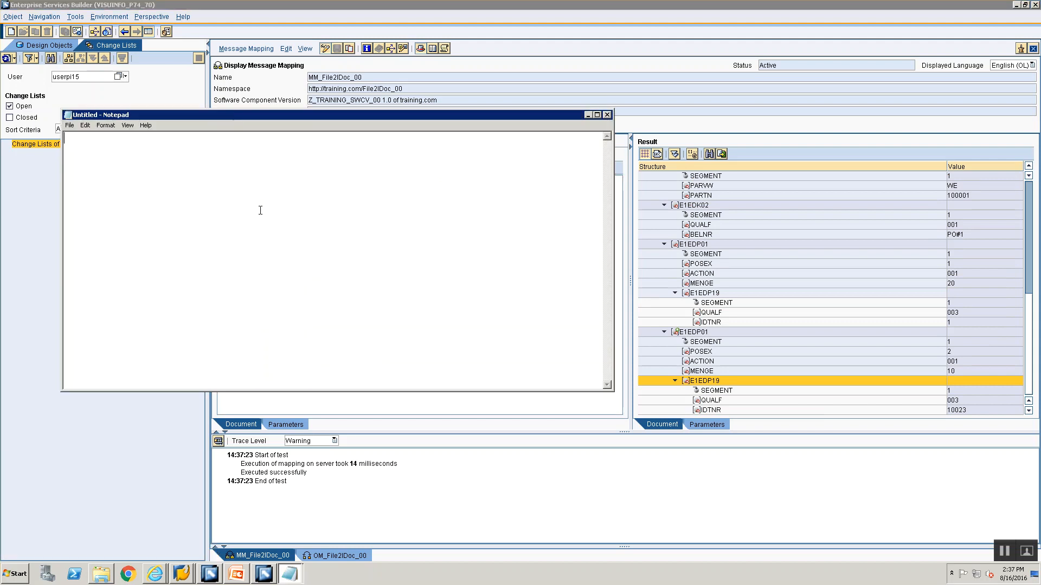
key(ctrl+v)
Save the XML document as "File2IDoc.xml" in the Training folder, replacing the existing file
key(ctrl+s)
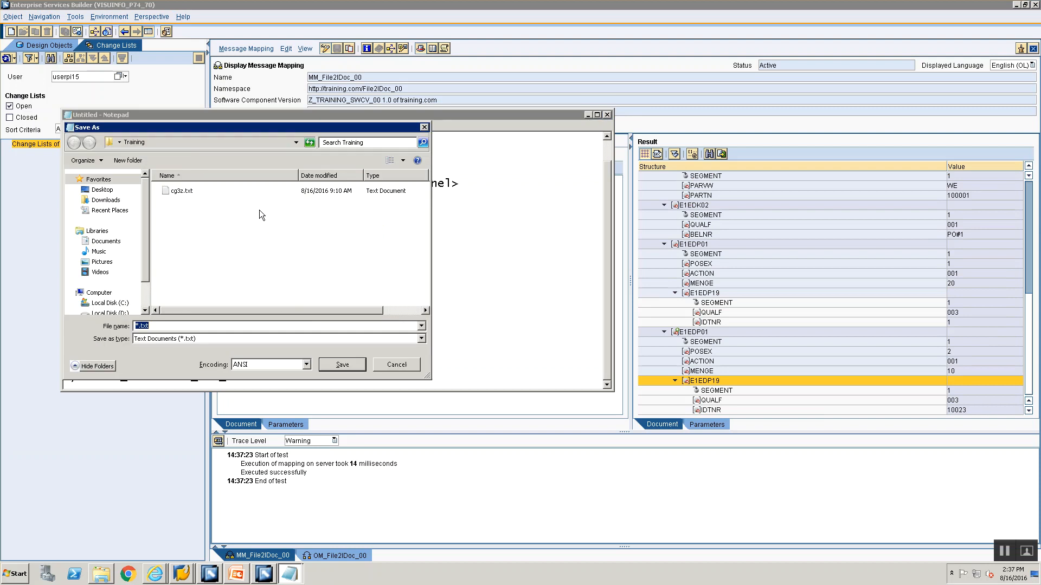
text(File2IDoc)
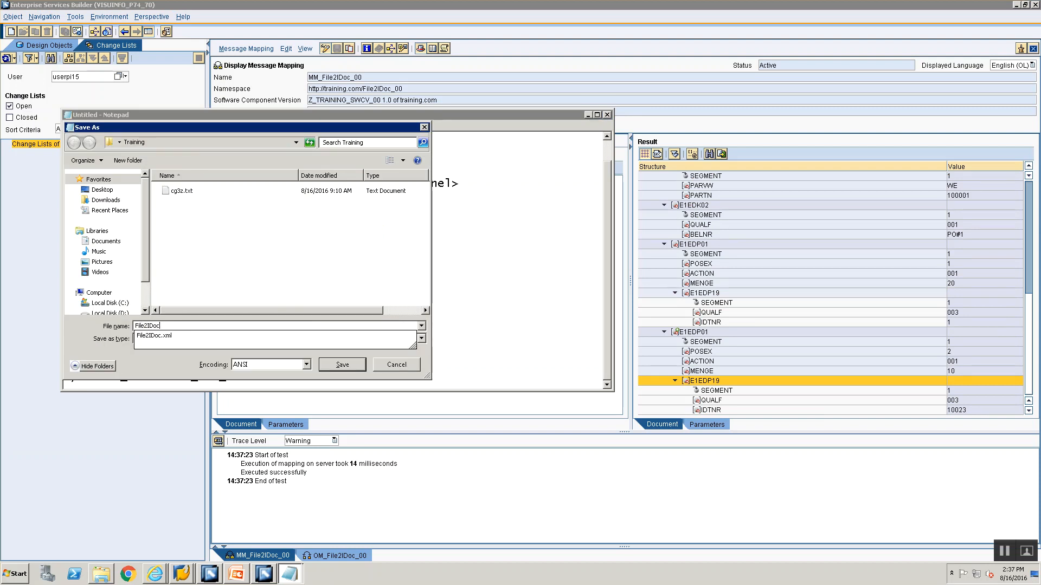
click(162, 335)
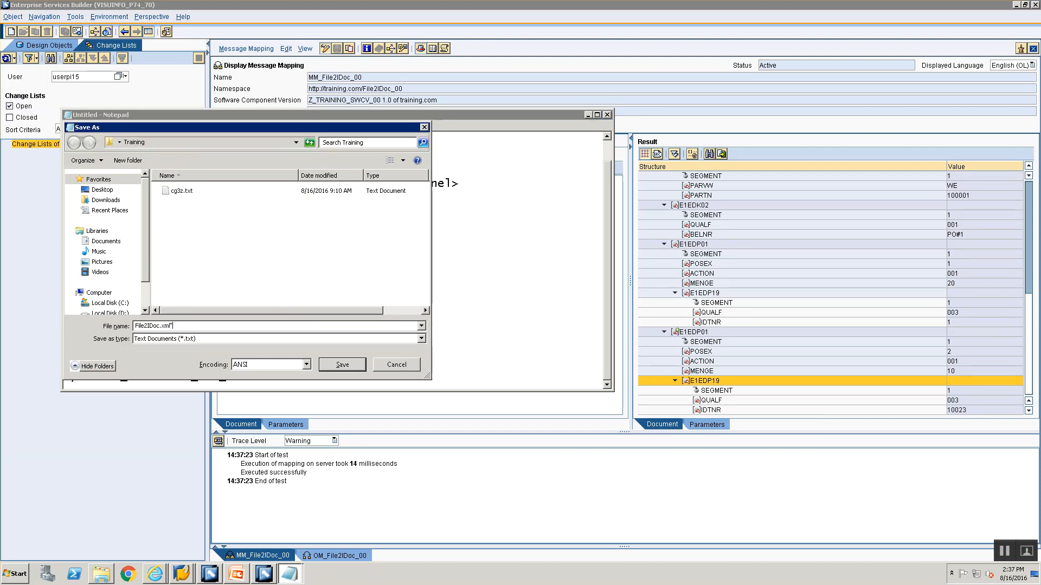
key(Return)
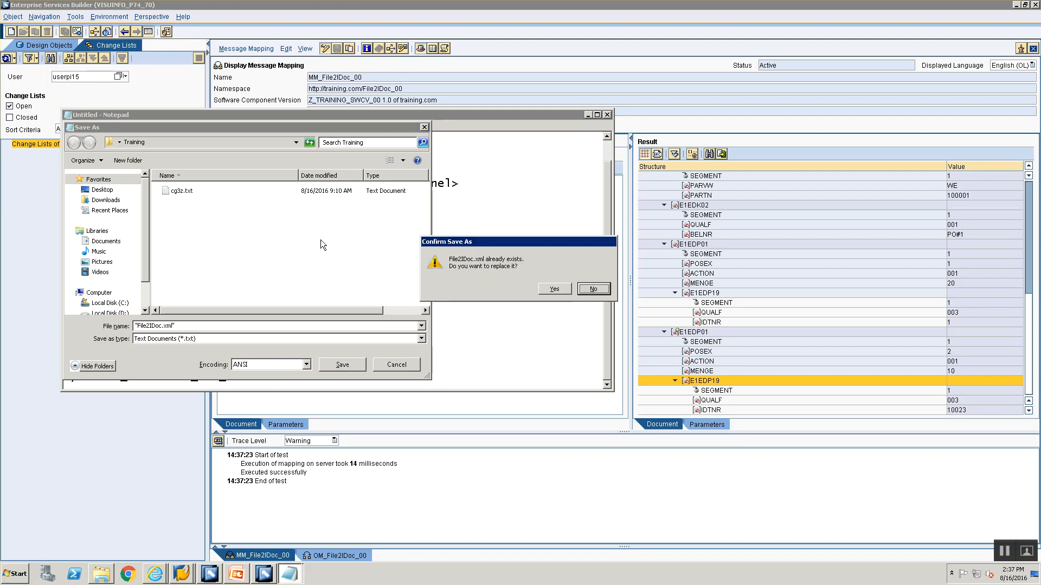
click(541, 287)
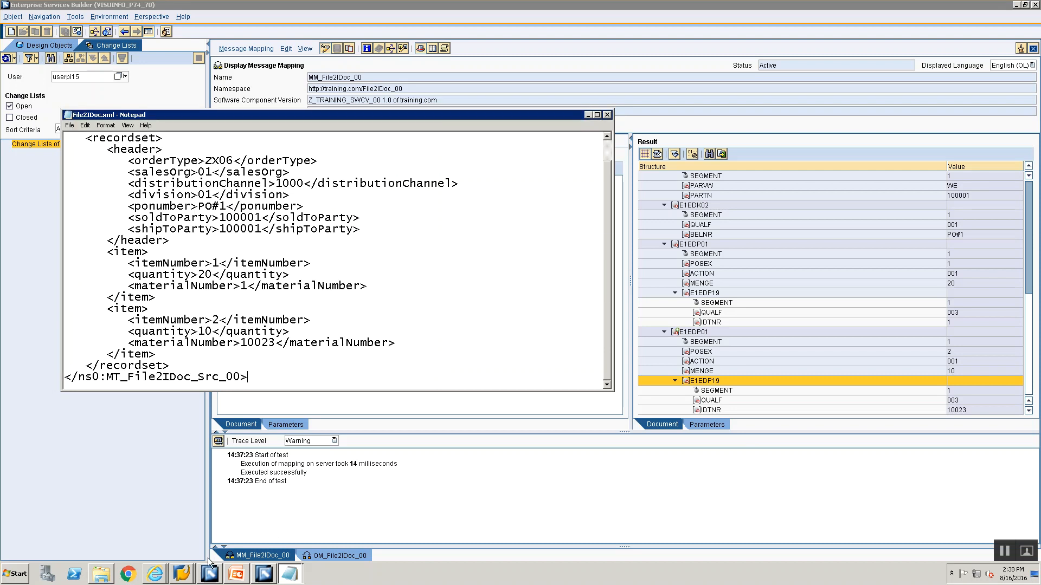
Open the IDES ECC system from SAP Logon and log on to client 800 with the user name and account password
click(177, 574)
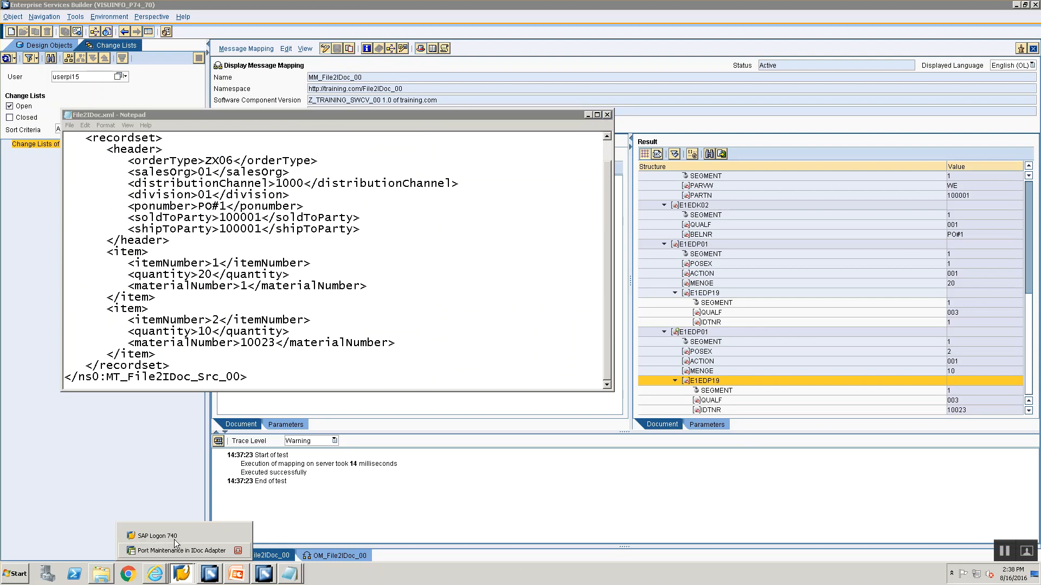
click(180, 536)
click(237, 101)
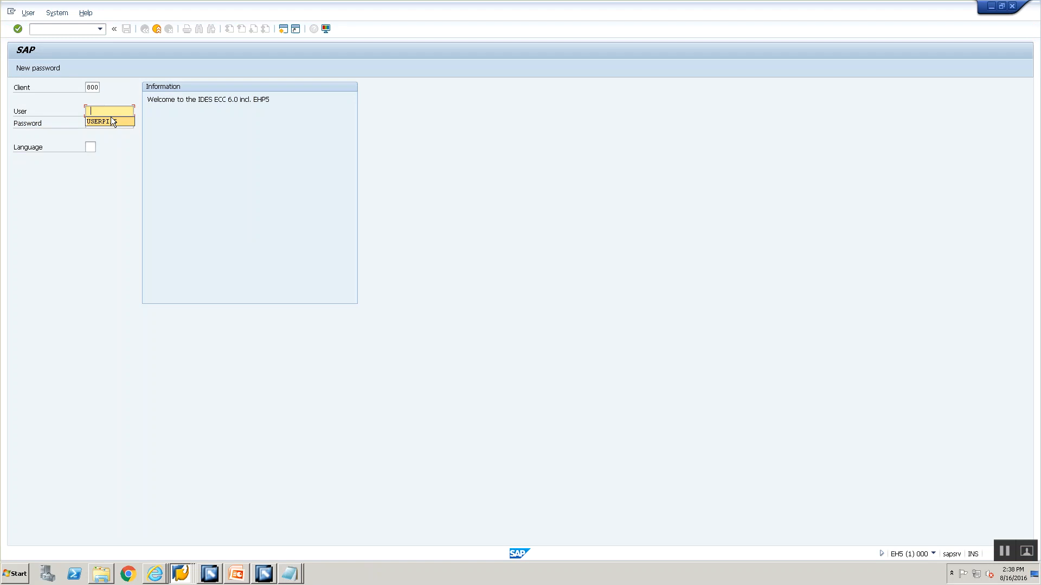
click(111, 121)
key(Return)
Start transaction cg3z for uploading a file to the application server
text(cg)
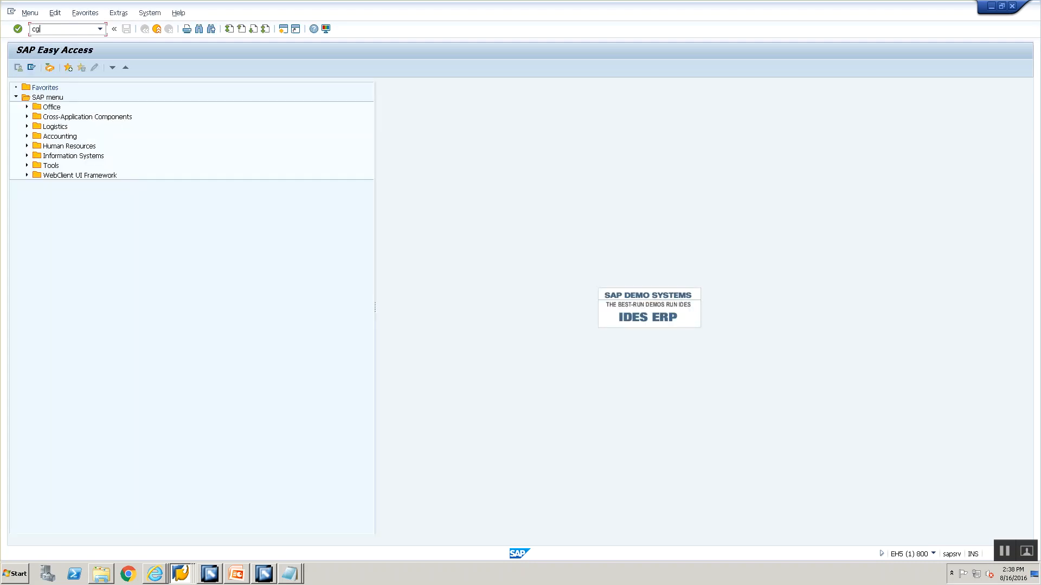
text(3z)
key(Return)
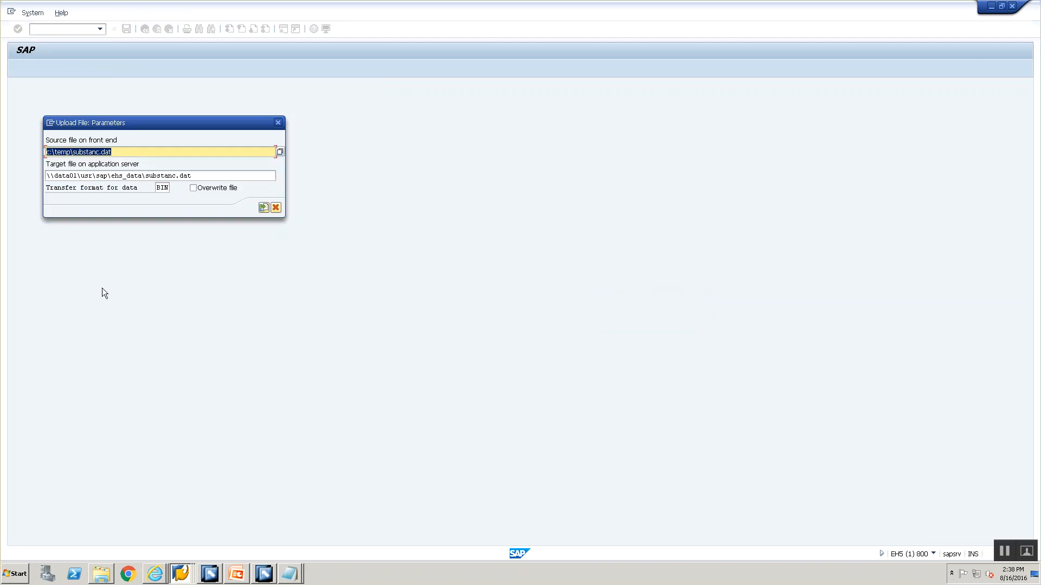
Copy the local Training\File2File.xml path from cg3z.txt and use it as the source file on the front end
mouse_move(291, 576)
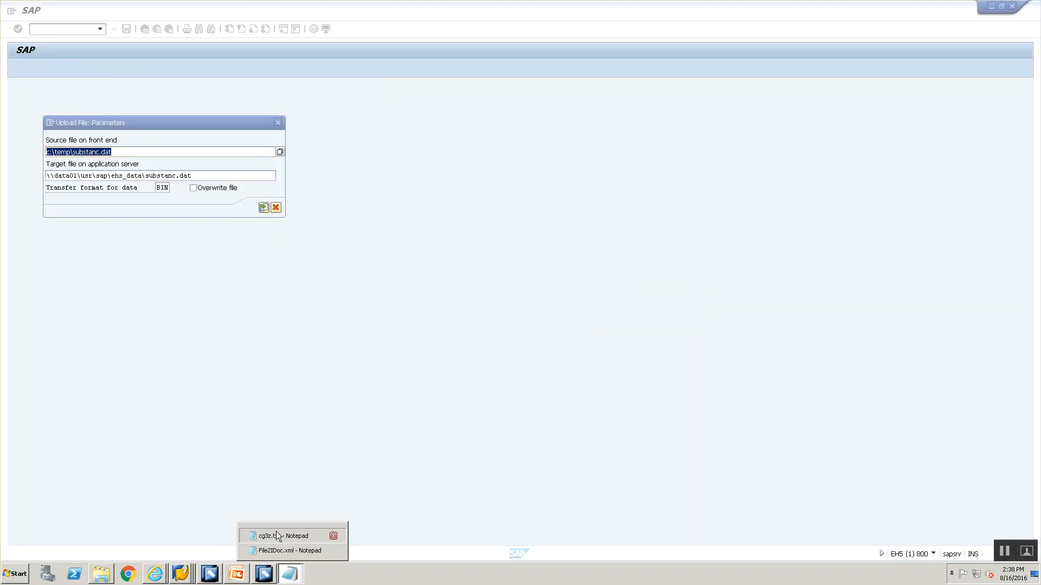
click(276, 531)
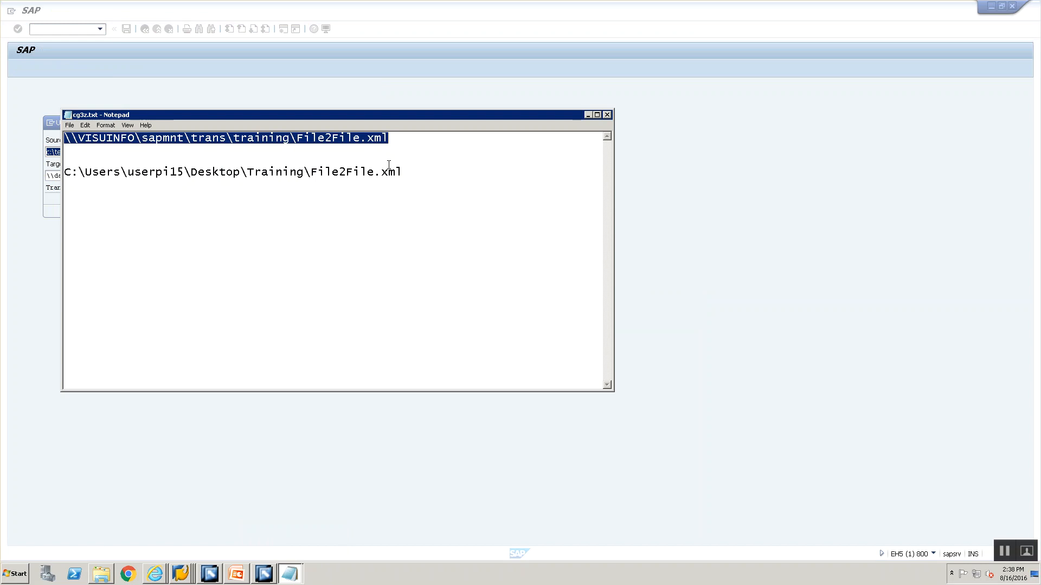
click(403, 173)
double_click(178, 166)
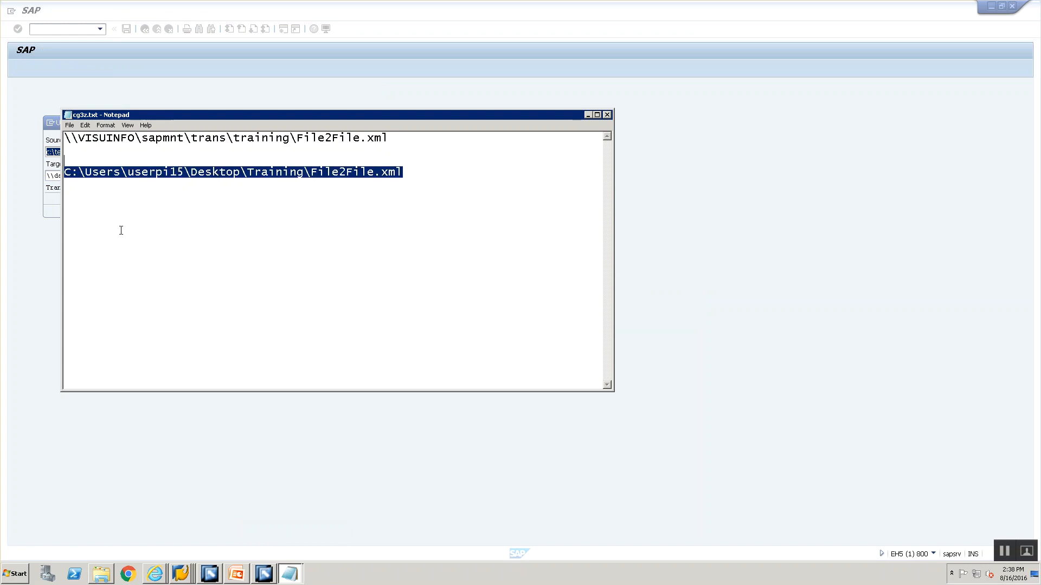
key(alt+Tab)
key(Delete)
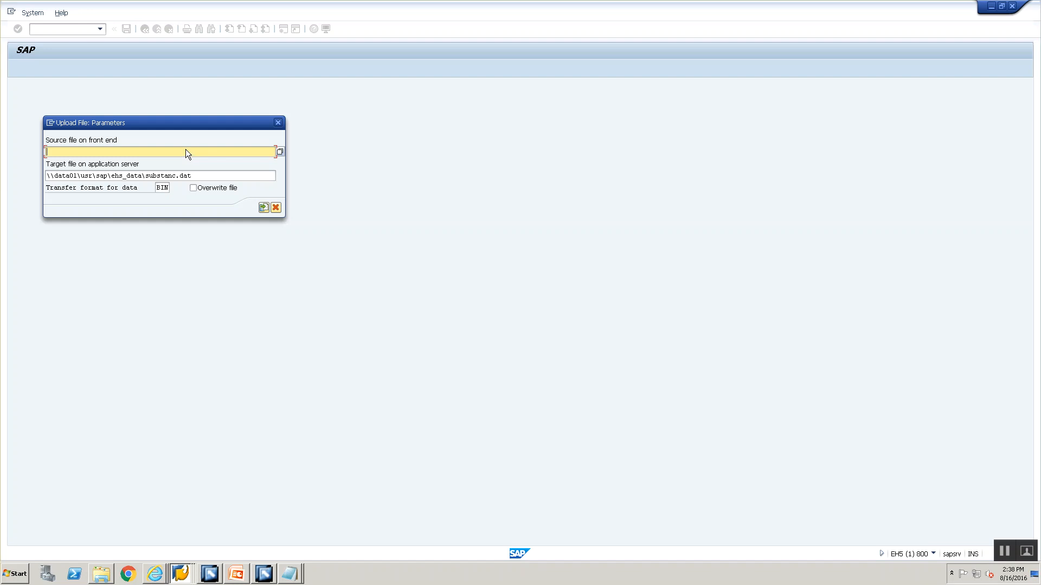
key(alt+Tab)
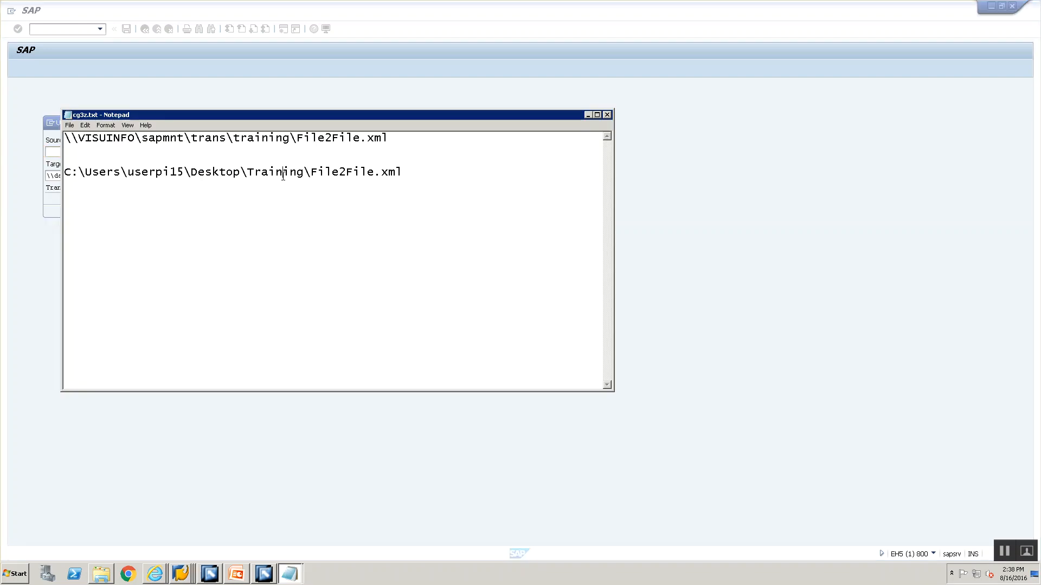
double_click(283, 171)
key(ctrl+c)
key(alt+Tab)
key(ctrl+v)
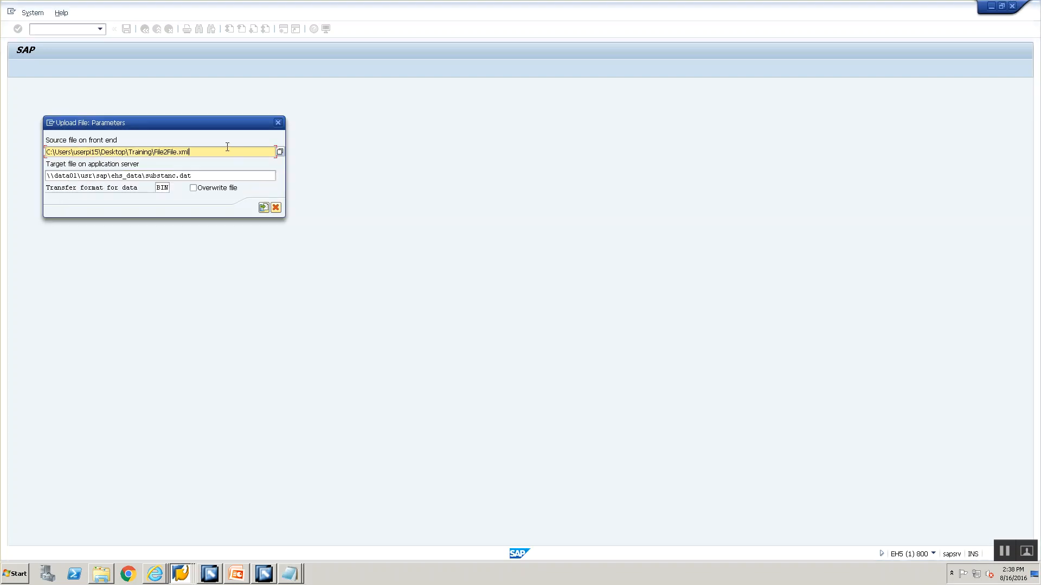
Change the source file name to File2IDoc.xml and check it against the files in the Training folder
key(BackSpace)
key(BackSpace)
key(BackSpace)
key(BackSpace)
key(BackSpace)
text(Doc.xml)
click(101, 576)
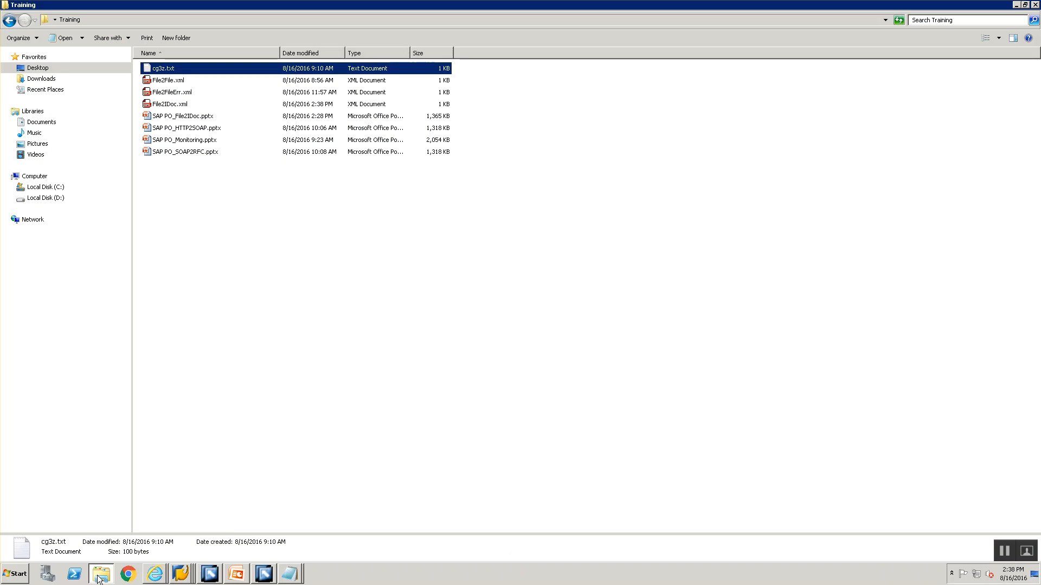
click(98, 577)
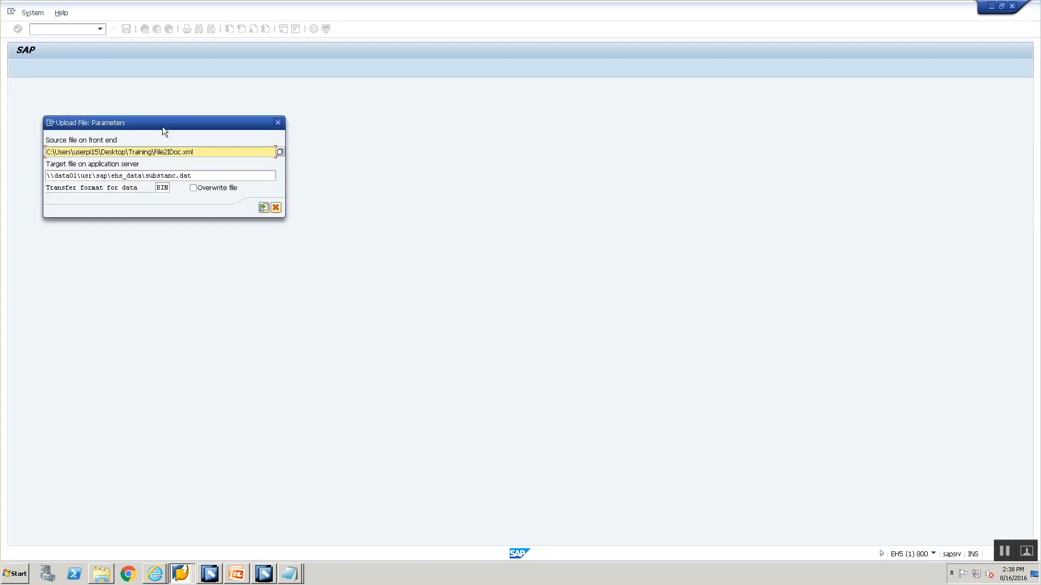
Copy the path \\VISUINFO\sapmnt\trans\training\File2File.xml from cg3z.txt and use it as the target file on the application server
key(alt+Tab)
key(alt+Tab)
key(alt+Tab)
click(361, 140)
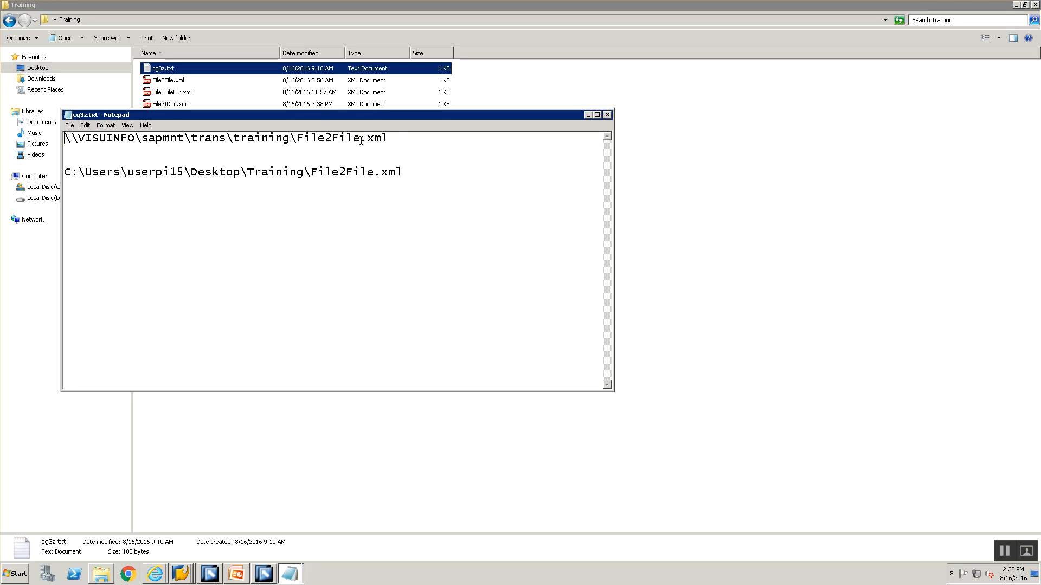
double_click(361, 141)
key(alt+Tab)
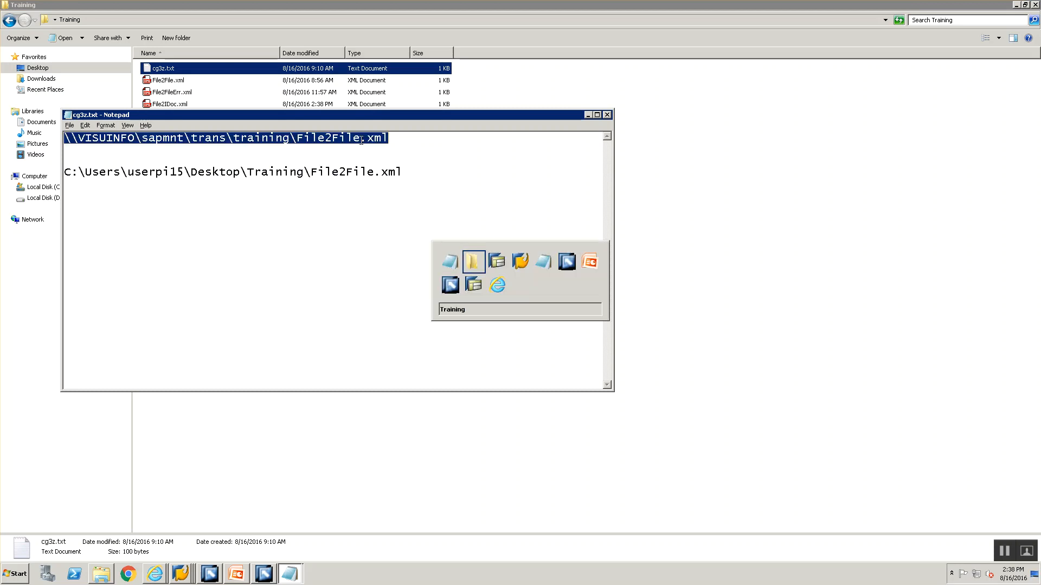
key(alt+Tab)
click(208, 176)
key(ctrl+a)
key(ctrl+v)
Change the target file name to File2IDoc.xml and upload the file, allowing SAP GUI to access the local source
key(BackSpace)
key(BackSpace)
key(BackSpace)
key(BackSpace)
key(BackSpace)
key(BackSpace)
key(BackSpace)
key(BackSpace)
text(IDoc.xml)
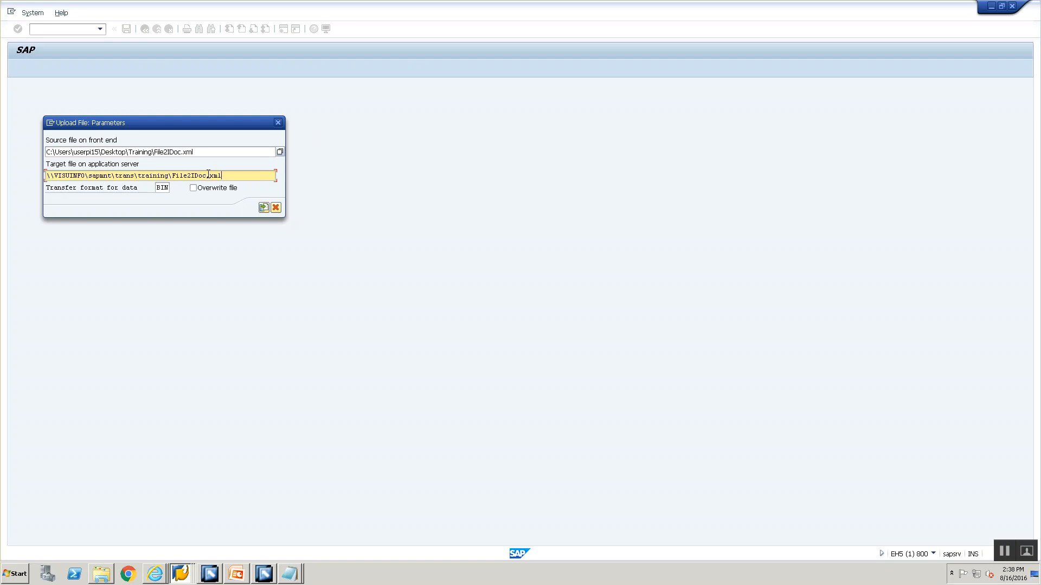
click(263, 207)
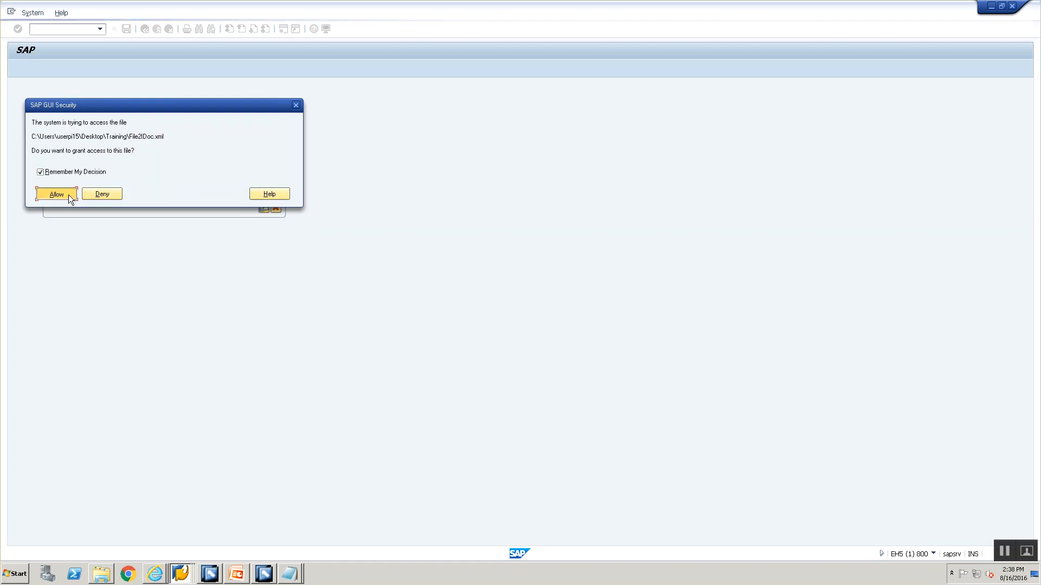
click(68, 195)
Switch to the PO system's Port Maintenance session and open the SAP directories with transaction al11
click(181, 573)
click(171, 538)
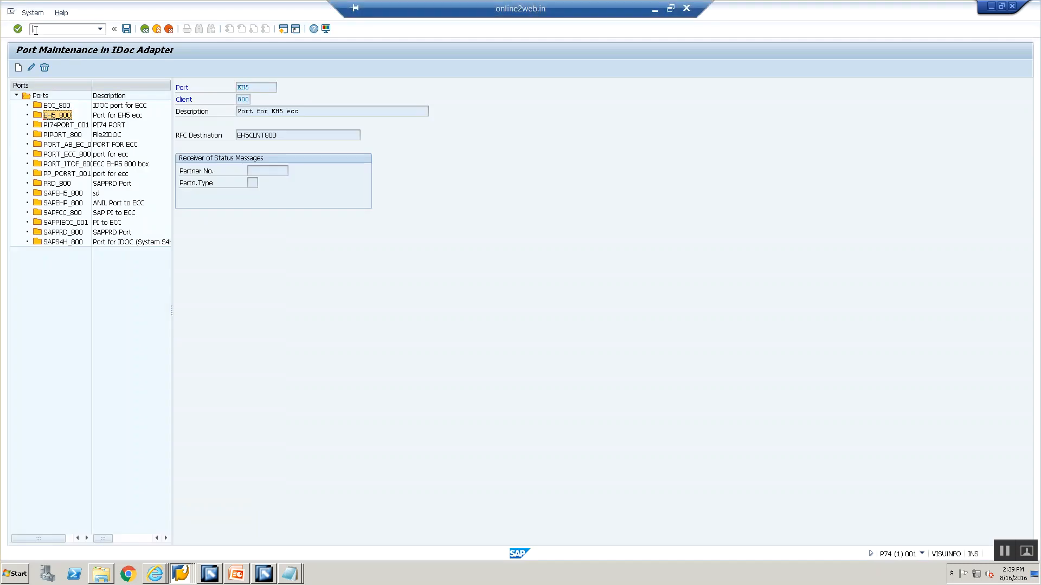
text(/nal11)
key(Return)
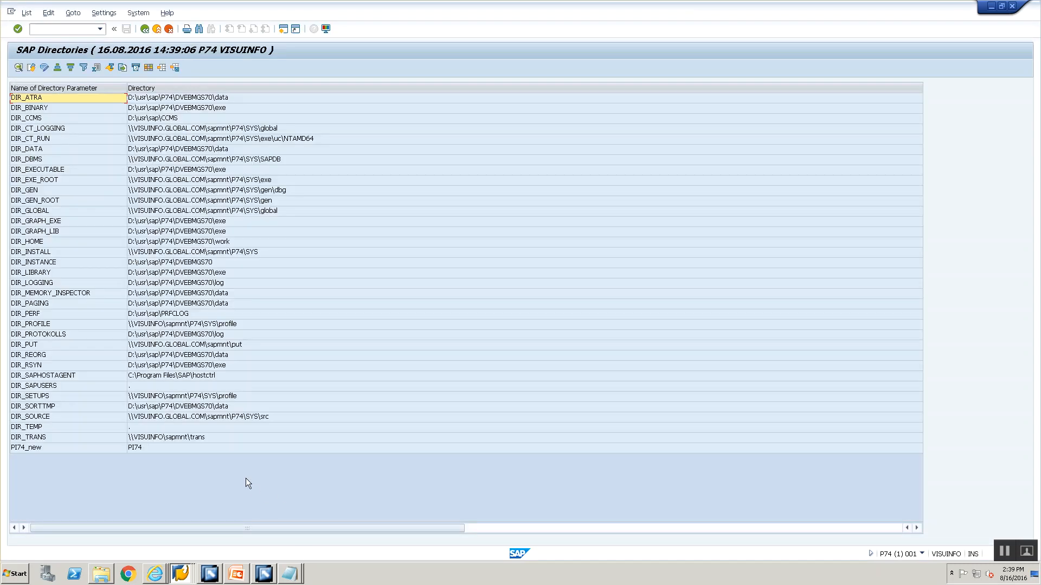
Open the training folder under DIR_TRANS and refresh its listing to check File2IDoc.xml
double_click(202, 437)
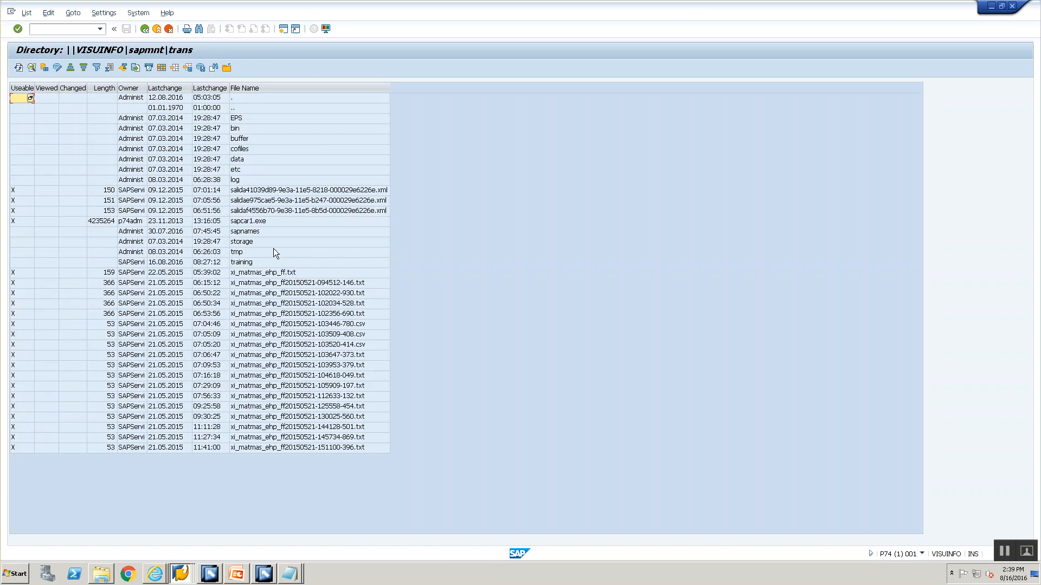
double_click(265, 262)
click(258, 121)
click(18, 68)
click(18, 69)
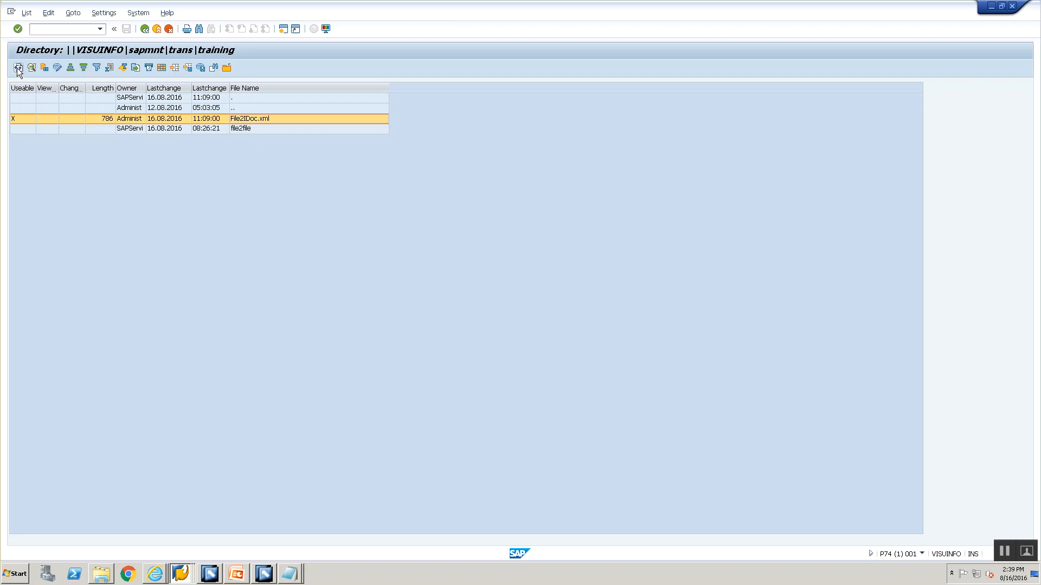
Switch to the Integration Builder and open sender channel CC_File2IDoc_File_Sender_00 to check its source directory and file name
click(213, 576)
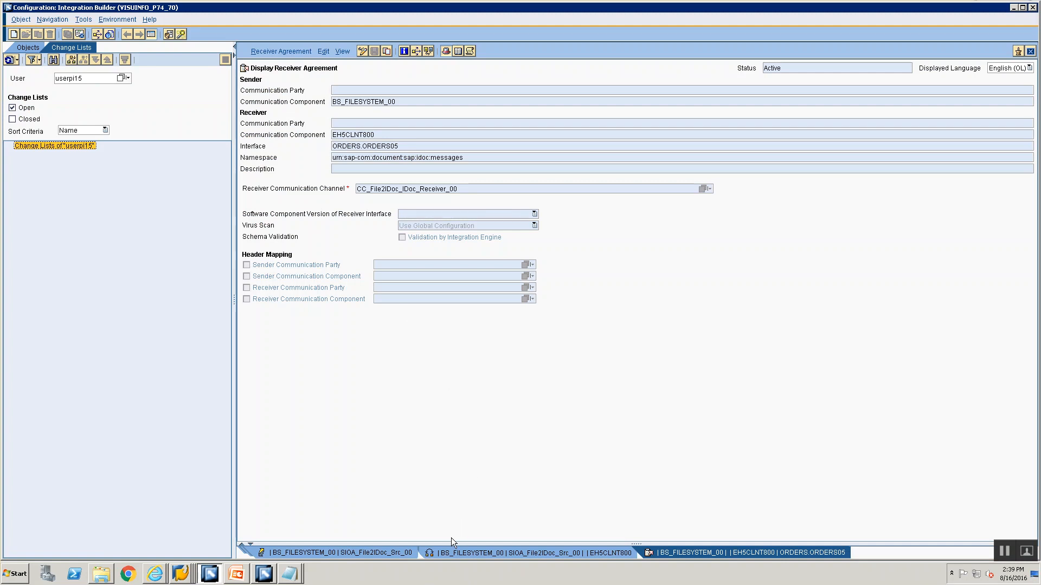
click(26, 46)
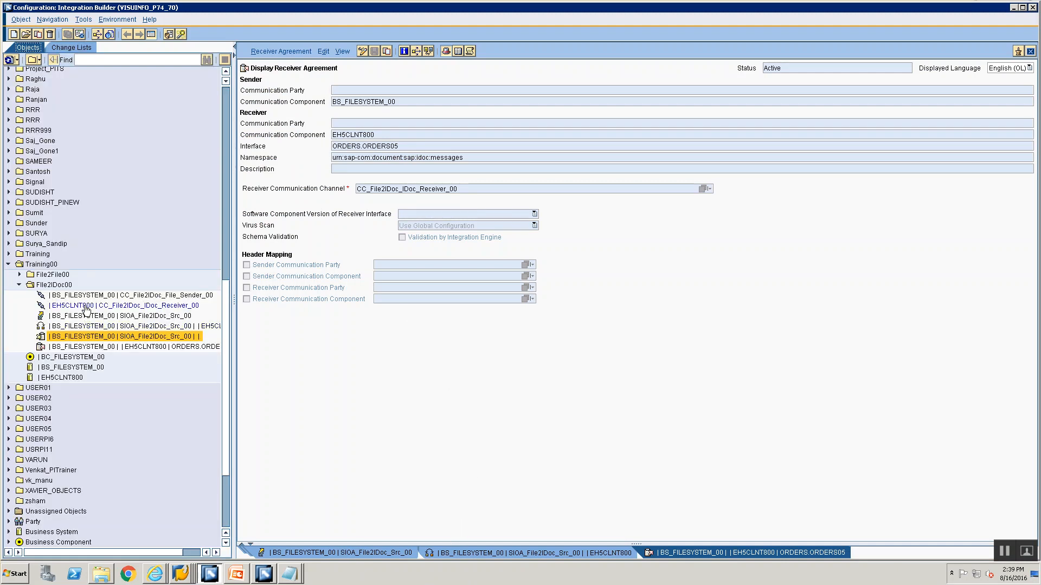
click(86, 305)
double_click(85, 299)
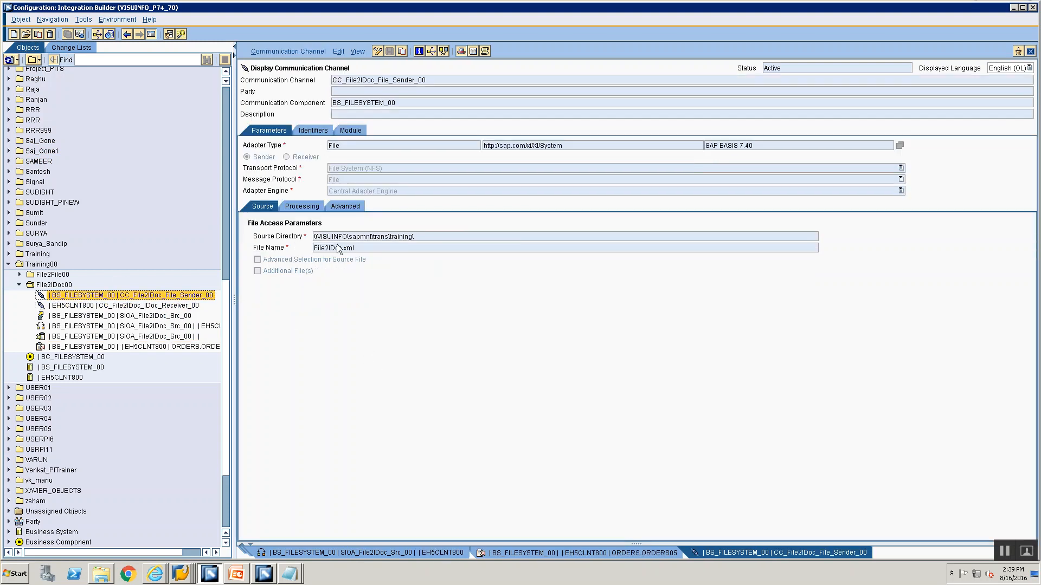
Switch back to the SAP GUI directory listing and refresh the training folder to check whether File2IDoc.xml was picked up
key(alt+Tab)
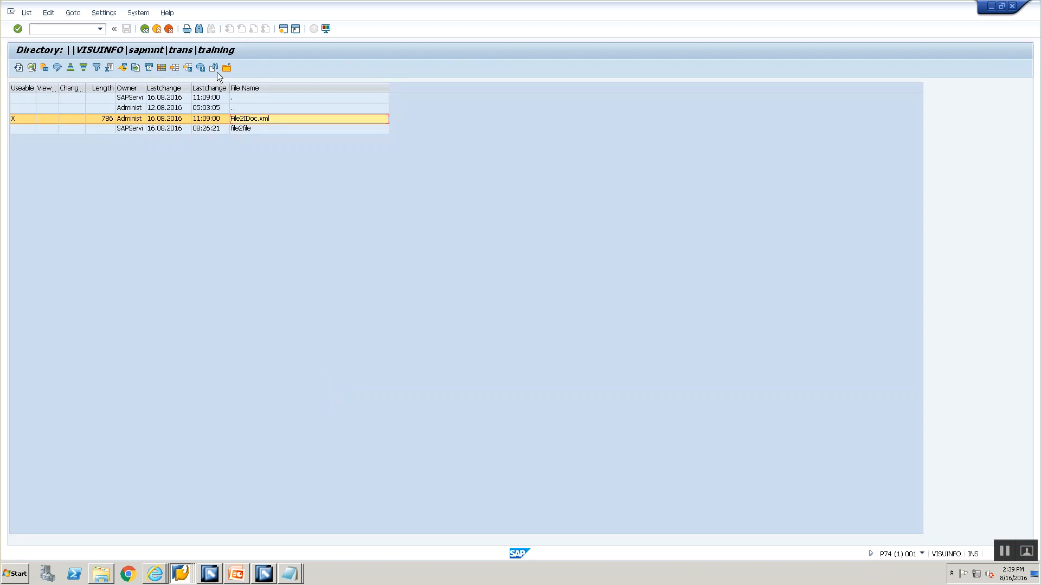
click(19, 68)
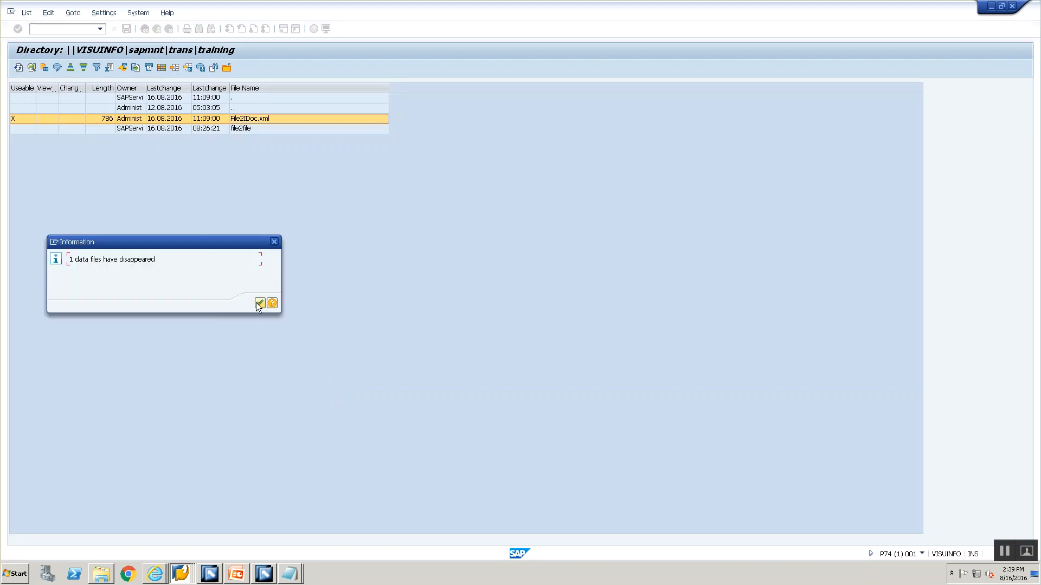
click(259, 304)
Open Integration Engine Monitoring and run the Monitor for Processed XML Messages with the default selection criteria
click(48, 28)
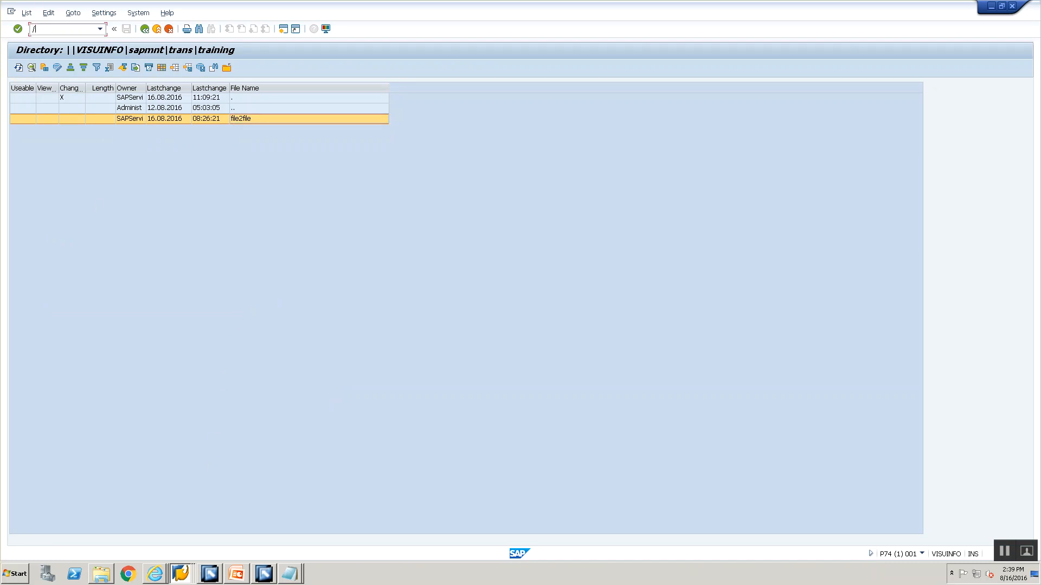
text(/nsxmb_mon)
key(Return)
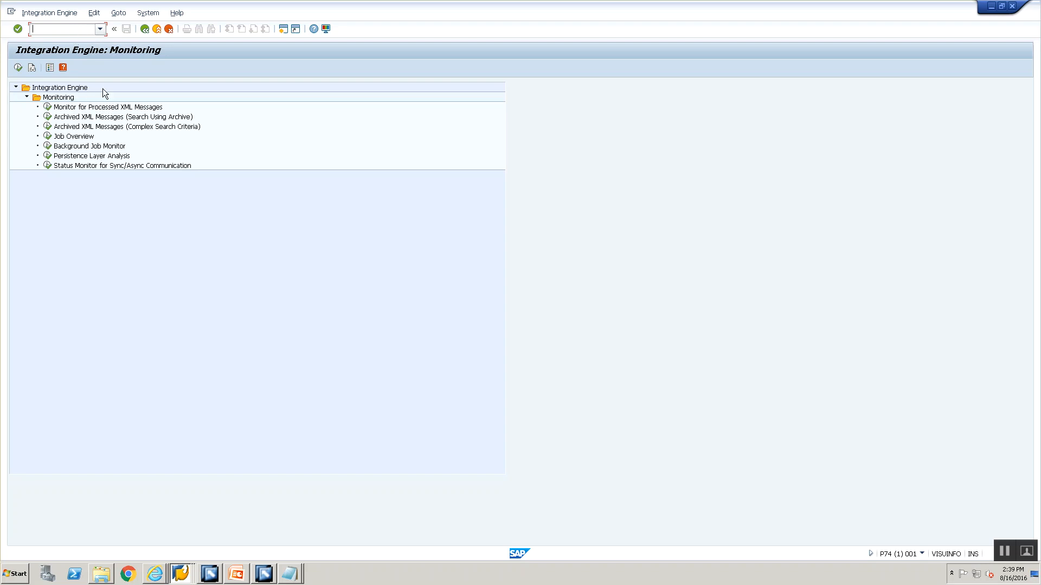
double_click(105, 108)
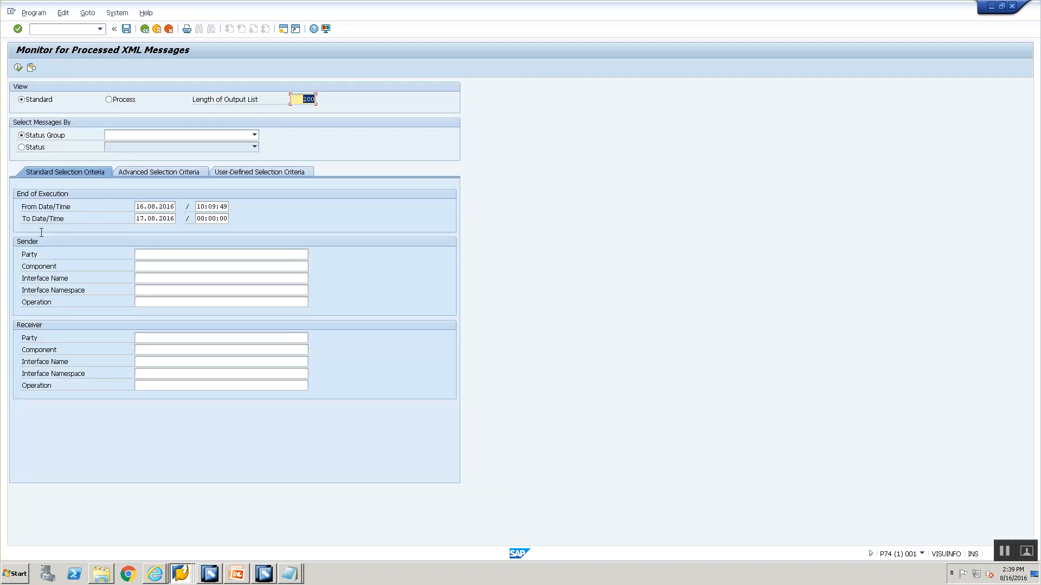
click(17, 67)
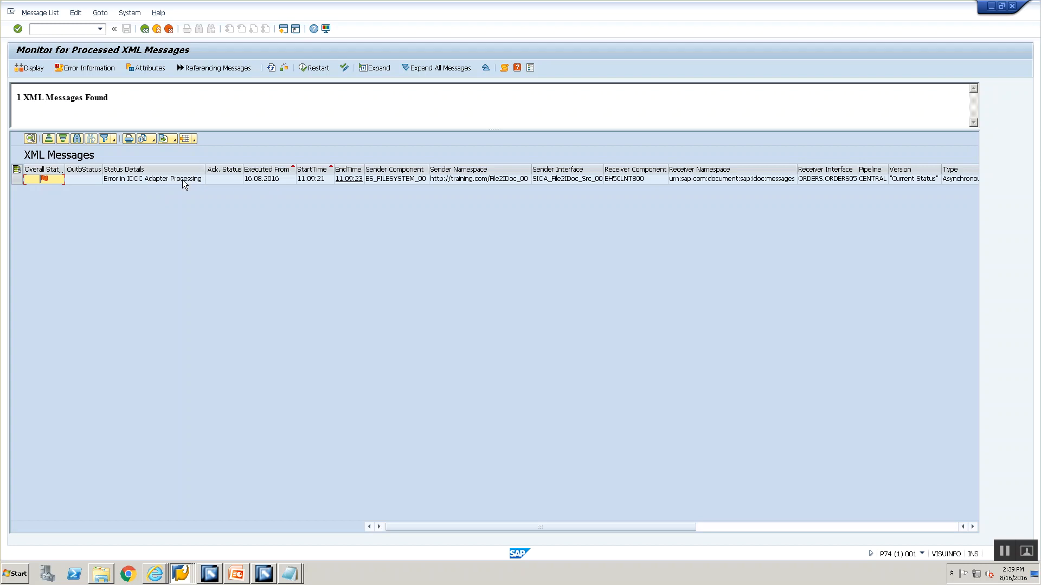
Open the message sent from BS_FILESYSTEM_00 and examine the error stack text, including the sender service name
double_click(495, 178)
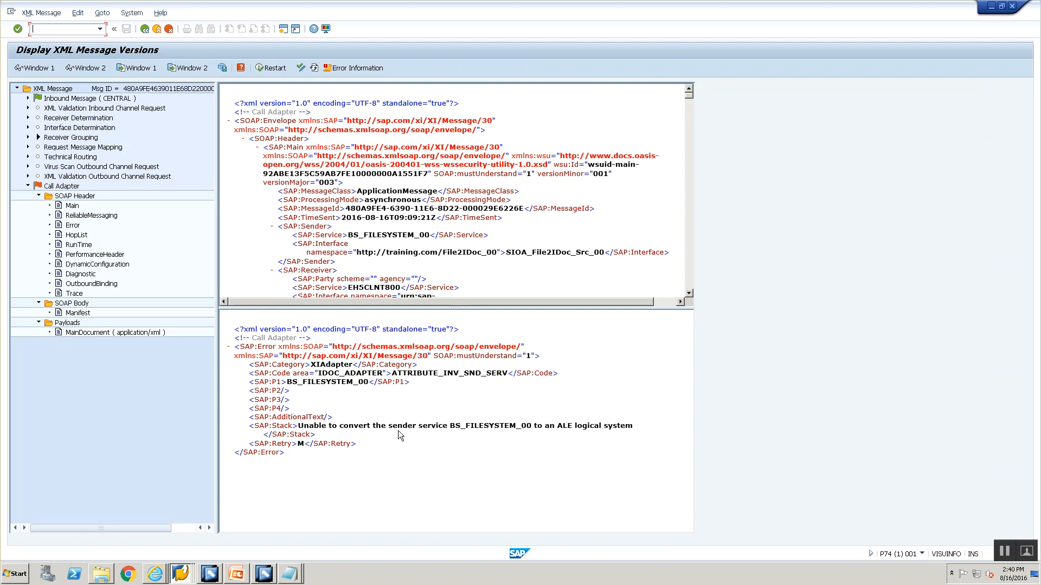
drag(305, 427, 521, 427)
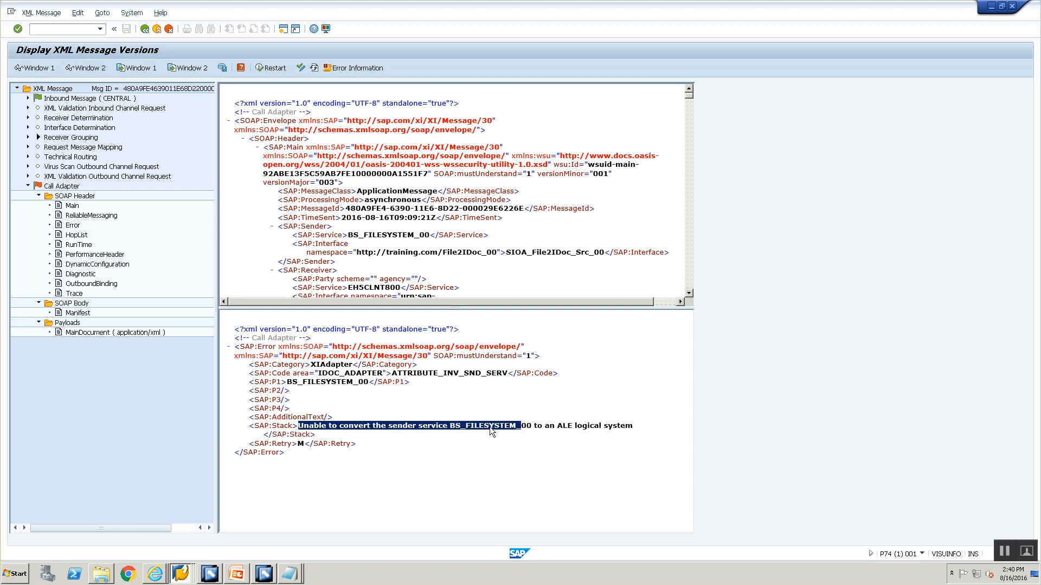
click(450, 426)
drag(450, 426, 527, 427)
Switch to the Integration Builder, open communication component BS_FILESYSTEM_00 and check its adapter-specific identifiers
click(218, 576)
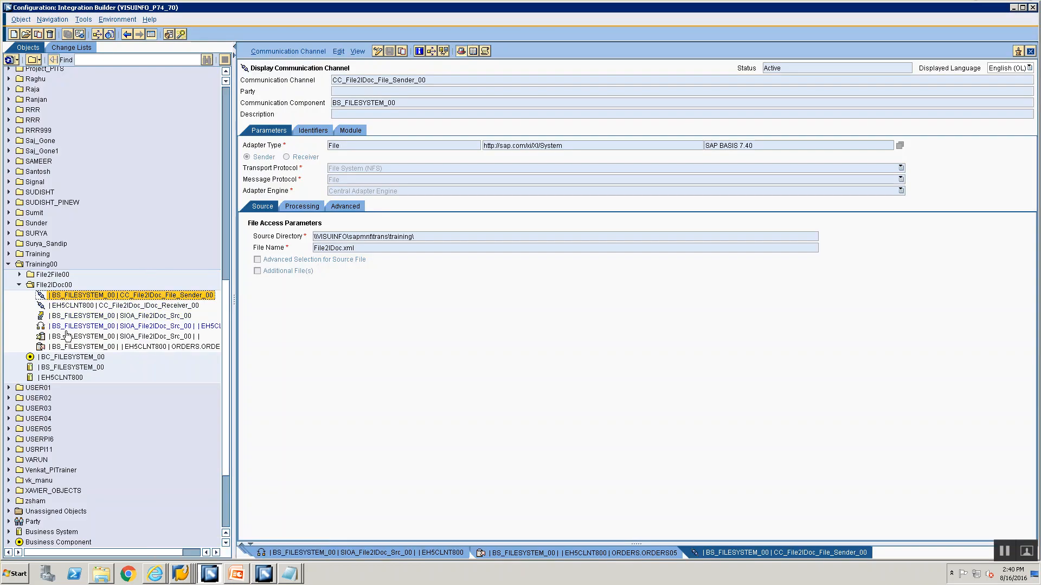
click(72, 367)
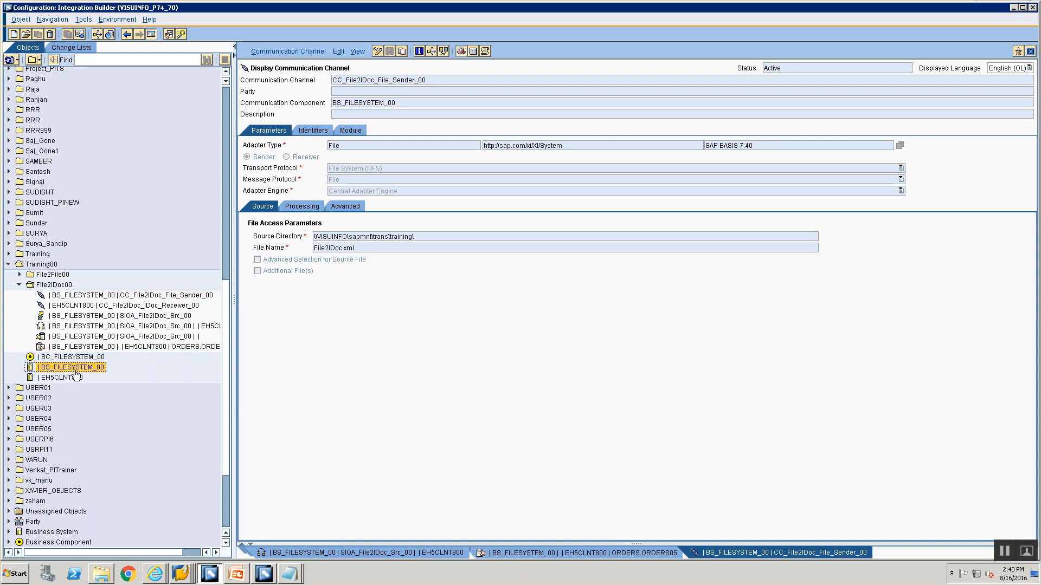
double_click(76, 370)
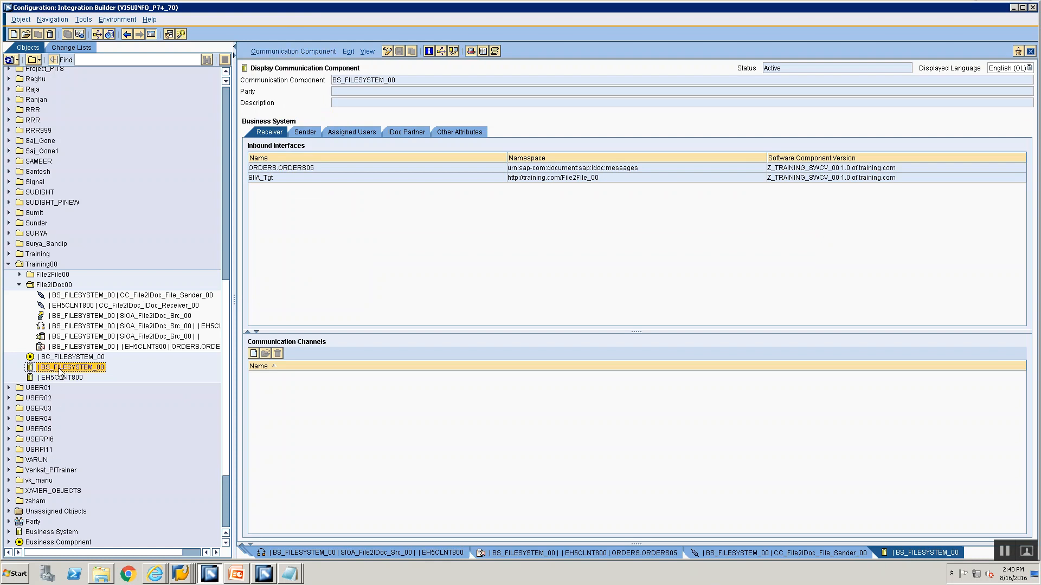
click(276, 51)
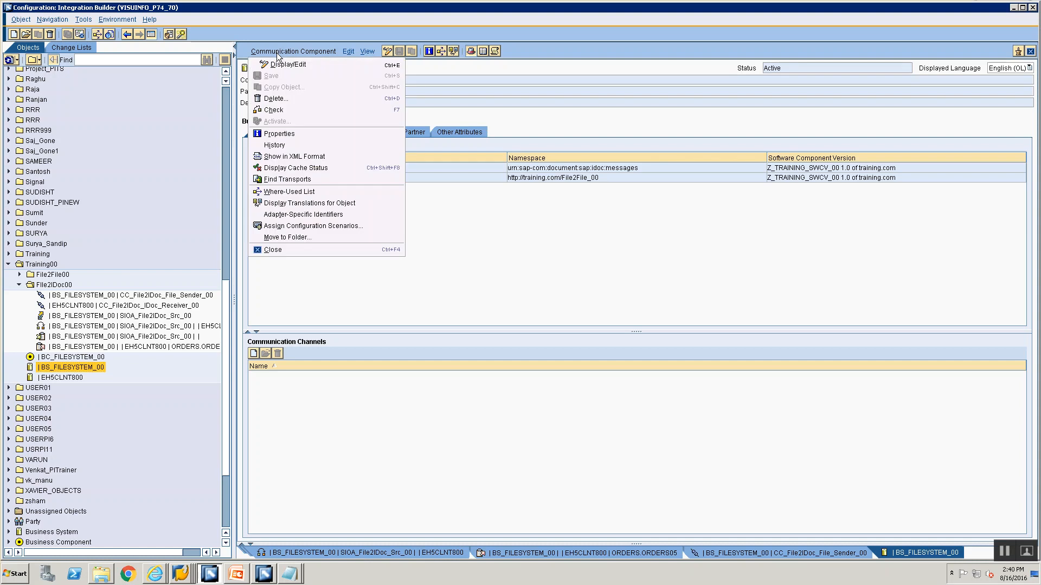
click(295, 216)
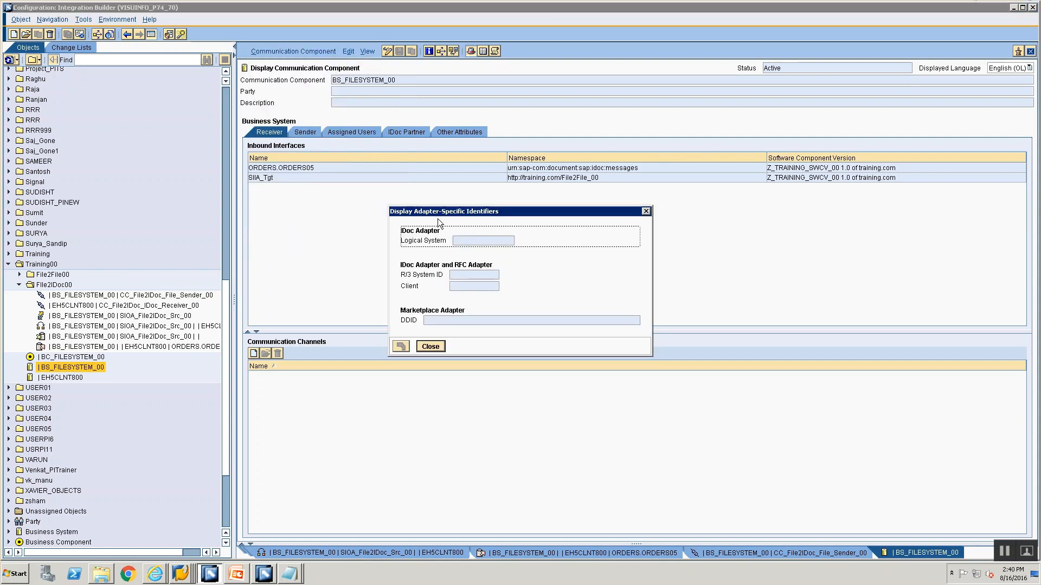
click(433, 345)
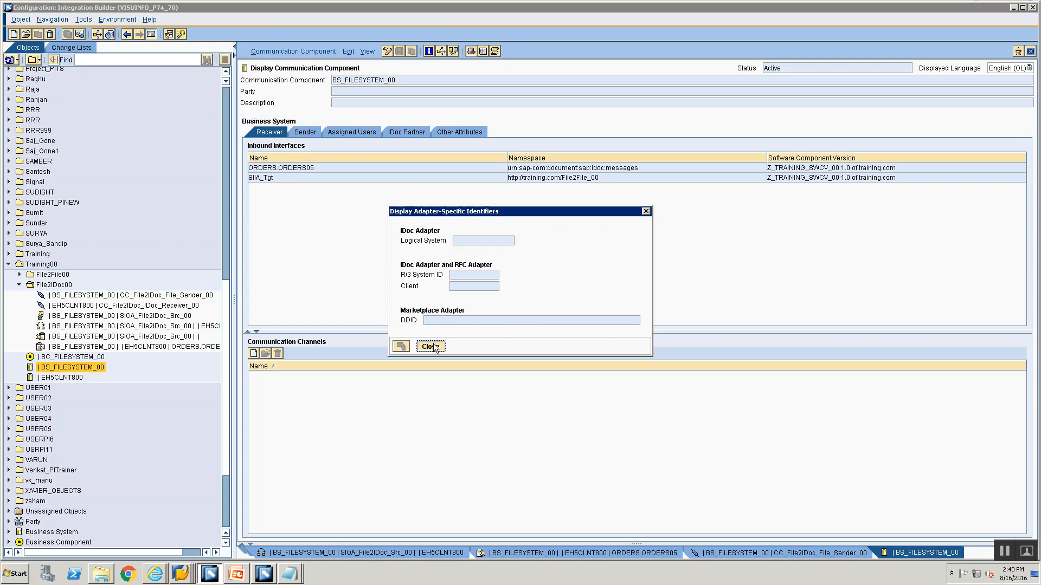
Open communication component EH5CLNT800 and check its adapter-specific identifiers for comparison
click(65, 378)
double_click(65, 379)
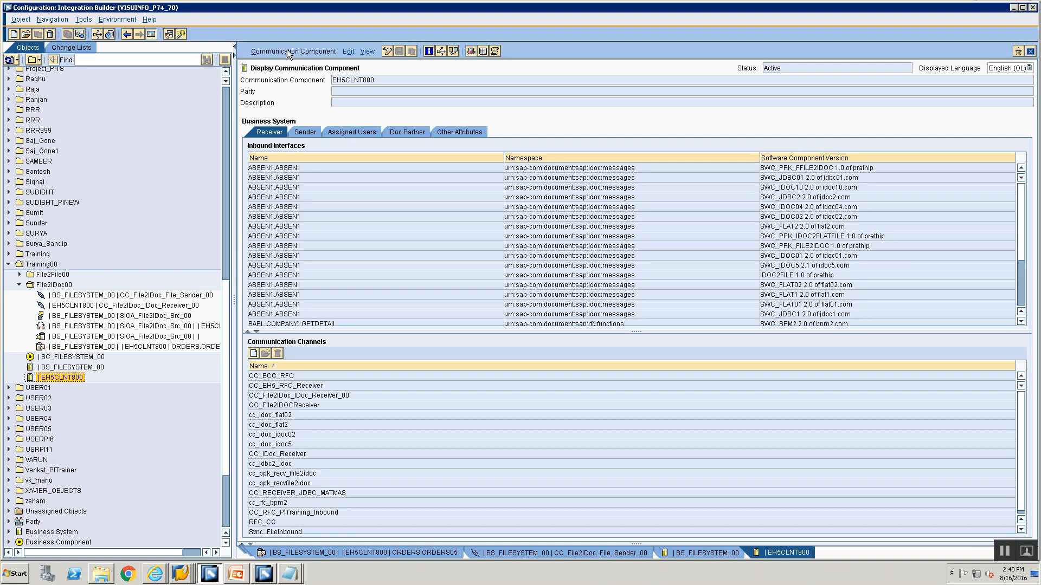
click(288, 51)
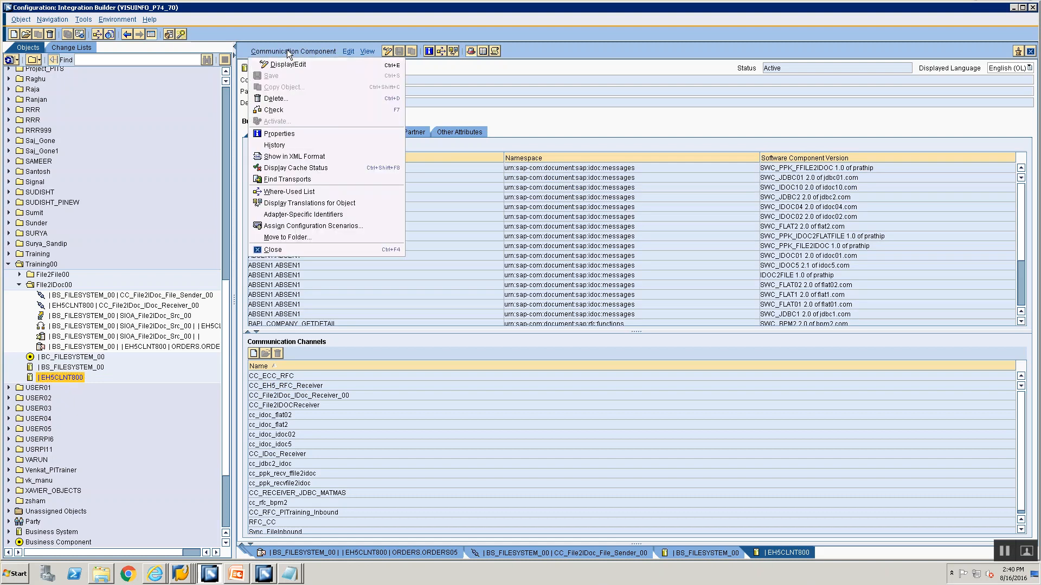
click(305, 211)
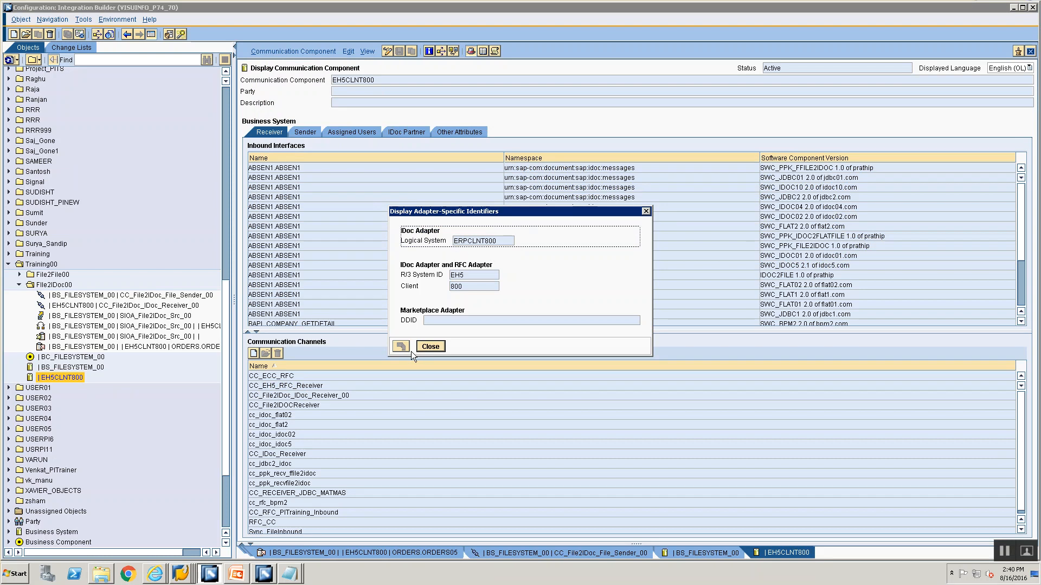
click(430, 346)
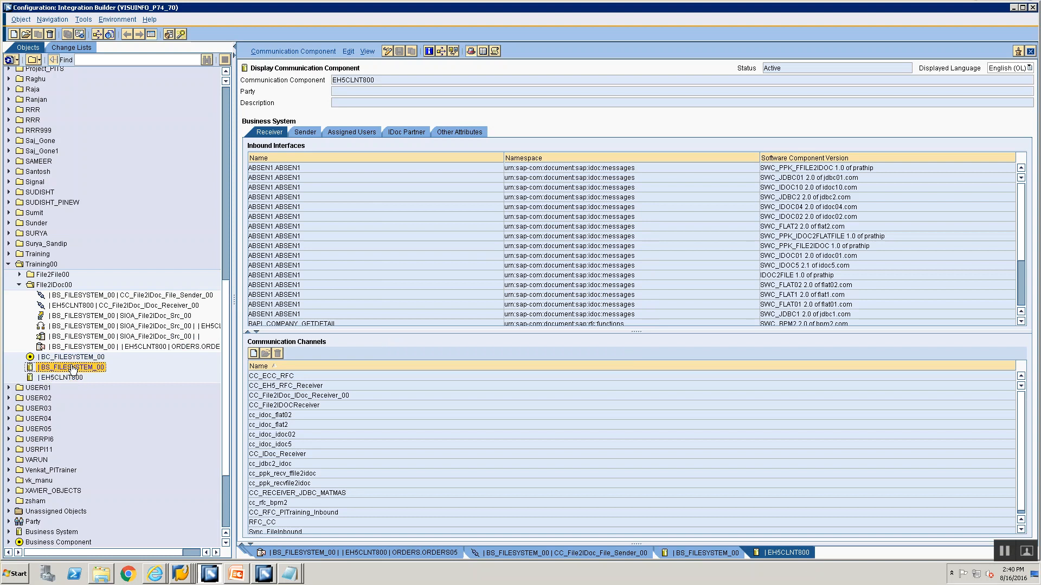
Return to communication component BS_FILESYSTEM_00 and recheck its logical system, R/3 system ID and client identifiers
double_click(73, 368)
click(277, 51)
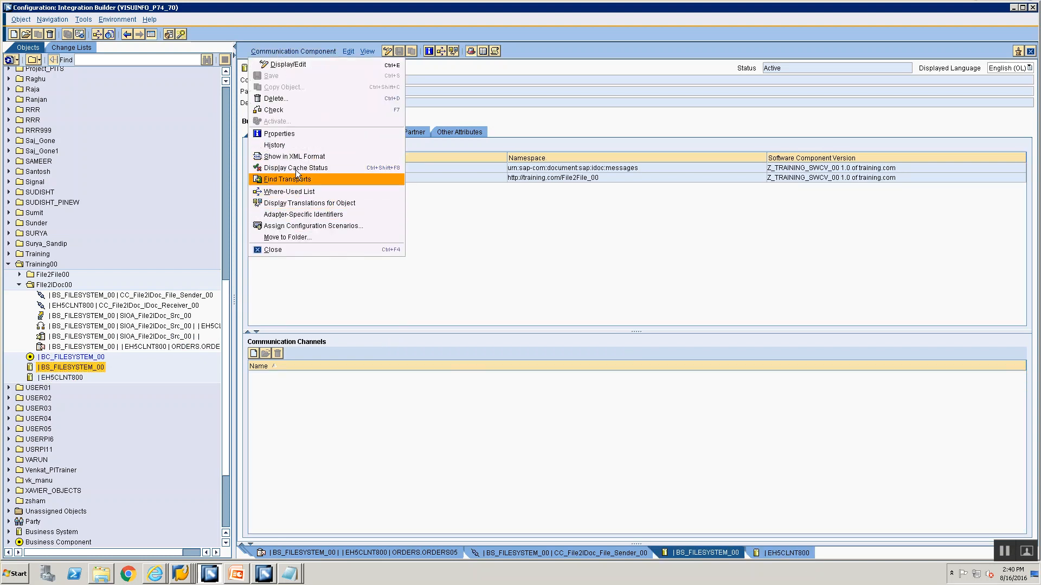
click(293, 212)
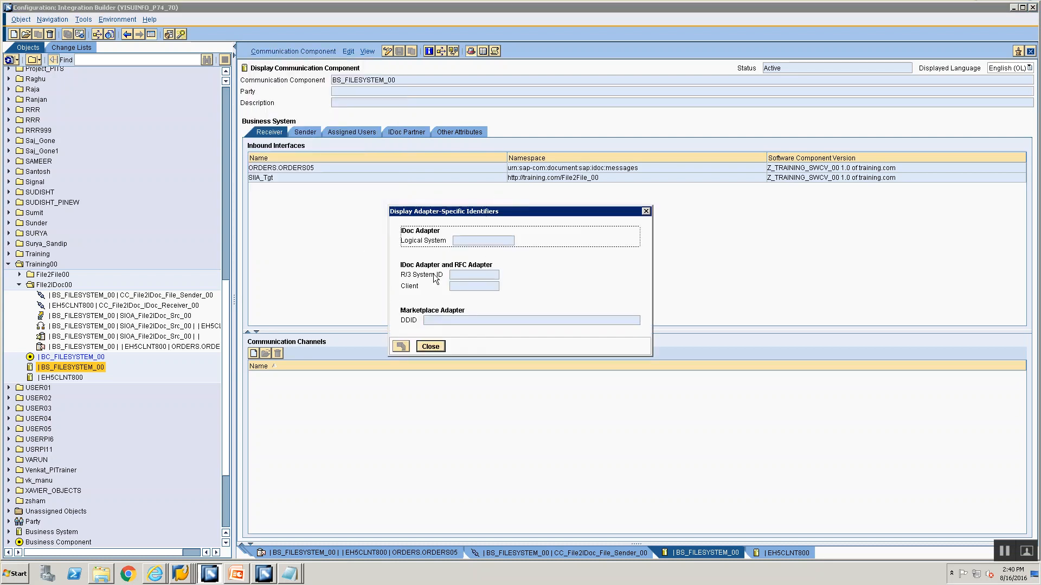
click(428, 345)
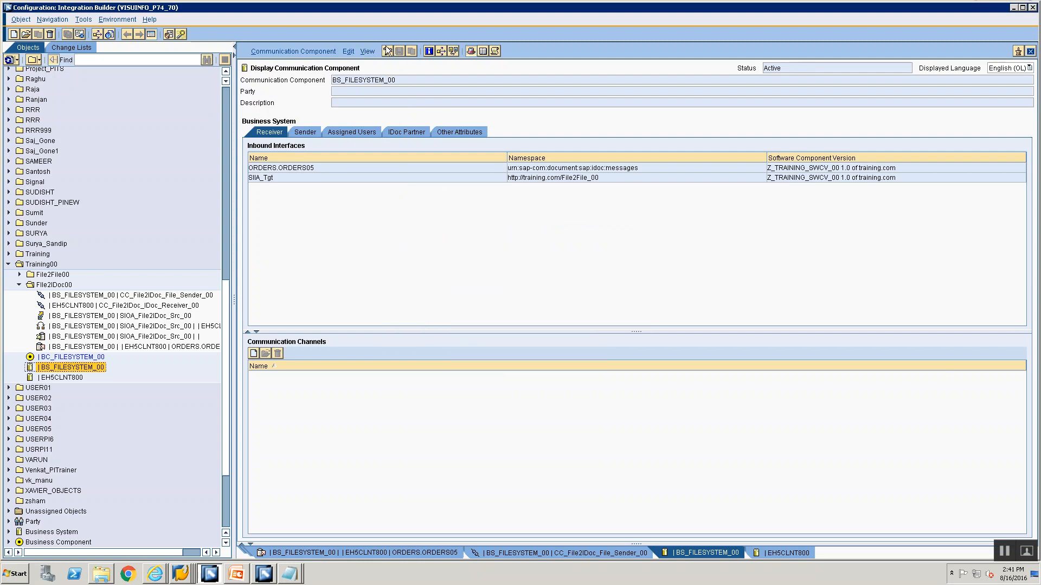
Copy the component name BS_FILESYSTEM_00, switch to the SLD in Internet Explorer, filter the business systems by it and select the match
click(155, 573)
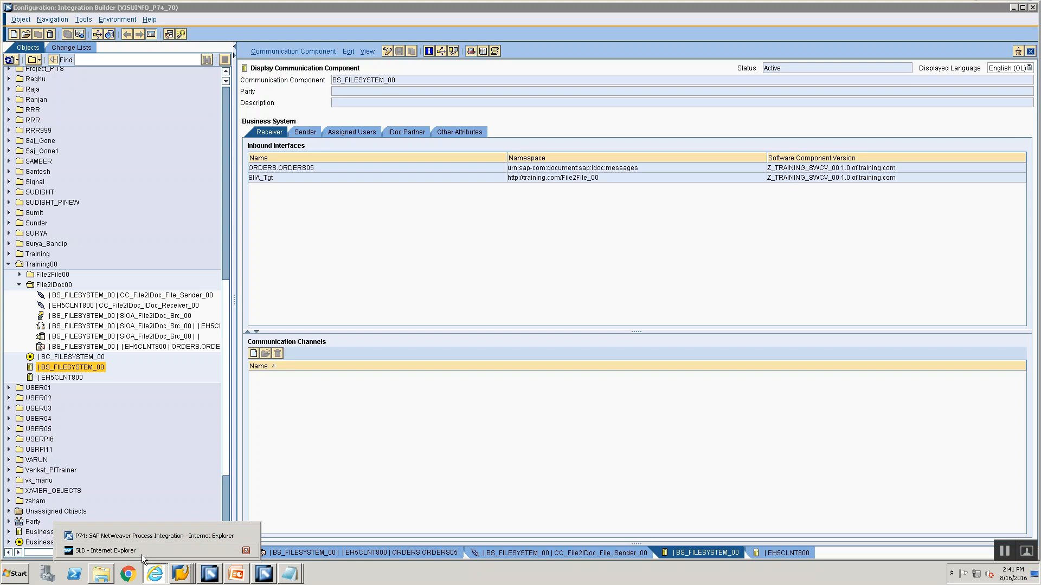
click(409, 76)
key(ctrl+c)
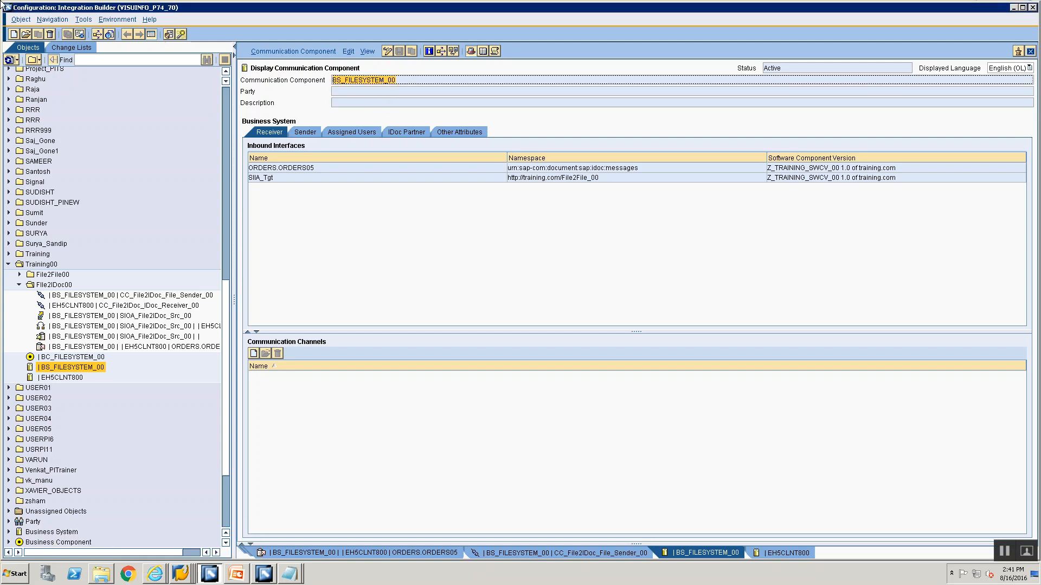
click(158, 574)
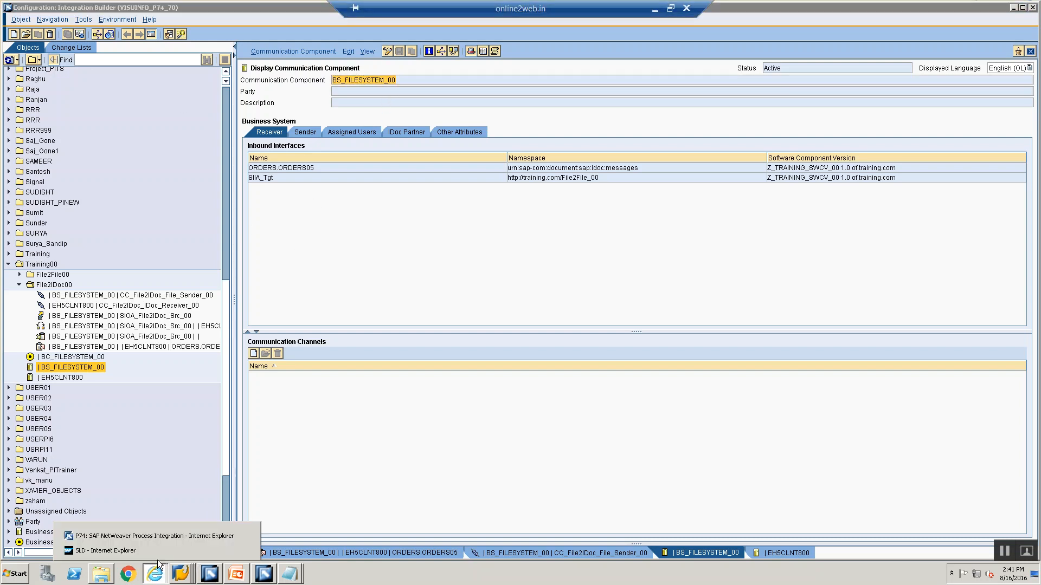
click(157, 553)
click(26, 86)
click(108, 220)
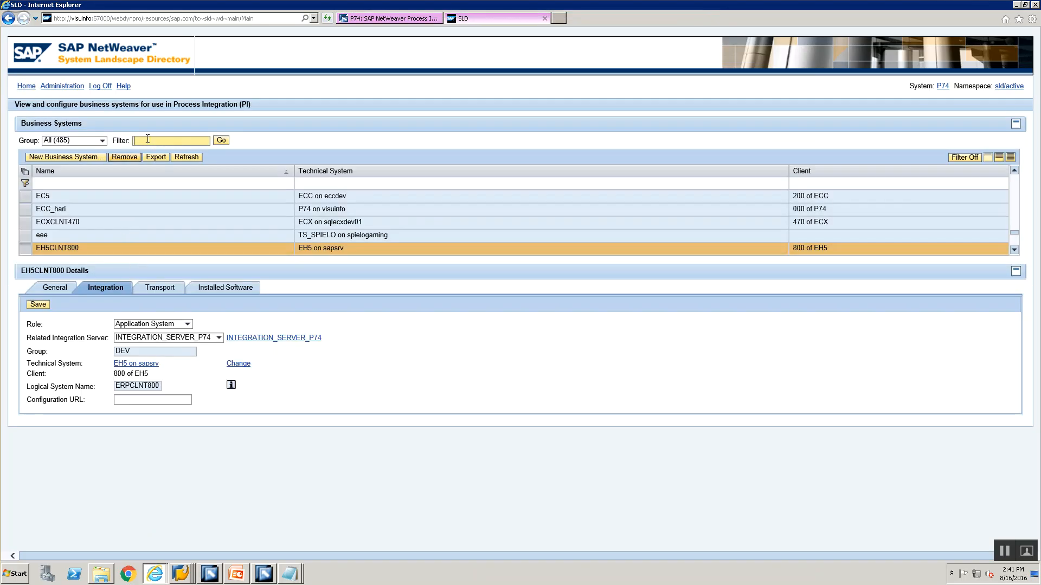
key(ctrl+v)
click(227, 141)
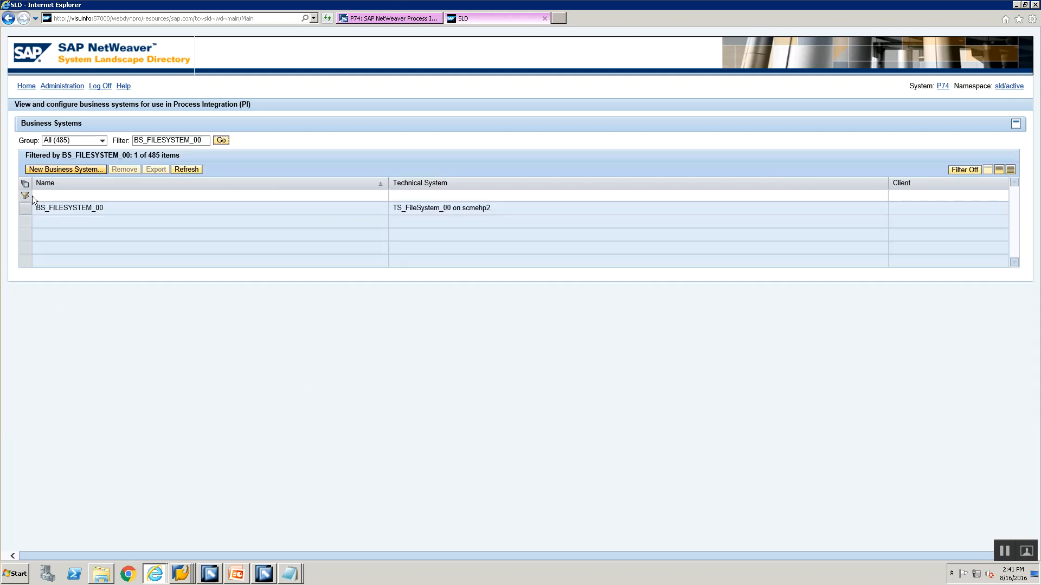
click(35, 208)
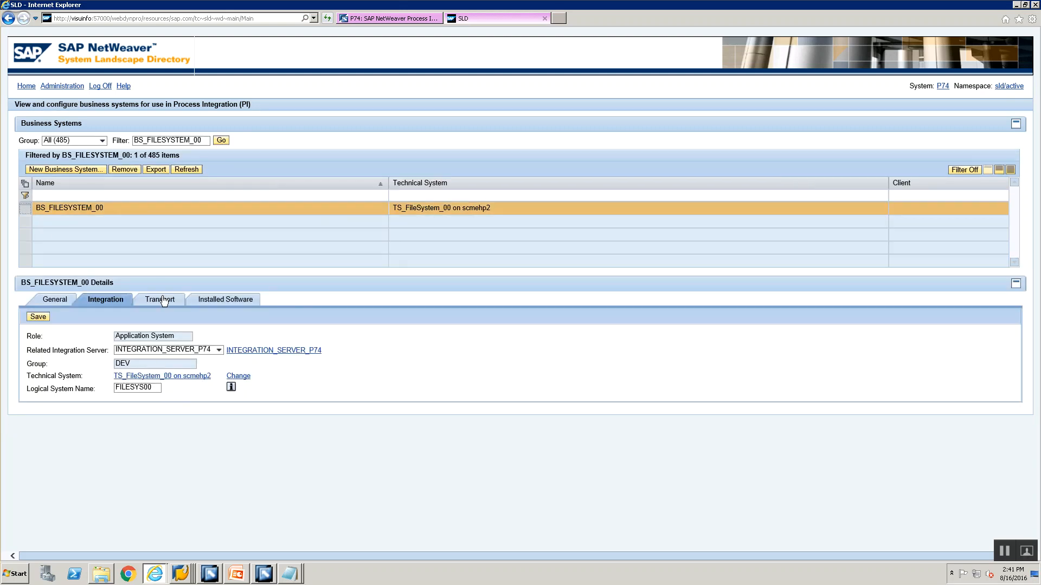
Save the integration details of business system BS_FILESYSTEM_00 with the logical system name FILESYS00
click(157, 389)
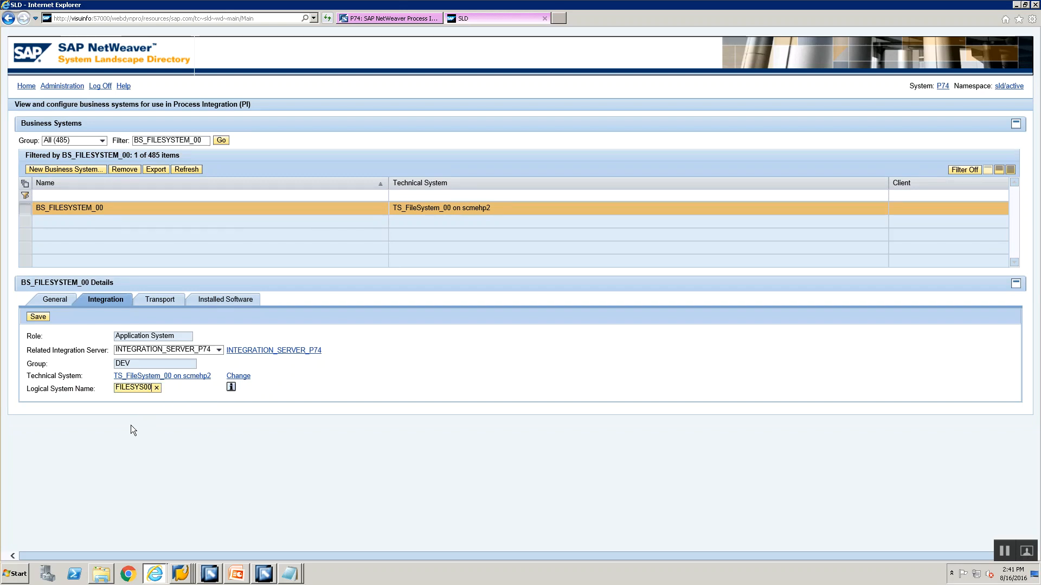
key(alt+Tab)
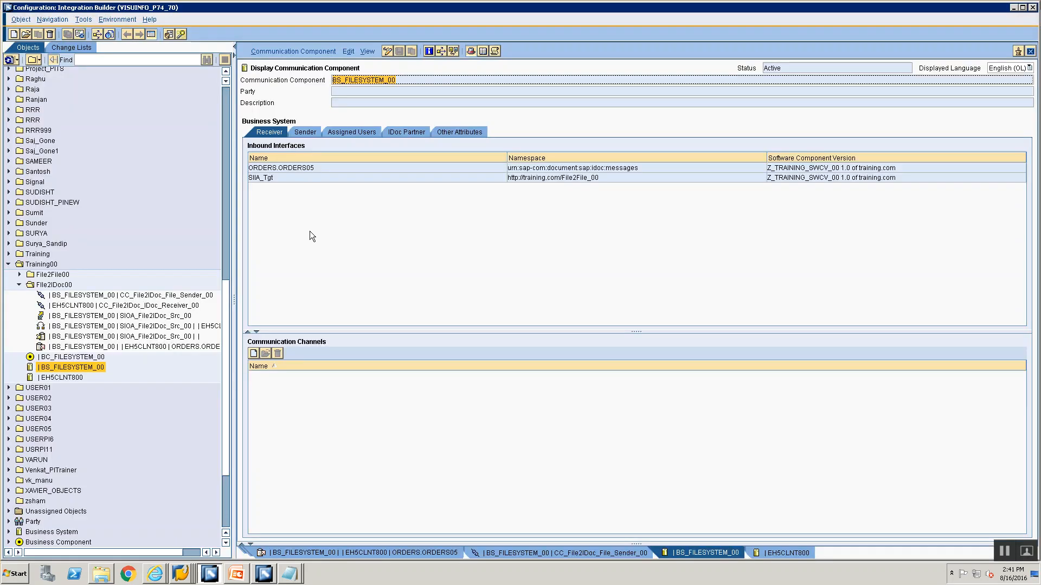
key(alt+Tab)
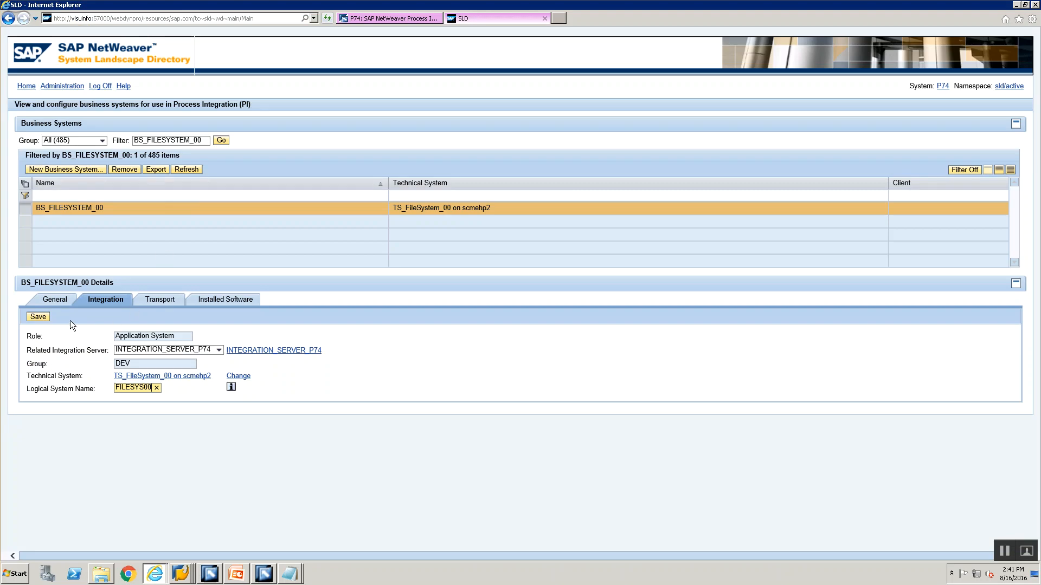
click(46, 315)
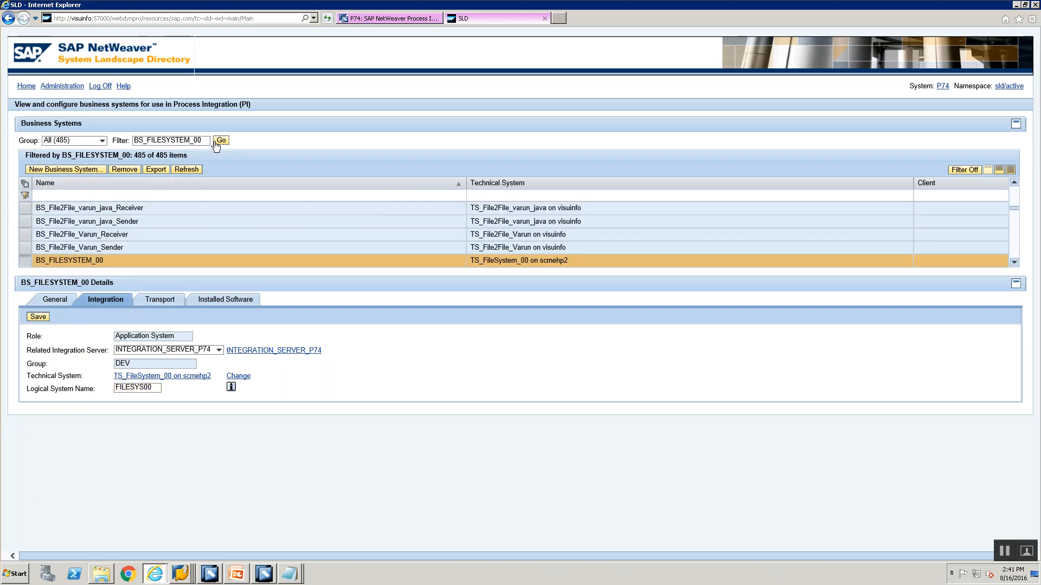
click(144, 388)
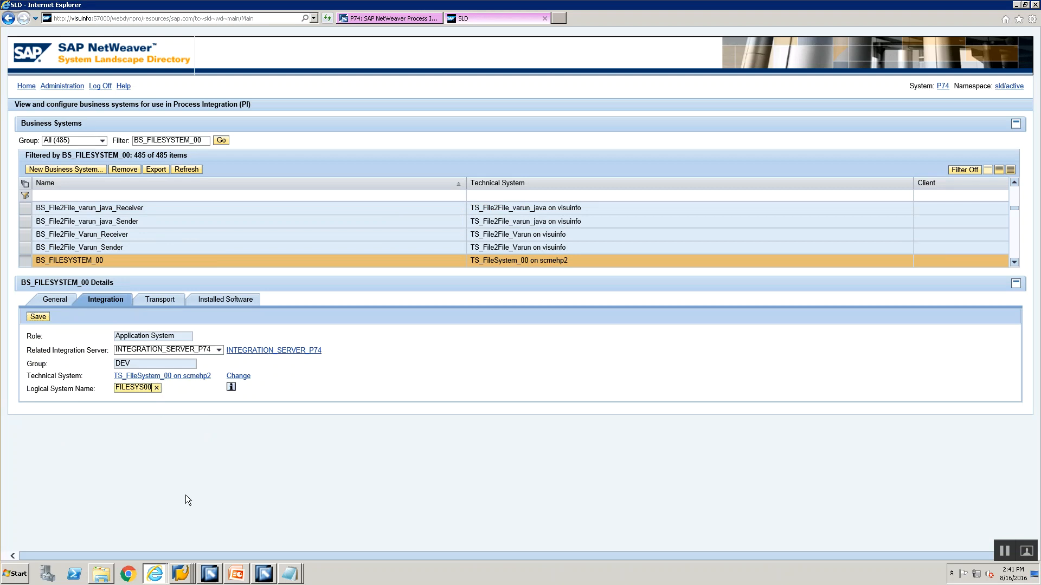
Switch to the Integration Builder, put communication component BS_FILESYSTEM_00 into edit mode and clear the SLD data cache
key(alt+Tab)
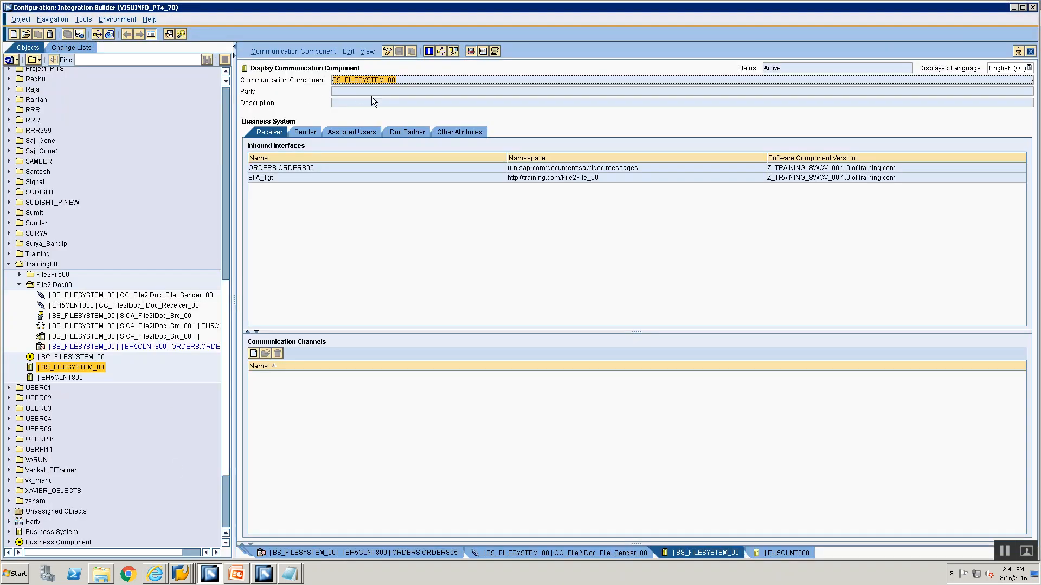
click(305, 50)
click(554, 232)
click(387, 50)
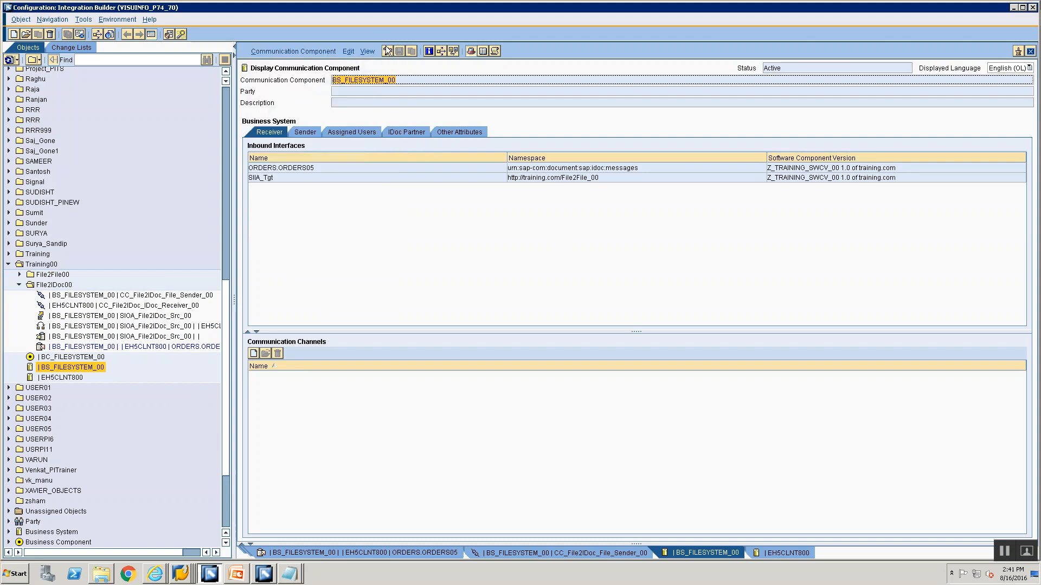
click(287, 51)
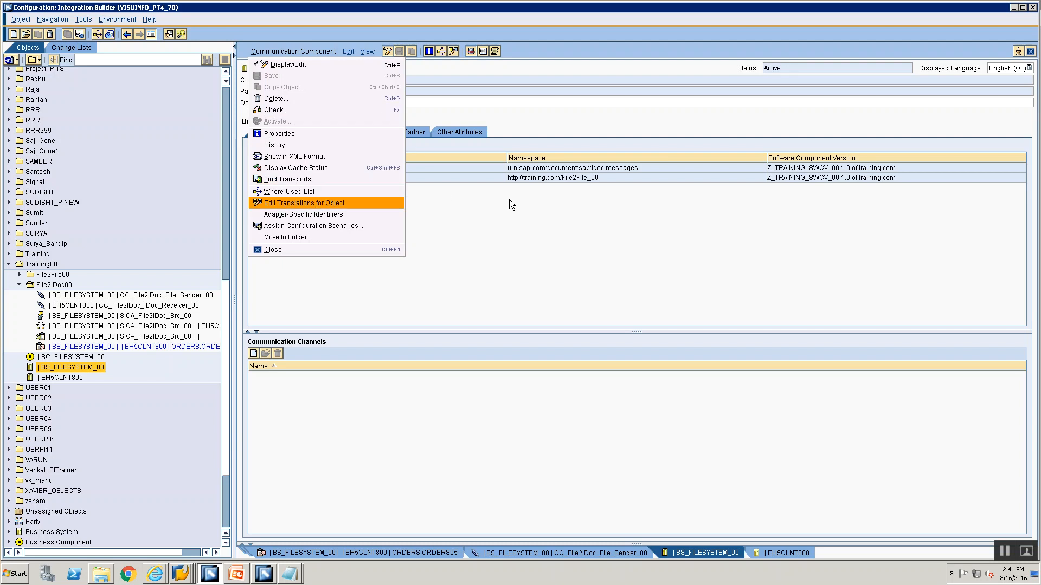
click(488, 229)
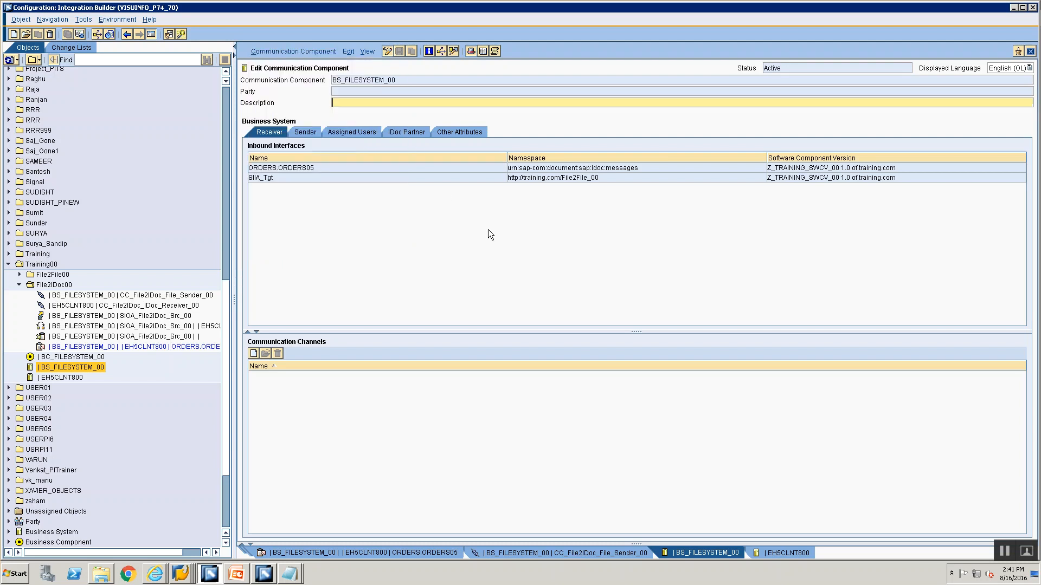
click(129, 22)
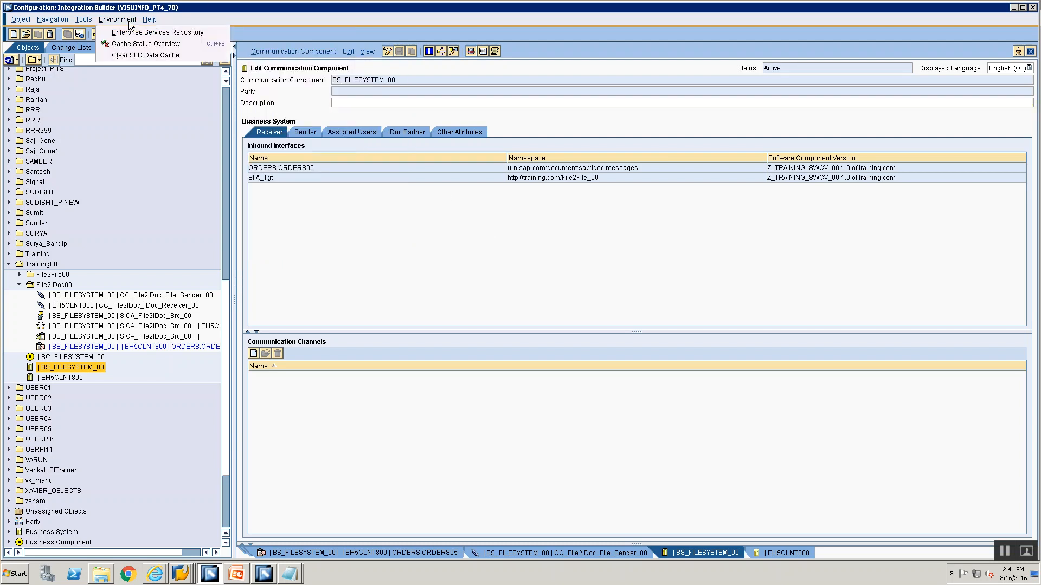
click(139, 56)
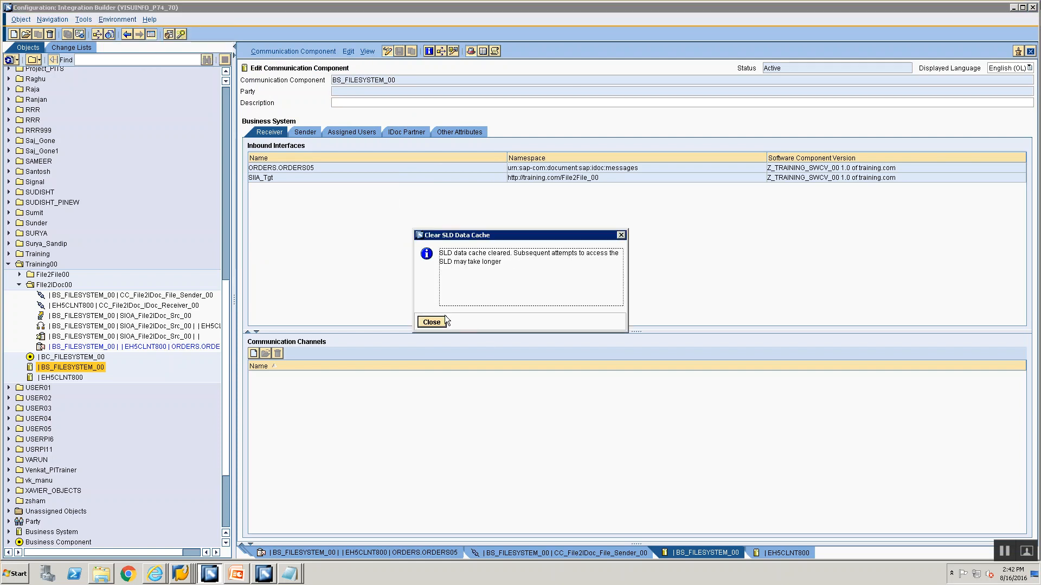
click(437, 322)
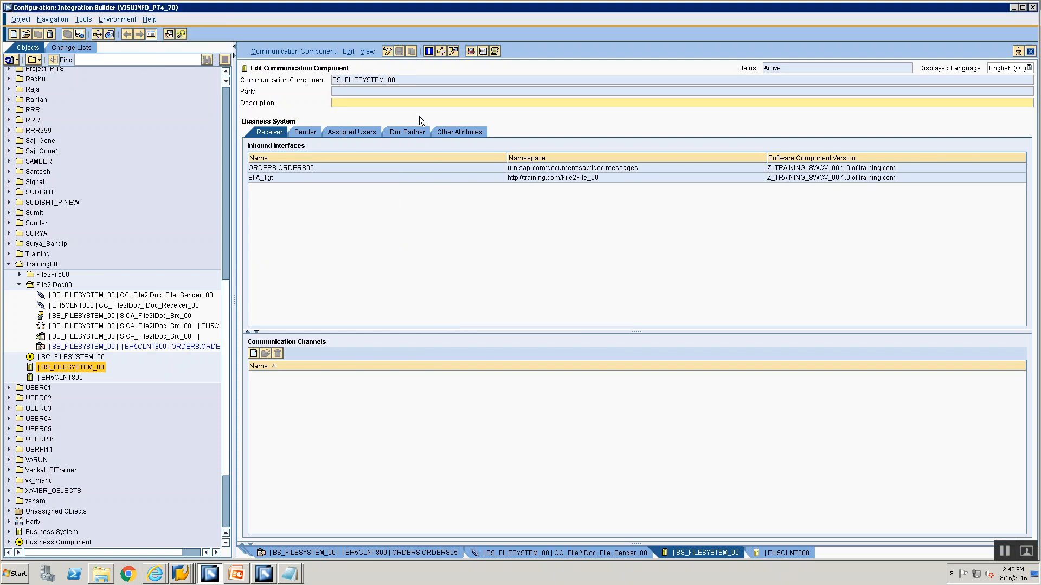
Compare BS_FILESYSTEM_00's adapter-specific identifiers with the System Landscape Directory, apply the logical system FILESYS00 and save the component
click(322, 49)
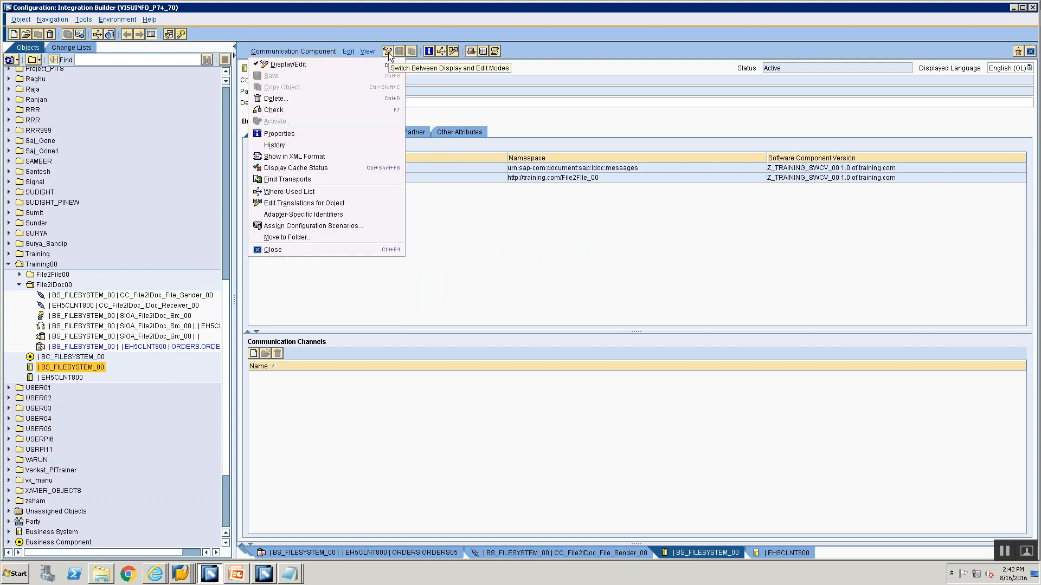
click(309, 217)
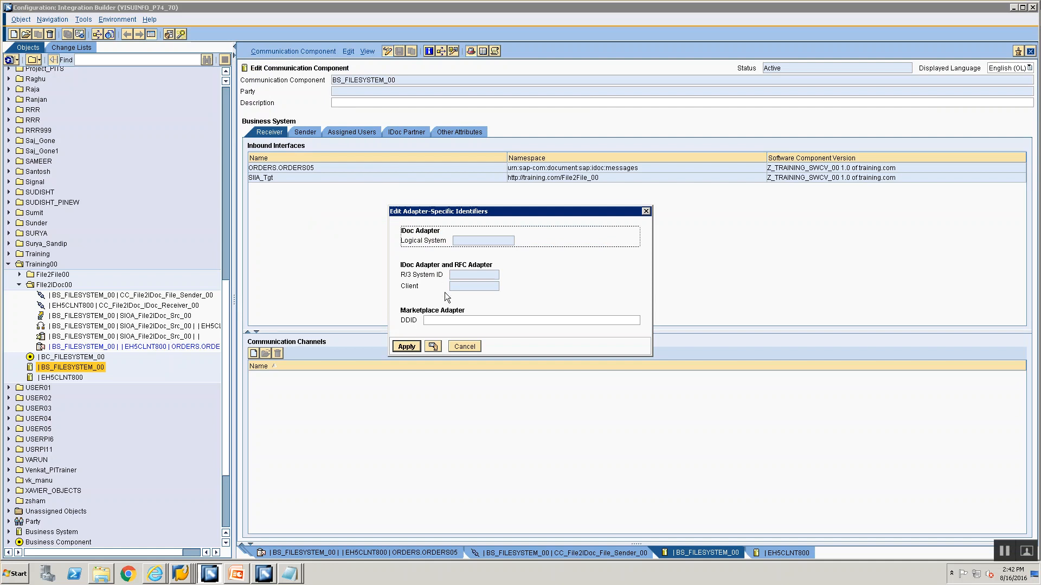
click(432, 347)
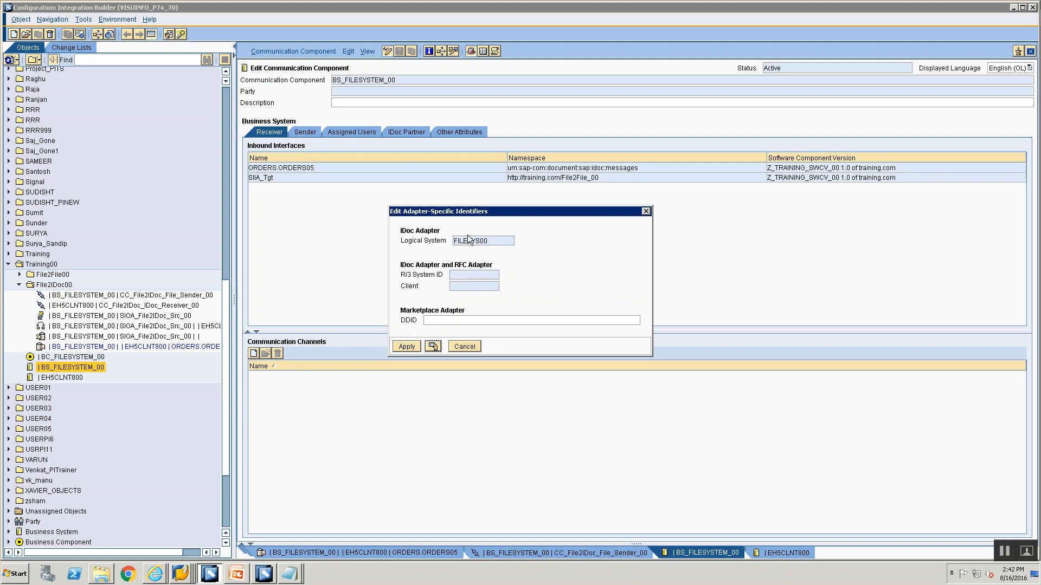
click(405, 346)
click(402, 50)
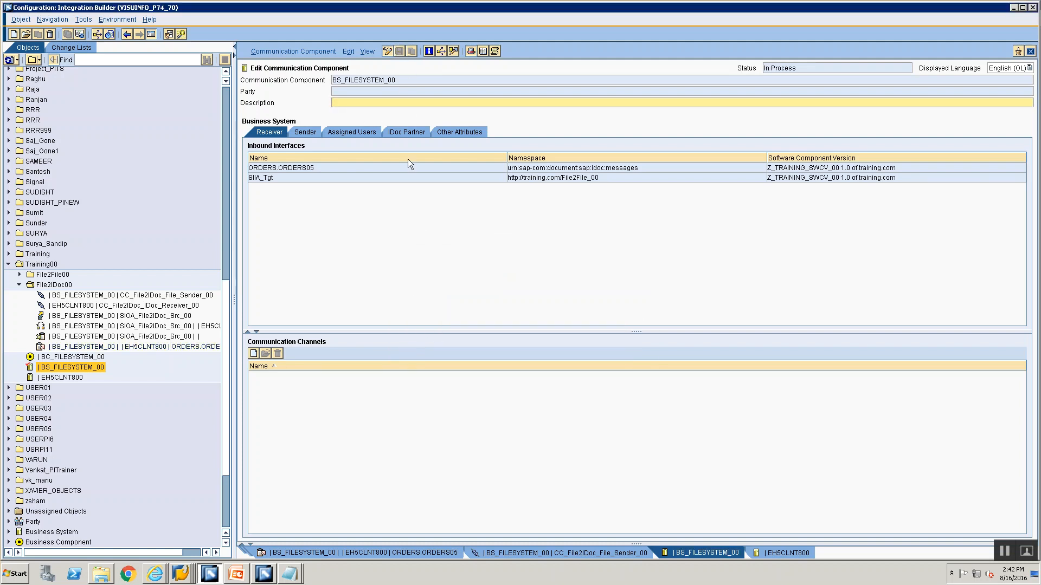
Switch to the SLD in Internet Explorer to recheck BS_FILESYSTEM_00's integration details, and return to the Integration Builder
click(114, 19)
click(116, 19)
click(158, 574)
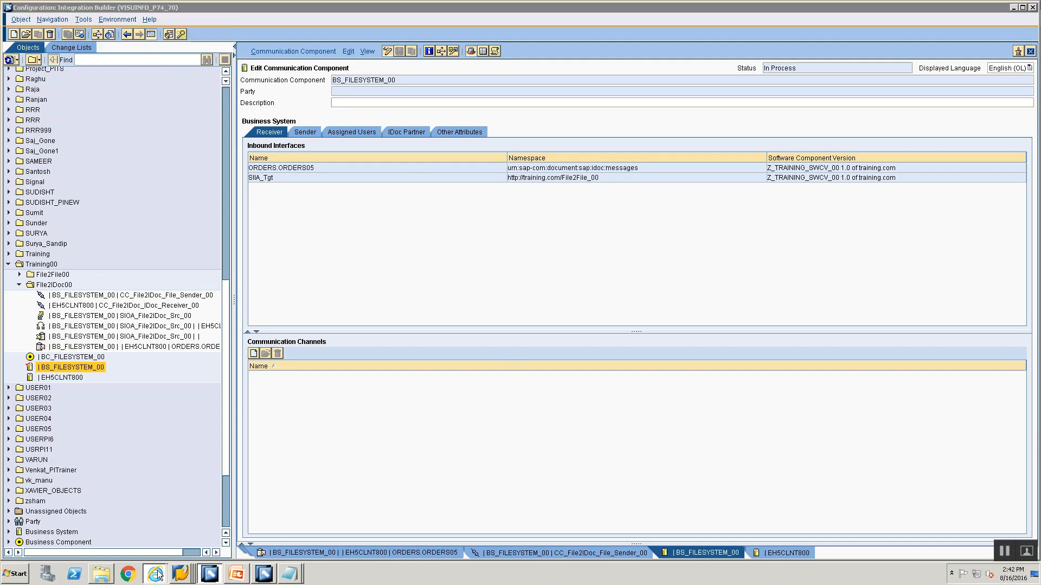
click(160, 551)
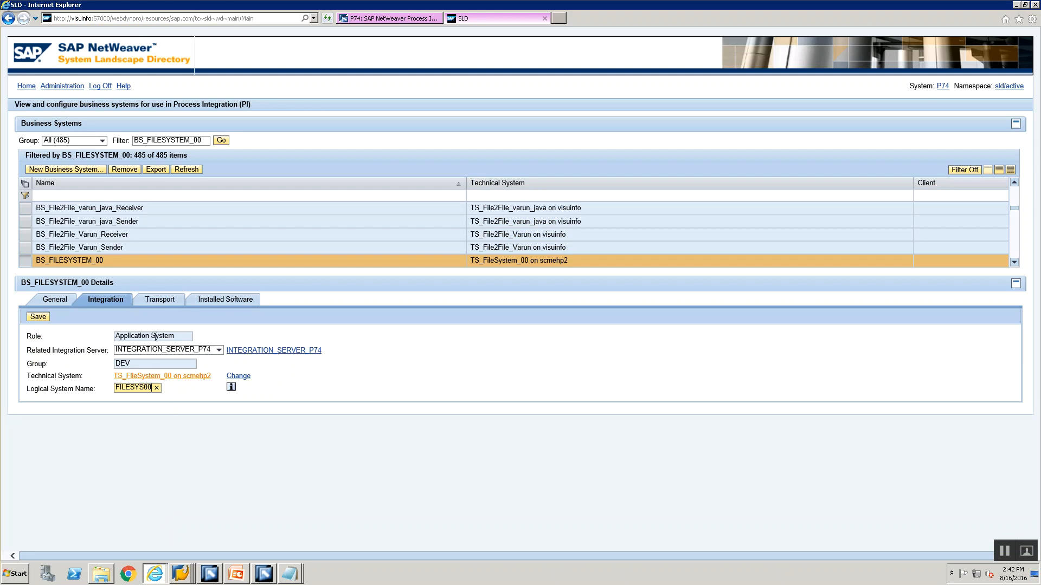
click(210, 574)
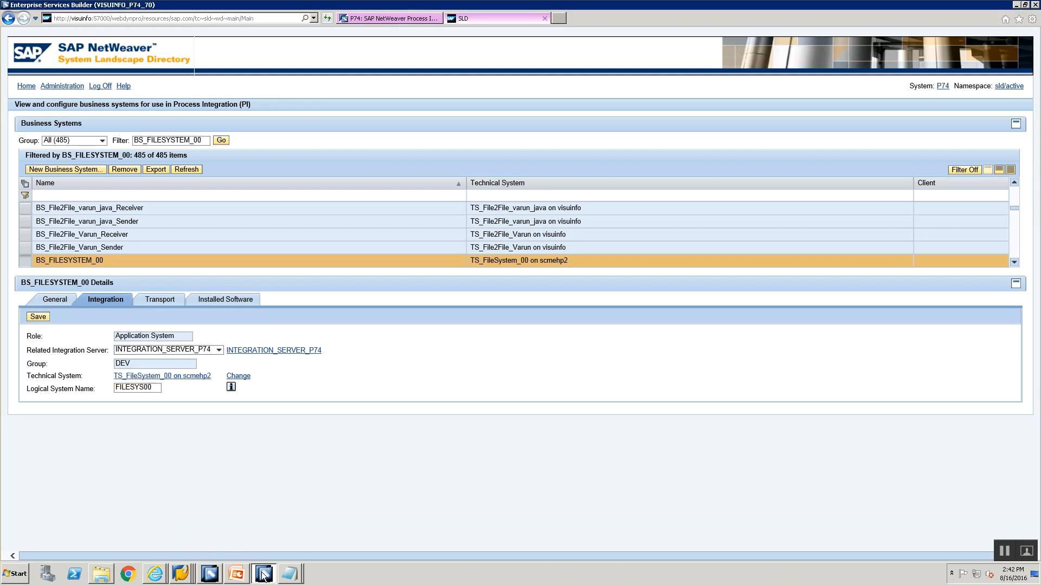
click(208, 579)
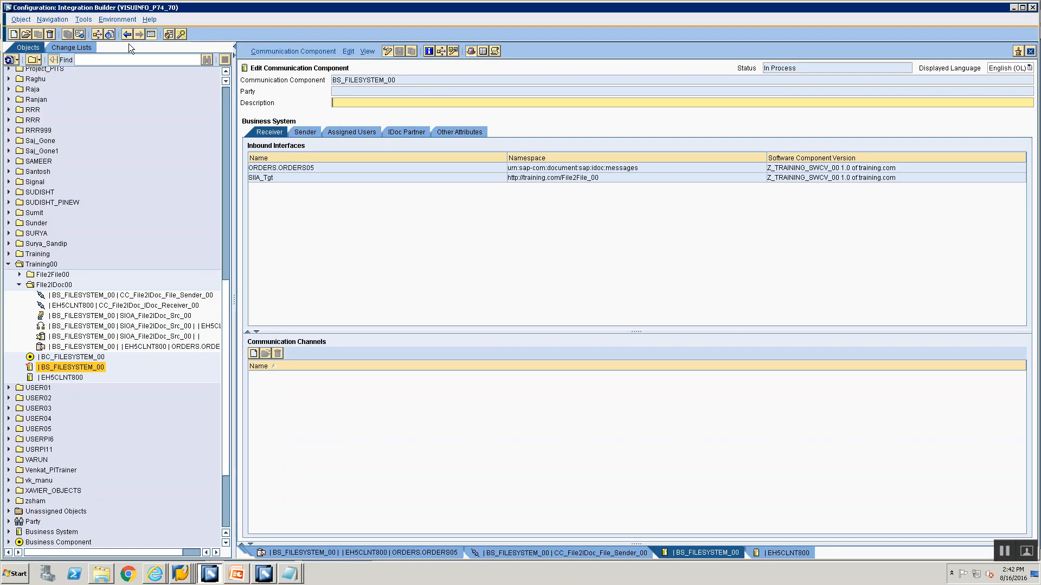
Clear the SLD data cache of the Integration Builder once more
click(112, 22)
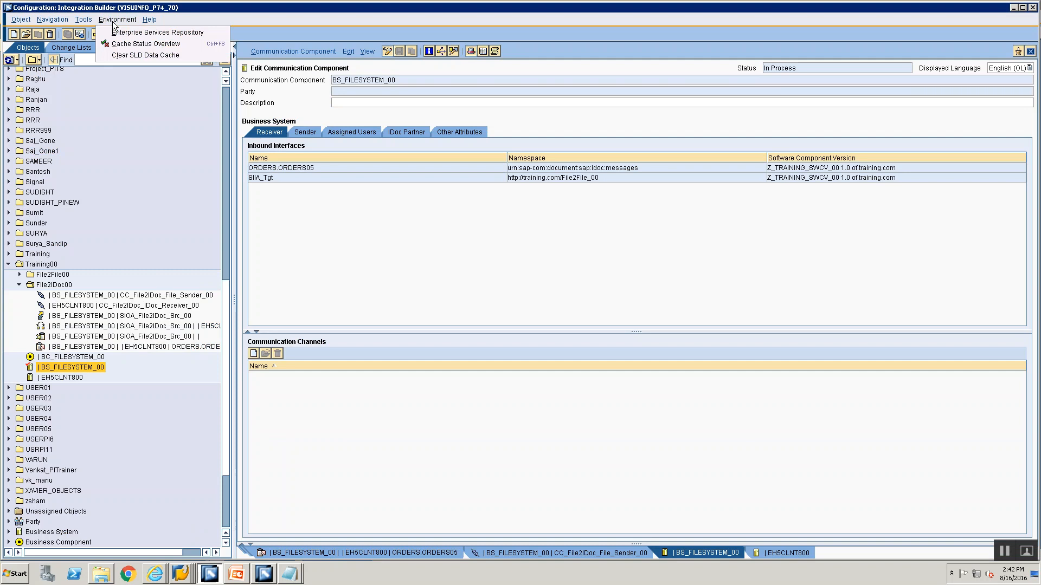
click(127, 54)
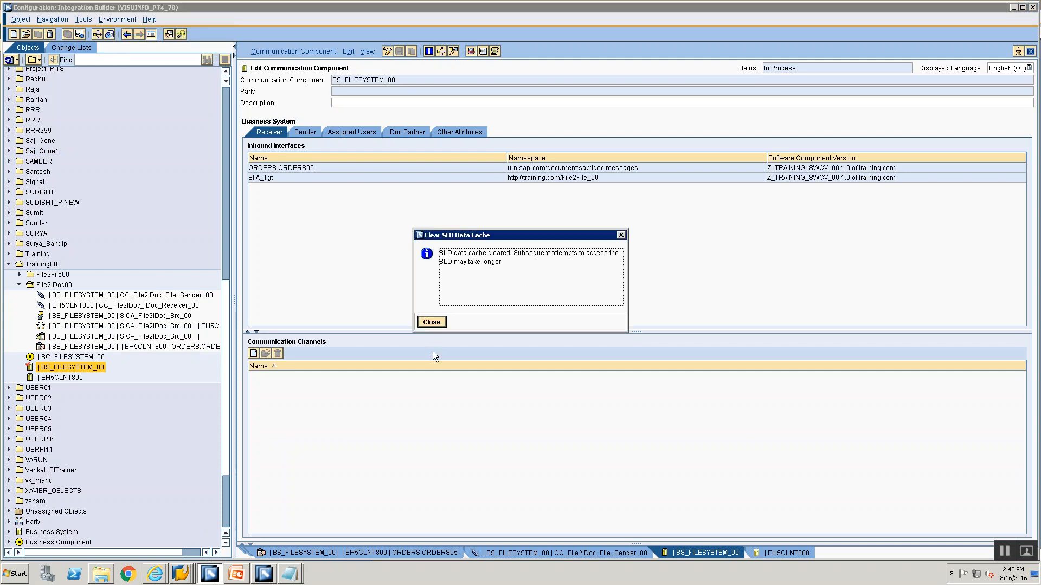
click(432, 322)
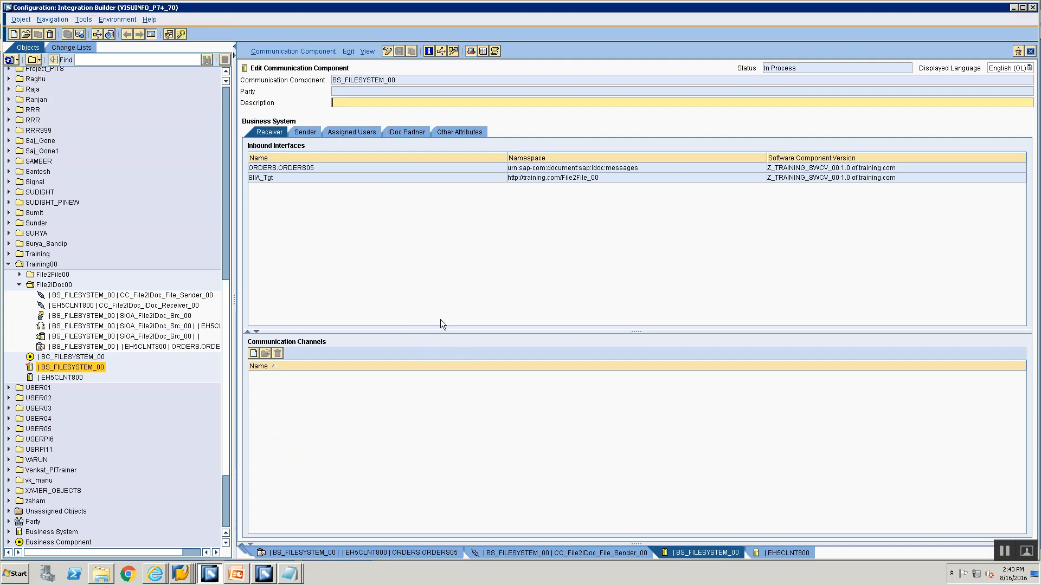
Set communication component BS_FILESYSTEM_00 to display mode and check its adapter-specific identifiers
click(388, 53)
click(388, 54)
click(388, 51)
click(293, 51)
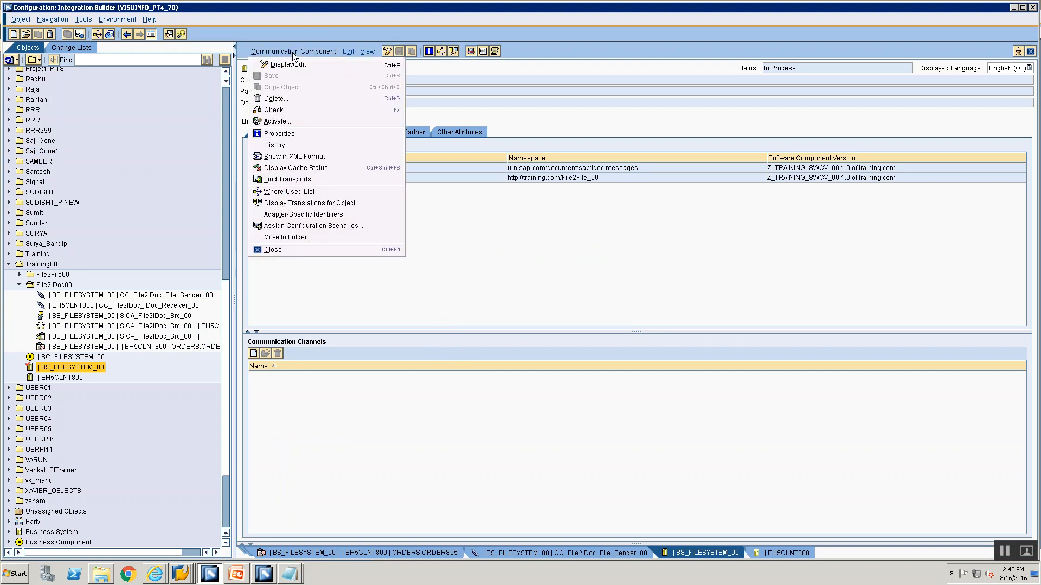
click(313, 215)
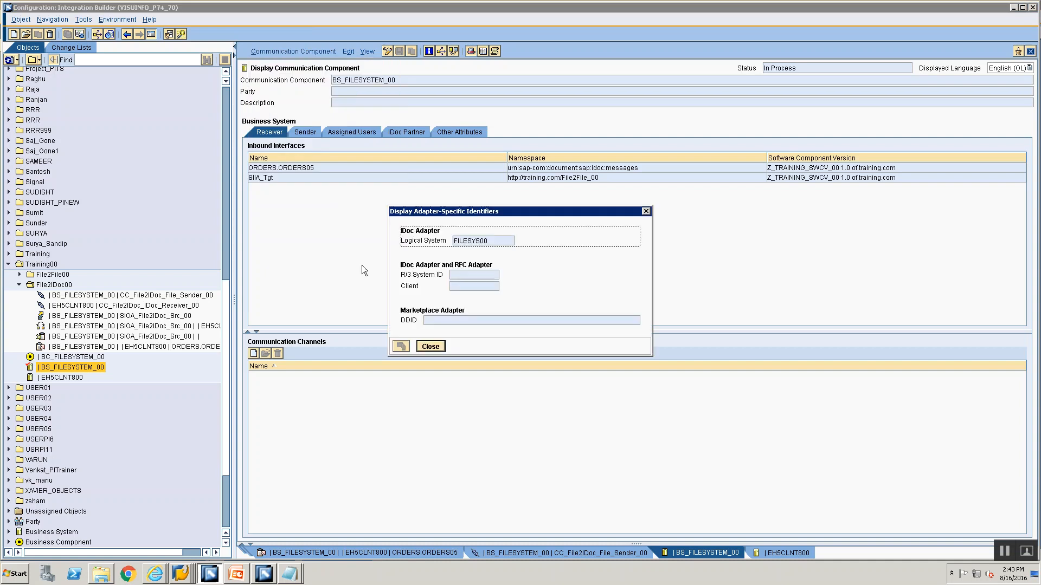
click(421, 349)
Return BS_FILESYSTEM_00 to edit mode, compare its adapter-specific identifiers with the System Landscape Directory again and apply them
click(387, 51)
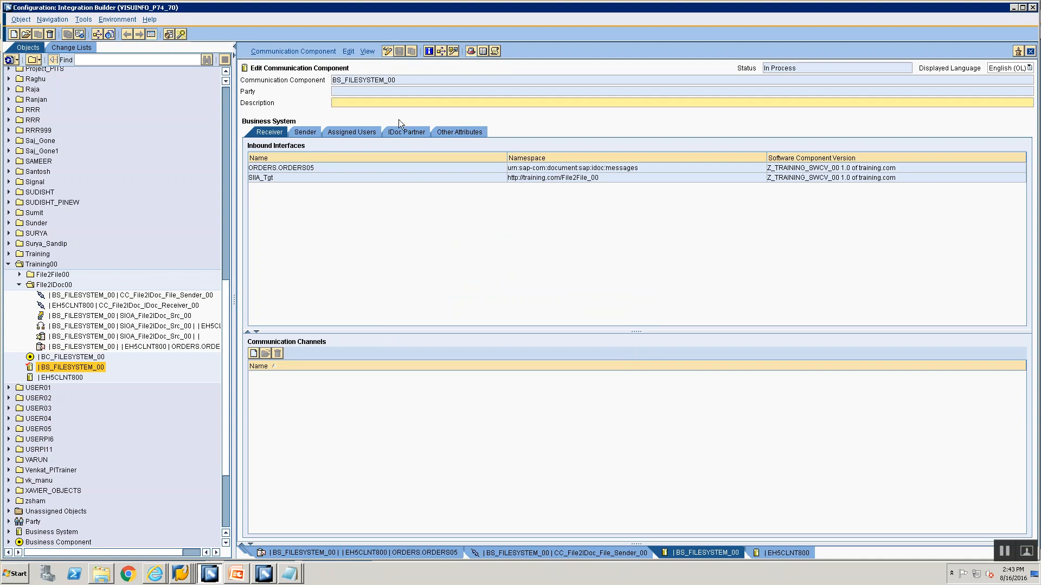
click(303, 50)
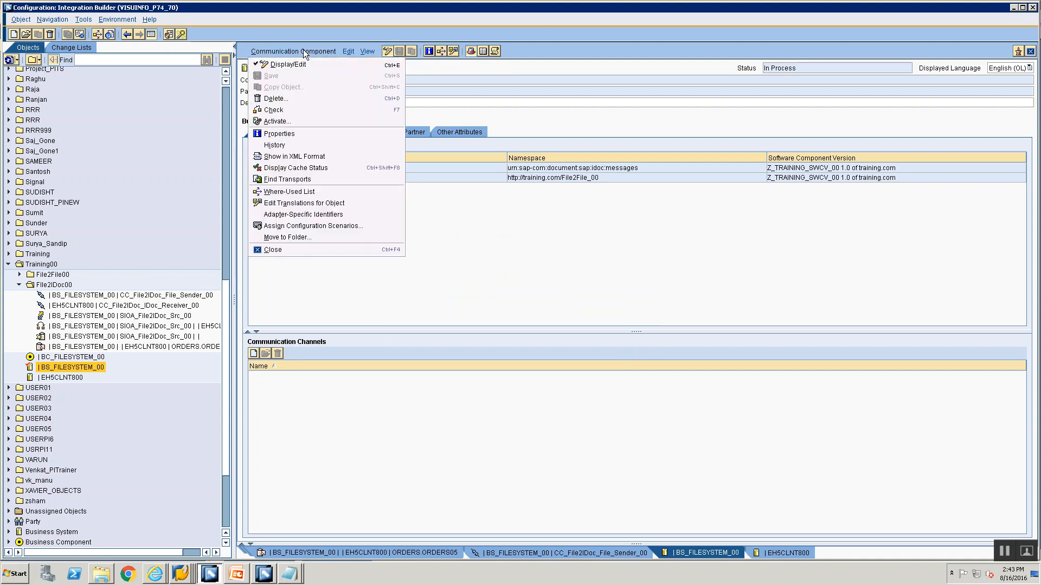
click(340, 213)
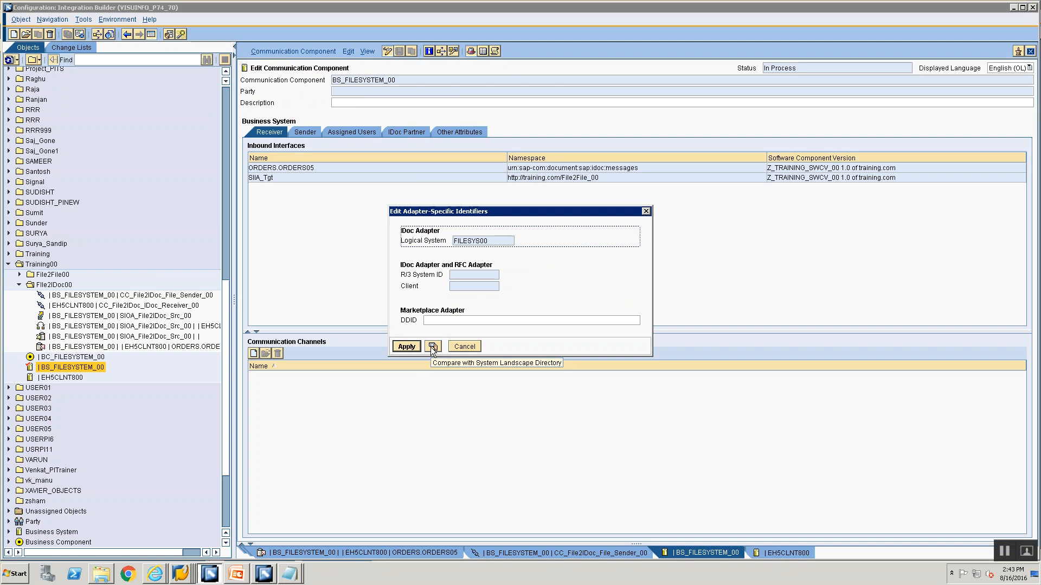
click(432, 347)
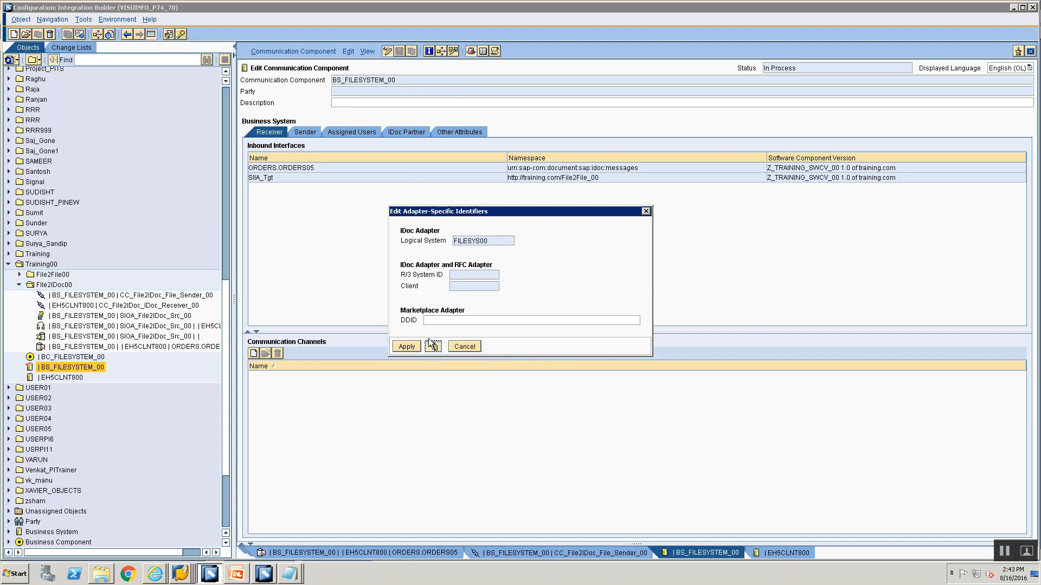
click(406, 347)
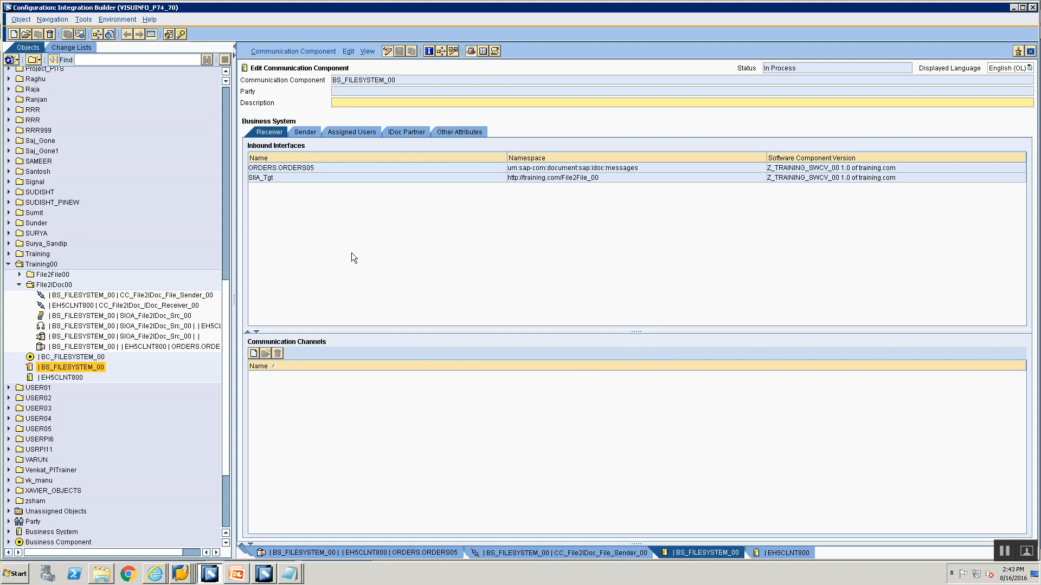
Activate the open Standard change list containing the changed communication component
click(70, 46)
click(61, 156)
right_click(61, 155)
click(82, 173)
click(408, 391)
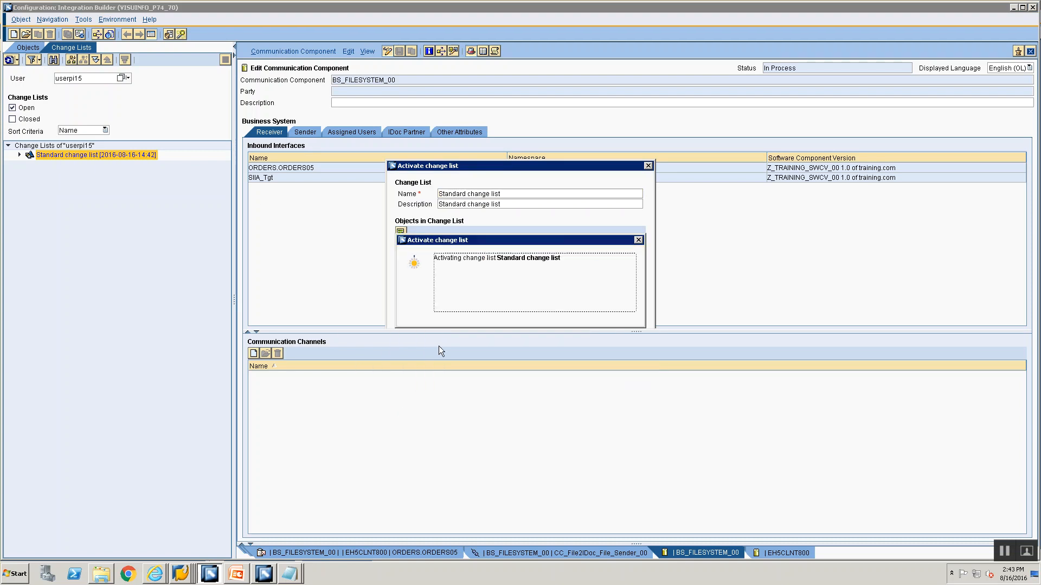
click(431, 322)
Switch to the P74 SAP session, restart the failed XML message from BS_FILESYSTEM_00 in the processed messages monitor and refresh its status
click(179, 575)
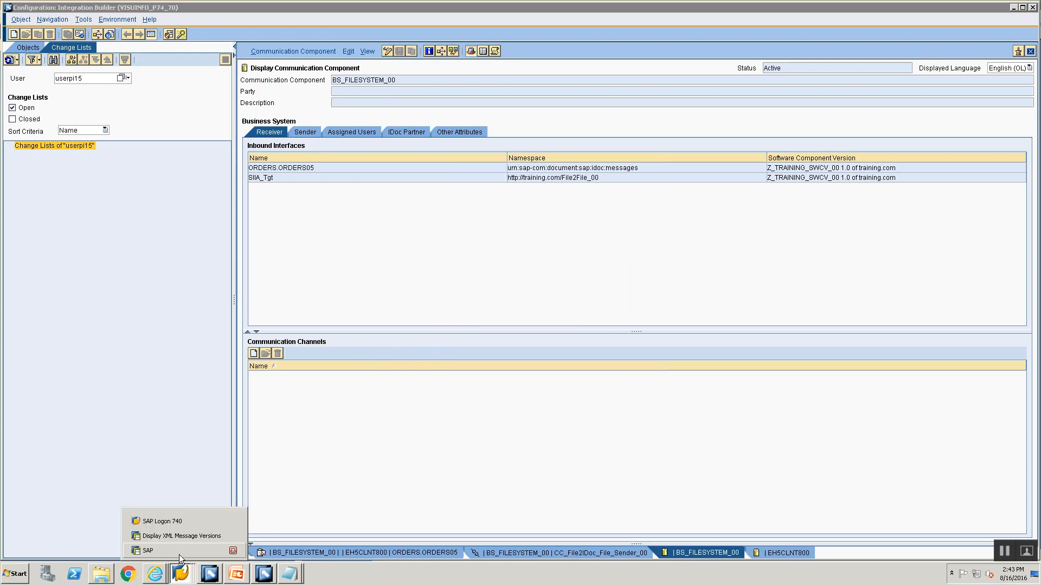
click(163, 532)
click(145, 29)
click(38, 183)
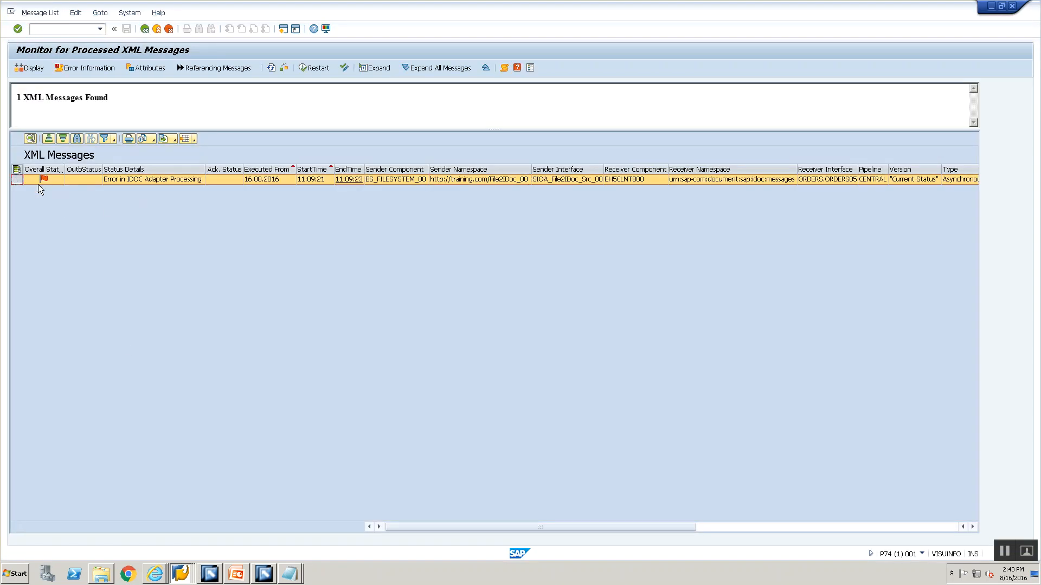
click(308, 71)
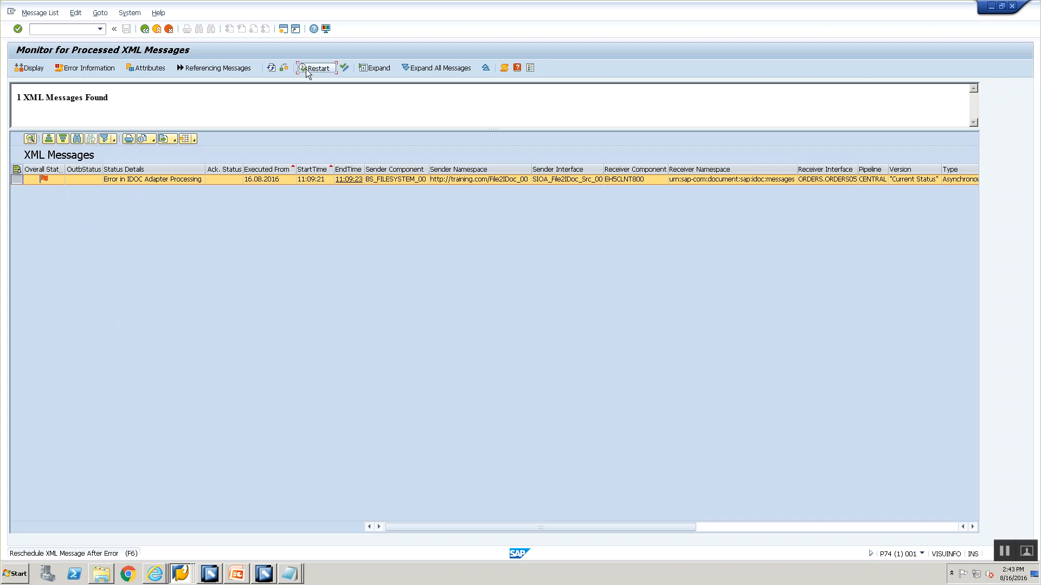
click(160, 224)
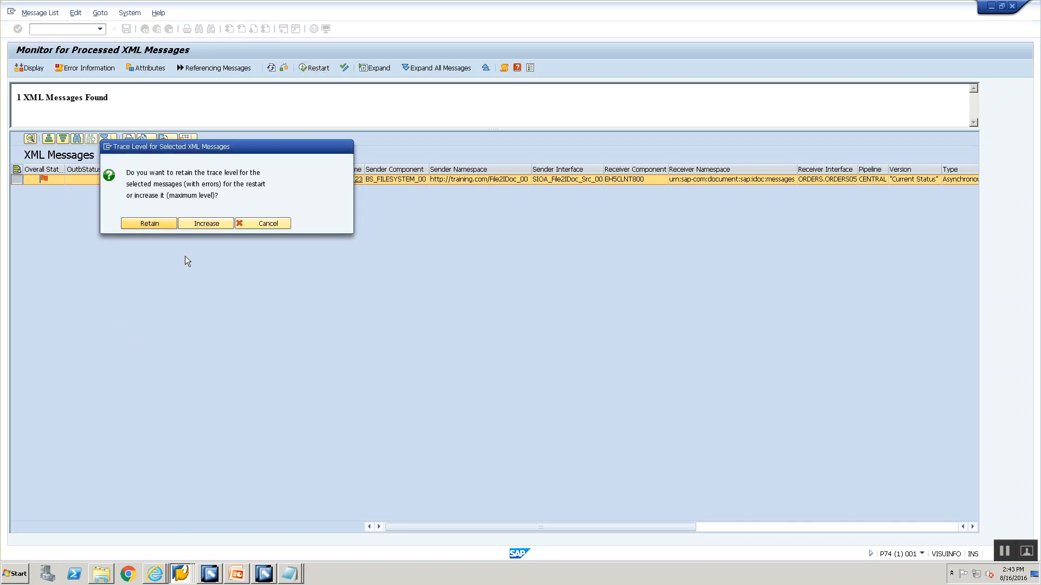
click(272, 68)
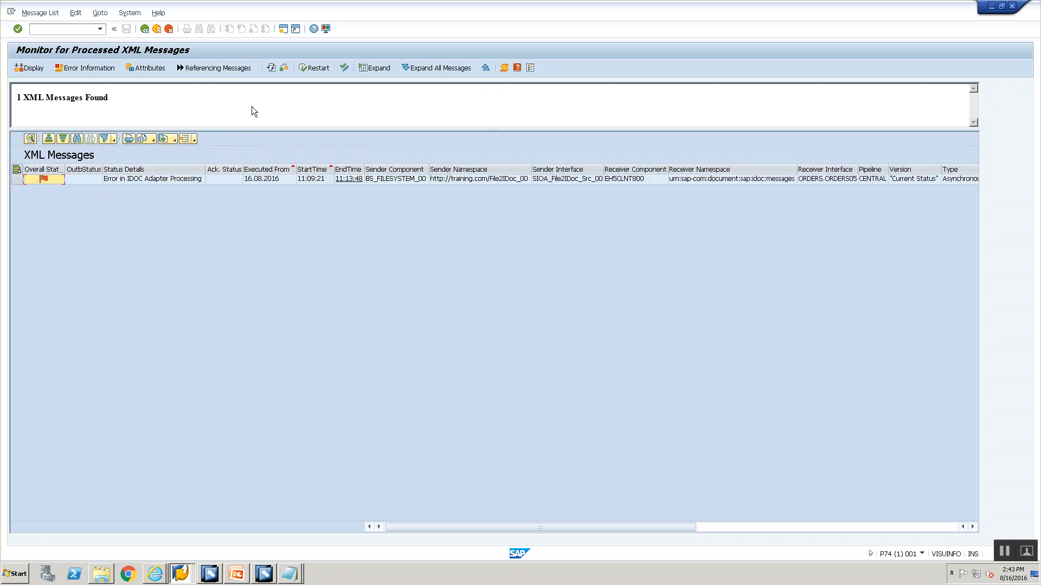
click(271, 68)
Switch to the EH5 SAP session, upload File2IDoc.xml to \\VISUINFO\sapmnt\trans\training\File2IDoc.xml in BIN format, and return to the message monitor
mouse_move(172, 580)
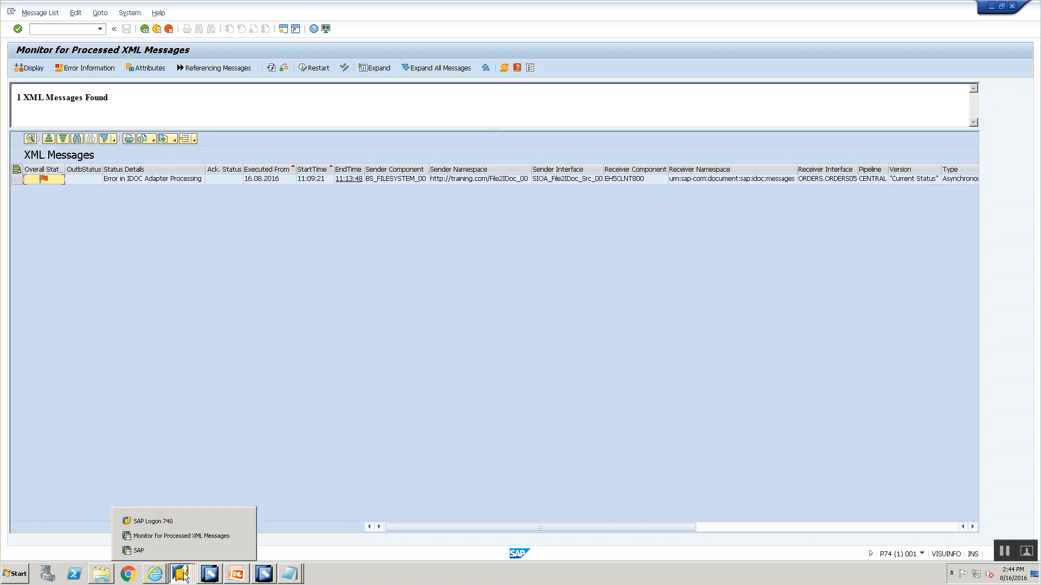
click(185, 545)
click(265, 207)
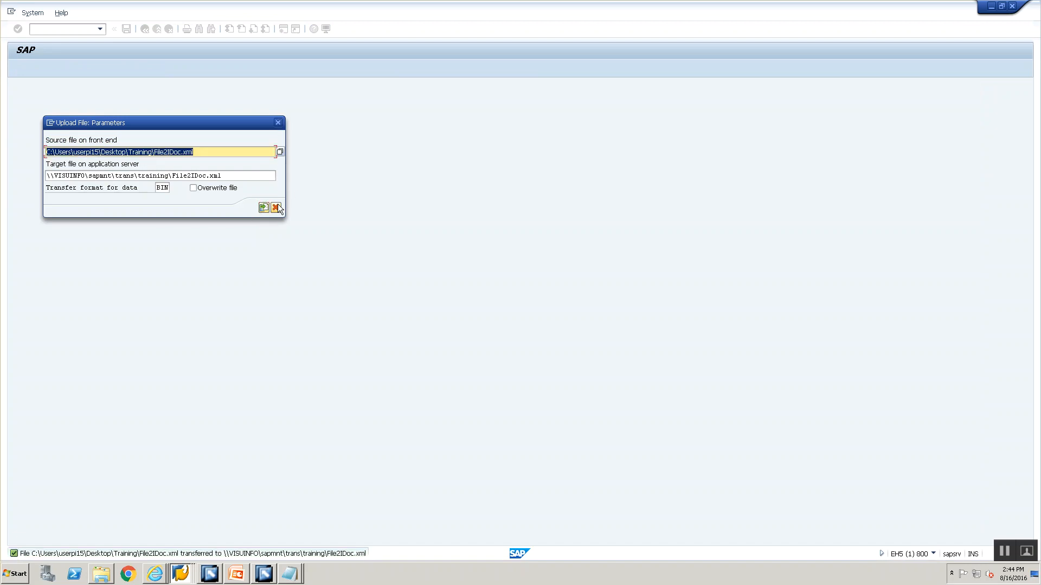
key(alt+Tab)
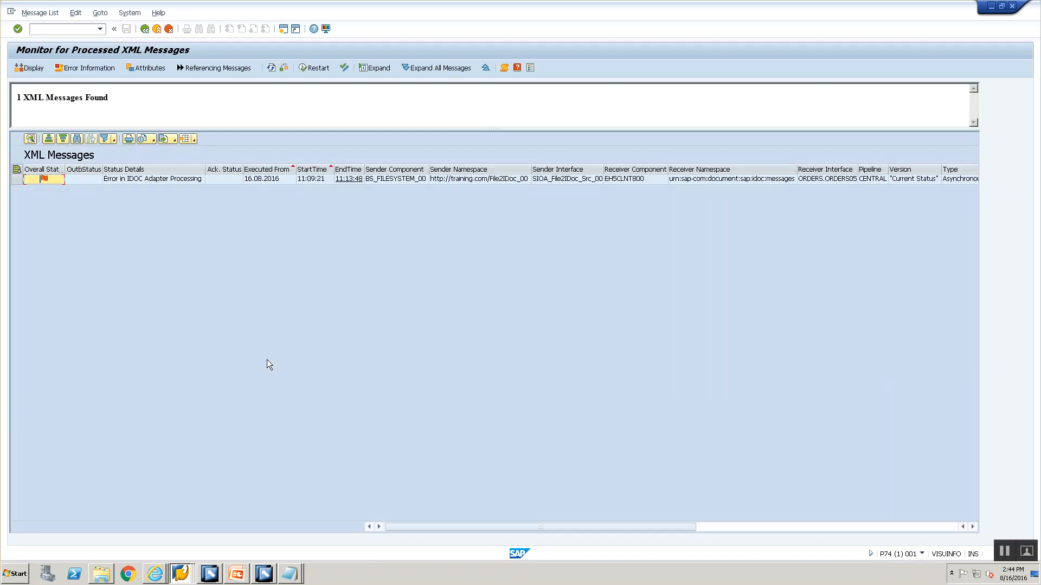
click(169, 574)
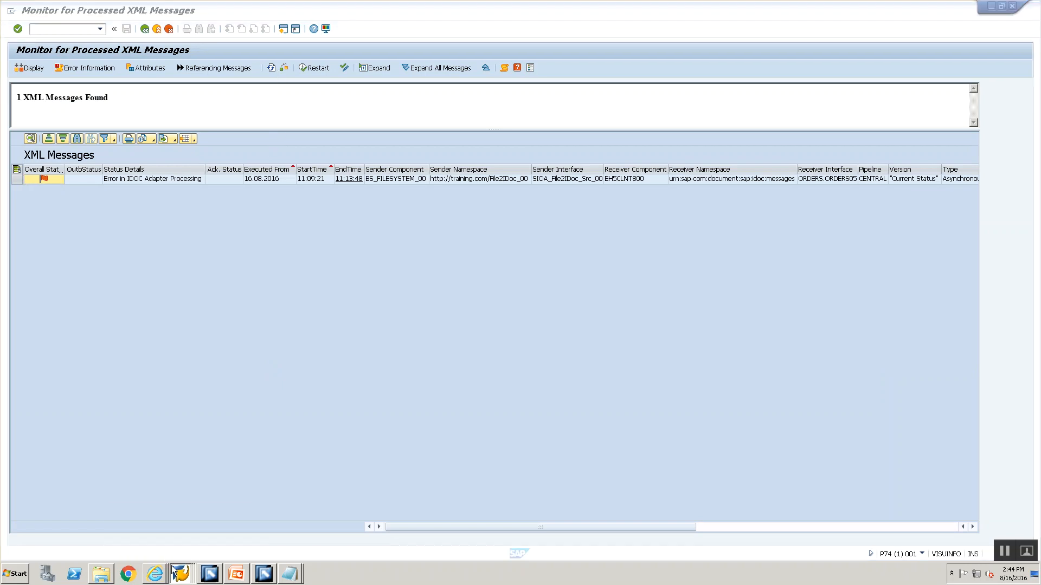
Open transaction AL11 in a new P74 session, inspect the files in \\VISUINFO\sapmnt\trans\training\file2file, and leave that directory listing
click(171, 523)
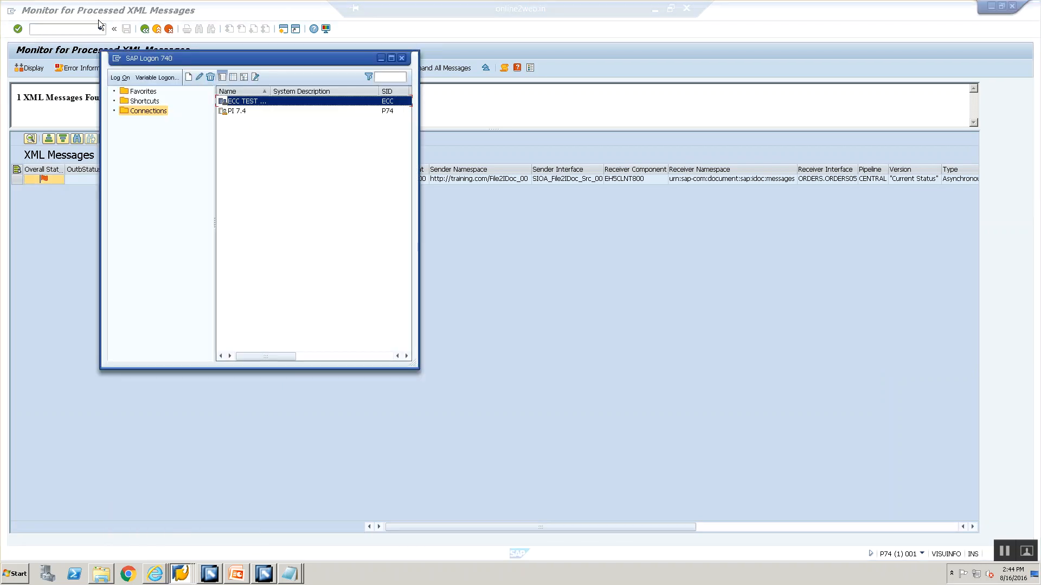
click(49, 31)
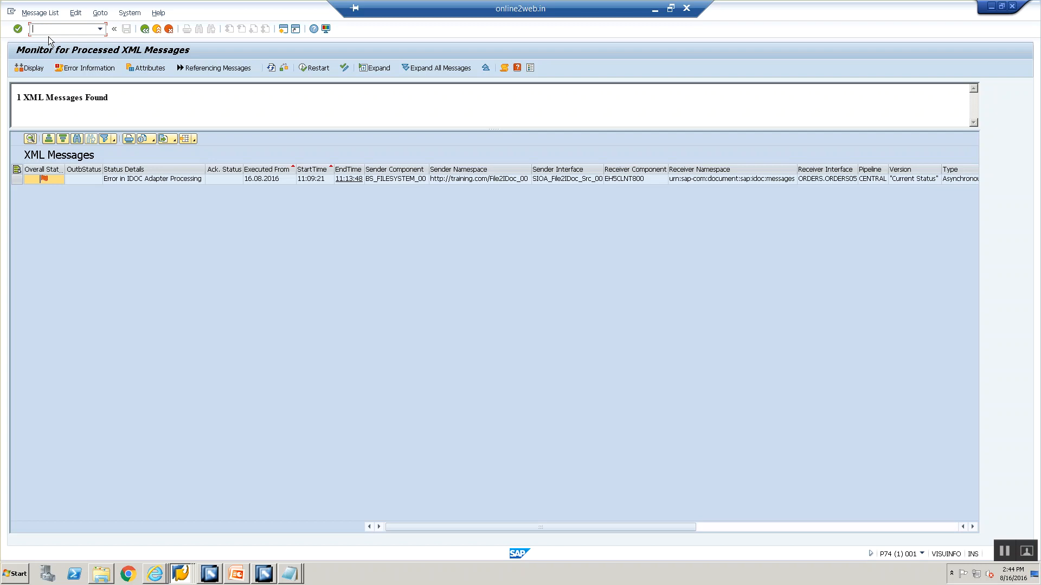
click(45, 179)
click(33, 29)
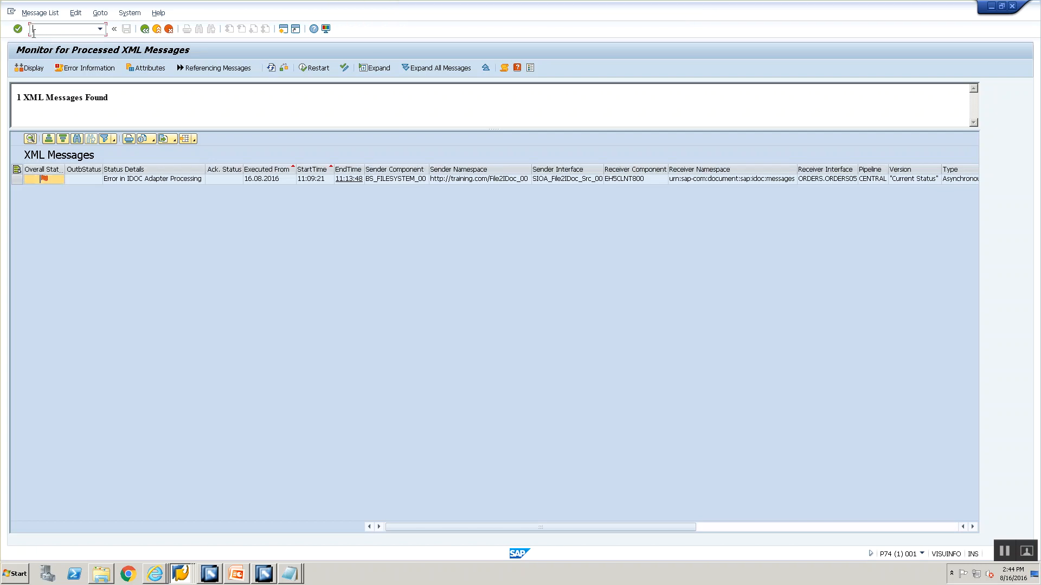
text(/oal11)
key(Return)
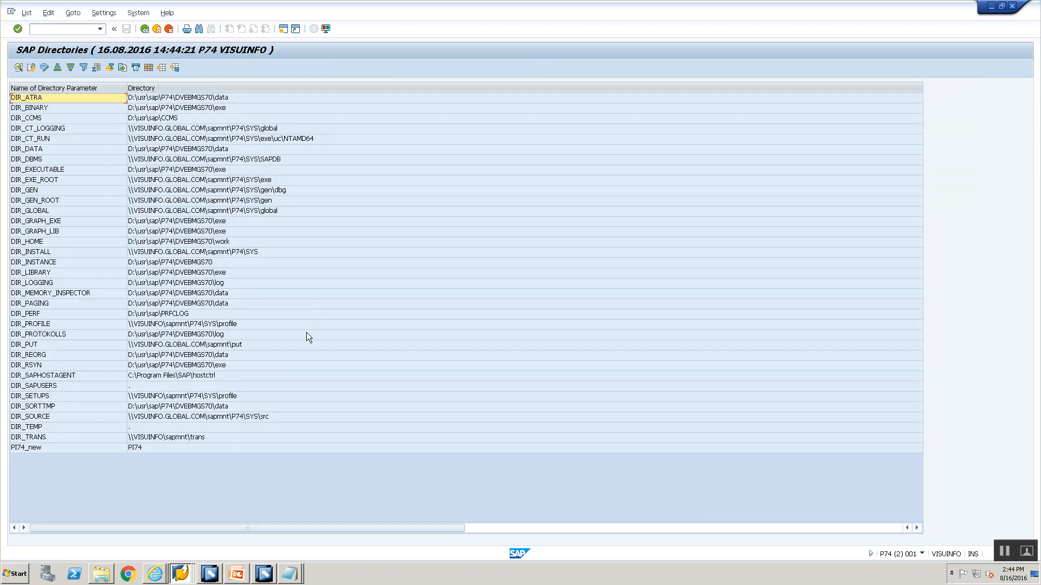
double_click(153, 437)
double_click(253, 261)
click(275, 119)
double_click(274, 122)
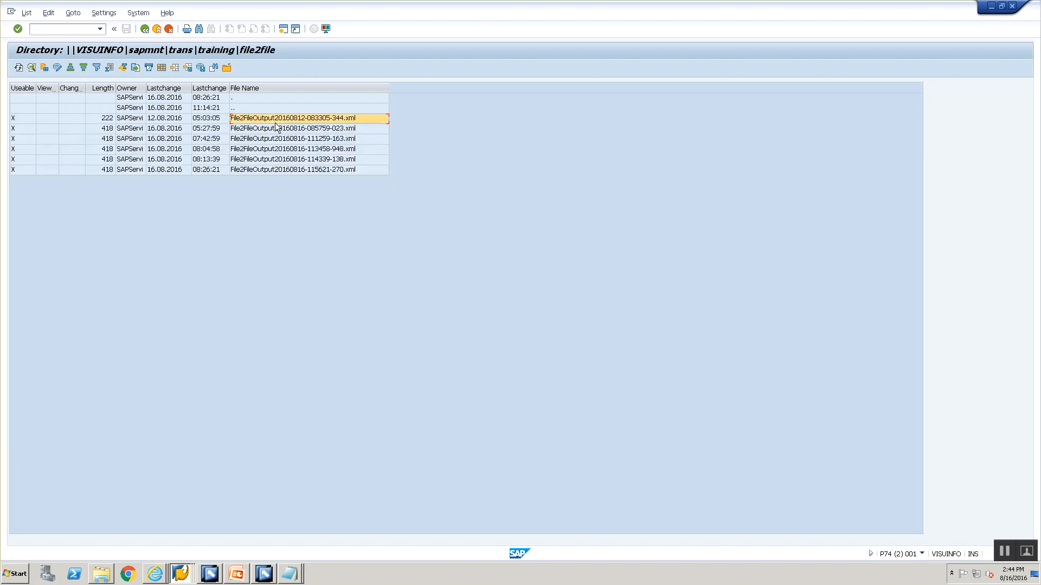
click(145, 30)
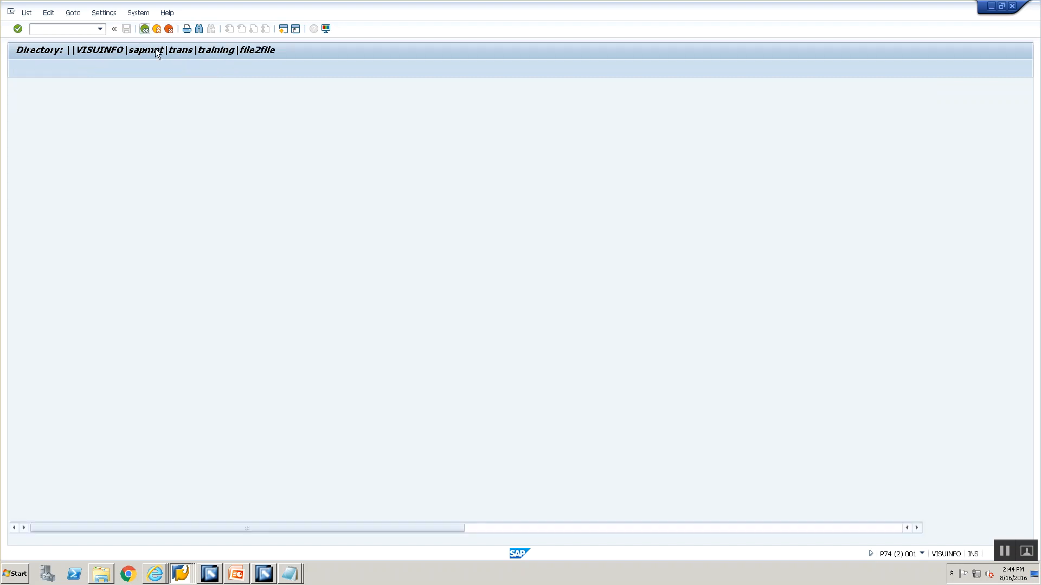
Return to the processed XML messages monitor, refresh the list and open the newest BS_FILESYSTEM_00 message to read its adapter error
key(alt+Tab)
click(267, 68)
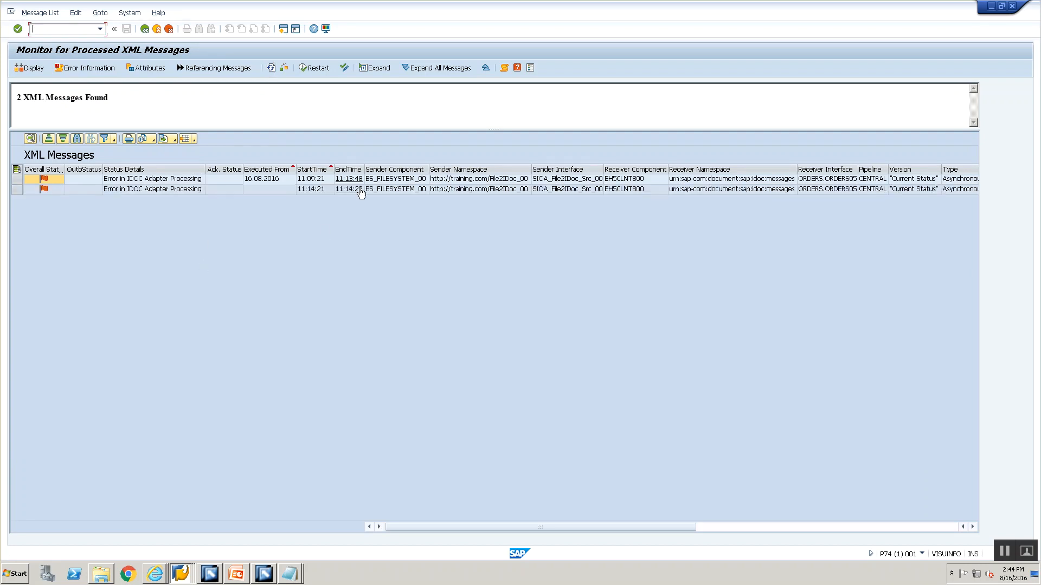
click(394, 181)
click(395, 189)
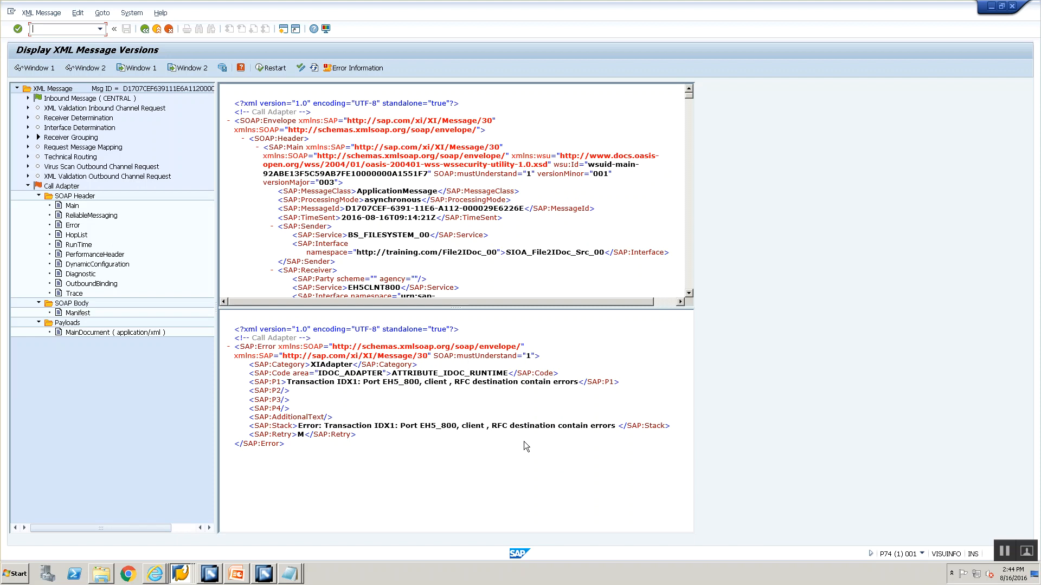
Open transaction IDX1 in the second P74 session, display port EH5_800 and open its RFC destination EH5CLNT800
key(alt+Tab)
key(alt+Tab)
key(alt+Tab)
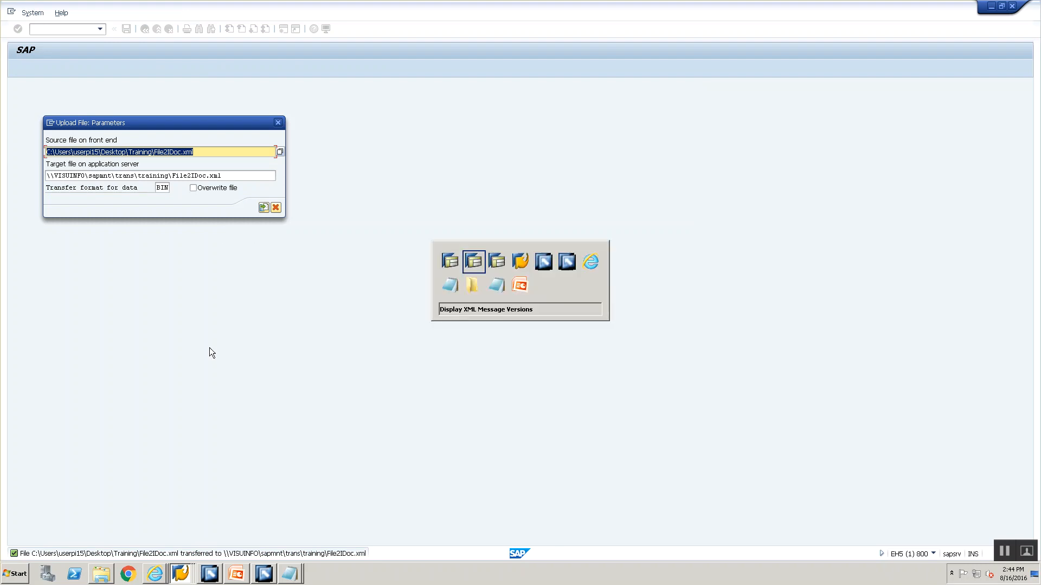
text(/nidx1)
key(Return)
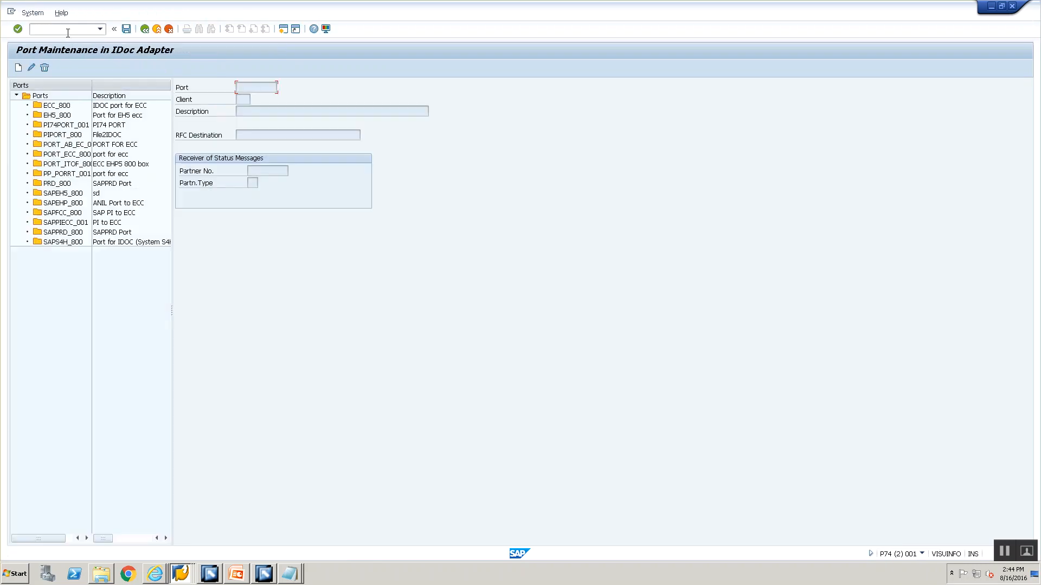
click(57, 115)
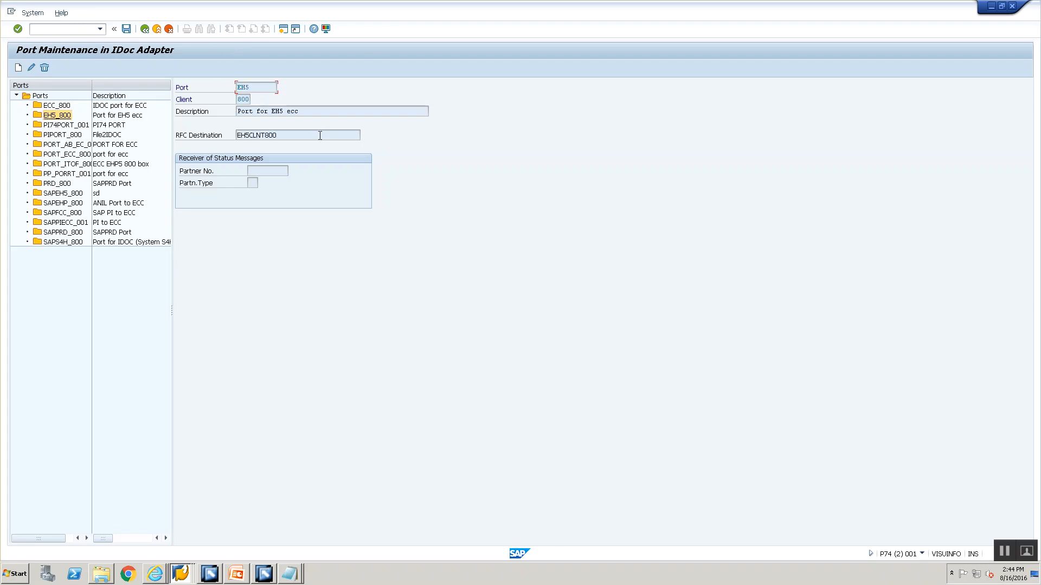
double_click(259, 138)
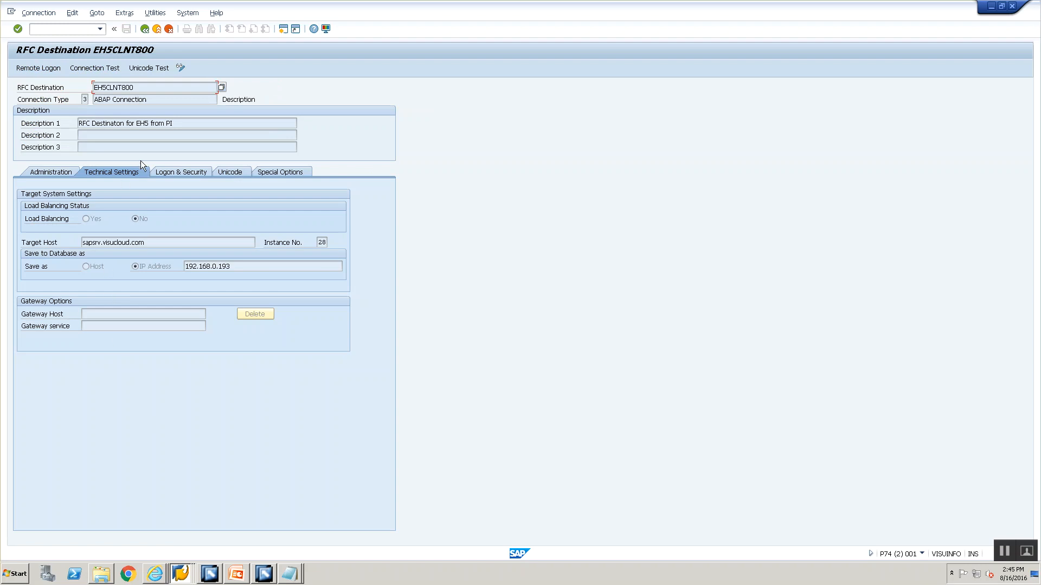
Run the connection test for RFC destination EH5CLNT800 twice, returning to the destination's settings each time
click(155, 12)
mouse_move(158, 26)
click(336, 27)
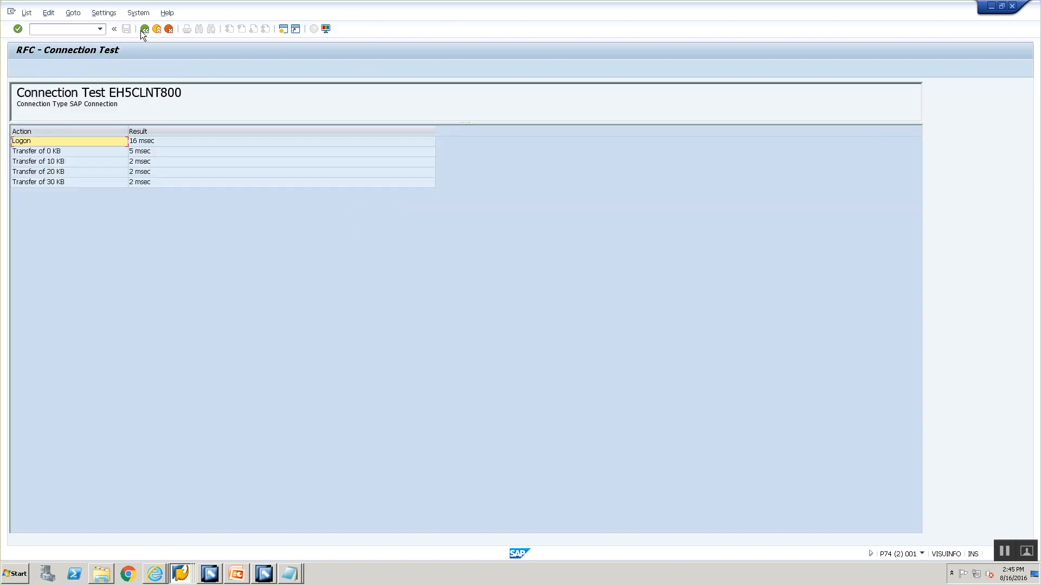
click(145, 29)
click(155, 13)
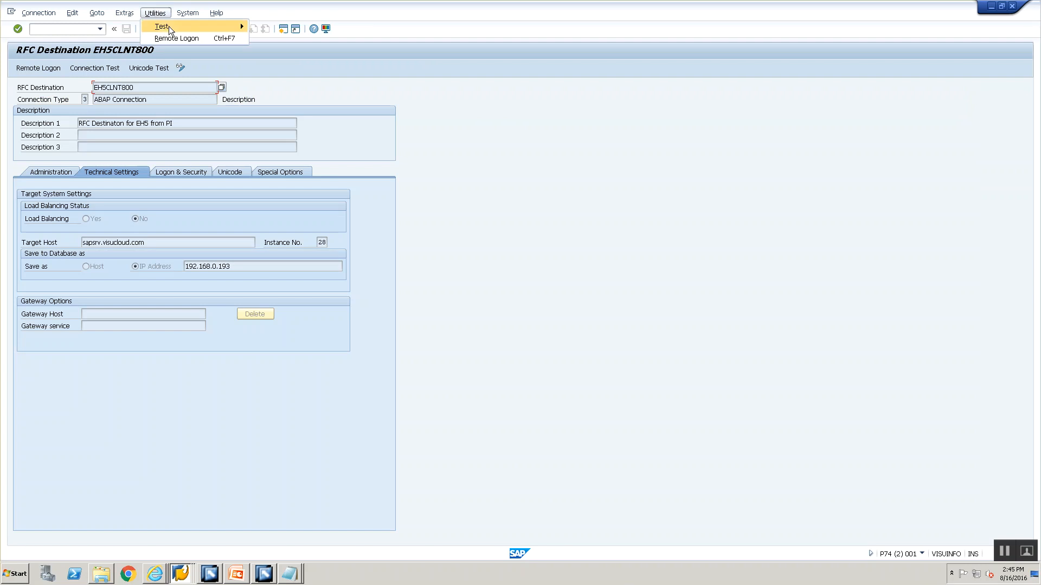
mouse_move(165, 30)
click(293, 26)
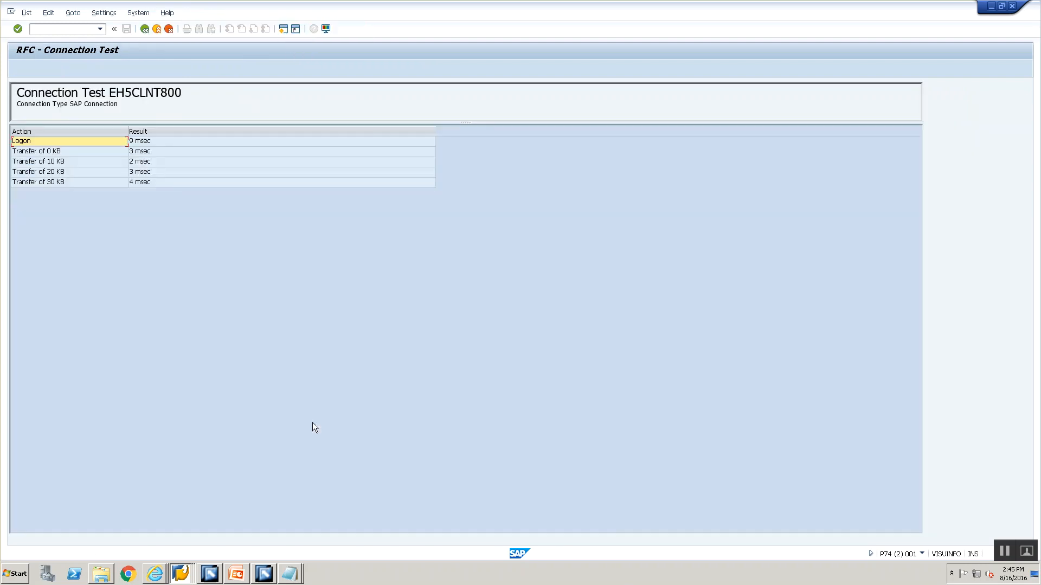
click(145, 29)
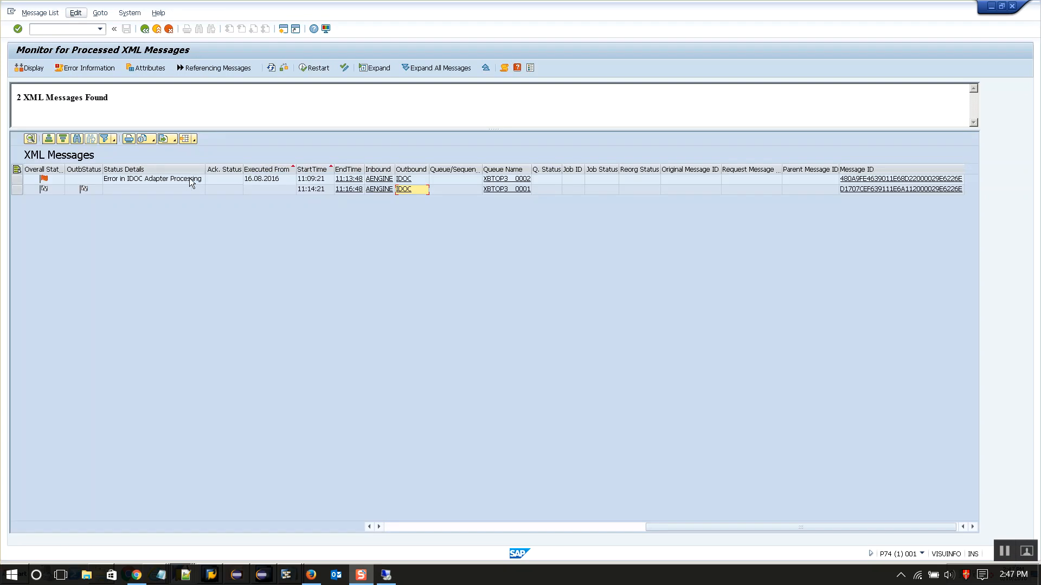
click(186, 179)
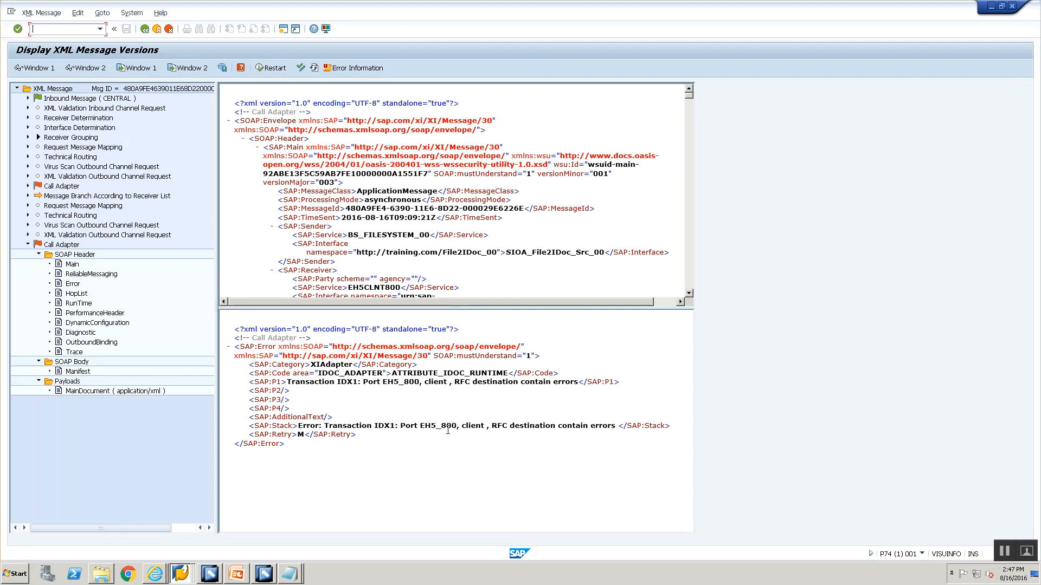
Return to the P74 session showing the message versions, open transaction IDX1 there and inspect the name of port EH5_800
click(170, 573)
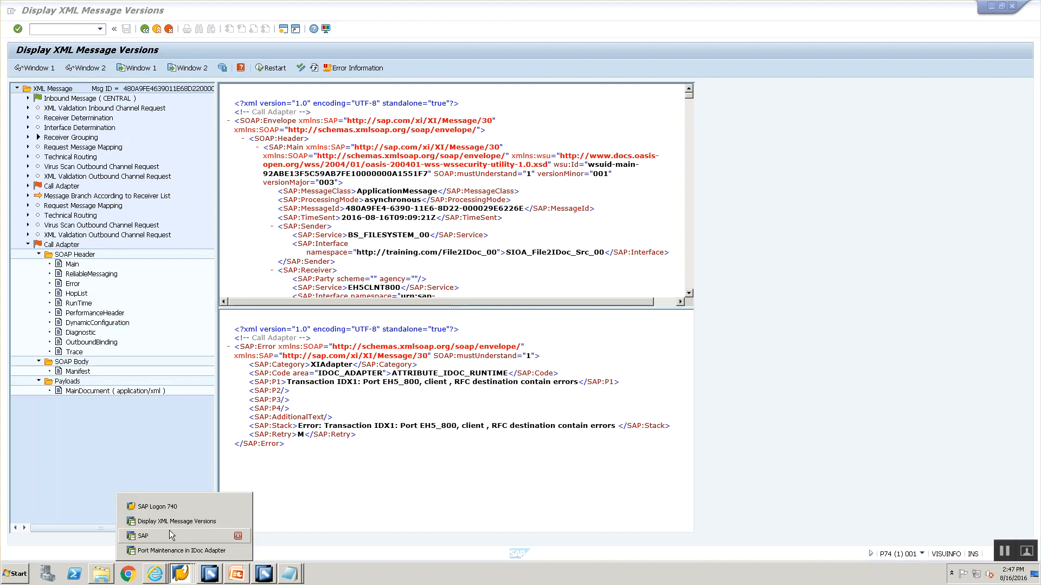
click(169, 535)
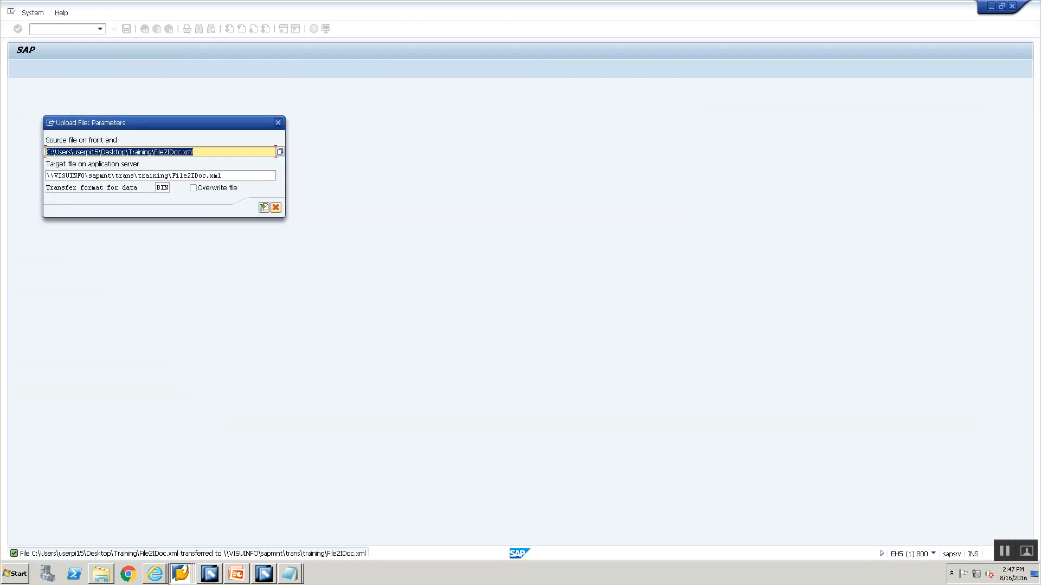
click(170, 573)
click(178, 525)
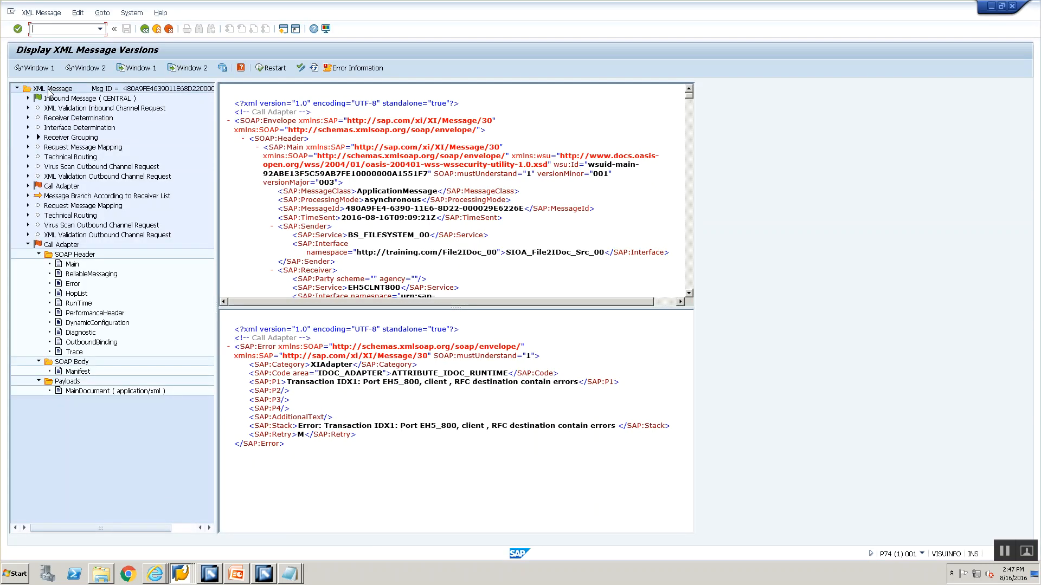
text(/nidx1)
key(Return)
double_click(64, 116)
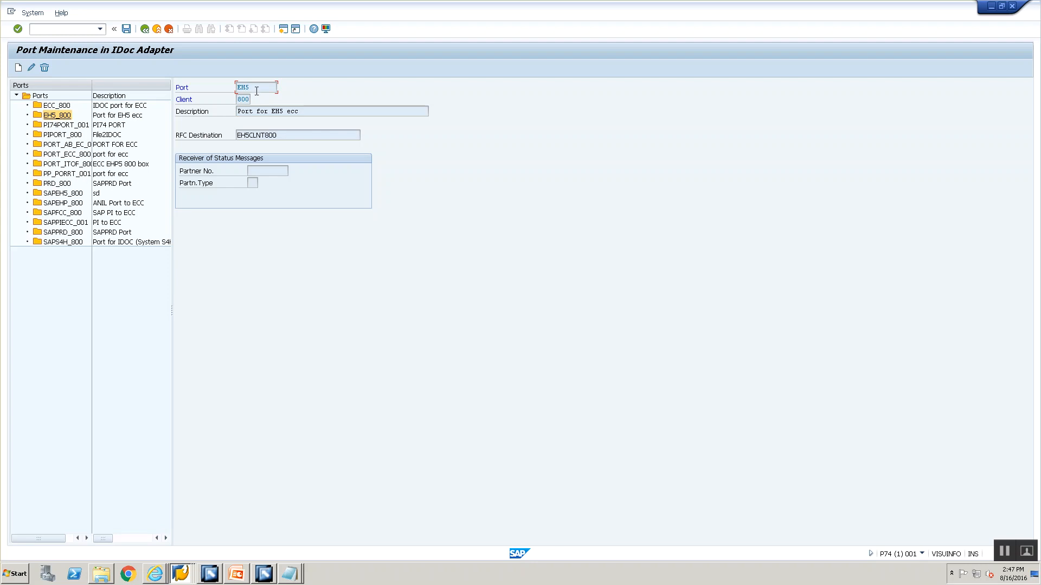
drag(249, 84, 236, 81)
click(324, 303)
Switch to the Integration Builder, edit communication channel CC_File2IDoc_IDoc_Receiver_00 with EH5 as the port, and save it
key(alt+Tab)
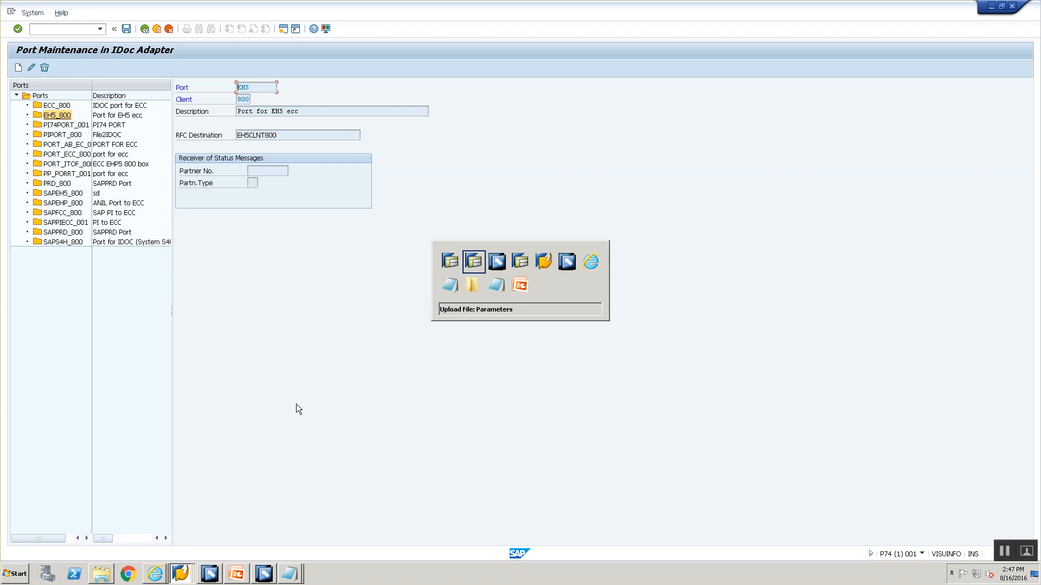
key(Tab)
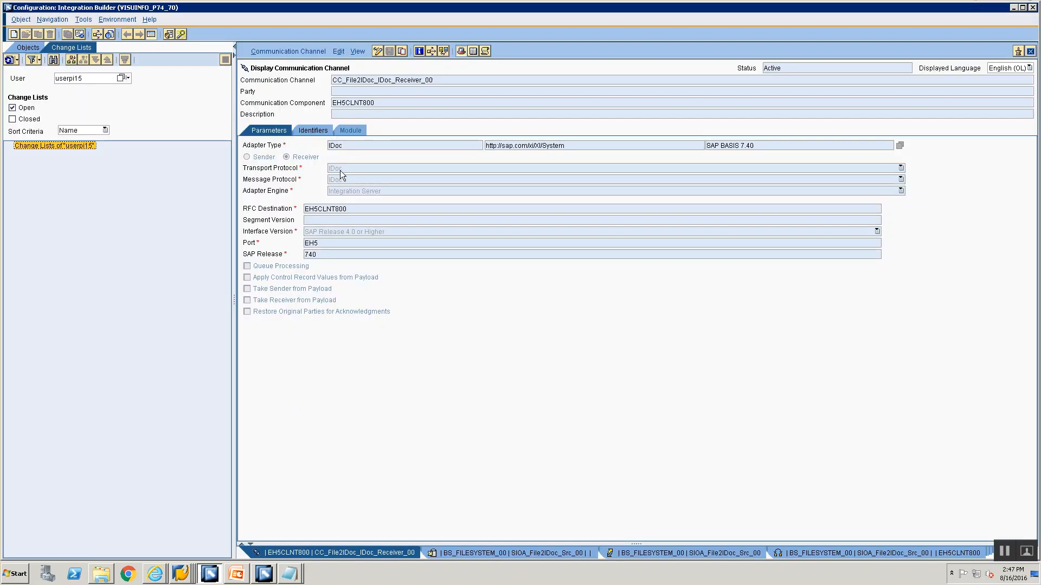
click(378, 51)
click(337, 244)
text(_)
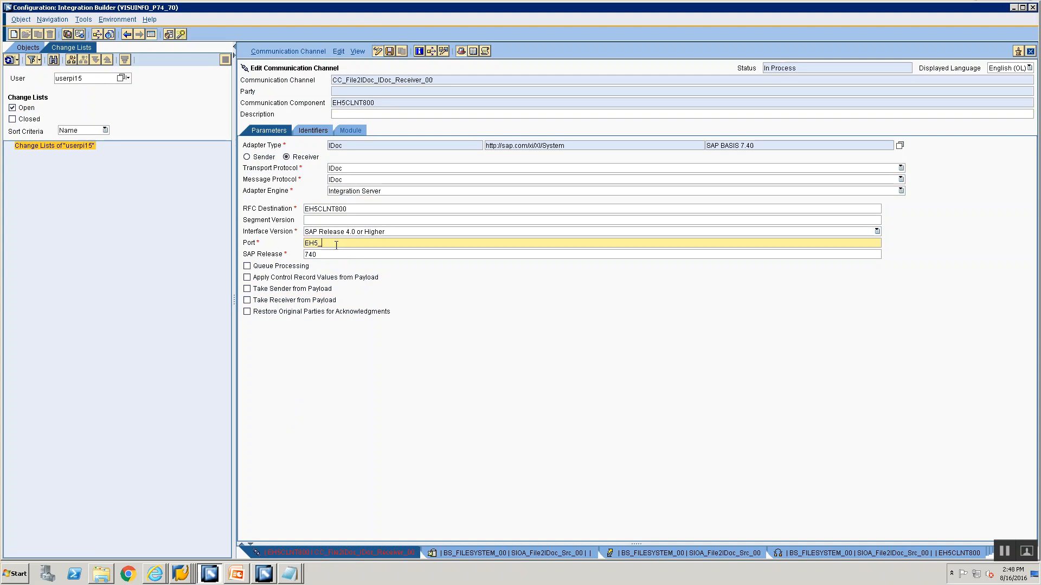
key(BackSpace)
key(BackSpace)
key(BackSpace)
key(ctrl+s)
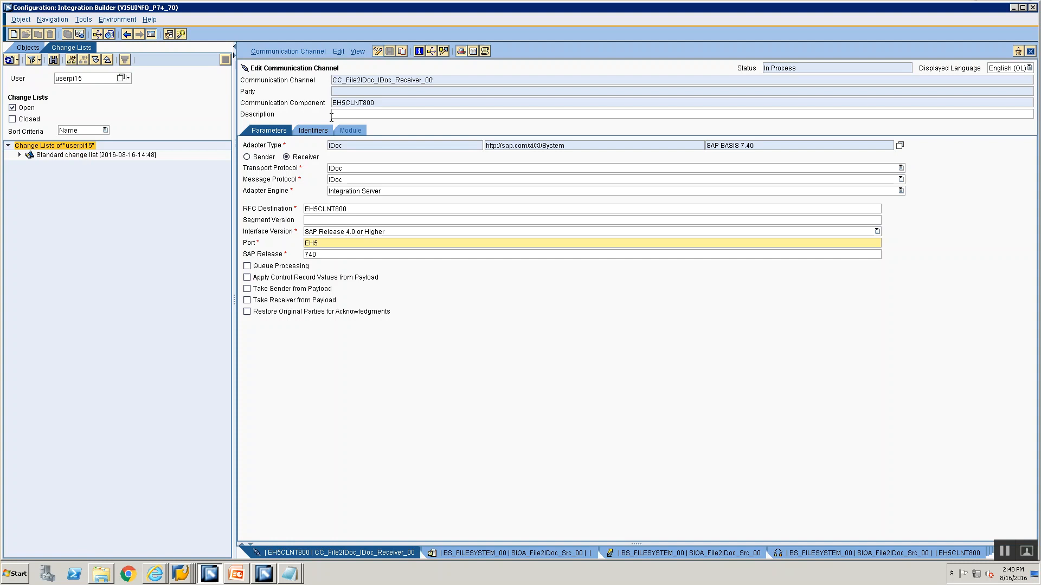
Activate the standard change list containing CC_File2IDoc_IDoc_Receiver_00 and open the cache status overview
click(66, 157)
right_click(66, 159)
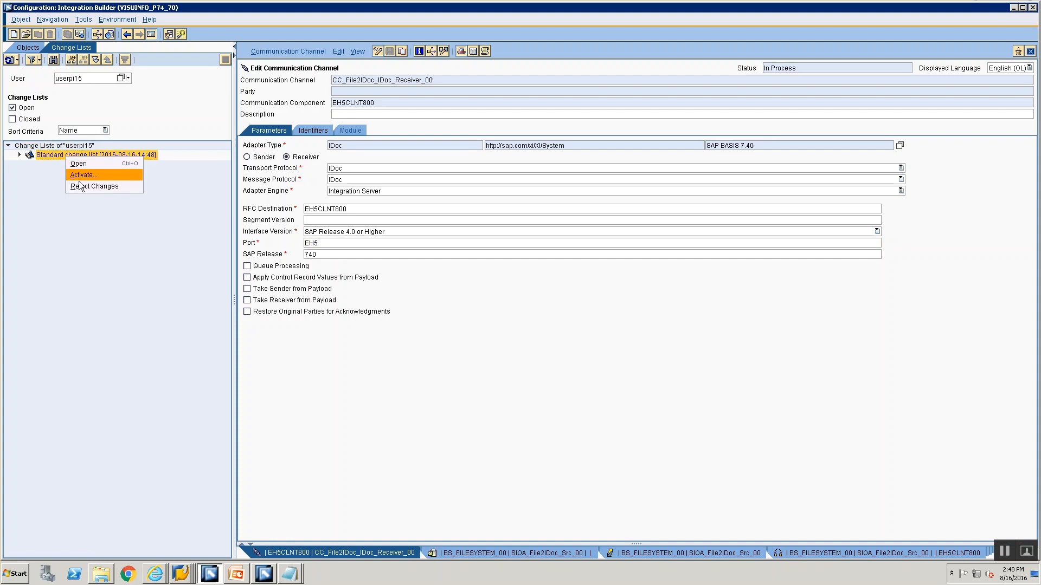
click(79, 175)
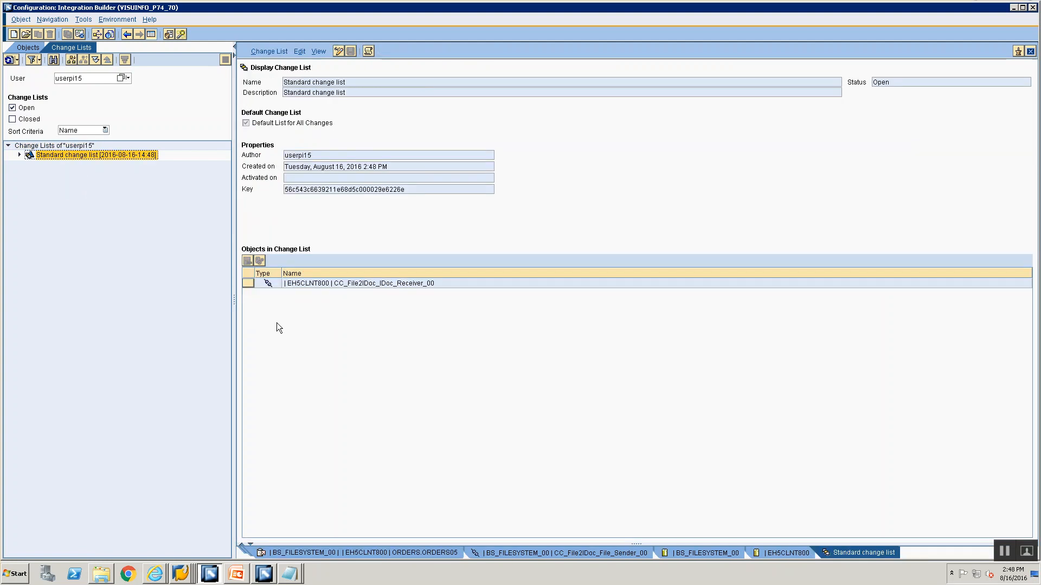
right_click(133, 159)
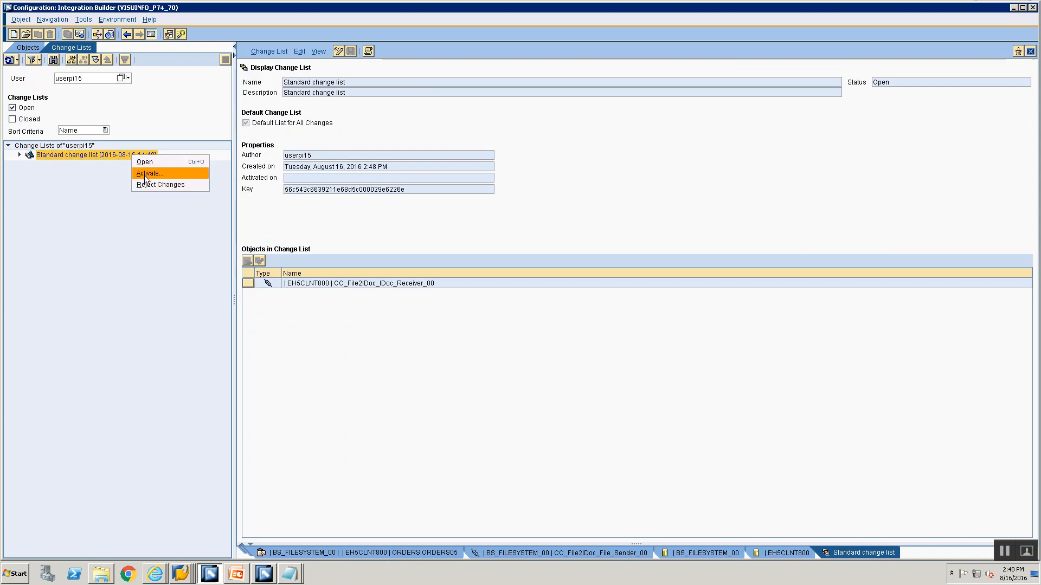
click(146, 172)
click(404, 392)
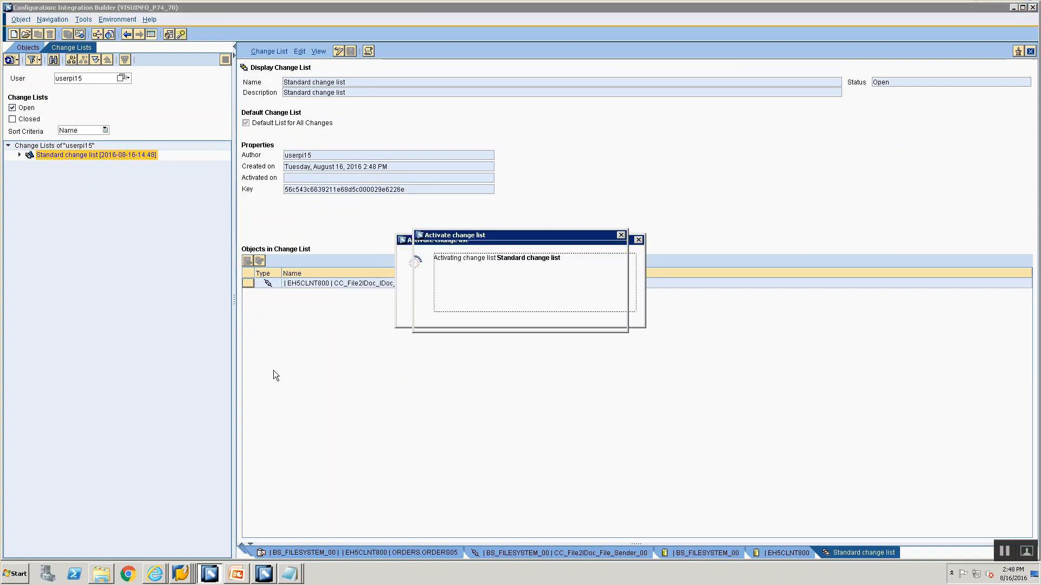
click(429, 323)
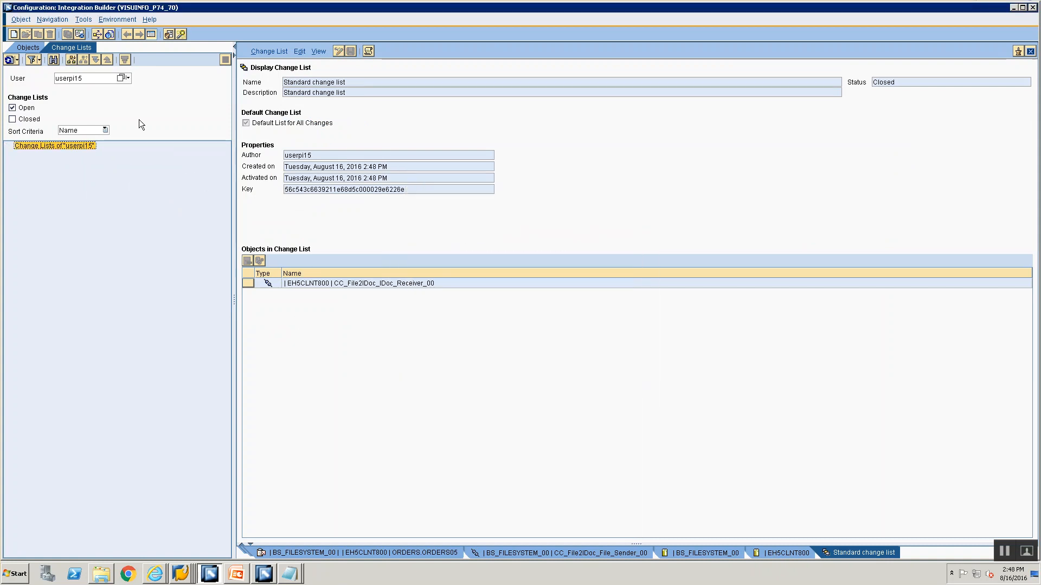
click(122, 20)
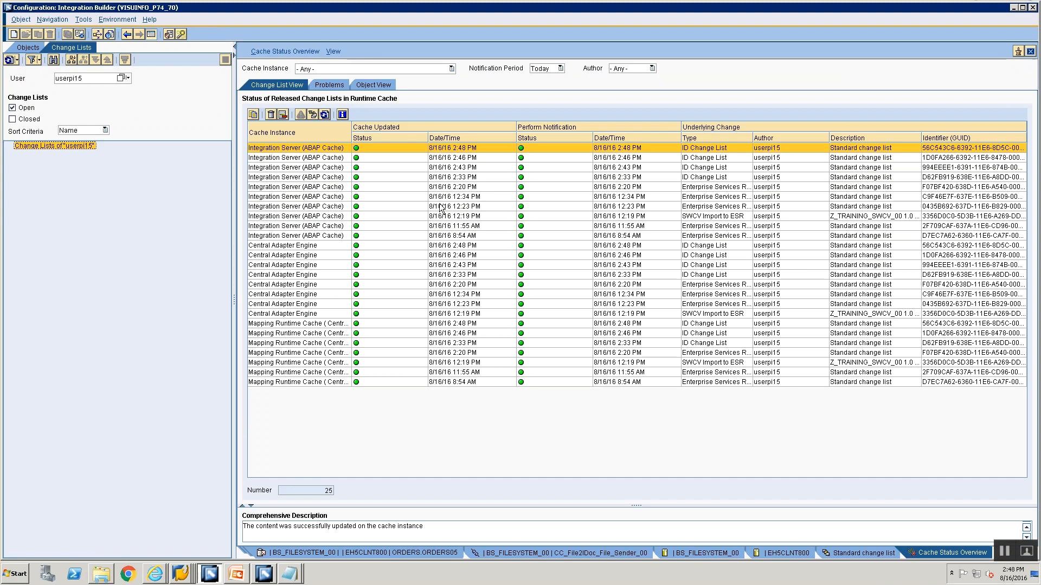
Switch to the second P74 SAP session, open transaction SXMB_MON and list the processed XML messages
key(alt+Tab)
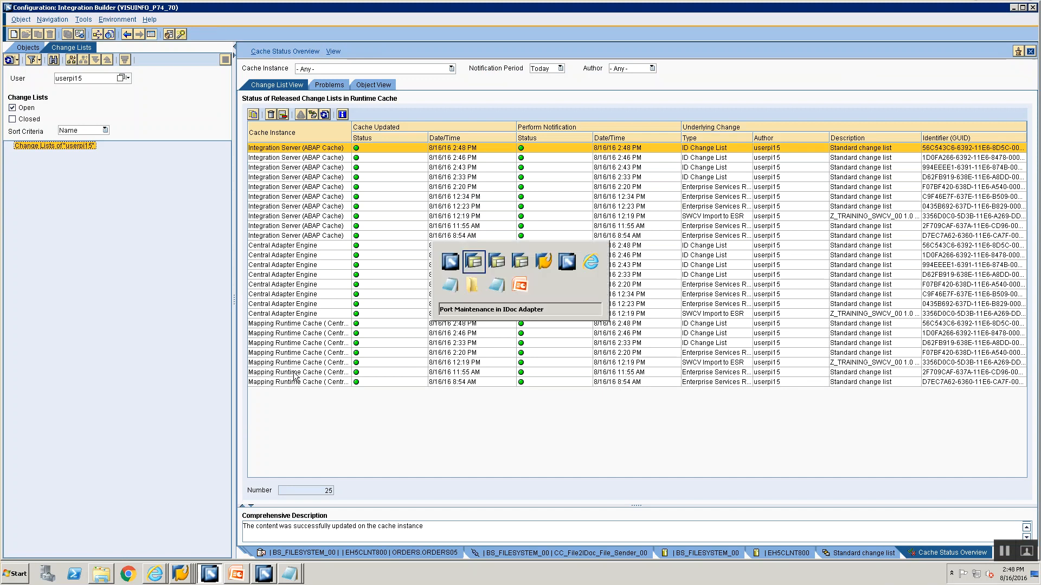
key(alt+Tab)
key(alt+Tab)
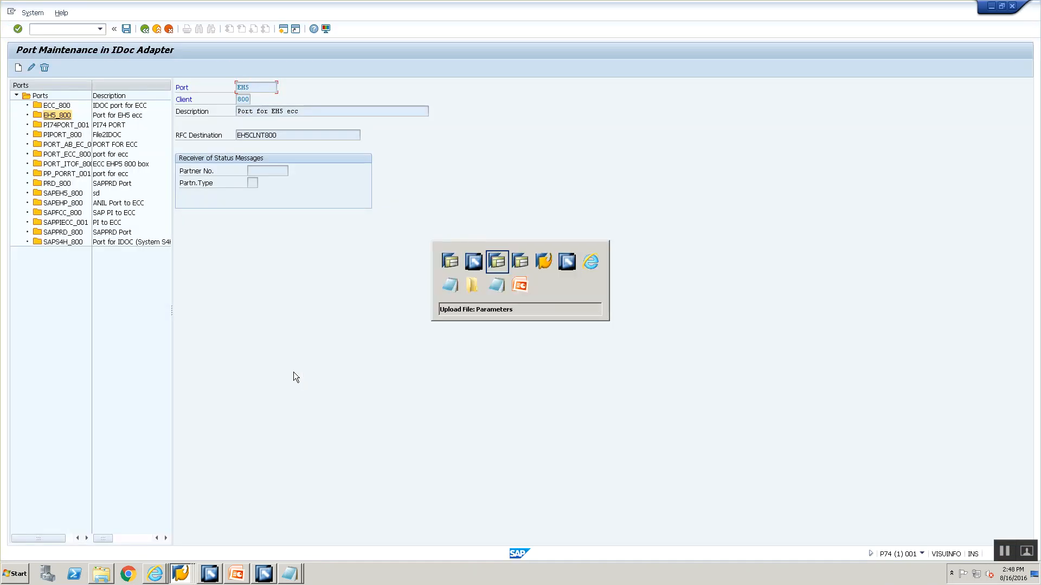
key(alt+Tab)
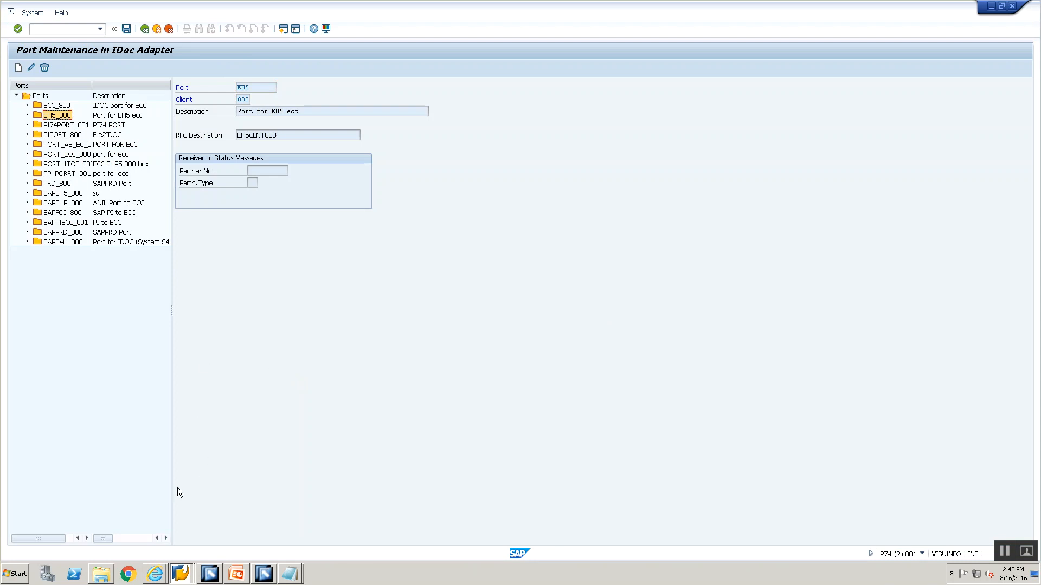
click(179, 575)
click(168, 551)
click(61, 30)
text(/nsxmb_mon)
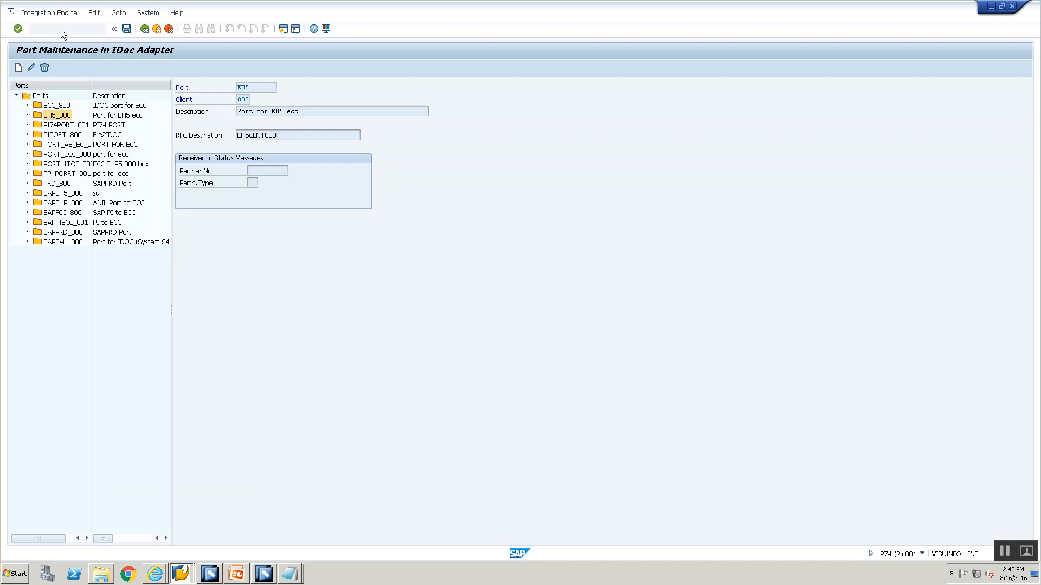
key(Return)
double_click(136, 107)
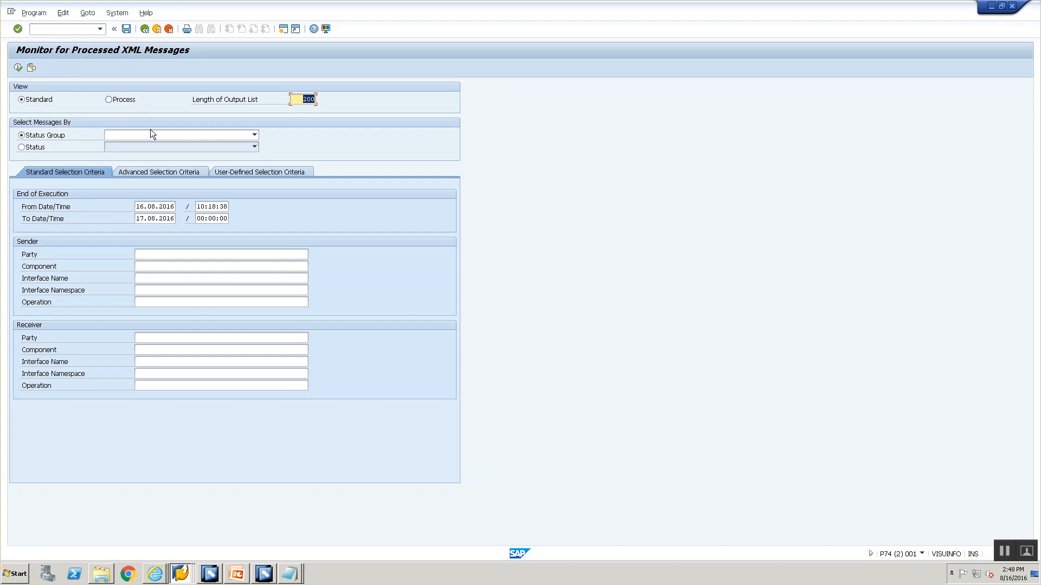
click(19, 67)
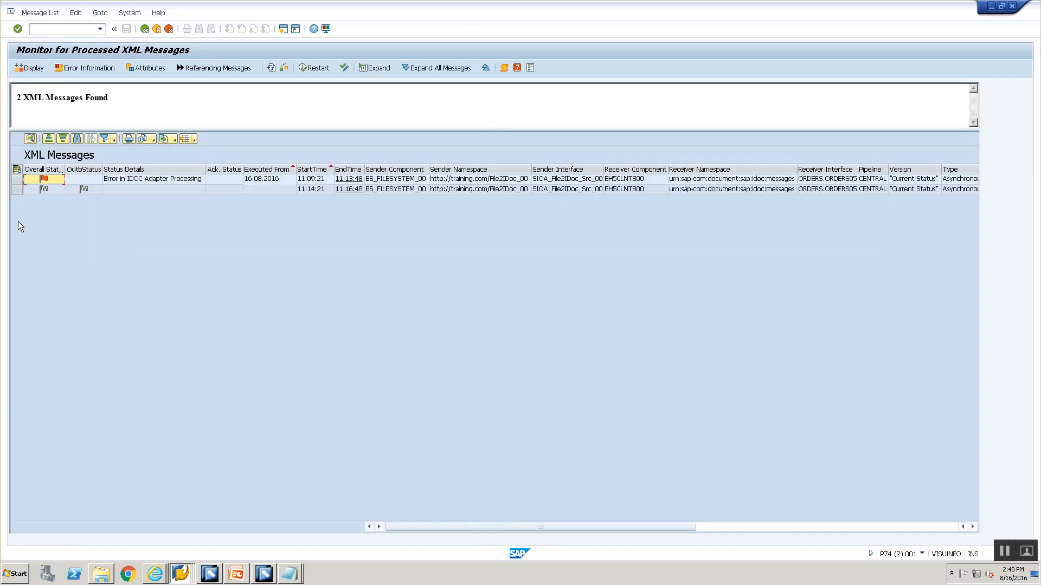
click(423, 180)
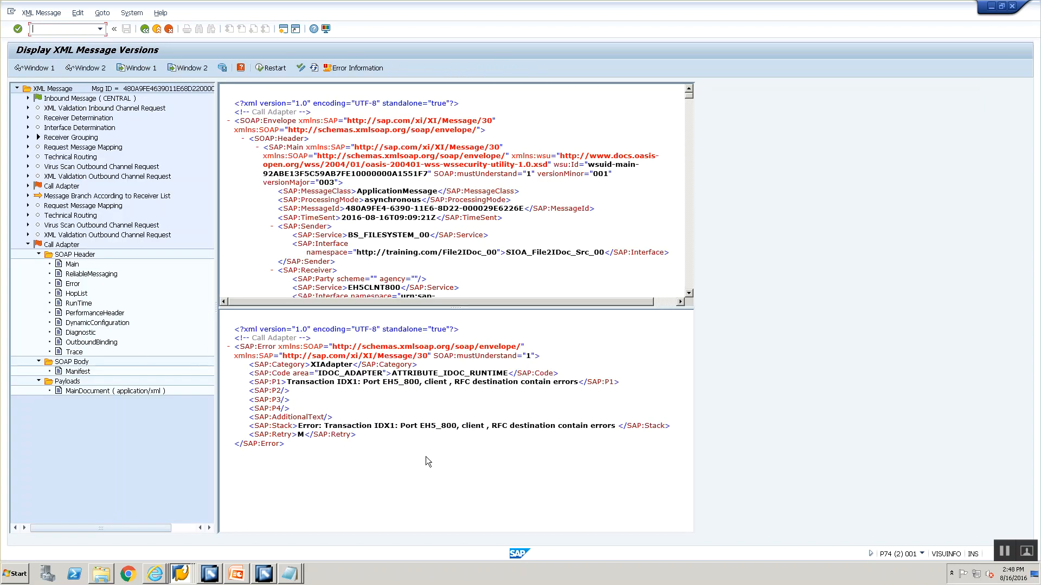
click(67, 245)
click(274, 70)
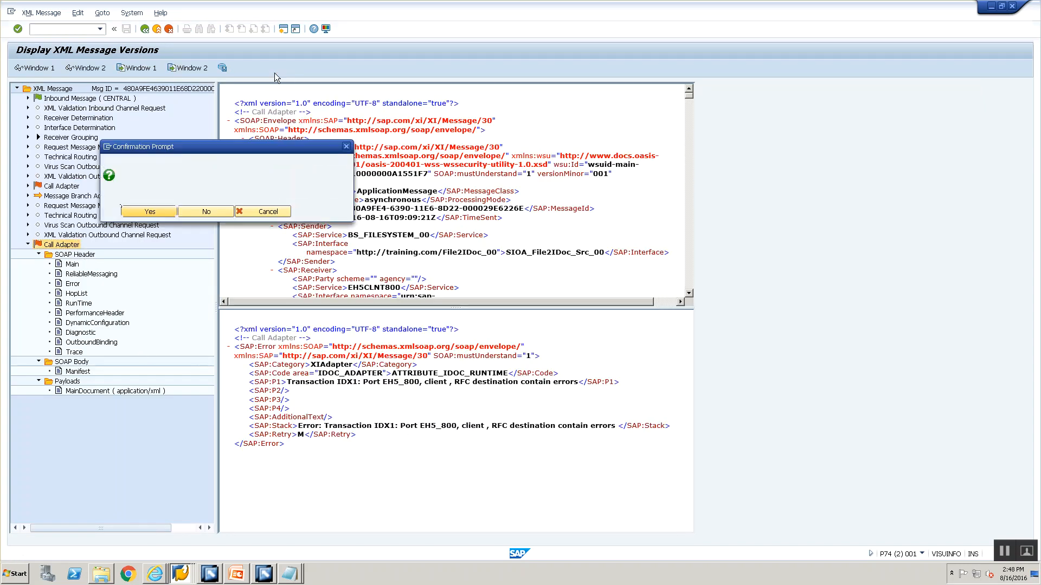
click(267, 212)
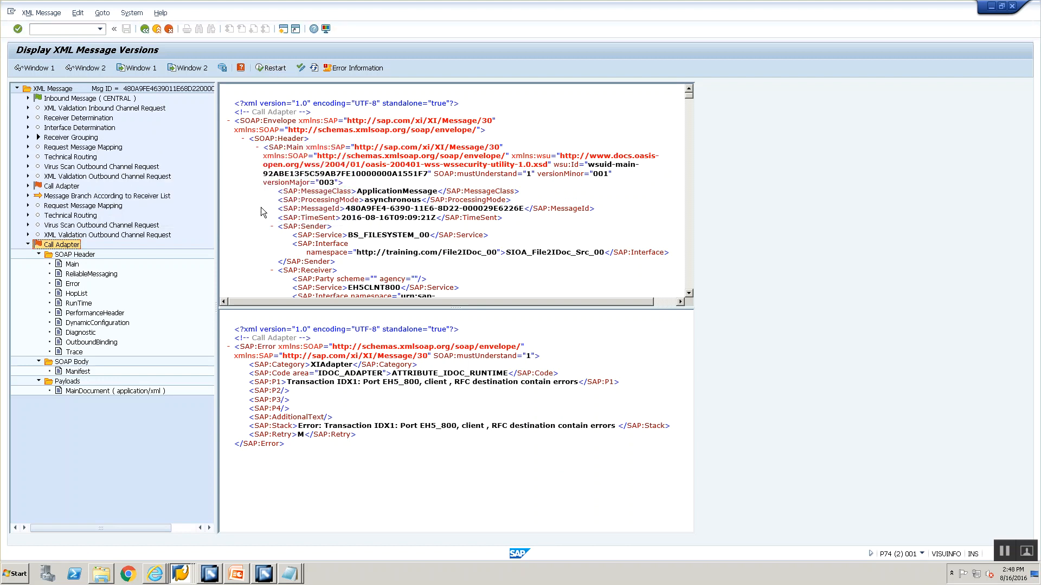
click(157, 29)
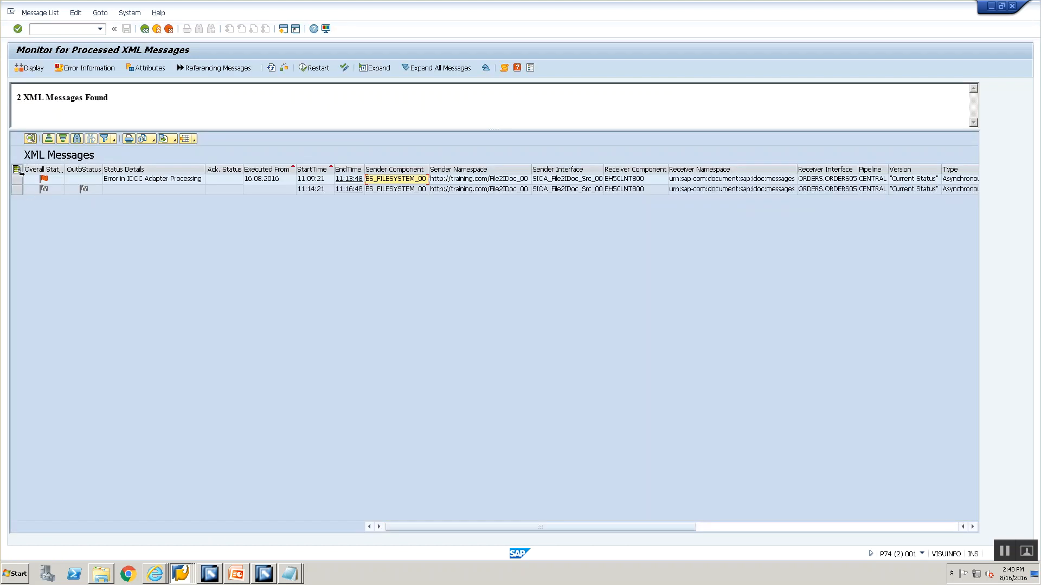
Restart the failed BS_FILESYSTEM_00 message that started at 11:09:21, retaining its trace level
click(17, 179)
click(314, 68)
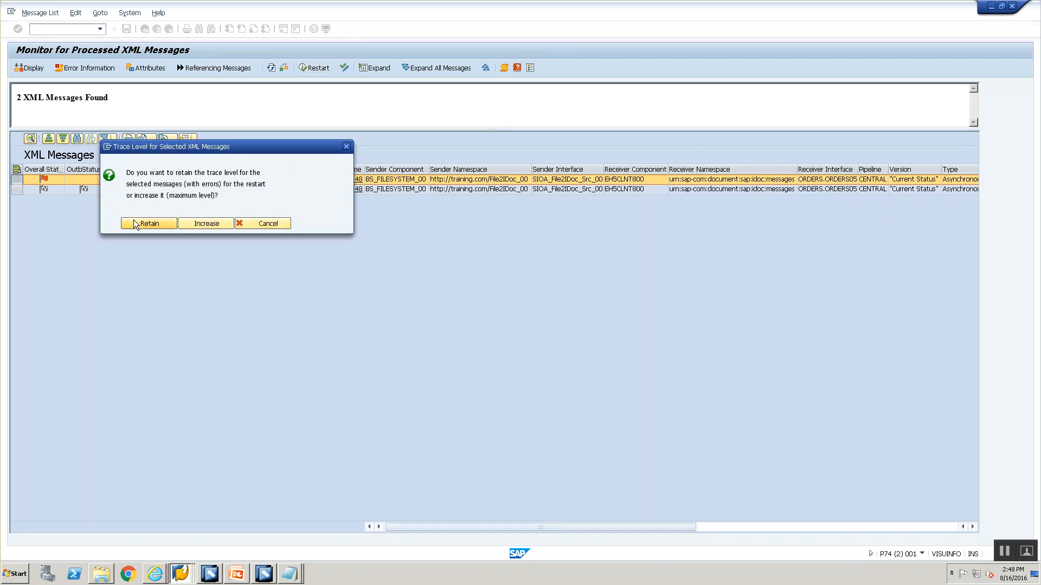
click(134, 221)
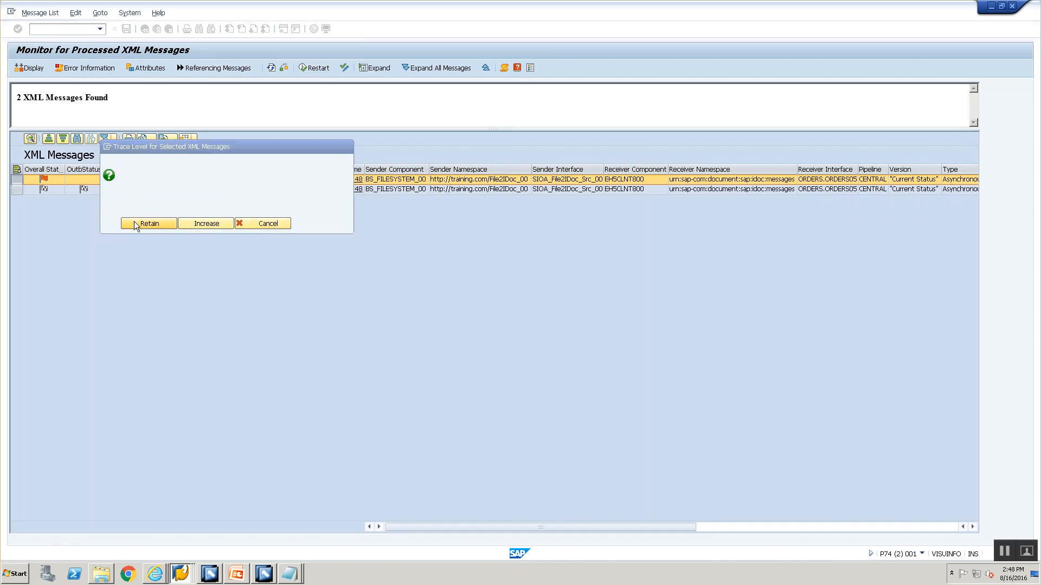
Refresh the processed XML messages and open the outbound IDoc entry for the message started at 11:09:21
click(271, 69)
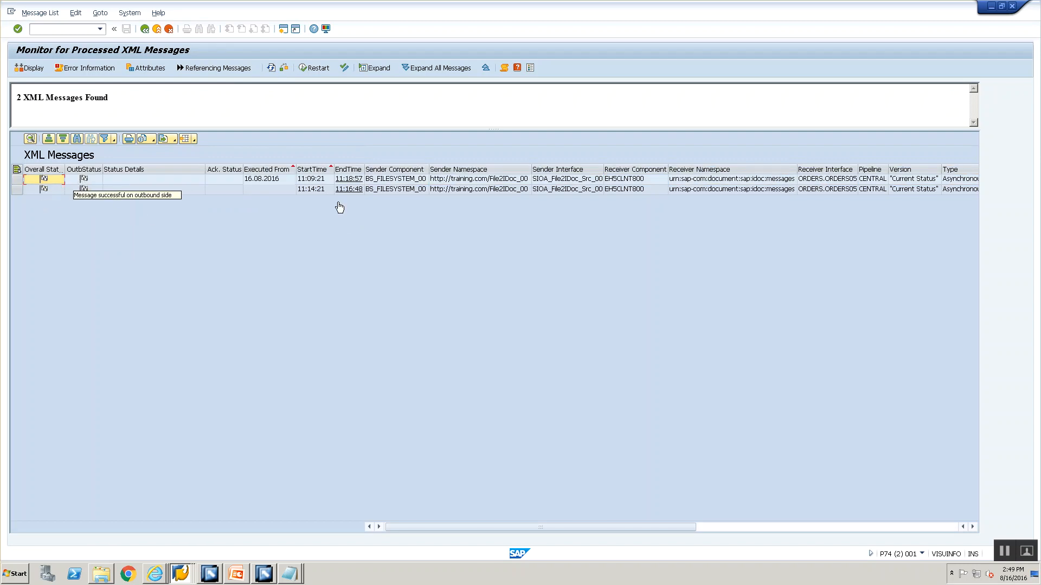
click(743, 528)
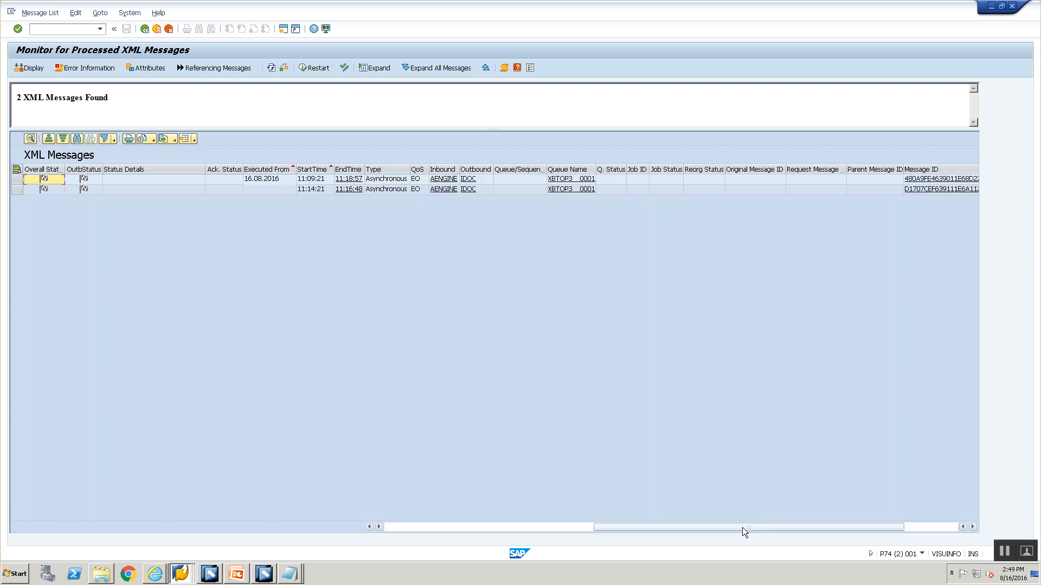
click(468, 180)
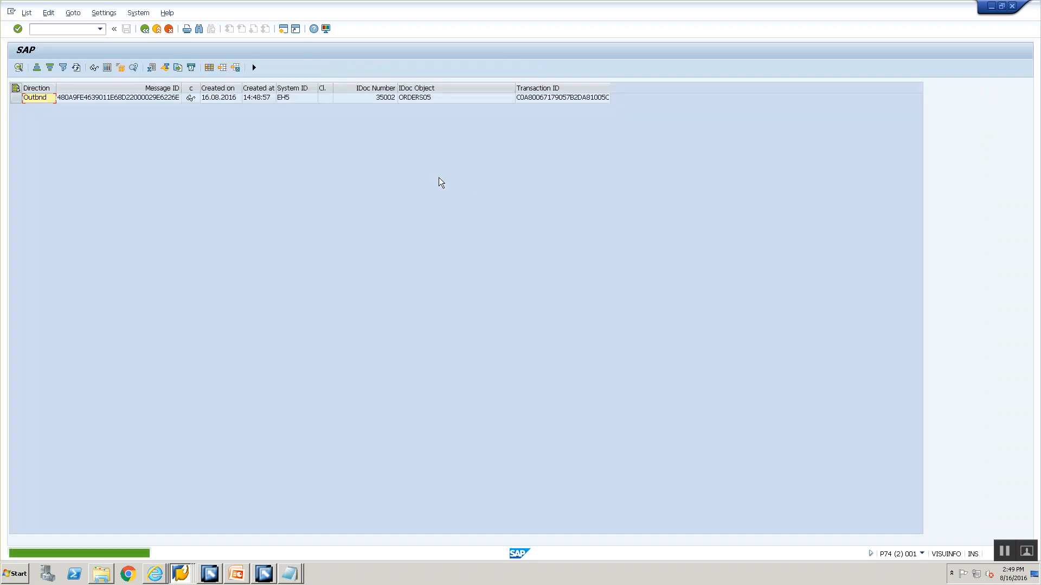
Select the outbound ORDERS05 entry, show the extended functions and run IDoc tracking on it
click(15, 99)
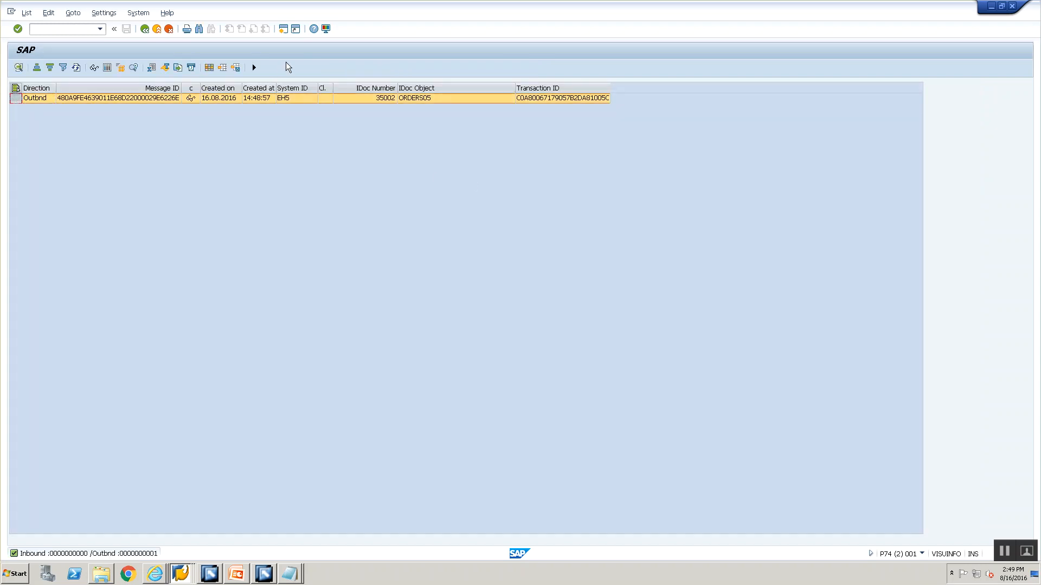
click(255, 68)
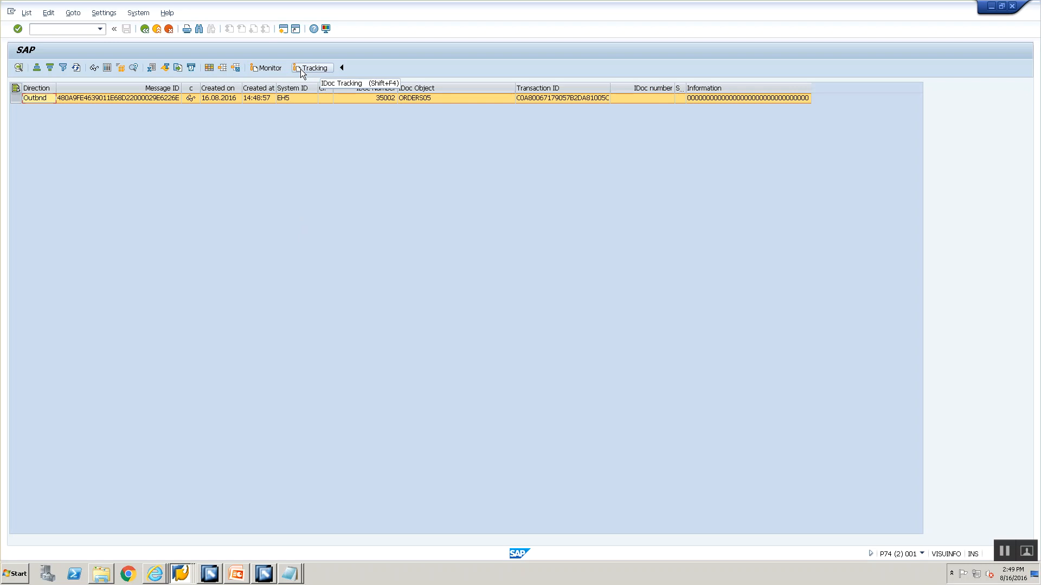
click(300, 69)
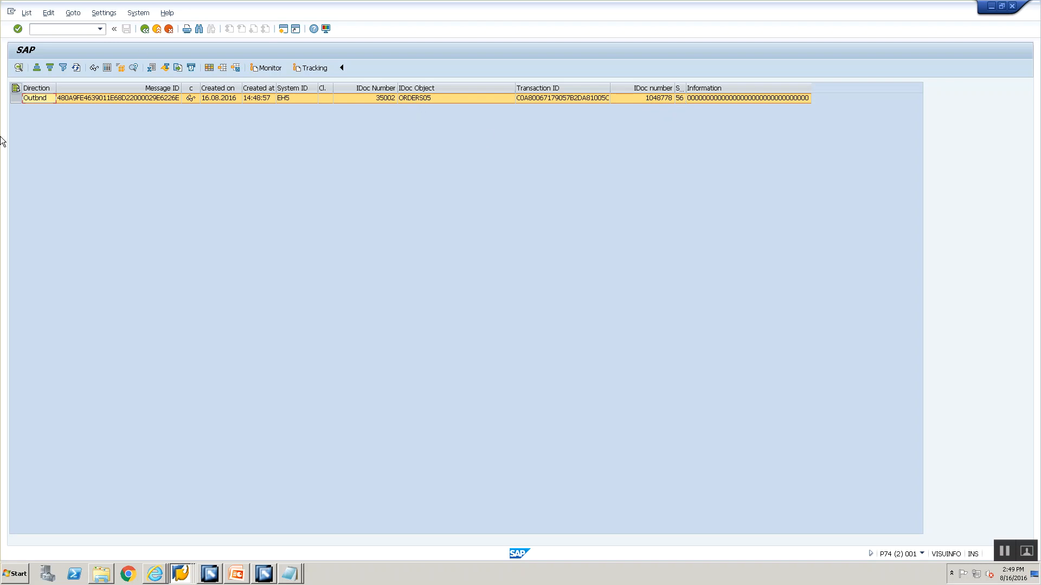
Display the tracked IDoc in the remote EH5 system, expand its data records, and return to the XML message list
click(274, 68)
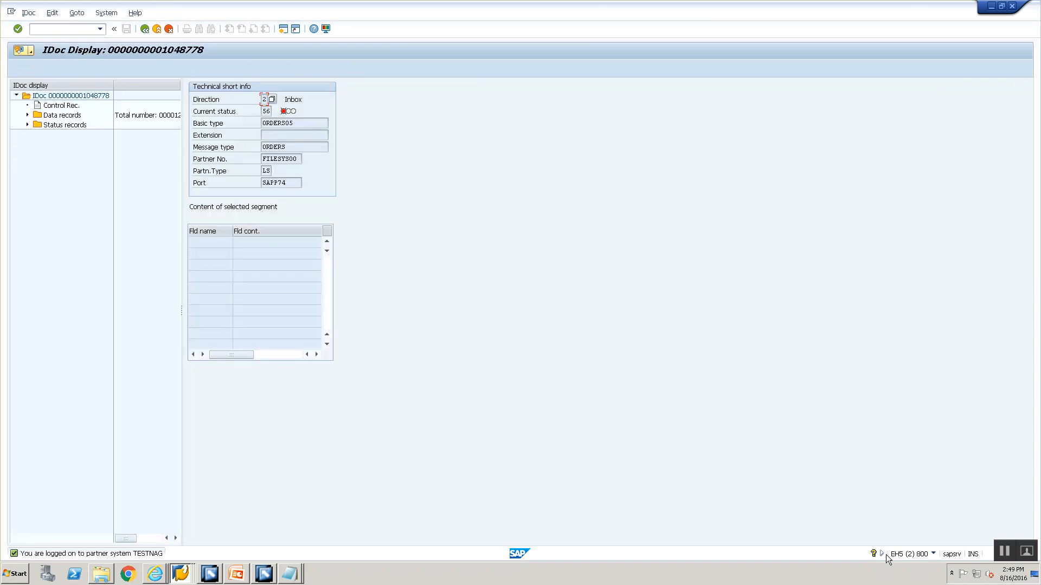
click(27, 115)
click(53, 126)
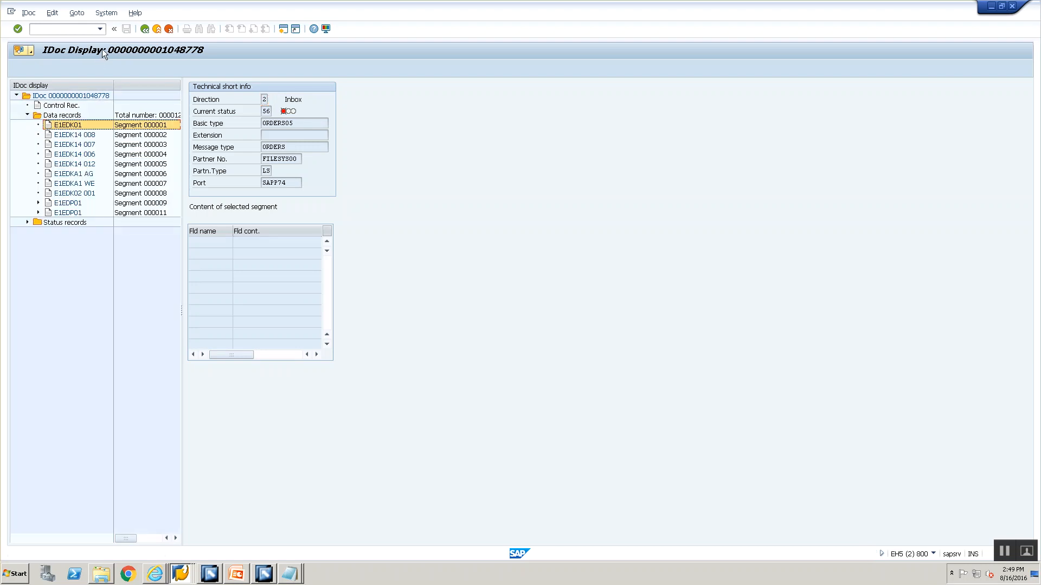
click(145, 29)
click(145, 30)
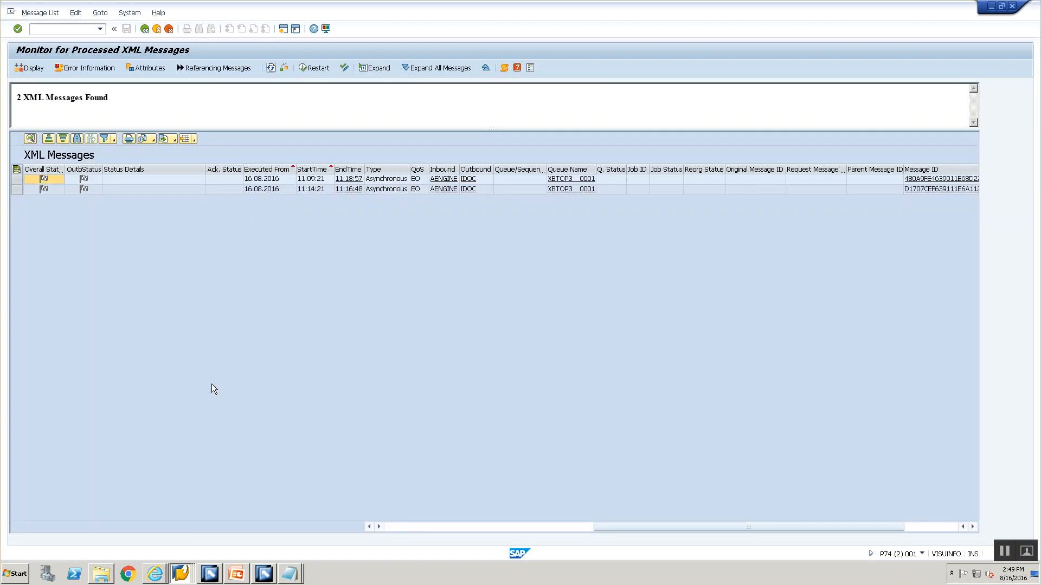
Switch to the EH5 session and upload File2IDoc.xml to \\VISUINFO\sapmnt\trans\training in BIN format
click(180, 574)
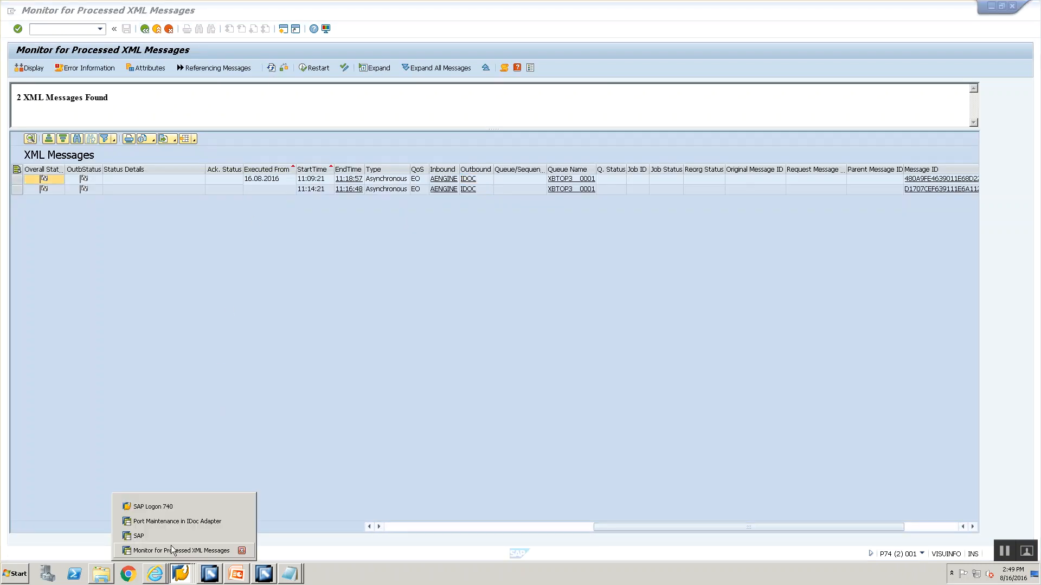
click(176, 521)
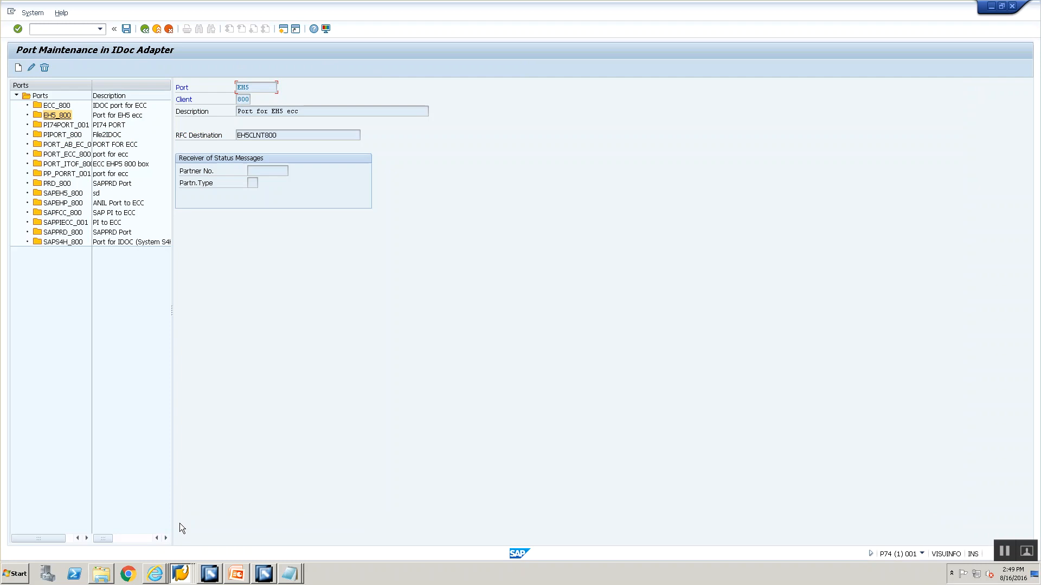
click(181, 574)
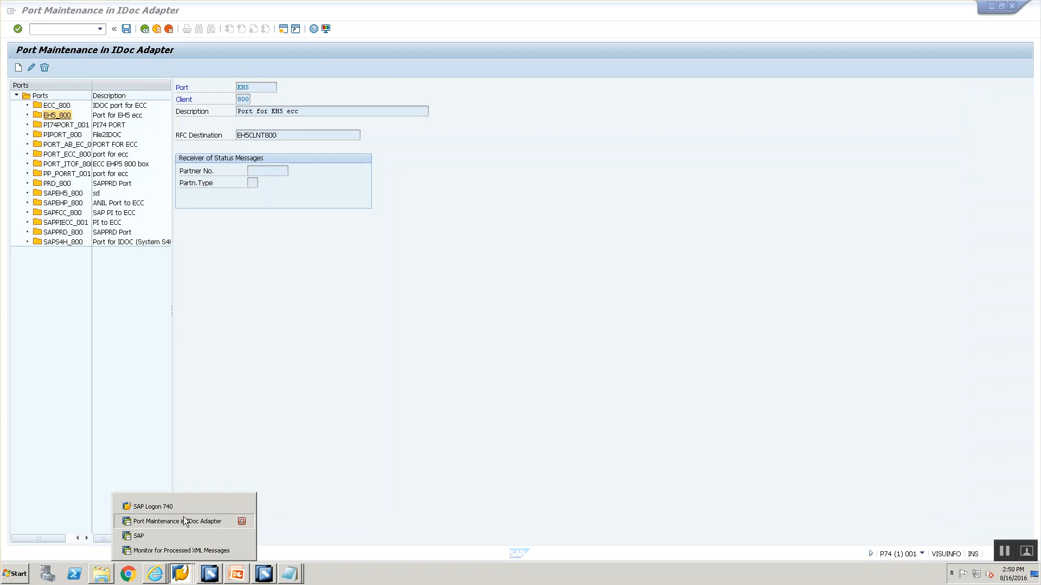
click(178, 521)
click(181, 574)
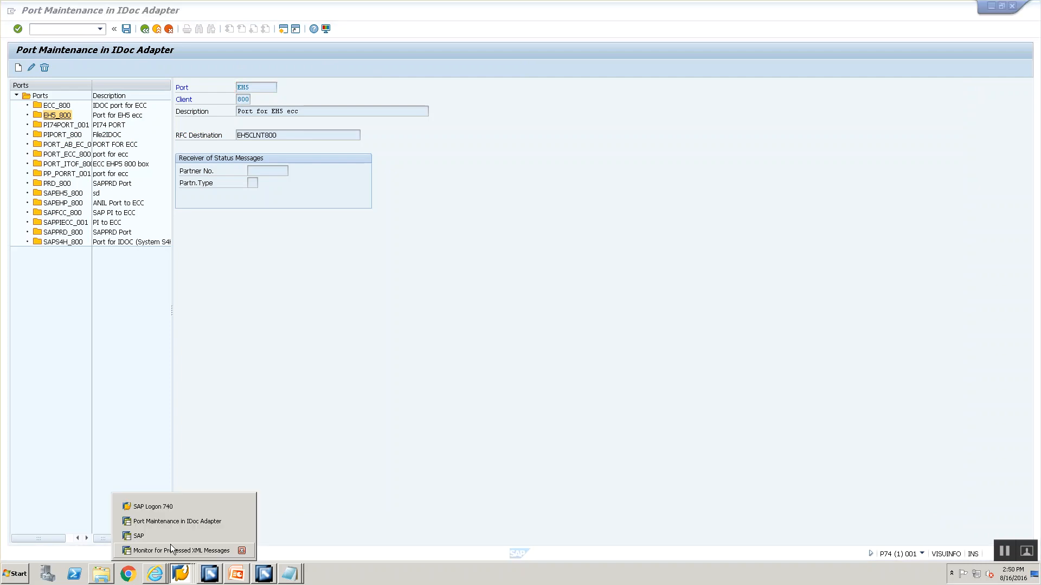
click(167, 536)
click(263, 207)
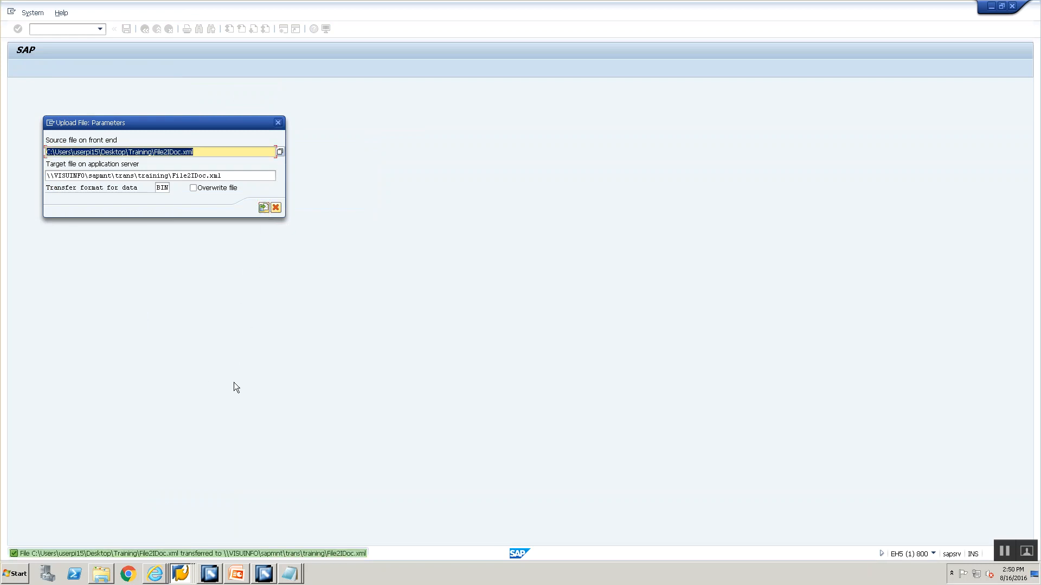
Switch to the P74 port maintenance session, open transaction AL11 and go to the \\VISUINFO\sapmnt\trans\training directory
key(alt+Tab)
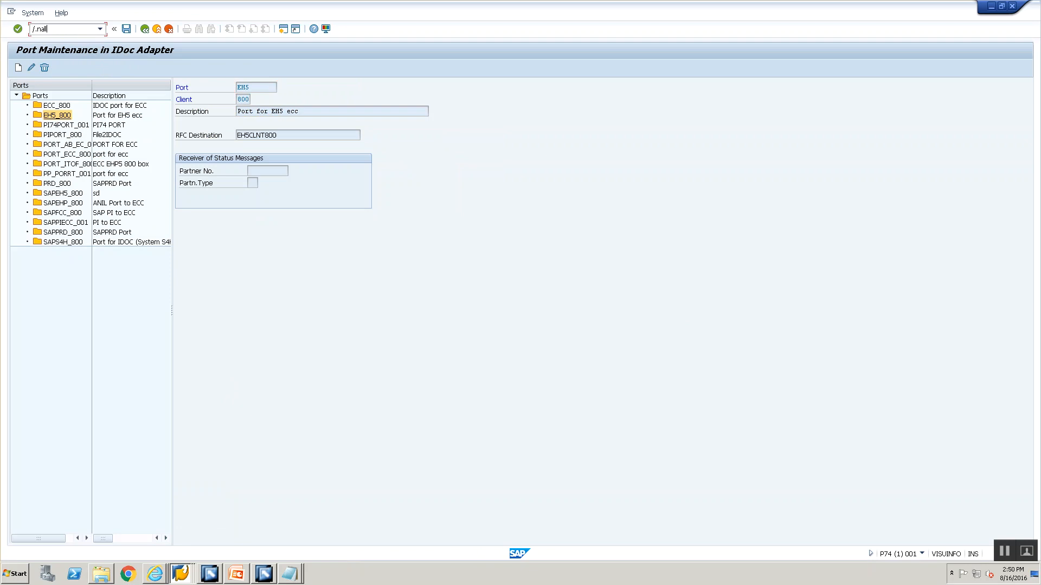
text(/nal11)
key(Return)
double_click(183, 440)
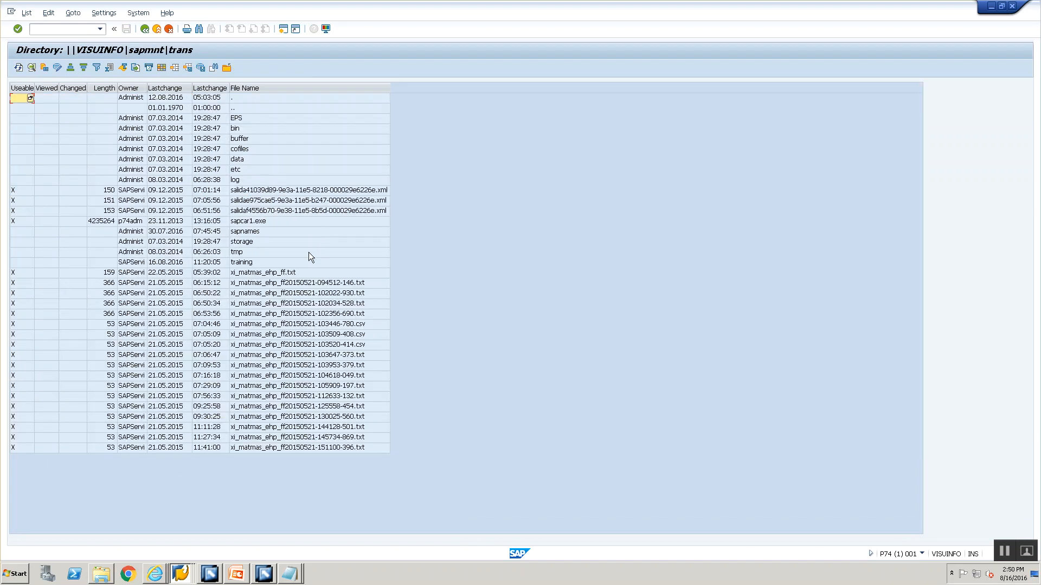
double_click(306, 260)
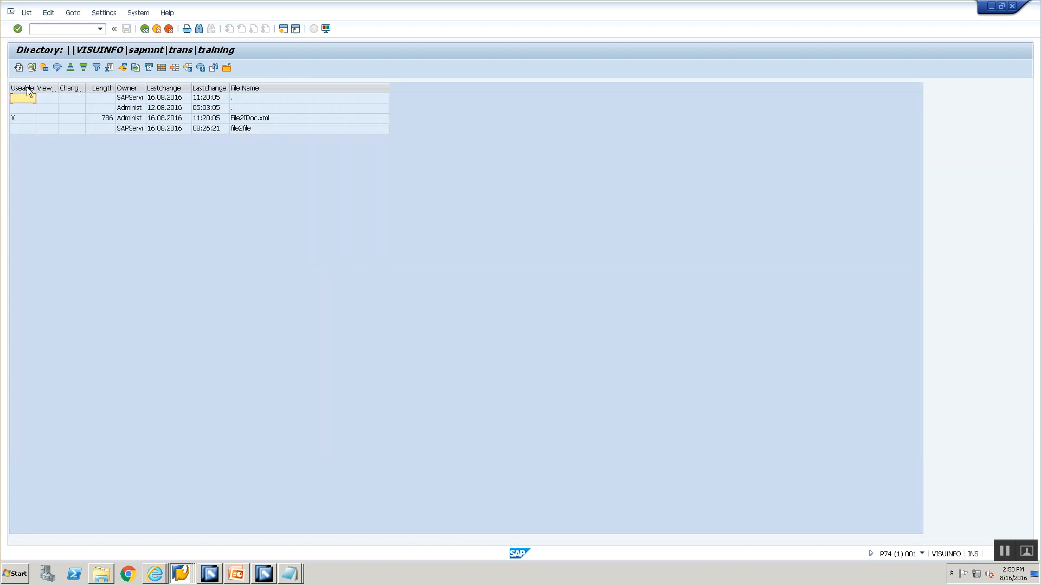
Refresh the training directory repeatedly to check whether File2IDoc.xml has been picked up, and acknowledge the information dialog
click(18, 68)
click(18, 68)
click(18, 69)
click(18, 69)
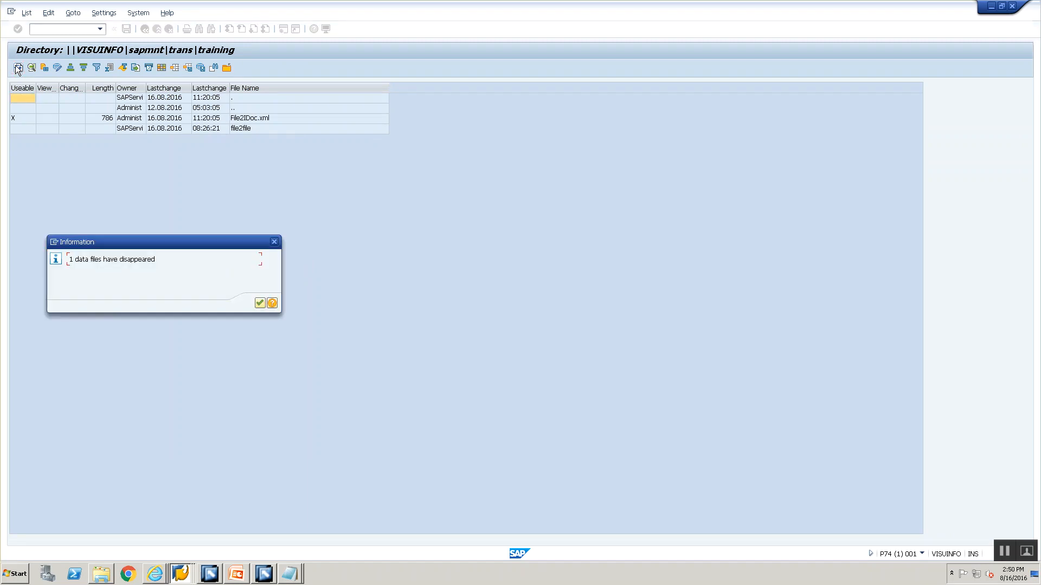
click(259, 303)
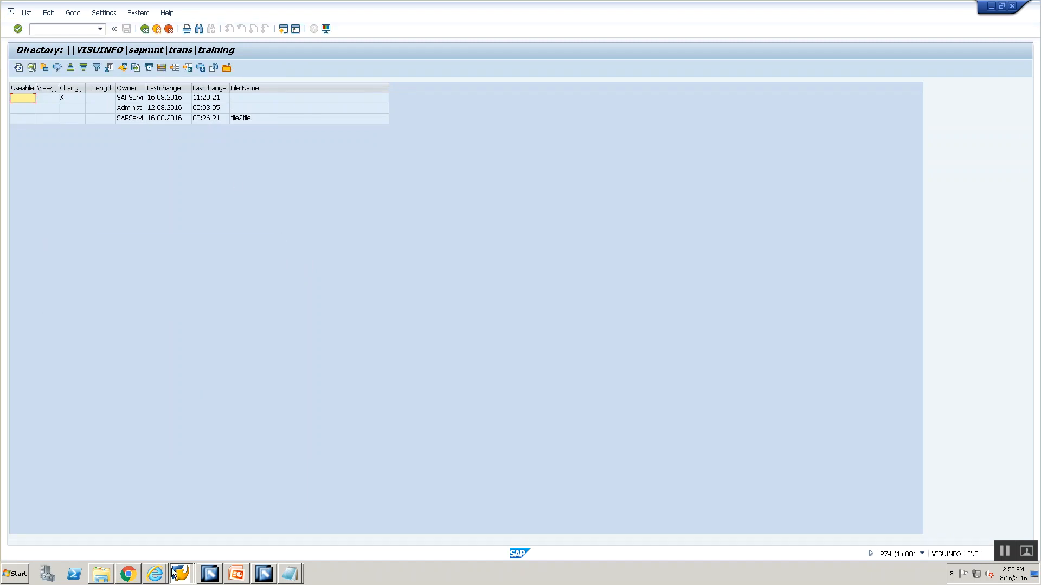
Return to the XML message monitor, refresh it, and open the outbound IDoc entry for the message started at 11:20:21
click(180, 573)
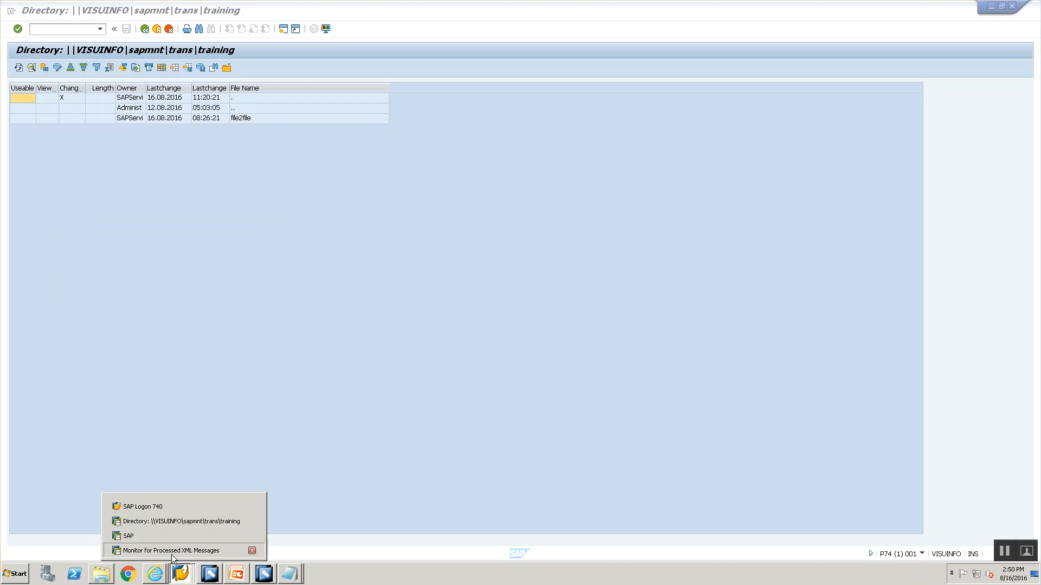
click(171, 550)
click(269, 67)
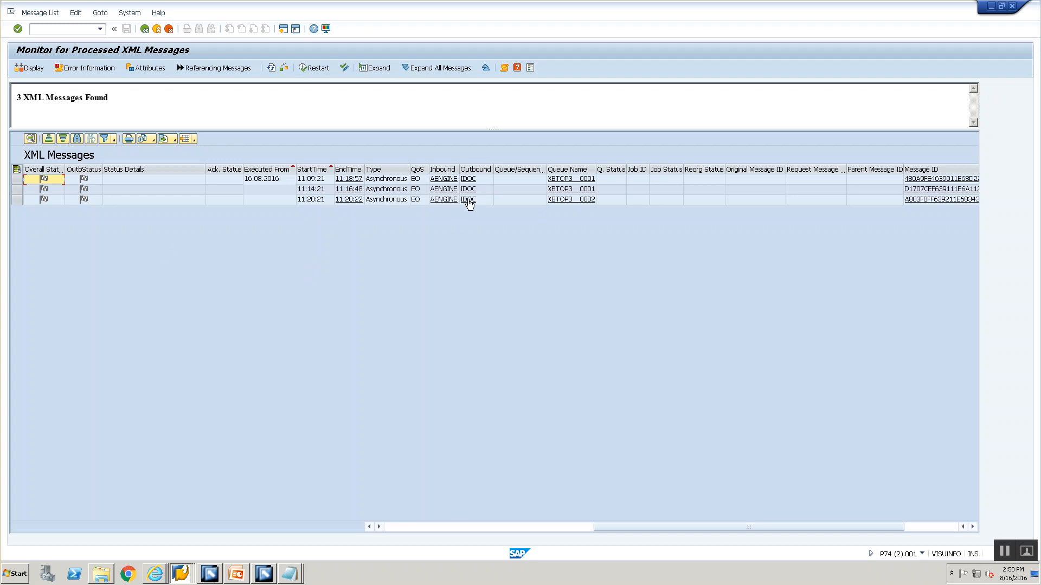
click(427, 526)
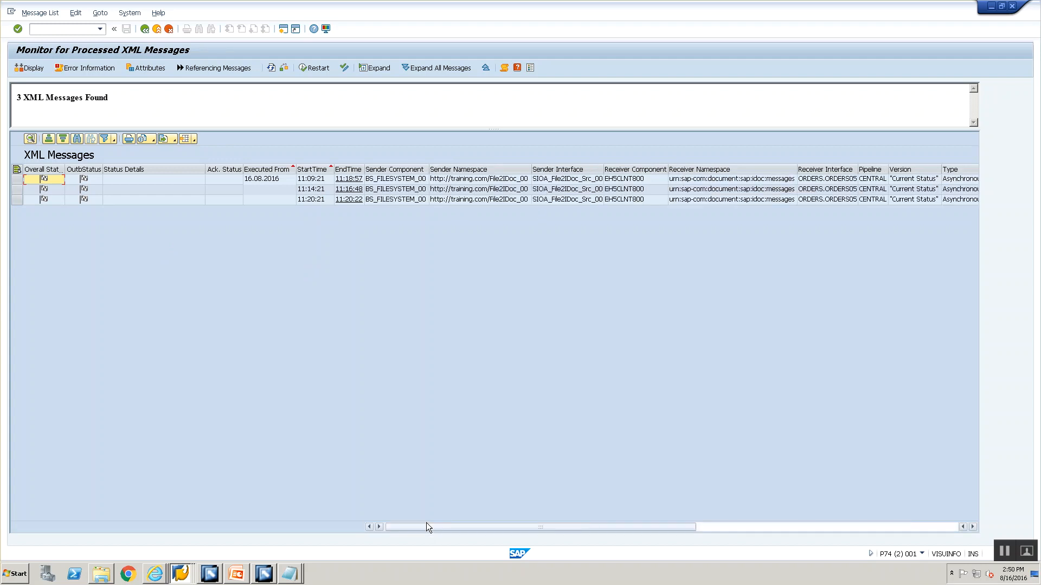
click(760, 528)
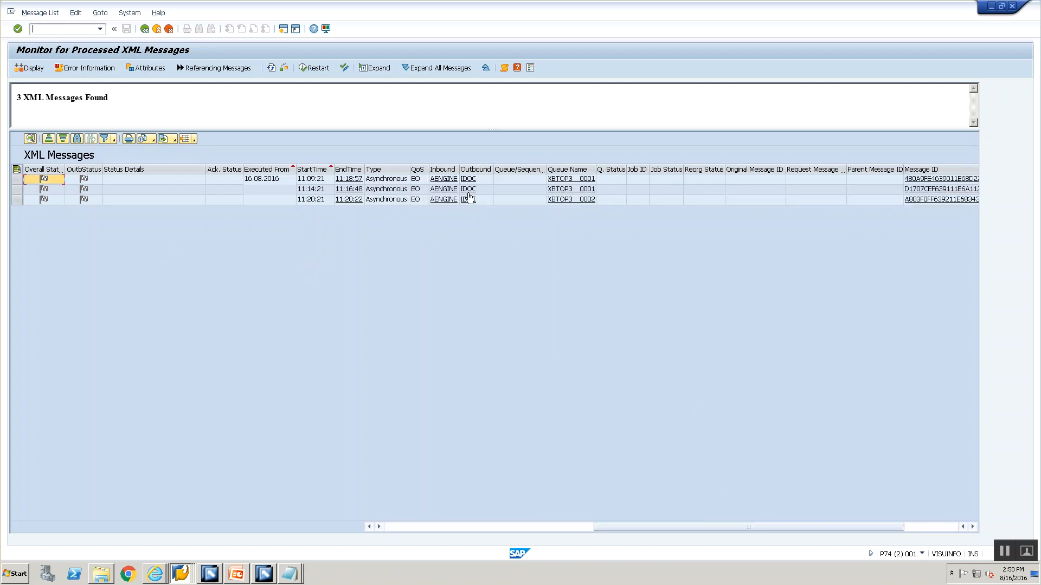
click(470, 200)
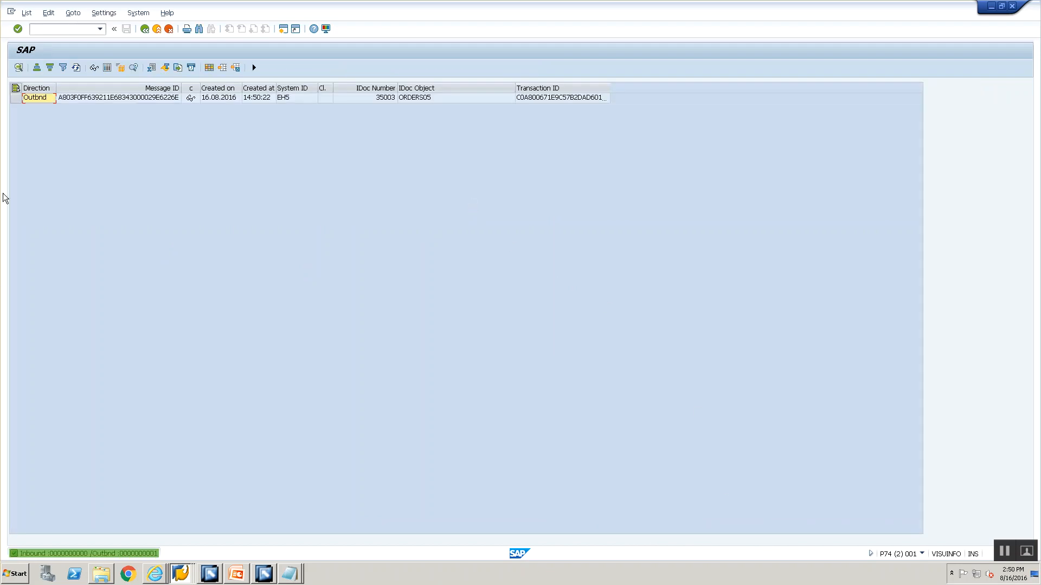
Track the IDoc for the newly created outbound ORDERS05 entry using the extended functions
click(16, 98)
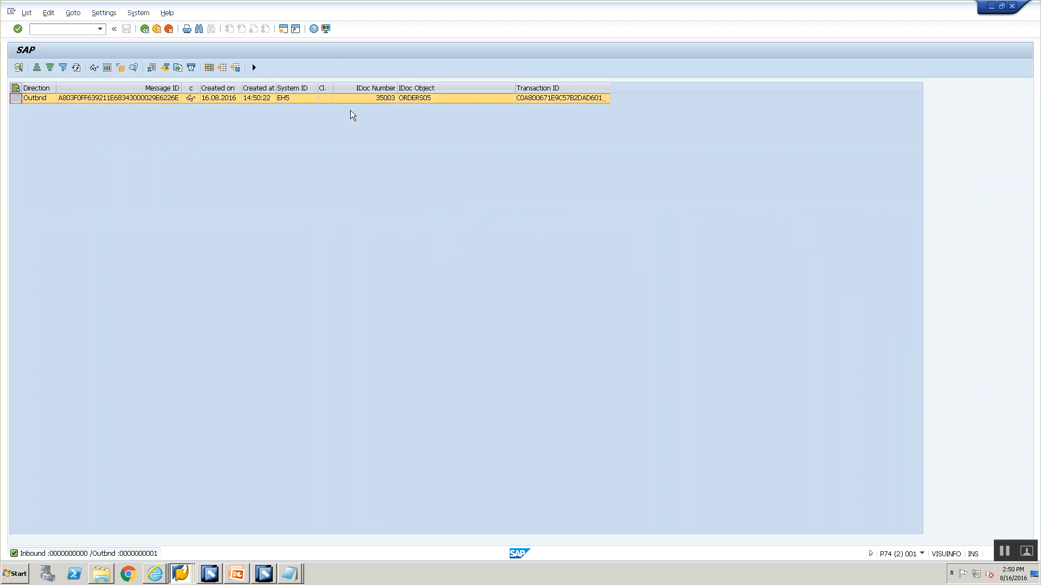
click(254, 67)
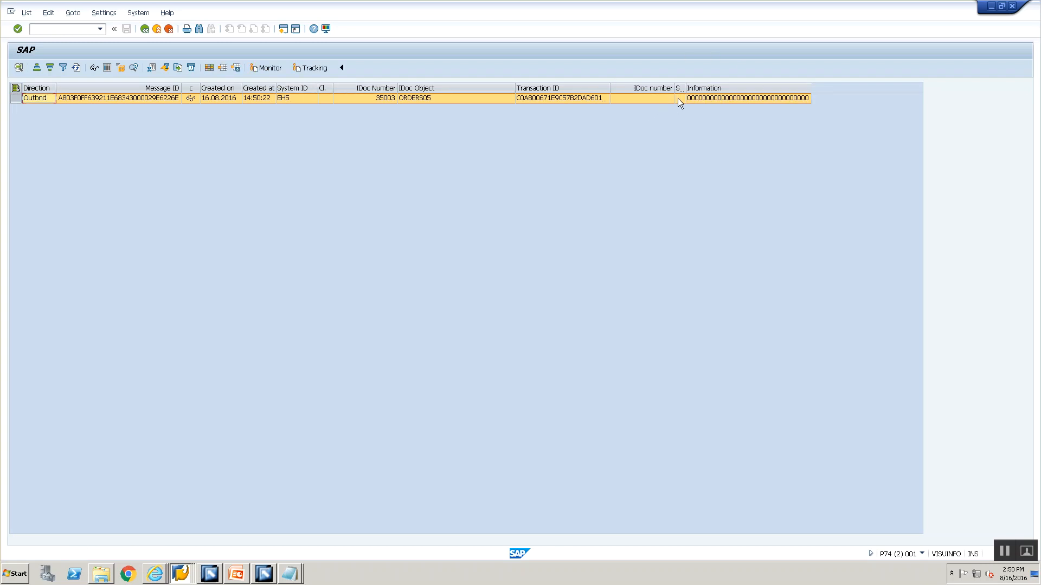
click(311, 69)
Display the newly tracked IDoc through the remote IDoc monitor, and go back to the processed XML messages
click(267, 68)
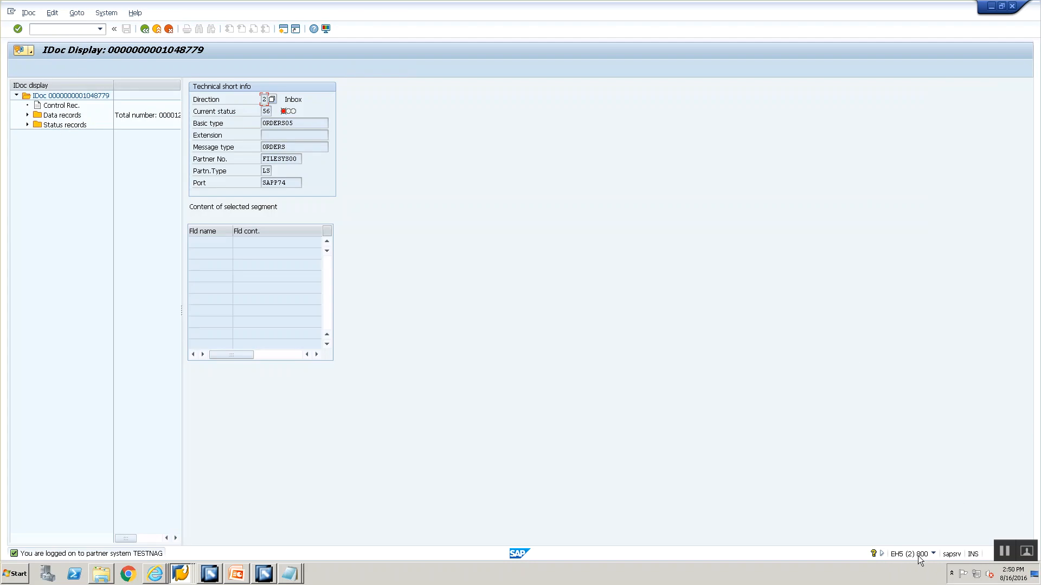
click(145, 30)
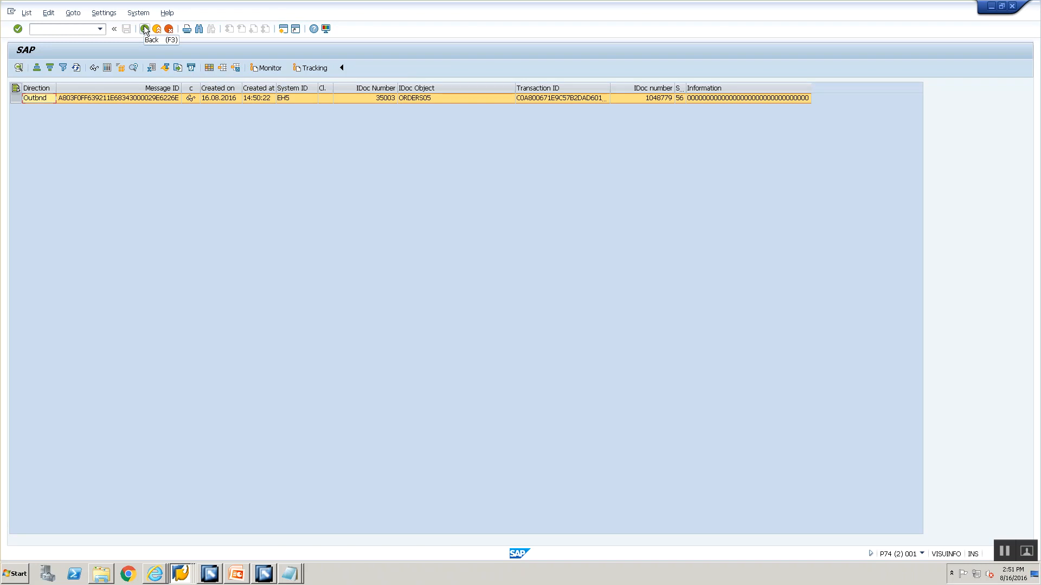
click(145, 29)
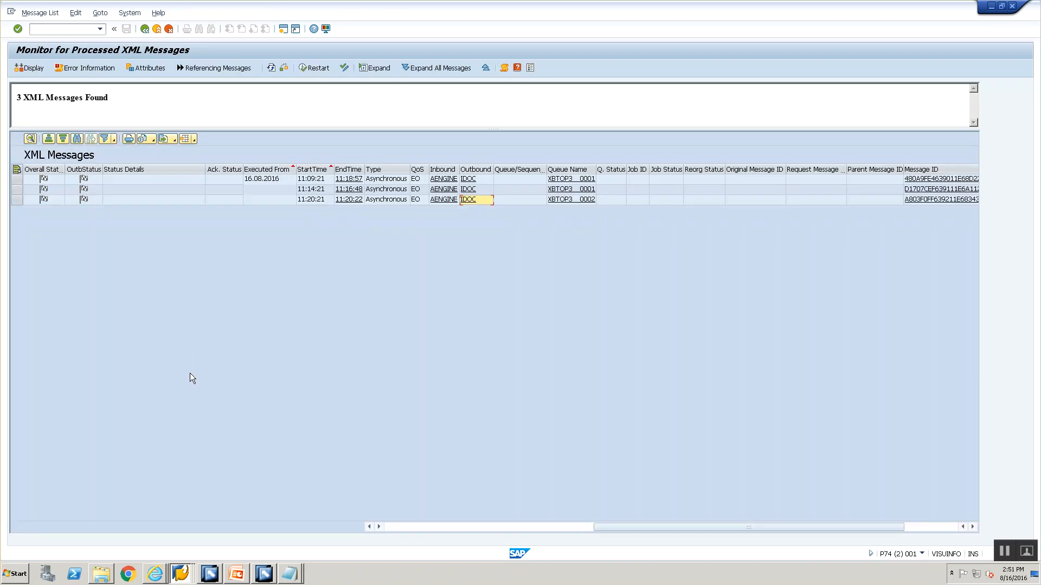
Switch to the PowerPoint presentation and show the File 2 Idoc Steps slide
key(alt+Tab)
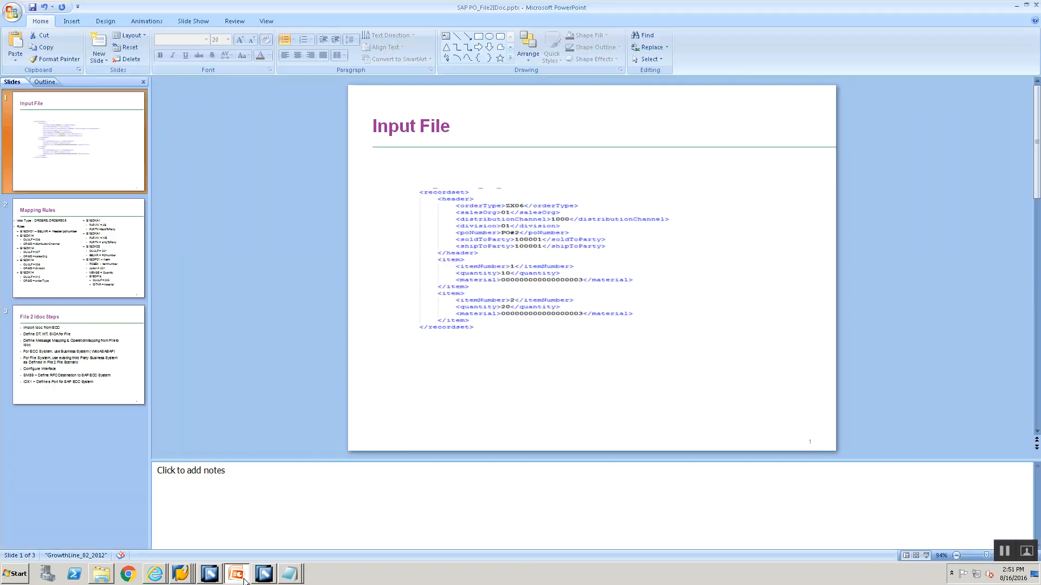
click(37, 271)
click(50, 362)
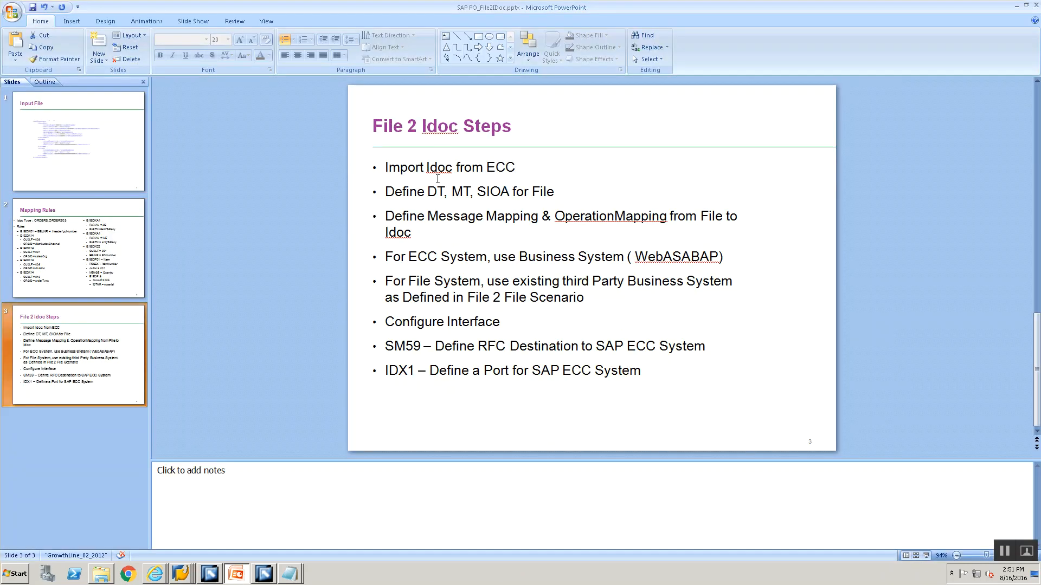
Switch to the Enterprise Services Builder and open software component version Z_TRAINING_SWCV_00 1.0 from the design objects
click(264, 574)
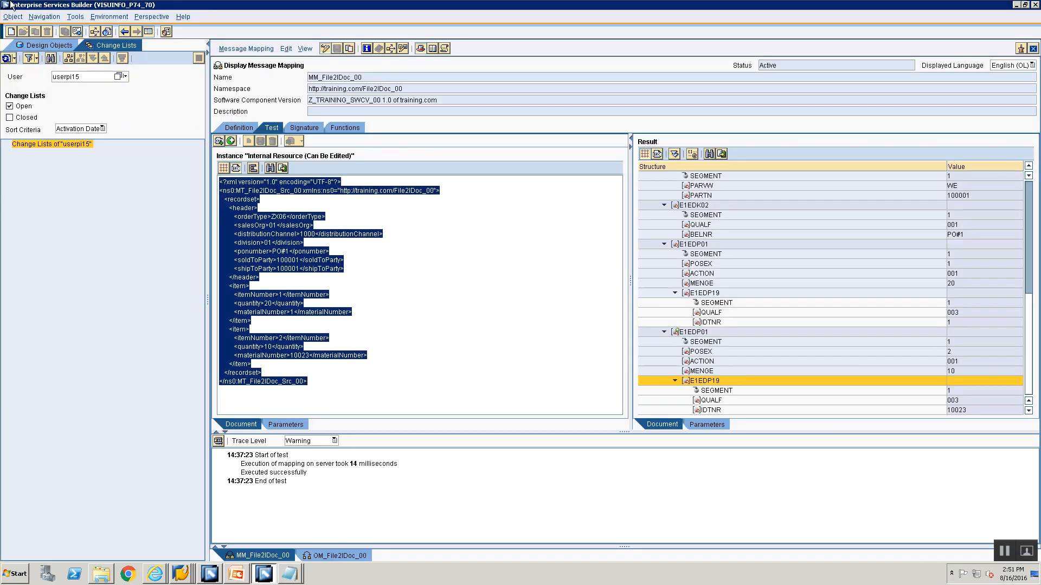
click(28, 46)
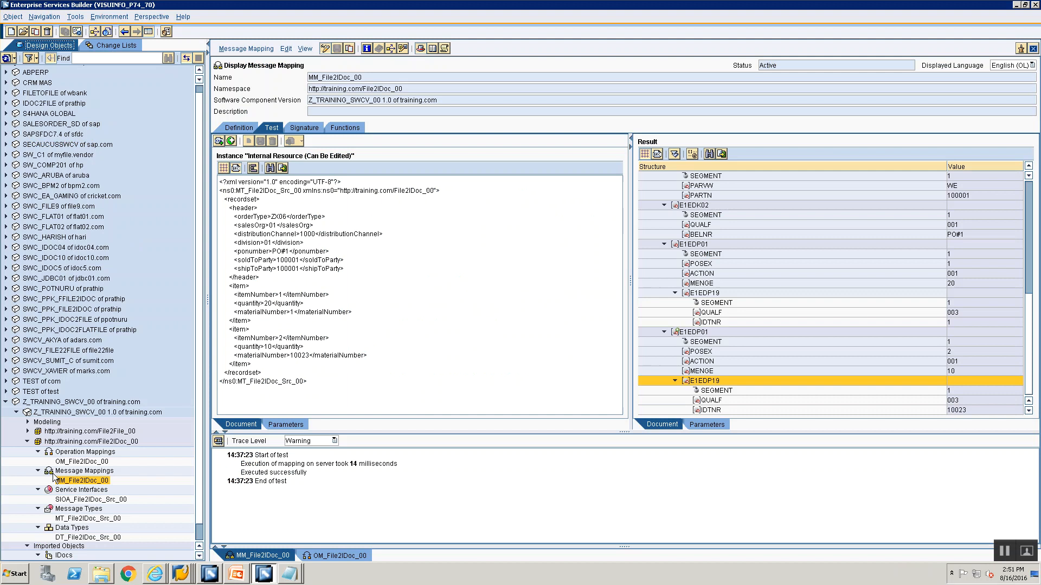
click(55, 413)
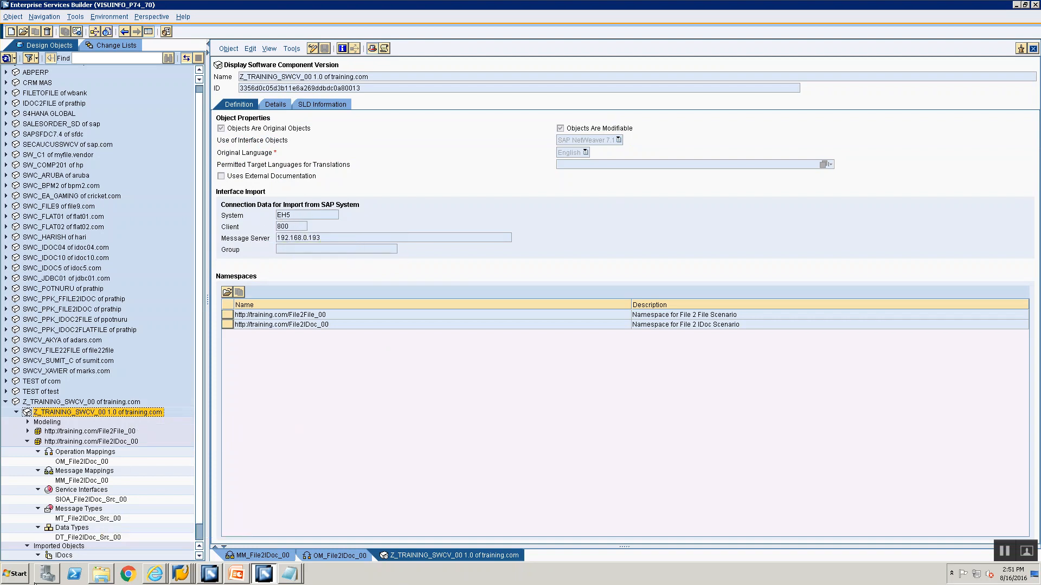
Select the Imported Objects of Z_TRAINING_SWCV_00 1.0 and compare the design objects with the File 2 Idoc Steps slide
scroll(145, 439, down, 1)
click(51, 529)
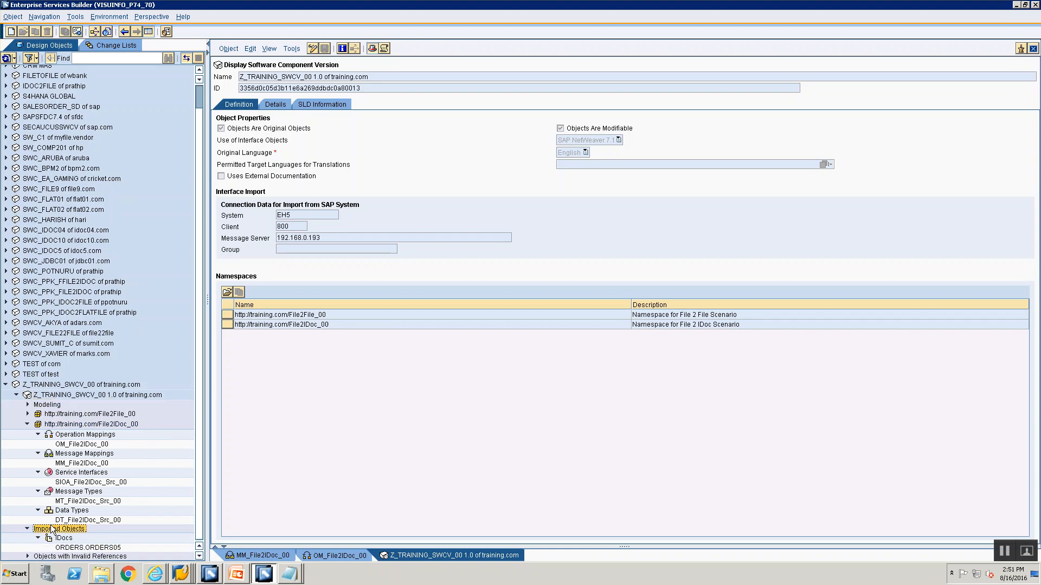
key(alt+Tab)
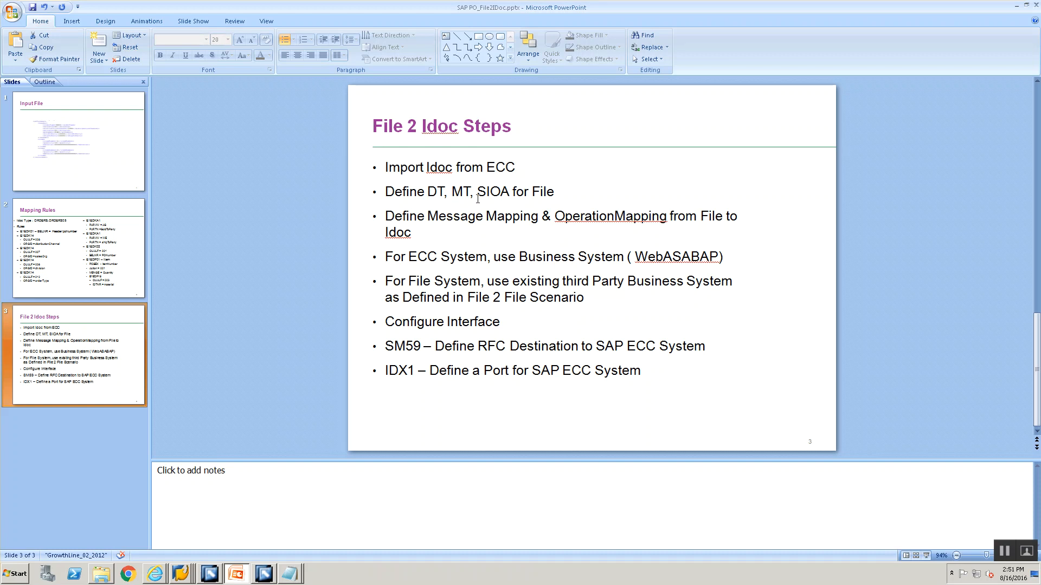
key(alt+Tab)
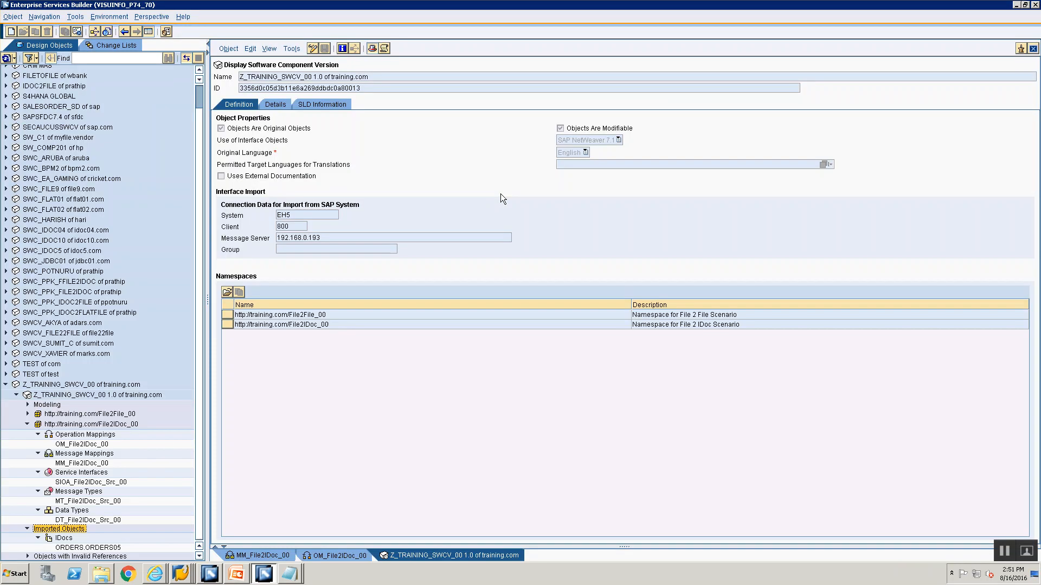
key(alt+Tab)
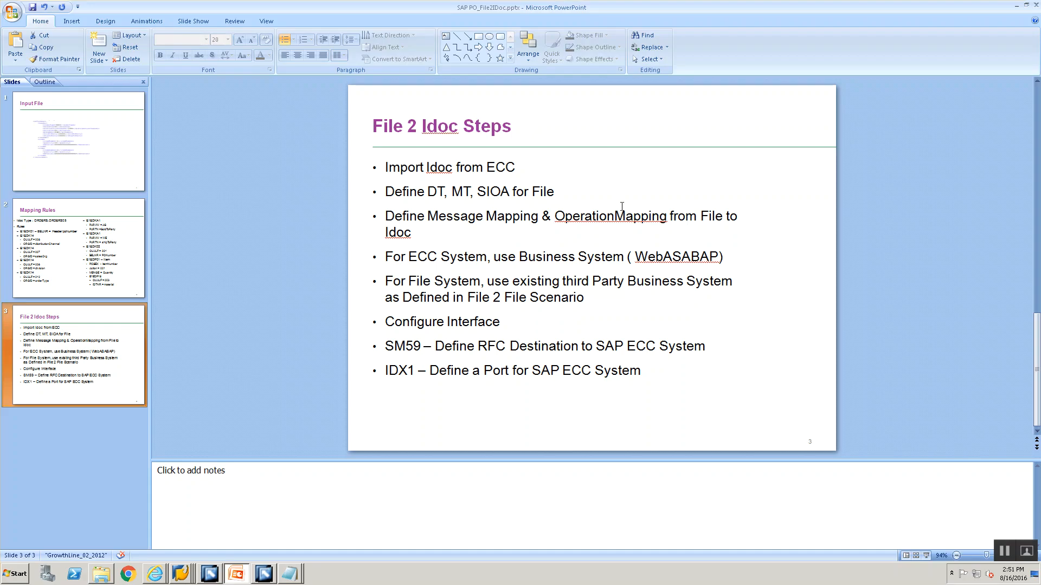
Open message mapping MM_File2IDoc_00 in the Enterprise Services Builder and show its definition
key(alt+Tab)
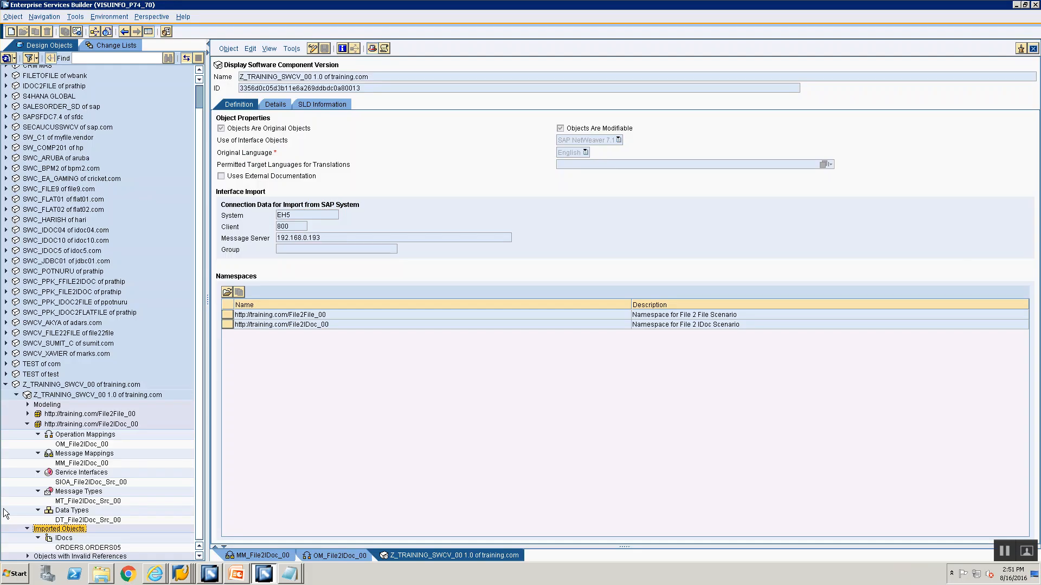
click(70, 465)
double_click(70, 465)
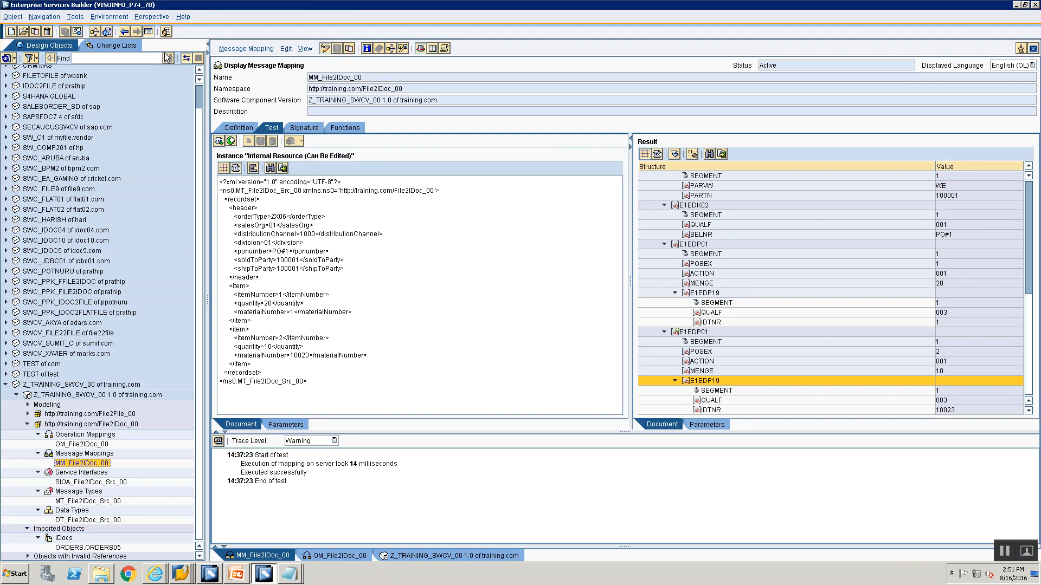
click(234, 128)
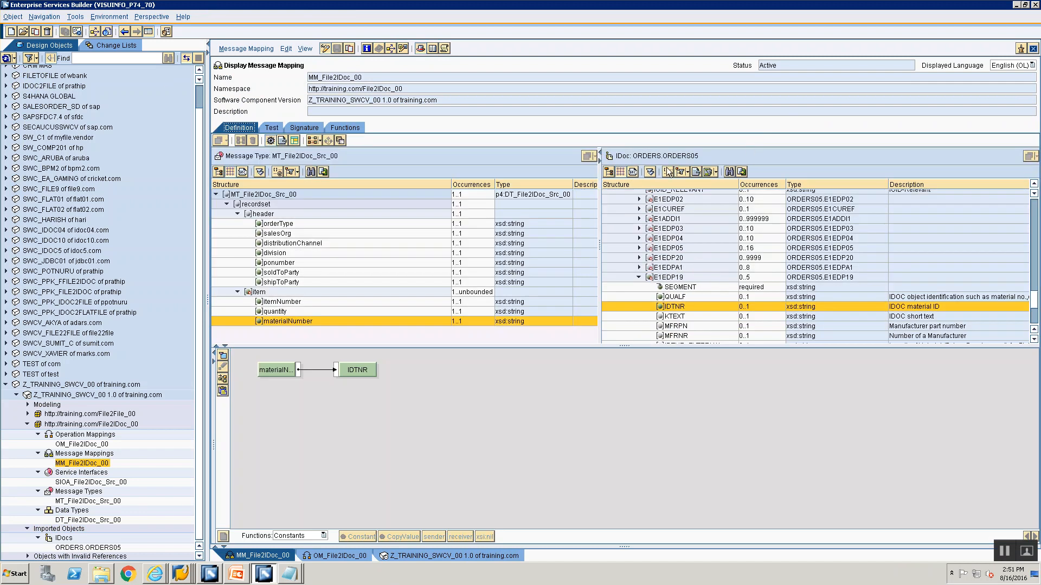
mouse_move(641, 157)
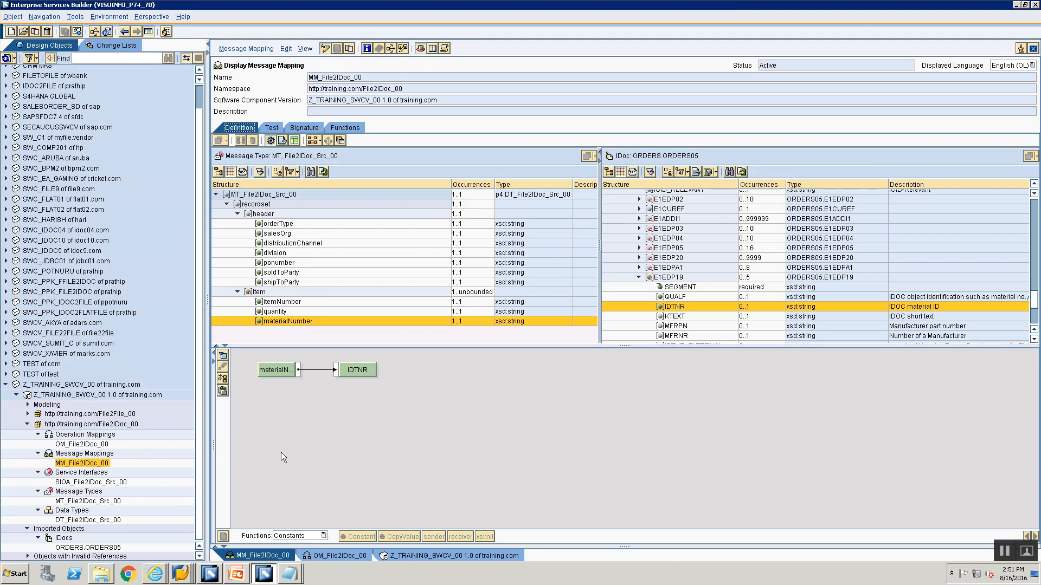
Switch to the Configuration: Integration Builder, select business system EH5CLNT800 under Training00, and return to the steps slide
key(alt+Tab)
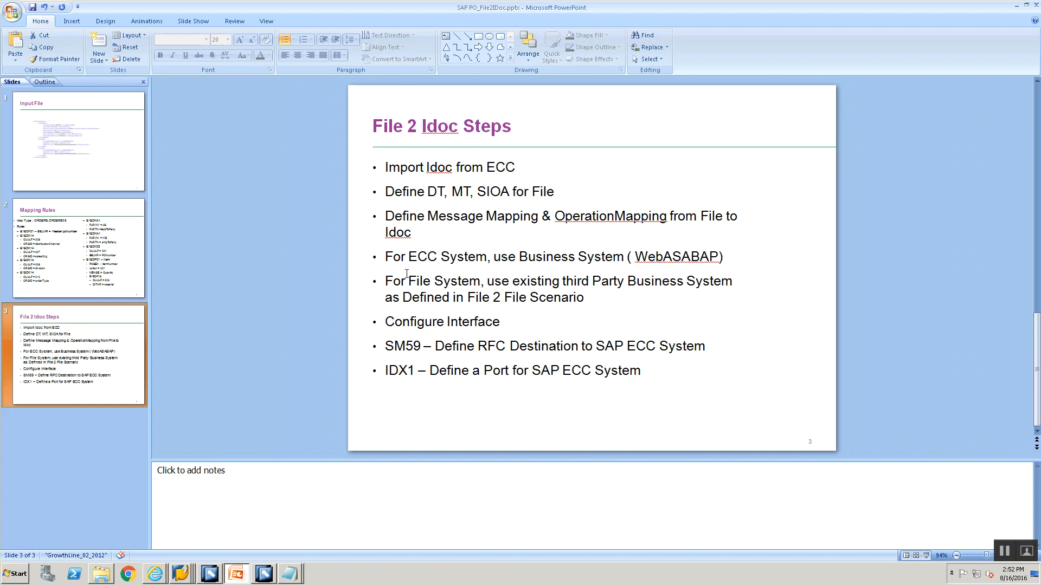
key(alt+Tab)
key(alt+Tab)
key(alt+Tab)
key(alt+Tab)
key(alt+Tab)
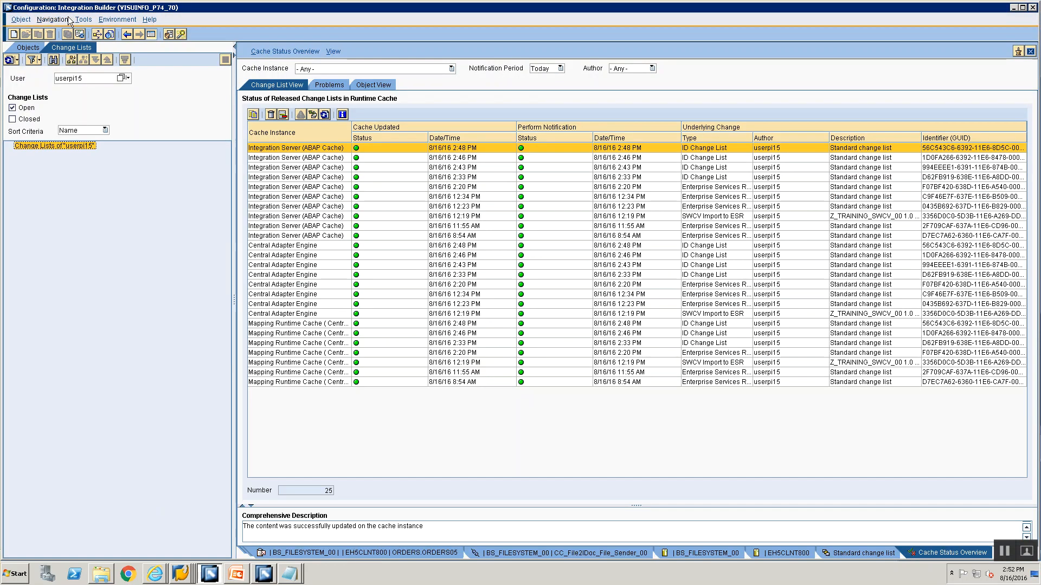
click(22, 48)
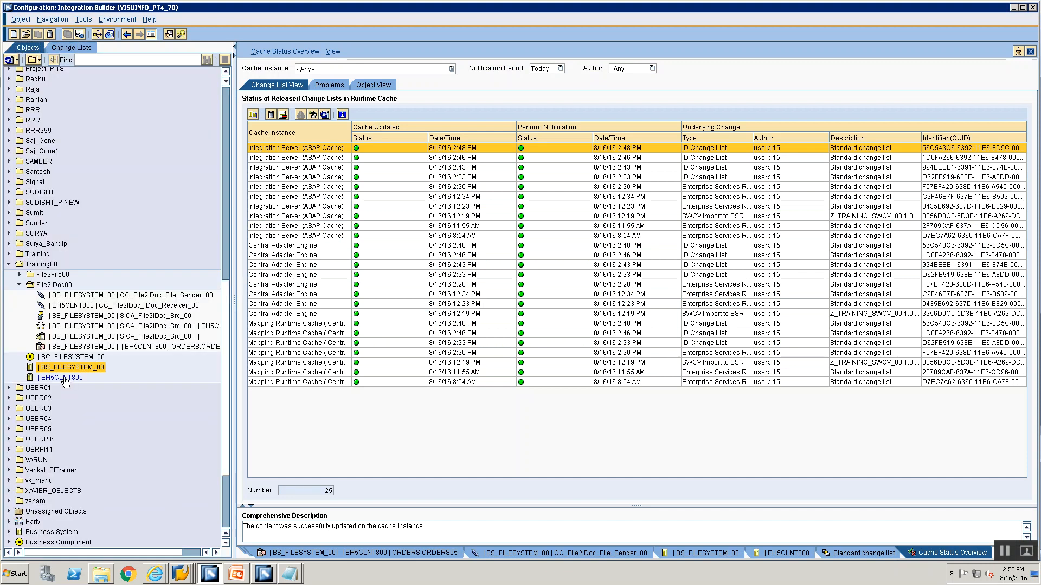
click(63, 378)
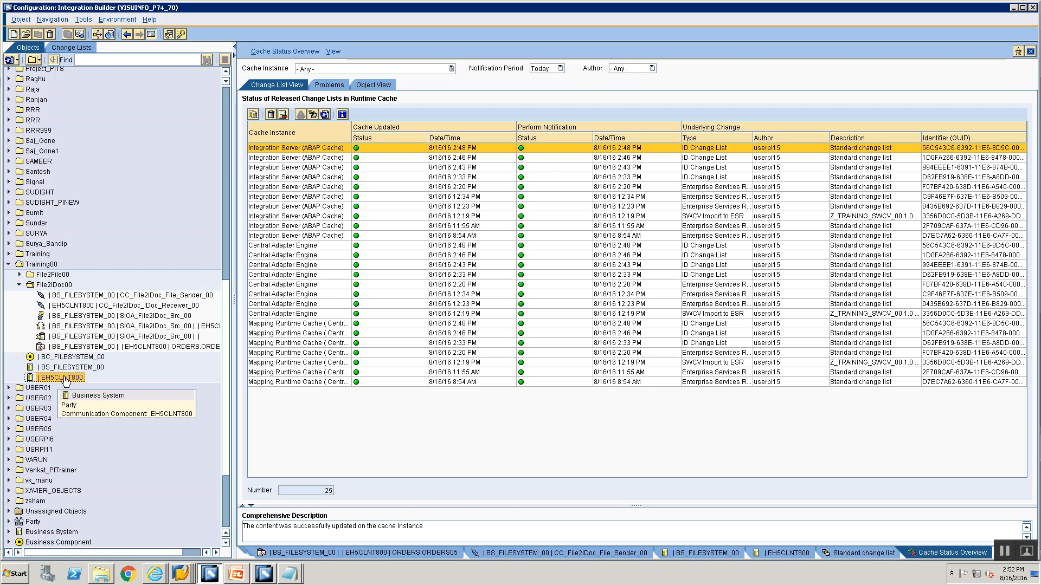
key(alt+Tab)
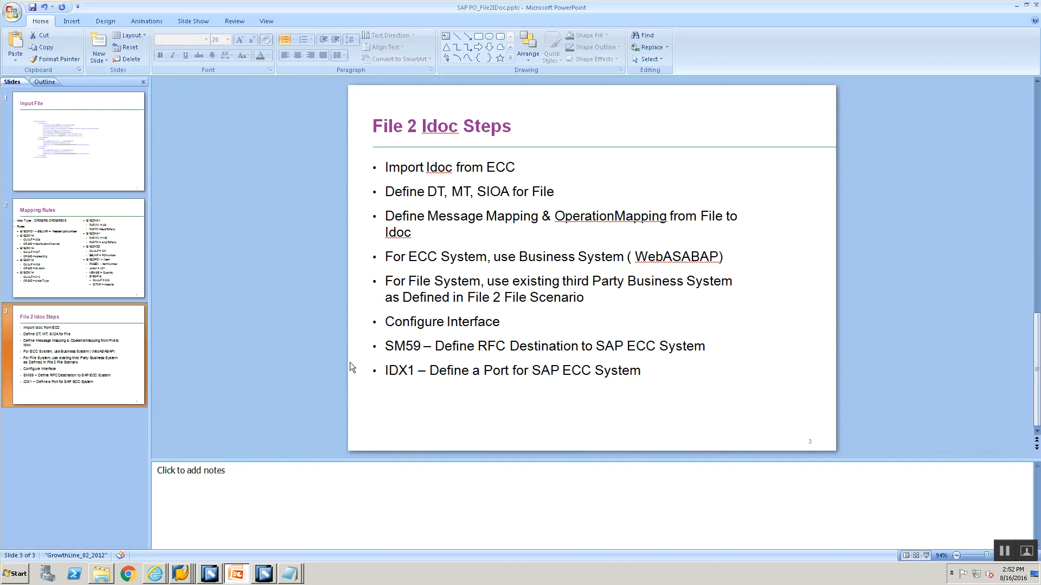
Open business system BS_FILESYSTEM_00 in the Integration Builder, display its adapter-specific identifiers, and close them
key(alt+Tab)
click(116, 305)
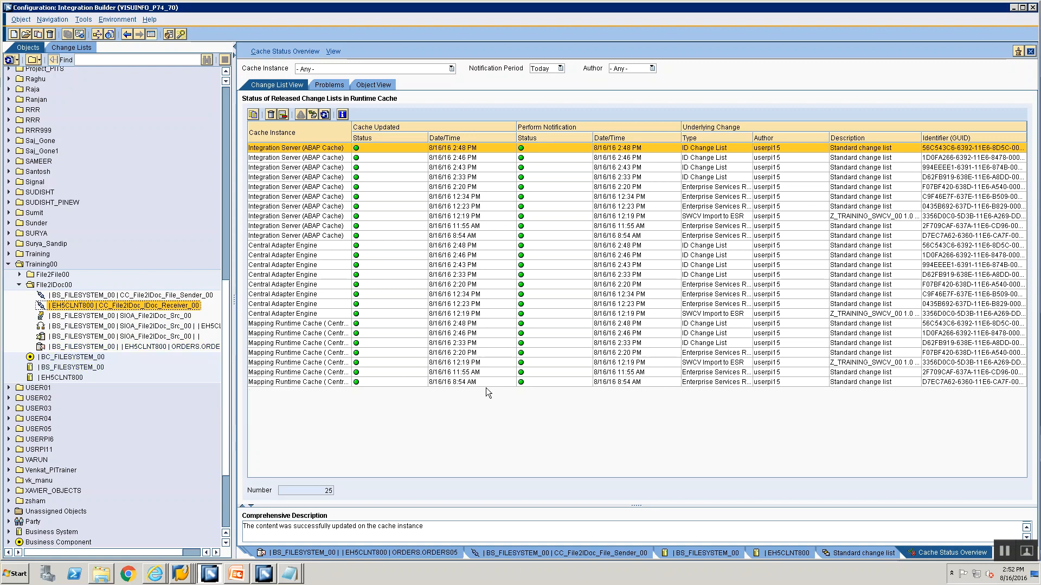
double_click(73, 368)
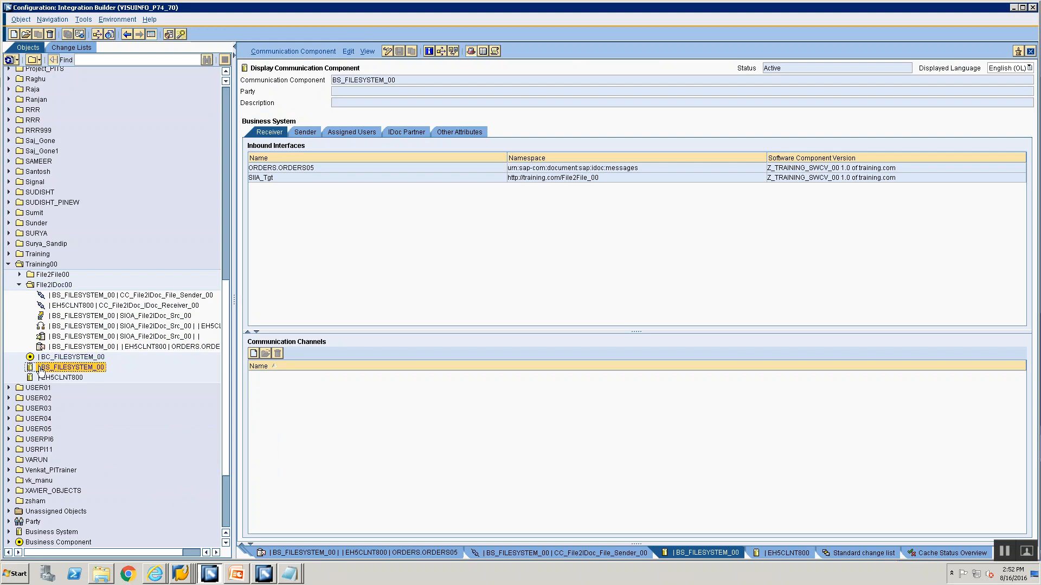
click(283, 51)
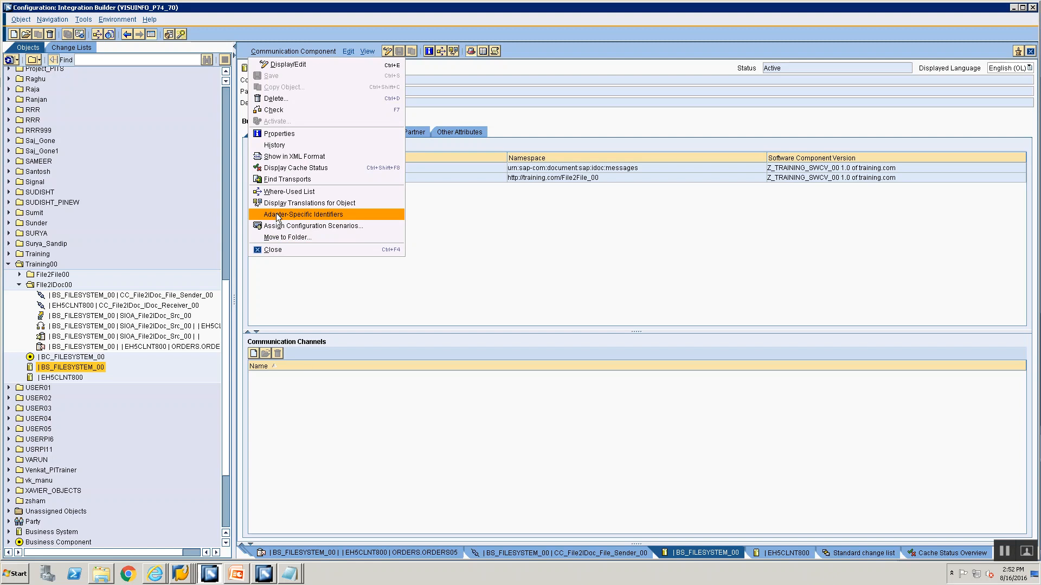
click(277, 215)
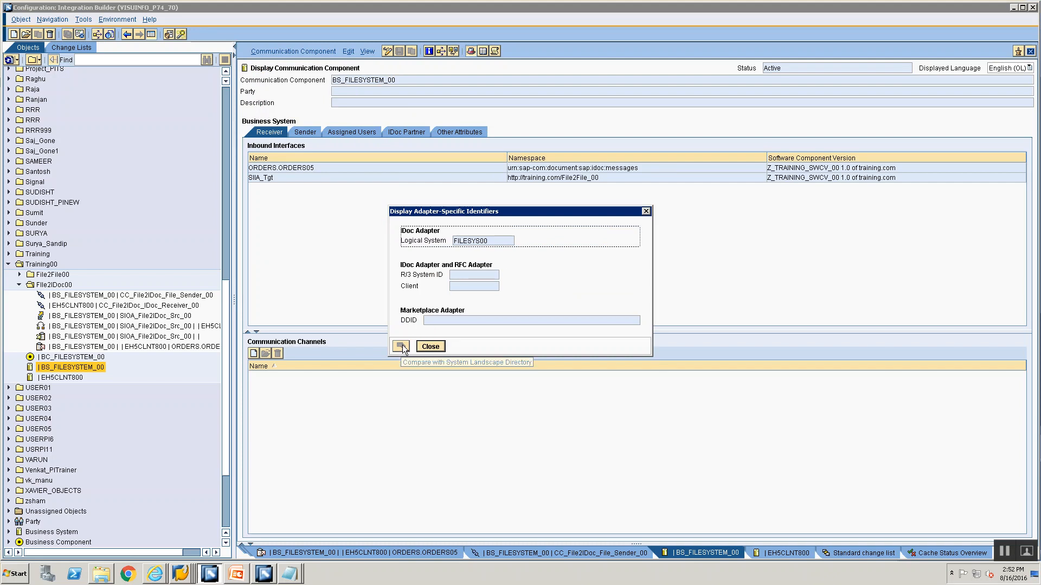
click(428, 347)
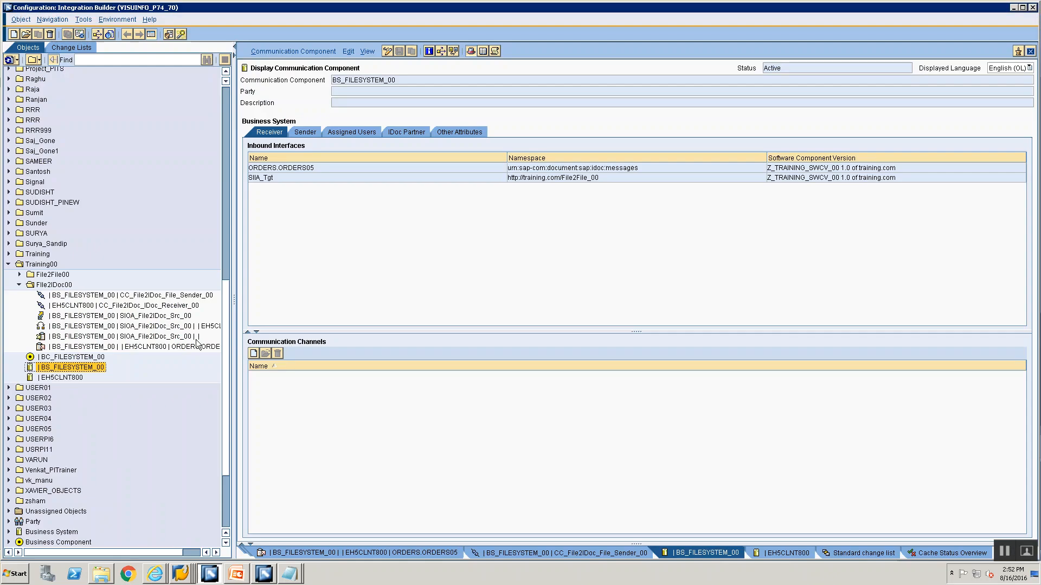
Compare the port of communication channel CC_File2IDoc_IDoc_Receiver_00 with port EH5_800 in the SAP transaction IDX1
click(115, 305)
click(328, 244)
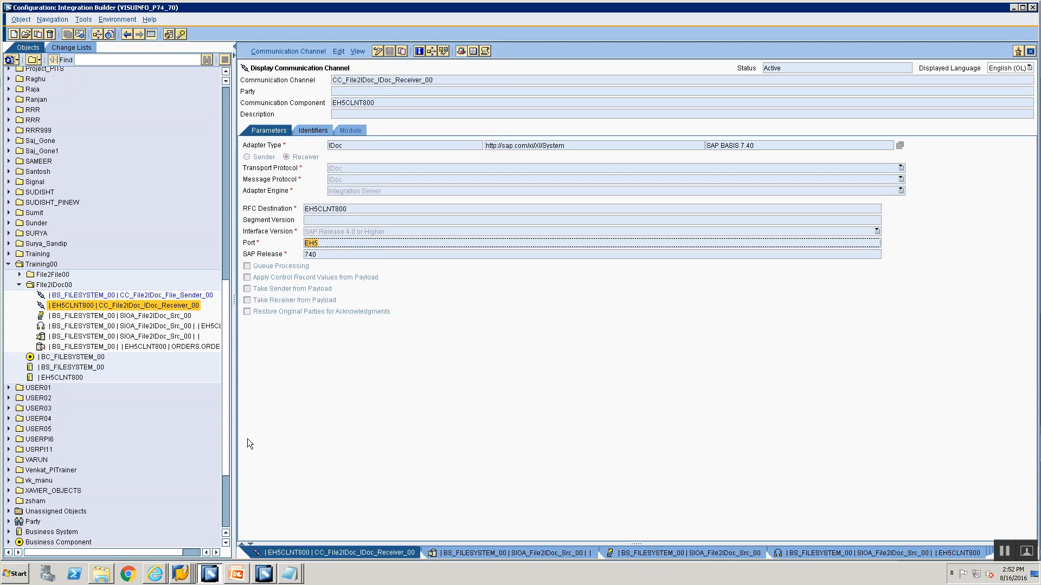
click(188, 576)
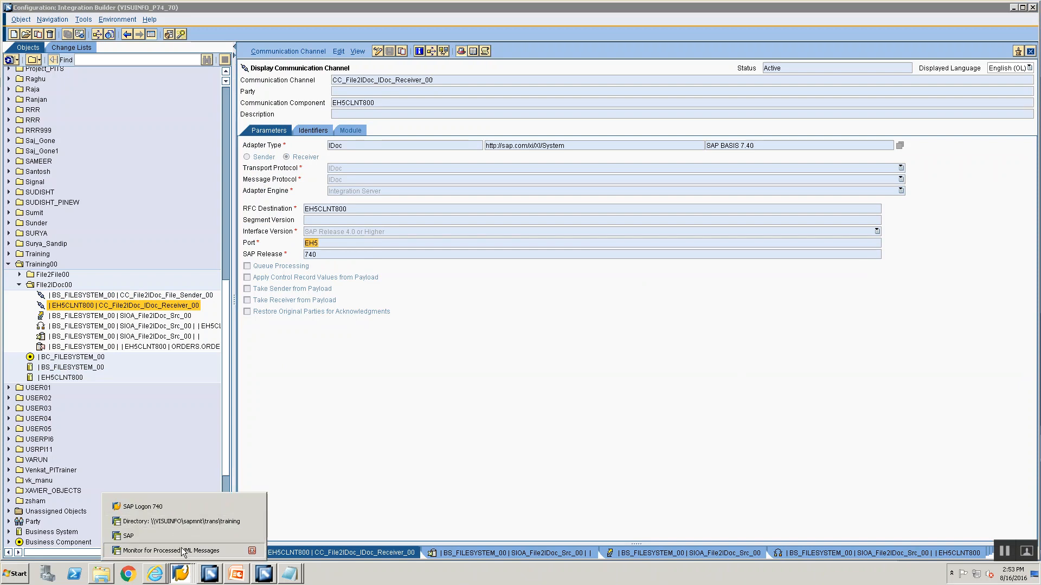
click(182, 551)
click(71, 29)
text(/nidx1)
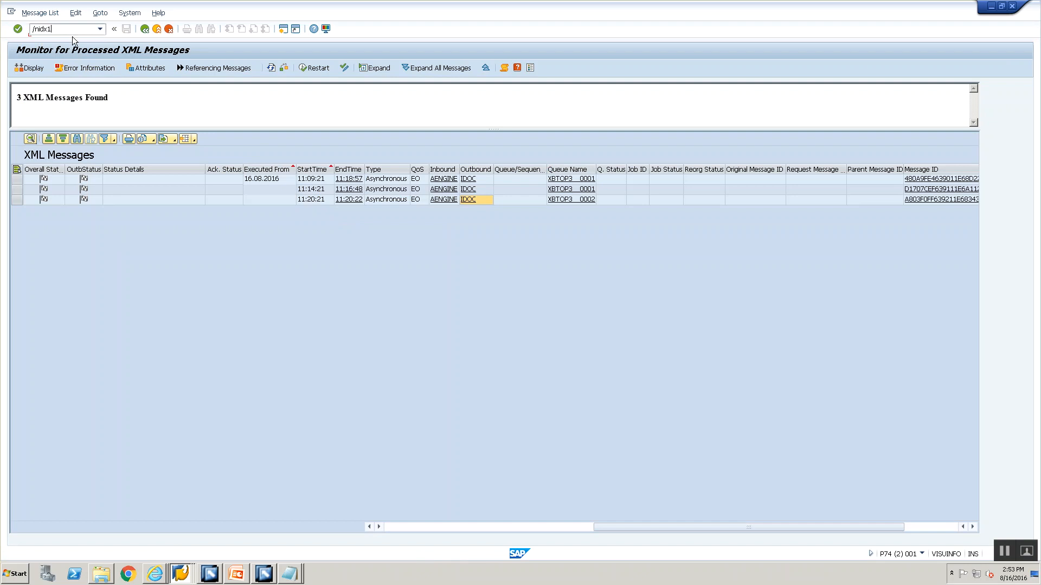
key(Return)
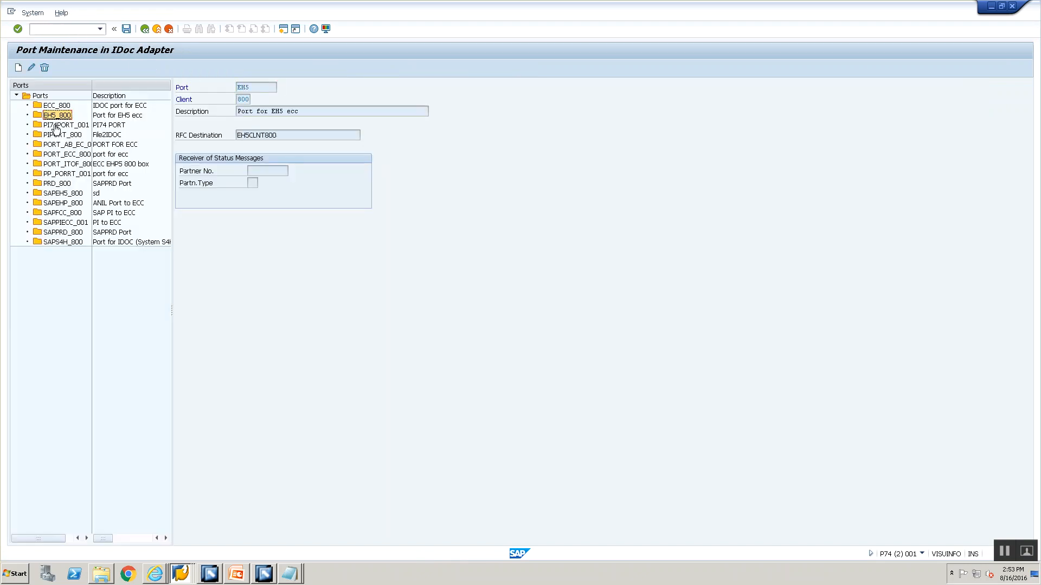
drag(251, 88, 228, 82)
key(alt+Tab)
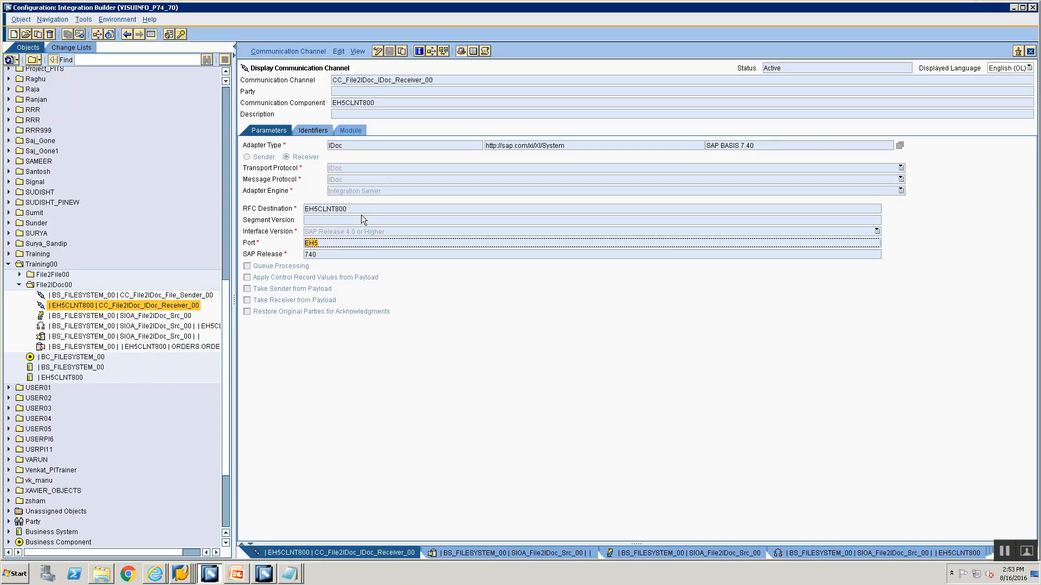
Display ABAP connection EH5CLNT800 in the SAP transaction SM59 and compare it with the receiver channel's RFC destination
key(alt+Tab)
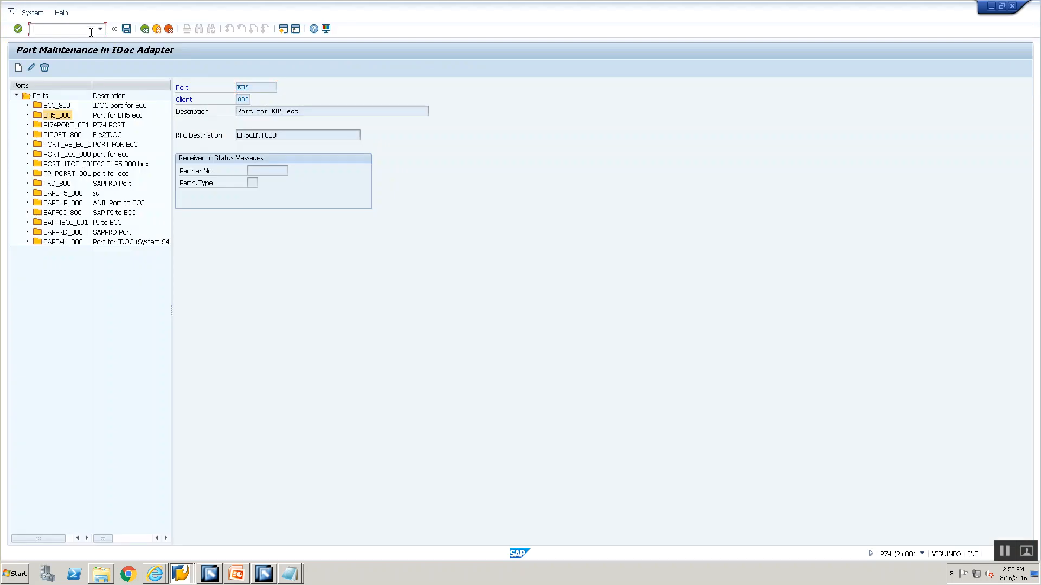
text(nsm59)
key(Return)
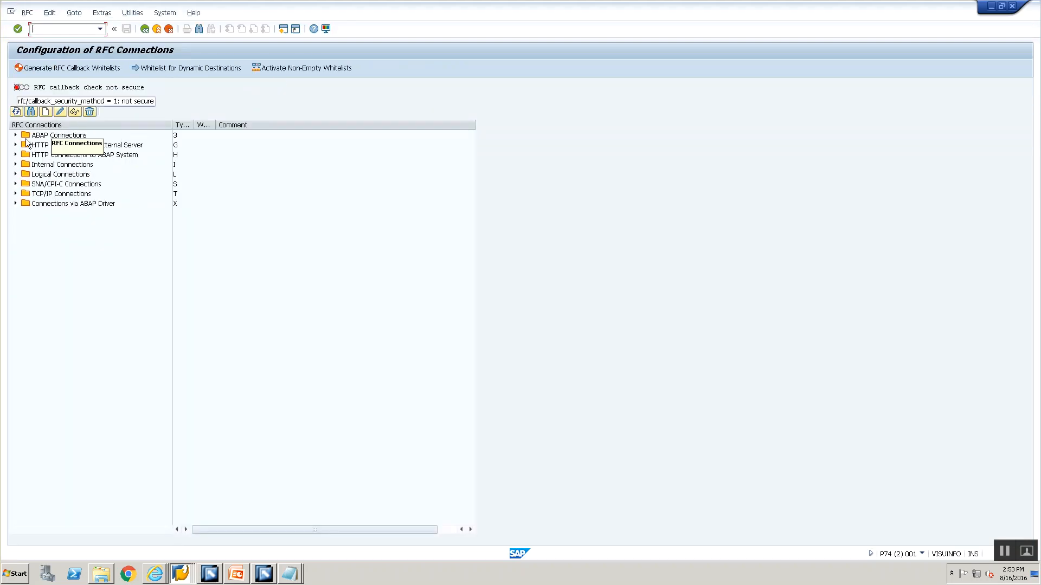
click(16, 135)
click(175, 137)
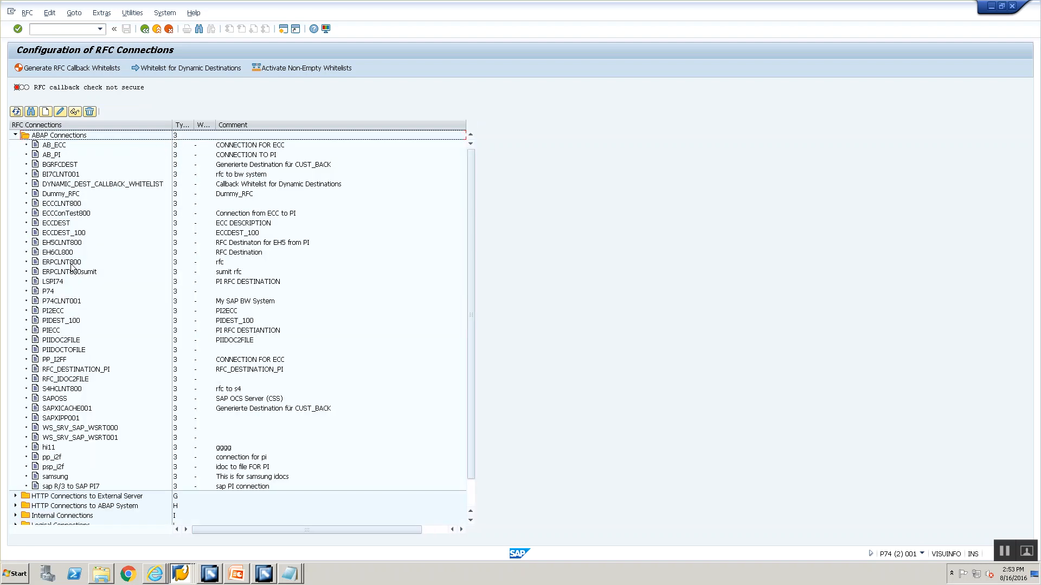
click(66, 243)
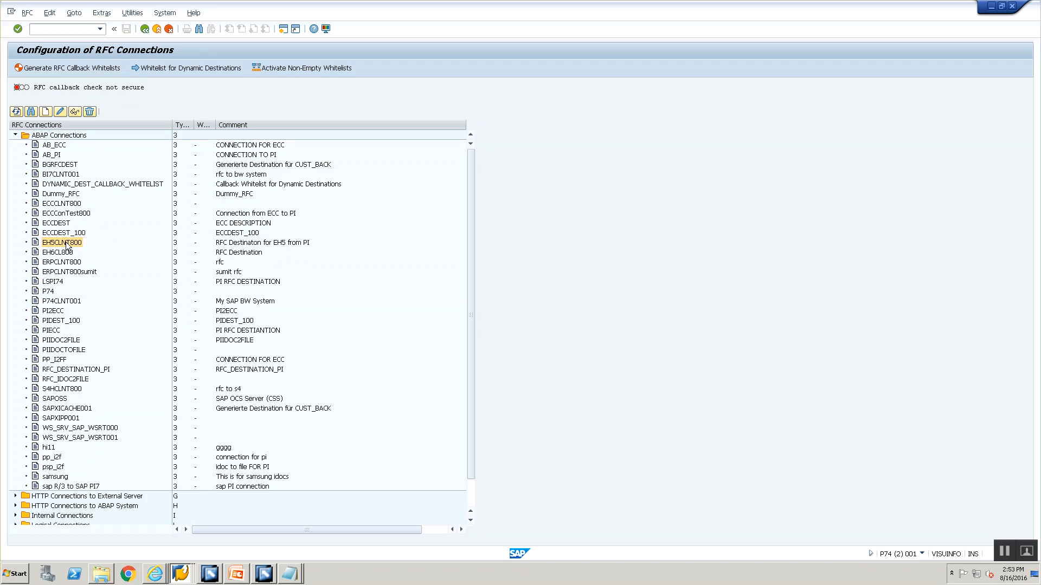
double_click(66, 243)
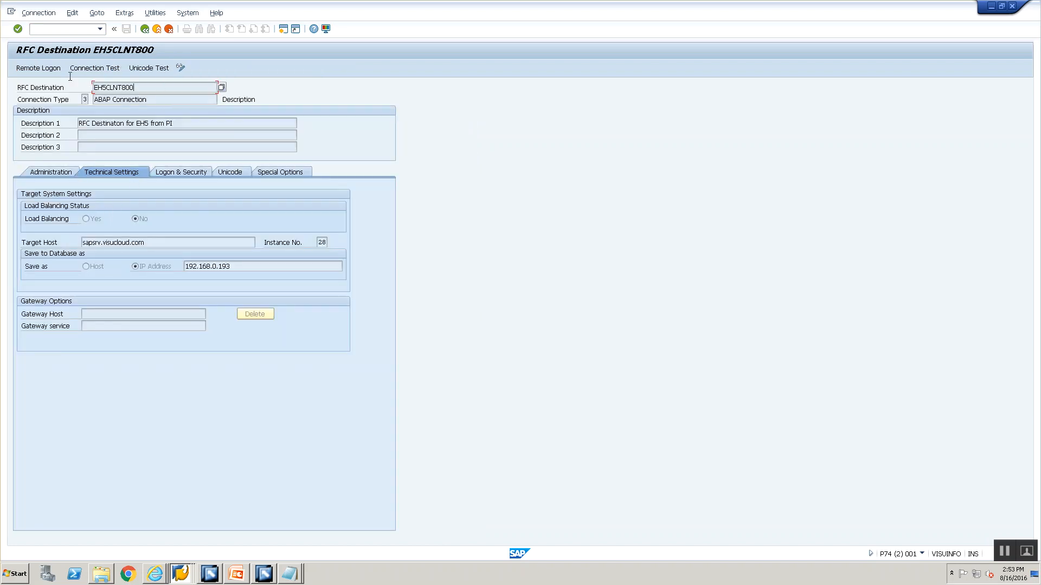
key(alt+Tab)
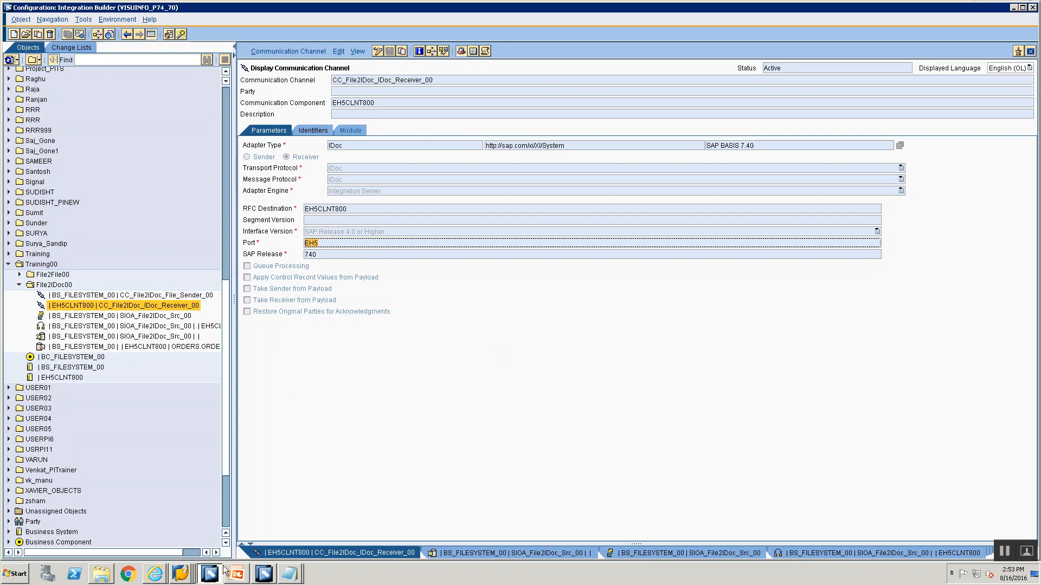
Switch from the Integration Builder to the SAP session showing the sapmnt trans training directory
mouse_move(224, 569)
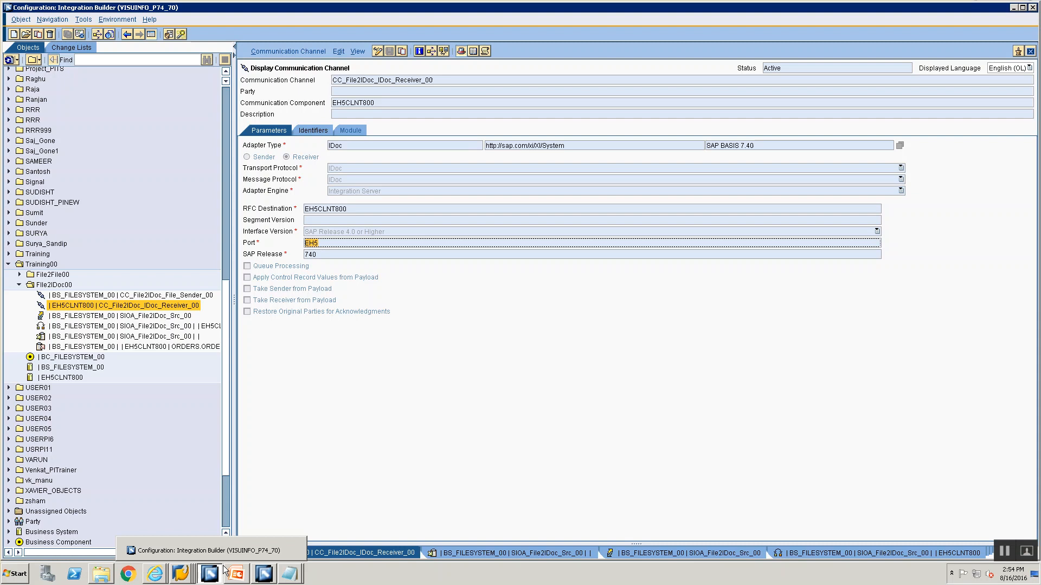
key(alt+Tab)
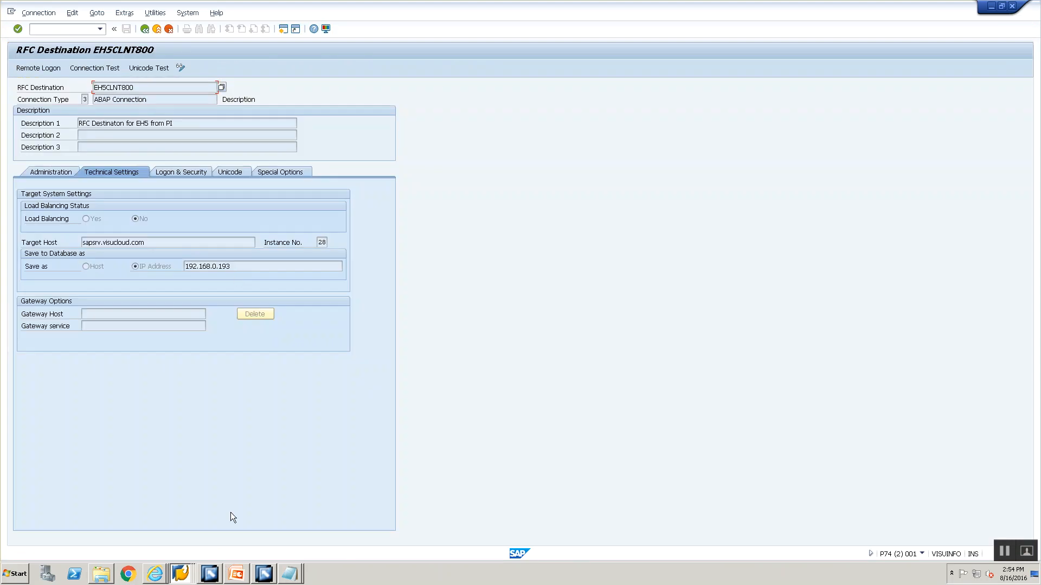
key(alt+Tab)
key(Tab)
key(Tab)
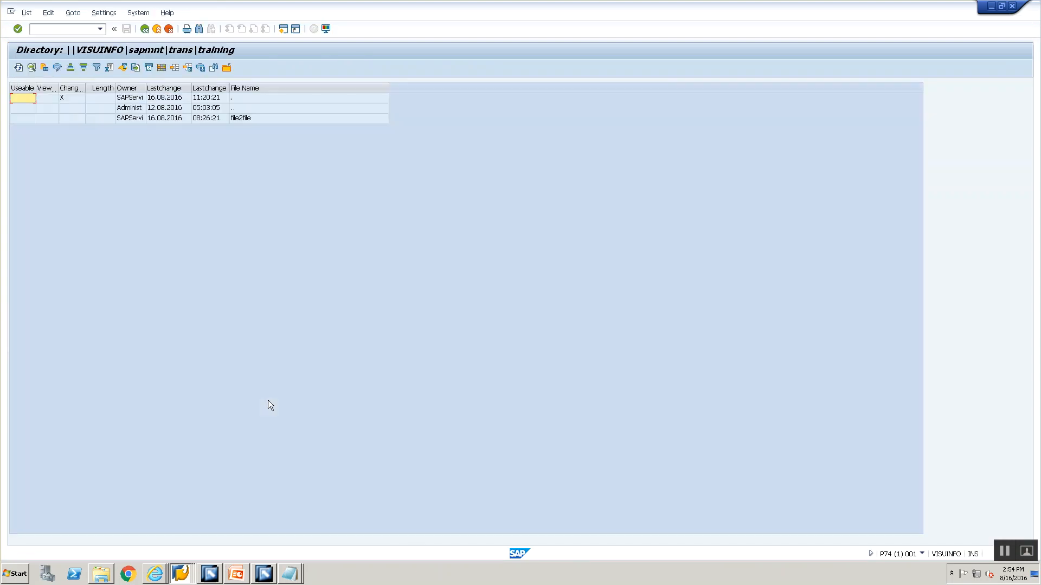
click(180, 573)
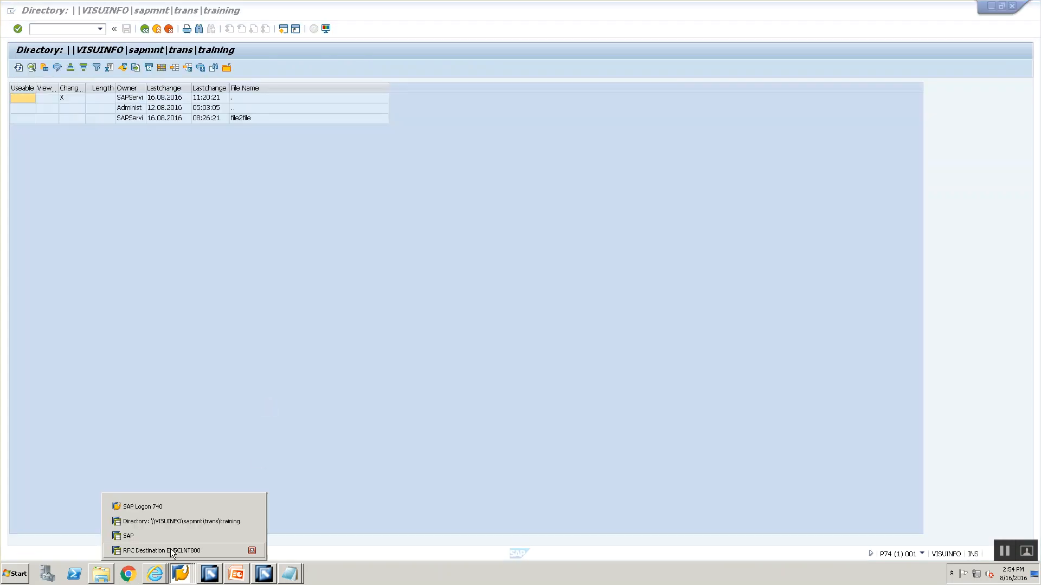
click(171, 522)
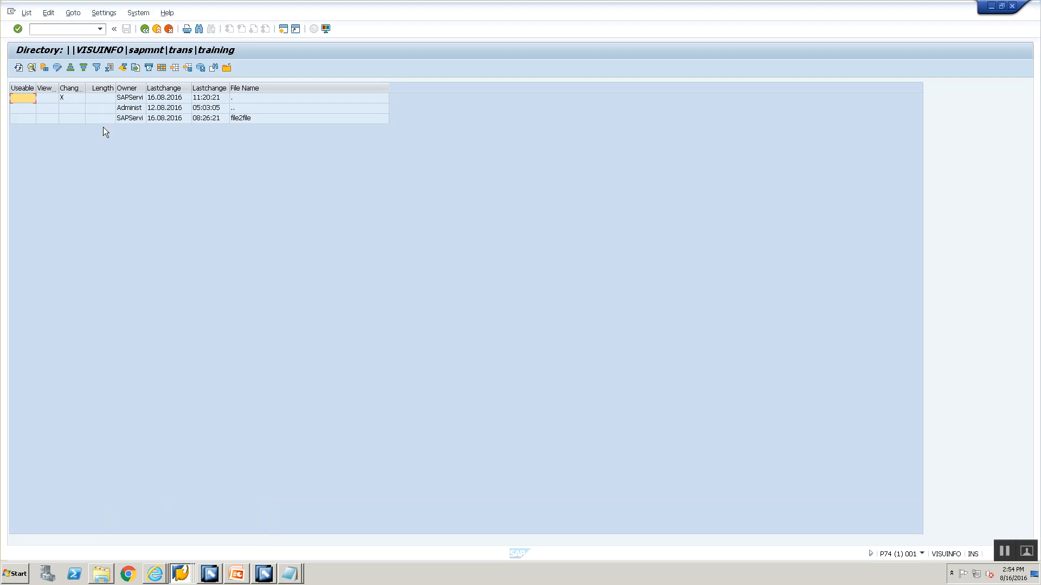
Start transaction SXMB_MONI and run the Monitor for Processed XML Messages with the default selection criteria
click(83, 30)
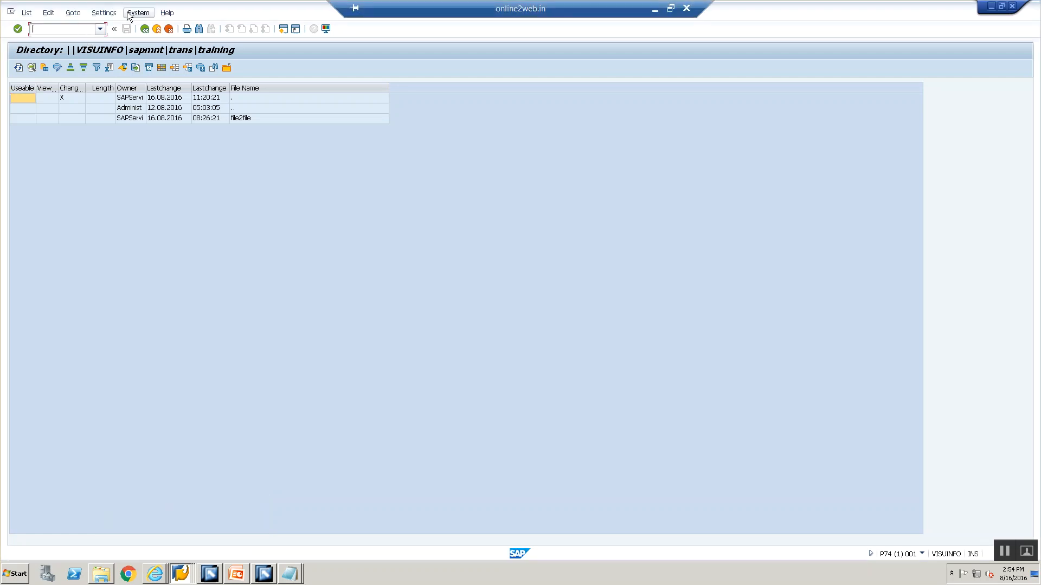
text(/nsxmb_)
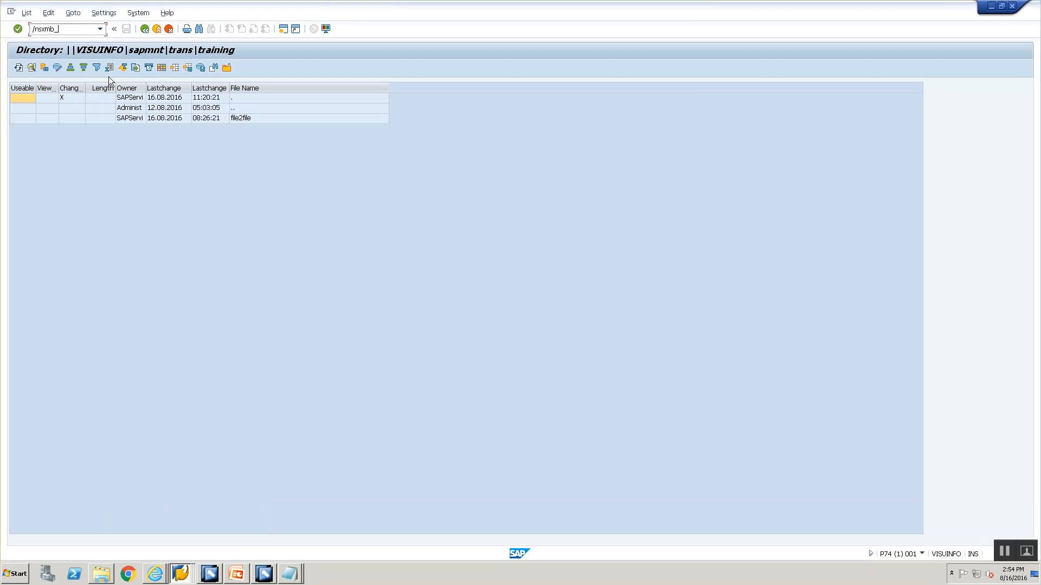
text(moni)
key(Return)
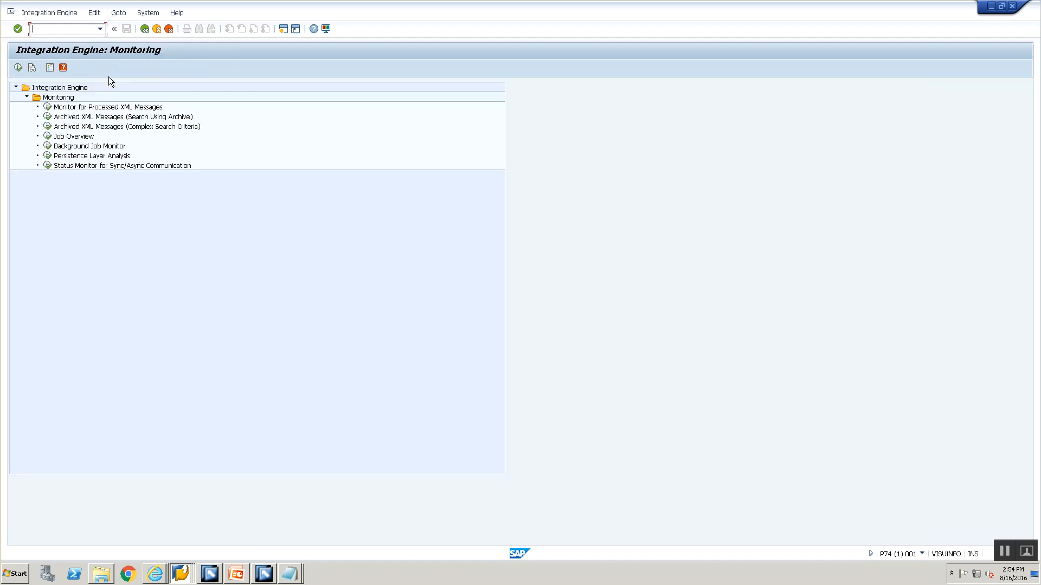
click(93, 108)
double_click(93, 108)
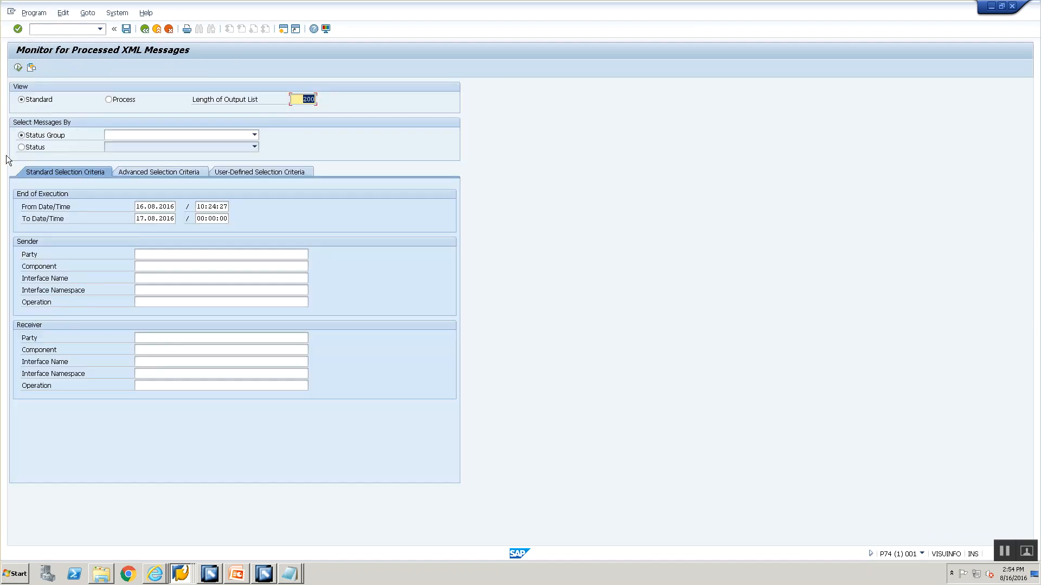
click(19, 68)
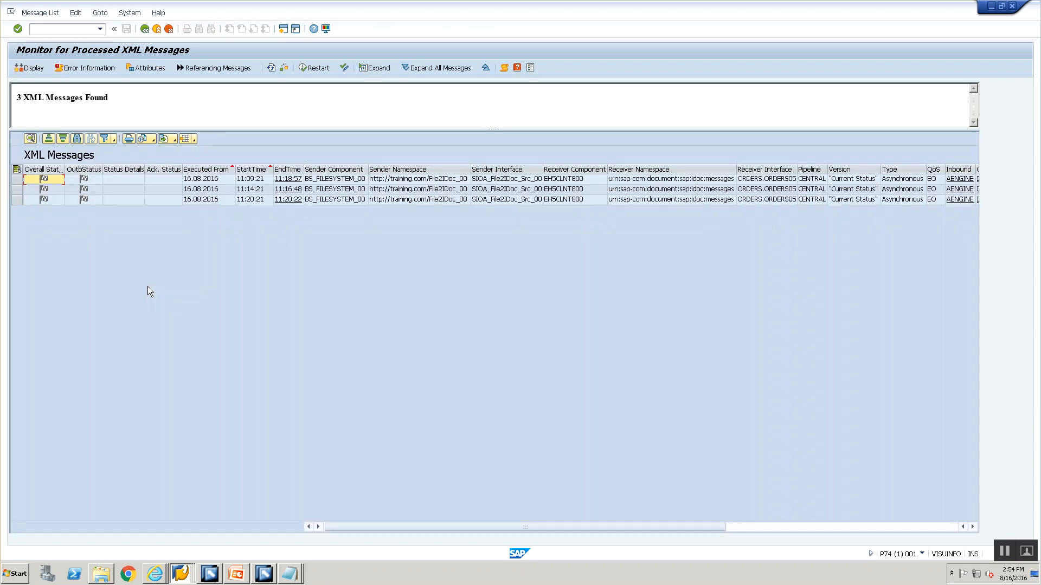
Open the outbound IDoc of the message started at 11:20:21, track it, call the remote IDoc monitor, and return to the message list
click(17, 199)
click(747, 529)
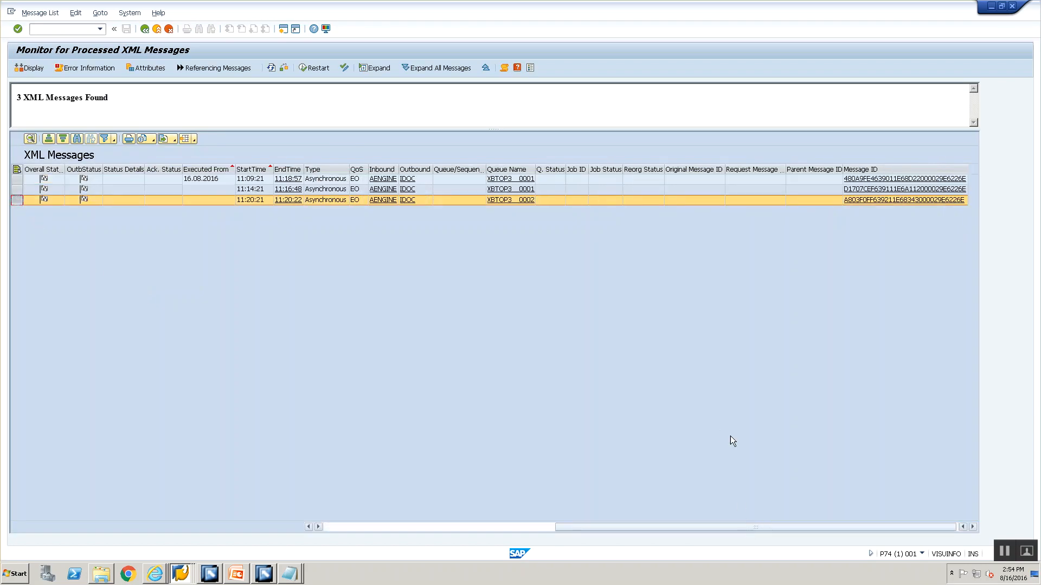
click(402, 202)
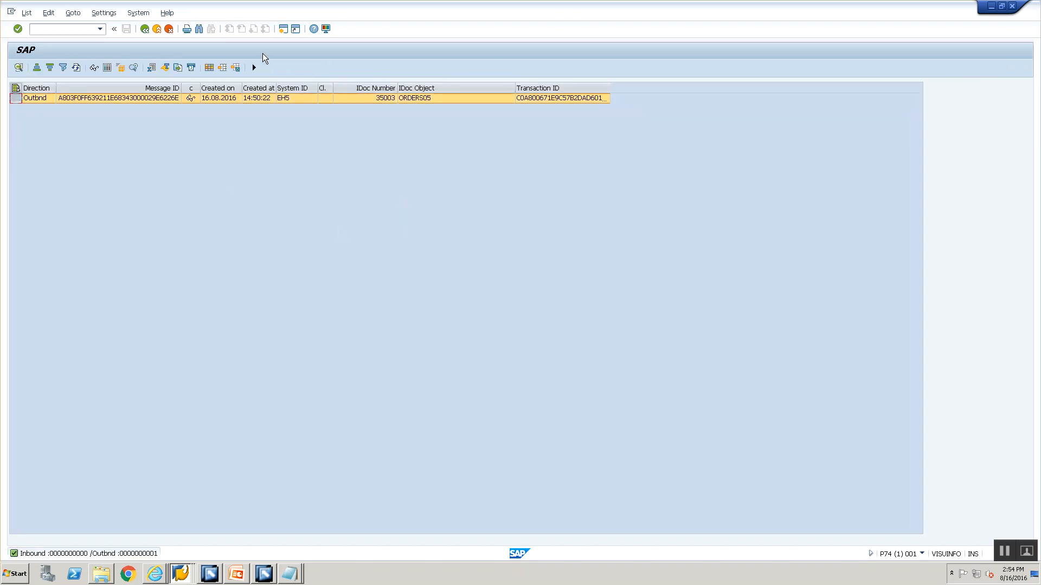
click(254, 68)
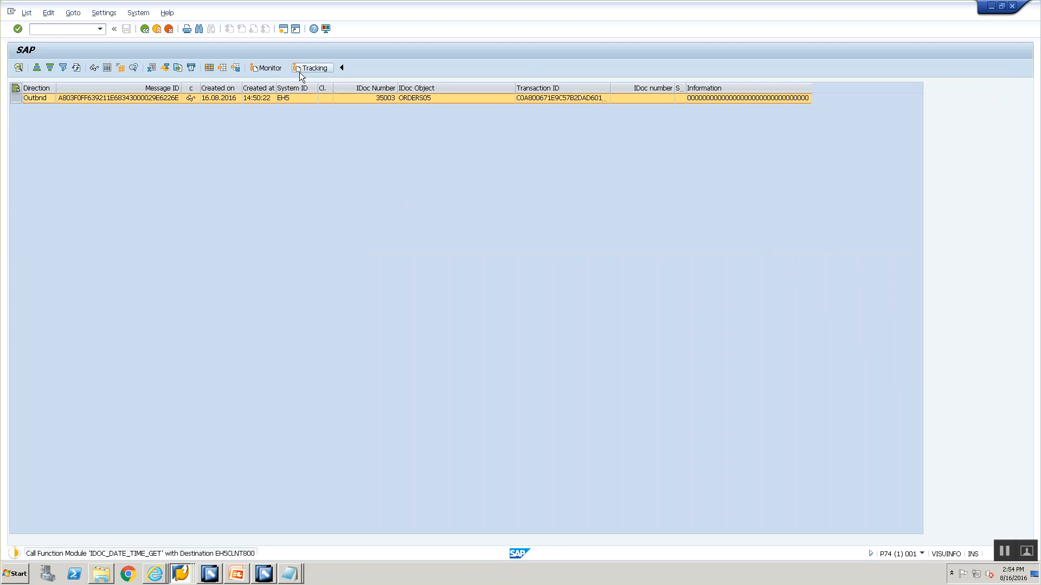
click(256, 68)
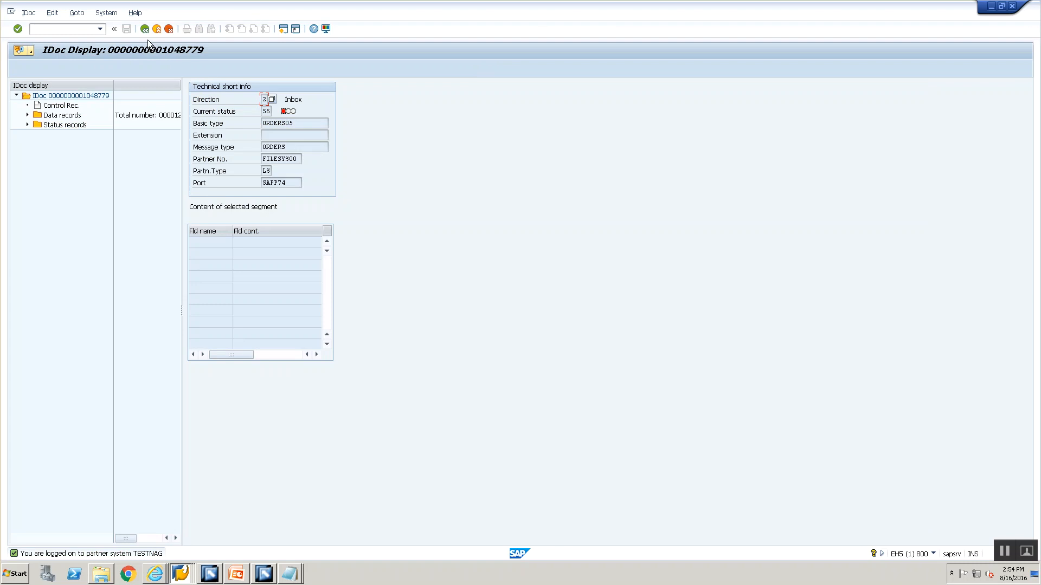
click(145, 29)
click(144, 29)
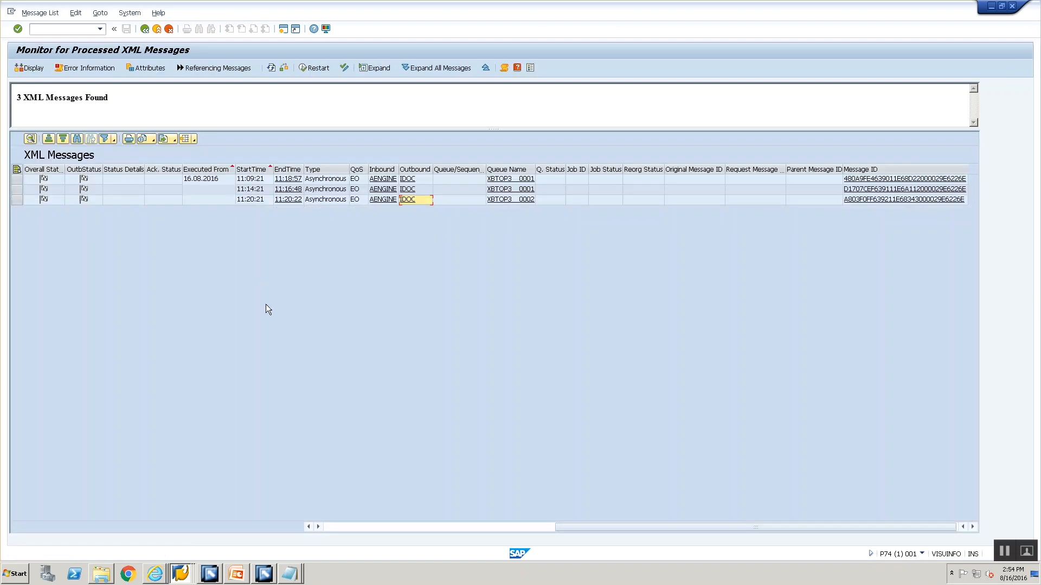